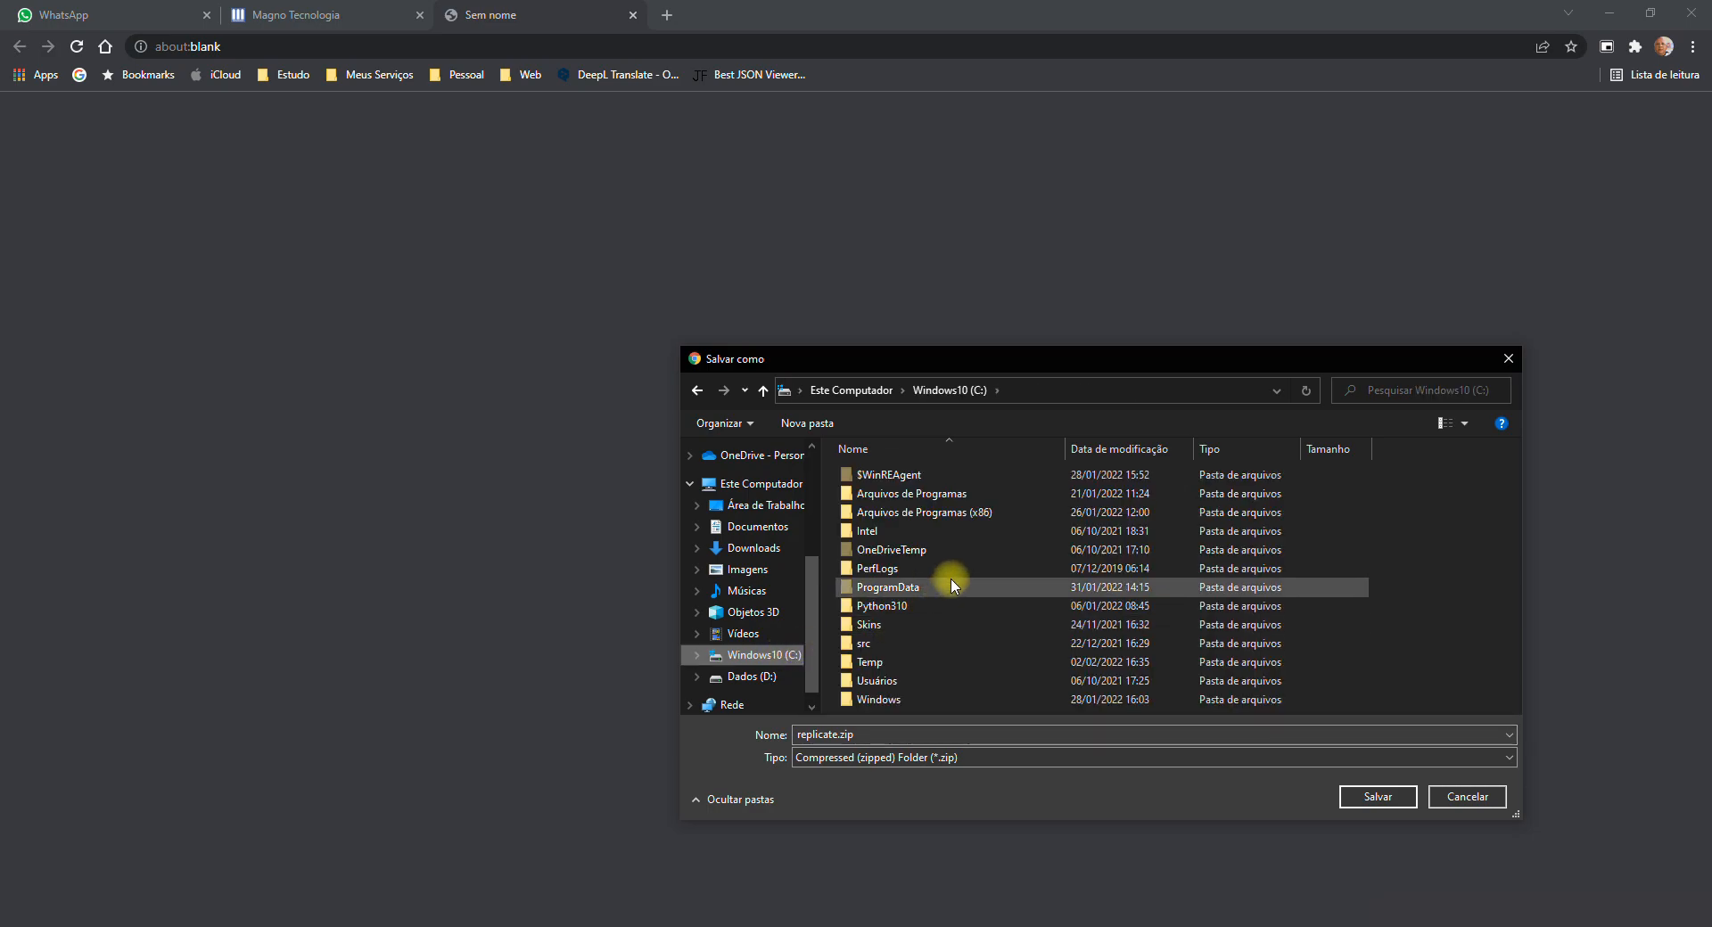
# Step: Save the replicate.zip download in the Temp folder on the C: drive
pyautogui.click(873, 662)
pyautogui.doubleClick(873, 662)
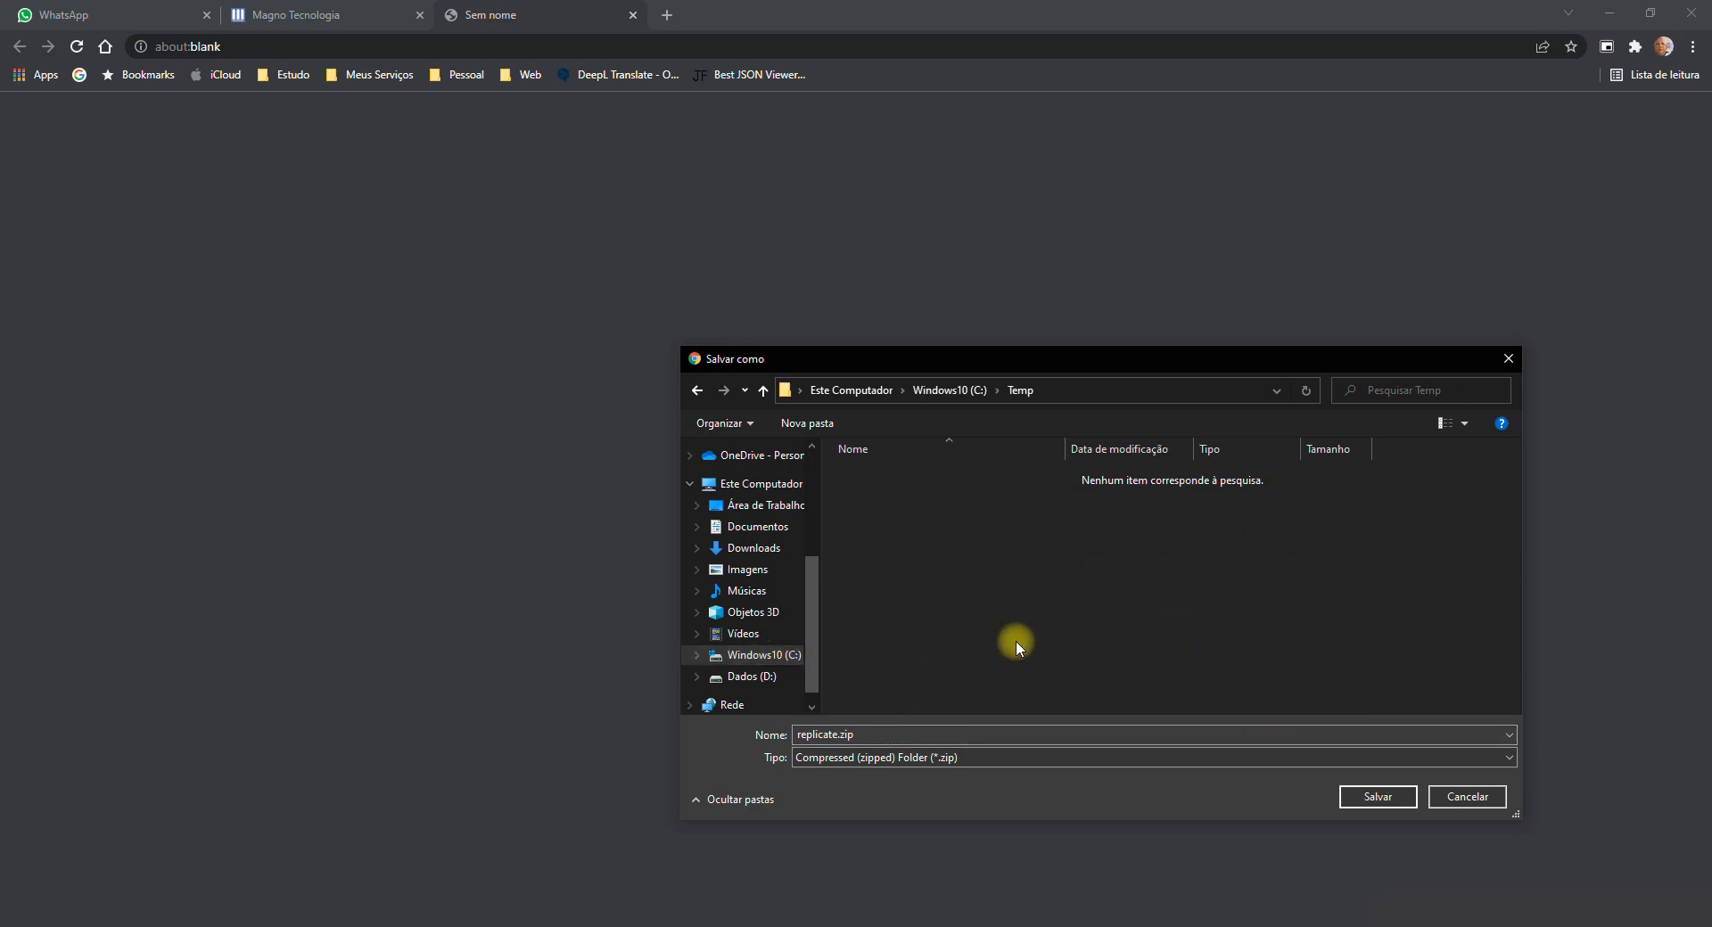
pyautogui.press('Return')
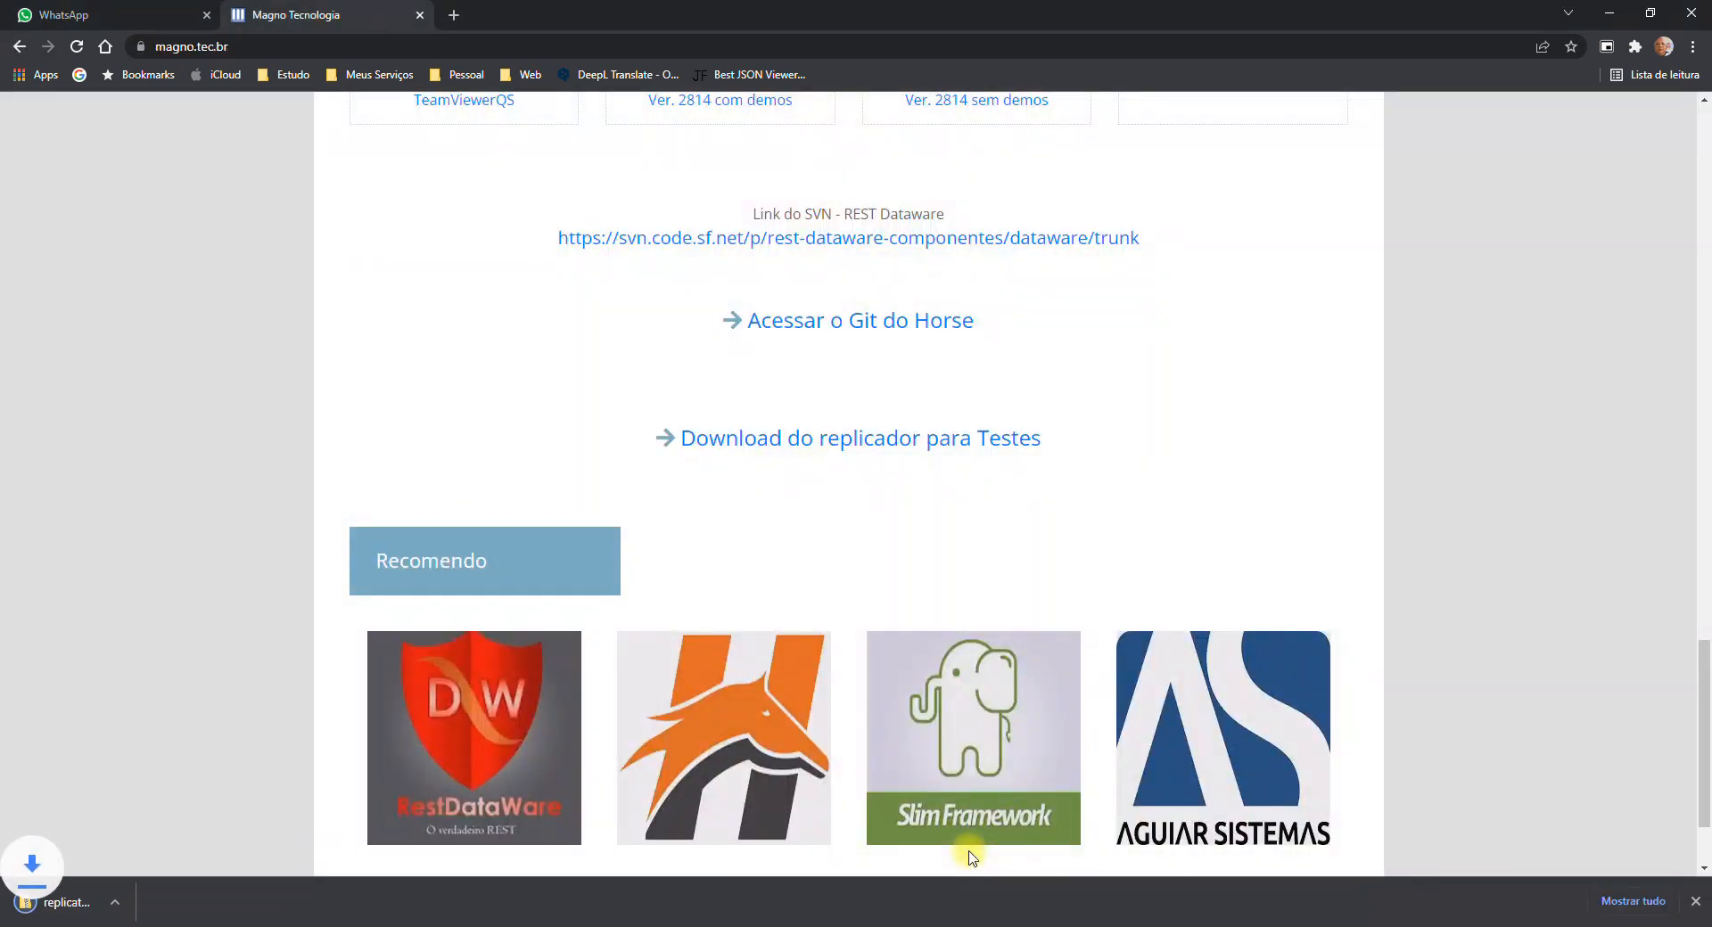
# Step: Switch to File Explorer and extract replicate.zip directly into the Temp folder with 7-Zip
pyautogui.click(713, 926)
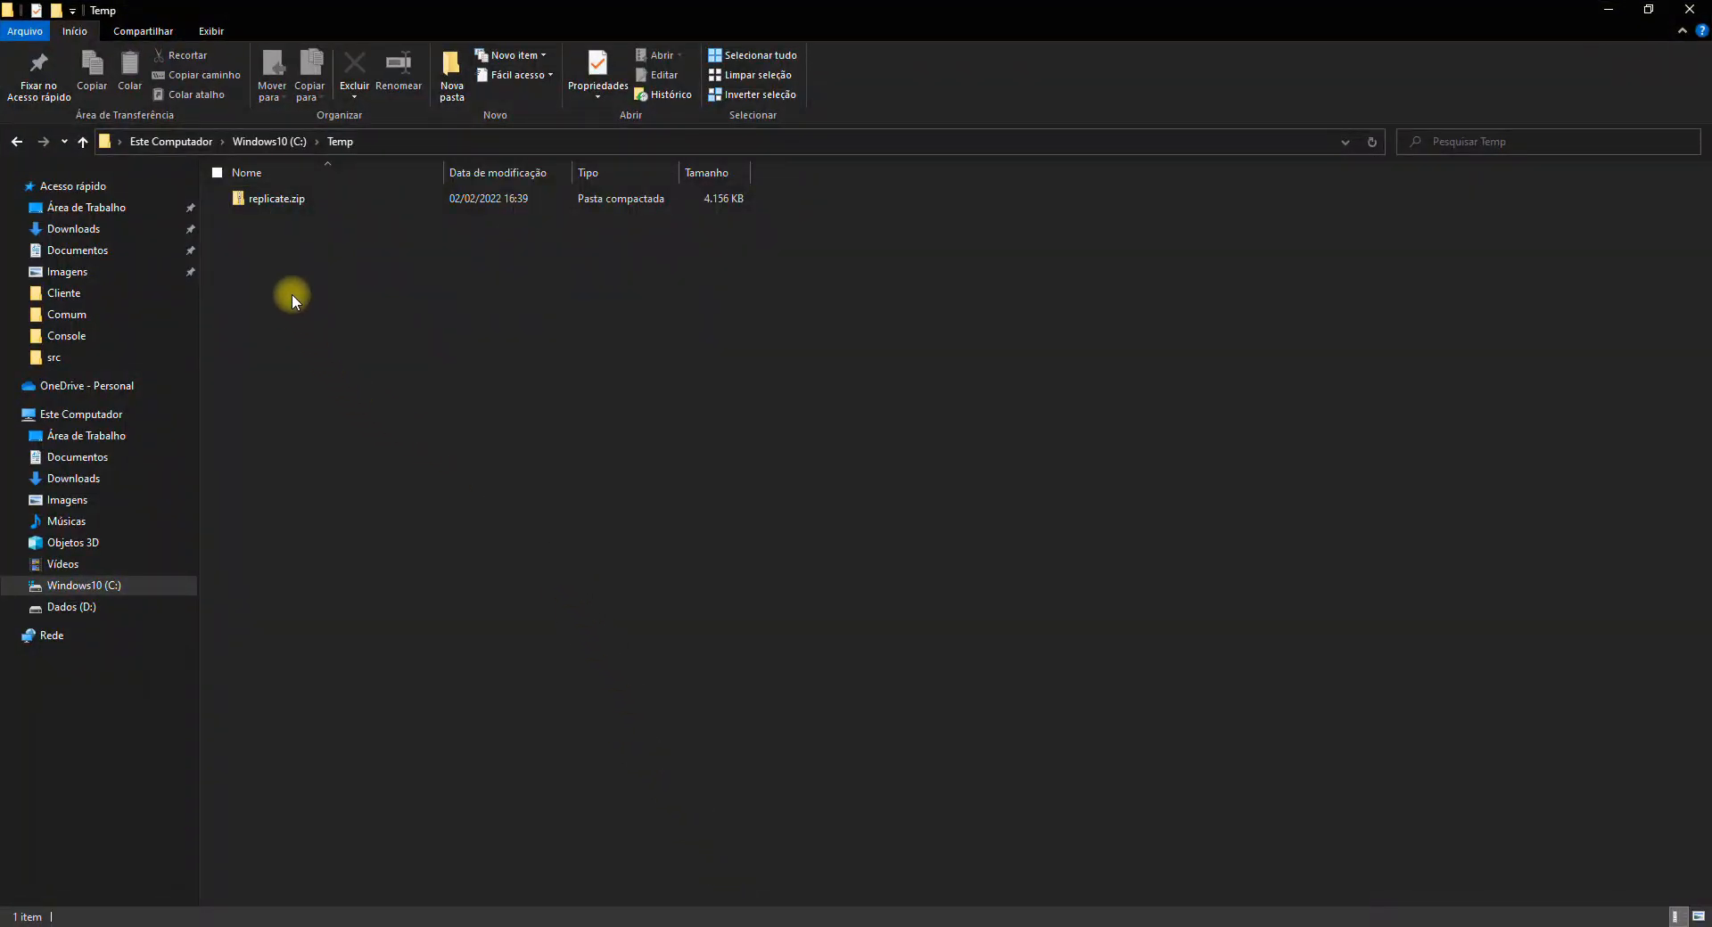
pyautogui.click(267, 198)
pyautogui.rightClick(268, 198)
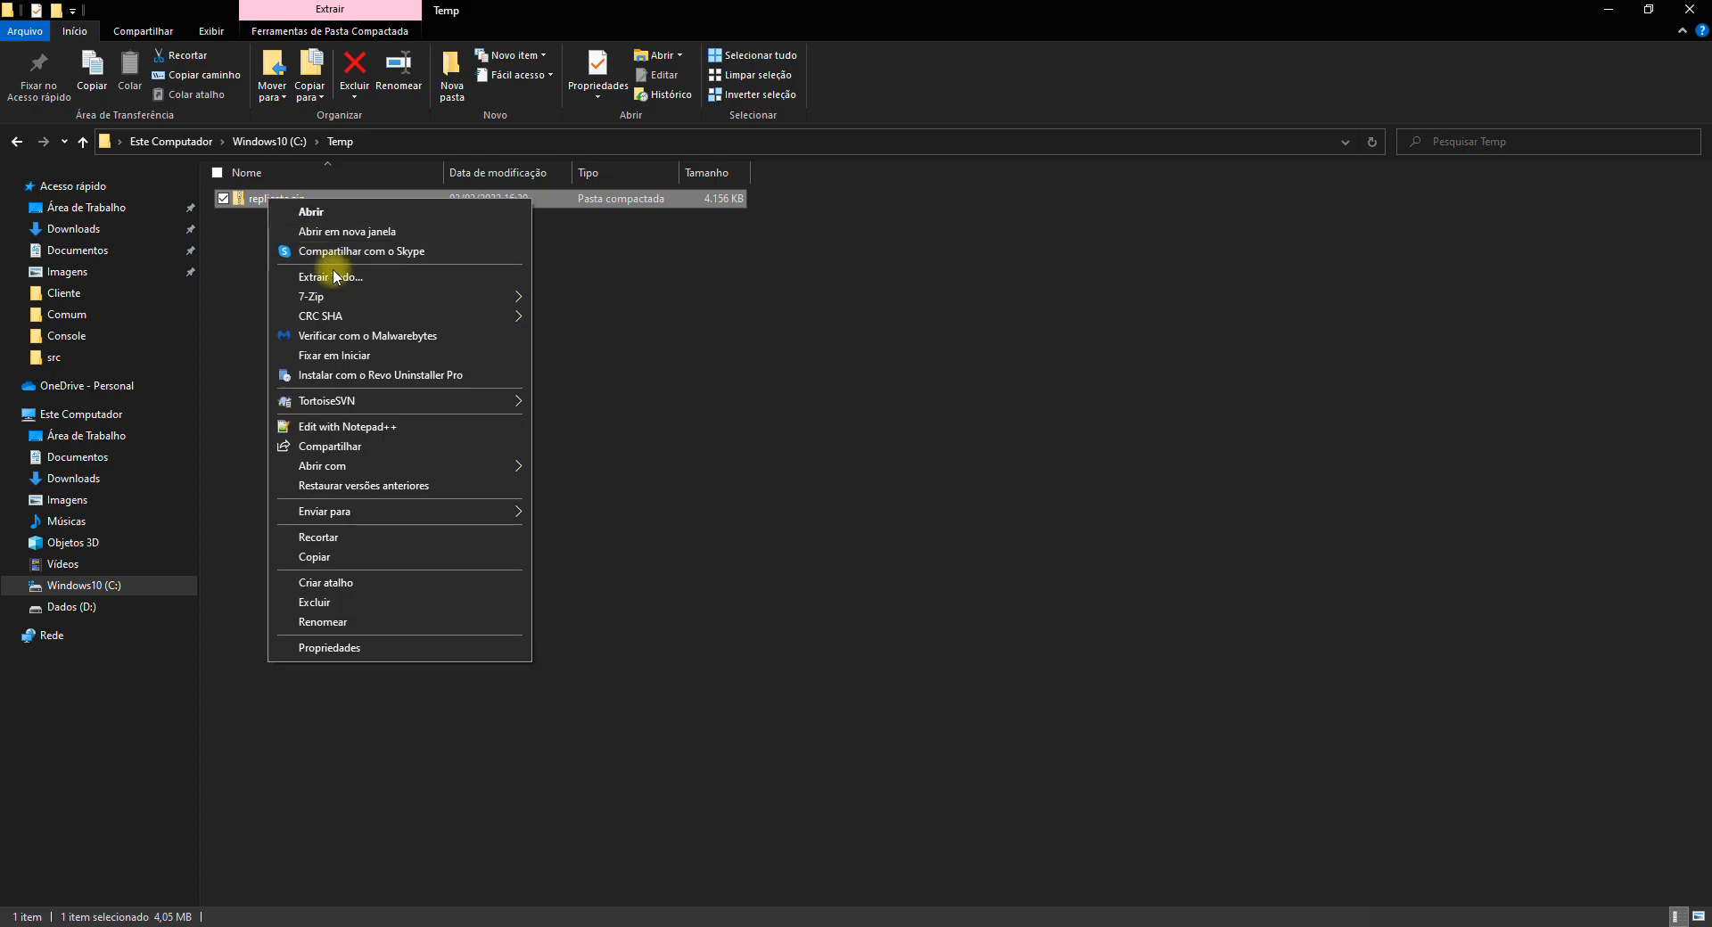
pyautogui.moveTo(339, 297)
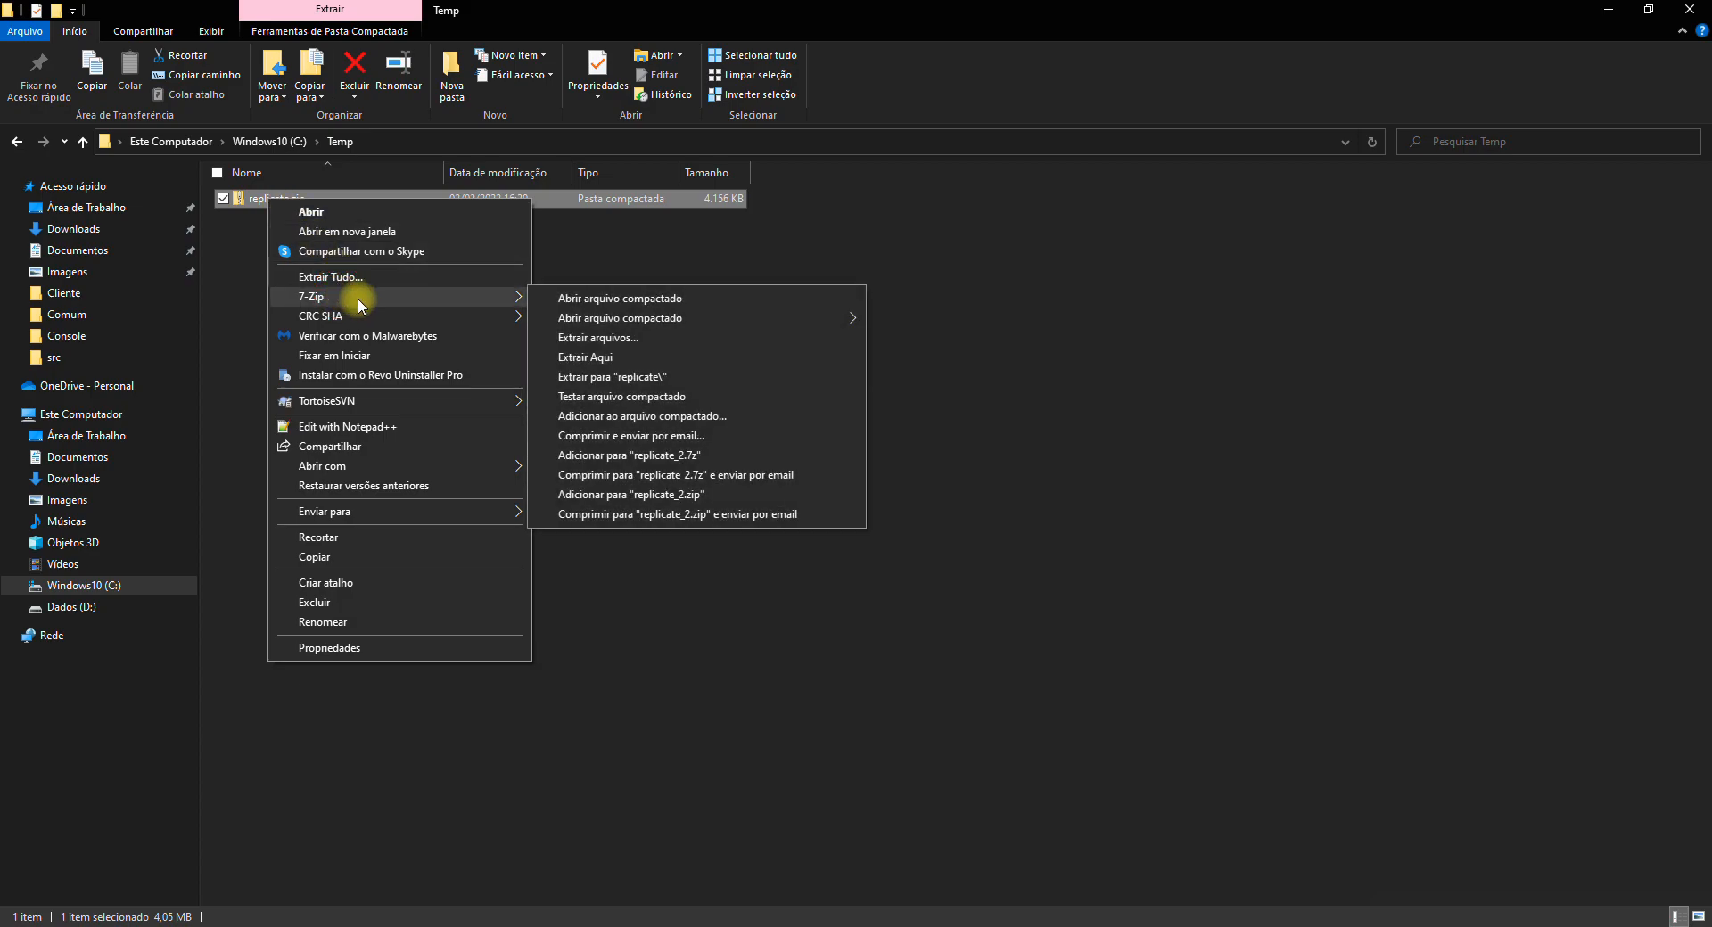
pyautogui.click(624, 358)
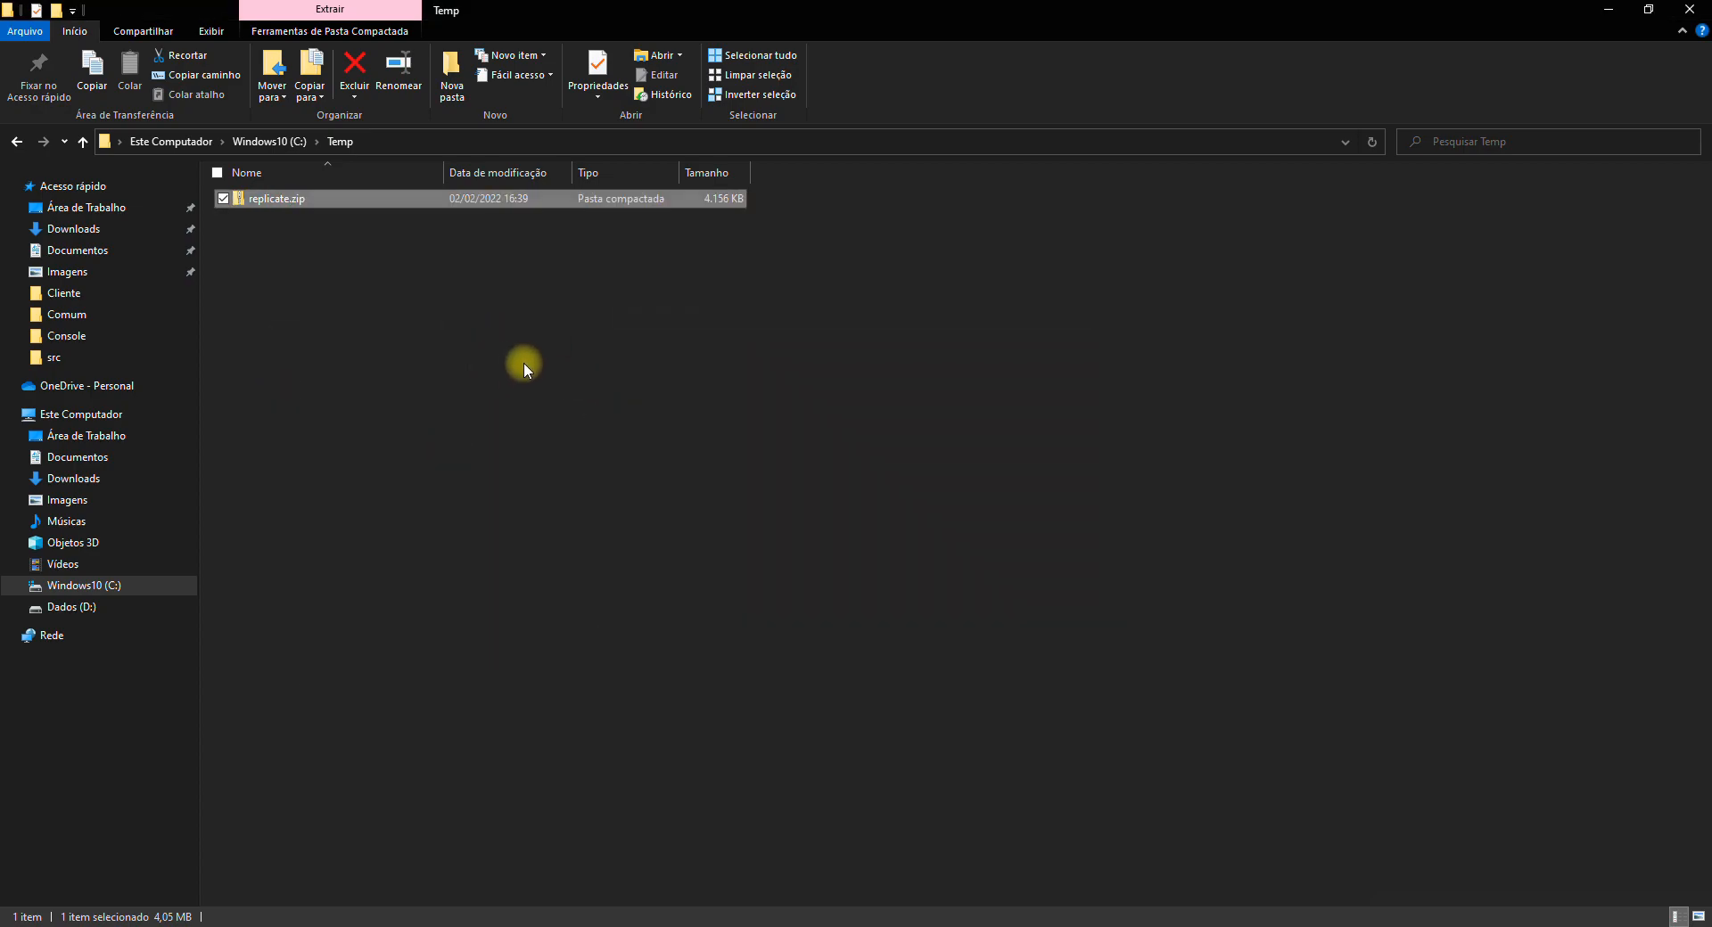
pyautogui.click(360, 379)
pyautogui.click(312, 237)
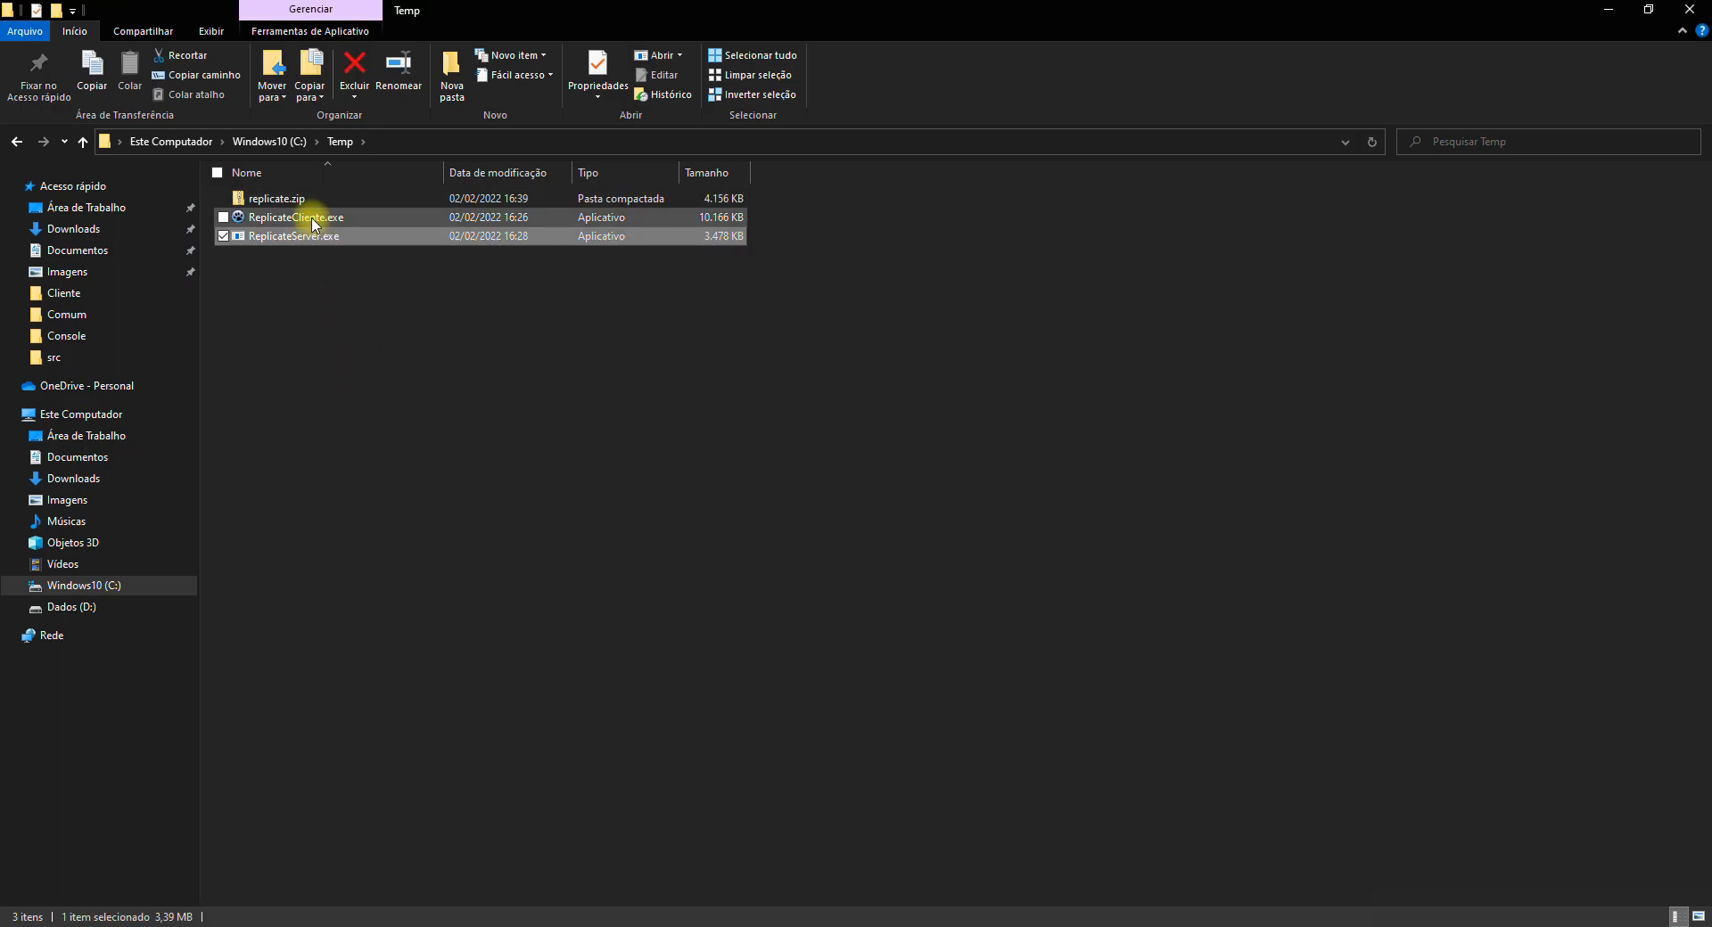
pyautogui.click(308, 218)
pyautogui.click(322, 318)
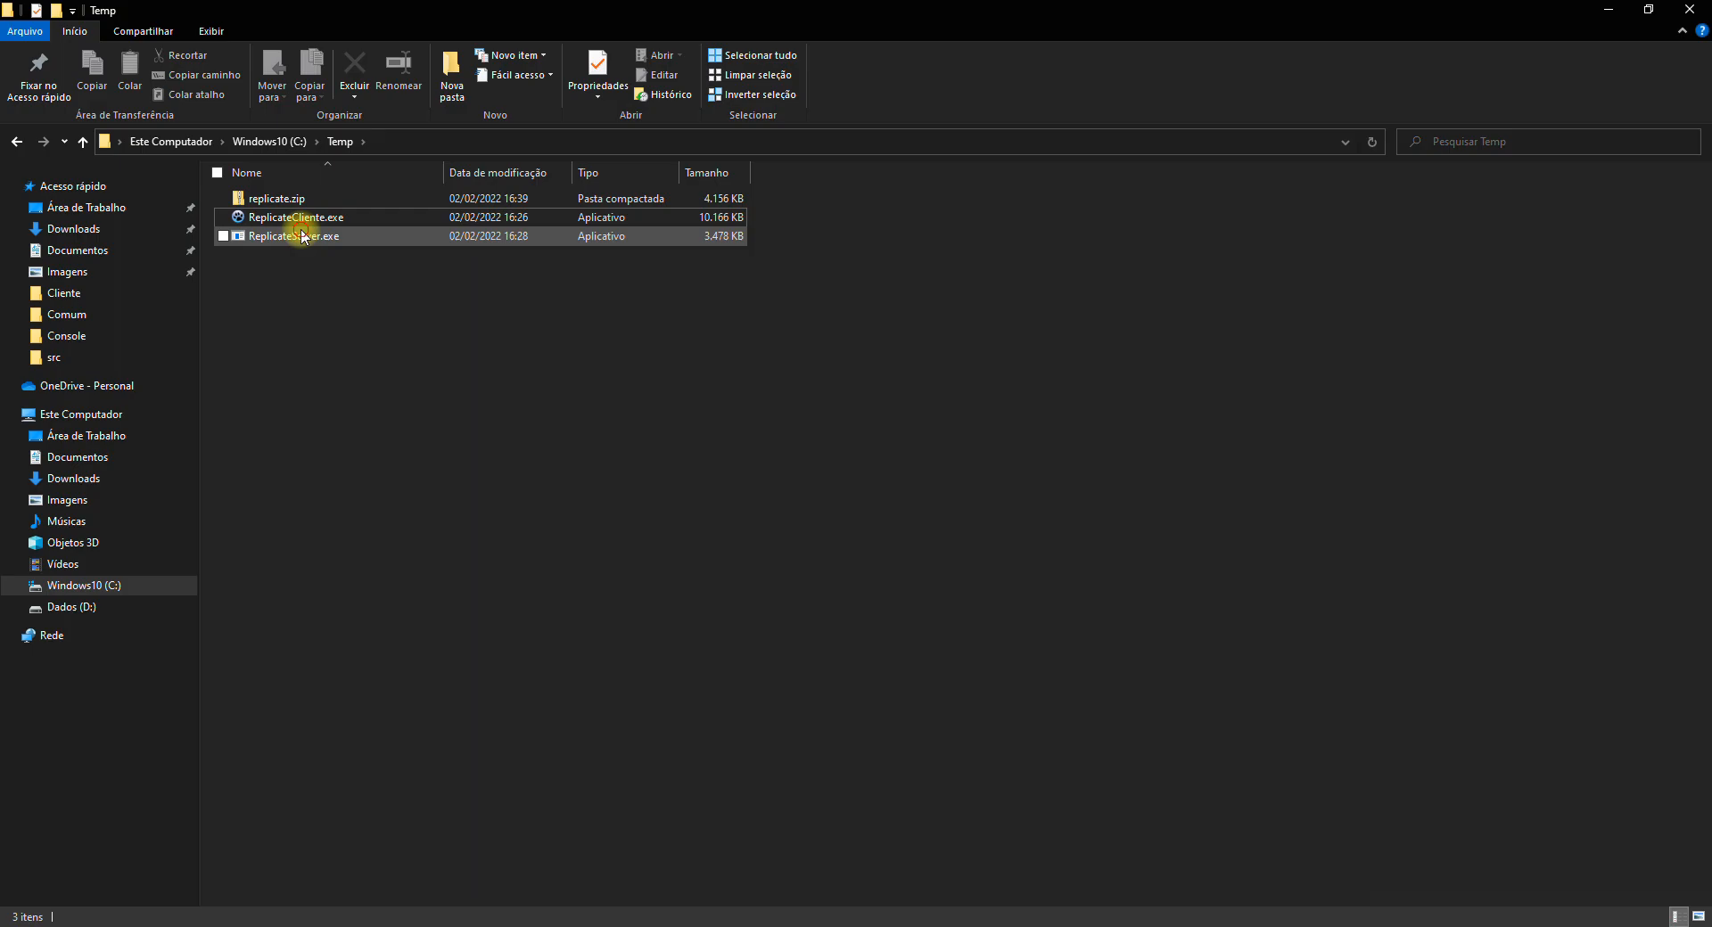
# Step: Run ReplicateServer.exe once from the Temp folder and close its console window
pyautogui.doubleClick(298, 236)
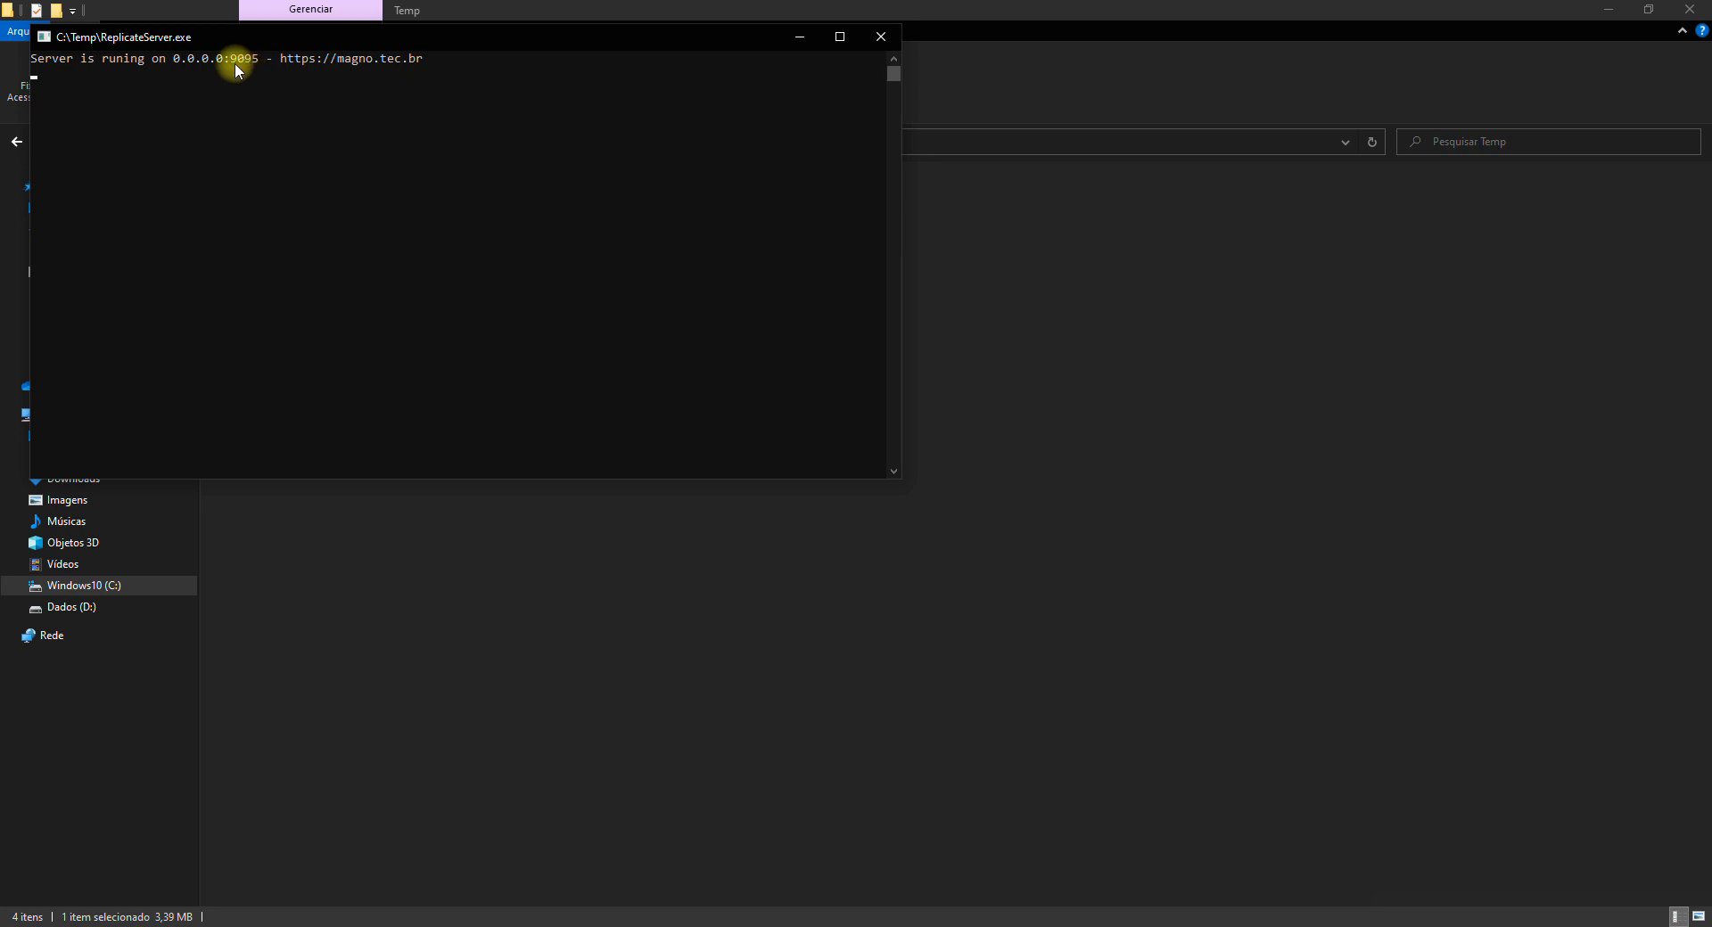
pyautogui.click(881, 36)
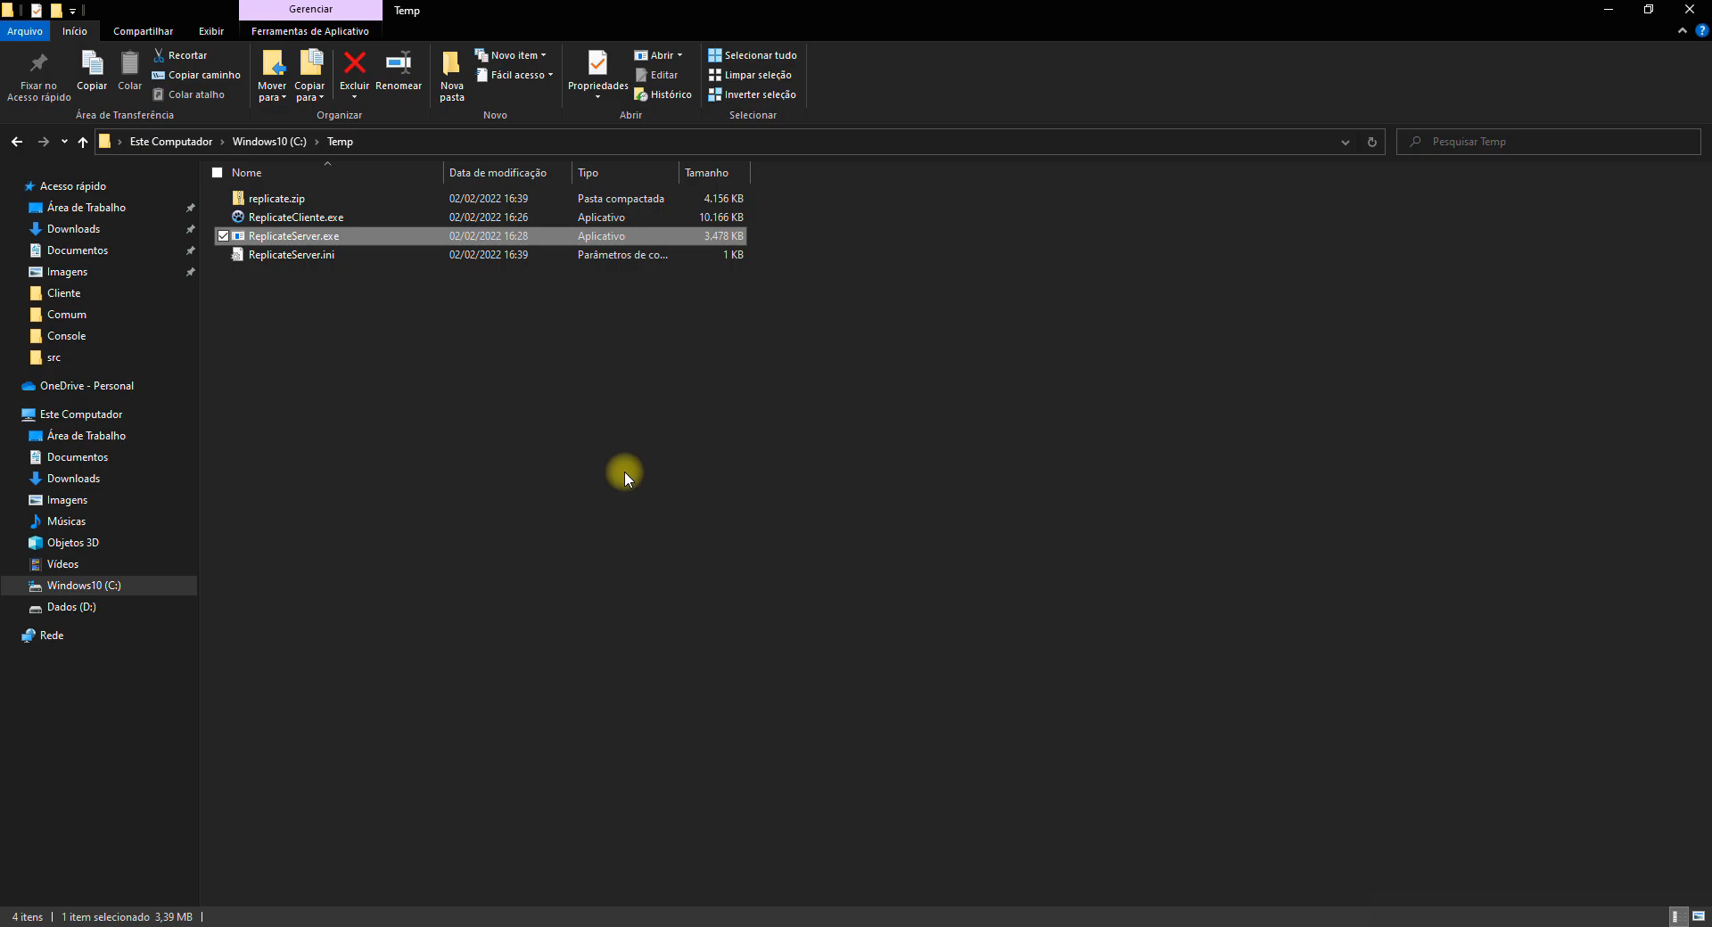
# Step: Open ReplicateServer.ini in Notepad++, examine its host, port and login settings, and close the editor
pyautogui.click(278, 258)
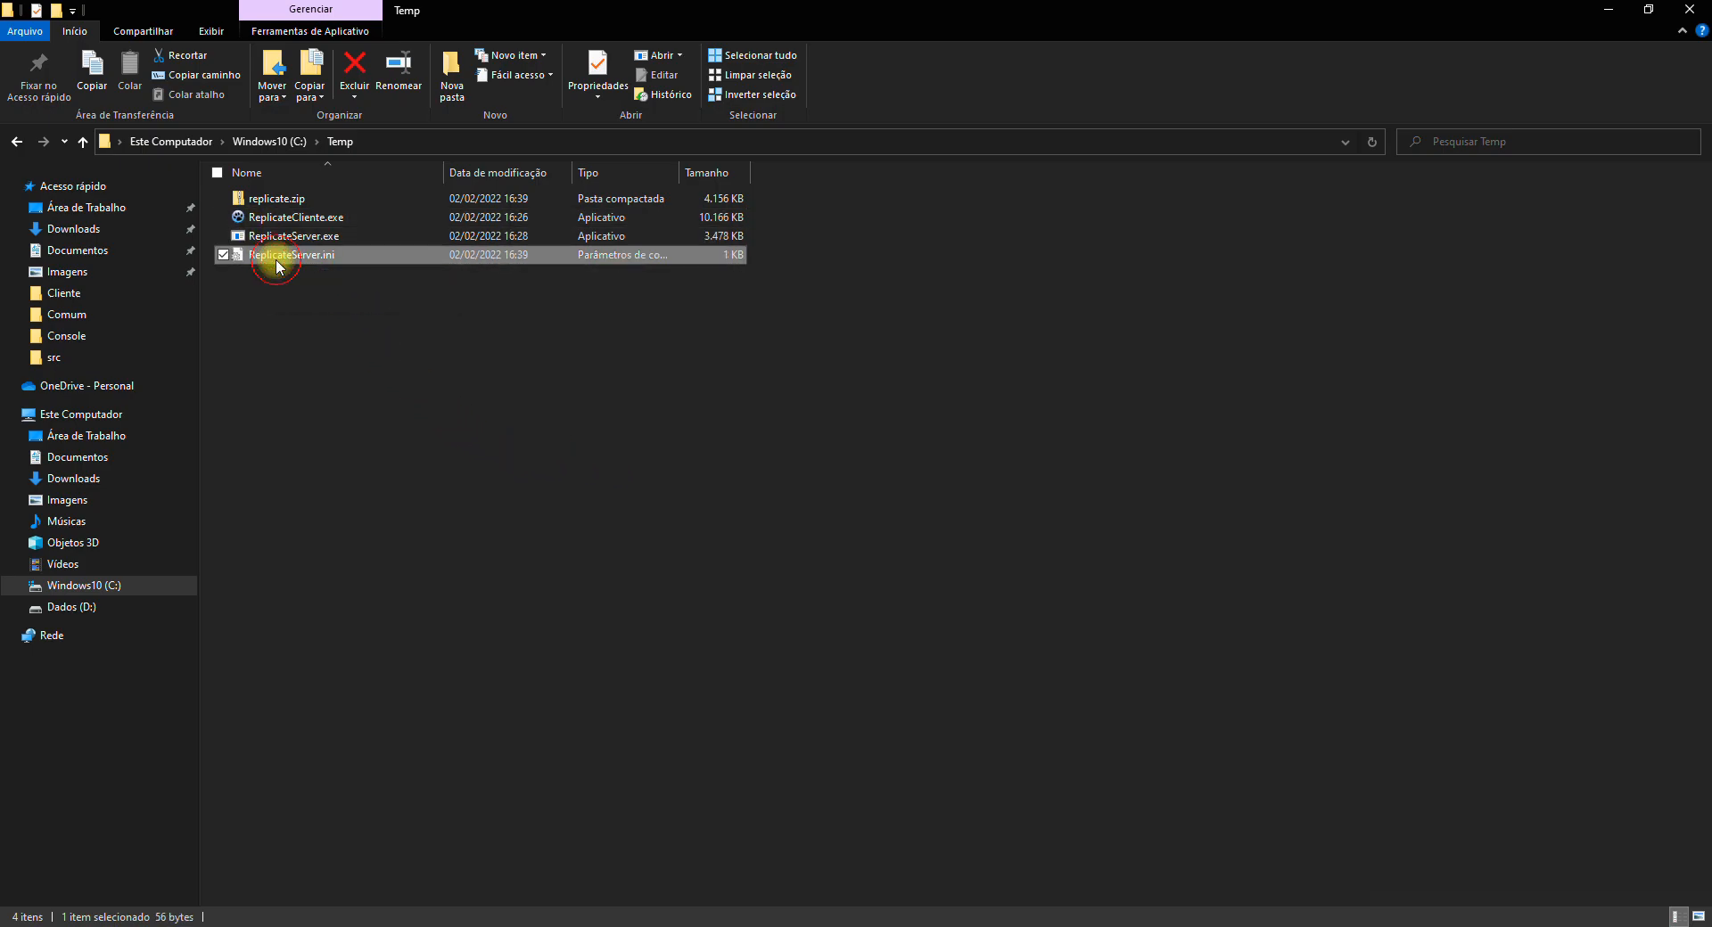
pyautogui.rightClick(276, 260)
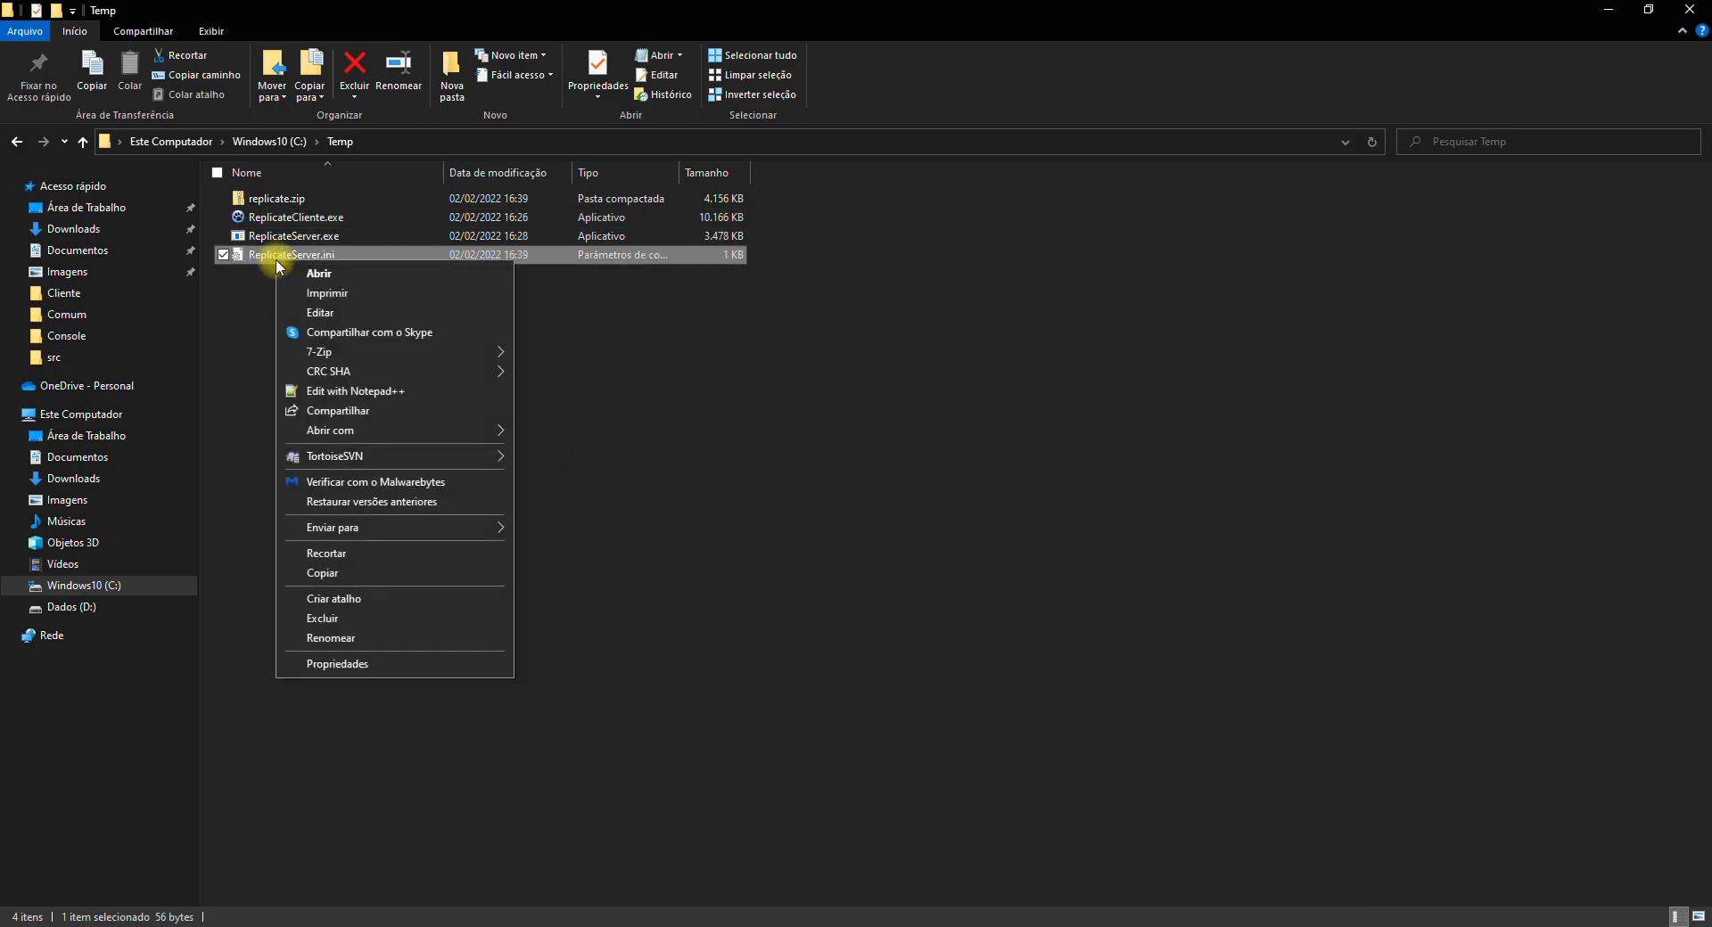
pyautogui.click(354, 391)
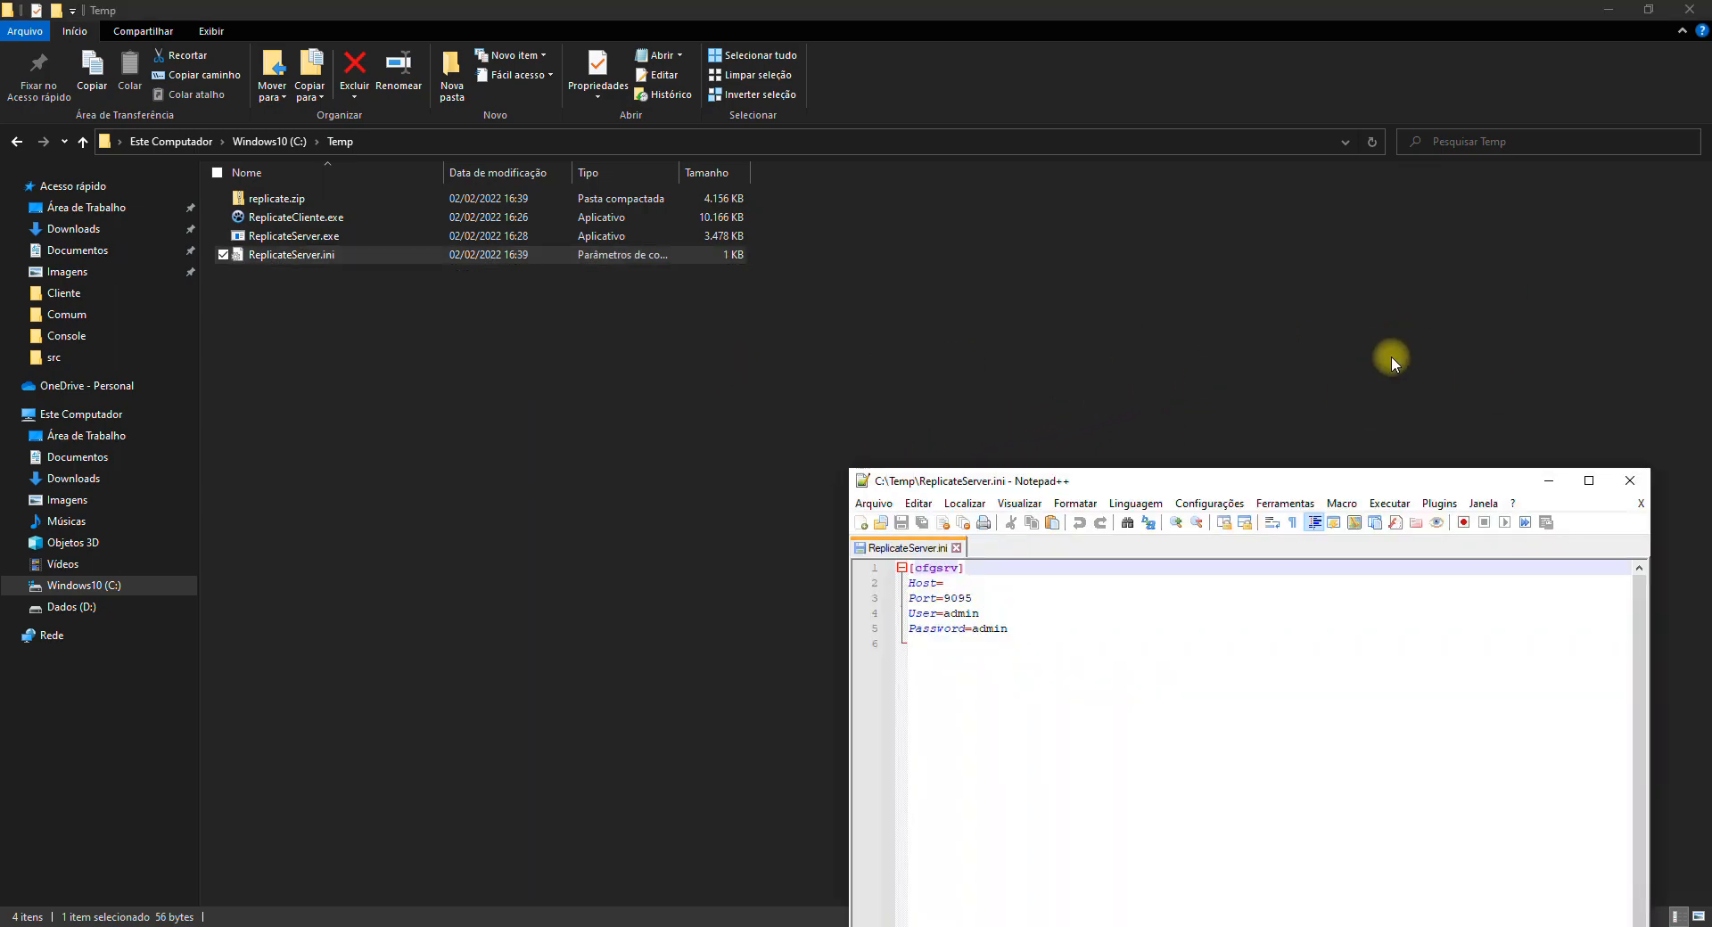
pyautogui.moveTo(1287, 482); pyautogui.dragTo(1029, 354)
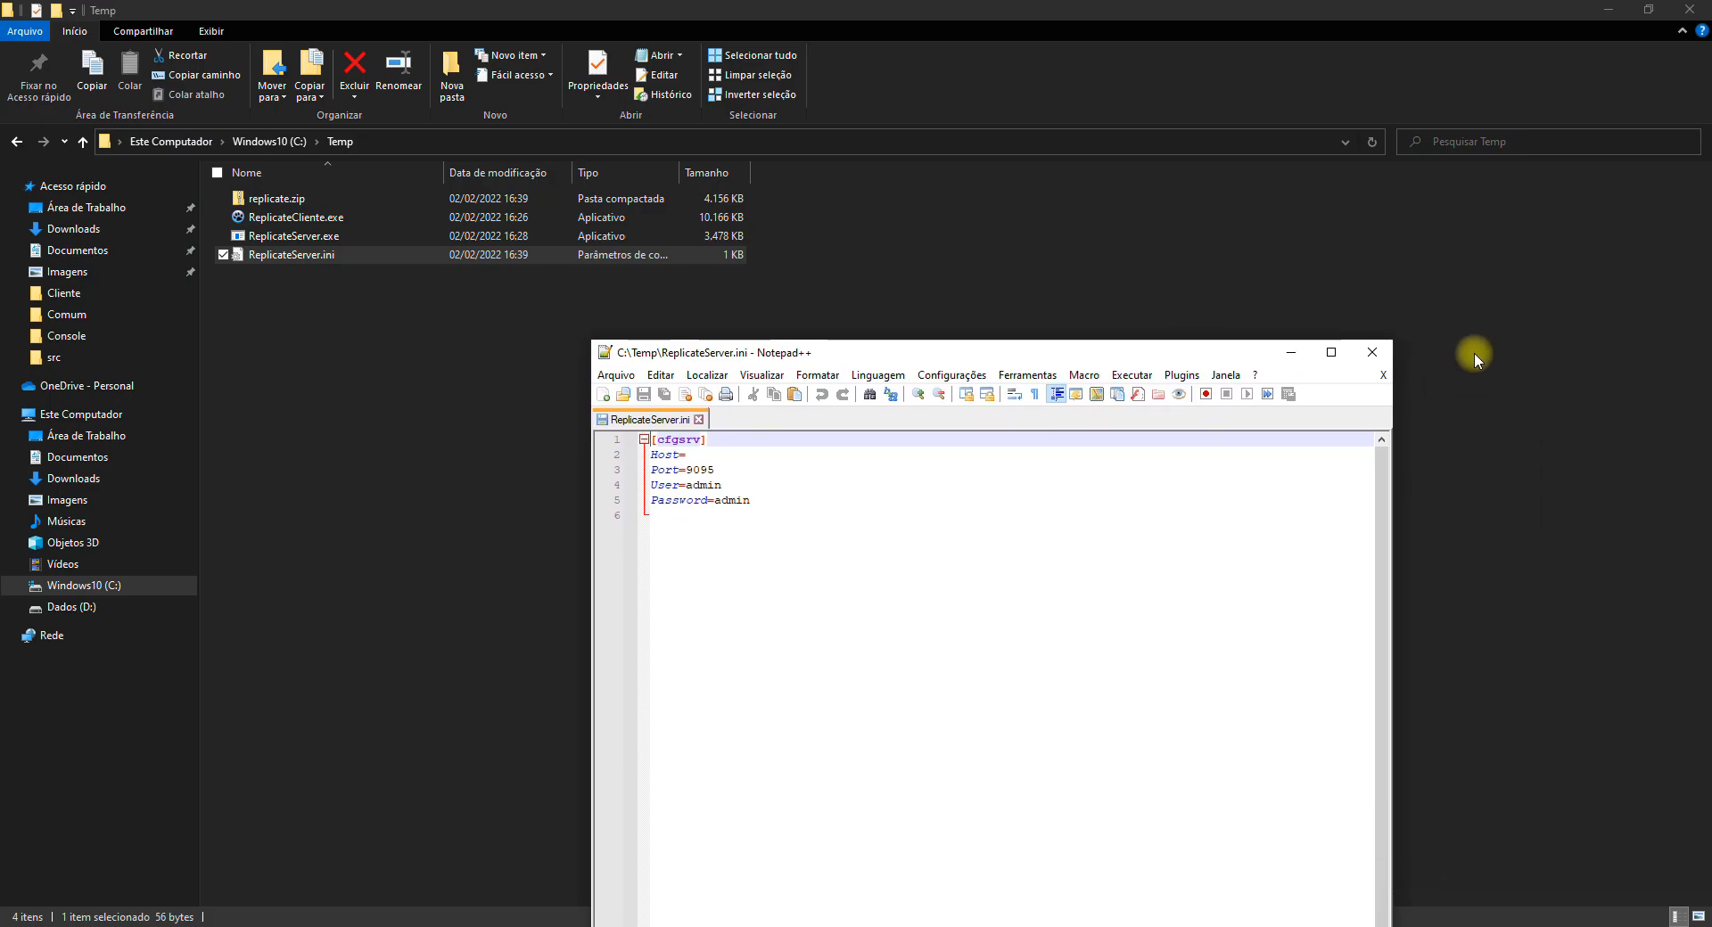
pyautogui.click(1331, 353)
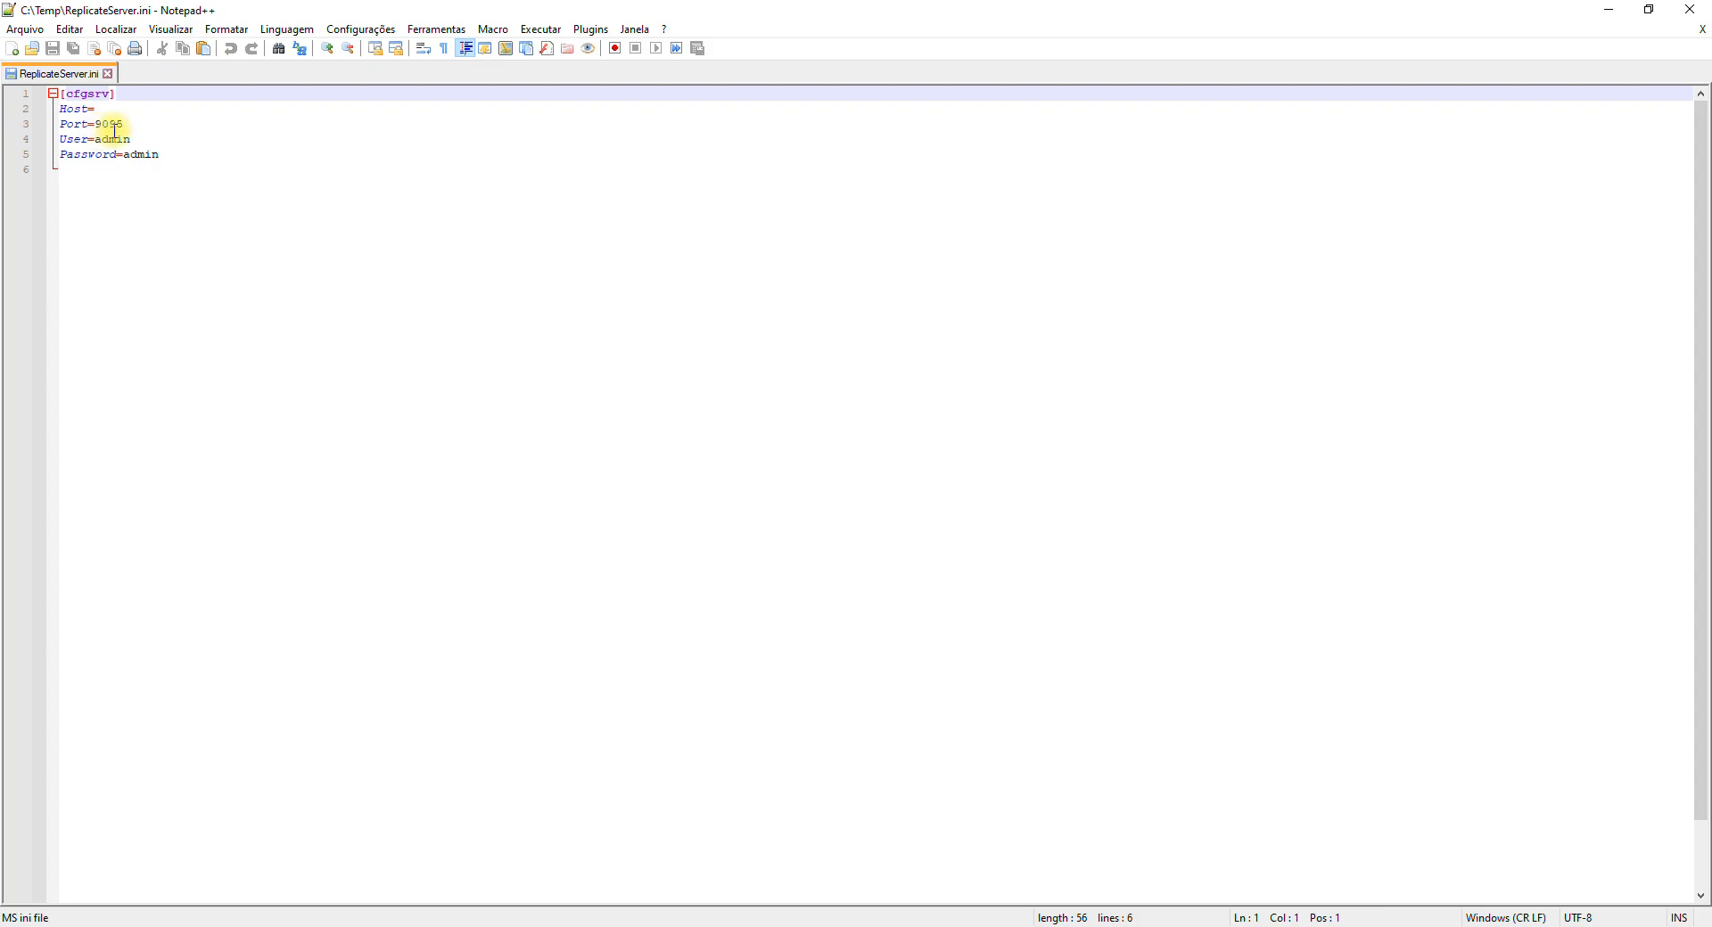
pyautogui.moveTo(173, 162); pyautogui.dragTo(23, 163)
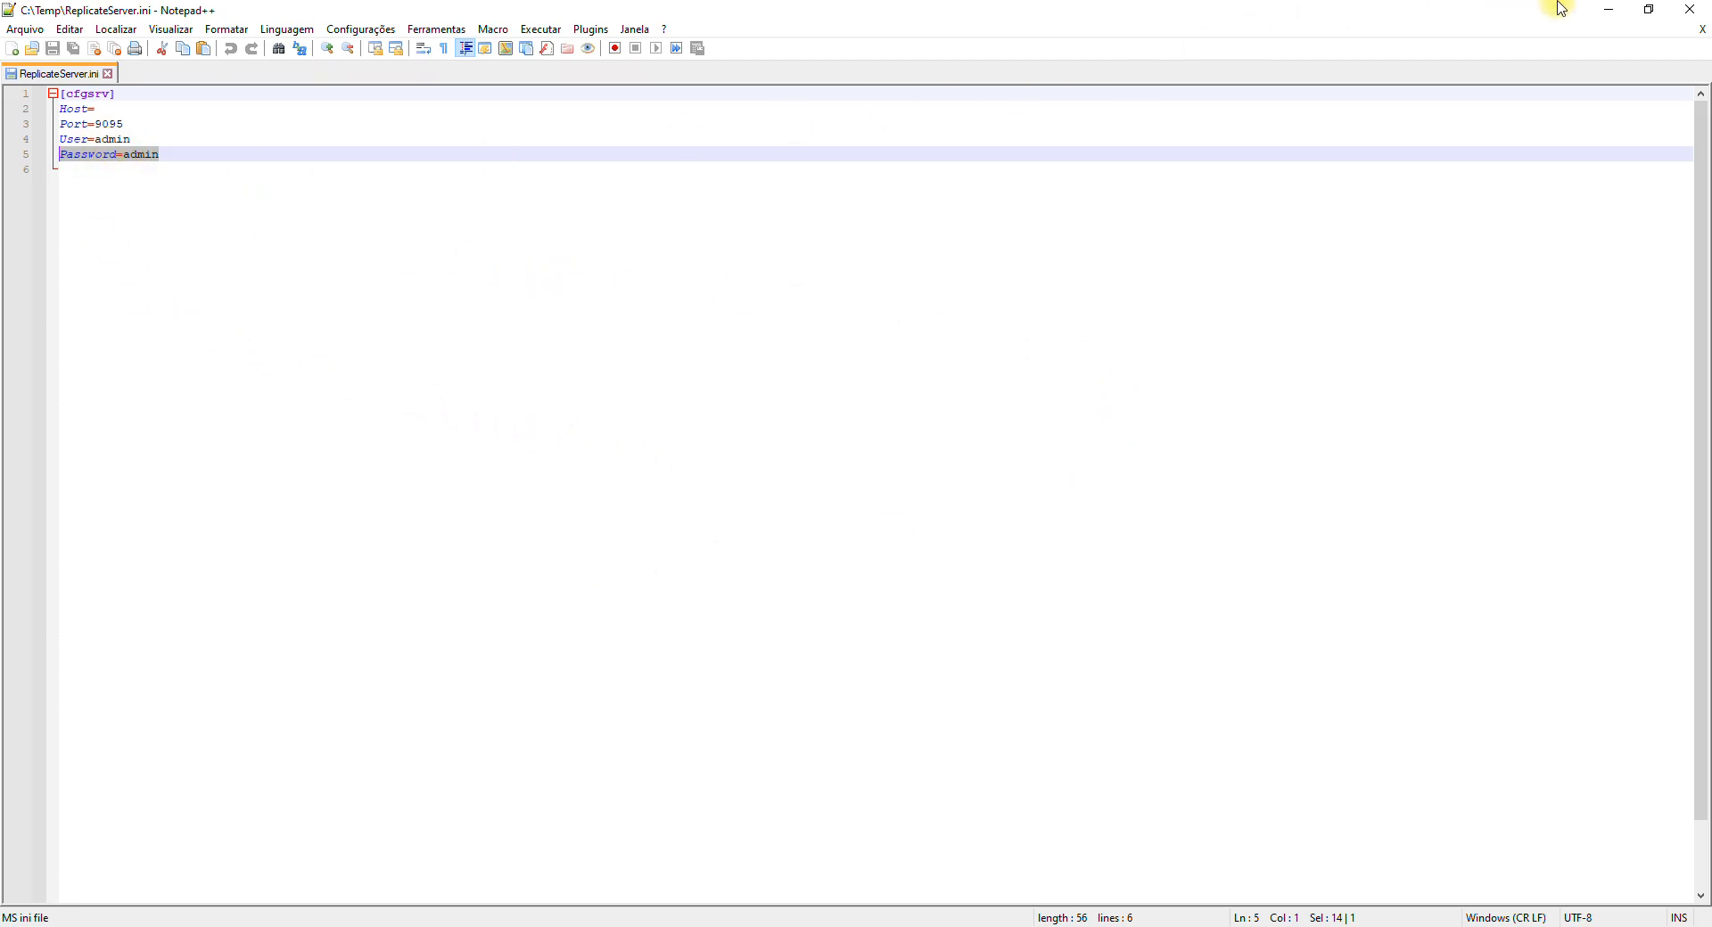
pyautogui.click(1700, 10)
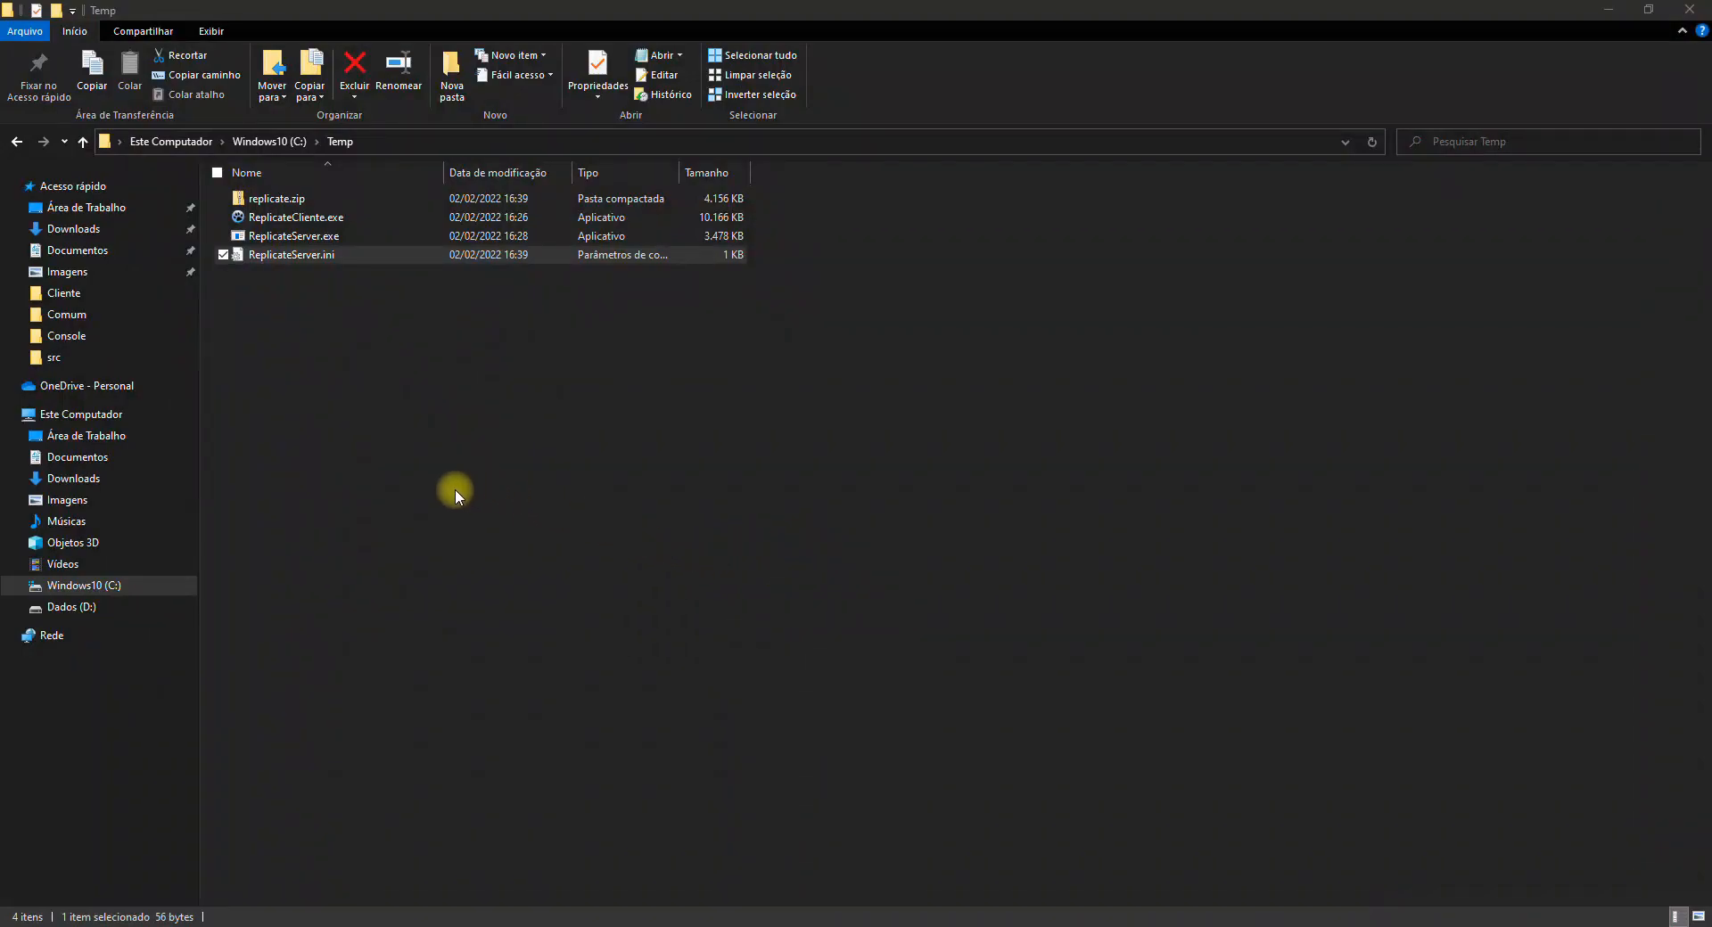
# Step: Start ReplicateServer.exe again and keep it running with its console window minimized
pyautogui.doubleClick(323, 237)
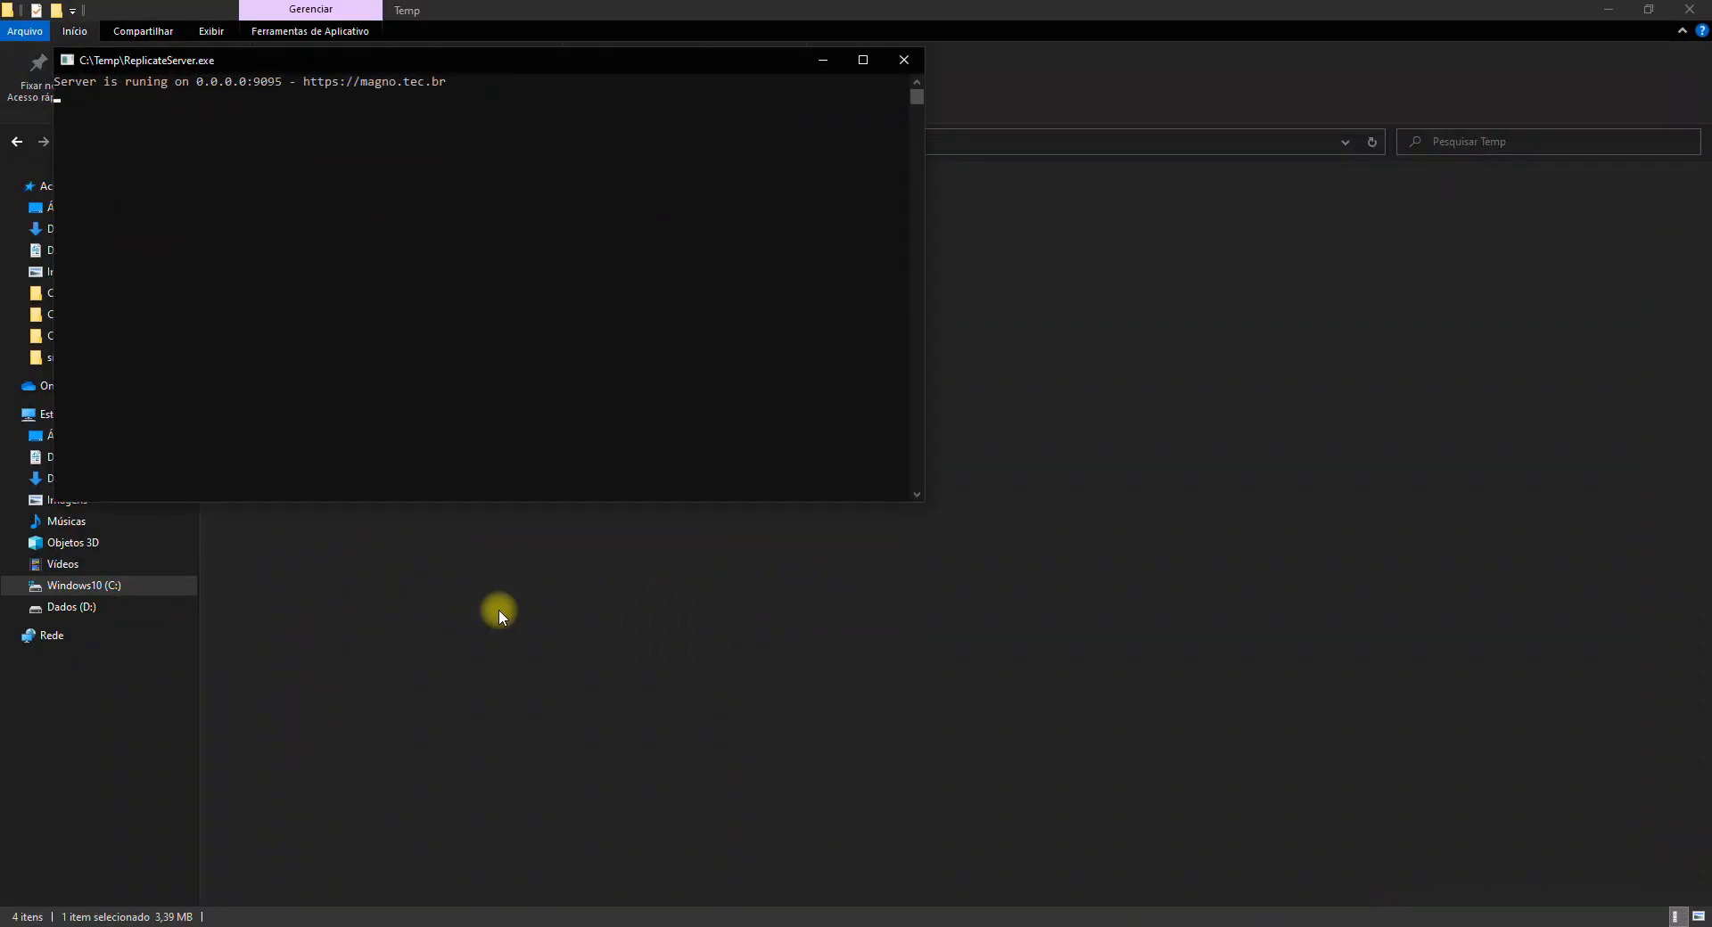
pyautogui.click(823, 60)
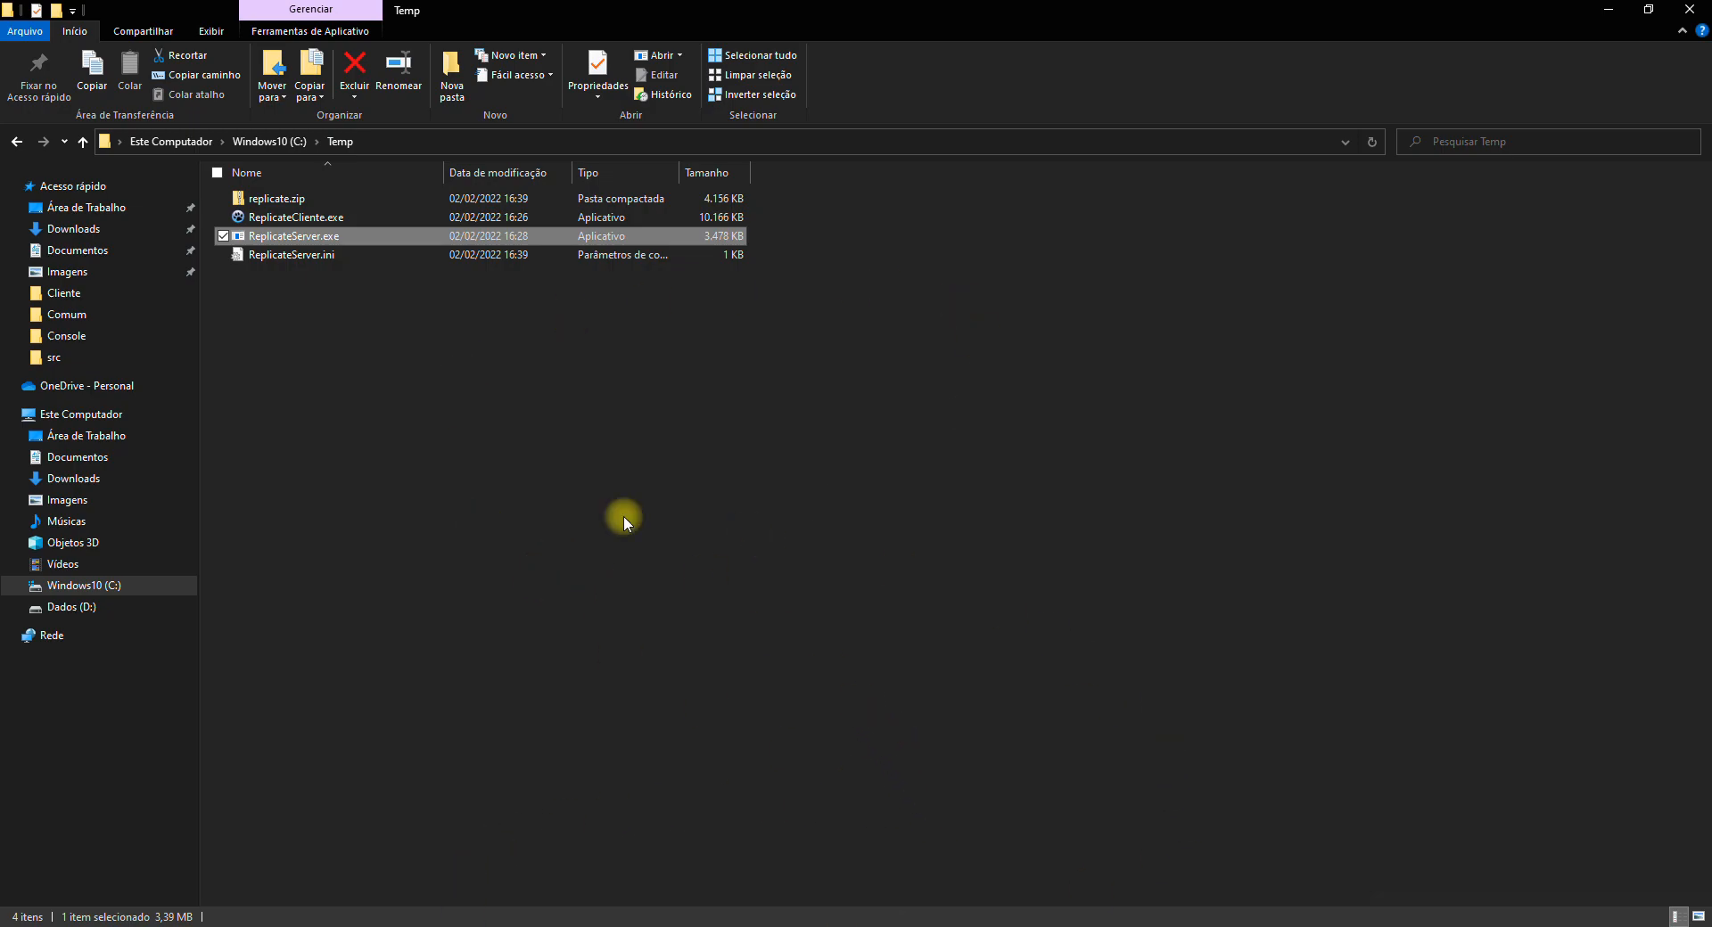
# Step: Run ReplicateCliente.exe from the Temp folder and open its database configuration
pyautogui.doubleClick(298, 217)
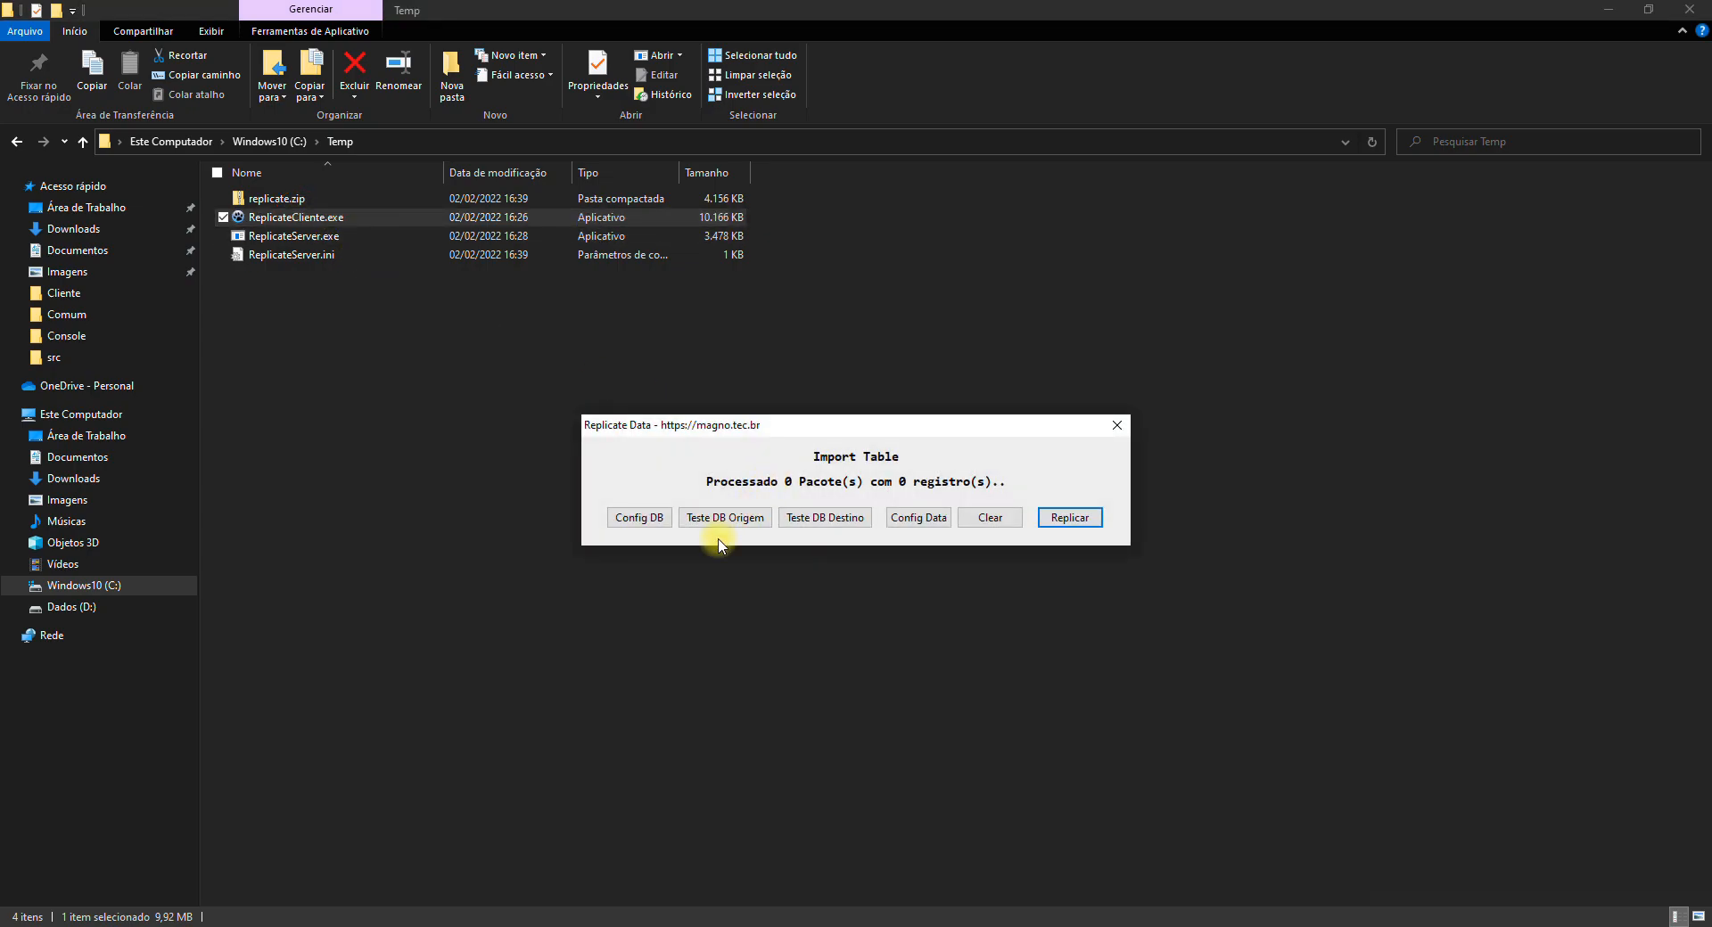
pyautogui.moveTo(940, 436); pyautogui.dragTo(863, 448)
pyautogui.click(554, 528)
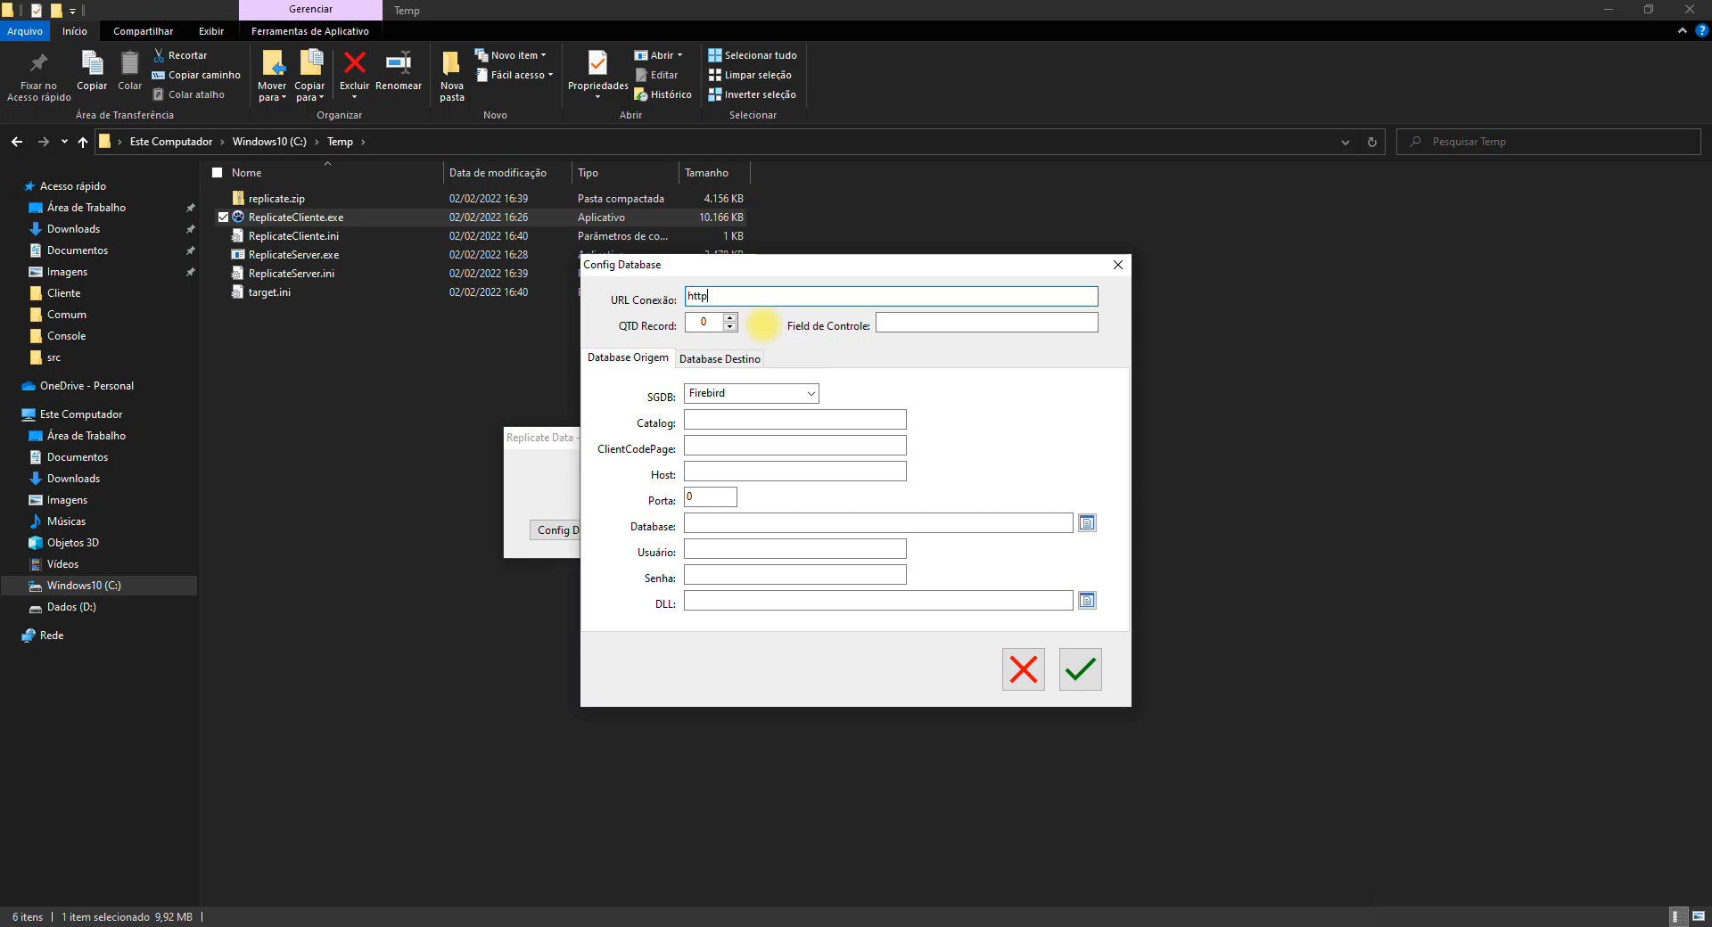
pyautogui.write('http://localhost:9095')
pyautogui.click(702, 324)
pyautogui.doubleClick(703, 324)
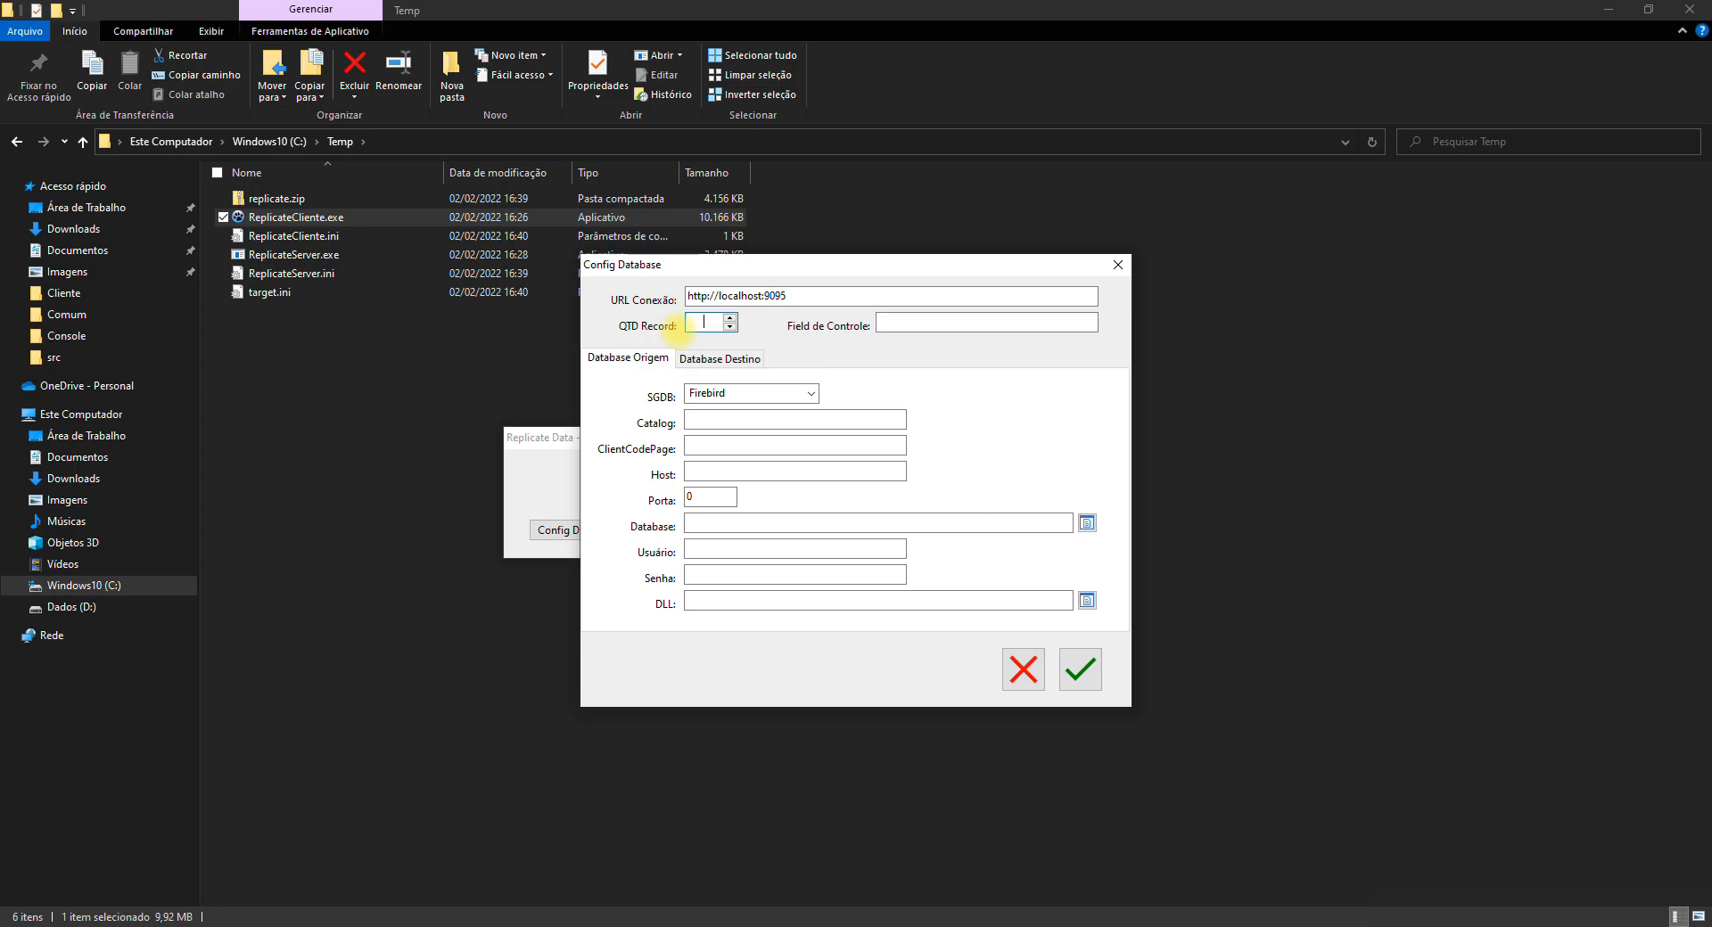
pyautogui.click(692, 324)
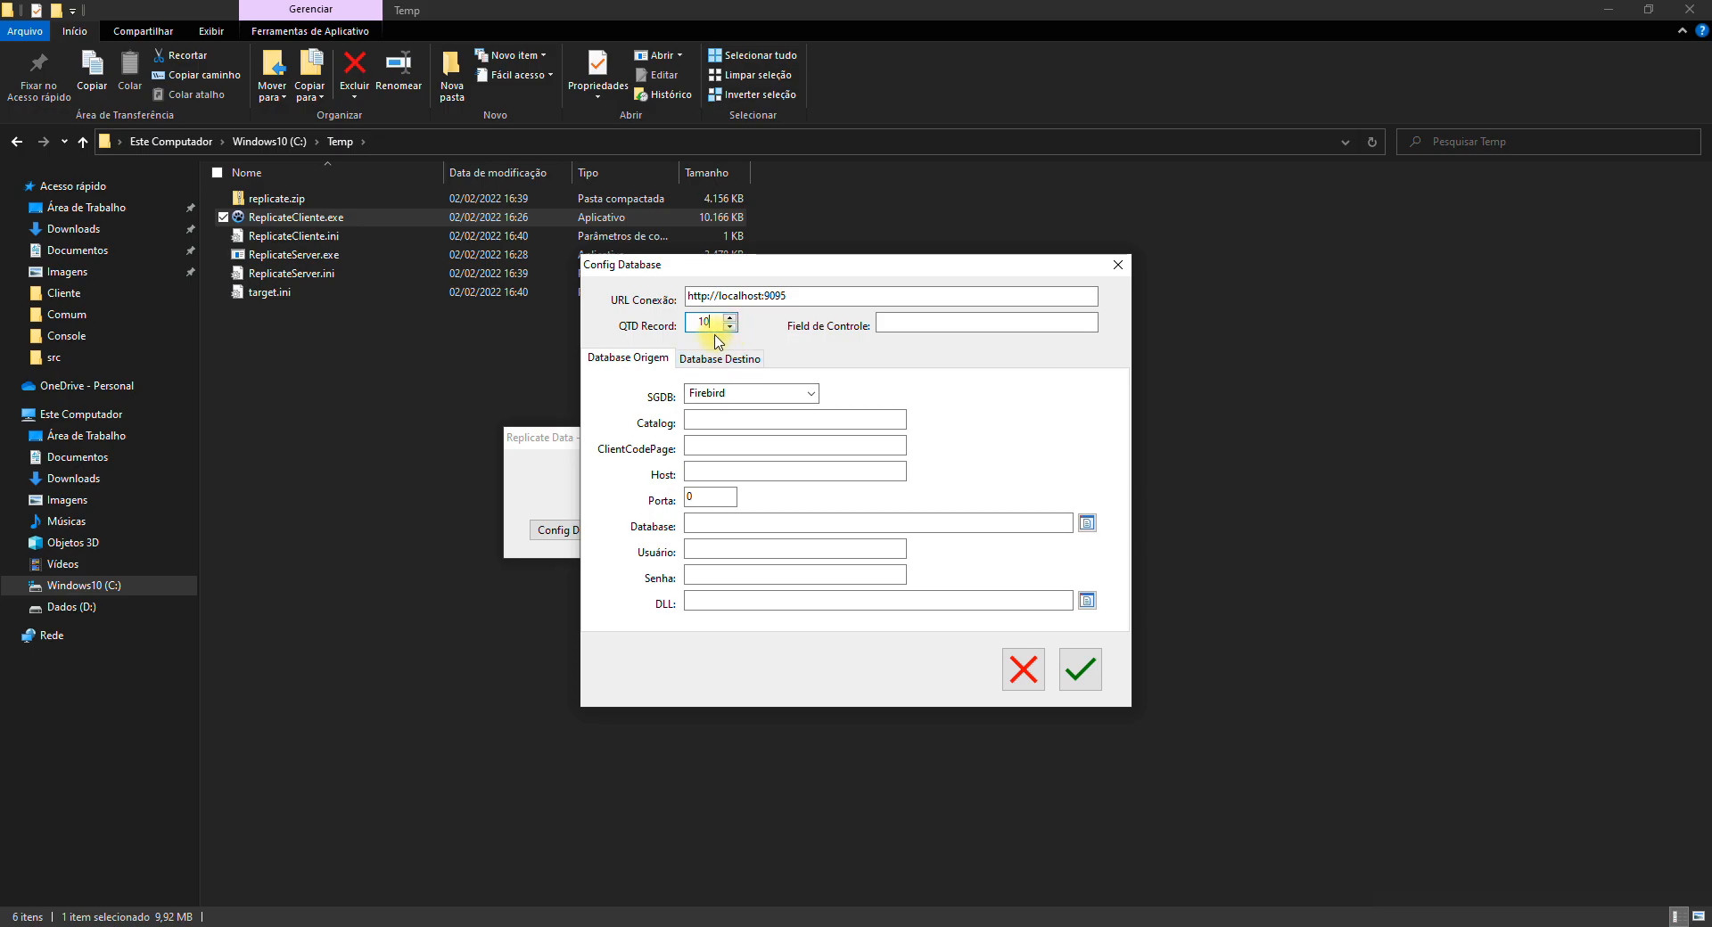
pyautogui.click(889, 323)
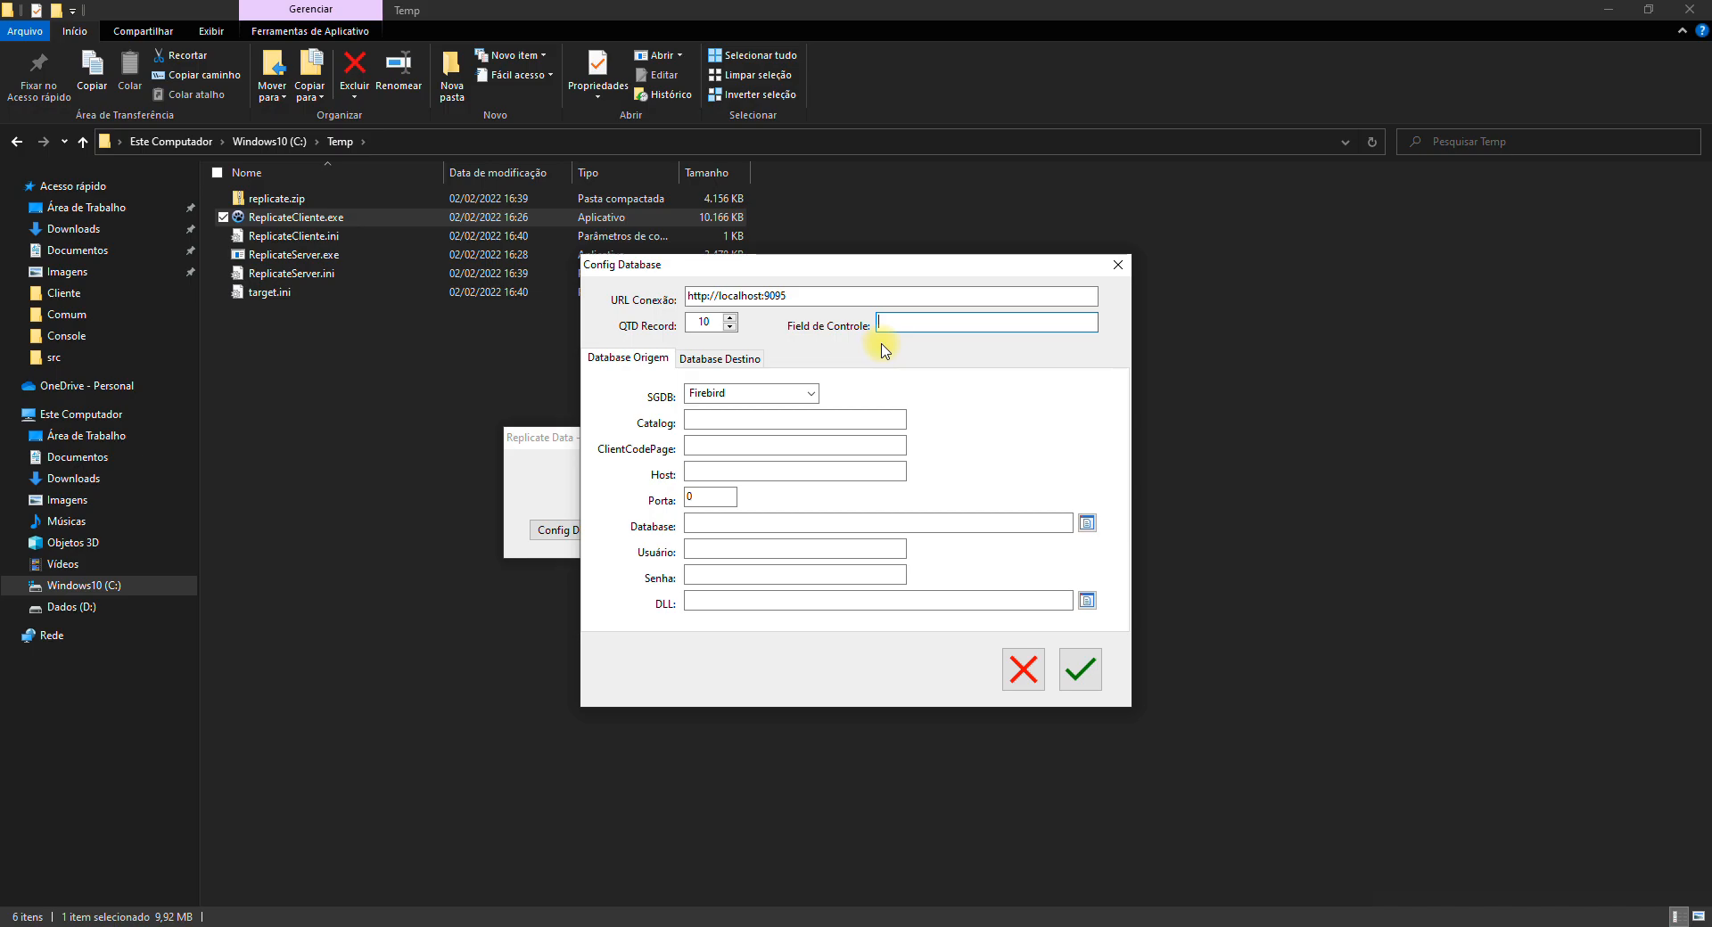
# Step: Switch to IBExpert and examine the fields of the TB_UF, TB_PAIS, TB_REGIAO and TB_MUNICIPIO tables in DB IBGE Magno
pyautogui.click(849, 926)
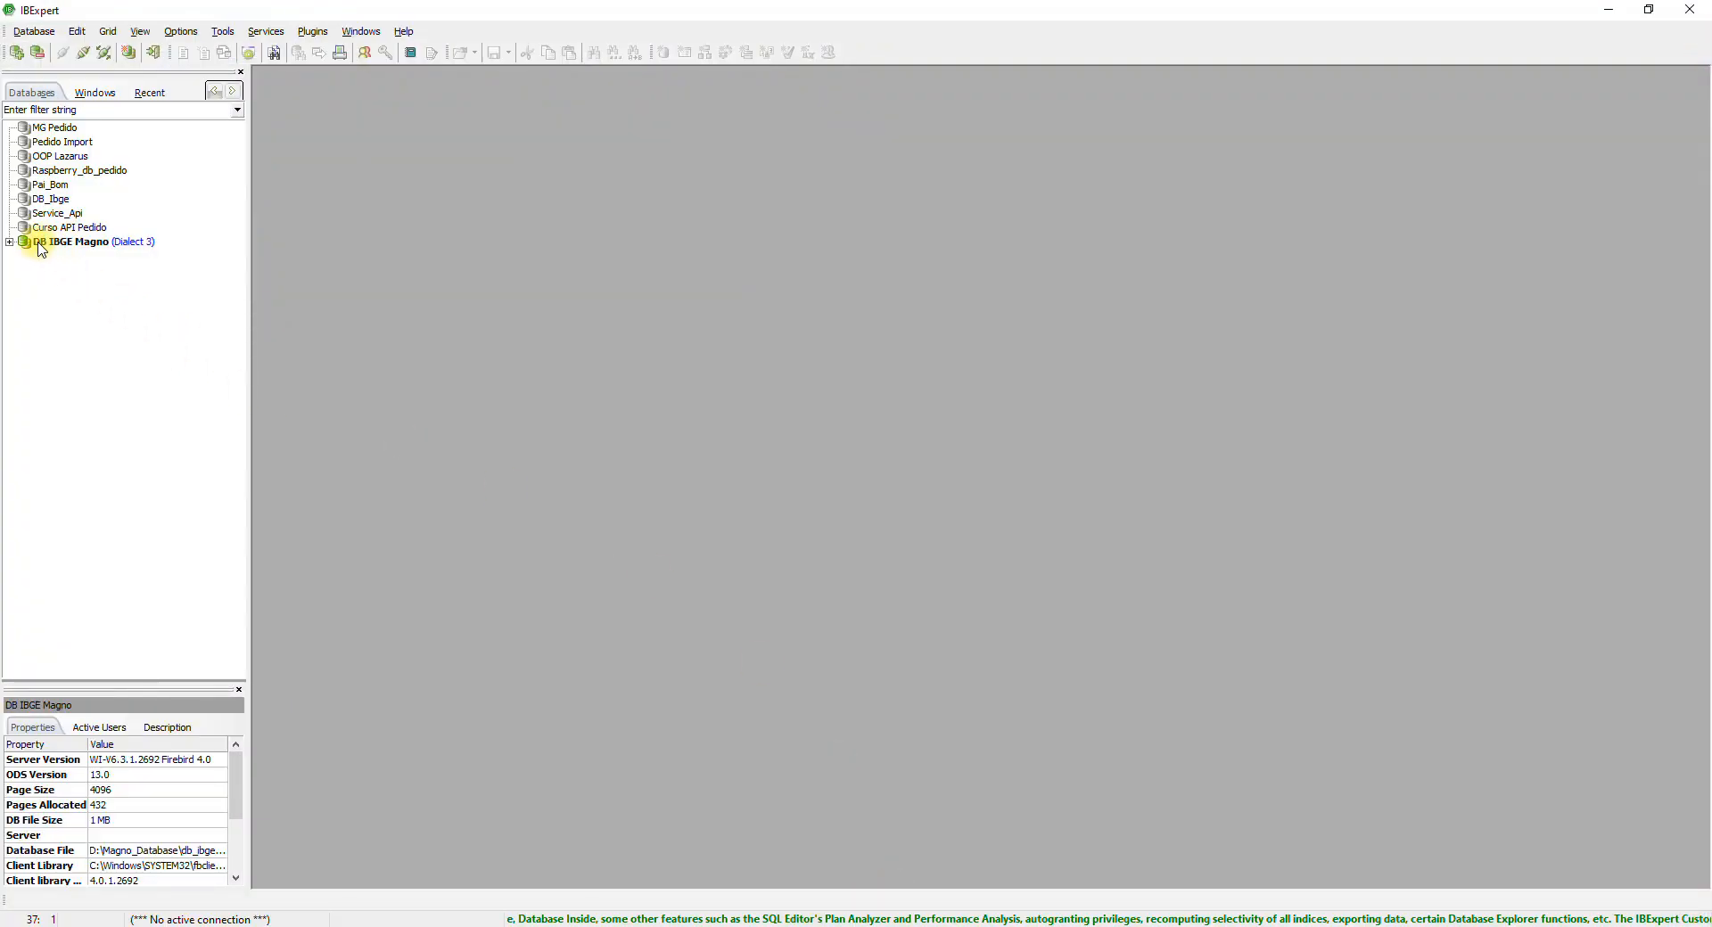
pyautogui.doubleClick(7, 240)
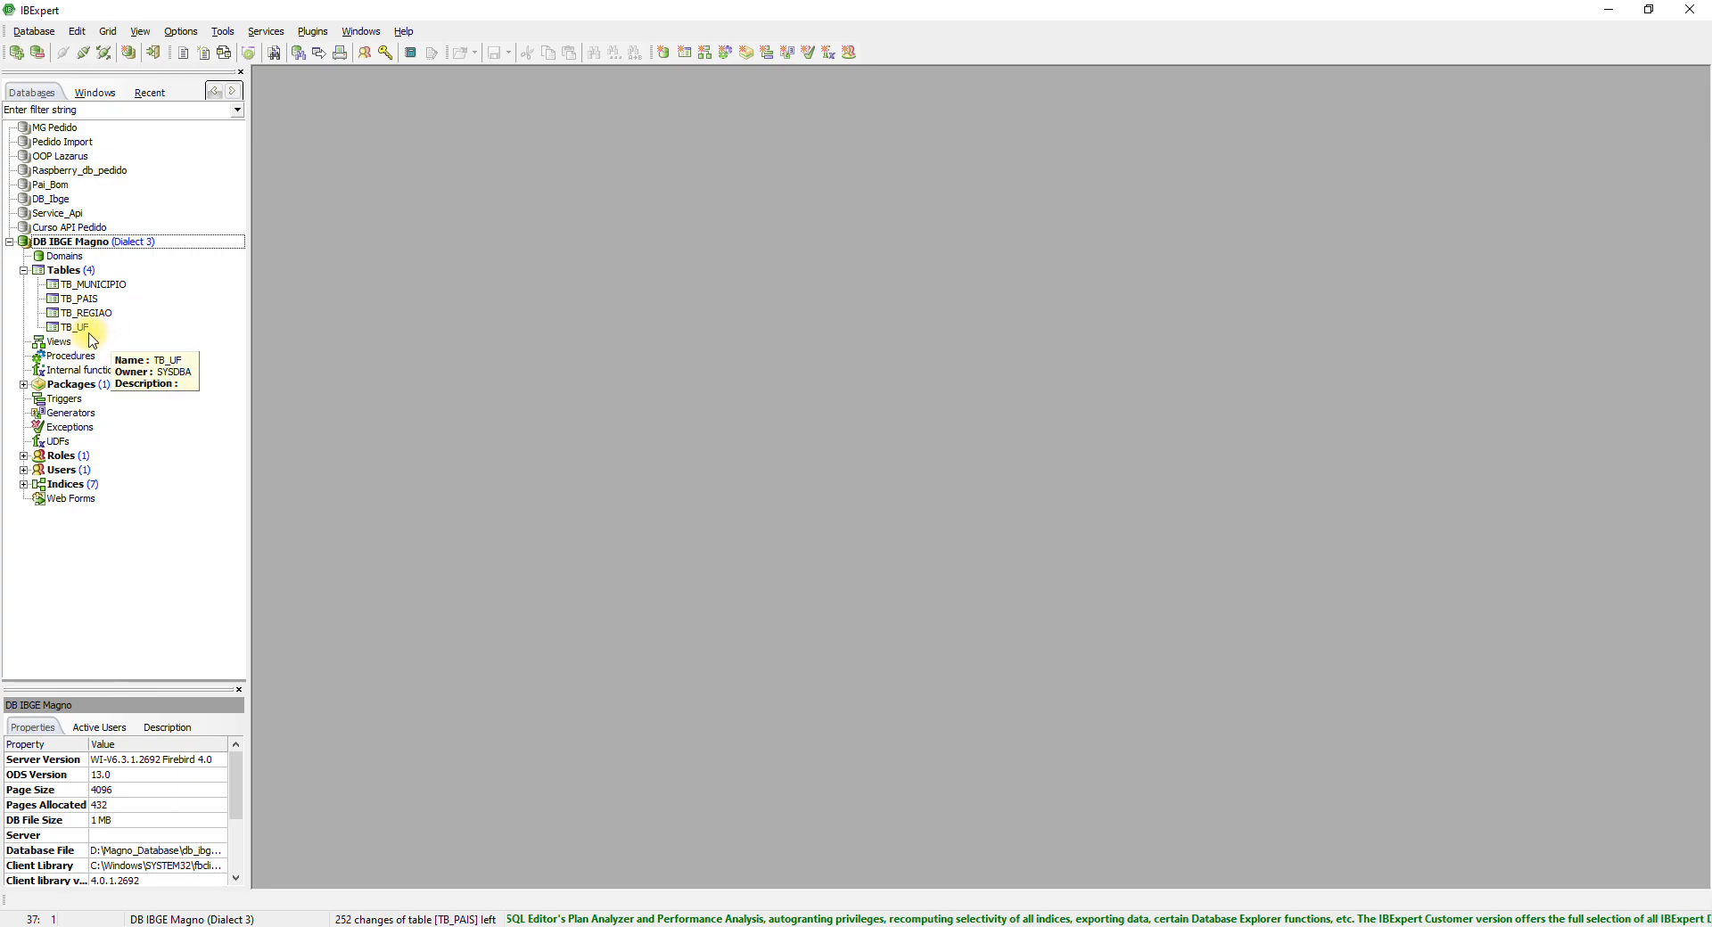
pyautogui.click(86, 329)
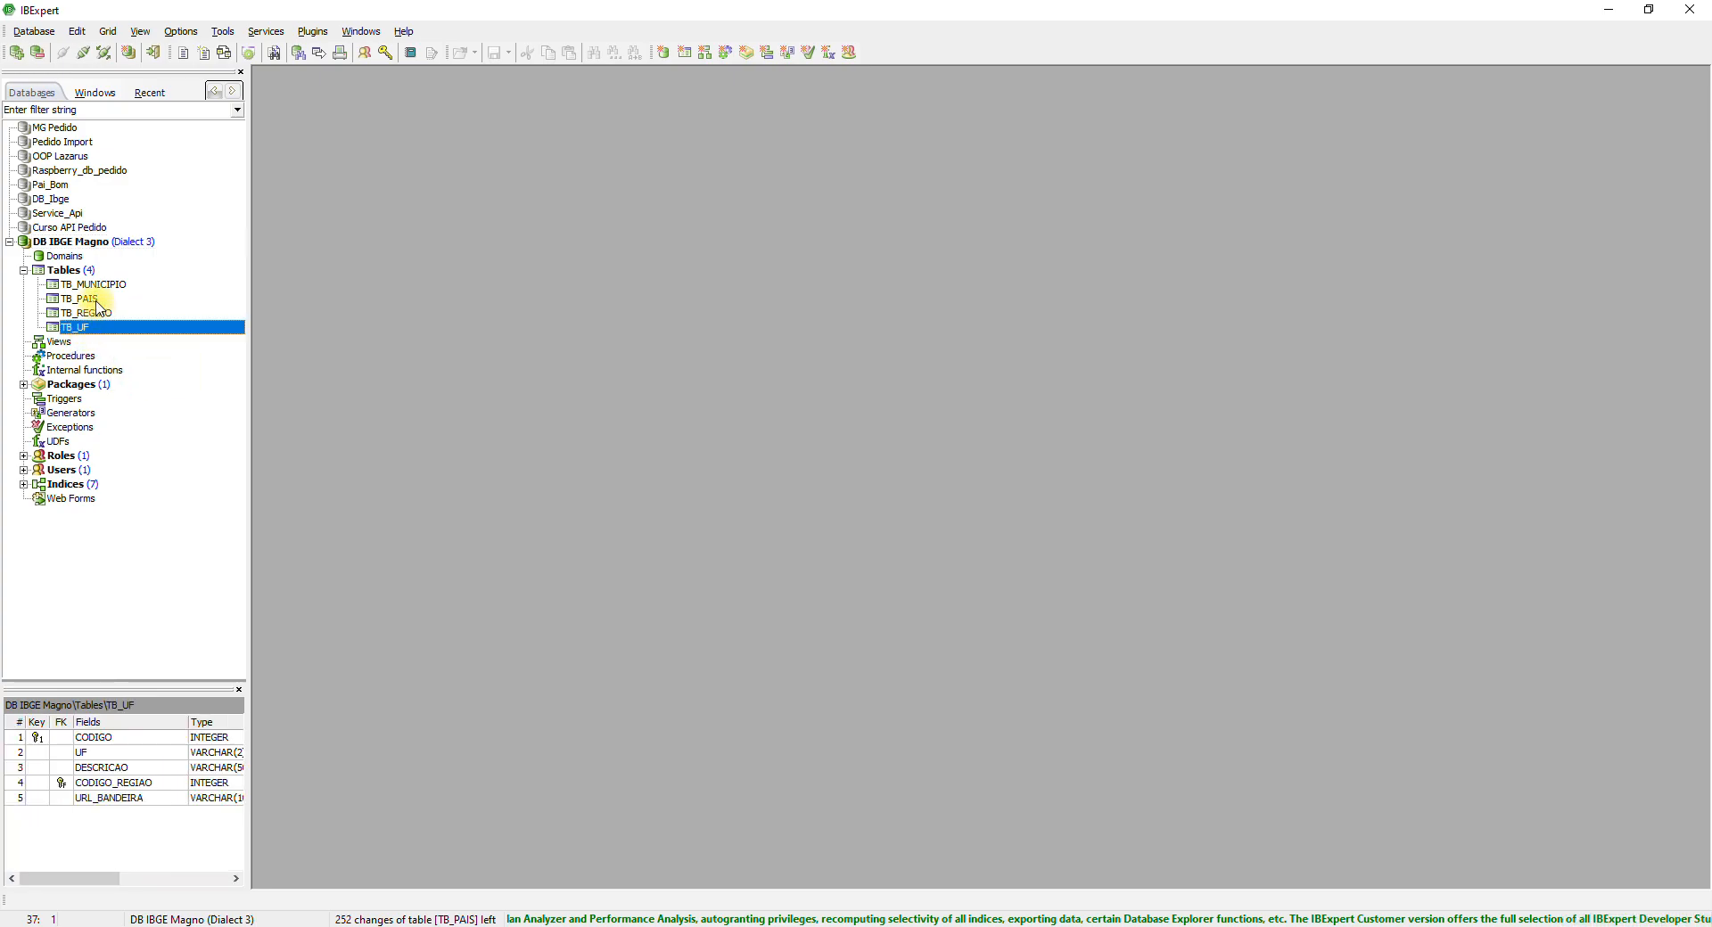
pyautogui.click(98, 301)
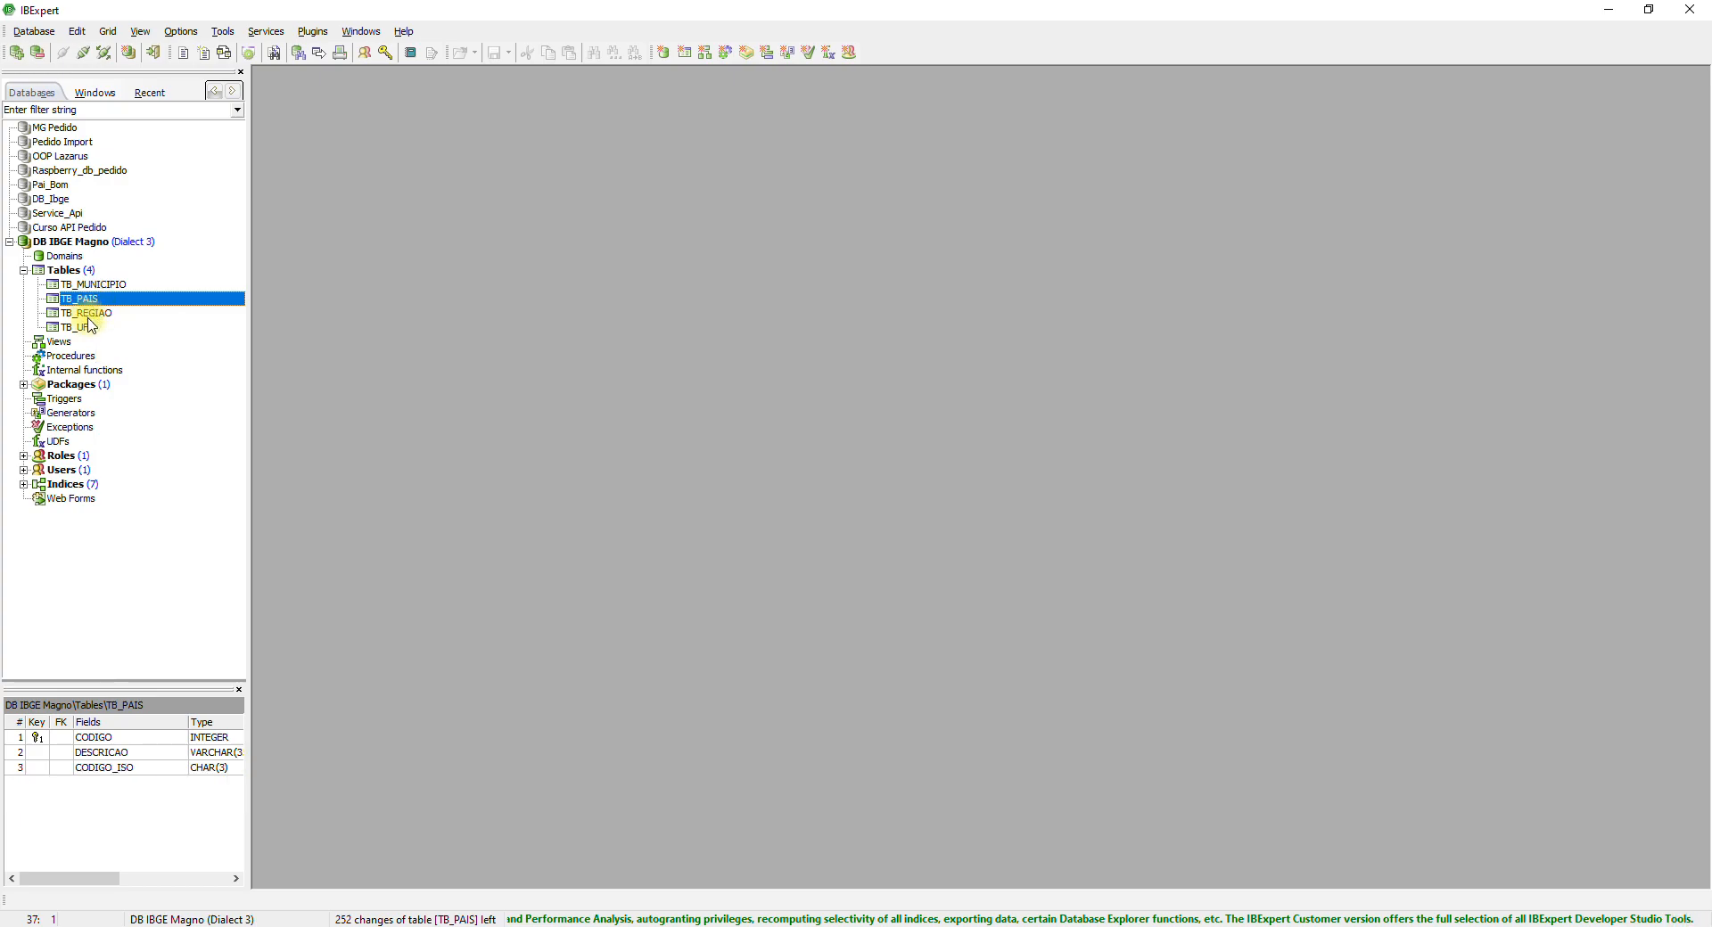
pyautogui.click(90, 315)
pyautogui.click(89, 329)
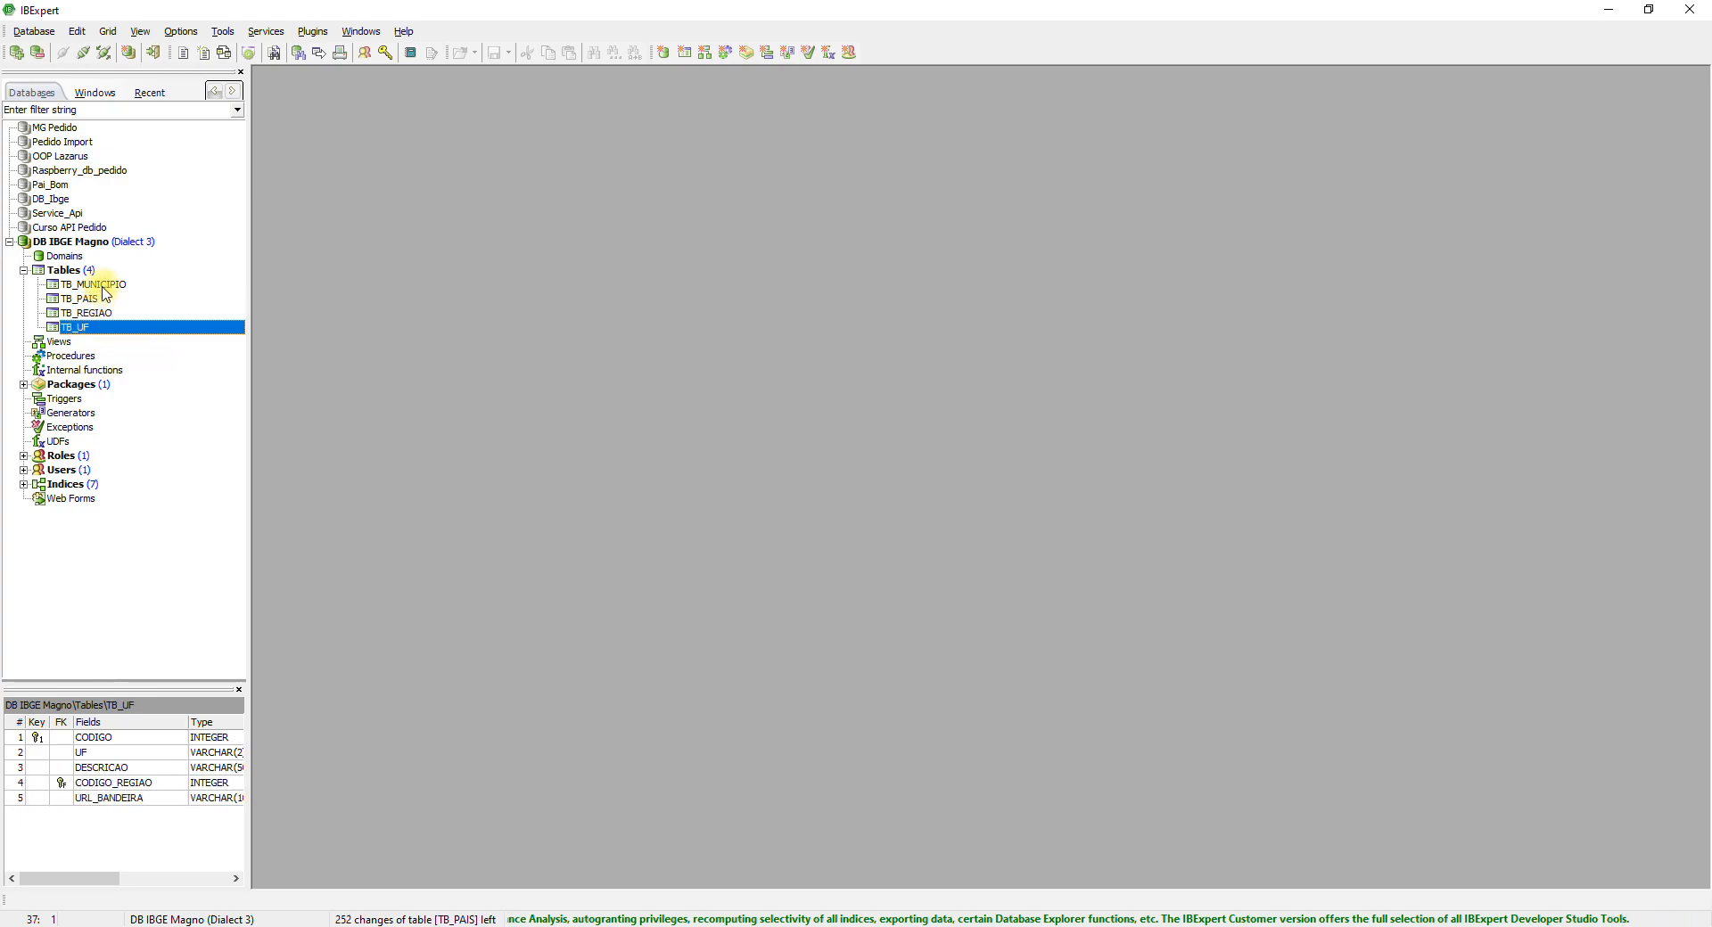
pyautogui.click(102, 287)
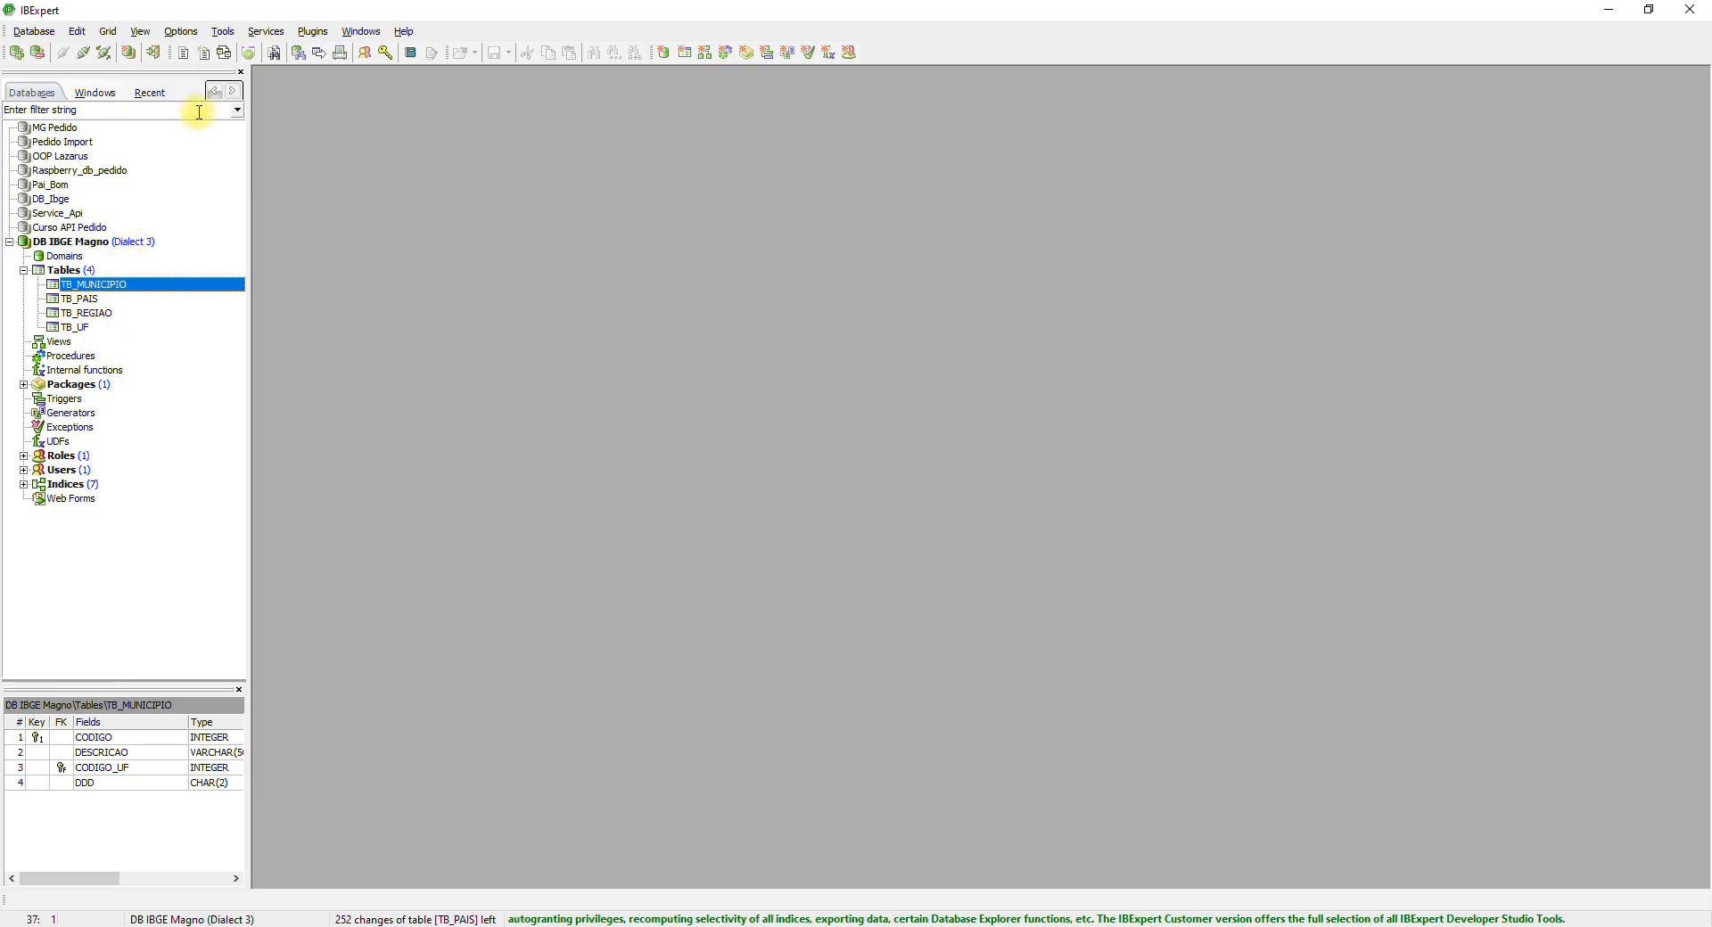
pyautogui.click(181, 53)
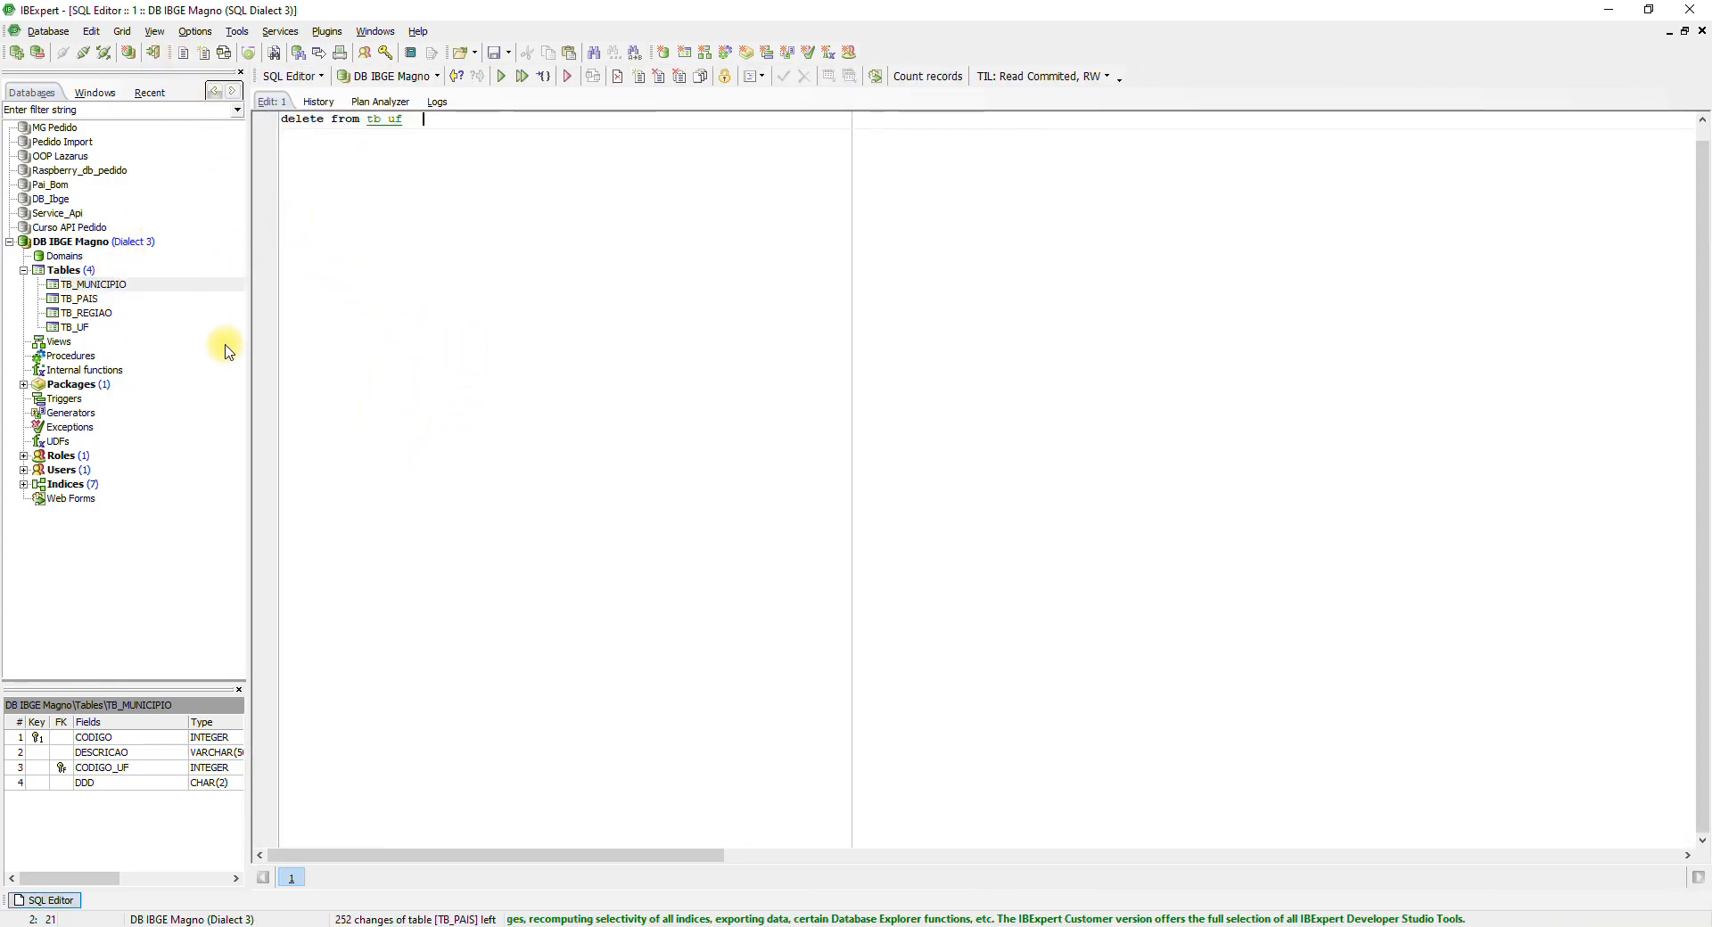
pyautogui.click(1701, 33)
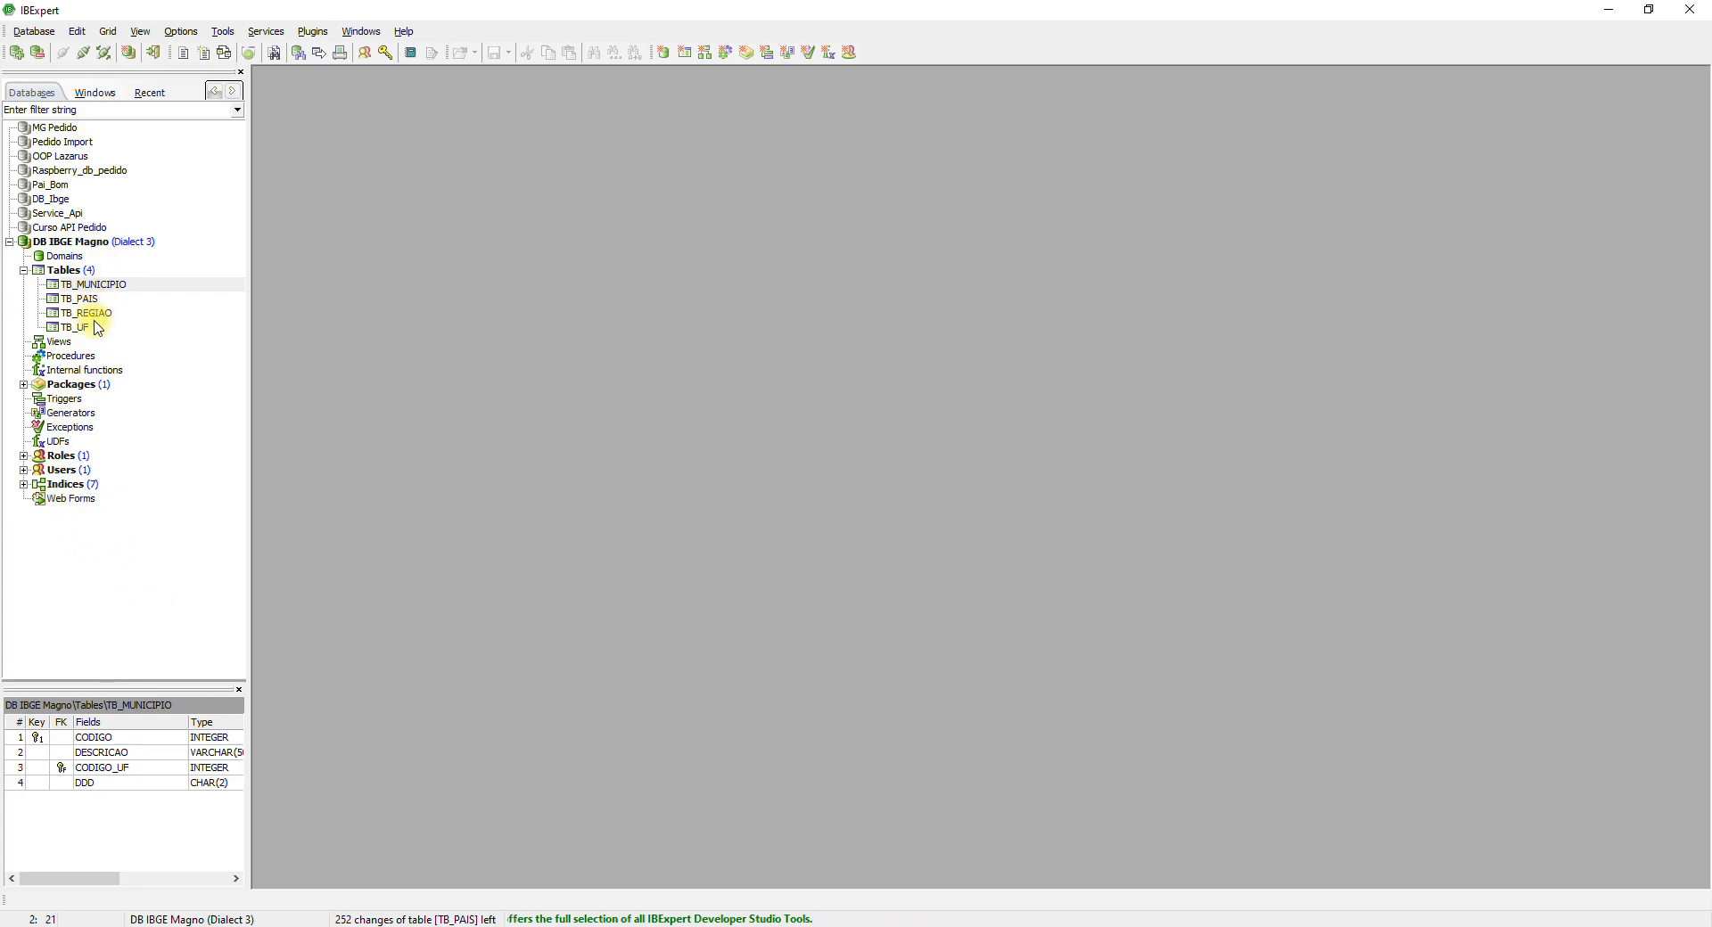
pyautogui.moveTo(98, 328)
pyautogui.click(1062, 924)
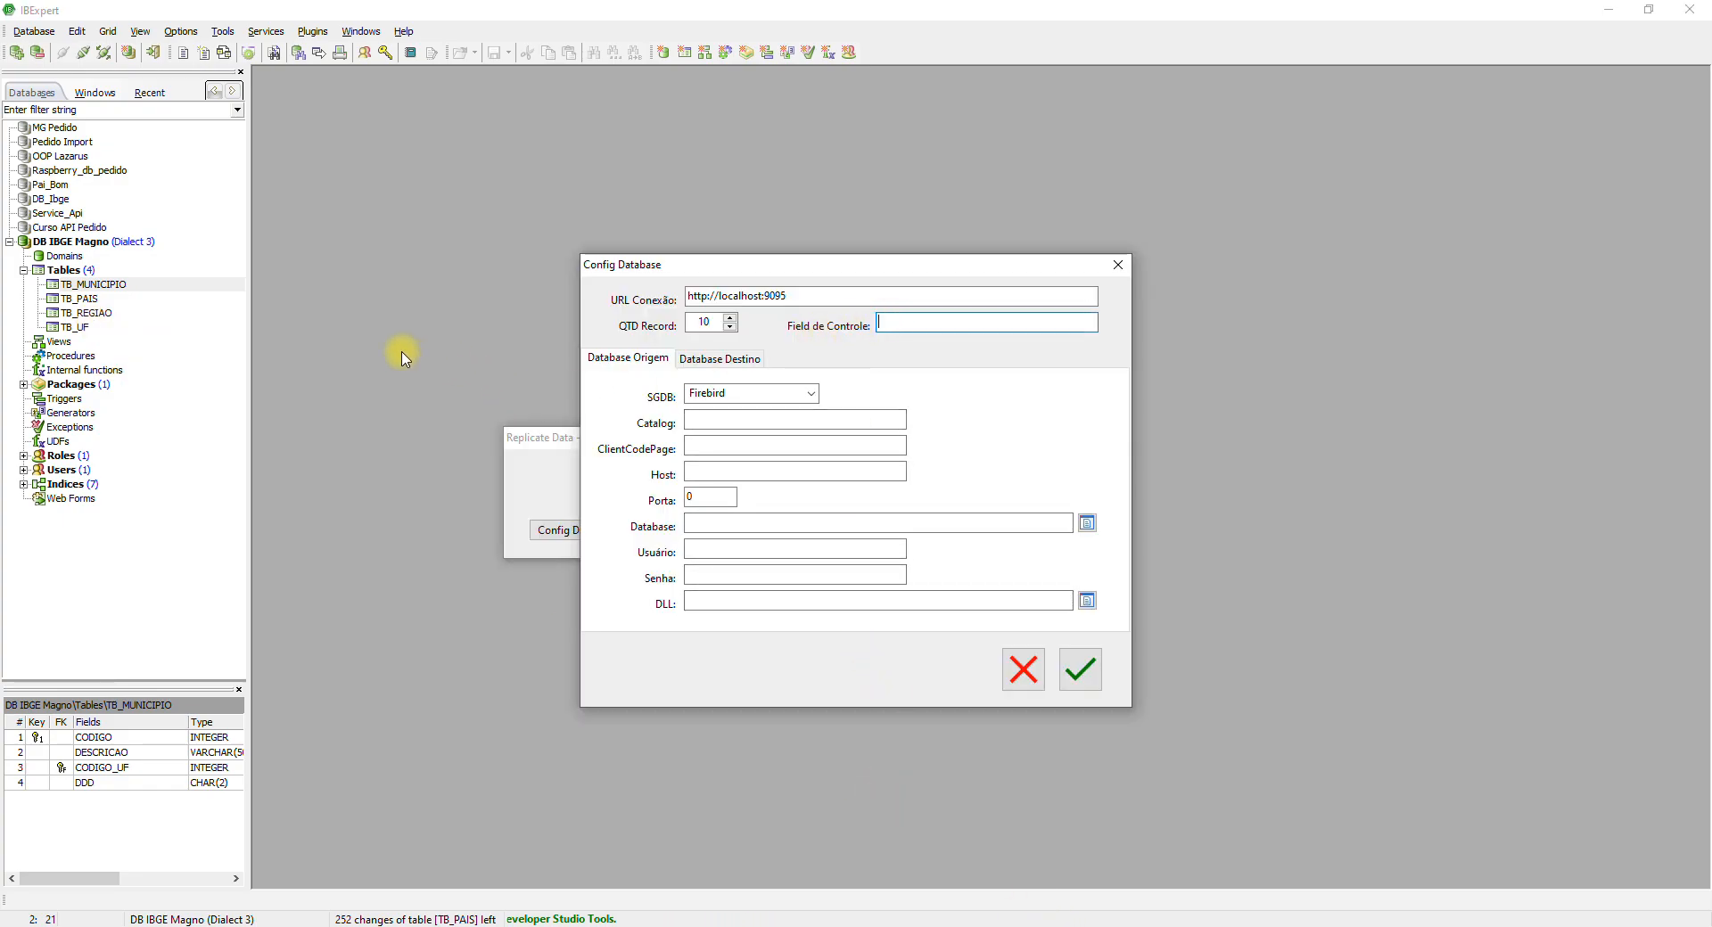
# Step: Open the TB_PAIS table for field editing and add a REPLICATE field of type SMALLINT
pyautogui.doubleClick(78, 299)
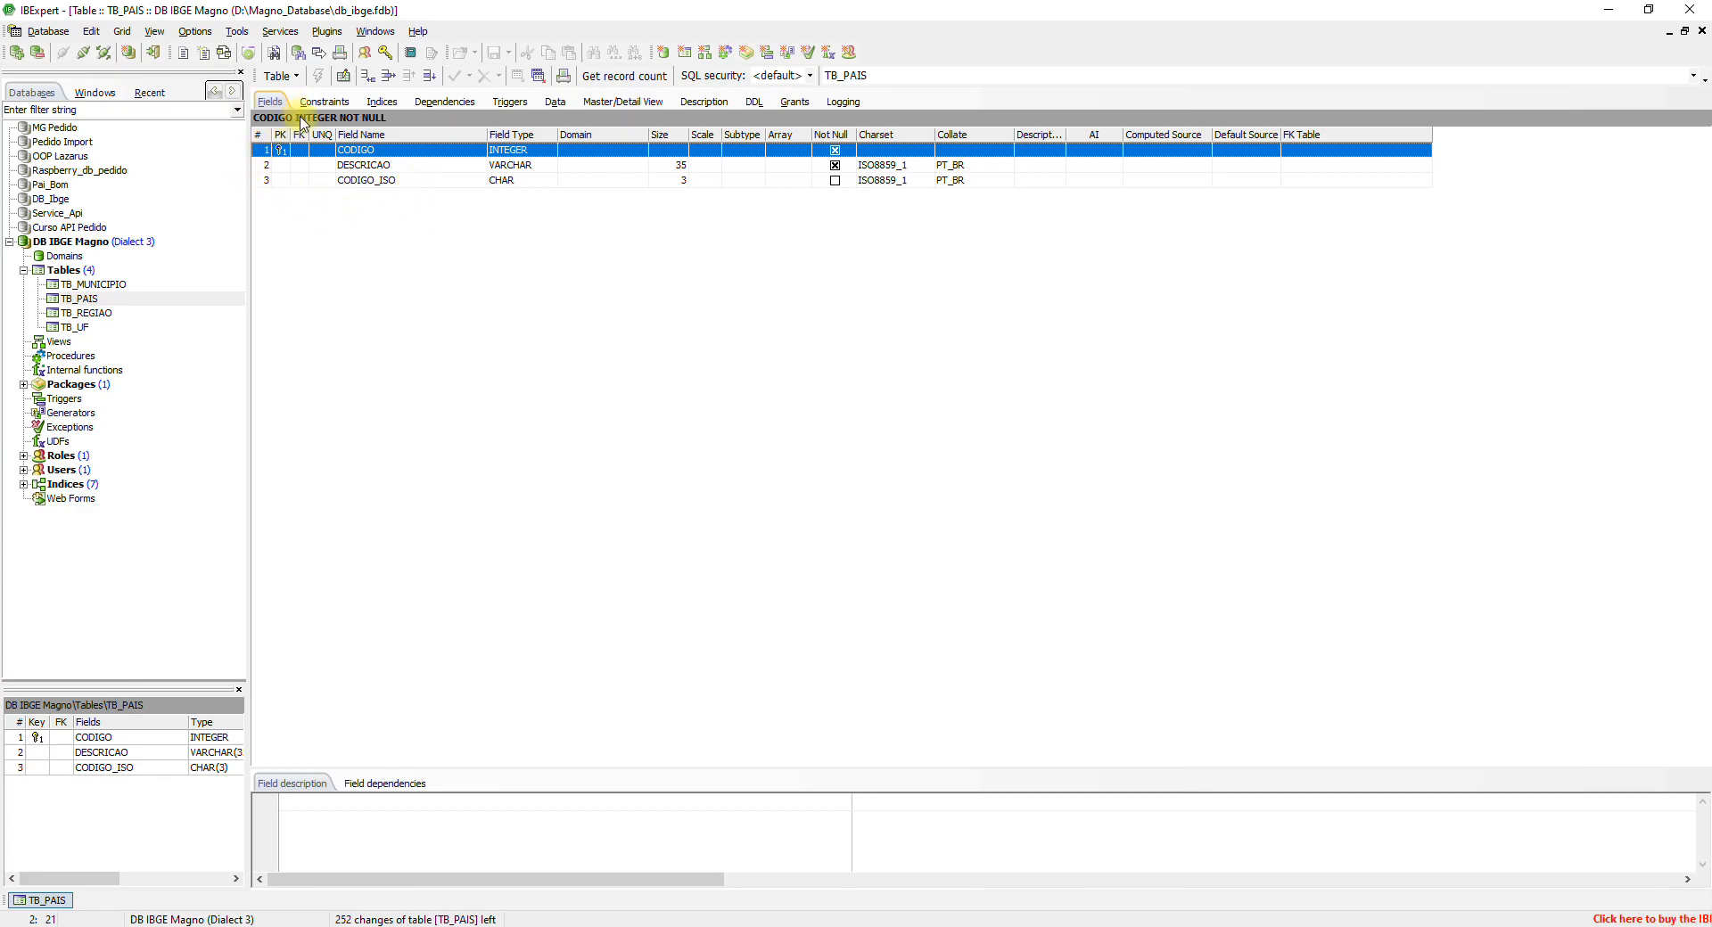
pyautogui.click(342, 75)
pyautogui.click(383, 181)
pyautogui.press('Down')
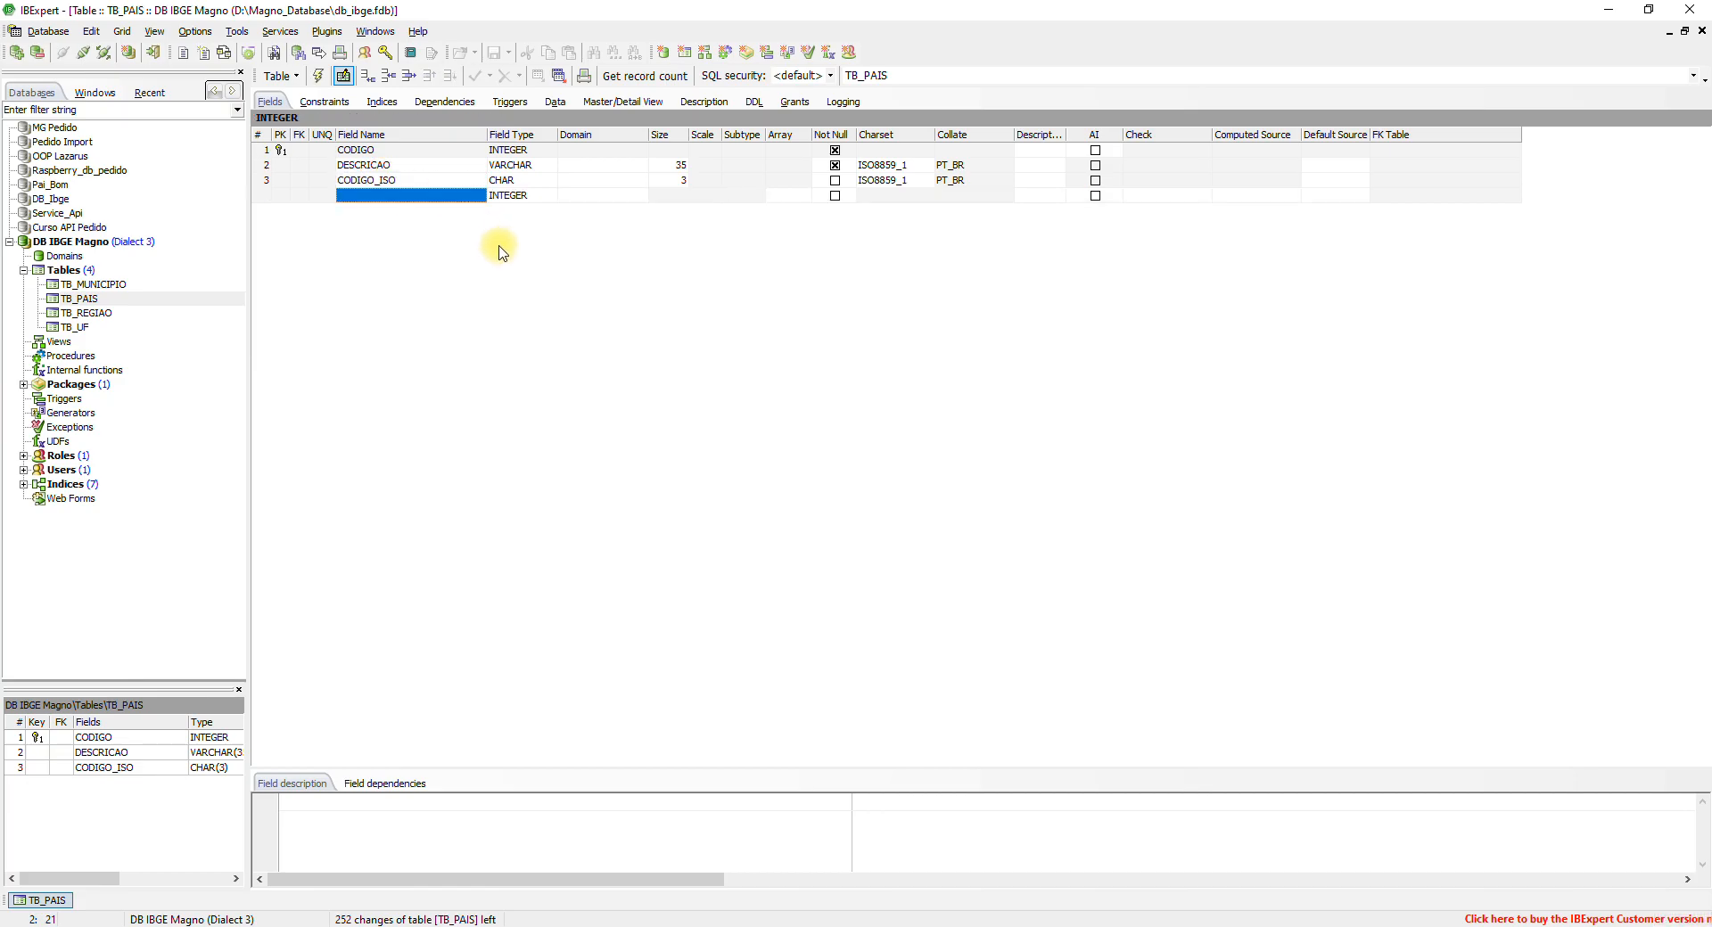
pyautogui.write('replicate')
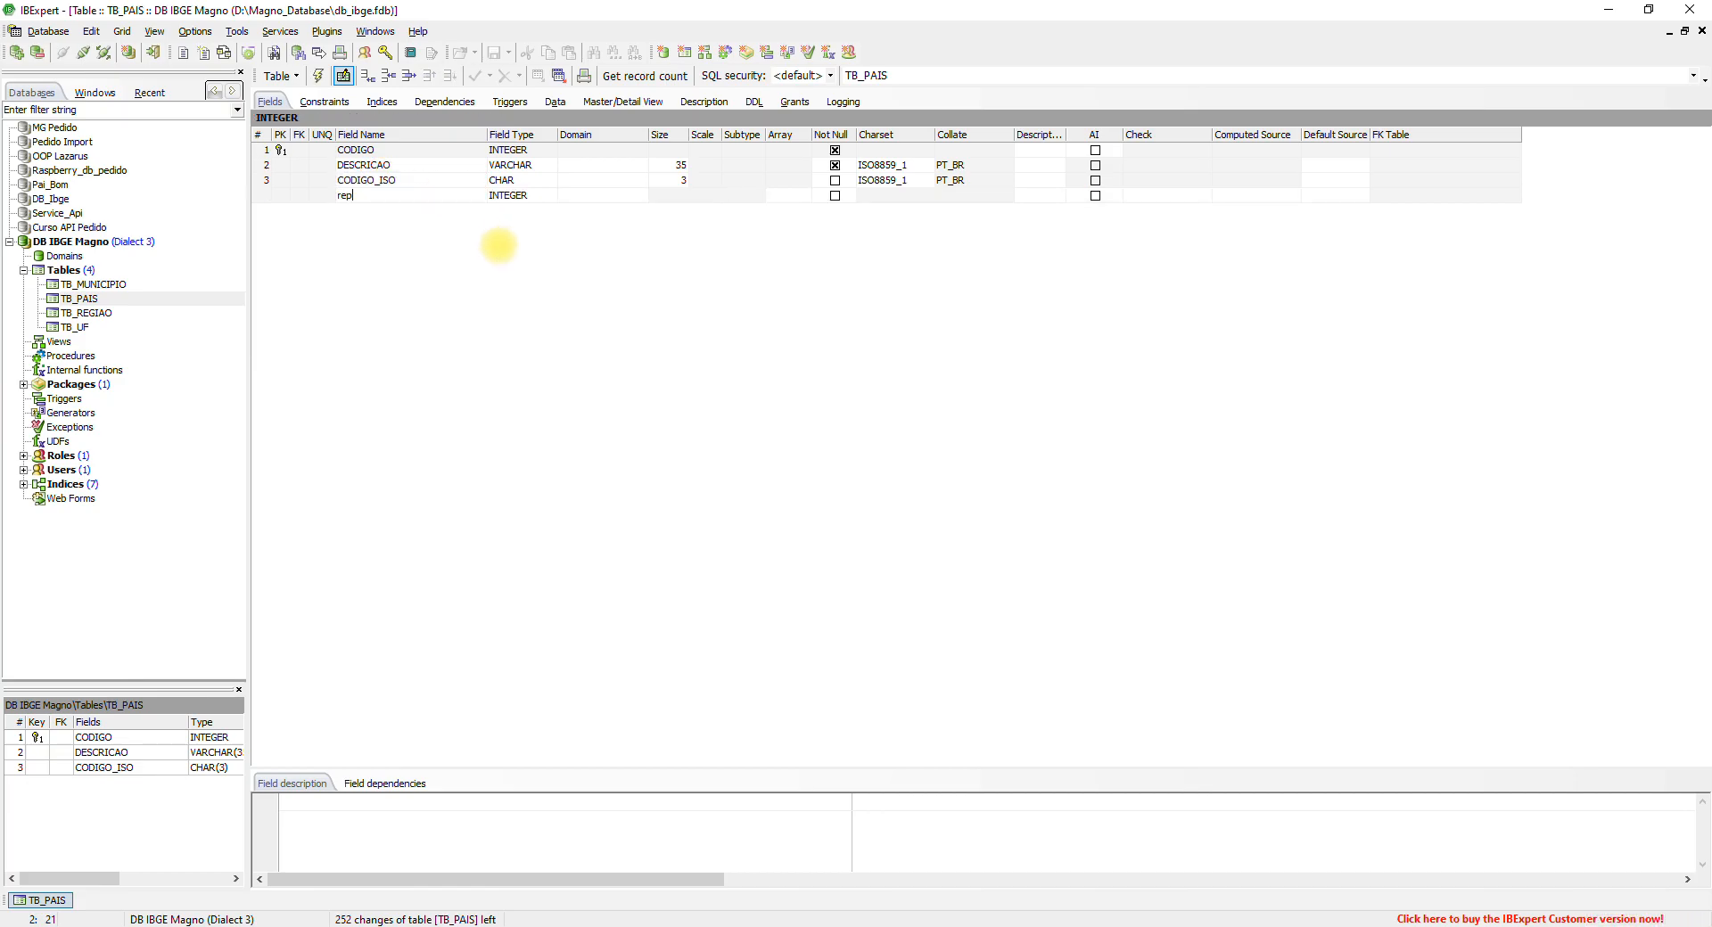
pyautogui.press('Return')
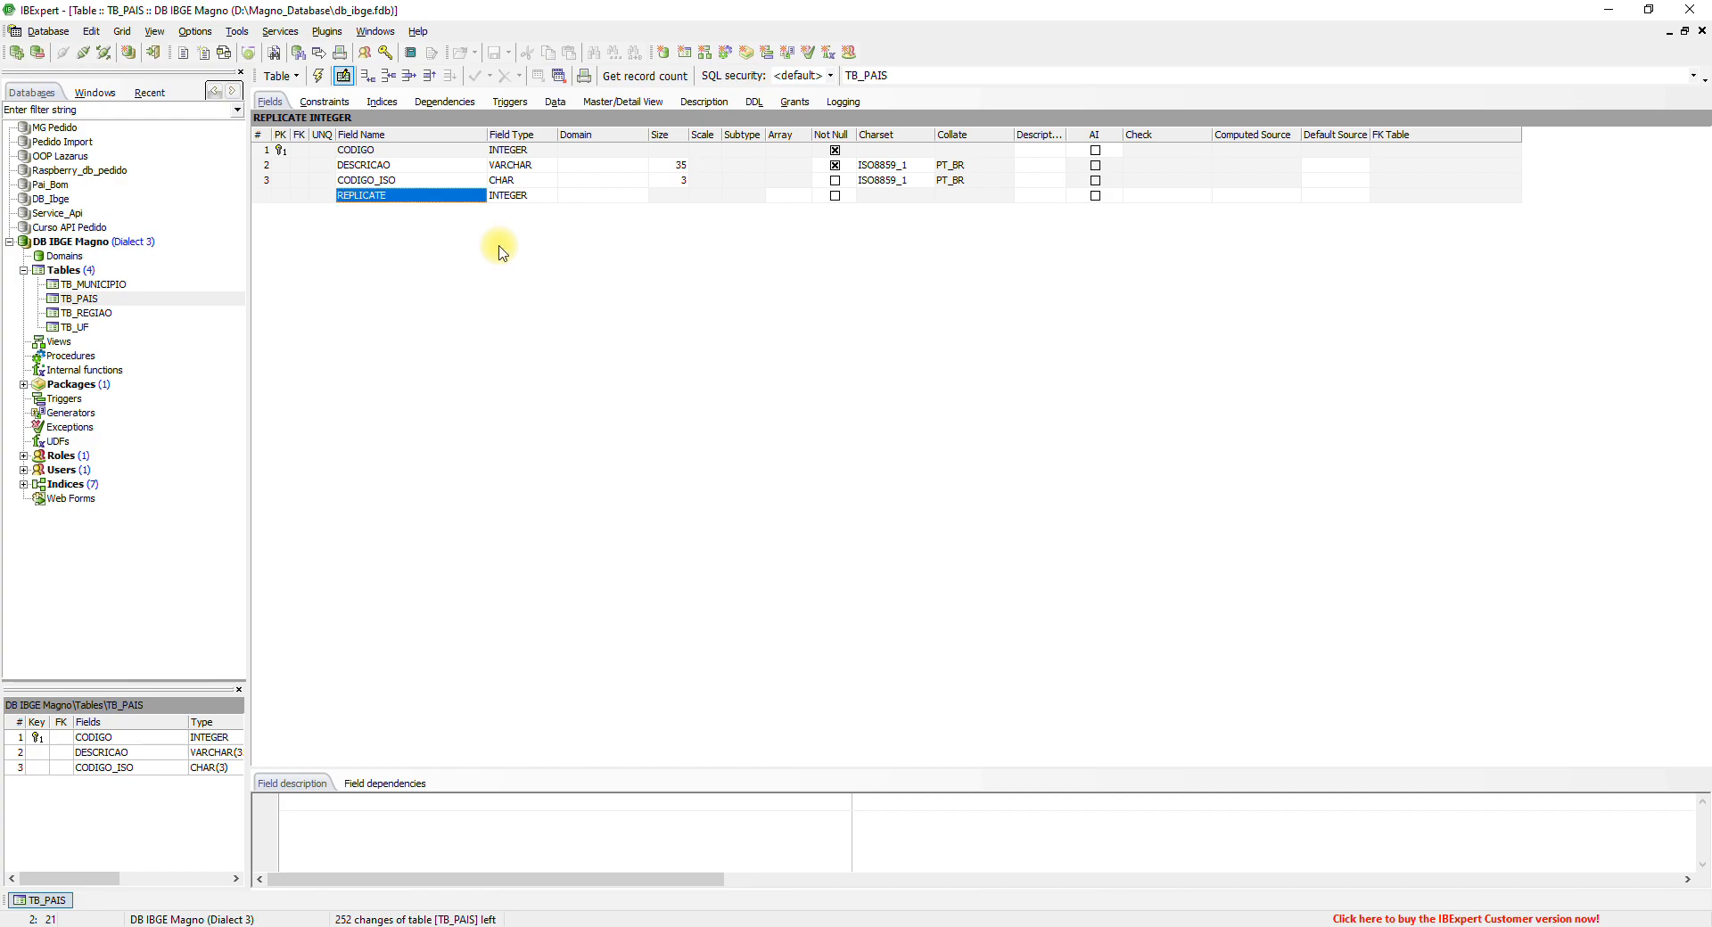
pyautogui.press('Tab')
pyautogui.write('SMALLINT')
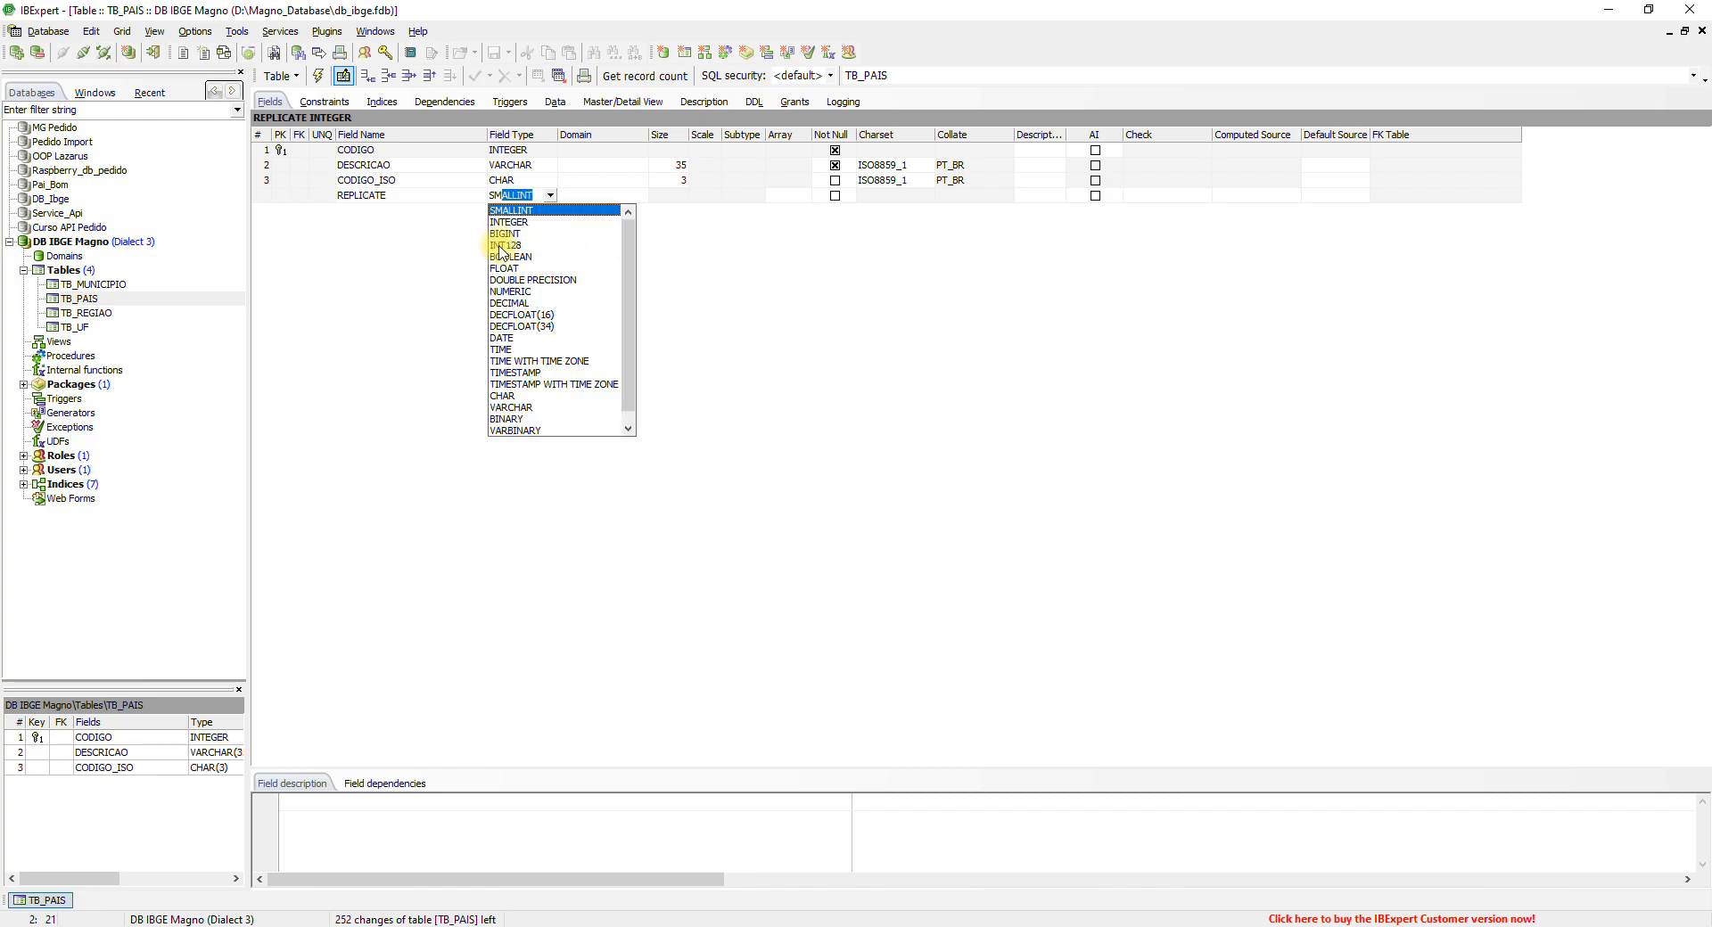
pyautogui.press('Return')
# Step: Make the REPLICATE field of TB_PAIS not null with default 0, and compile and commit the table change
pyautogui.press('Tab')
pyautogui.press('Tab')
pyautogui.press('Tab')
pyautogui.press('Tab')
pyautogui.press('Tab')
pyautogui.press('Tab')
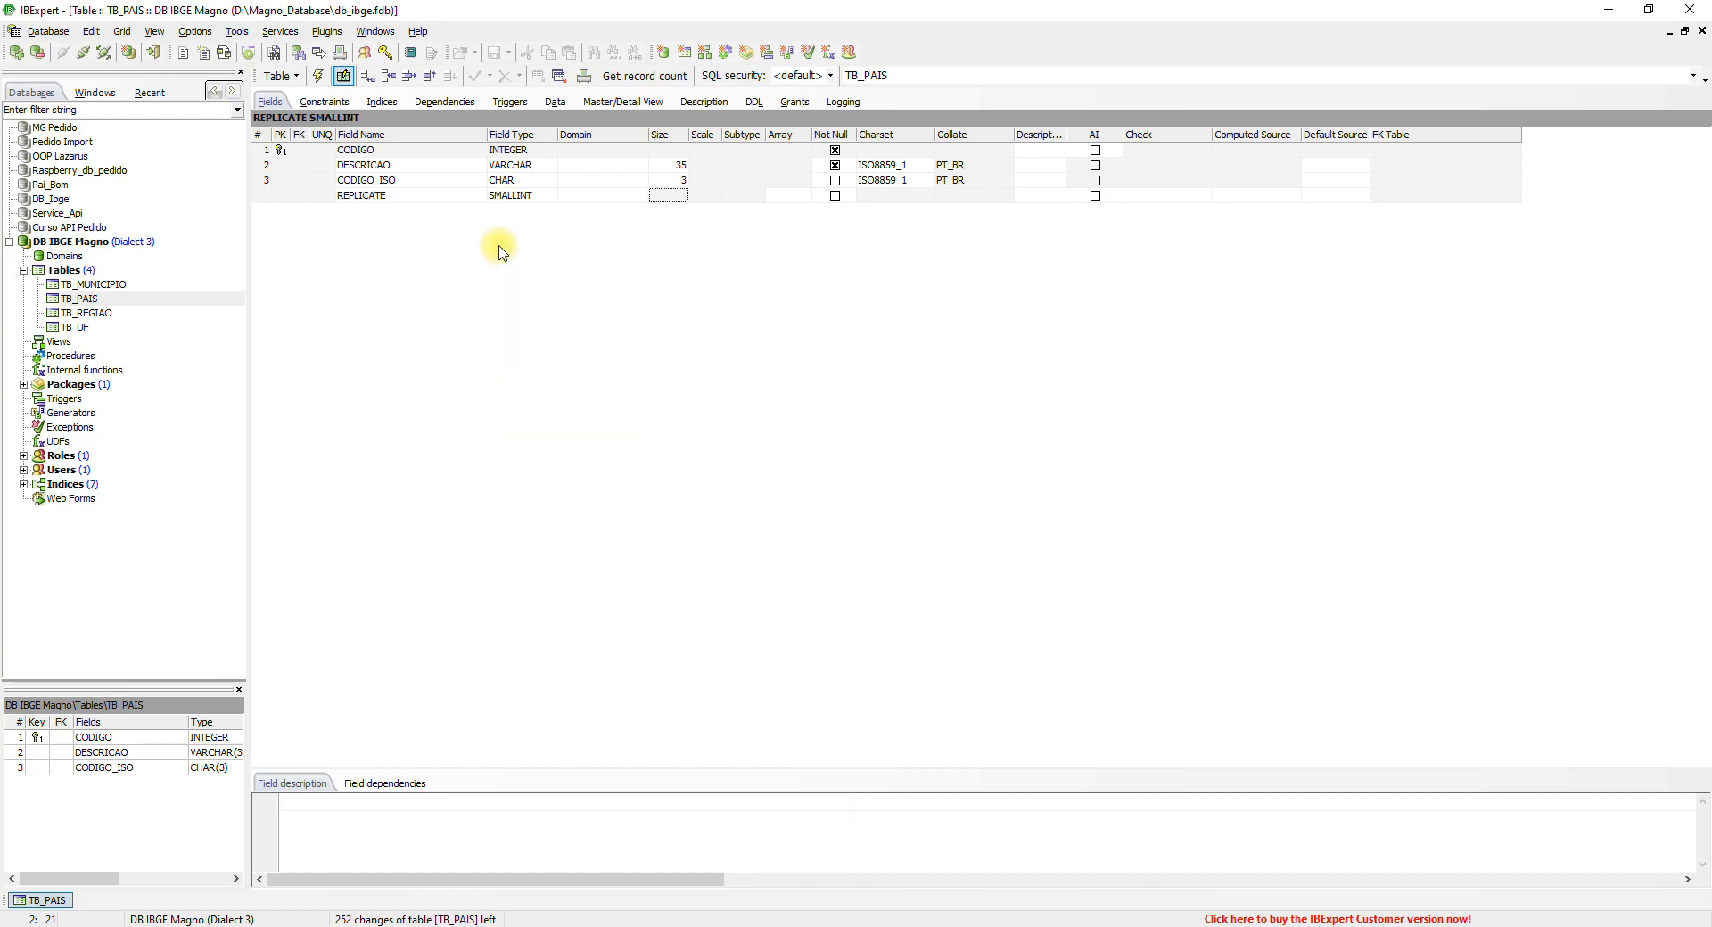
pyautogui.press('space')
pyautogui.press('Tab')
pyautogui.press('Tab')
pyautogui.press('Tab')
pyautogui.press('Tab')
pyautogui.press('Tab')
pyautogui.press('Tab')
pyautogui.press('Tab')
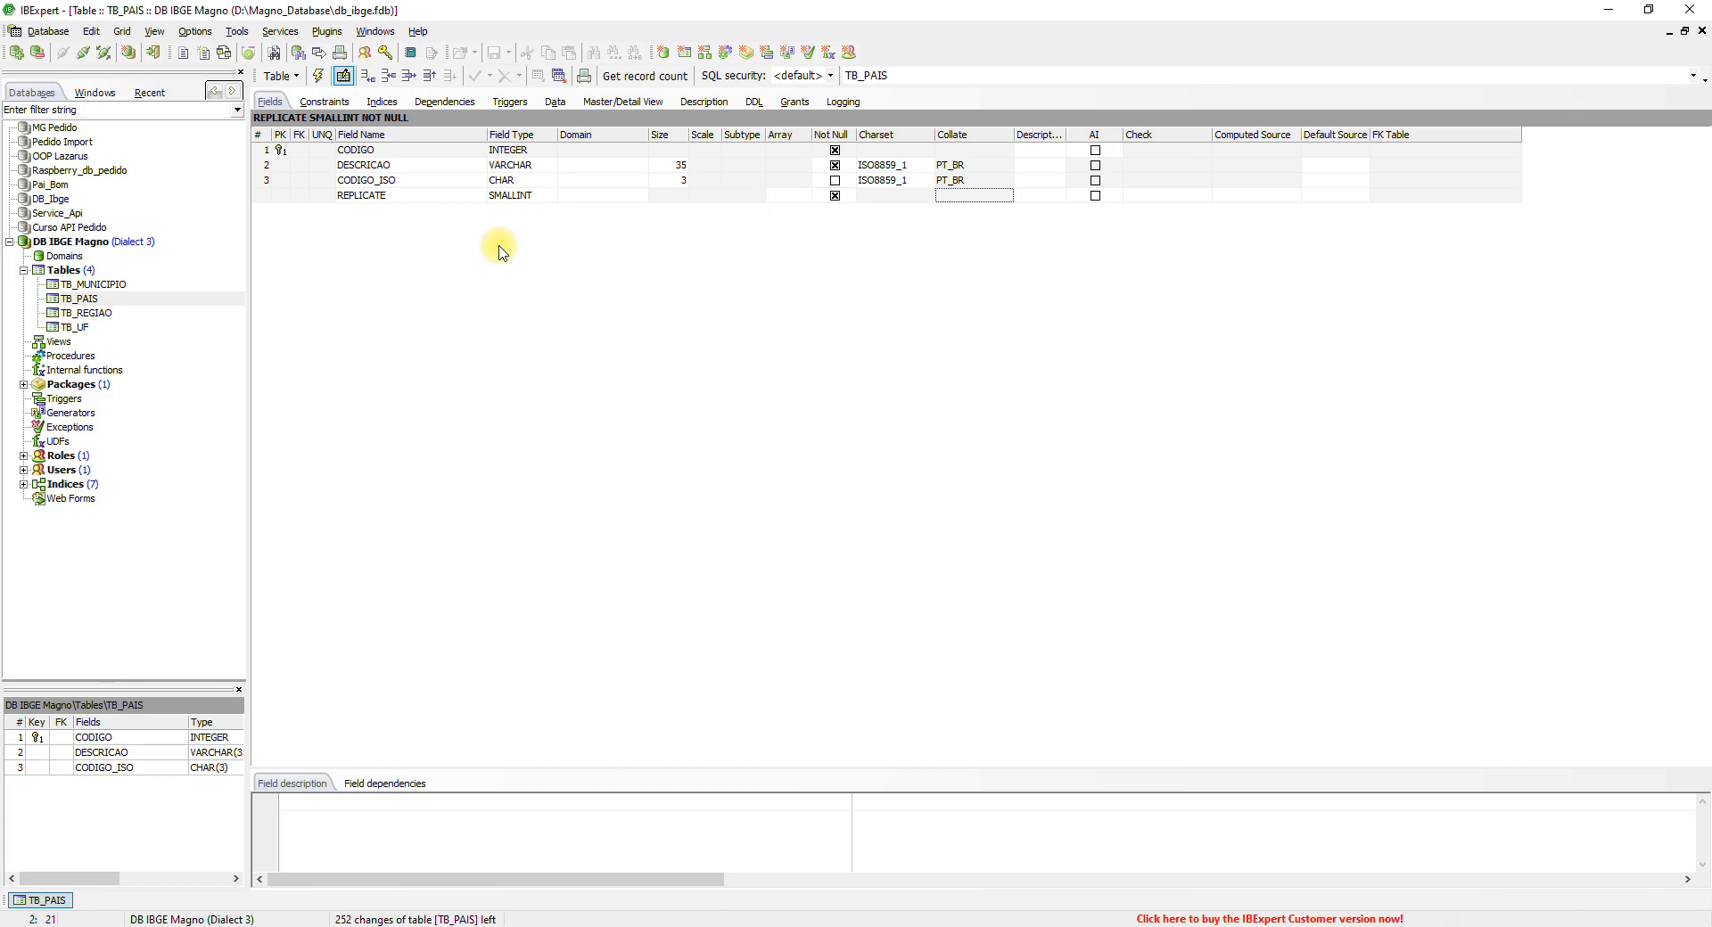
pyautogui.write('0')
pyautogui.press('Return')
pyautogui.press('Up')
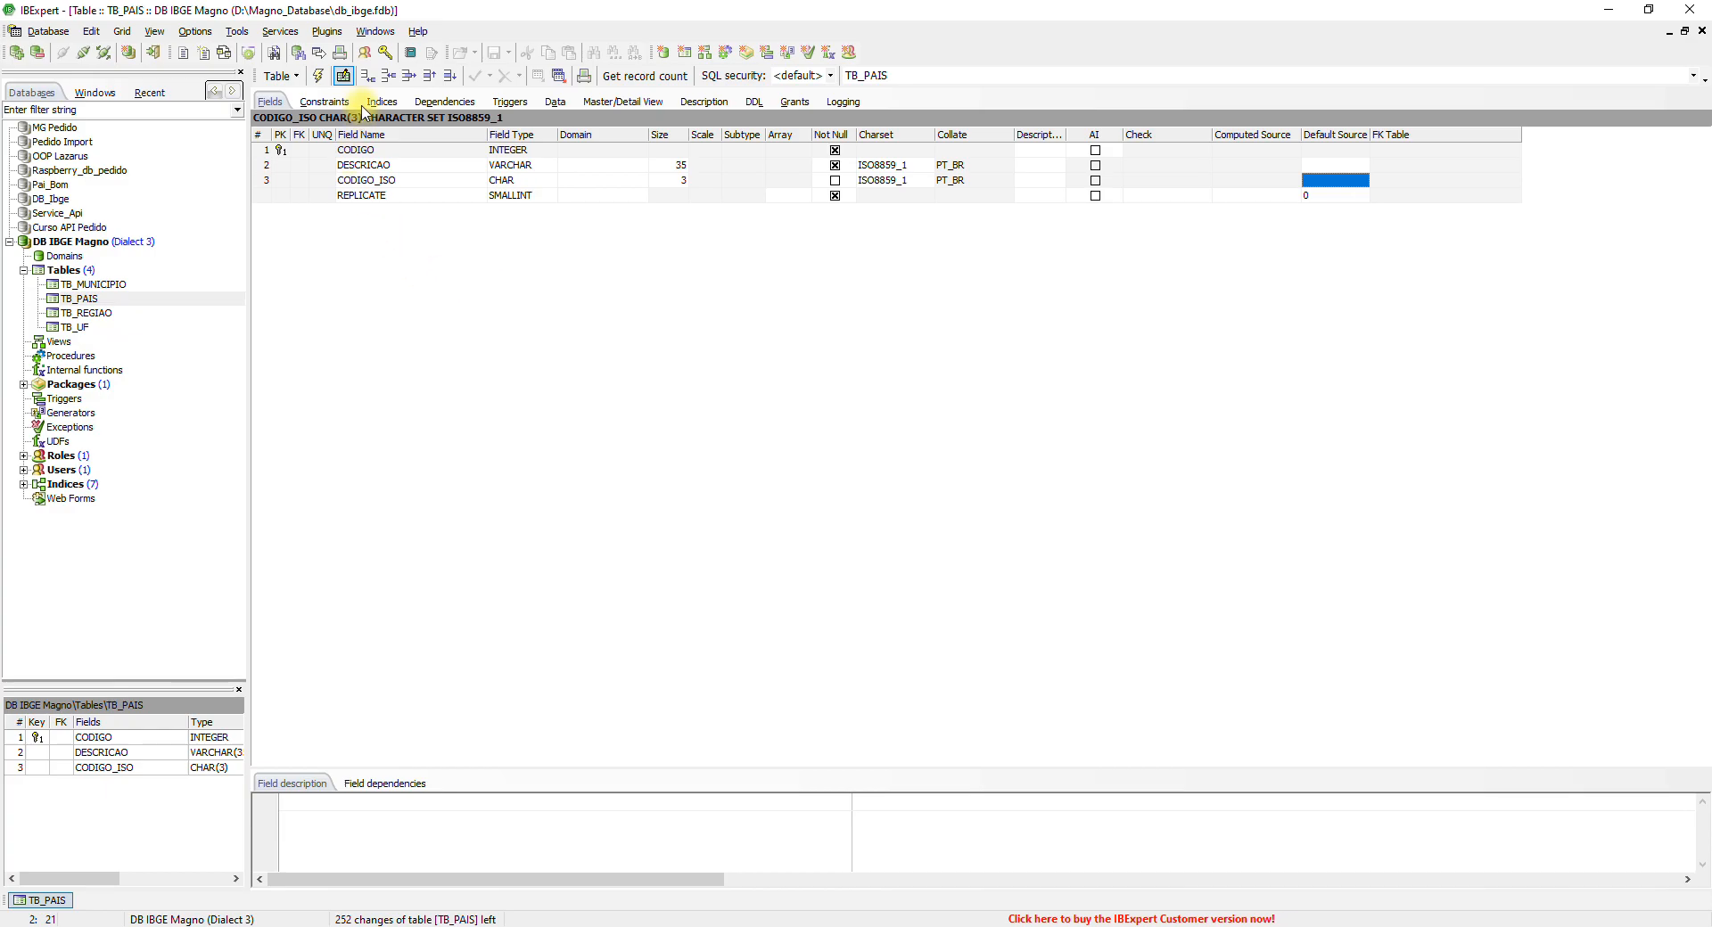
pyautogui.click(318, 75)
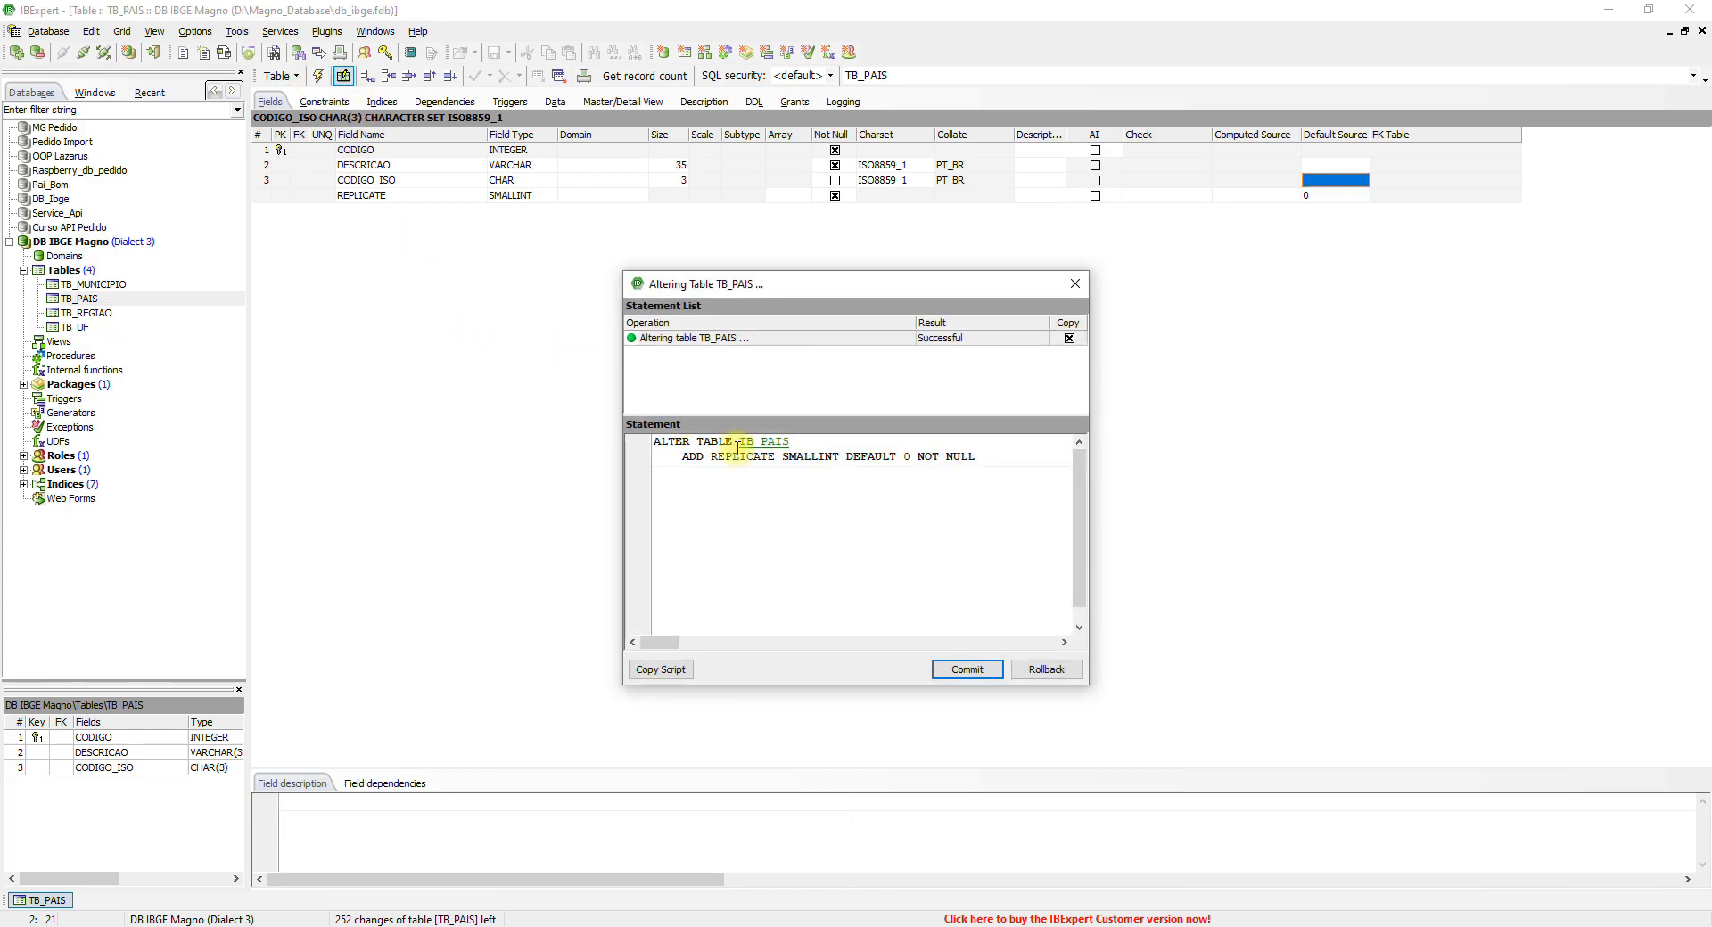
pyautogui.click(971, 671)
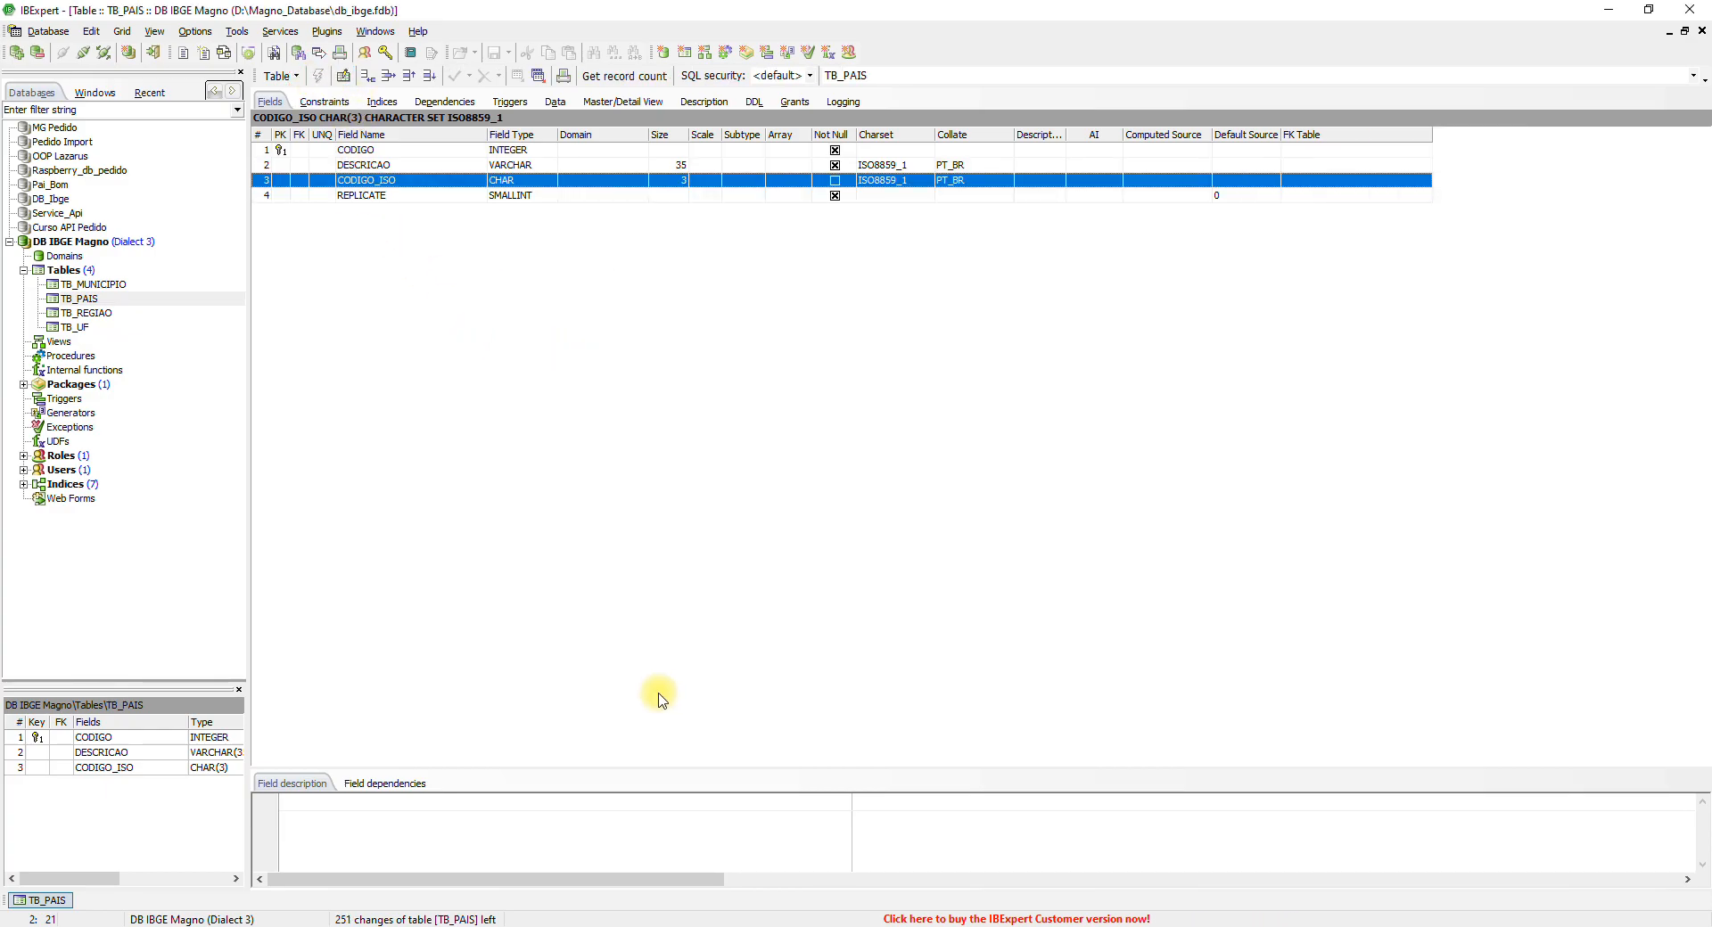
# Step: Open the TB_REGIAO table for field editing and add a REPLICATE field of type SMALLINT
pyautogui.click(107, 314)
pyautogui.doubleClick(114, 314)
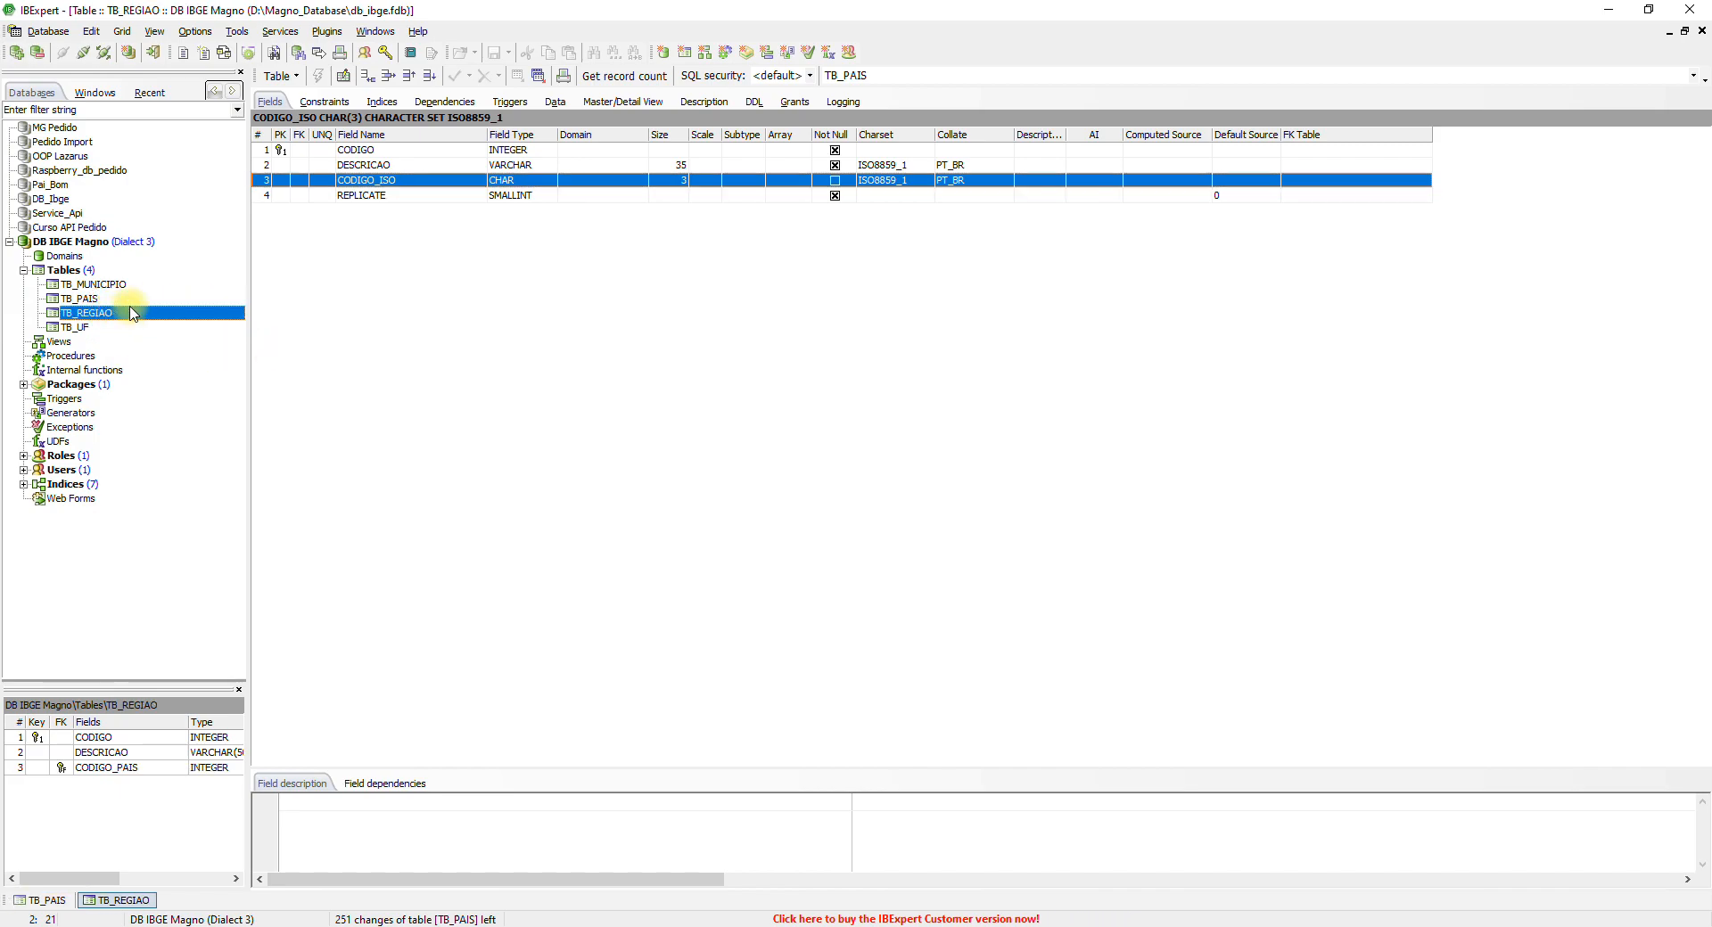
pyautogui.click(343, 77)
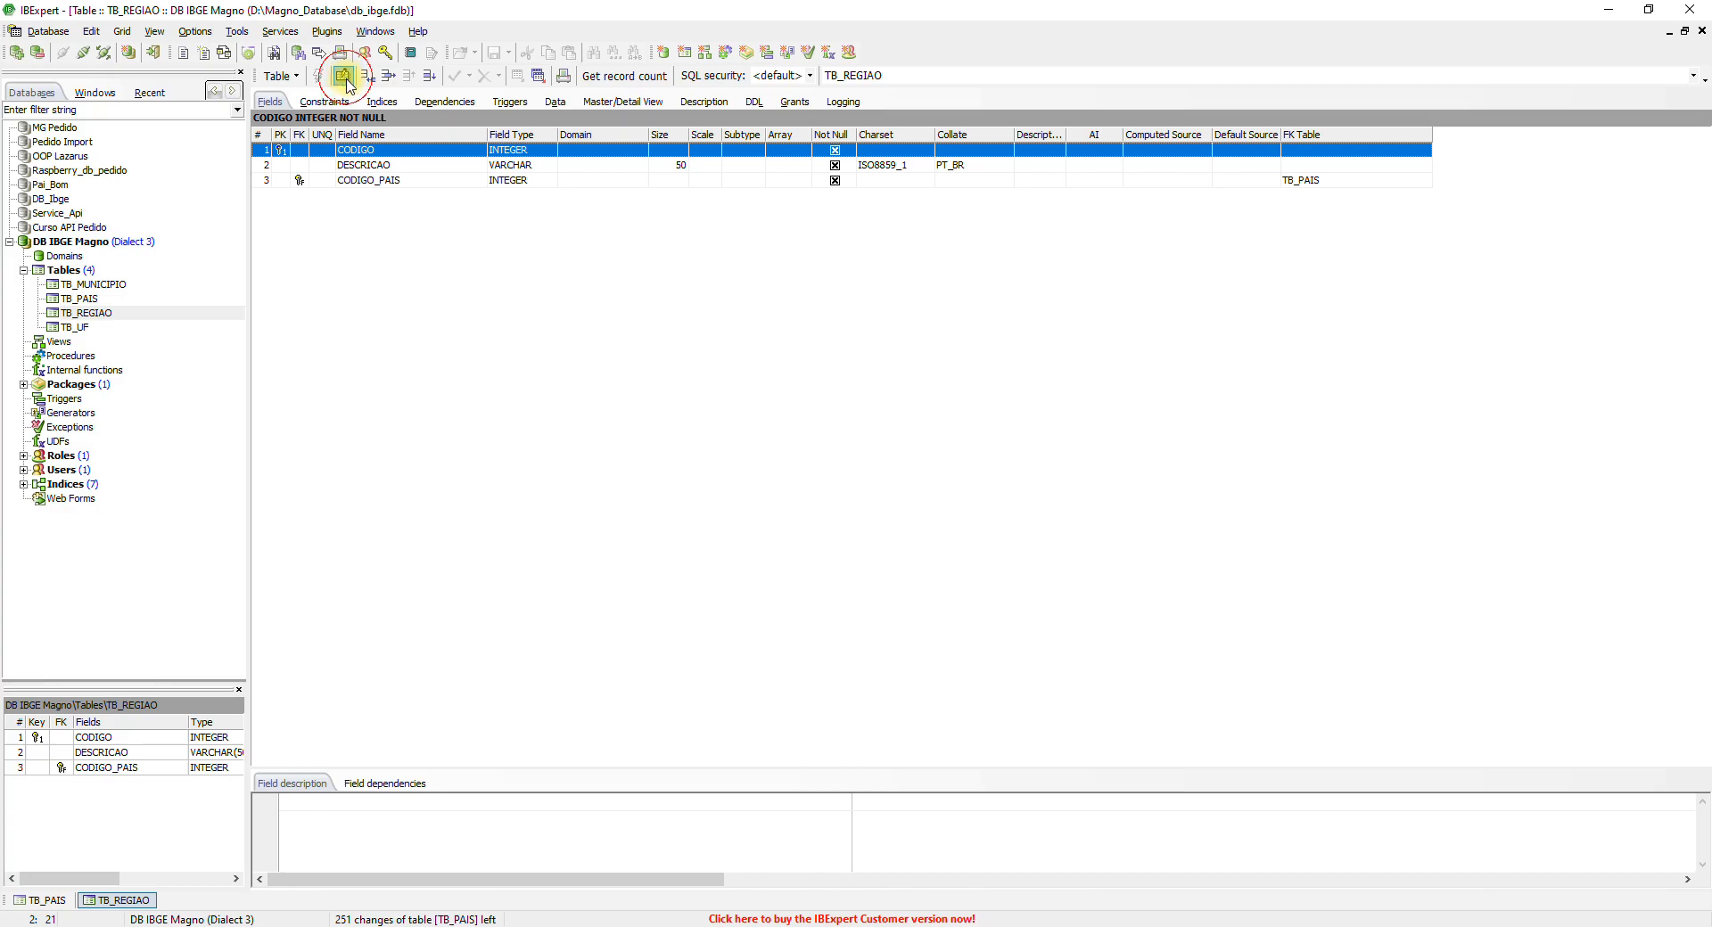
pyautogui.click(419, 183)
pyautogui.press('Down')
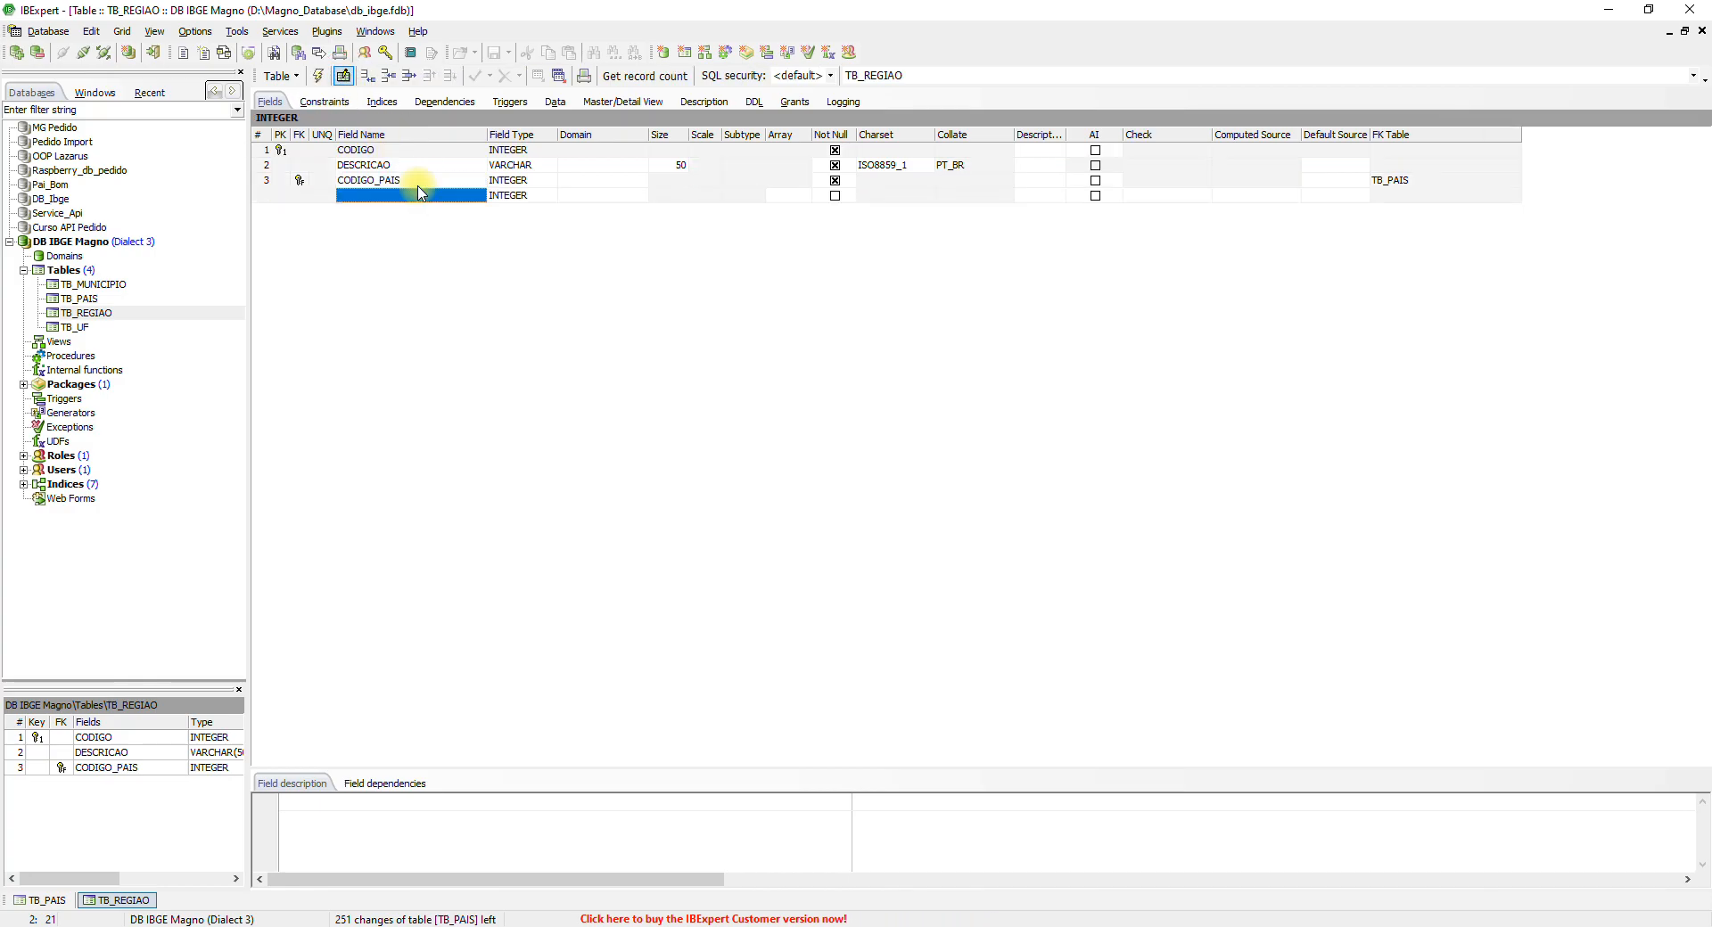
pyautogui.write('replicat')
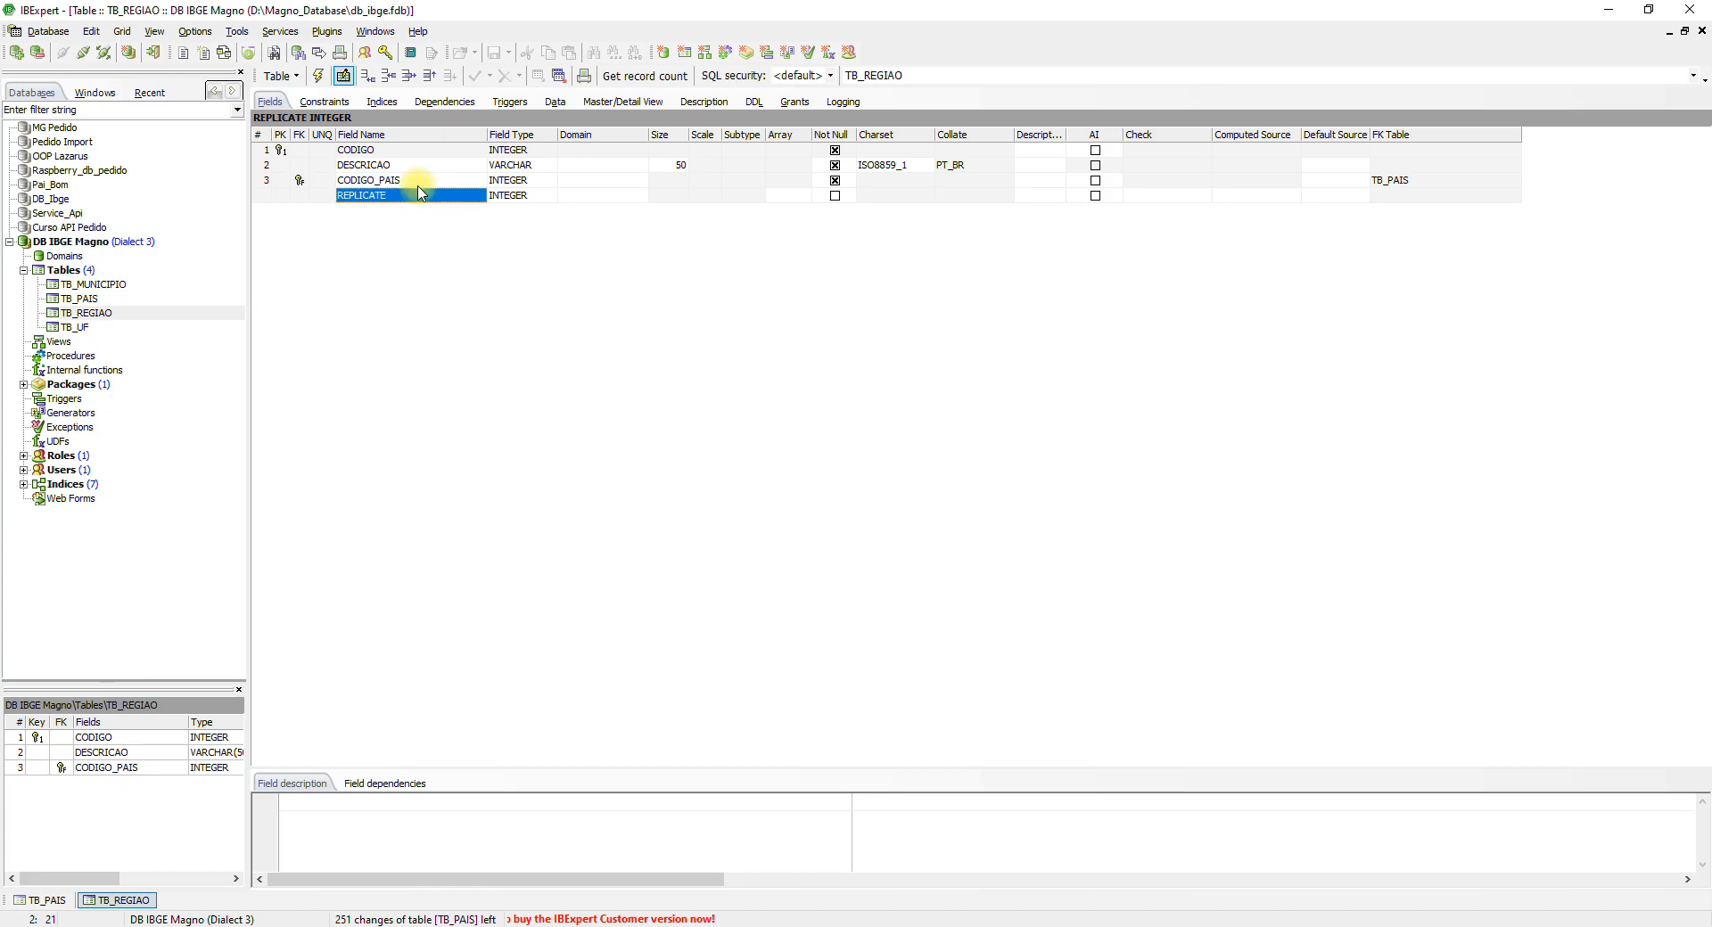
pyautogui.write('e')
pyautogui.press('Tab')
pyautogui.write('sm')
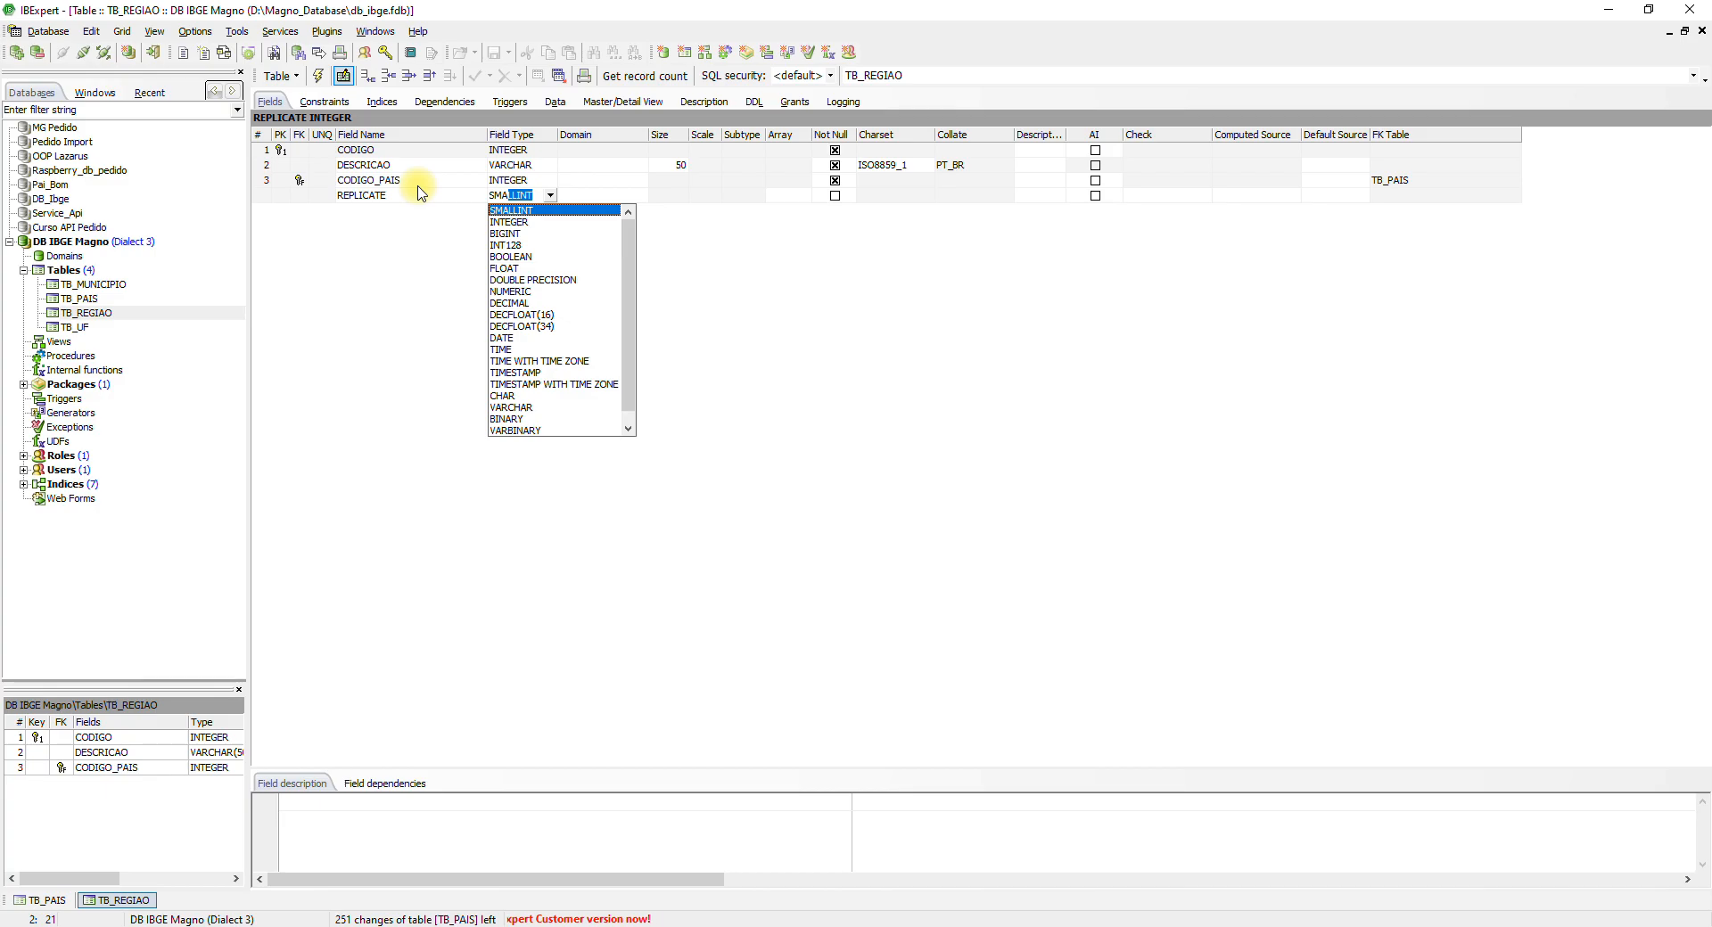
pyautogui.press('Return')
# Step: Make the REPLICATE field of TB_REGIAO not null with default 0, and compile and commit the table change
pyautogui.press('Tab')
pyautogui.press('Tab')
pyautogui.press('Tab')
pyautogui.press('Tab')
pyautogui.press('Tab')
pyautogui.press('Tab')
pyautogui.press('space')
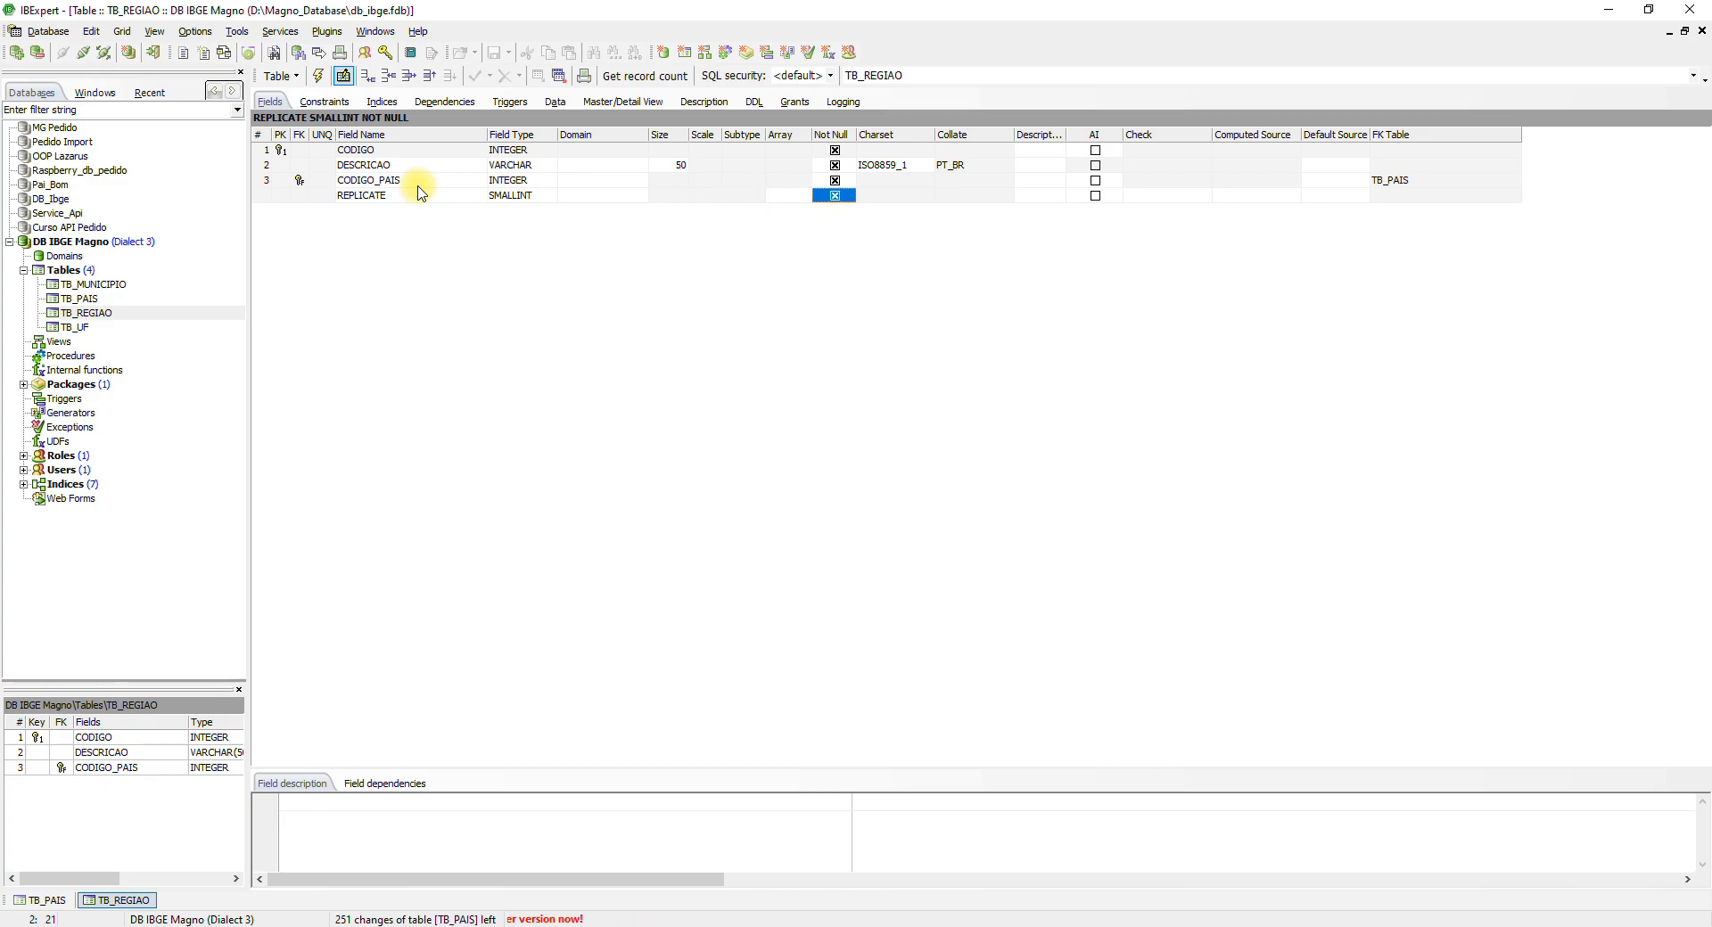
pyautogui.press('Tab')
pyautogui.press('Tab')
pyautogui.press('Tab')
pyautogui.press('Tab')
pyautogui.press('Tab')
pyautogui.press('Tab')
pyautogui.press('Tab')
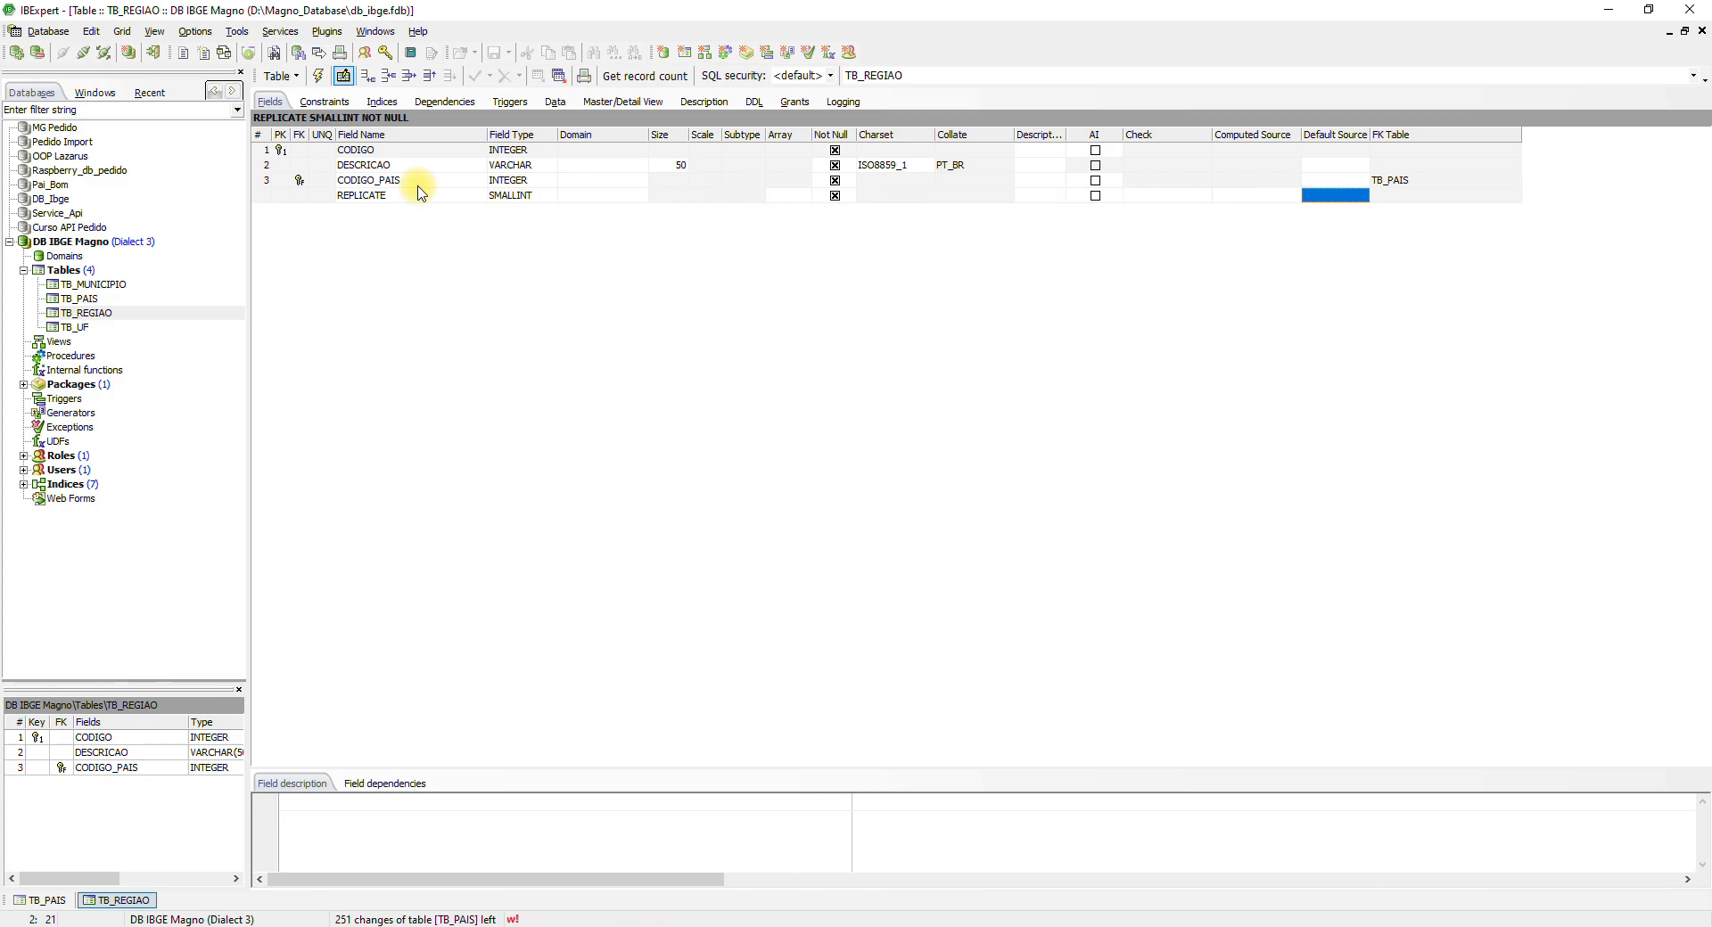
pyautogui.press('Return')
pyautogui.press('Up')
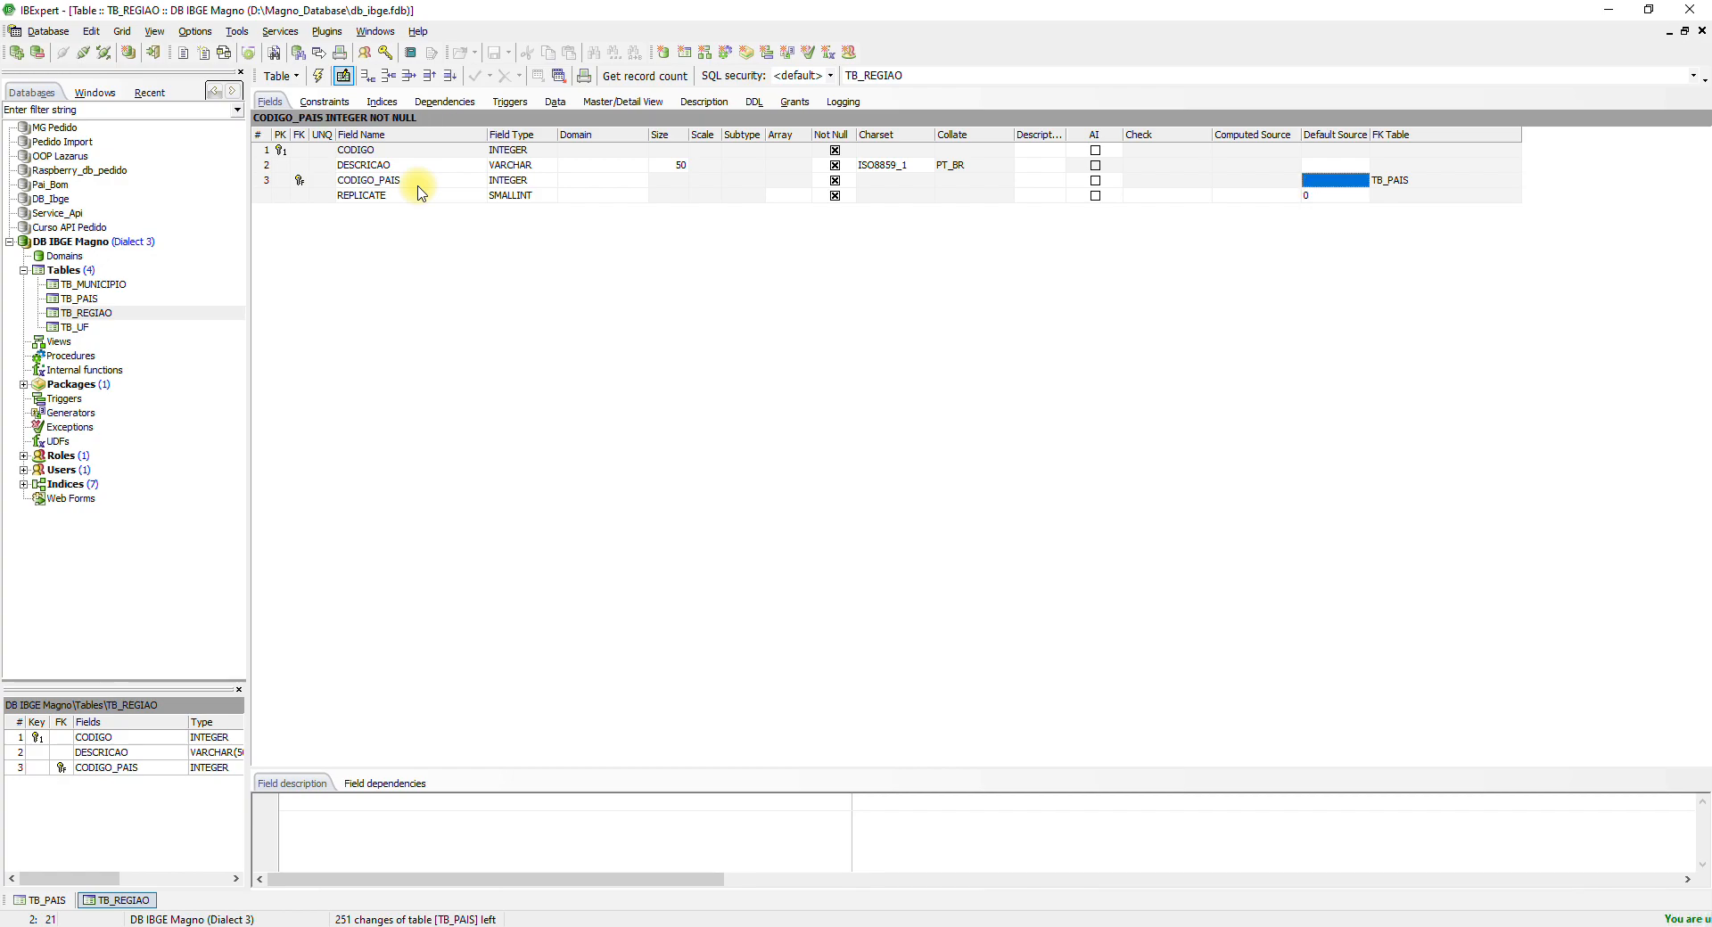
pyautogui.click(318, 75)
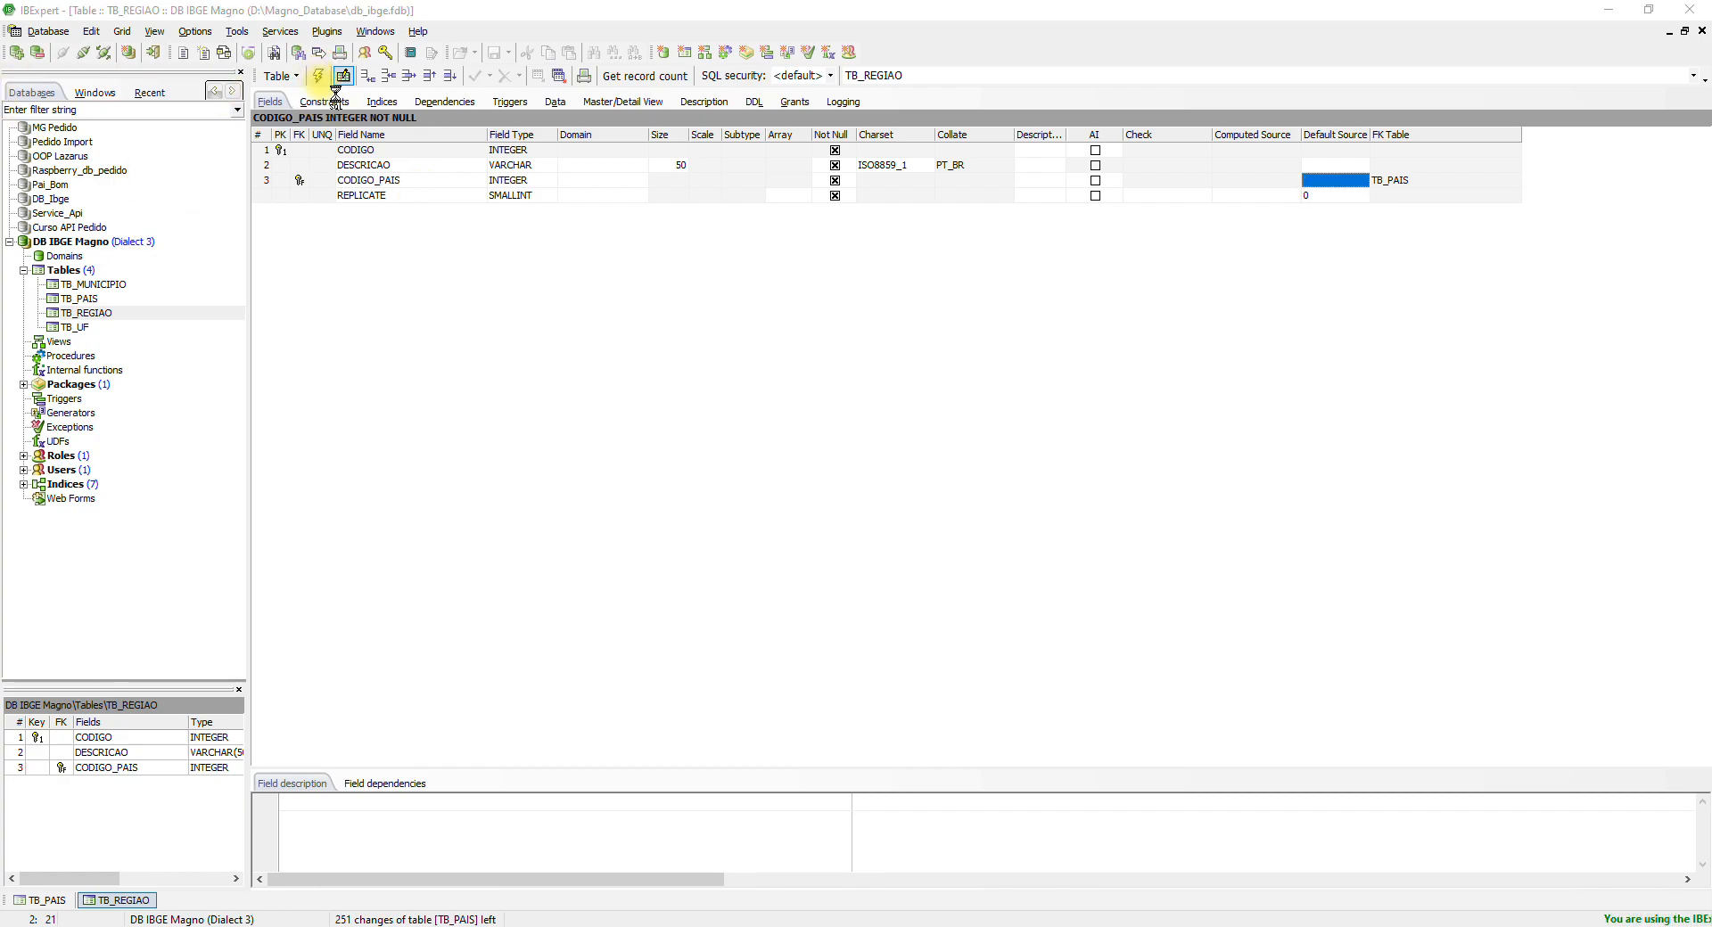
pyautogui.click(967, 669)
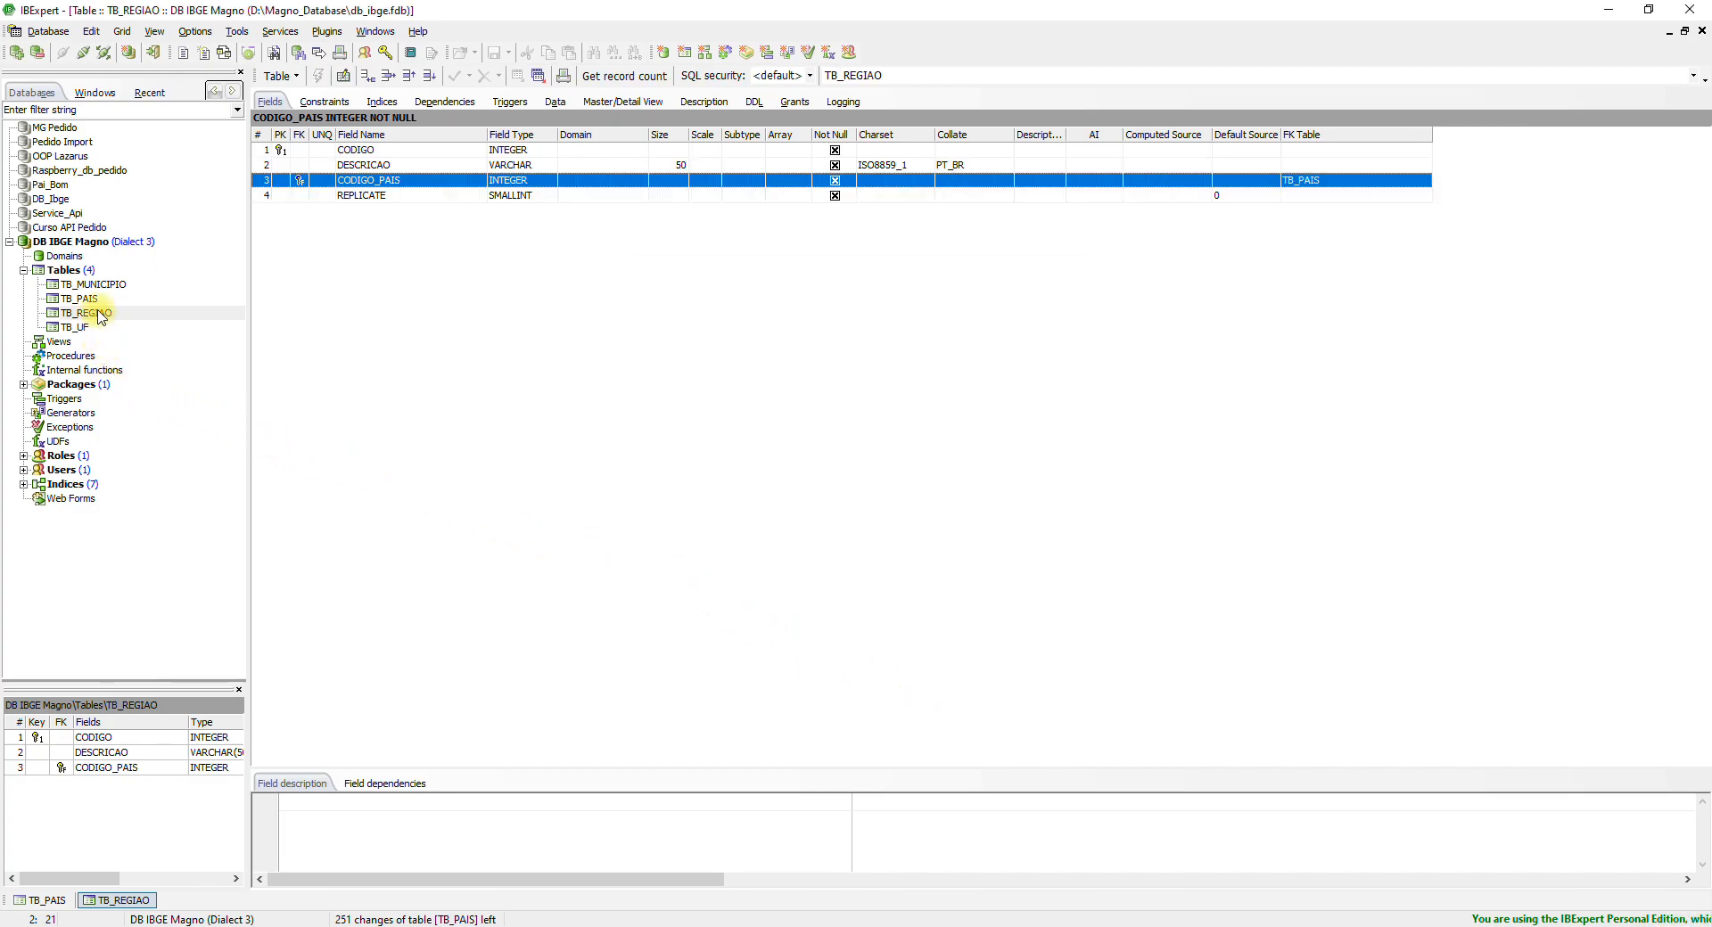
# Step: Open the TB_UF table for field editing and add a REPLICATE field of type SMALLINT
pyautogui.click(78, 328)
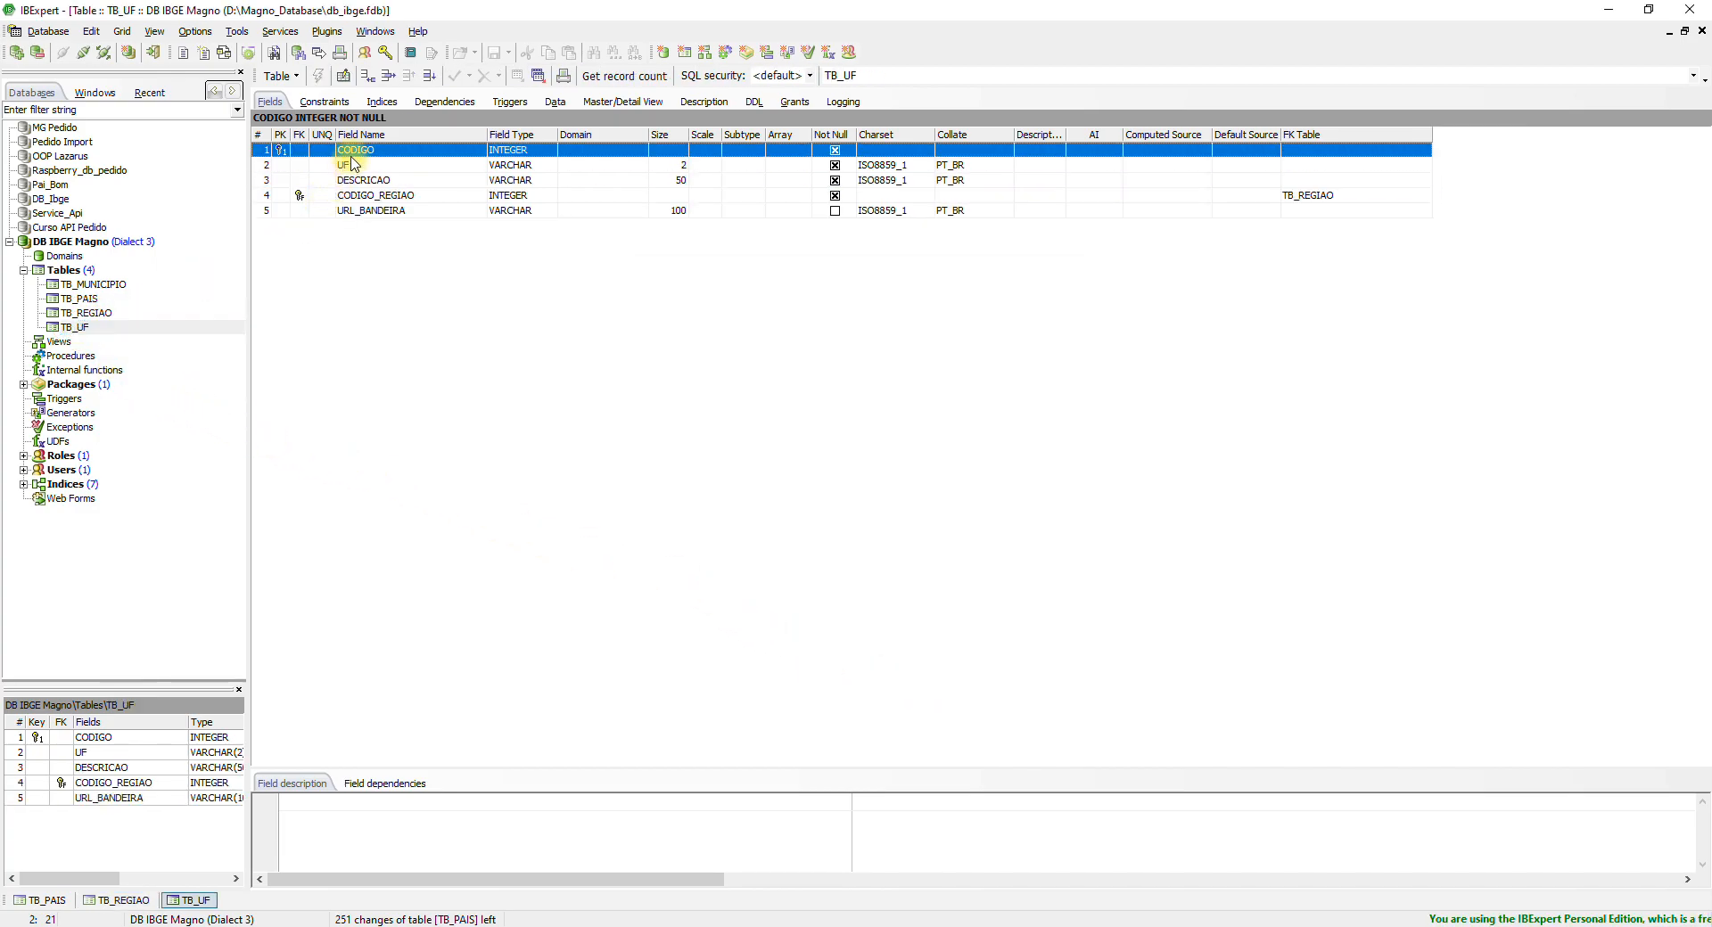
pyautogui.click(389, 211)
pyautogui.press('Down')
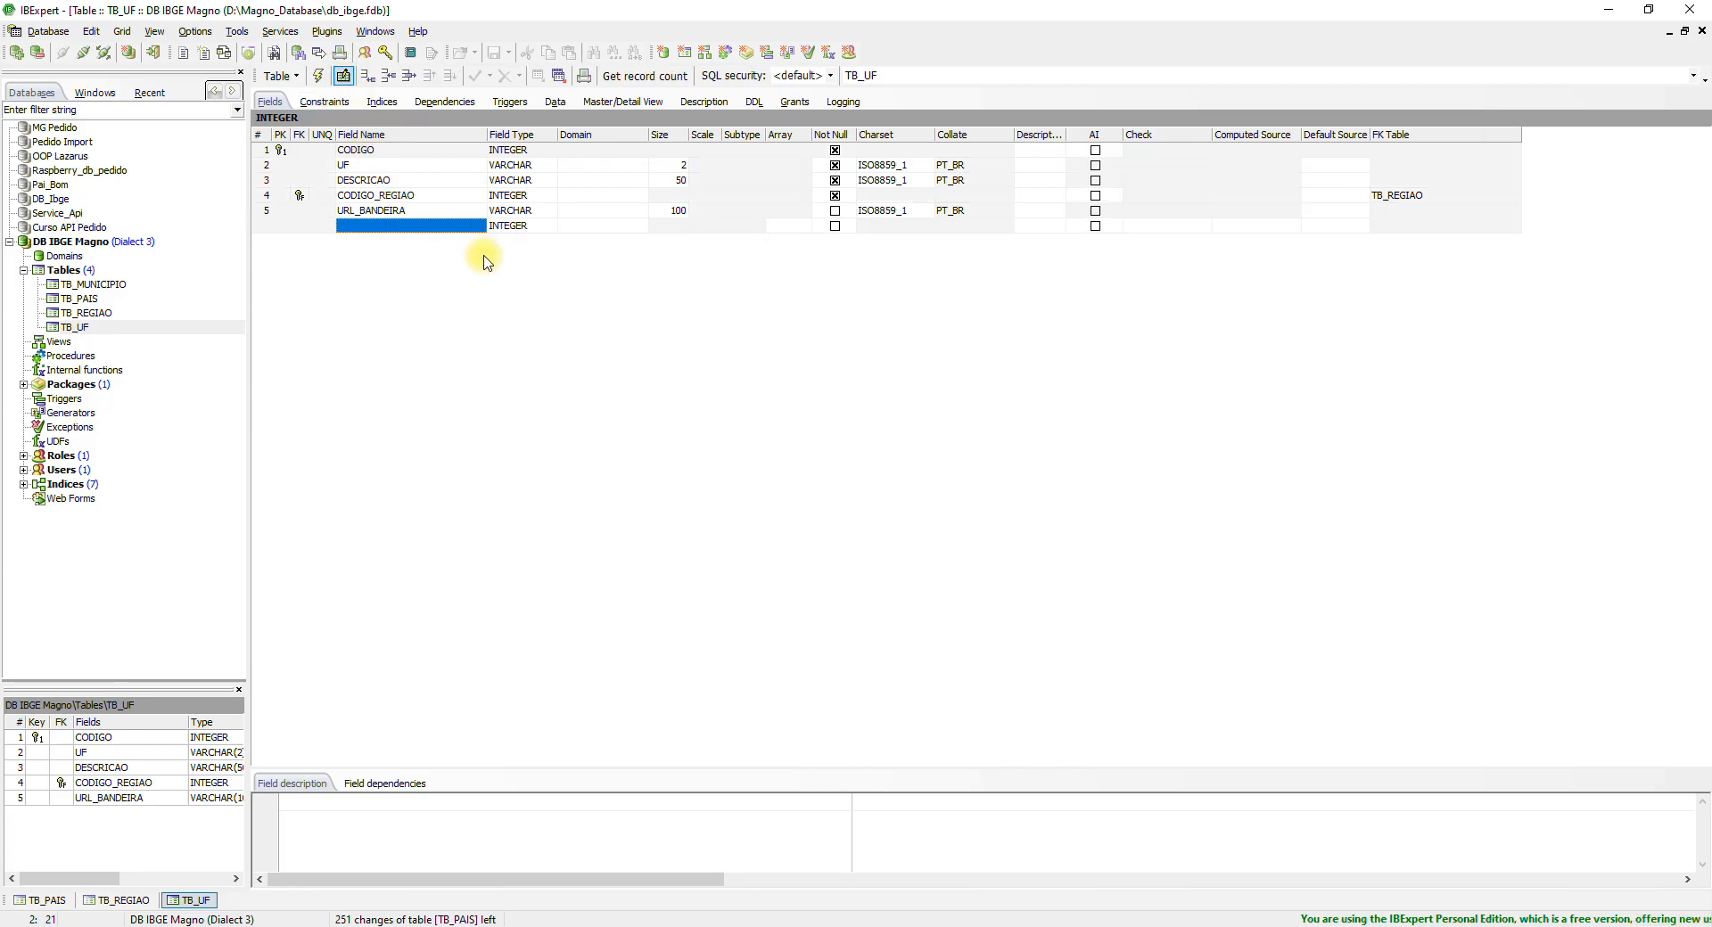
pyautogui.write('repl')
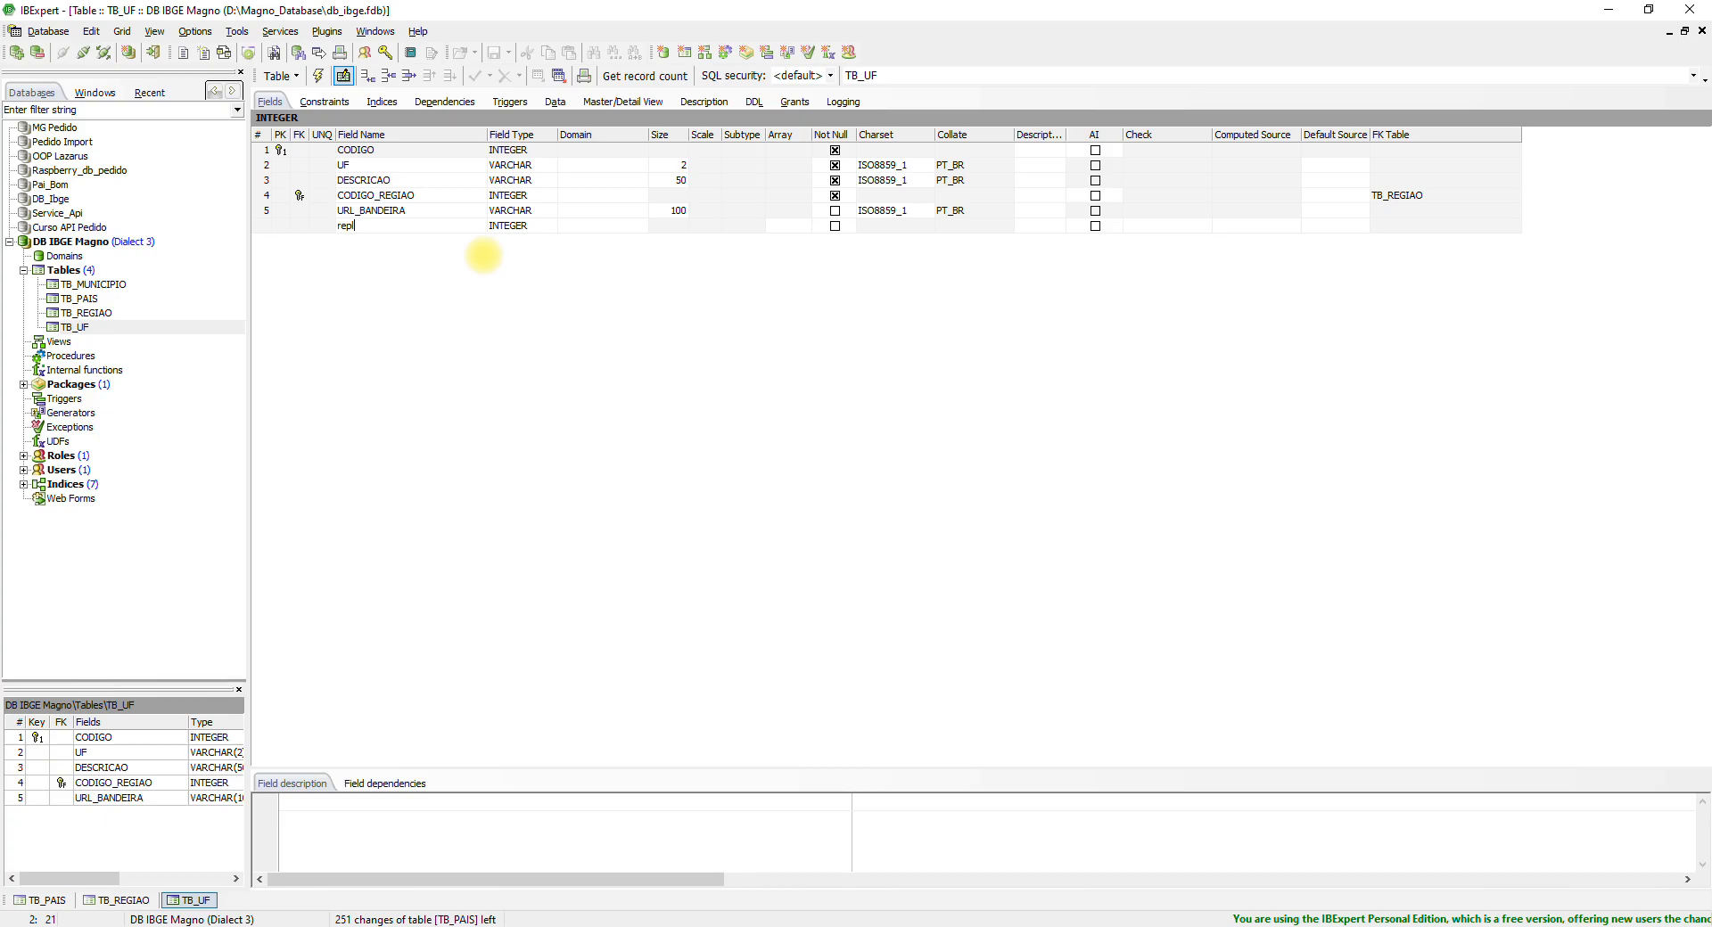
pyautogui.write('icate')
pyautogui.press('Return')
pyautogui.press('Tab')
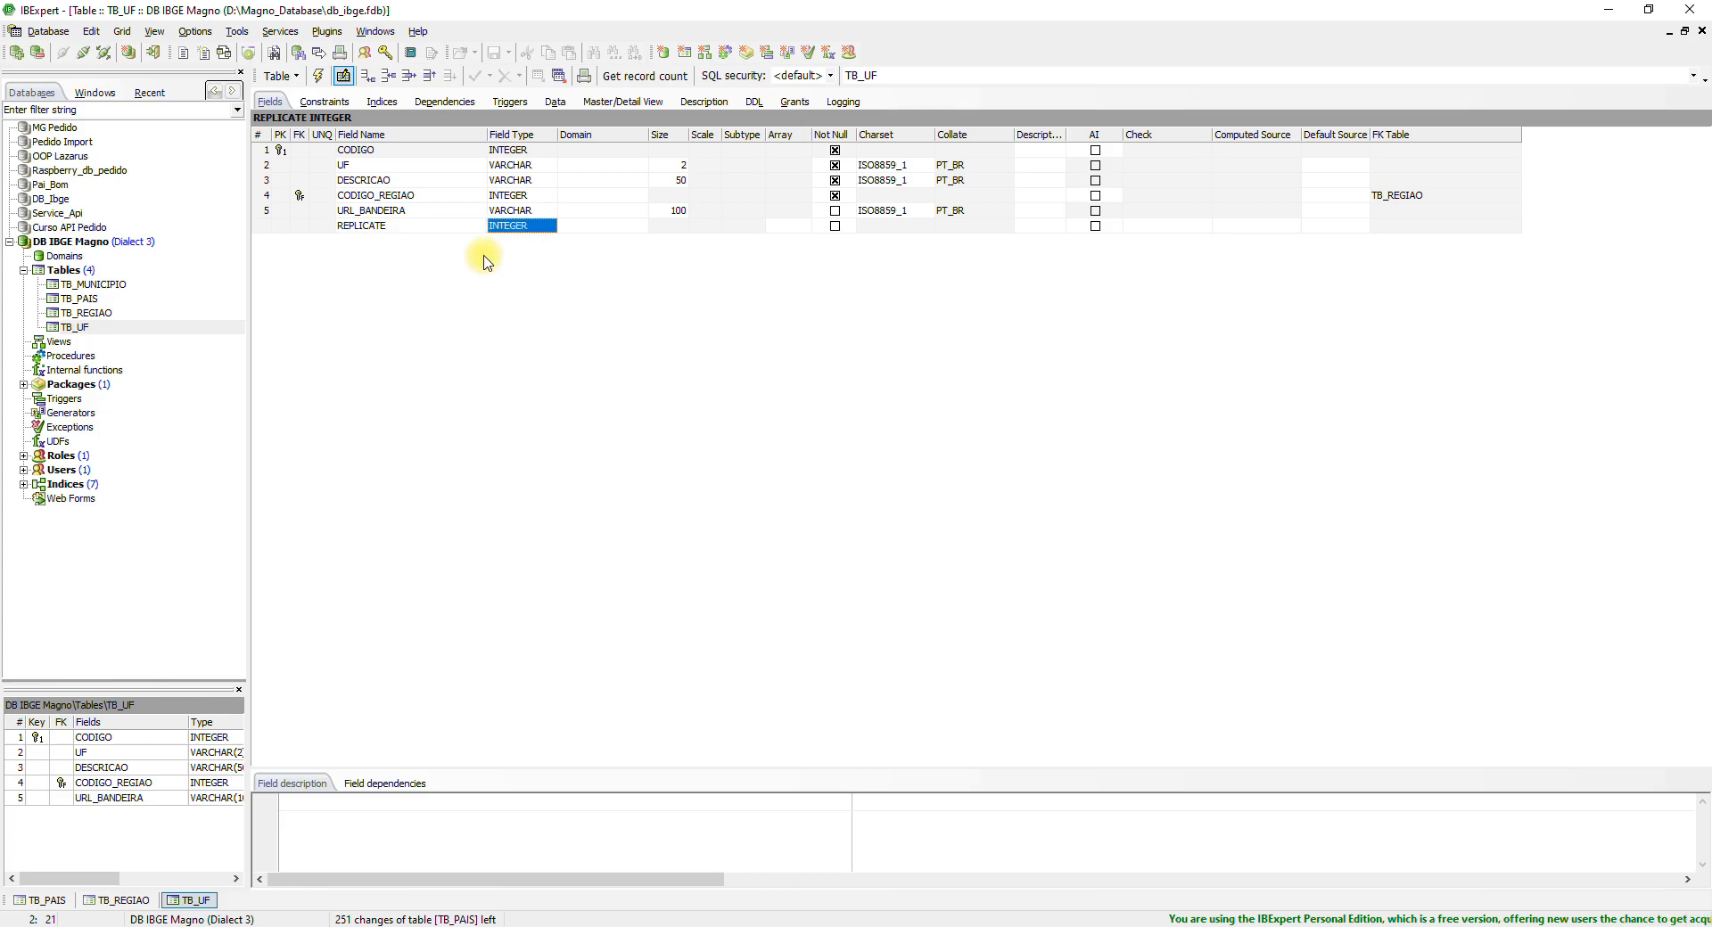
pyautogui.write('s')
pyautogui.press('Return')
pyautogui.press('Return')
# Step: Make the REPLICATE field of TB_UF not null with default 0, and compile and commit the table change
pyautogui.press('Tab')
pyautogui.press('Tab')
pyautogui.press('Tab')
pyautogui.press('Tab')
pyautogui.press('Tab')
pyautogui.press('Tab')
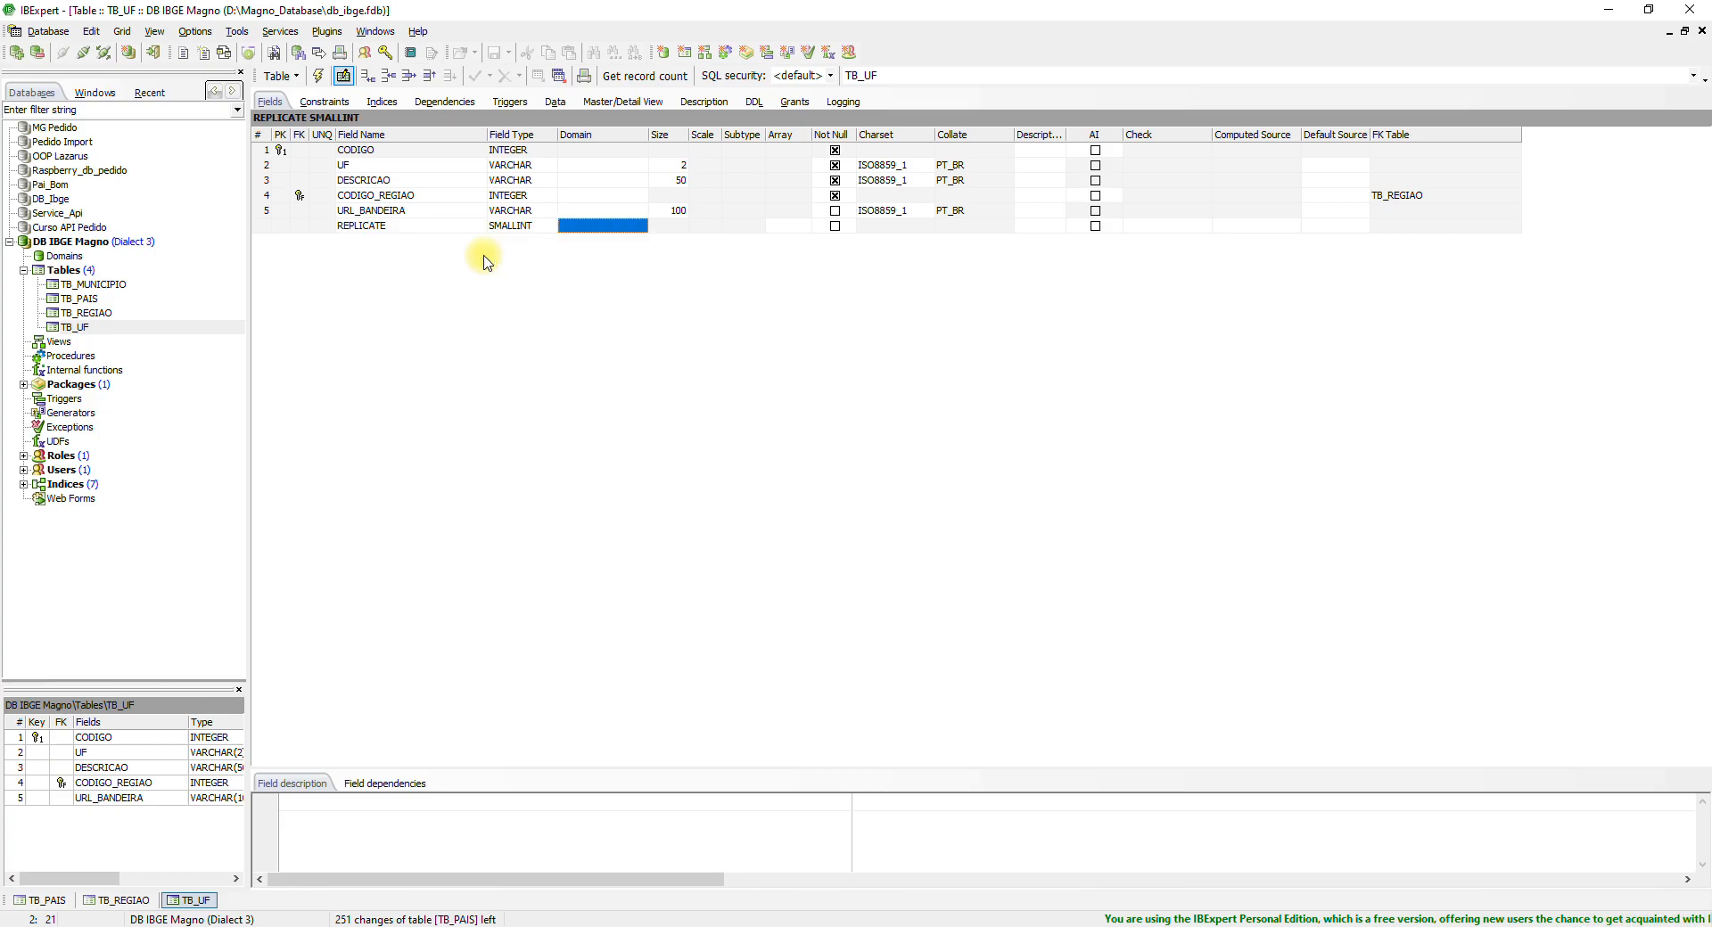
pyautogui.press('Tab')
pyautogui.press('Tab')
pyautogui.press('Tab')
pyautogui.press('Tab')
pyautogui.press('Tab')
pyautogui.press('Tab')
pyautogui.press('Tab')
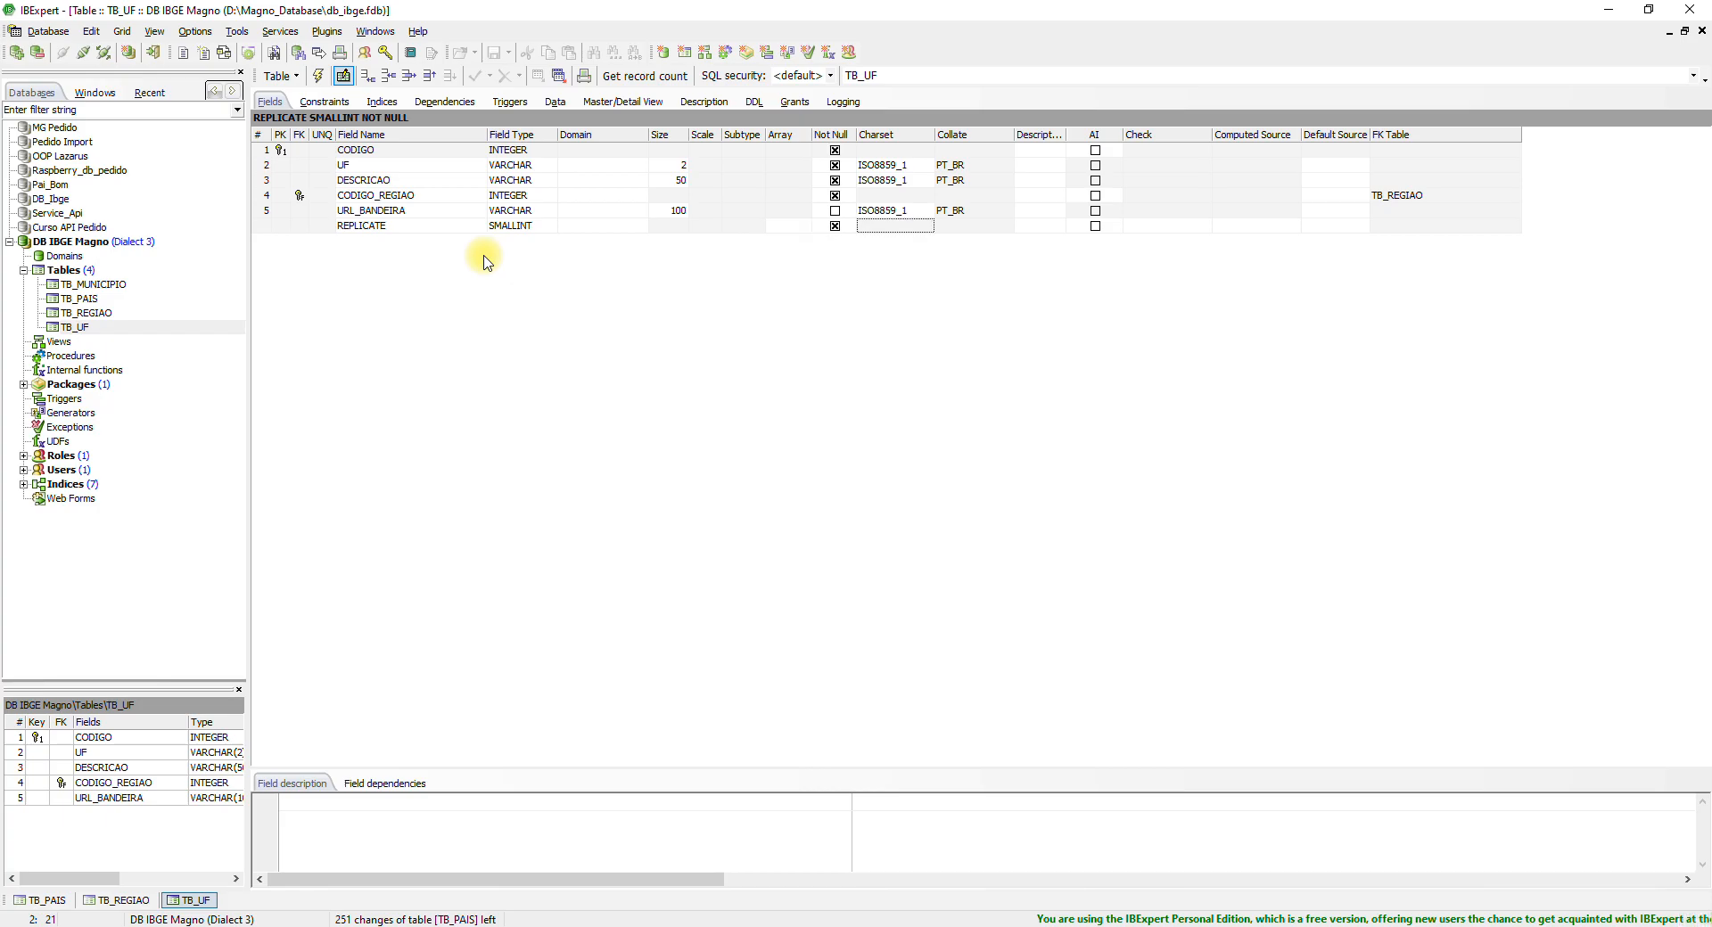
pyautogui.write('0')
pyautogui.press('Return')
pyautogui.press('Up')
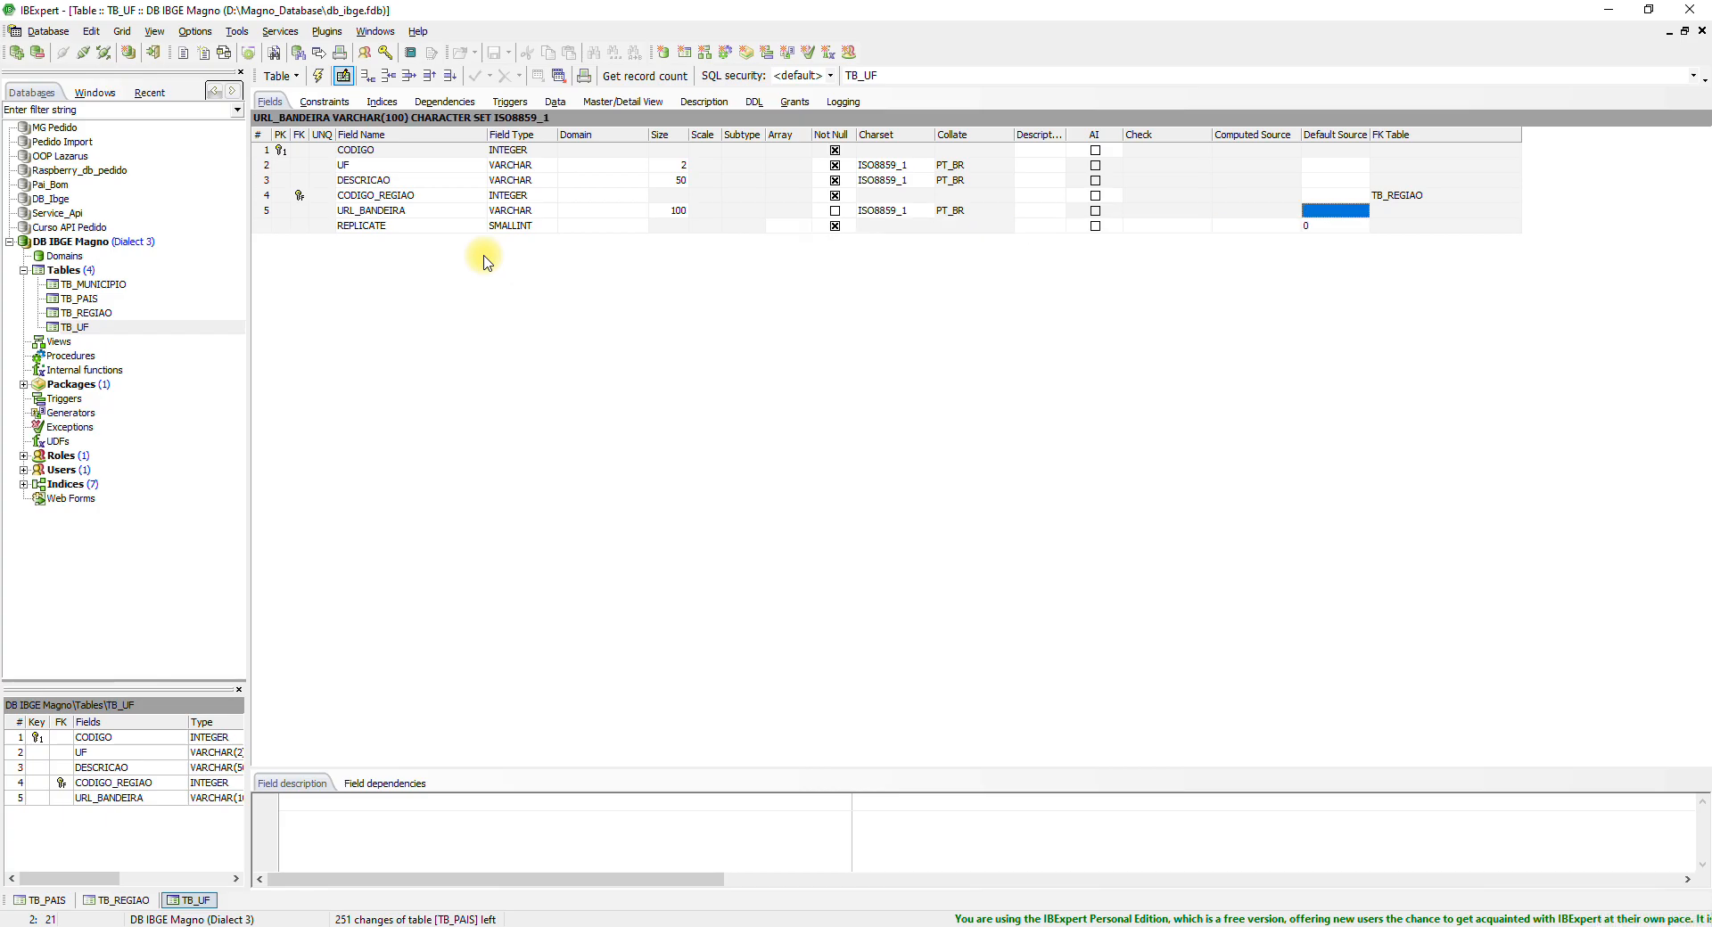
pyautogui.click(321, 79)
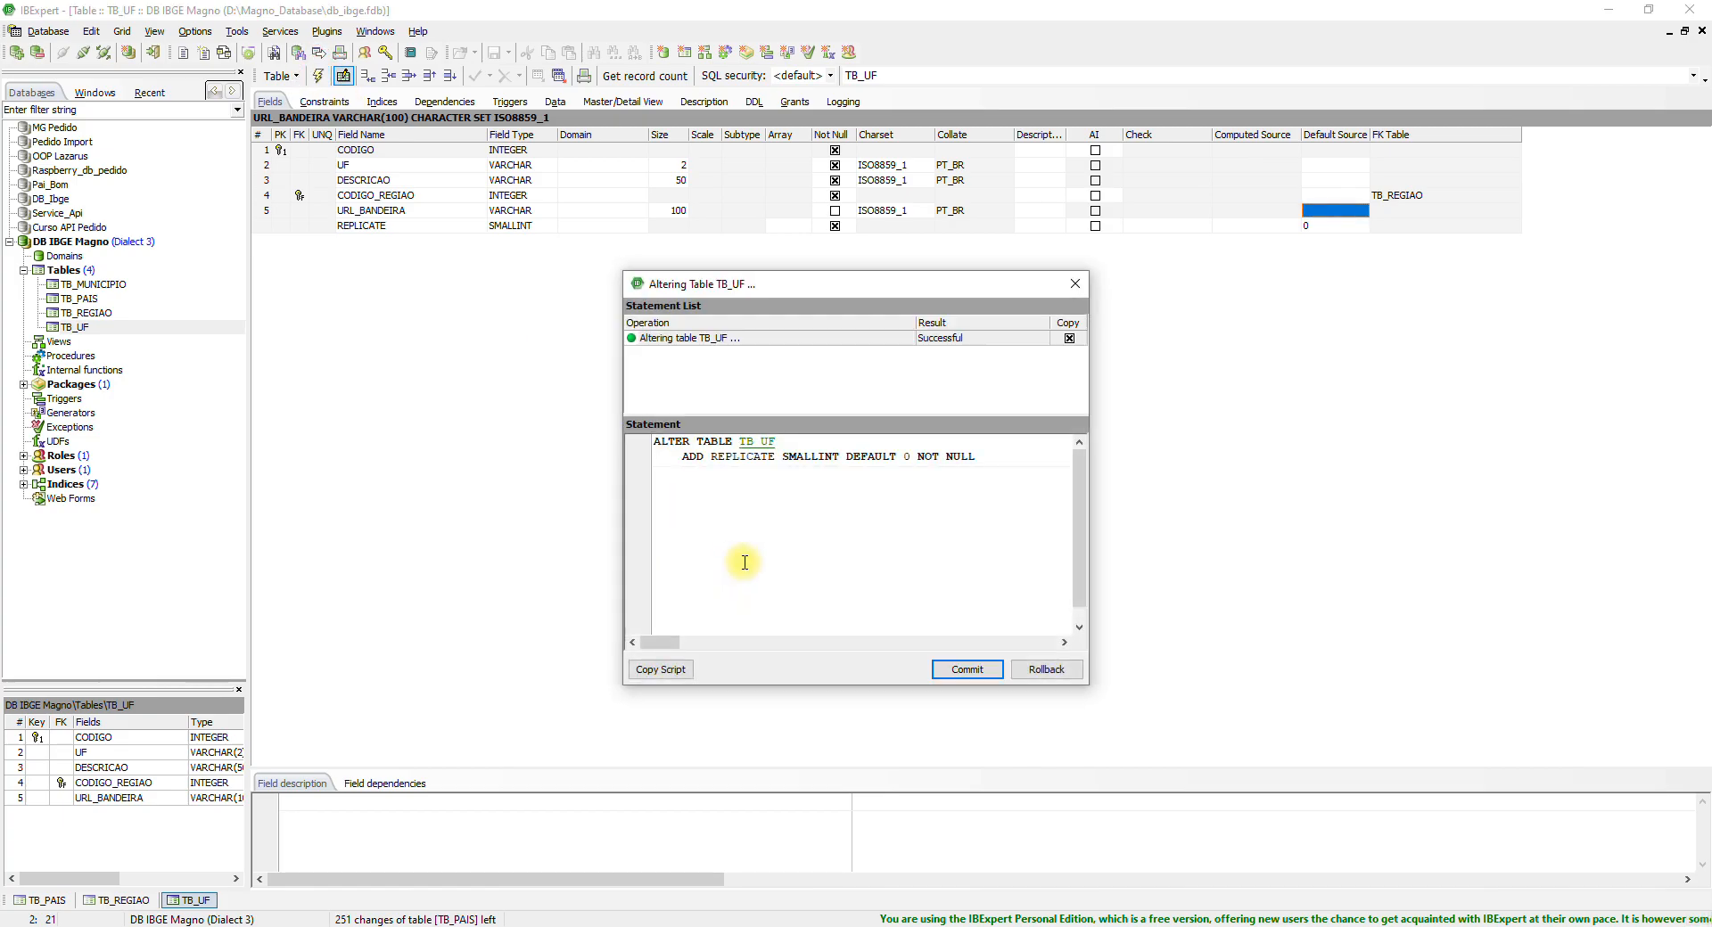
pyautogui.click(949, 670)
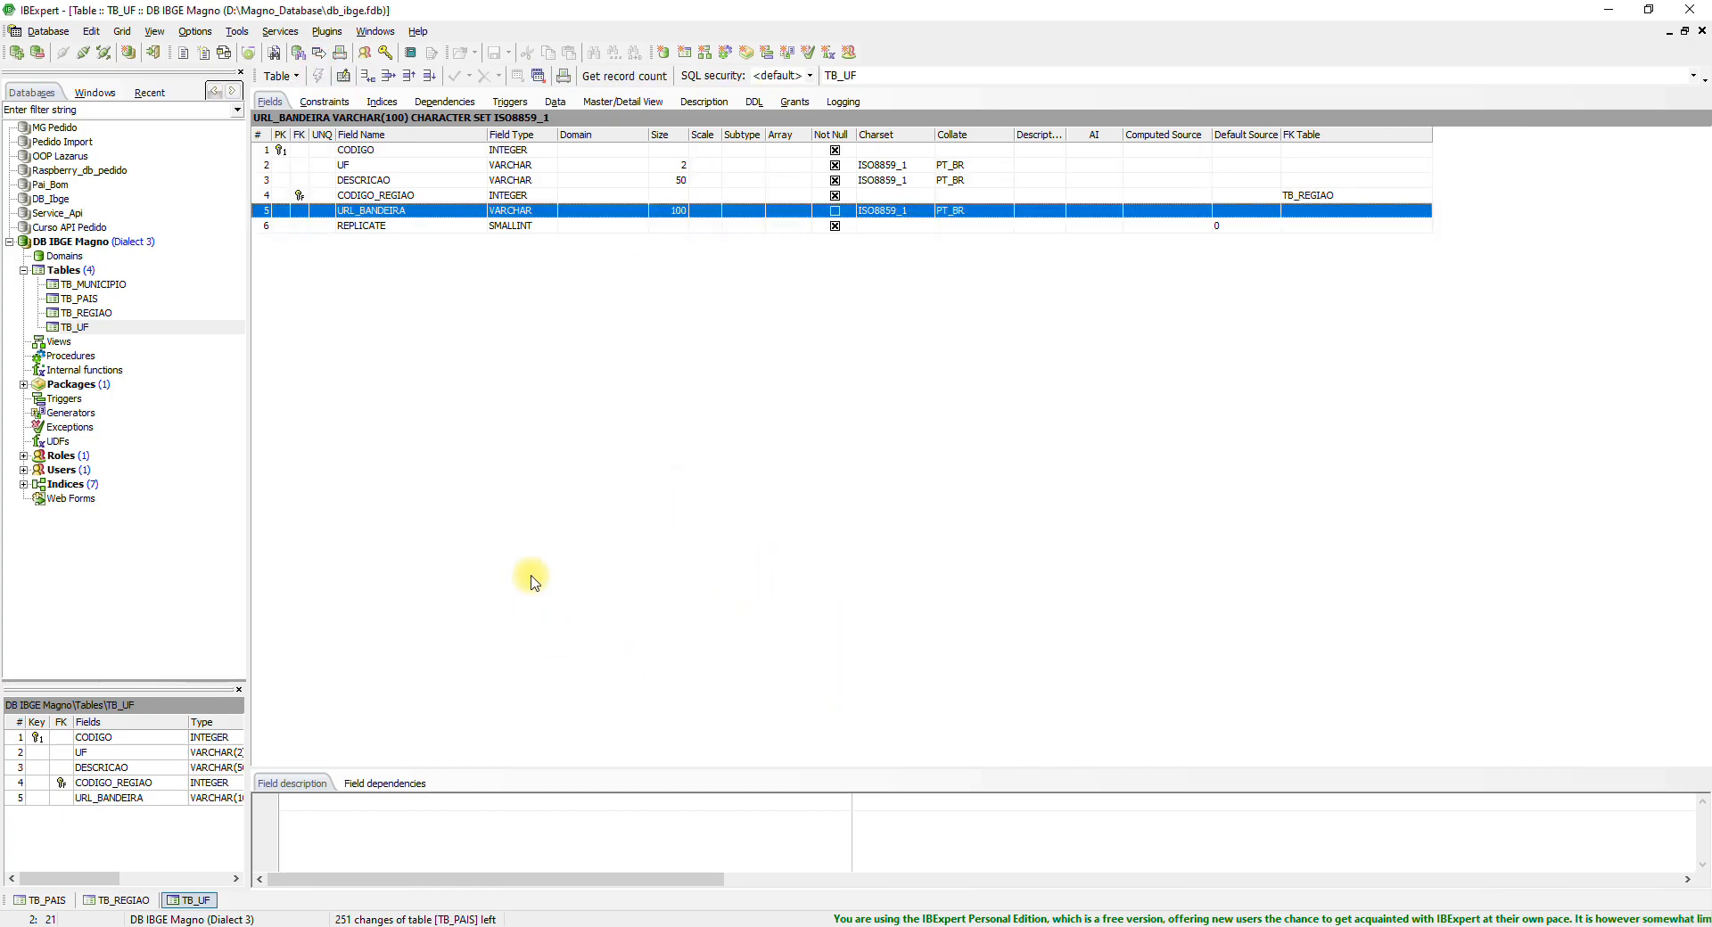
# Step: Open the TB_MUNICIPIO table for field editing and add a REPLICATE field of type BIGINT
pyautogui.click(105, 287)
pyautogui.doubleClick(105, 286)
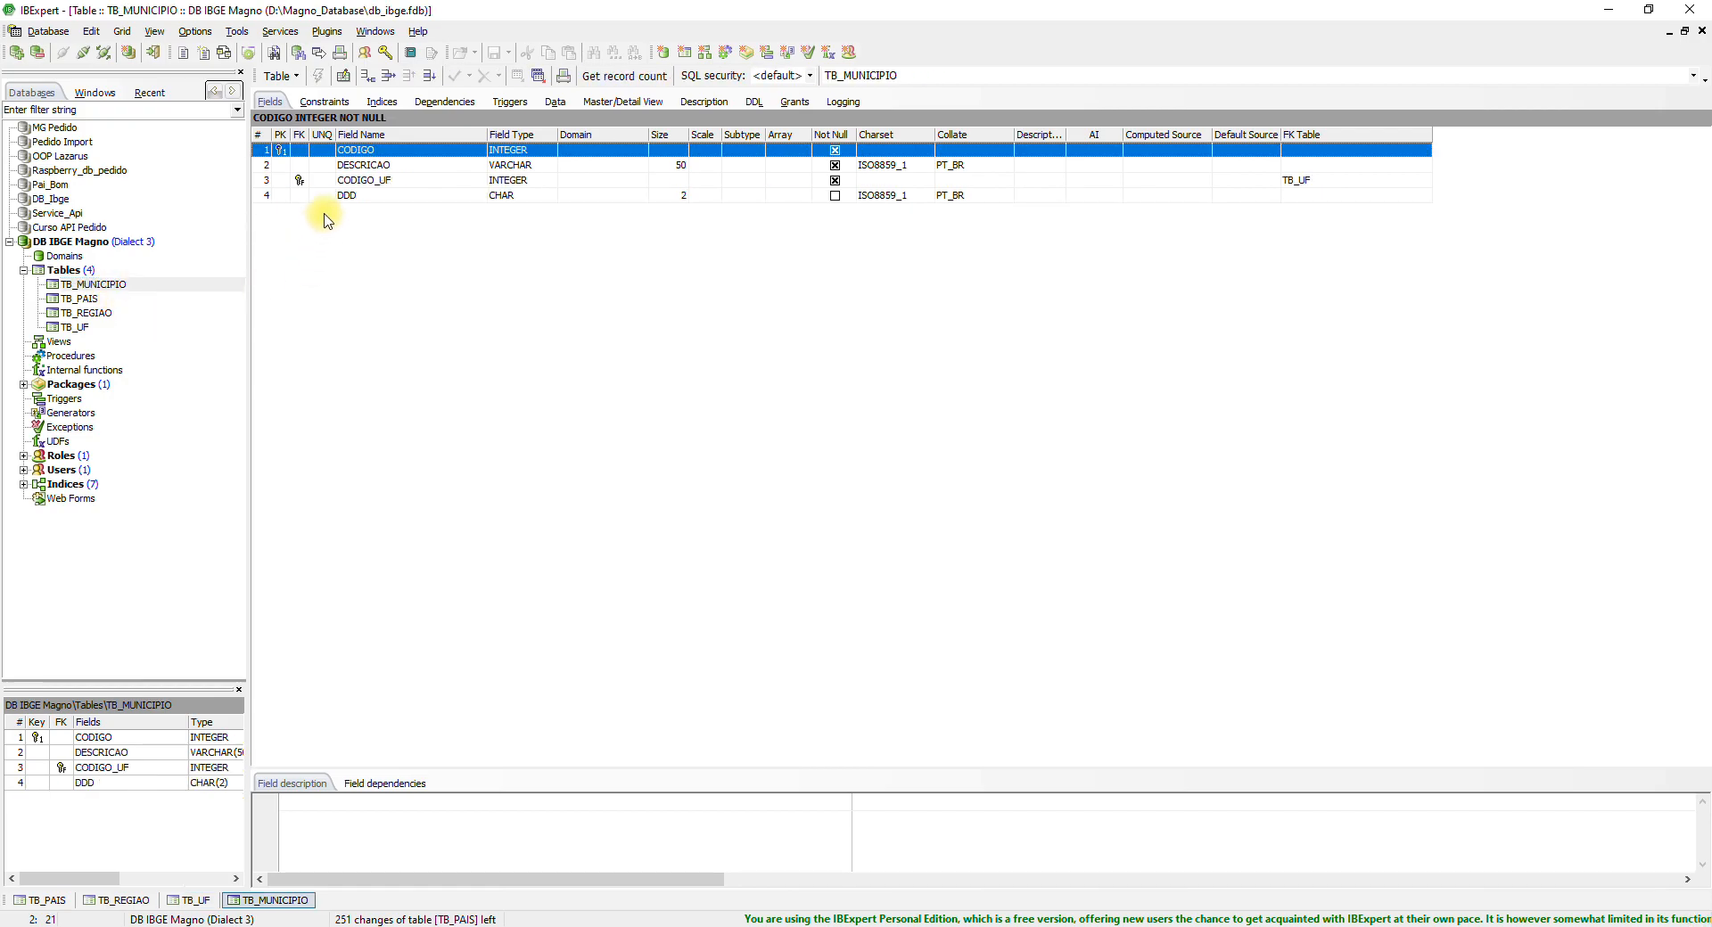
pyautogui.click(351, 182)
pyautogui.click(343, 75)
pyautogui.click(408, 198)
pyautogui.press('Down')
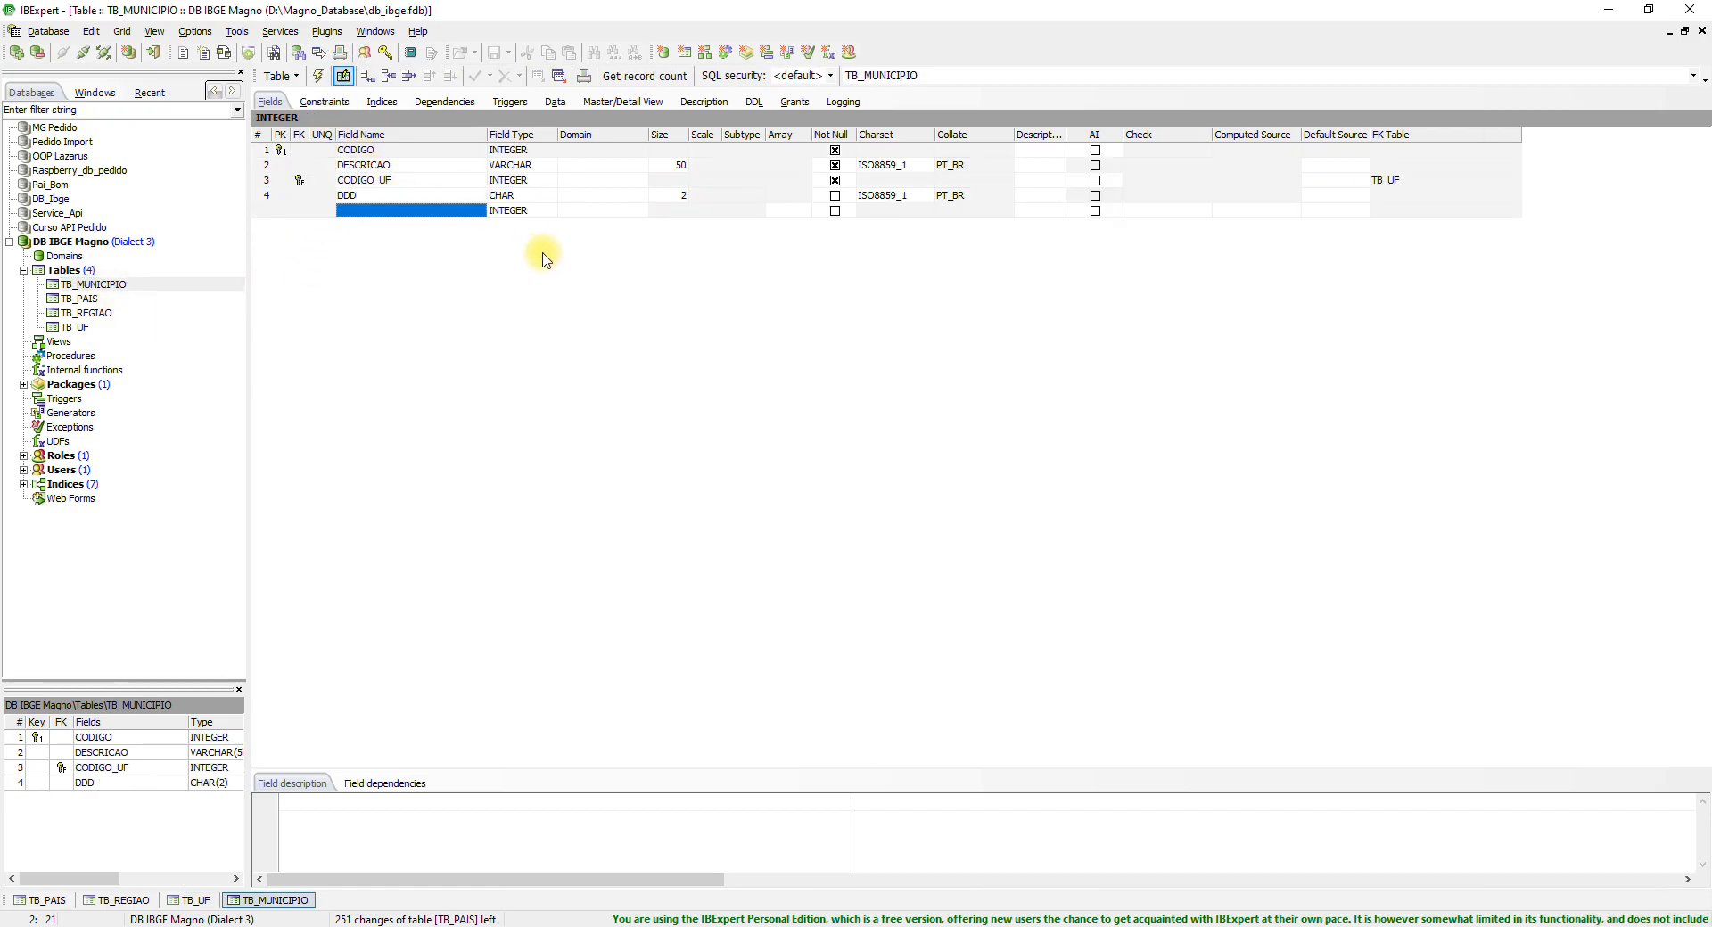
pyautogui.write('repl')
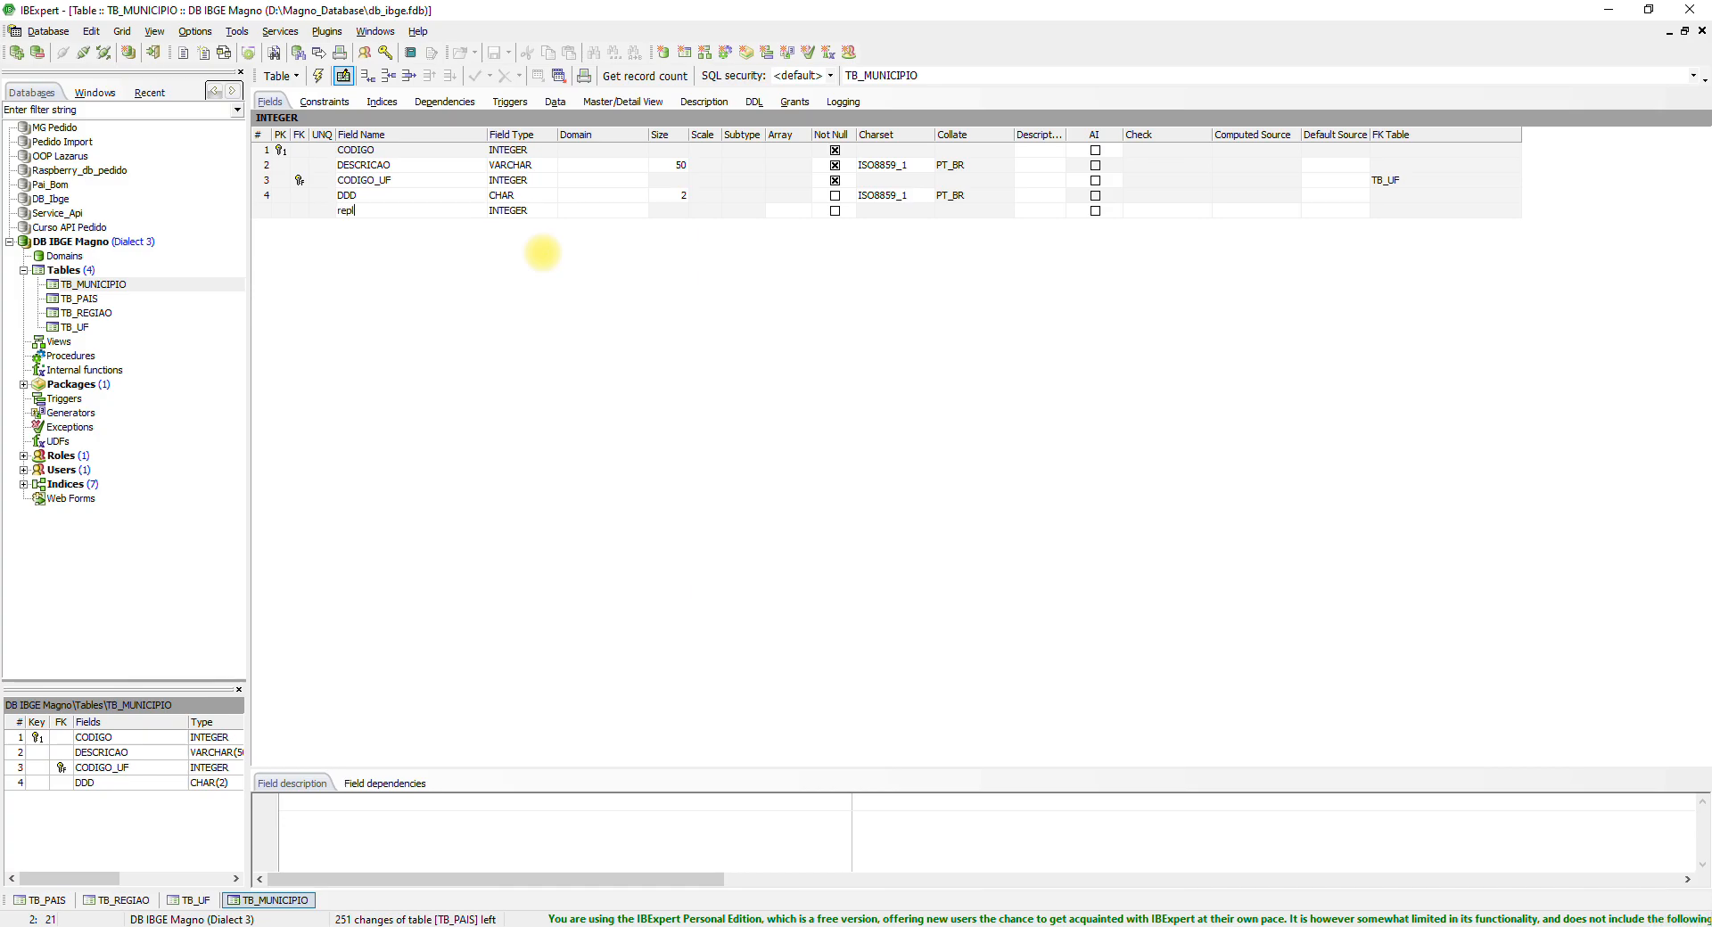
pyautogui.press('Return')
pyautogui.press('Right')
pyautogui.press('Return')
pyautogui.hotkey('alt', 'Down')
pyautogui.press('Return')
# Step: Make the REPLICATE field of TB_MUNICIPIO not null with default 0, and compile and commit the table change
pyautogui.press('Right')
pyautogui.press('Right')
pyautogui.press('Right')
pyautogui.press('Right')
pyautogui.press('Right')
pyautogui.press('Right')
pyautogui.press('Right')
pyautogui.press('Right')
pyautogui.press('Right')
pyautogui.press('Right')
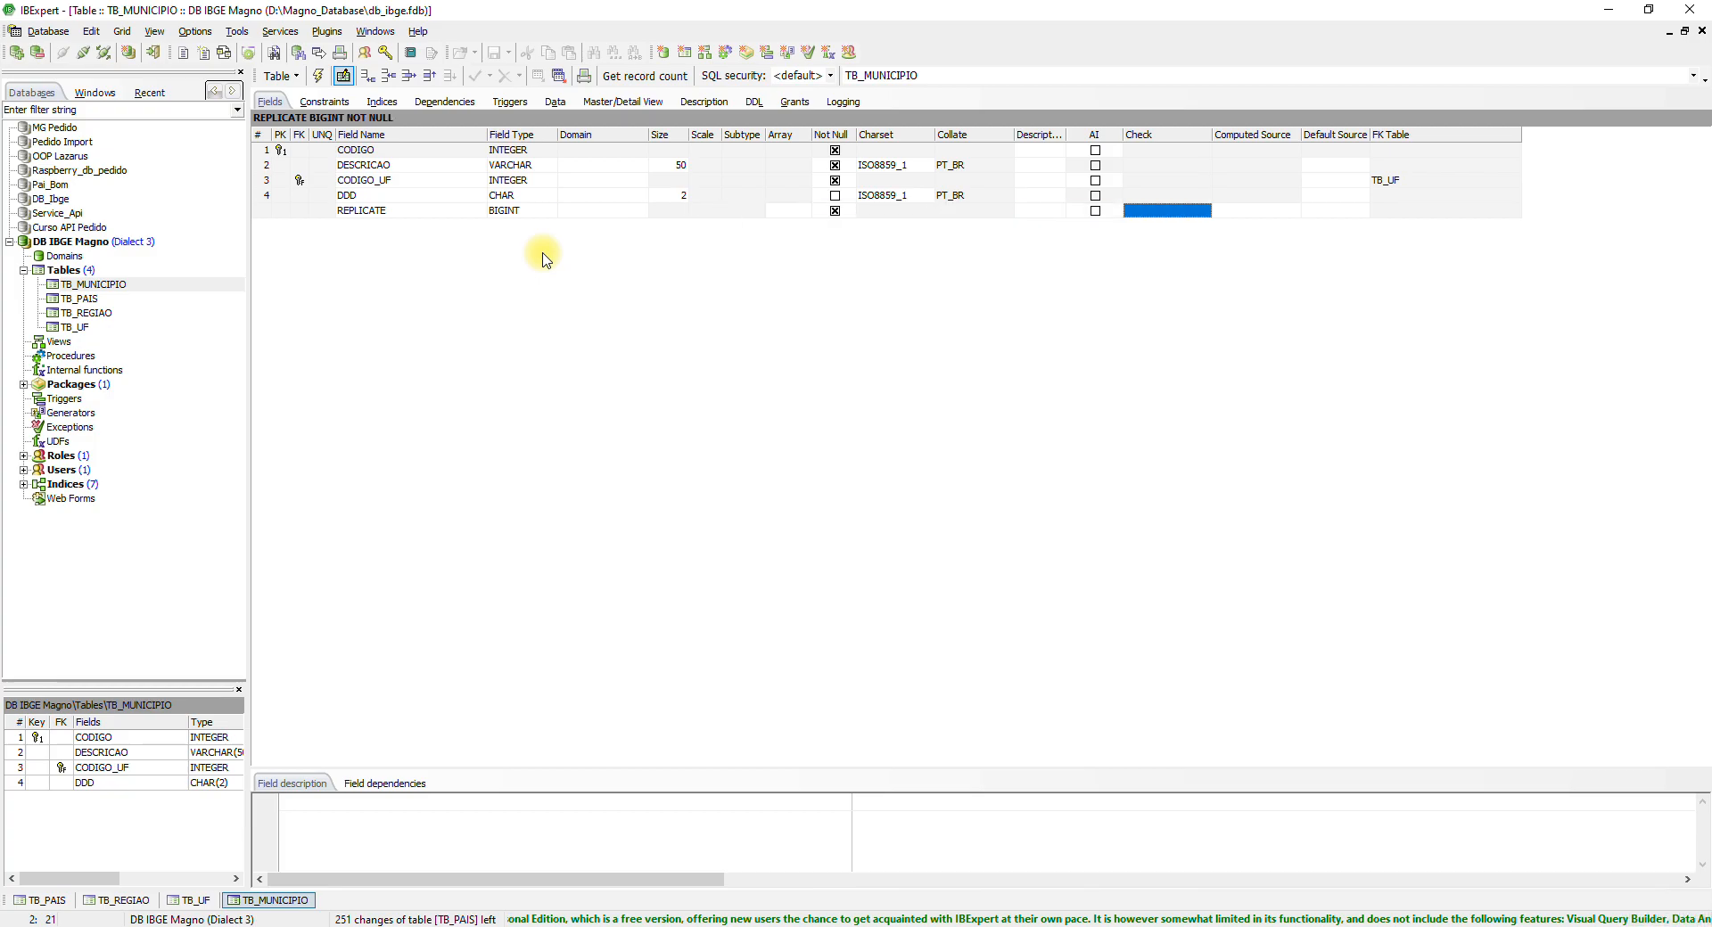
pyautogui.write('0')
pyautogui.press('Return')
pyautogui.press('Up')
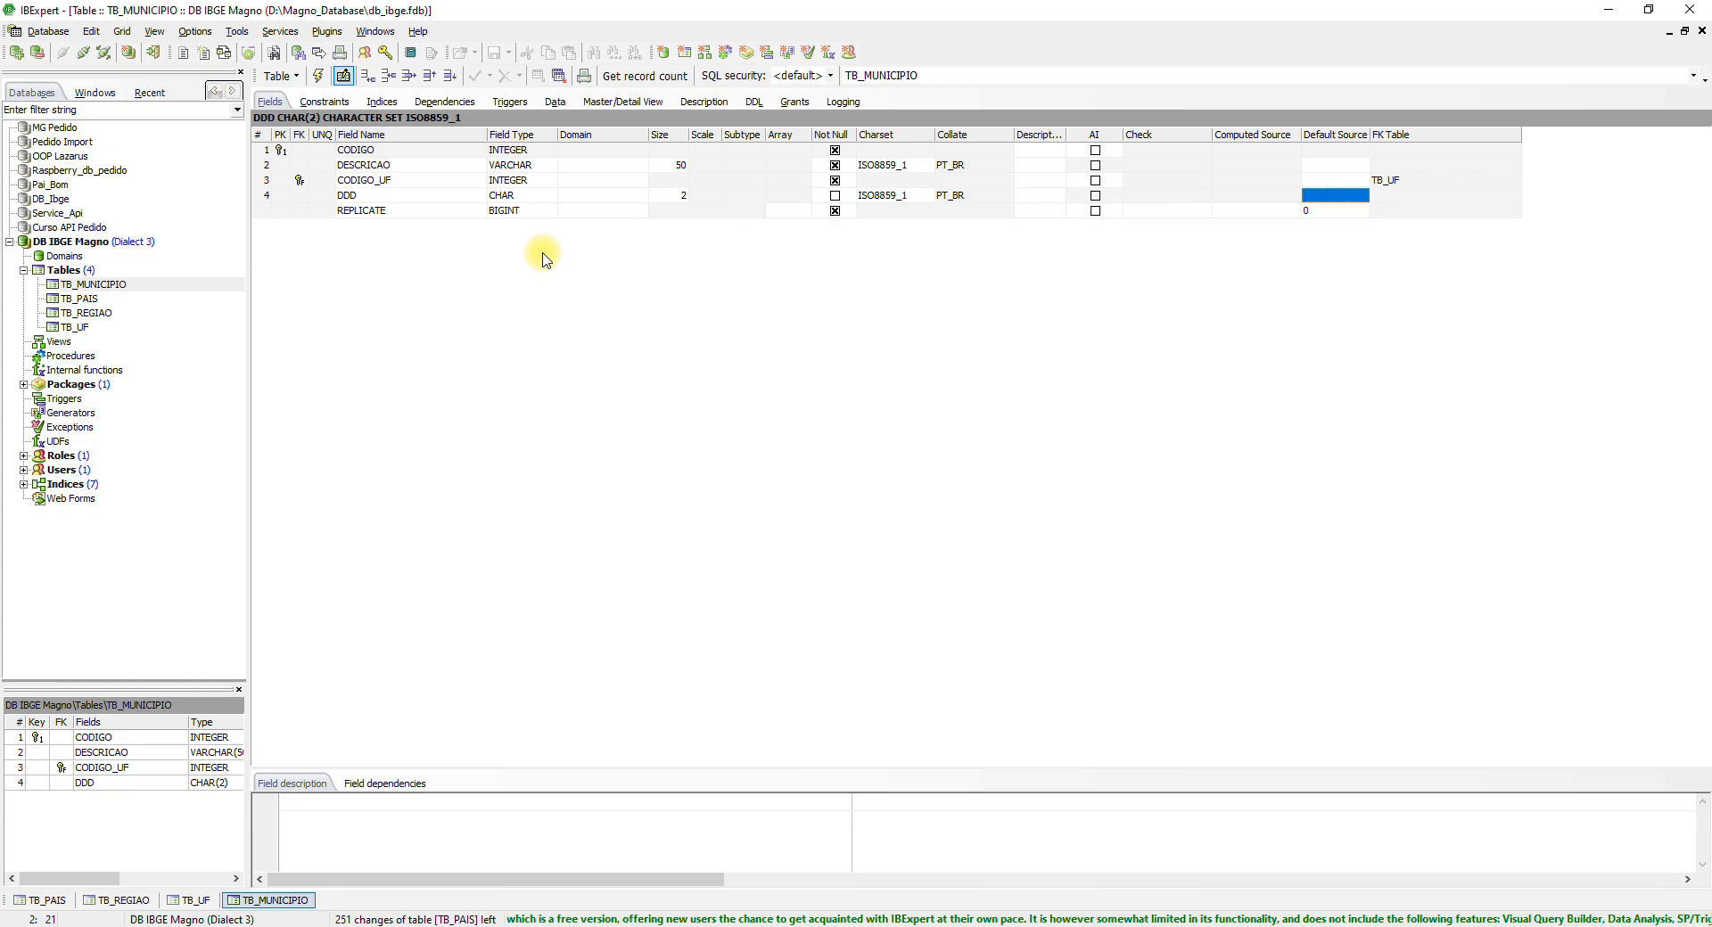
pyautogui.click(319, 76)
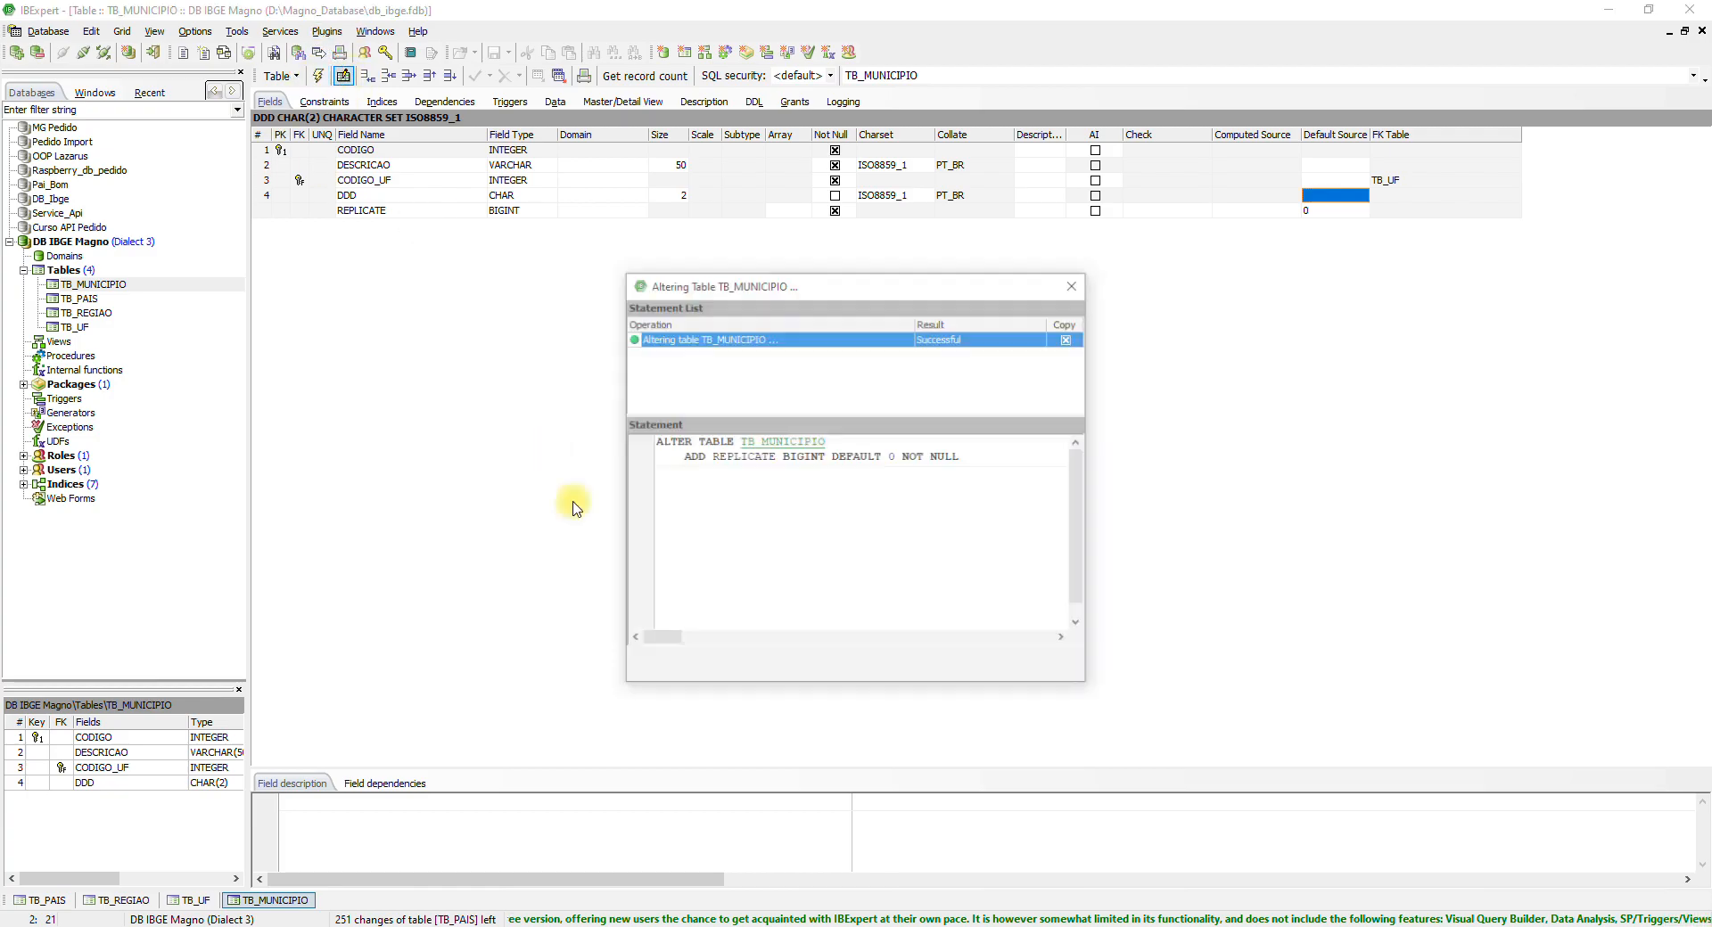
pyautogui.press('Return')
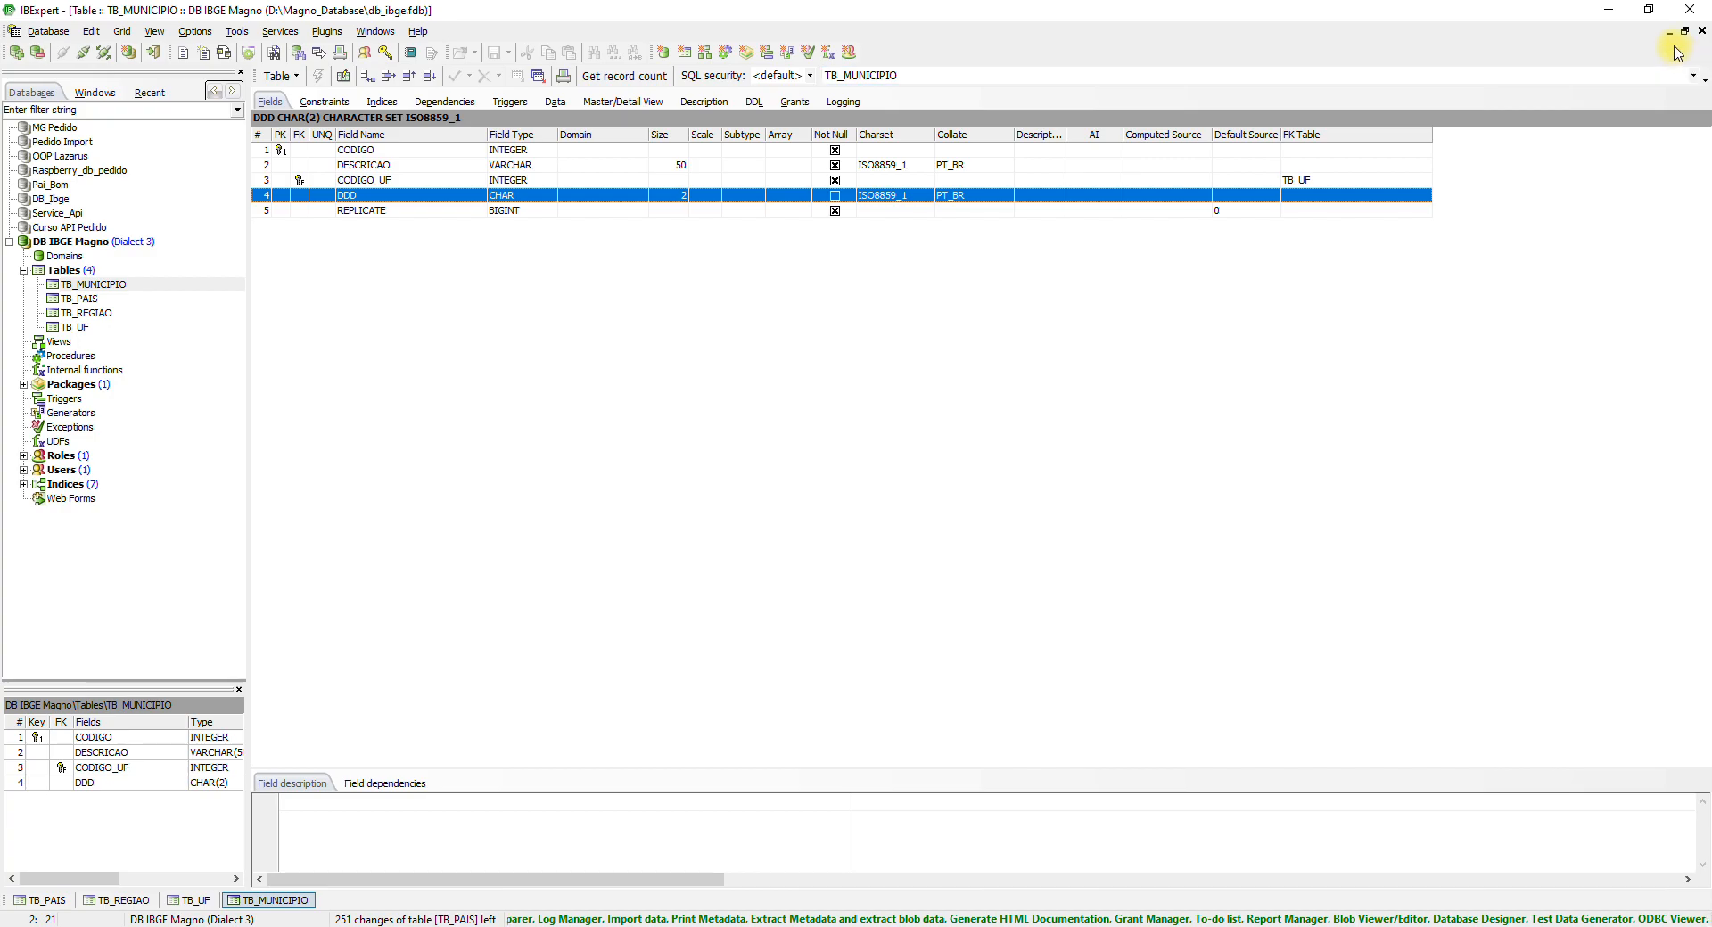
# Step: Start a new local loopback database on port 3050 at c:\temp\db_import.fdb, with username SYSDBA and the account password
pyautogui.click(10, 241)
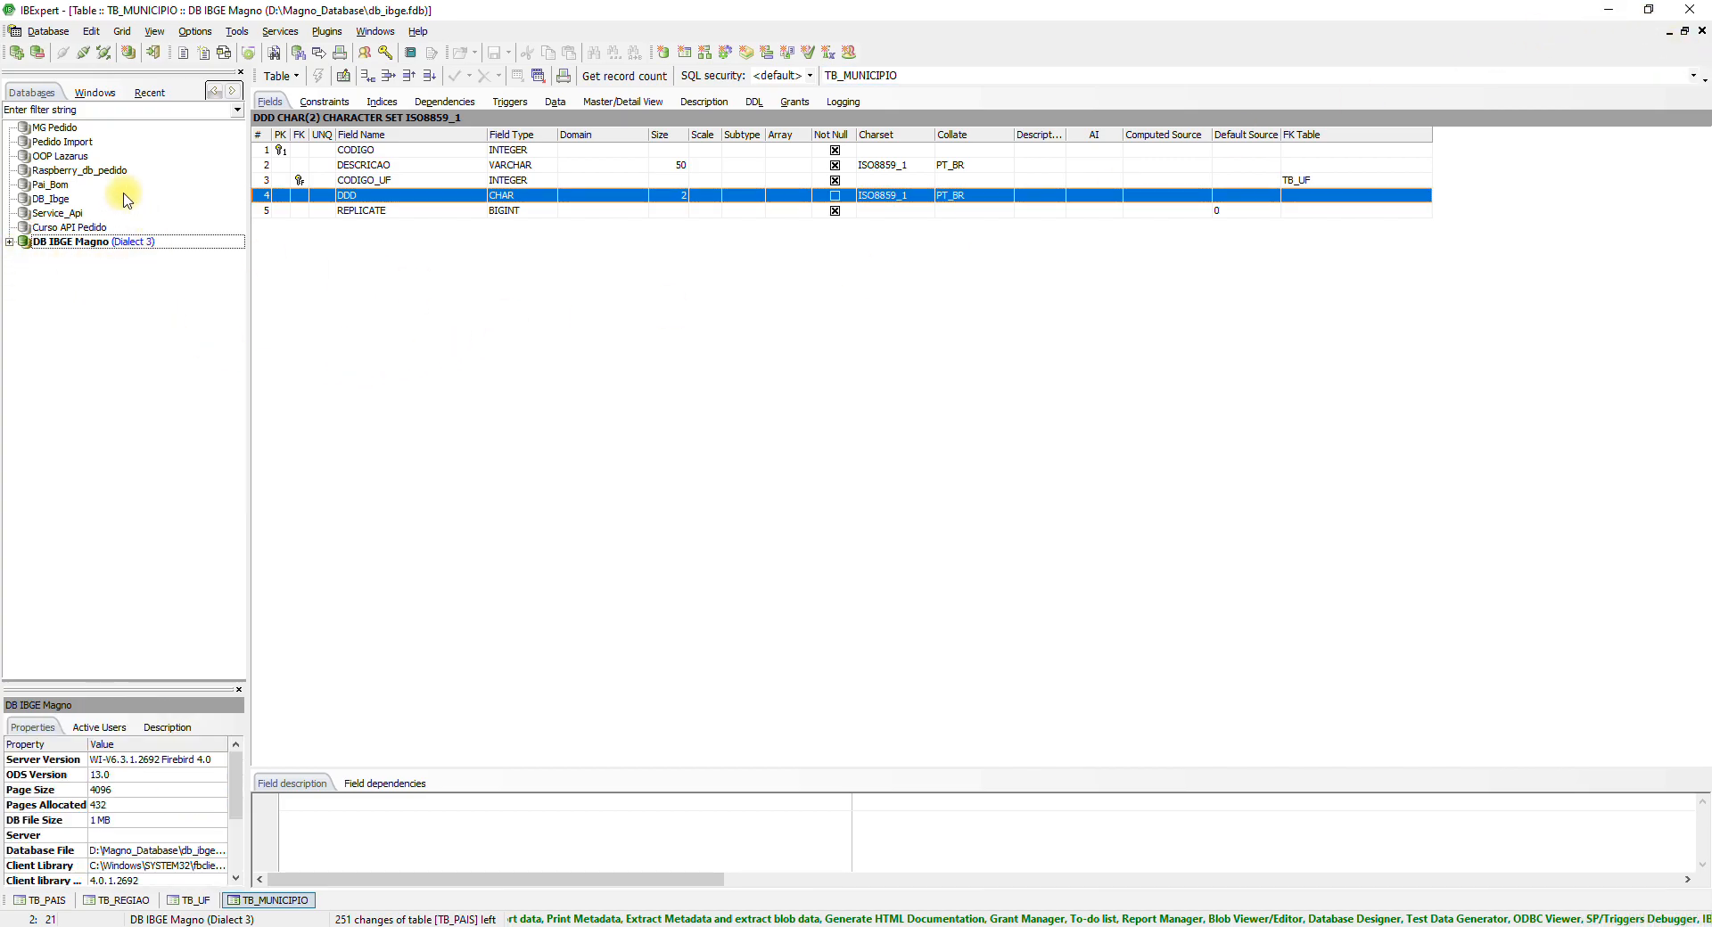
pyautogui.click(48, 32)
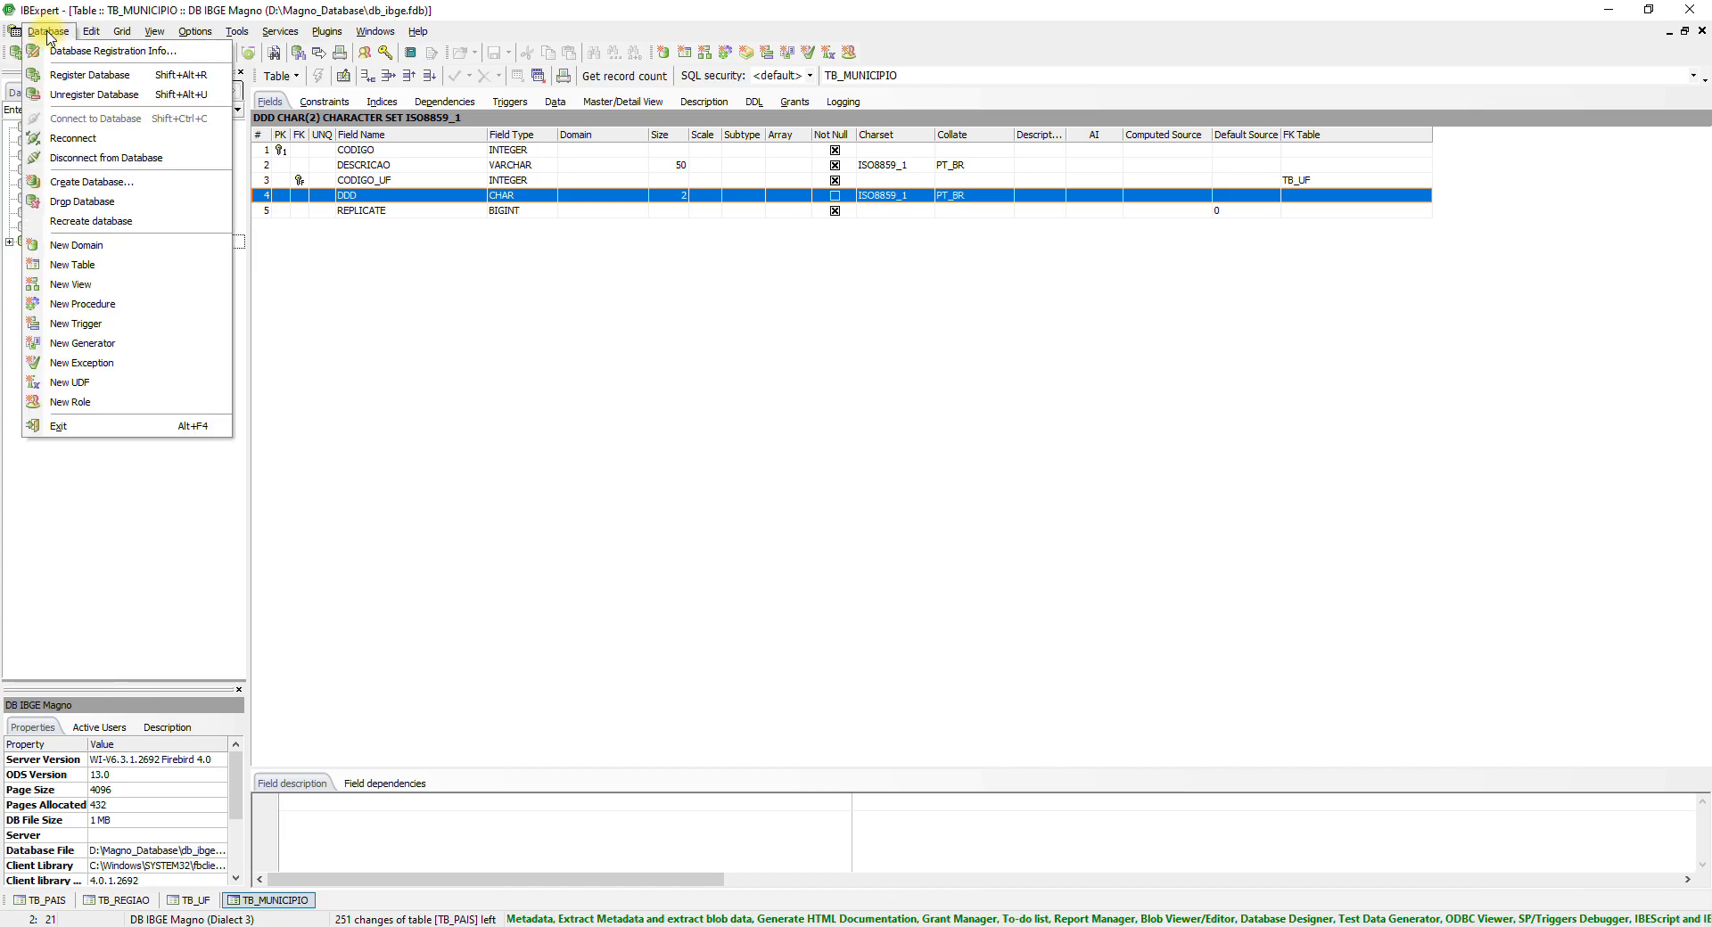
pyautogui.click(71, 182)
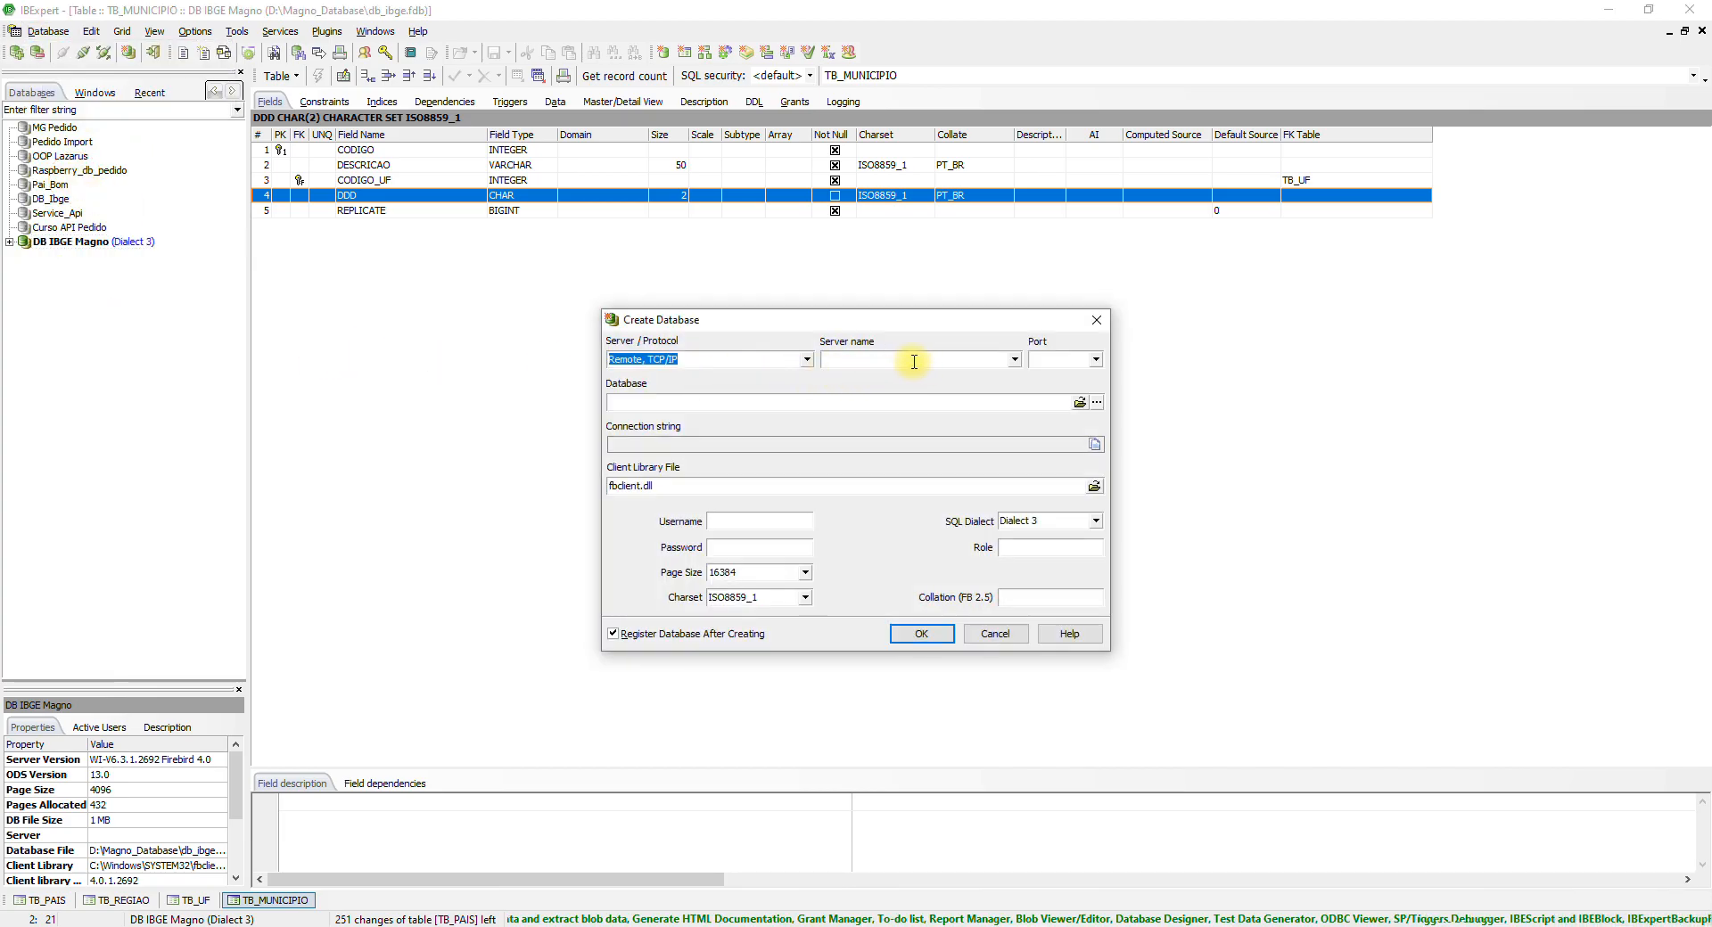
pyautogui.click(806, 360)
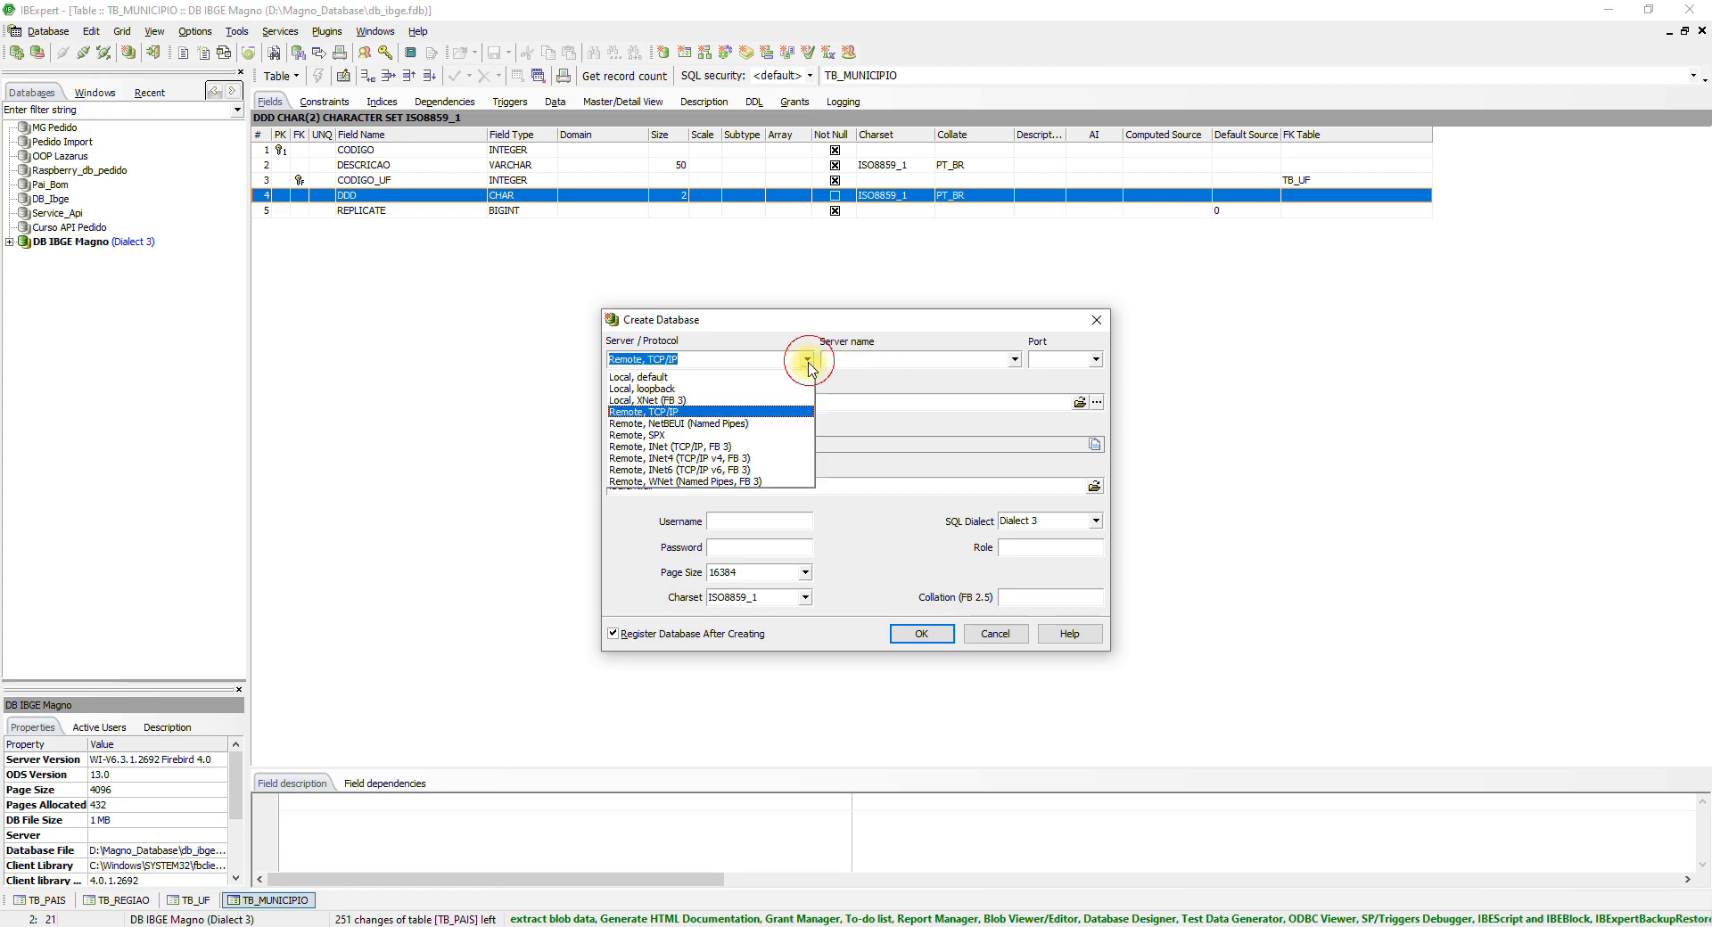
pyautogui.click(721, 389)
pyautogui.click(1095, 360)
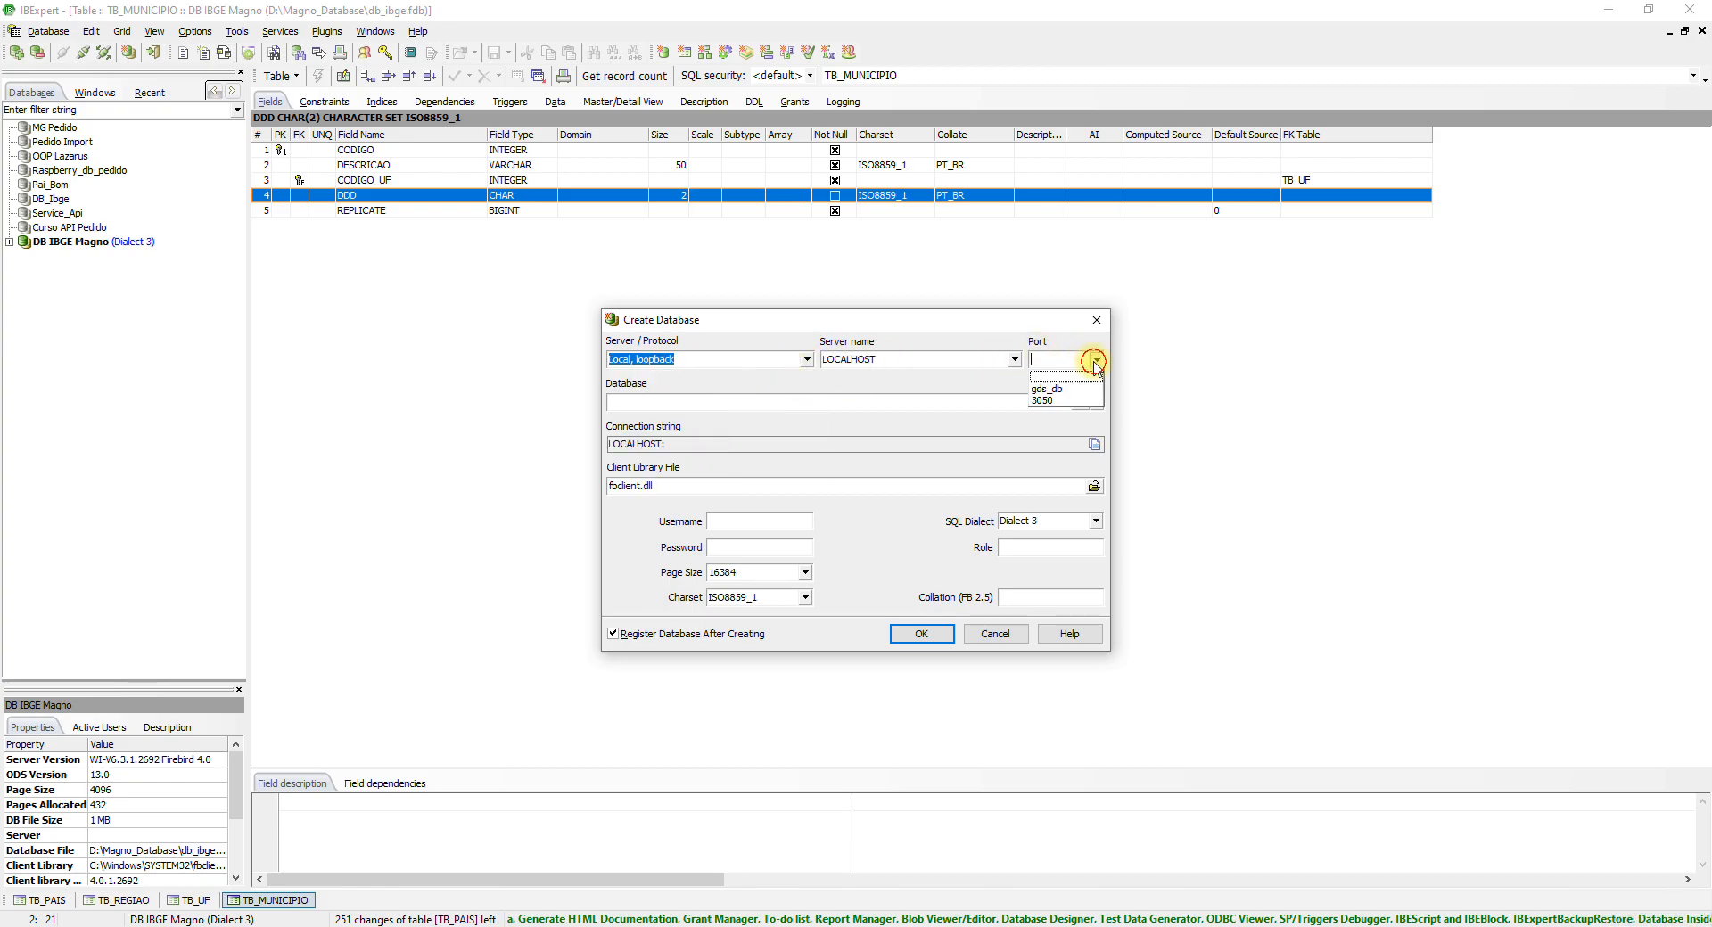
pyautogui.click(1060, 400)
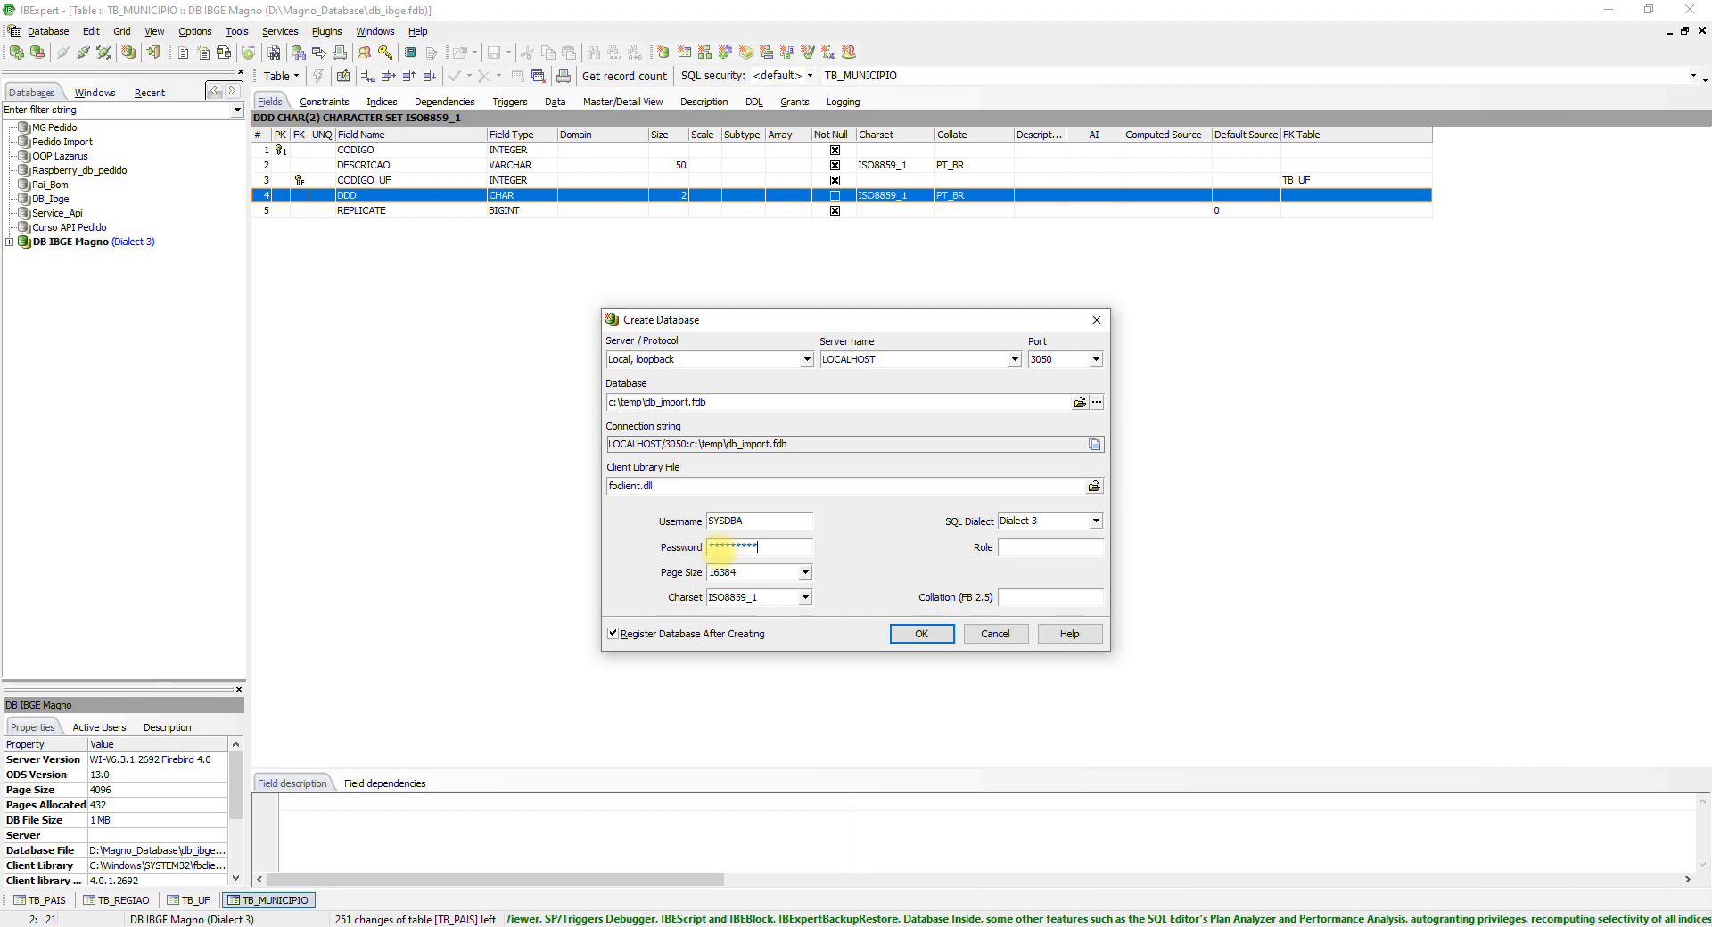
# Step: Set the new database's page size to 4096 and its collation to PT_BR, and create it
pyautogui.click(806, 575)
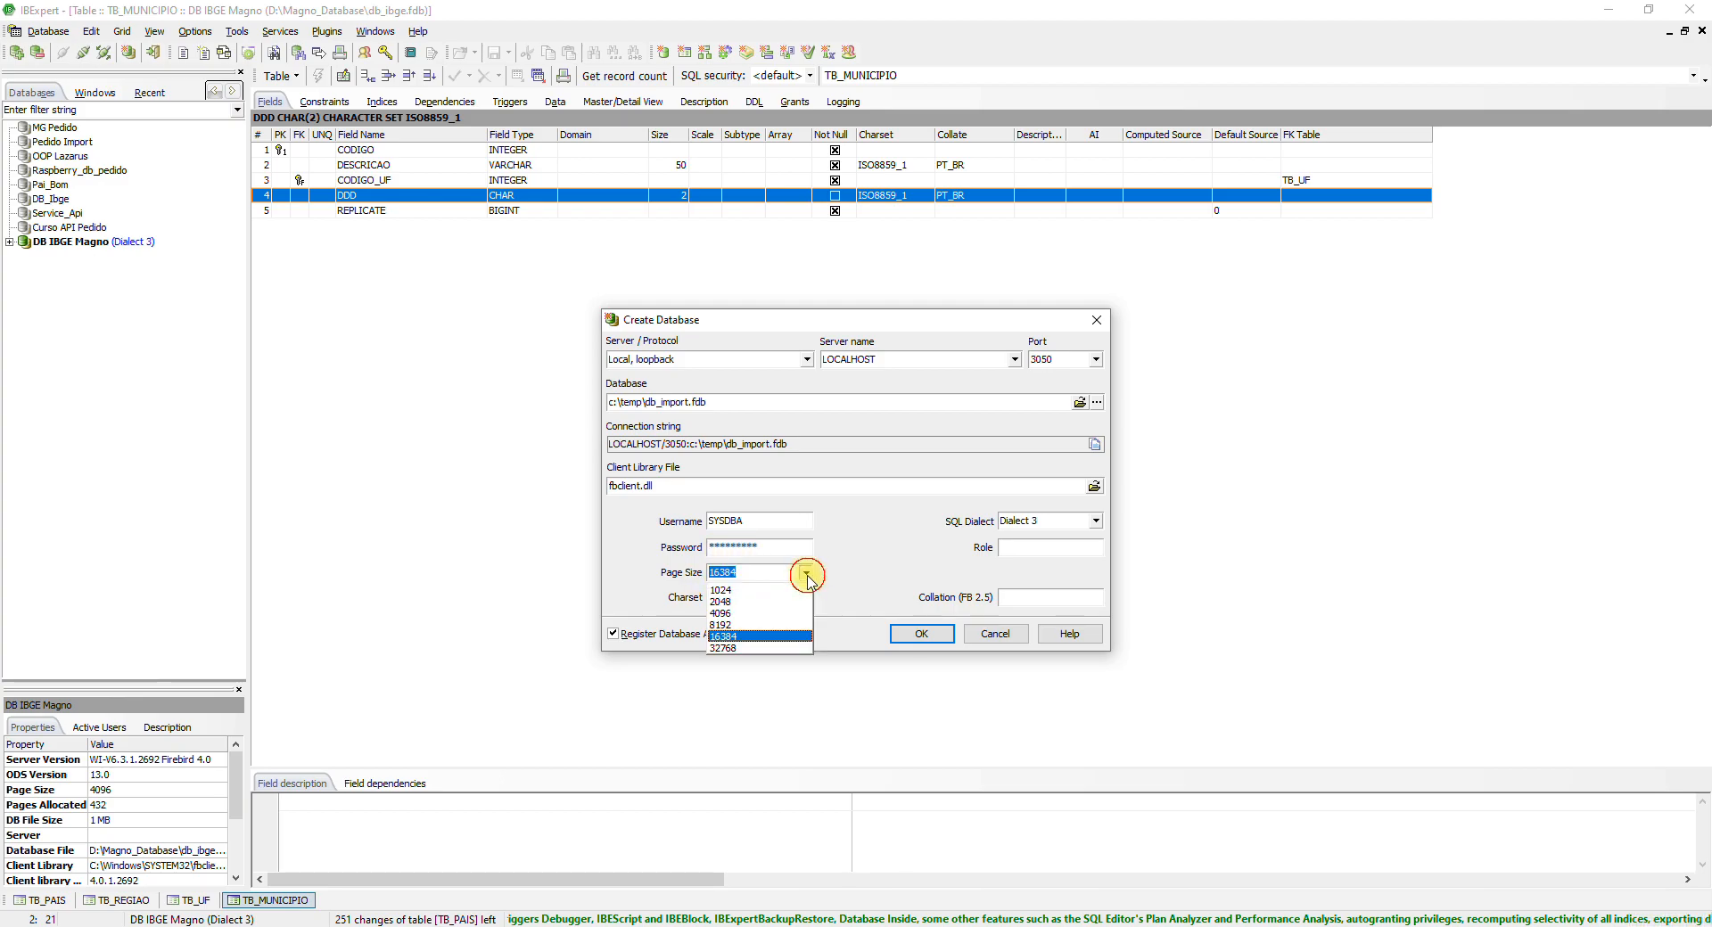
pyautogui.click(749, 614)
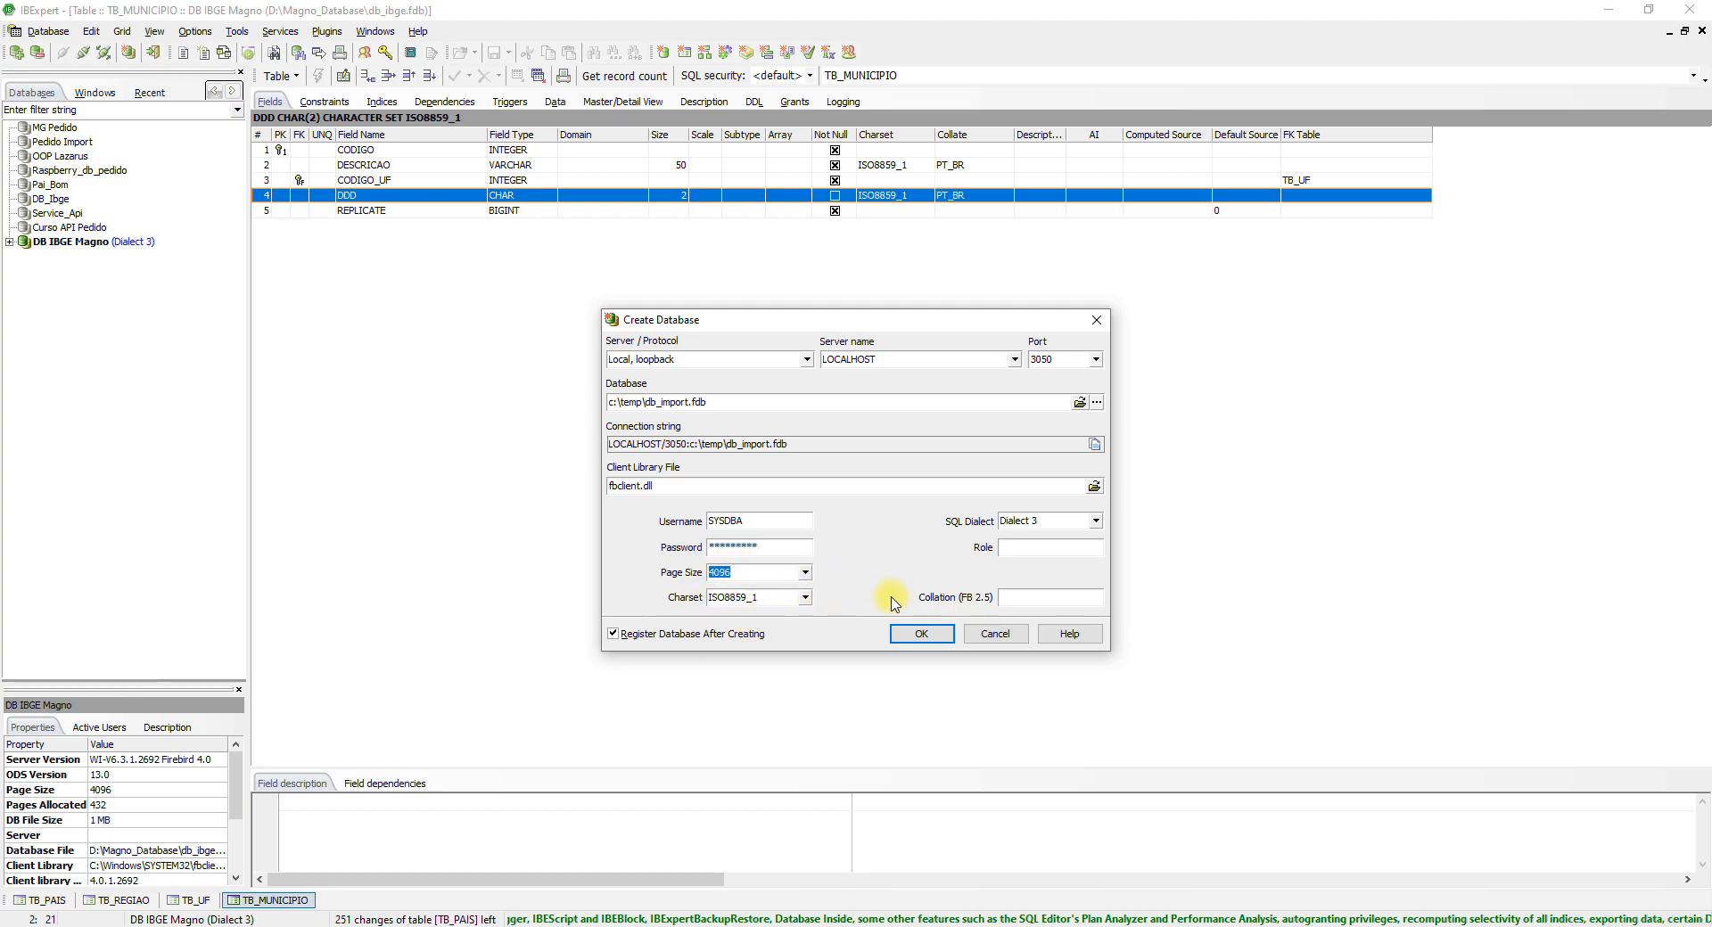
pyautogui.click(1012, 599)
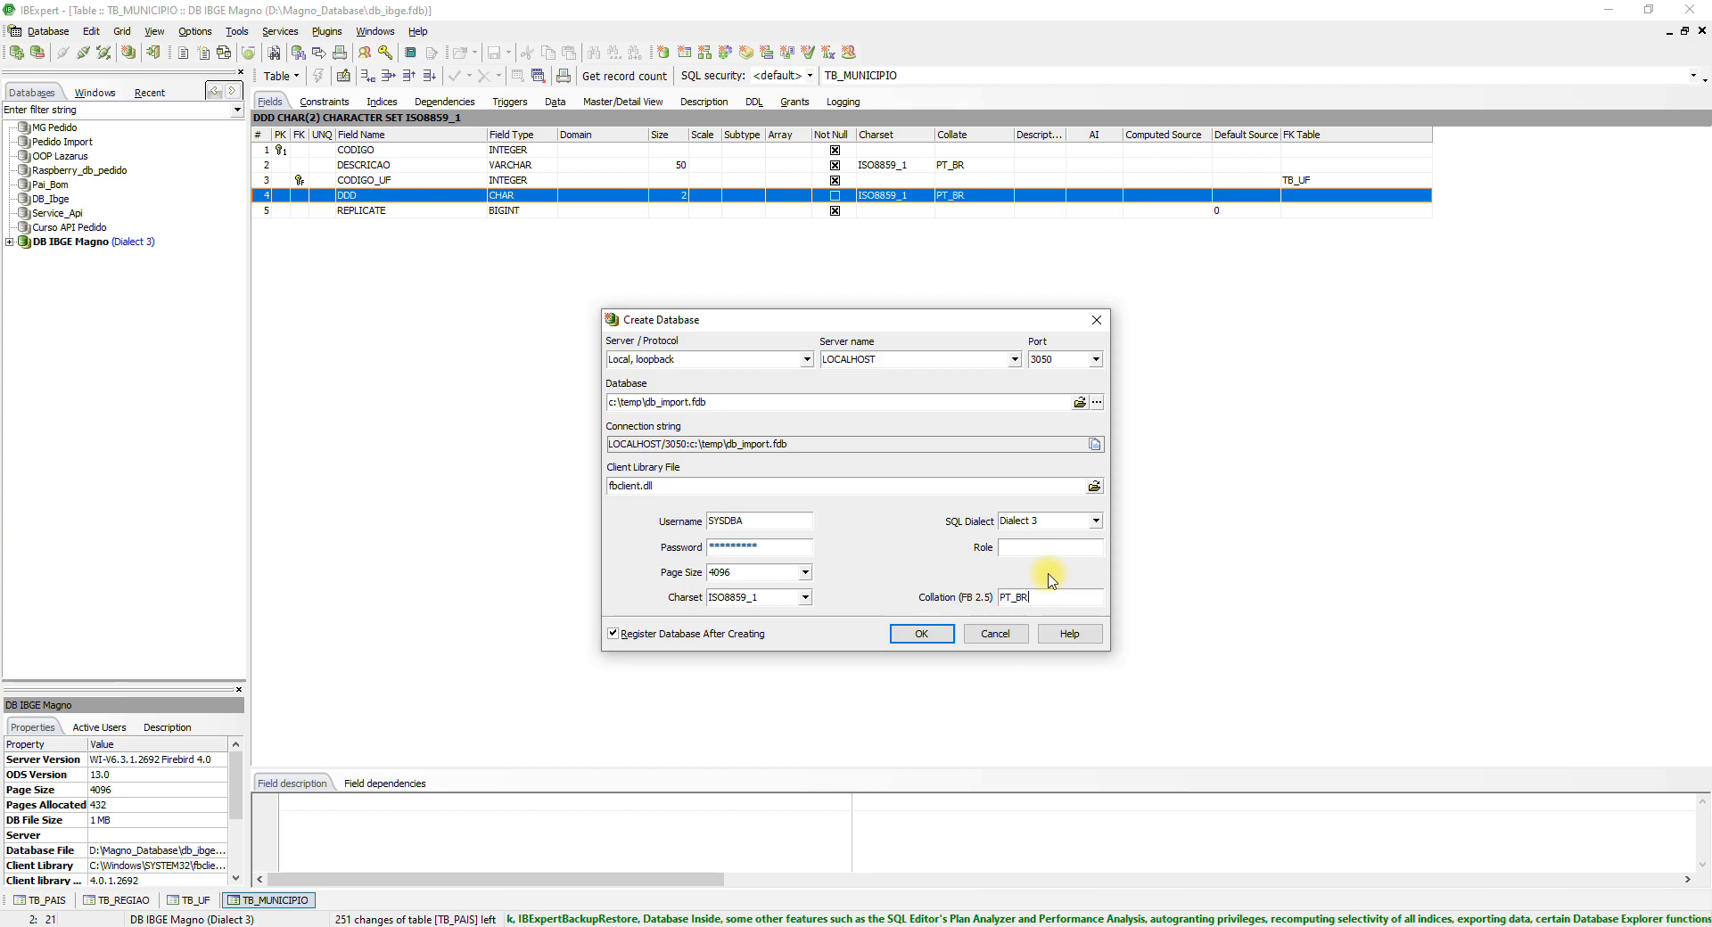
pyautogui.click(919, 634)
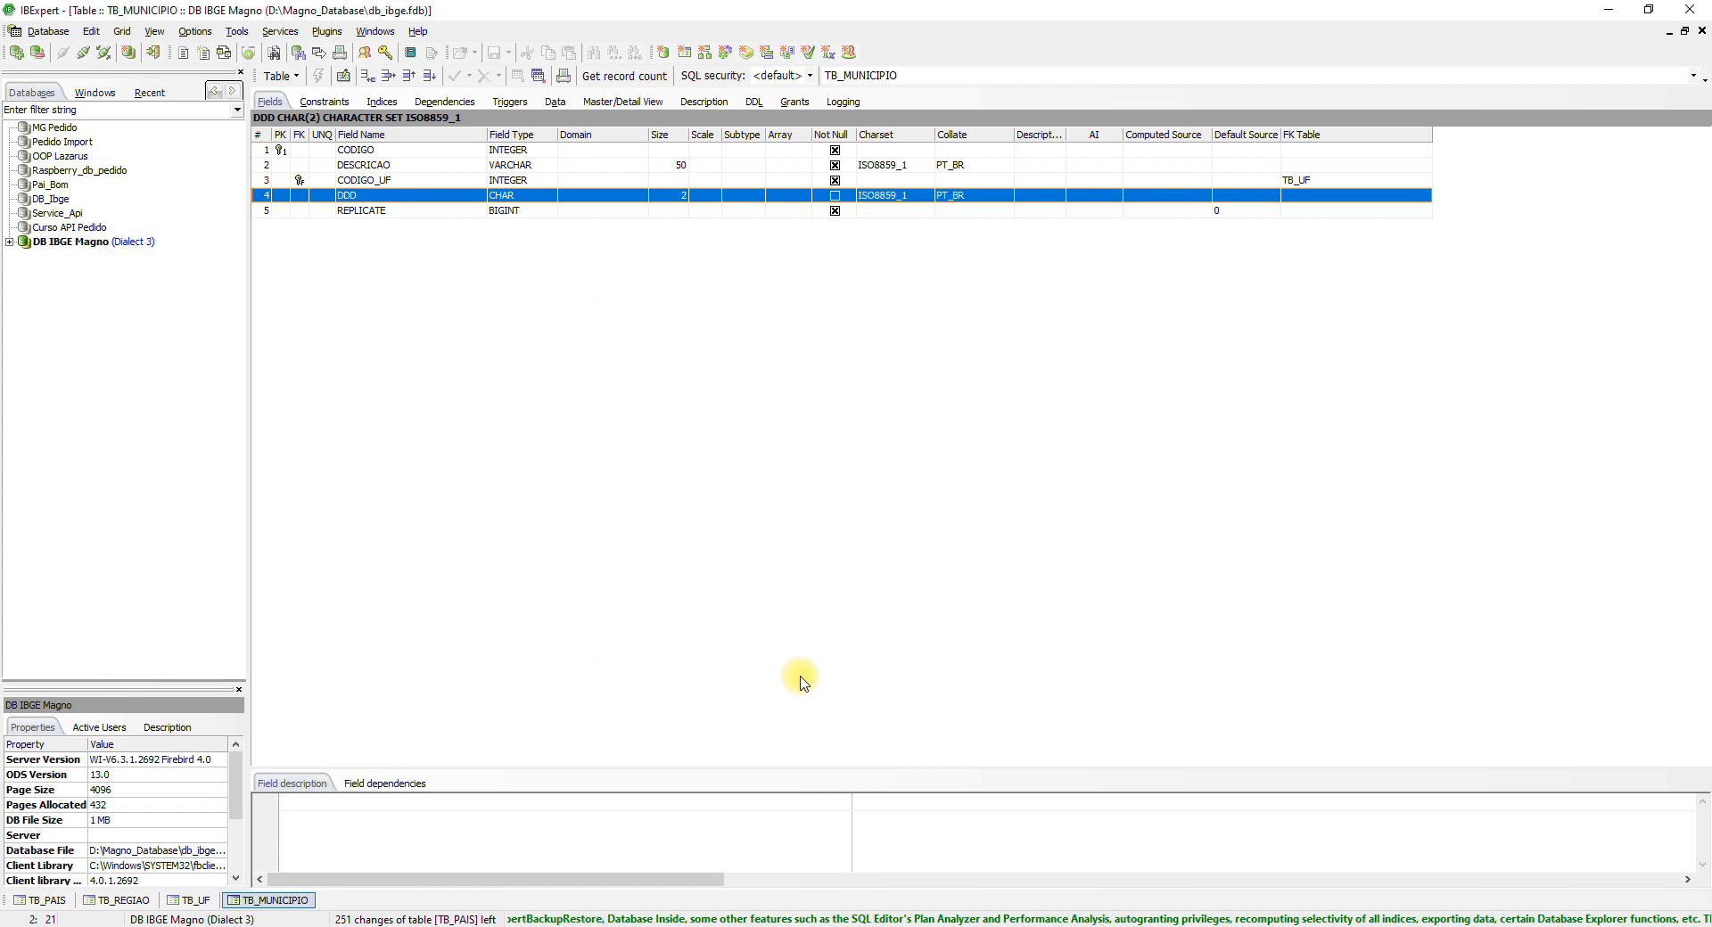
# Step: Register the new database under the alias Import, connect to it and select its Tables node
pyautogui.click(753, 372)
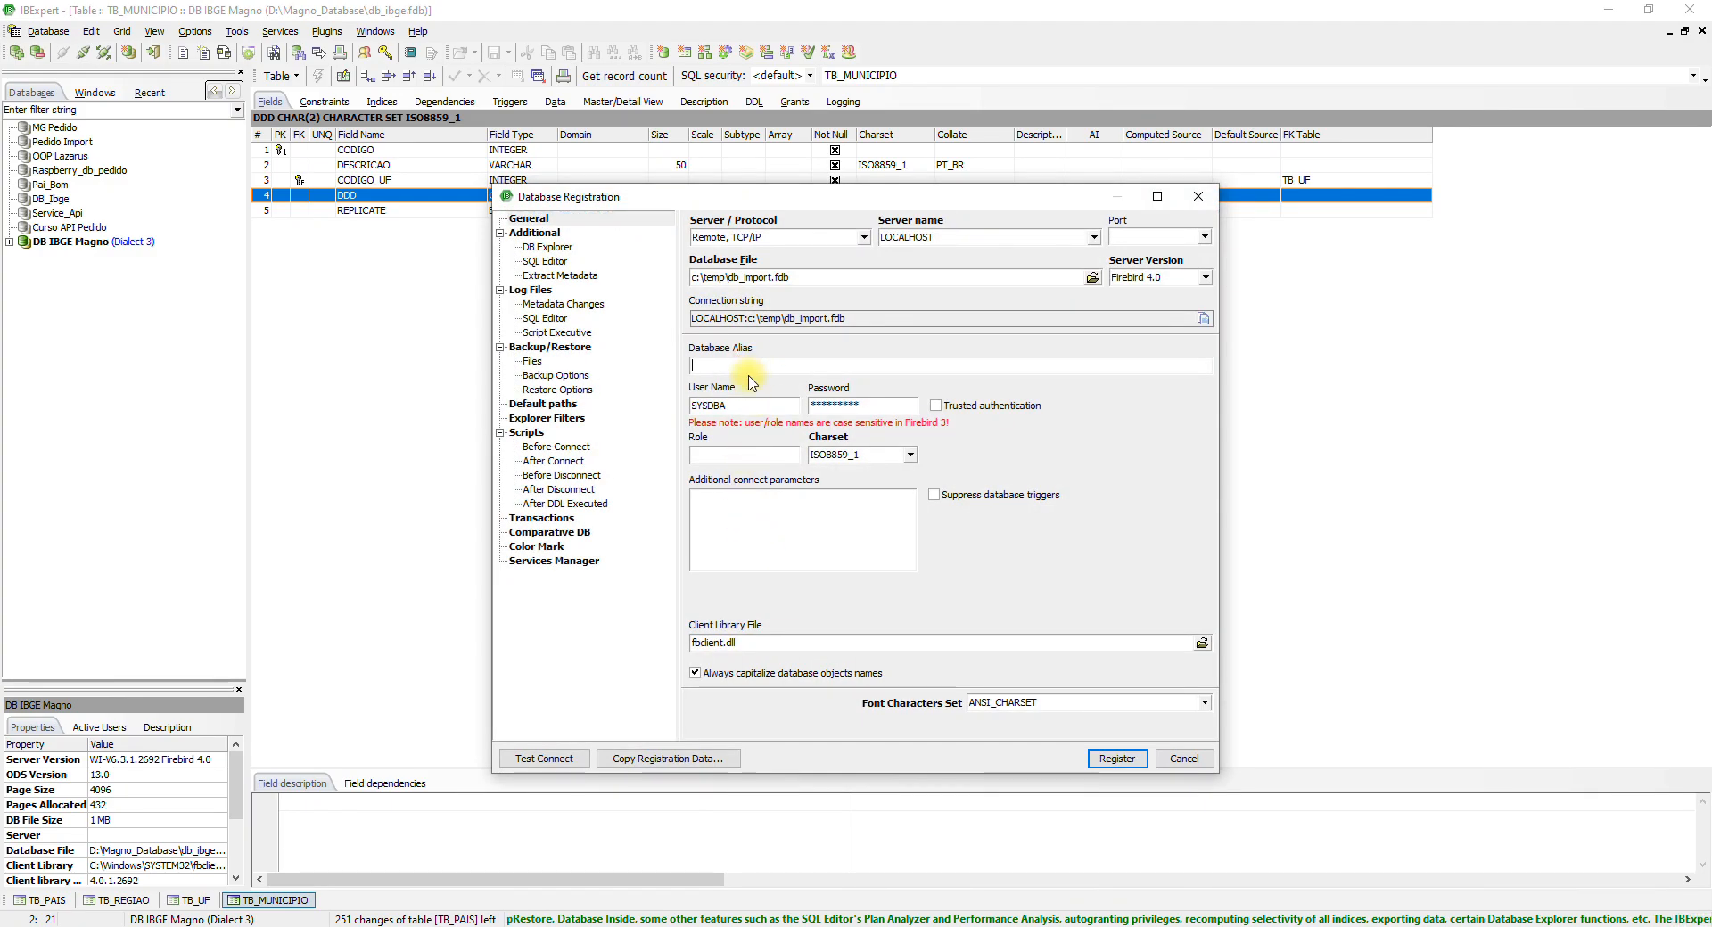
pyautogui.write('Import')
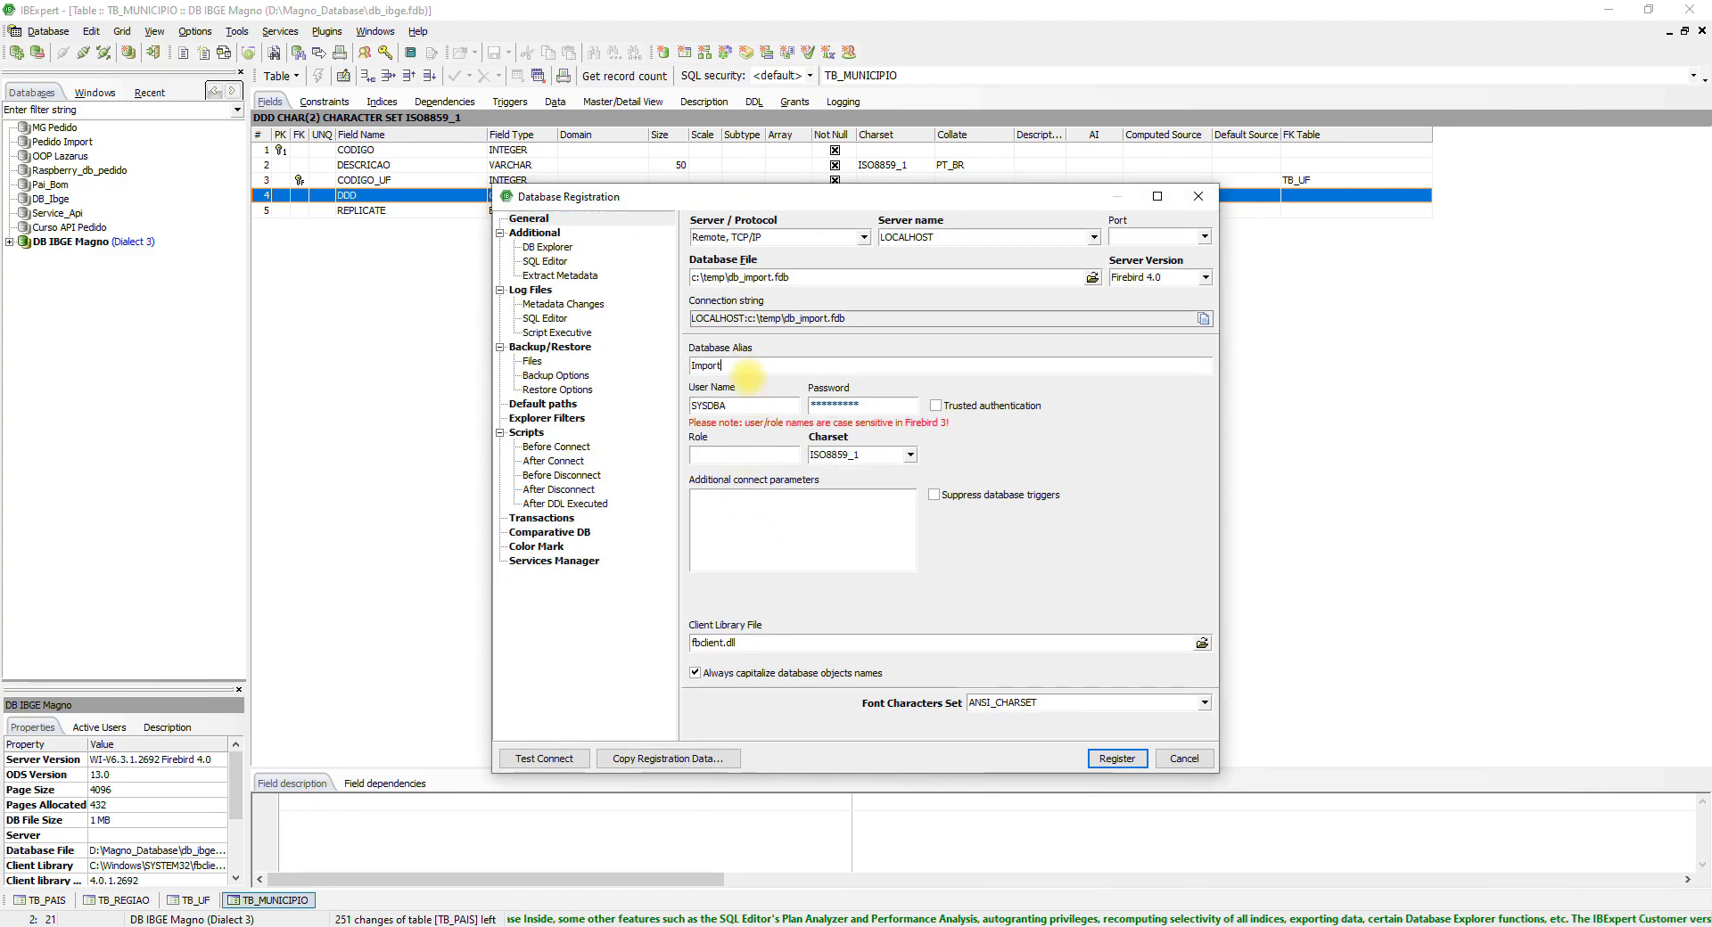
pyautogui.click(1117, 759)
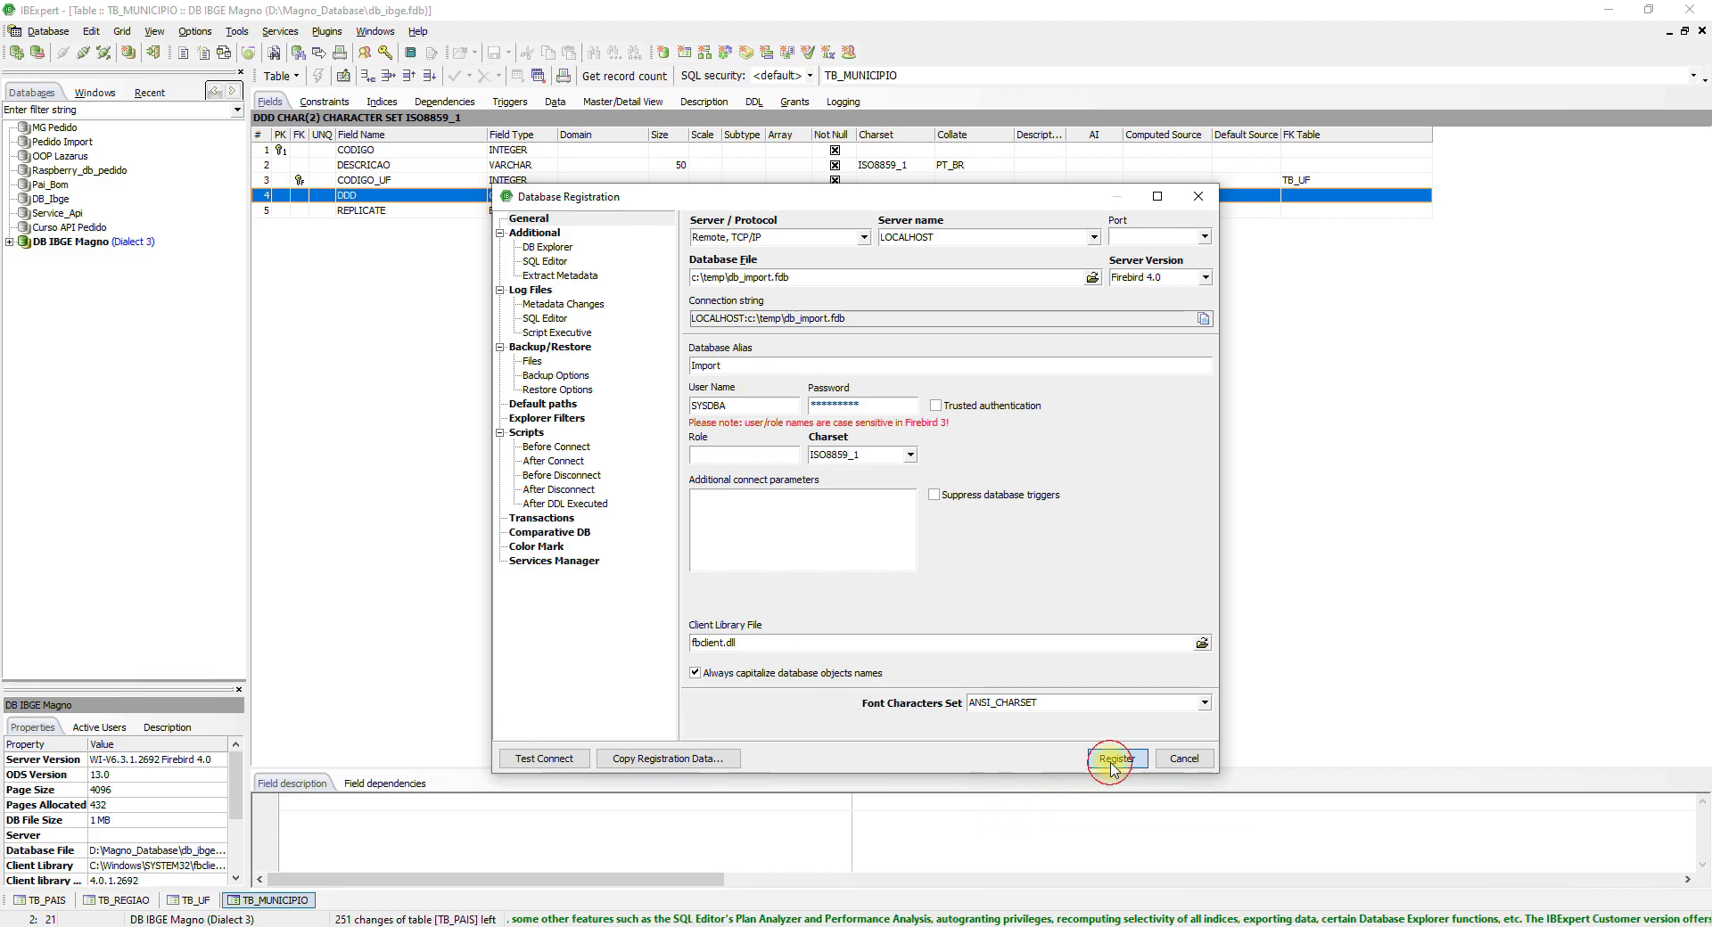
pyautogui.click(48, 259)
pyautogui.doubleClick(47, 260)
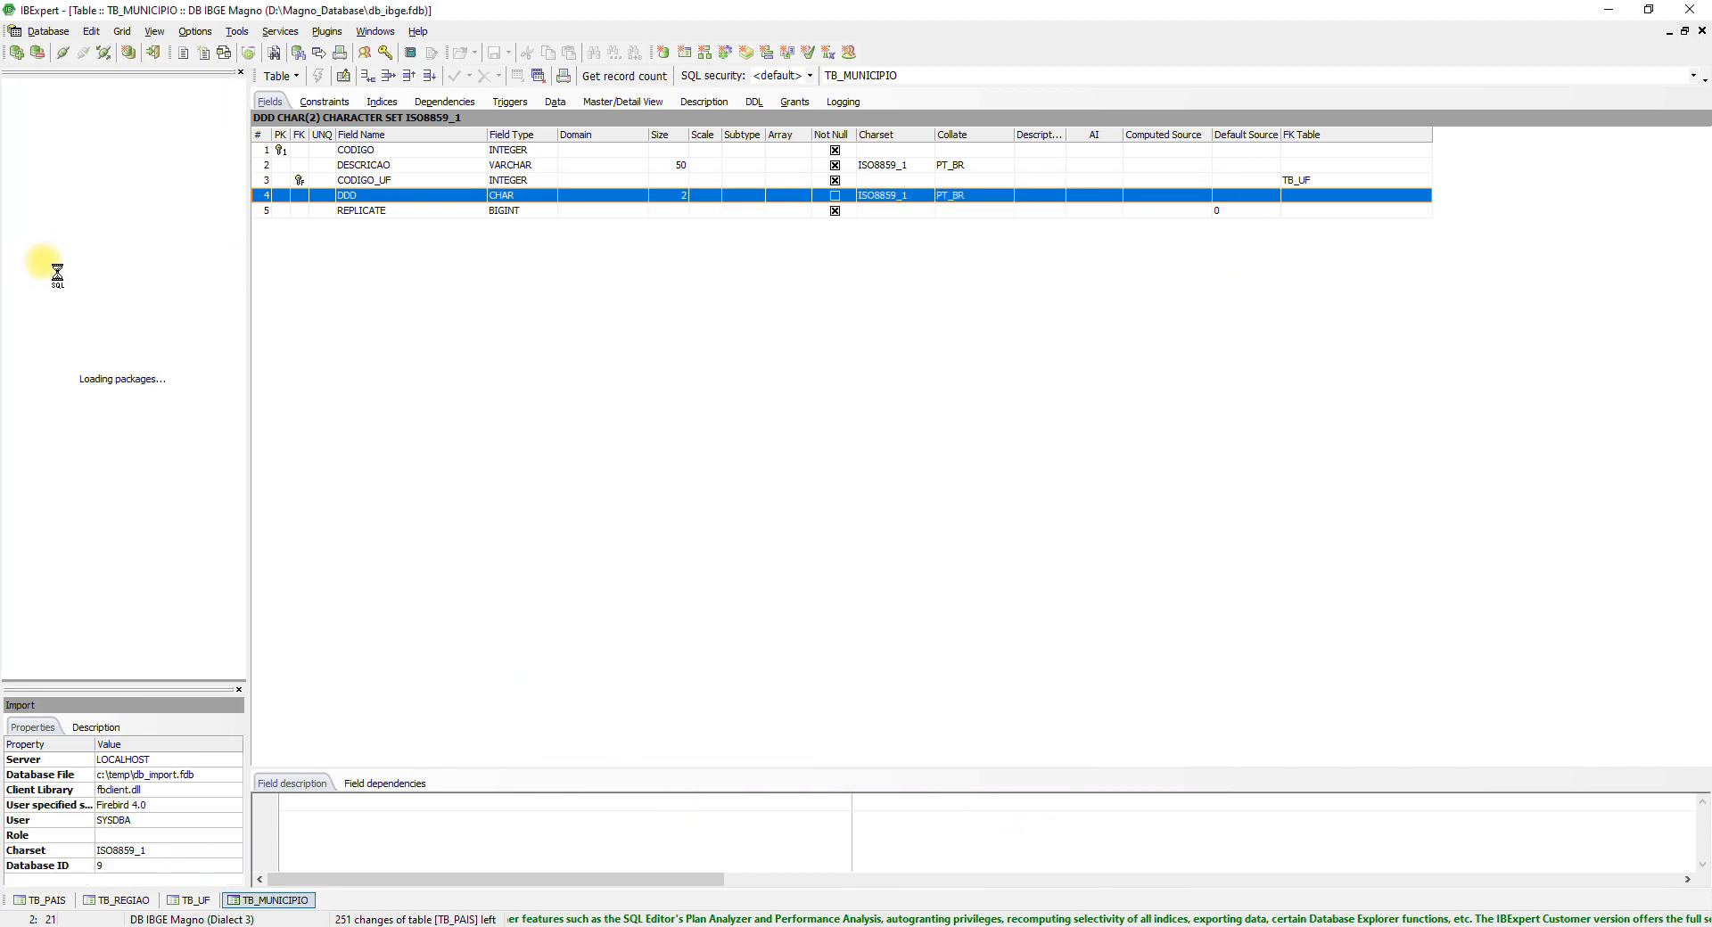
pyautogui.click(38, 285)
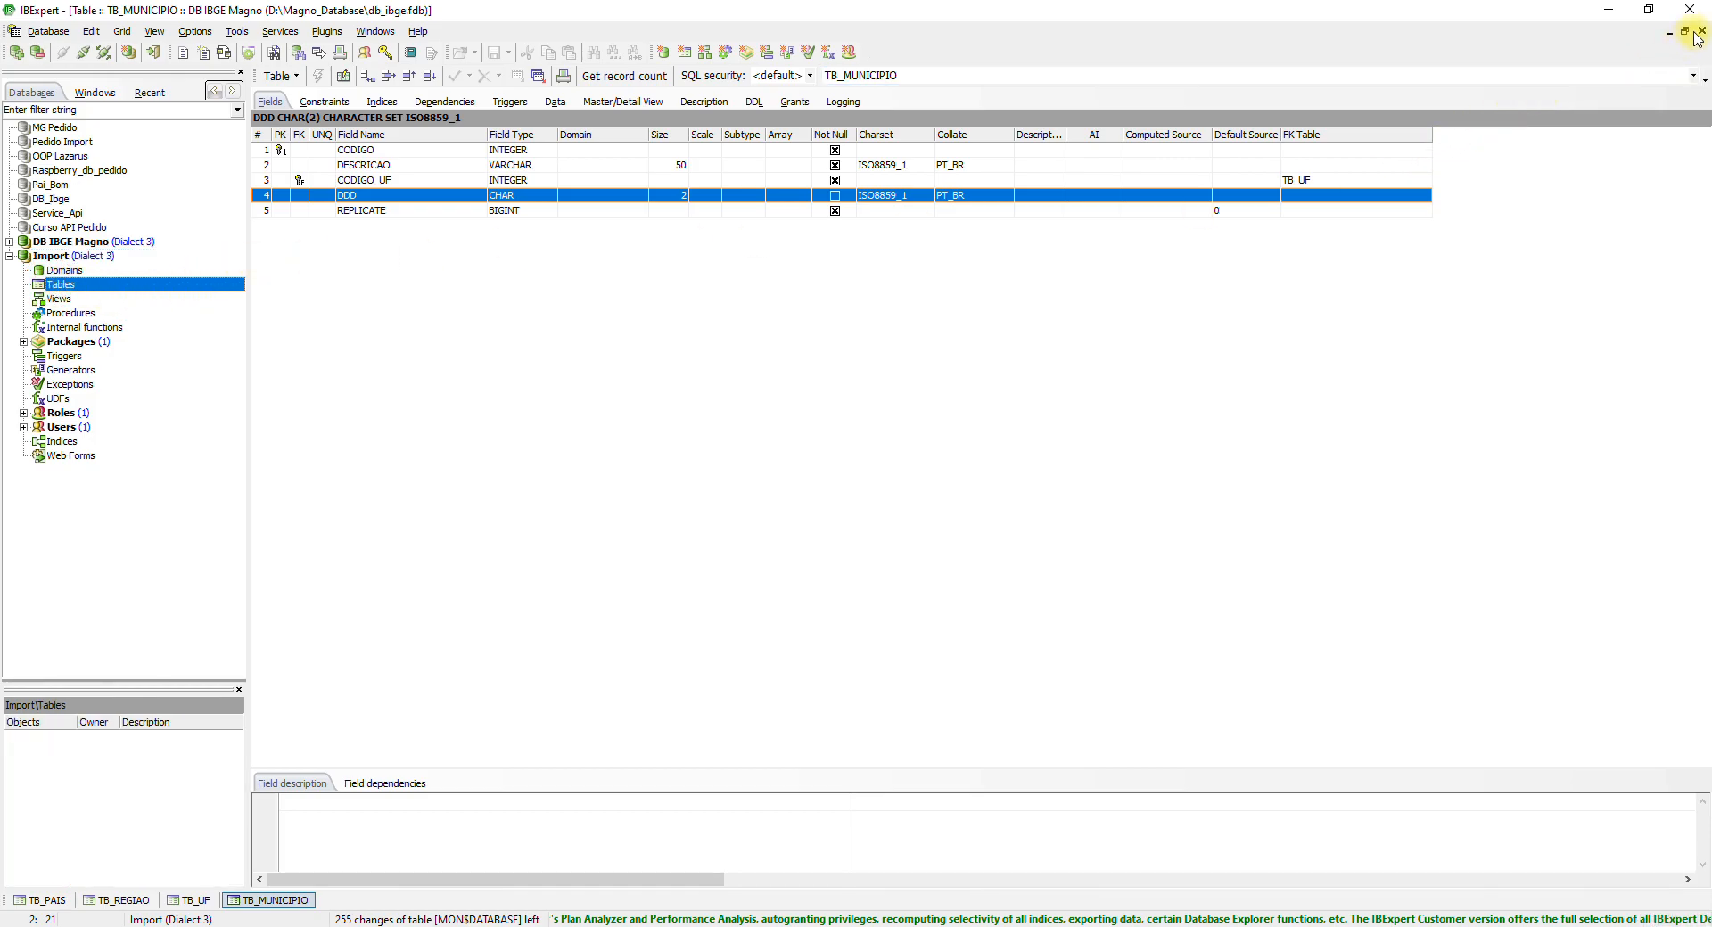
# Step: Close the open TB_MUNICIPIO, TB_UF, TB_REGIAO and TB_PAIS table windows
pyautogui.click(1703, 32)
pyautogui.click(1703, 32)
pyautogui.click(1703, 32)
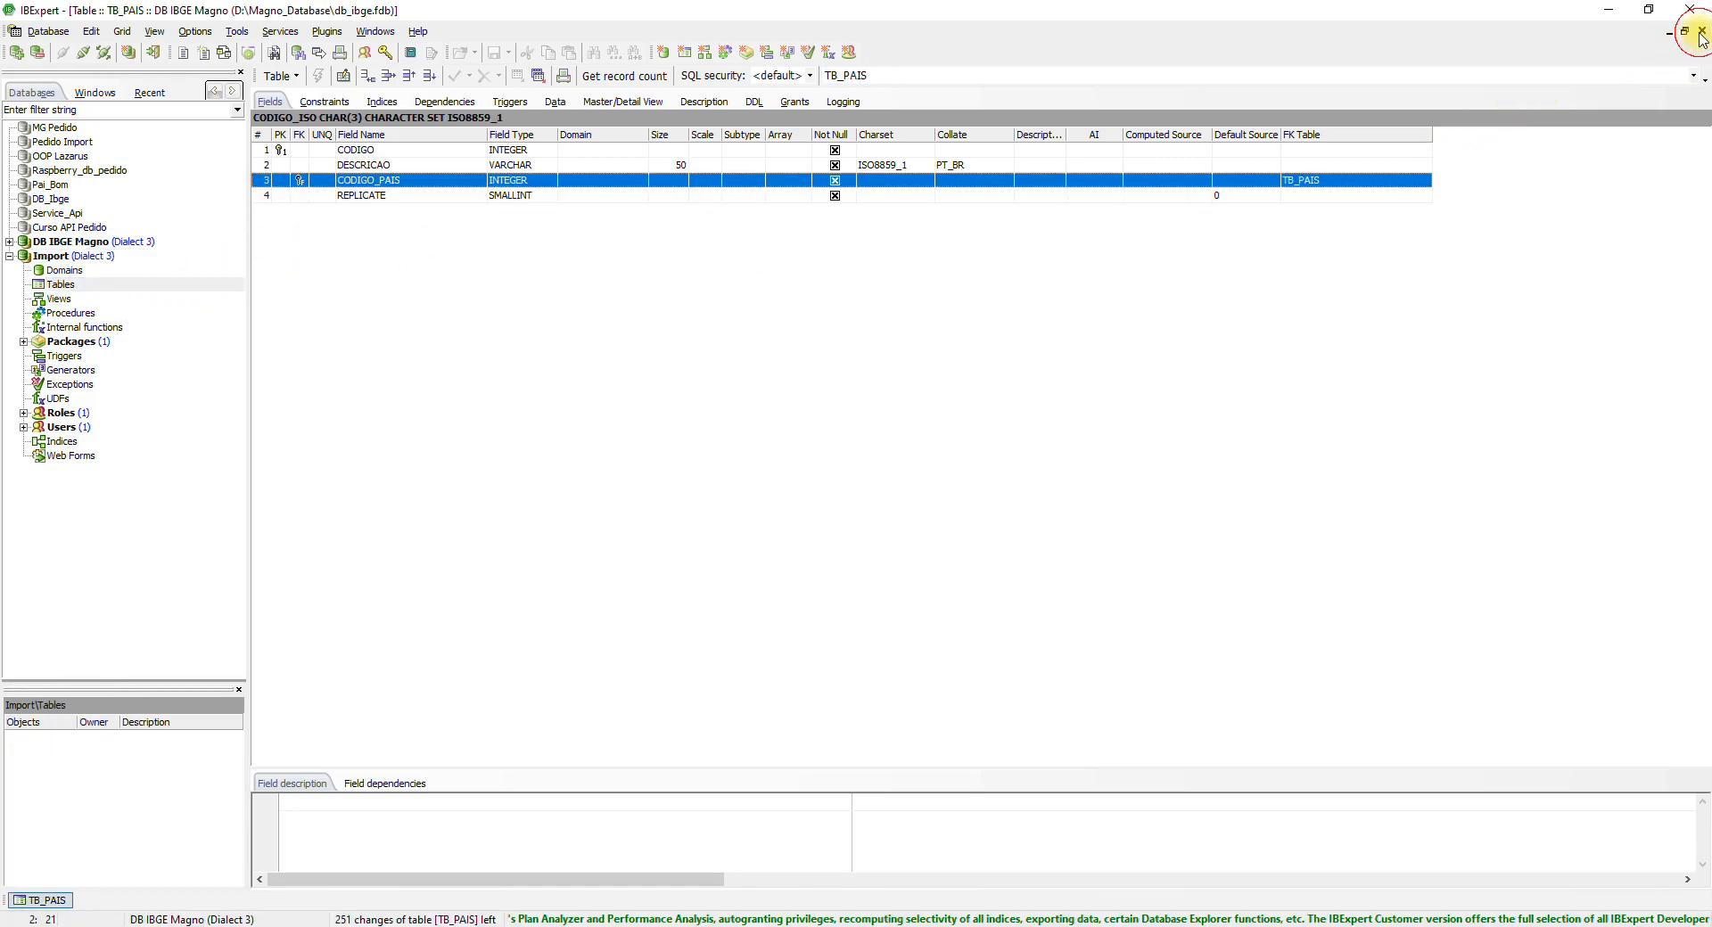
pyautogui.click(1703, 33)
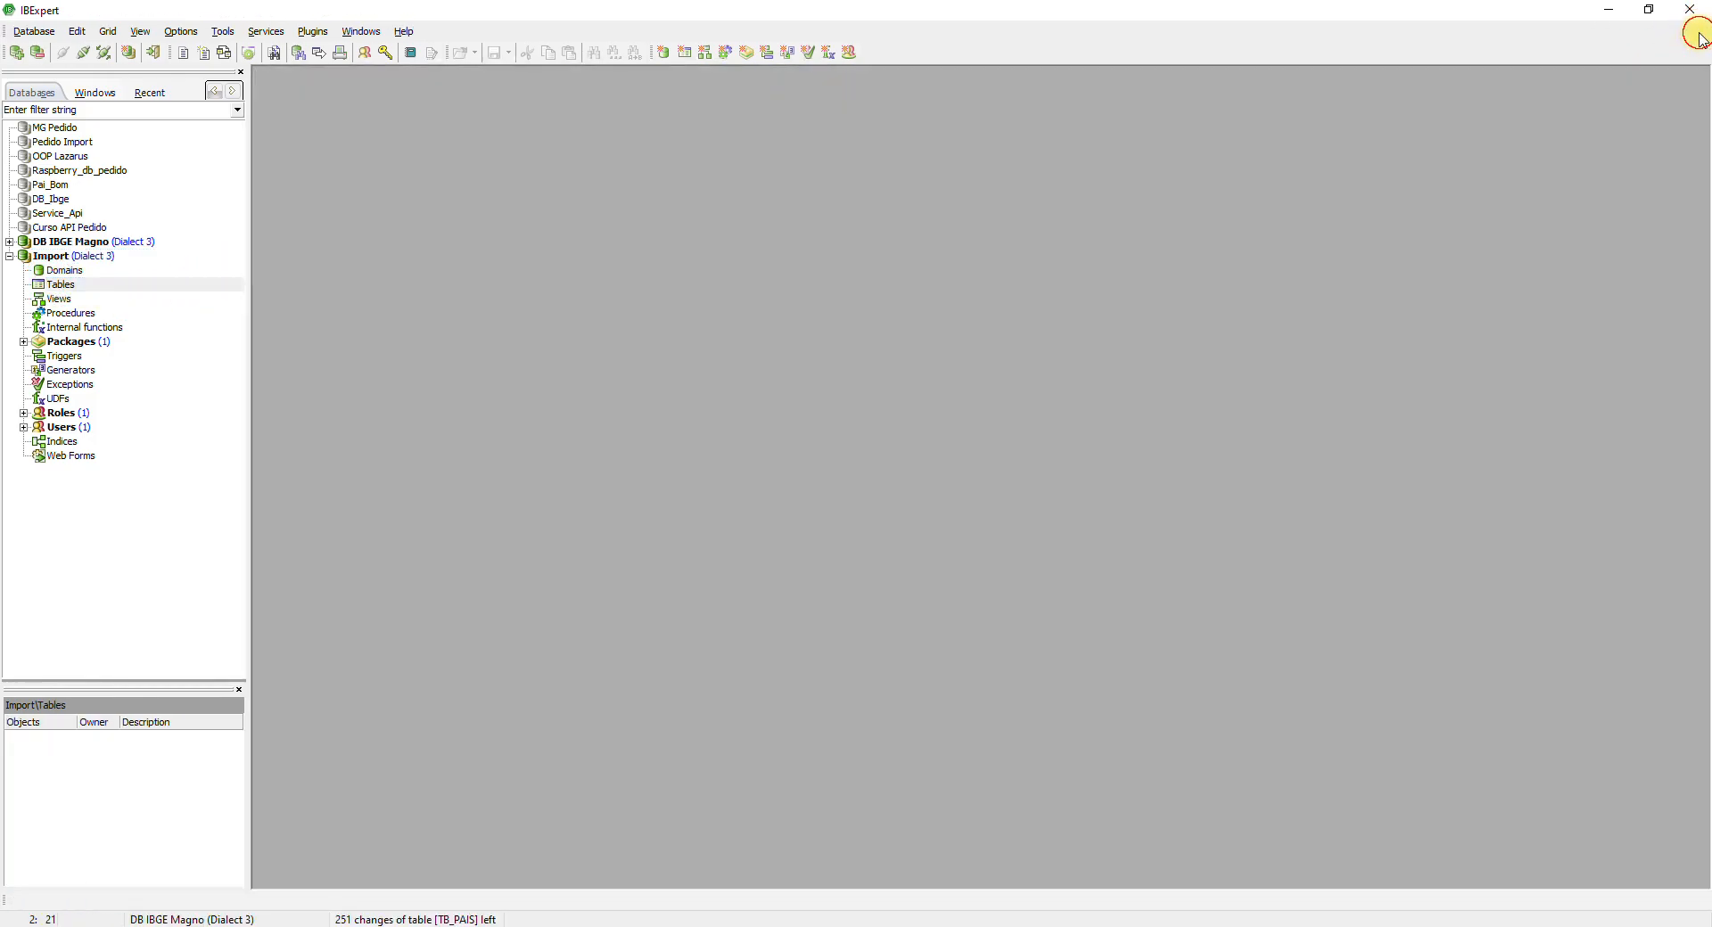
# Step: Open a new SQL editor for the Import database
pyautogui.click(53, 258)
pyautogui.click(58, 284)
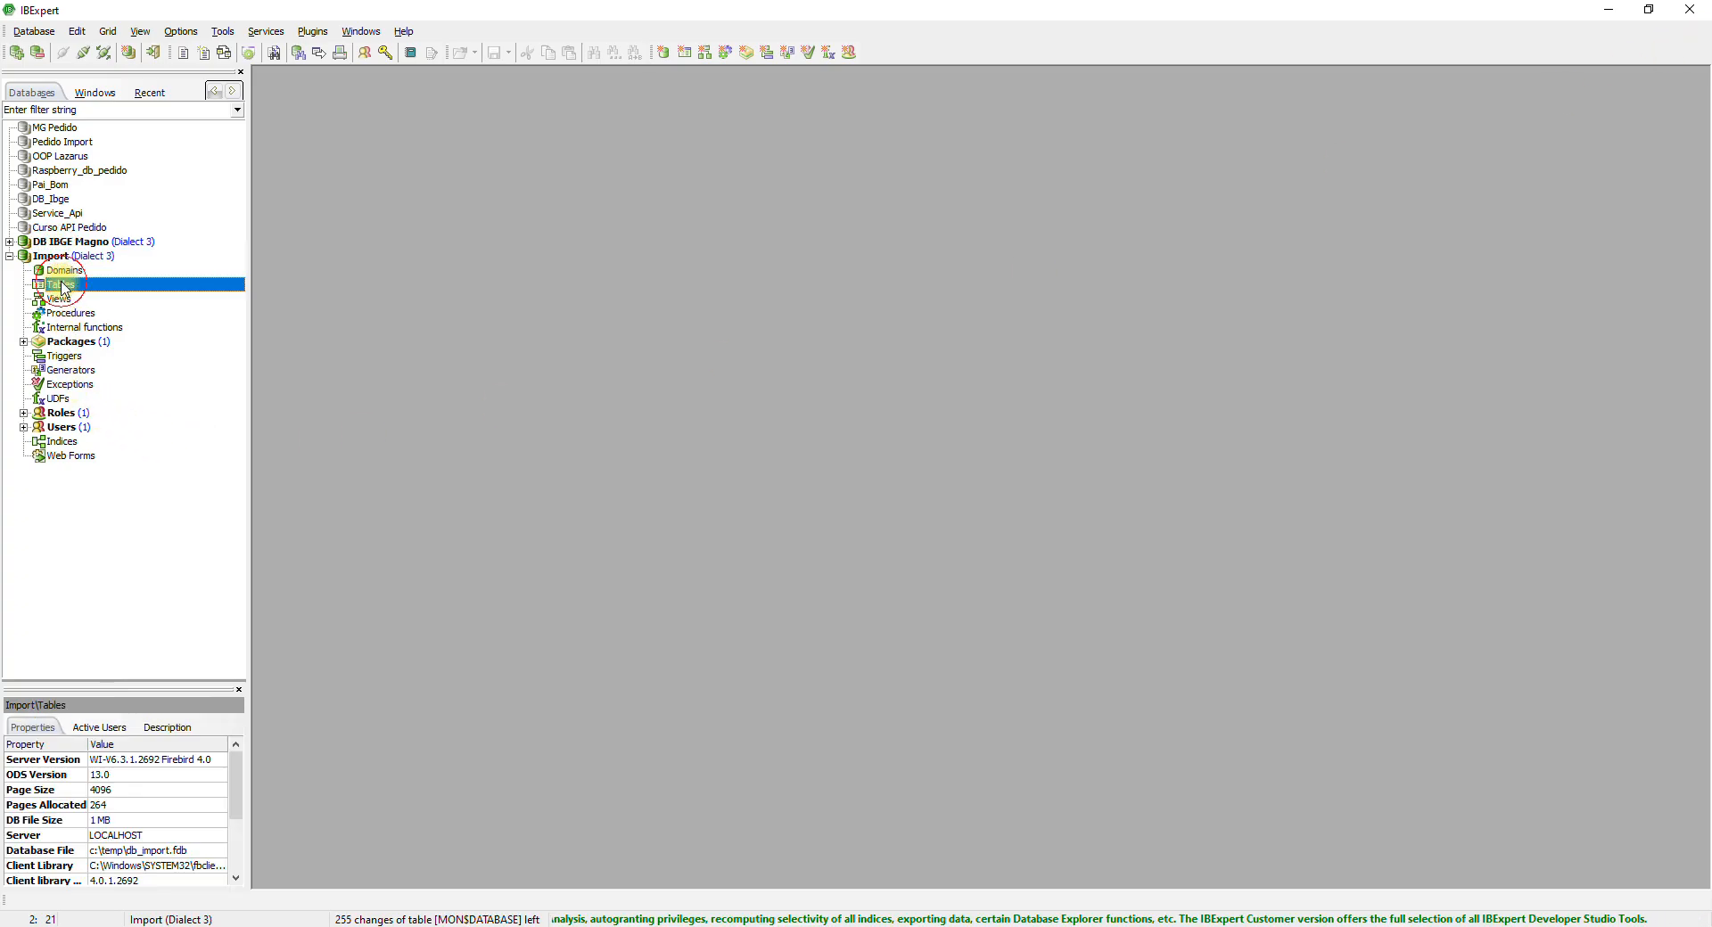
pyautogui.click(184, 52)
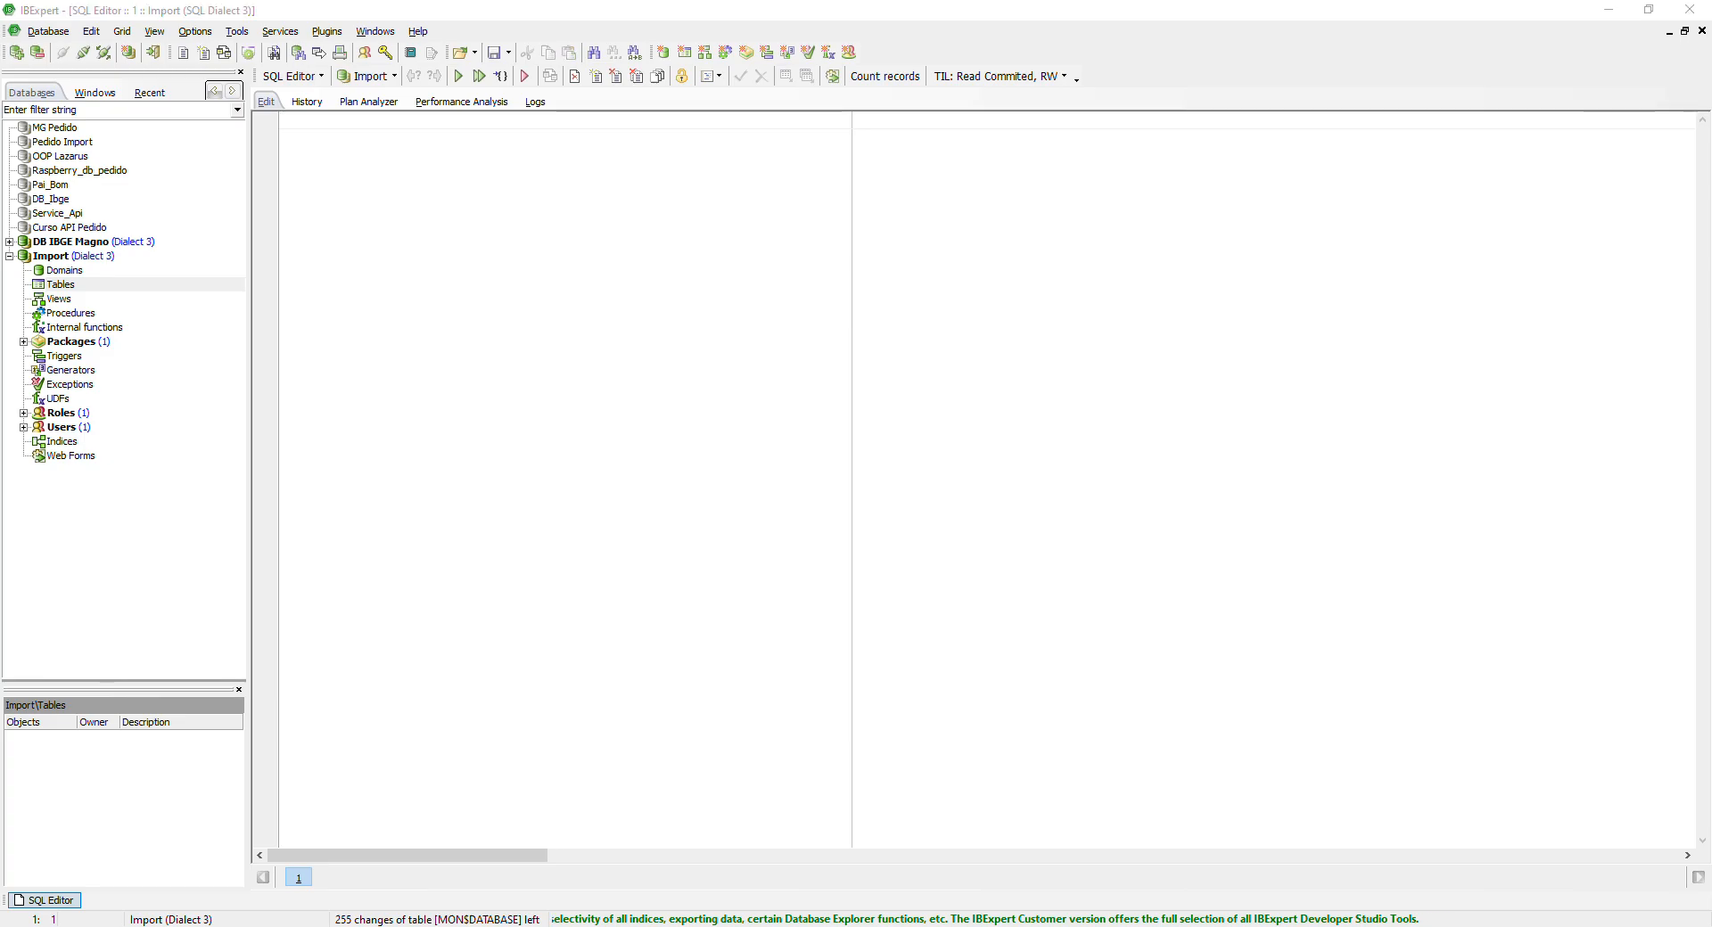
# Step: Switch to File Explorer to fetch the table creation script, and paste the script into the Import SQL editor
pyautogui.hotkey('alt', 'Tab')
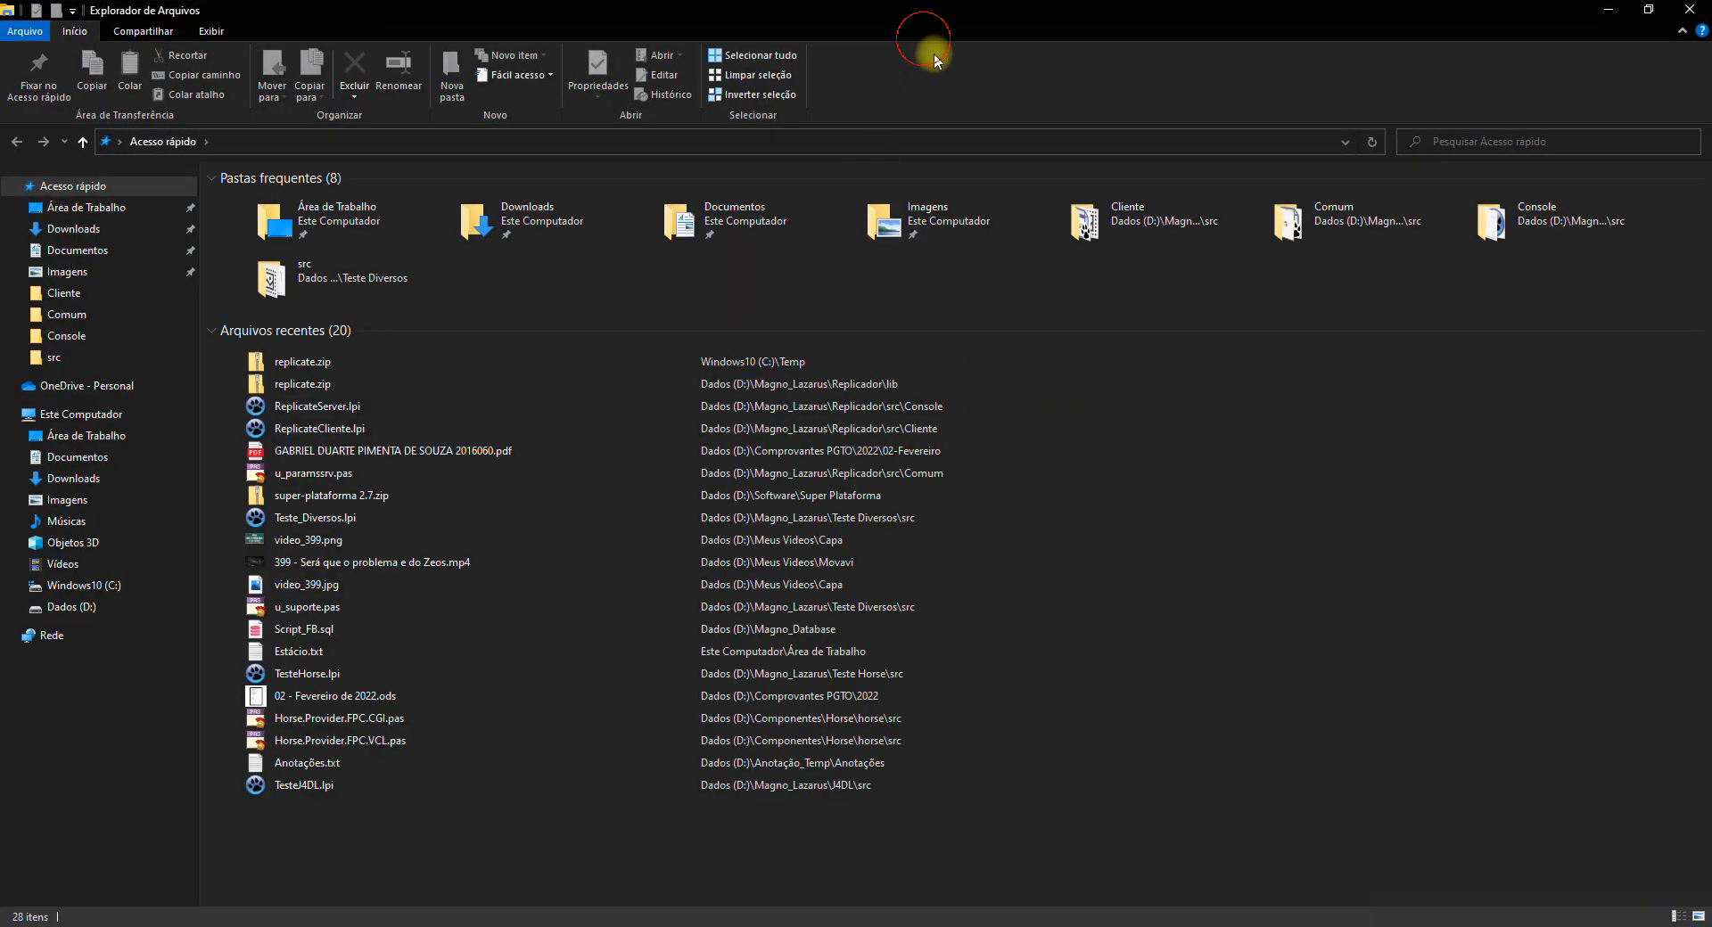
pyautogui.moveTo(902, 12); pyautogui.dragTo(1711, 89)
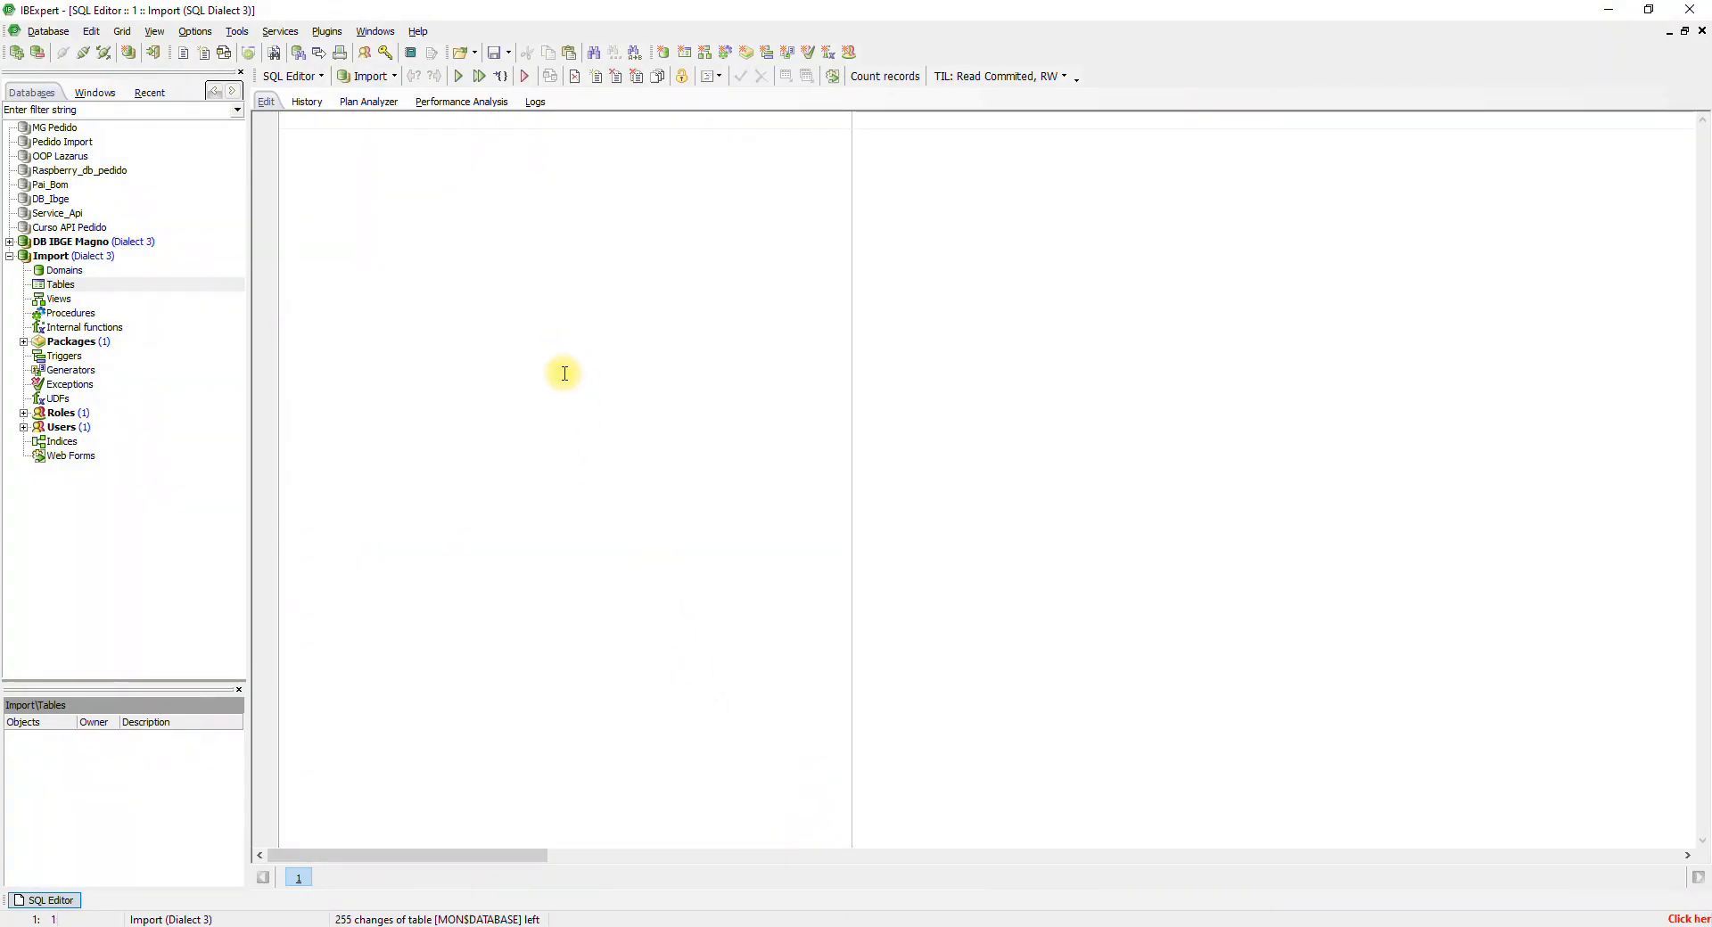
pyautogui.hotkey('ctrl', 'v')
# Step: Select and execute only the create table tb_pais statement of the script
pyautogui.hotkey('ctrl', 'Home')
pyautogui.hotkey('shift', 'Down')
pyautogui.hotkey('shift', 'Down')
pyautogui.hotkey('shift', 'Down')
pyautogui.hotkey('shift', 'Down')
pyautogui.hotkey('shift', 'Down')
pyautogui.hotkey('shift', 'Down')
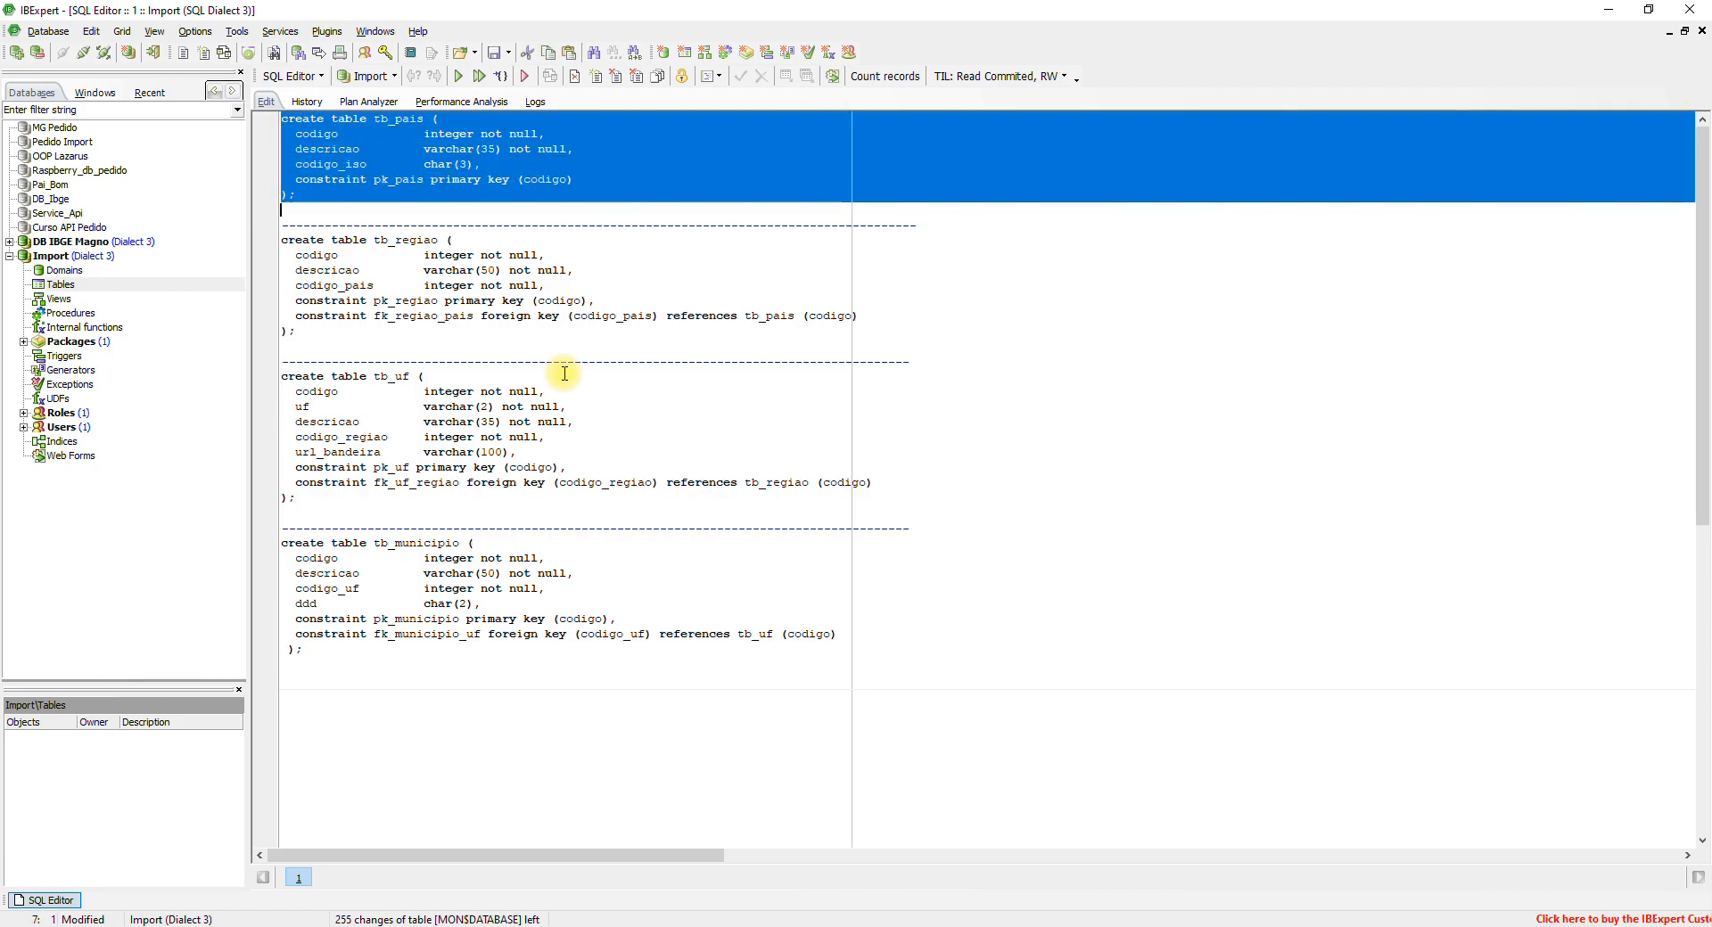
pyautogui.click(458, 76)
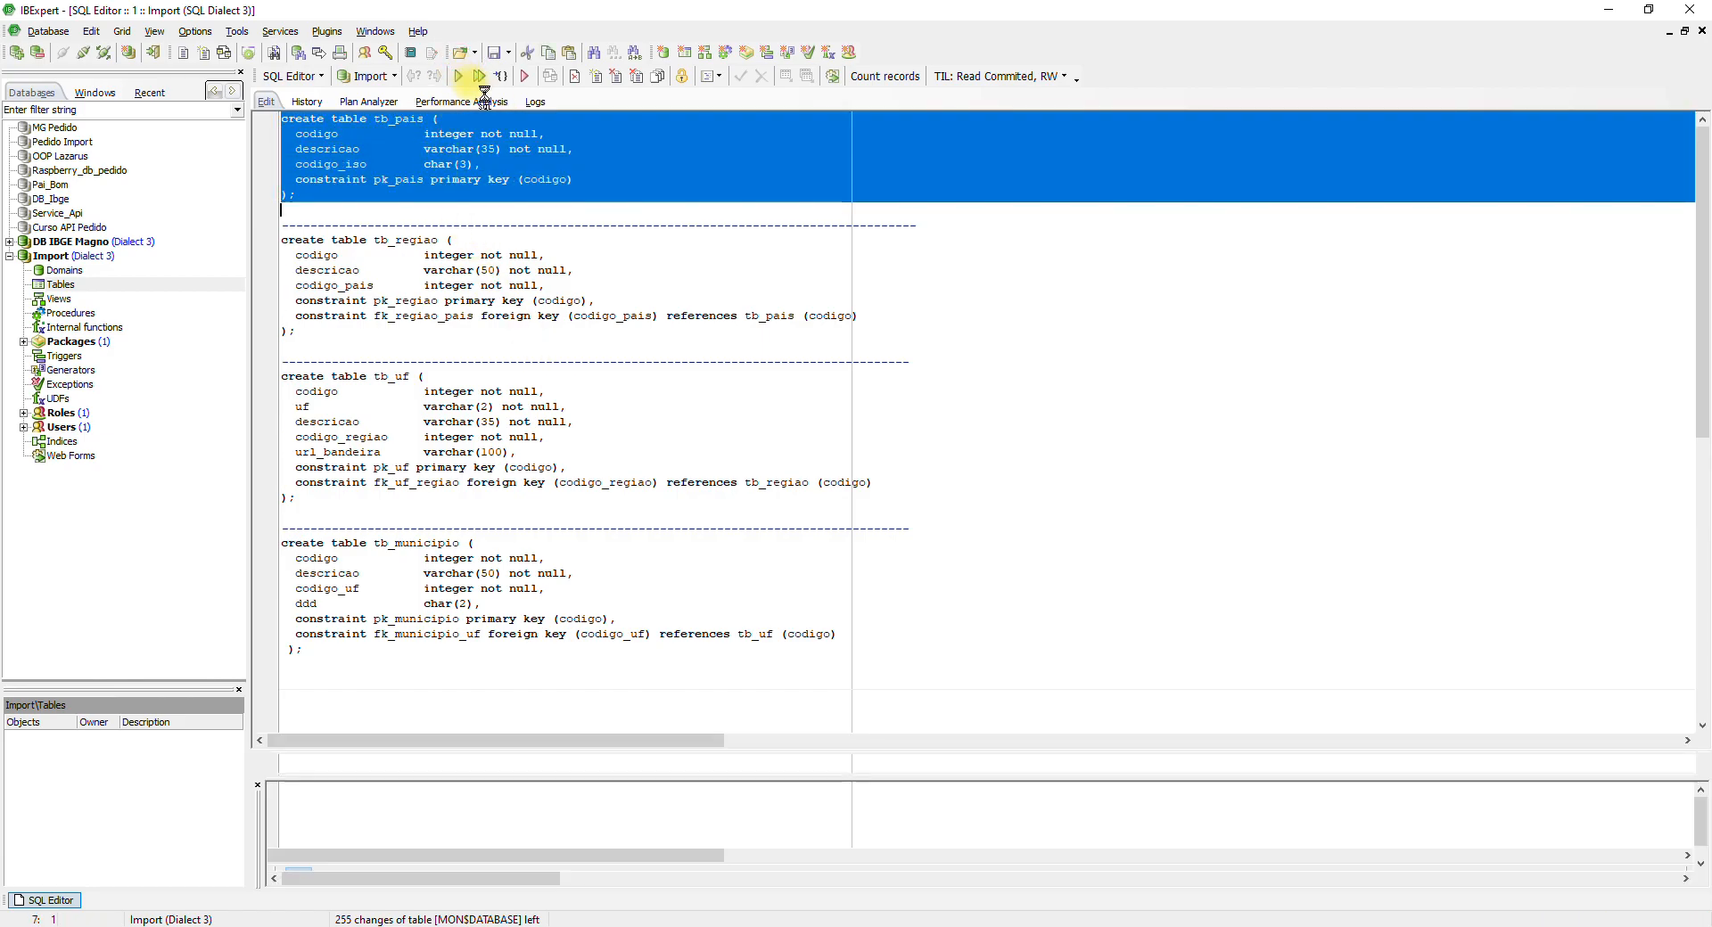
# Step: Select and execute only the create table tb_regiao statement of the script
pyautogui.click(469, 212)
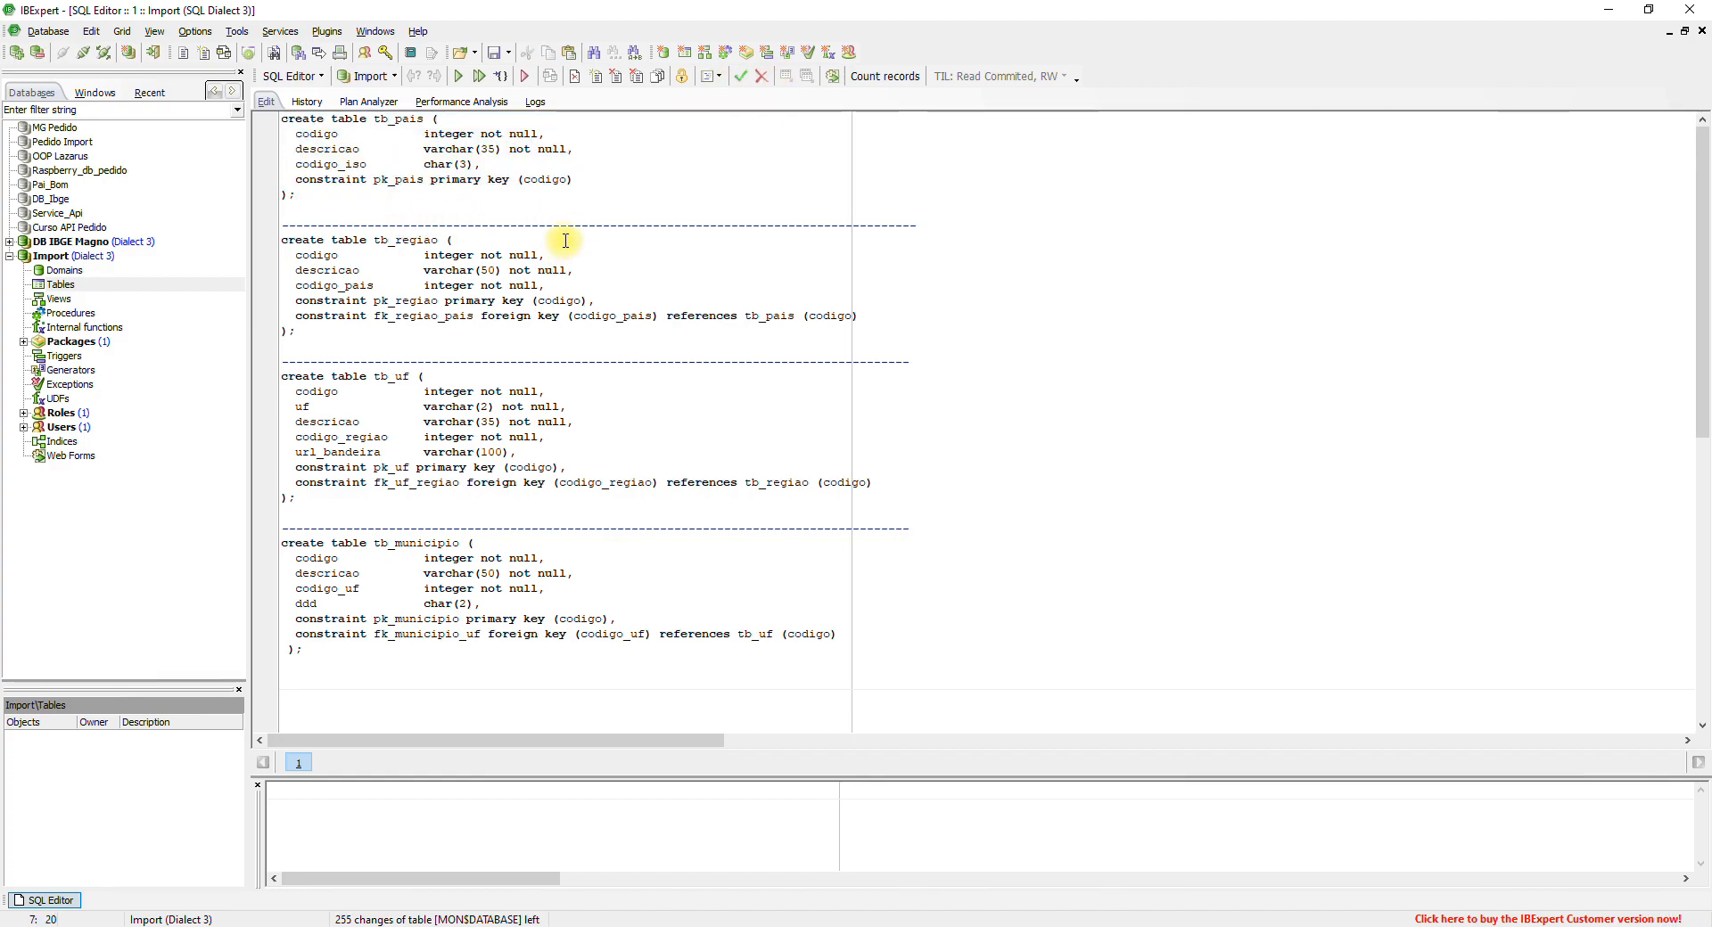
pyautogui.press('Down')
pyautogui.press('Down')
pyautogui.press('Home')
pyautogui.hotkey('shift', 'Down')
pyautogui.hotkey('shift', 'Down')
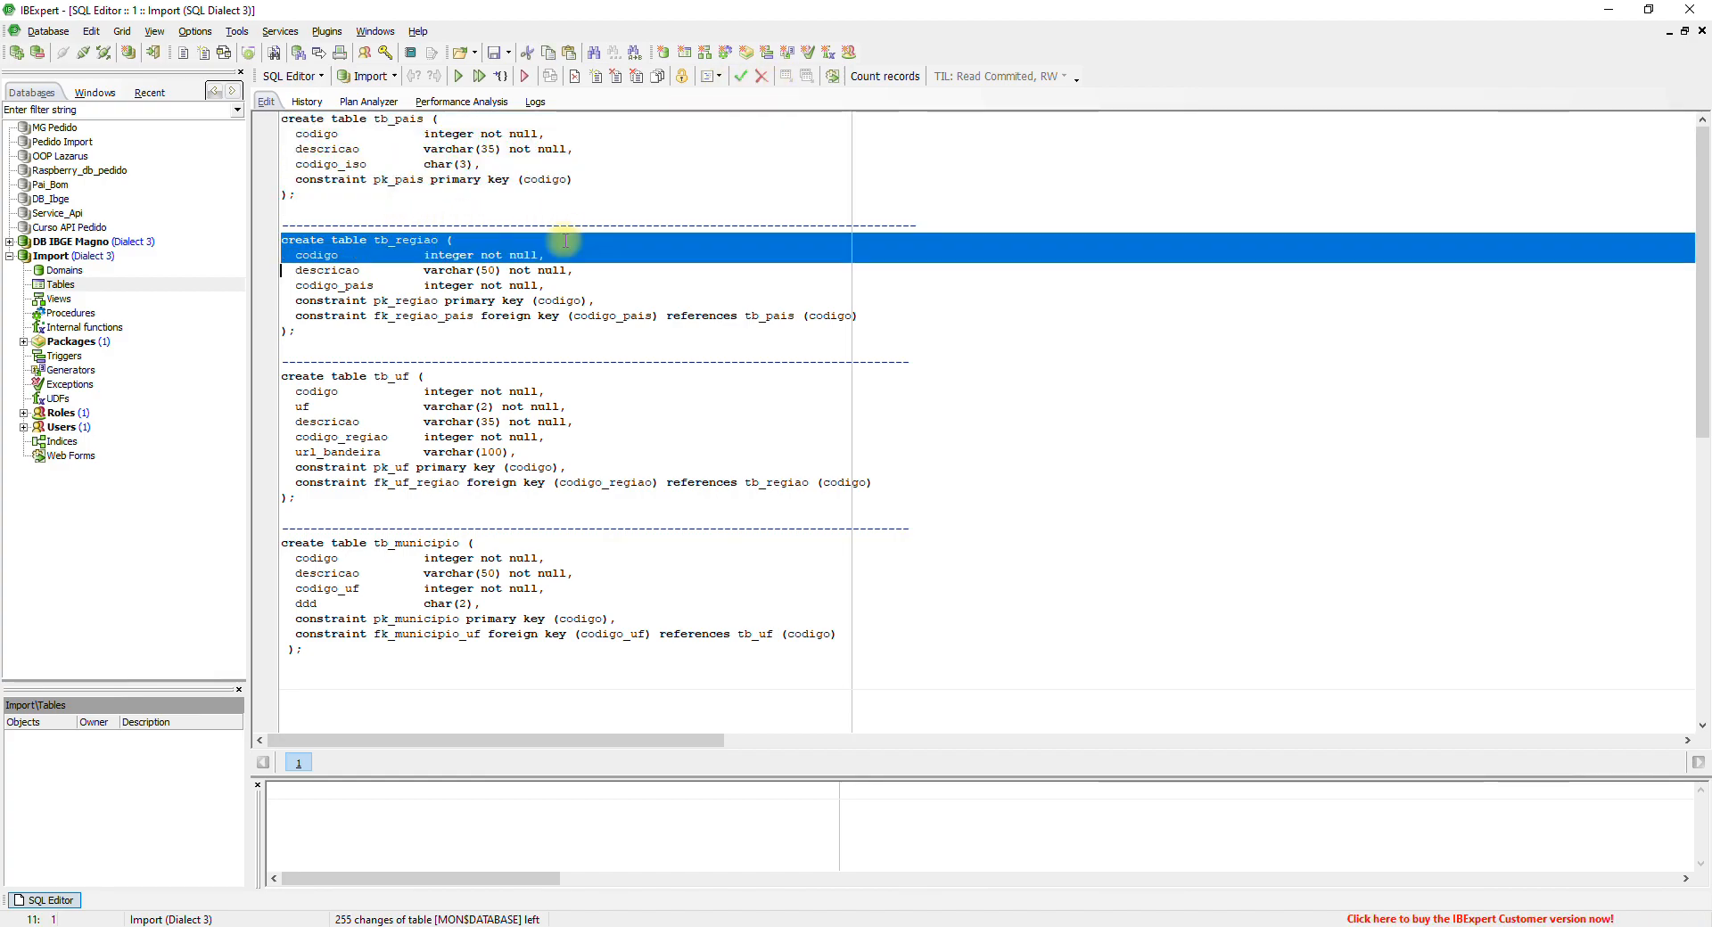
pyautogui.hotkey('shift', 'Down')
pyautogui.hotkey('shift', 'Down')
pyautogui.hotkey('shift', 'Down')
pyautogui.hotkey('shift', 'Down')
pyautogui.hotkey('shift', 'Down')
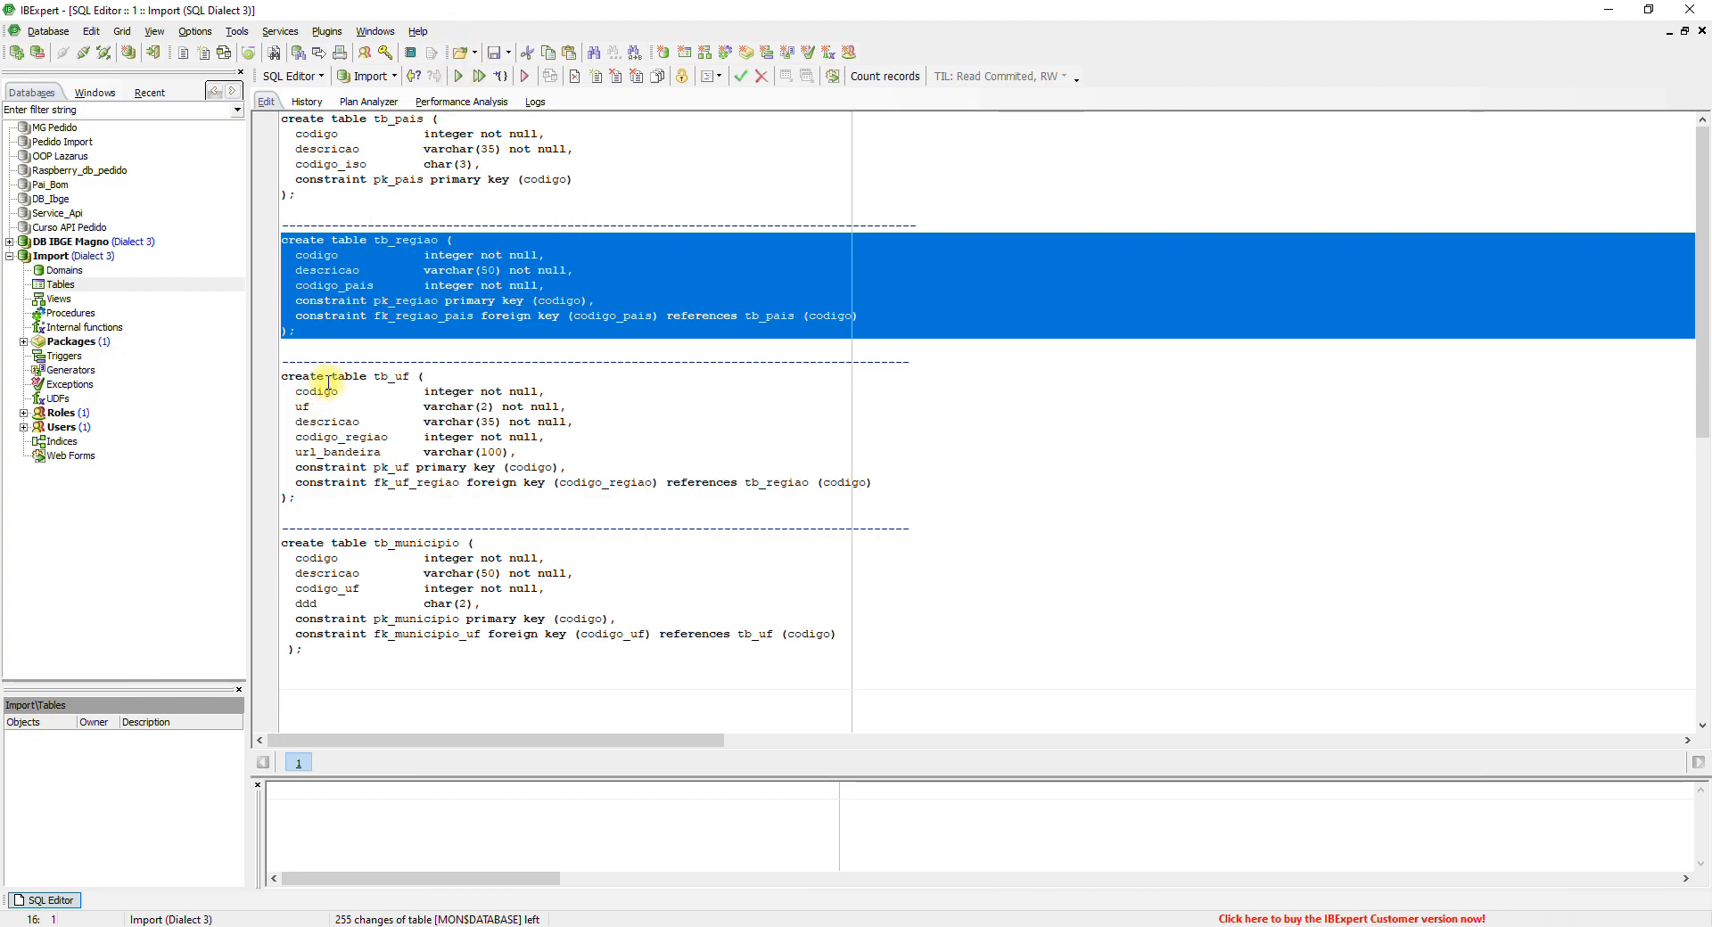
# Step: Select and execute only the create table tb_uf statement of the script
pyautogui.click(485, 361)
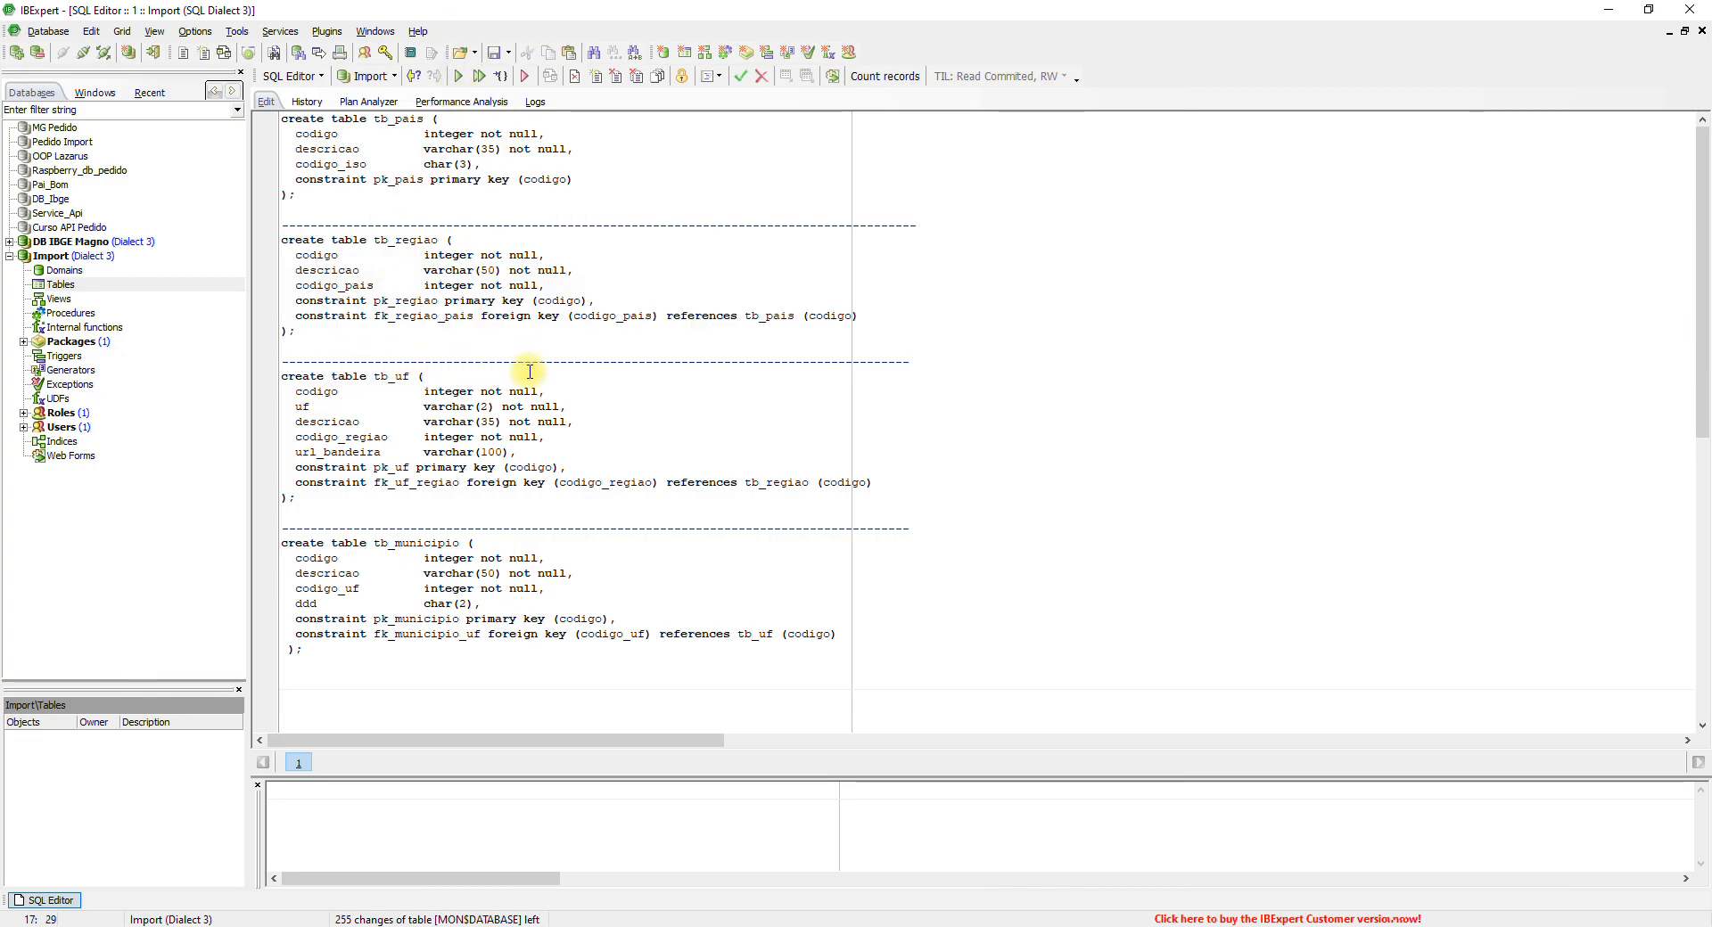
pyautogui.press('Down')
pyautogui.press('Home')
pyautogui.hotkey('shift', 'Down')
pyautogui.hotkey('shift', 'Down')
pyautogui.hotkey('shift', 'Down')
pyautogui.hotkey('shift', 'Down')
pyautogui.hotkey('shift', 'Down')
pyautogui.hotkey('shift', 'Down')
pyautogui.hotkey('shift', 'Down')
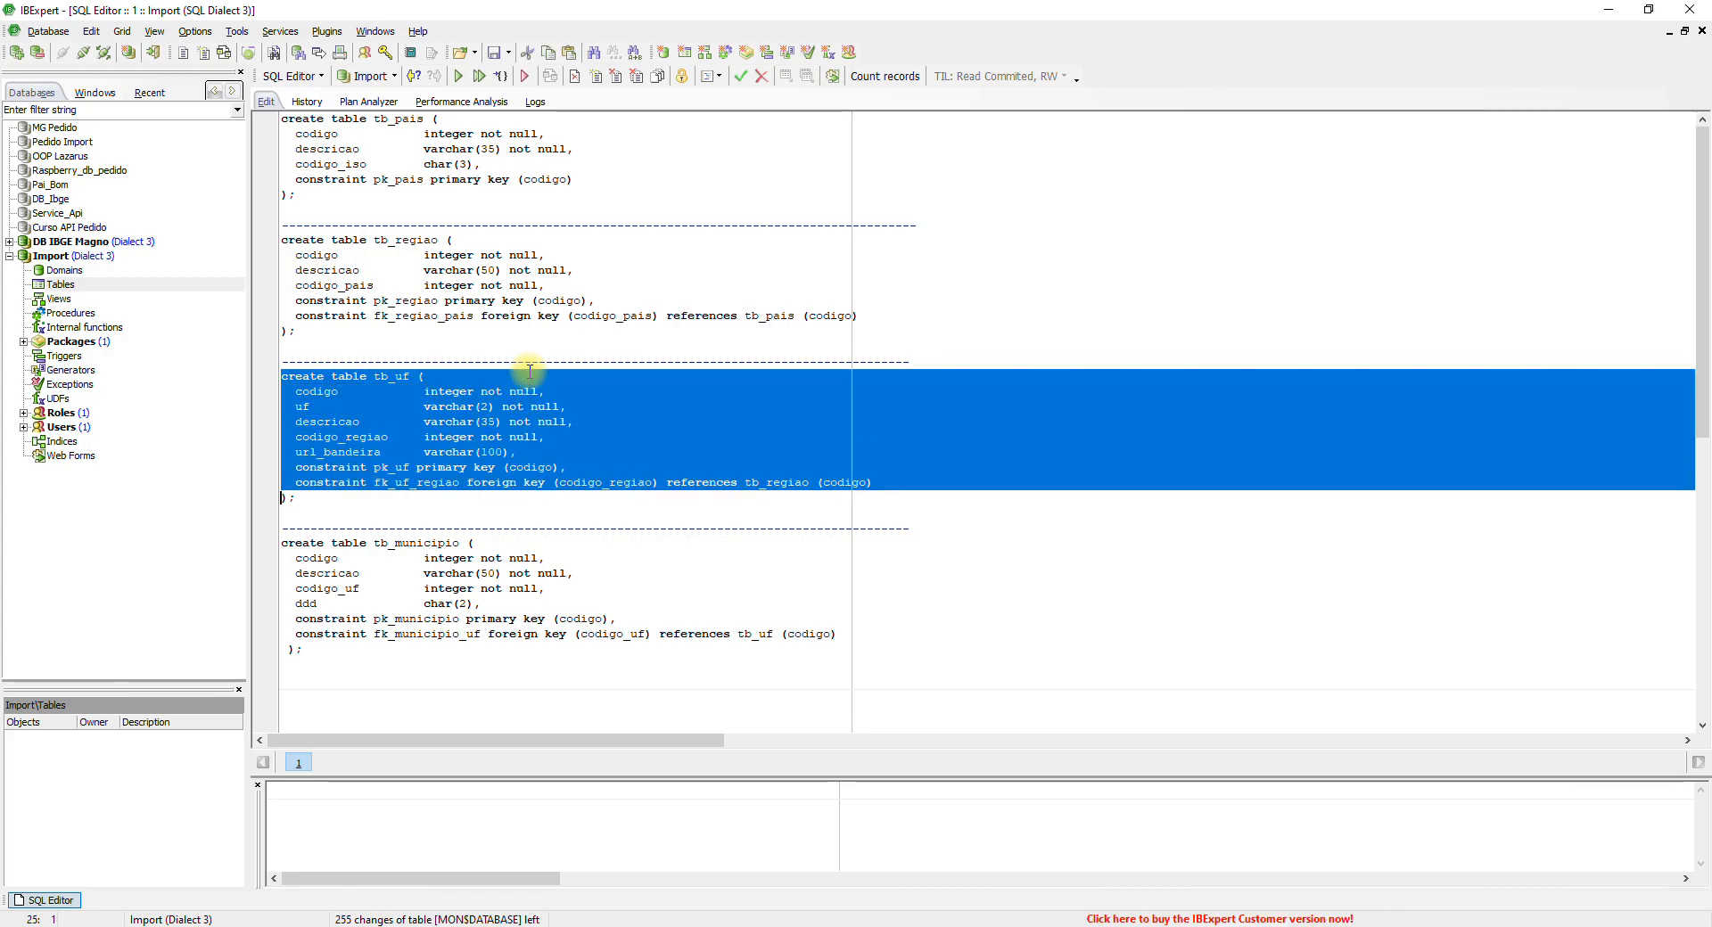
pyautogui.hotkey('shift', 'Down')
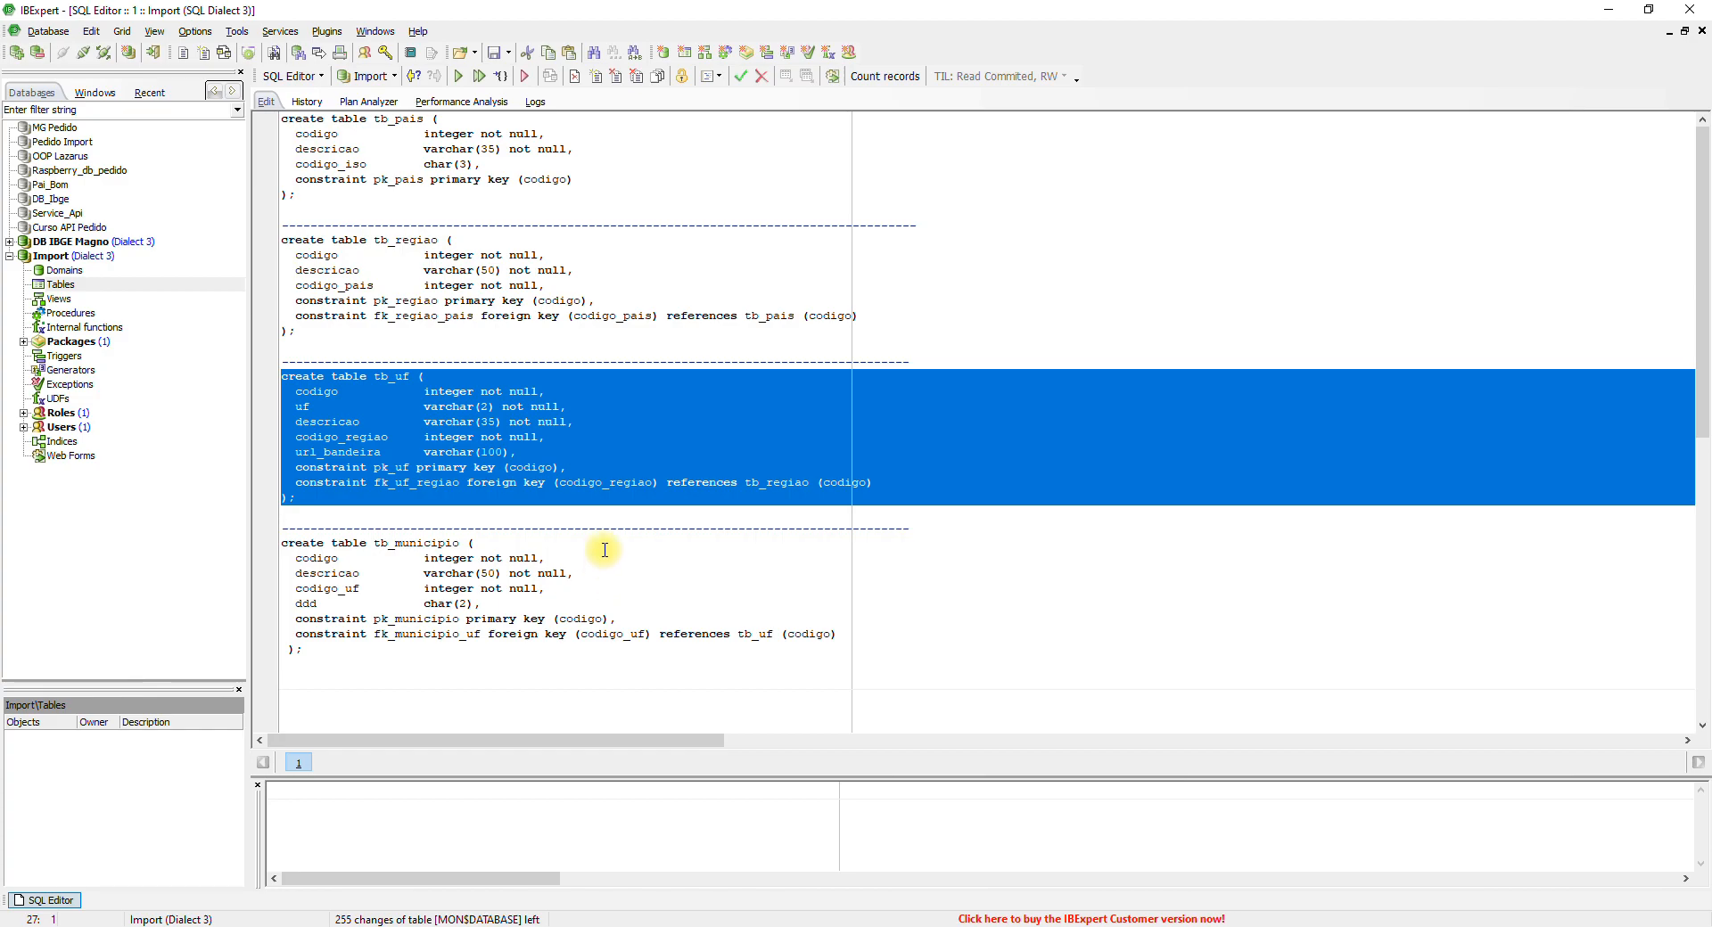
# Step: Select and execute only the create table tb_municipio statement of the script
pyautogui.press('Down')
pyautogui.press('Down')
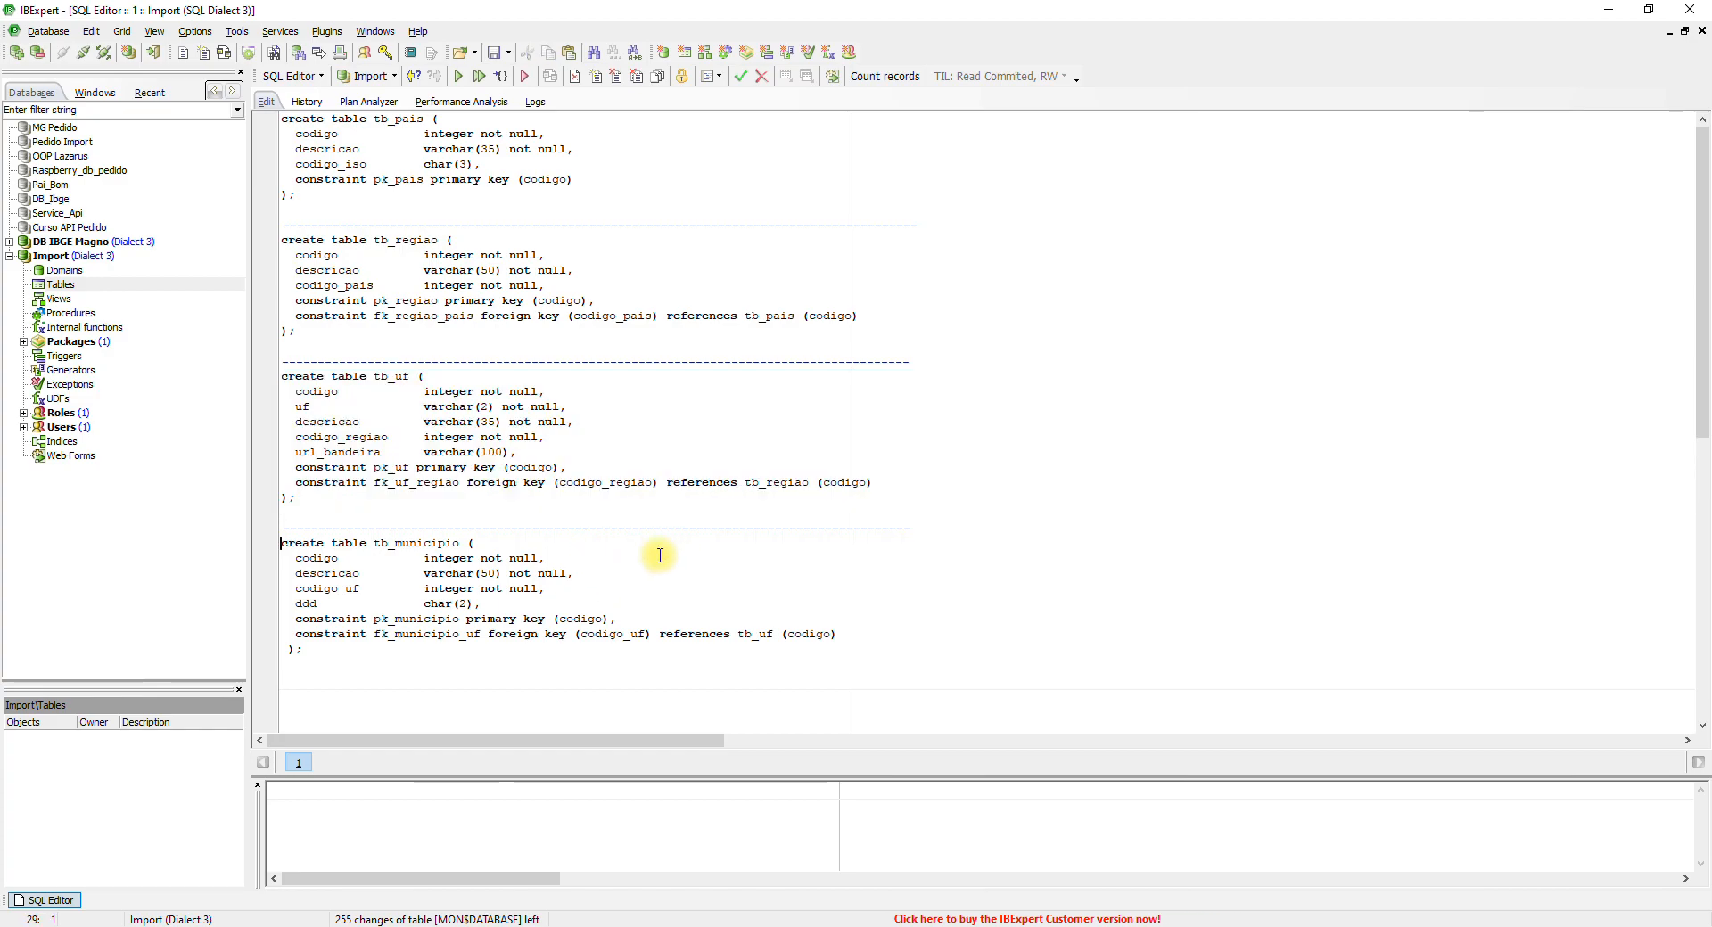
pyautogui.hotkey('shift', 'Down')
pyautogui.hotkey('shift', 'Down')
pyautogui.hotkey('shift', 'Down')
pyautogui.hotkey('shift', 'Down')
pyautogui.hotkey('shift', 'Down')
pyautogui.hotkey('shift', 'Down')
pyautogui.hotkey('shift', 'Down')
pyautogui.hotkey('shift', 'Down')
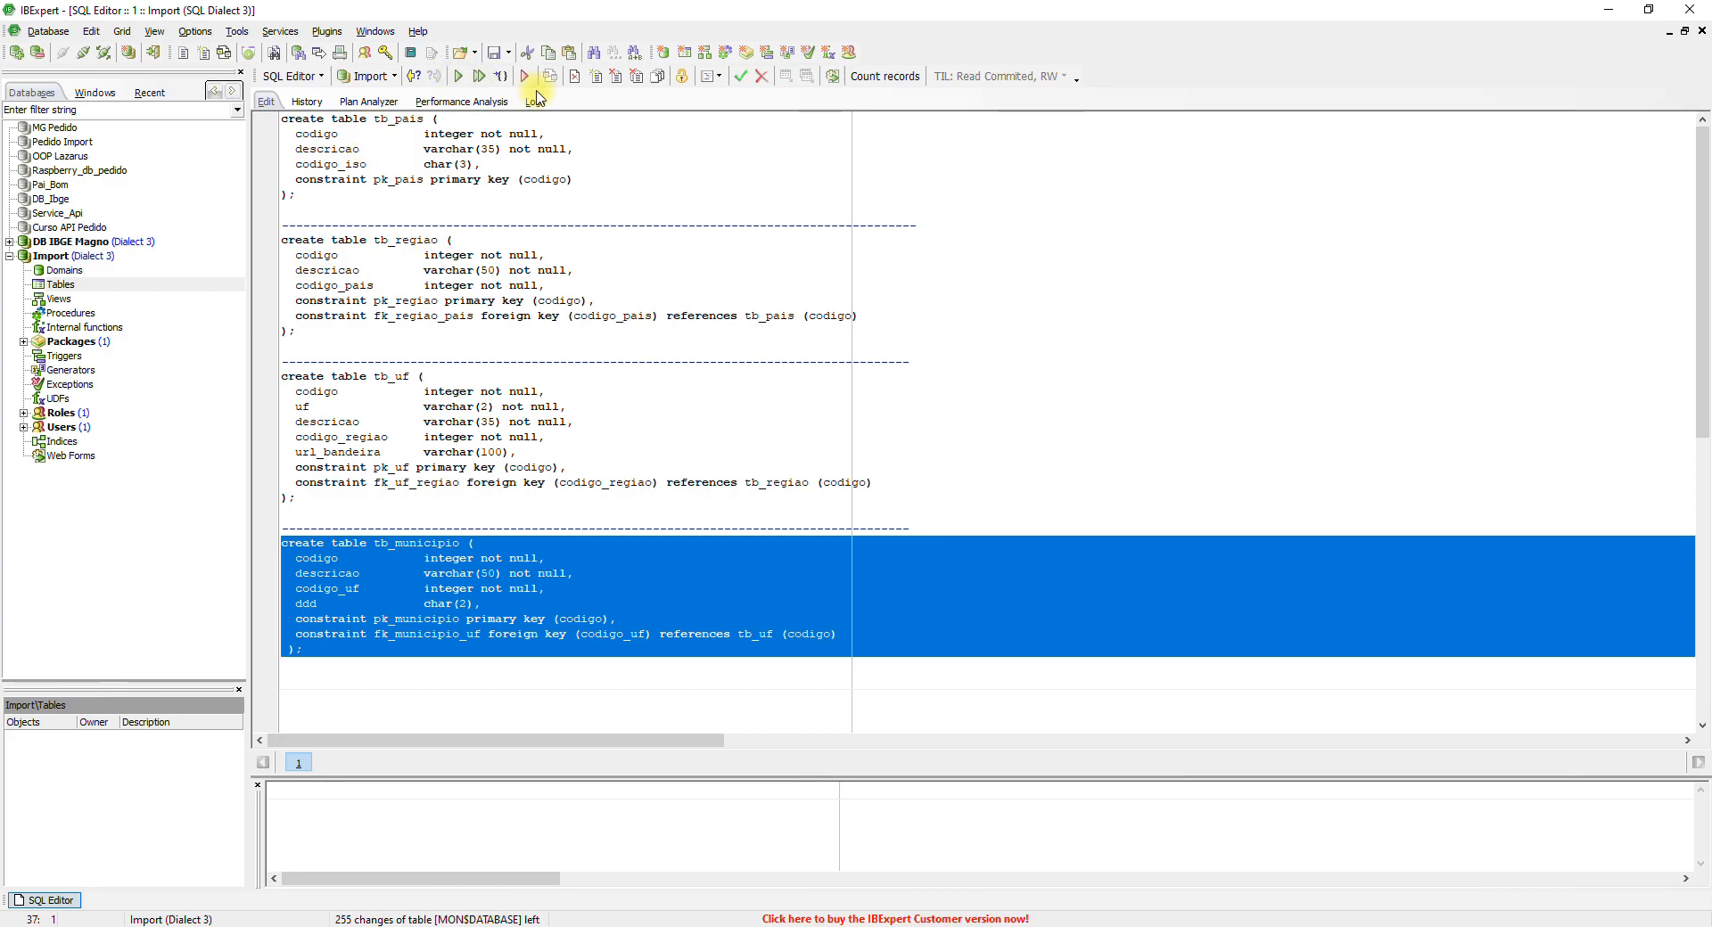
# Step: Commit the table creation transaction in the Import database and close the SQL editor
pyautogui.click(740, 76)
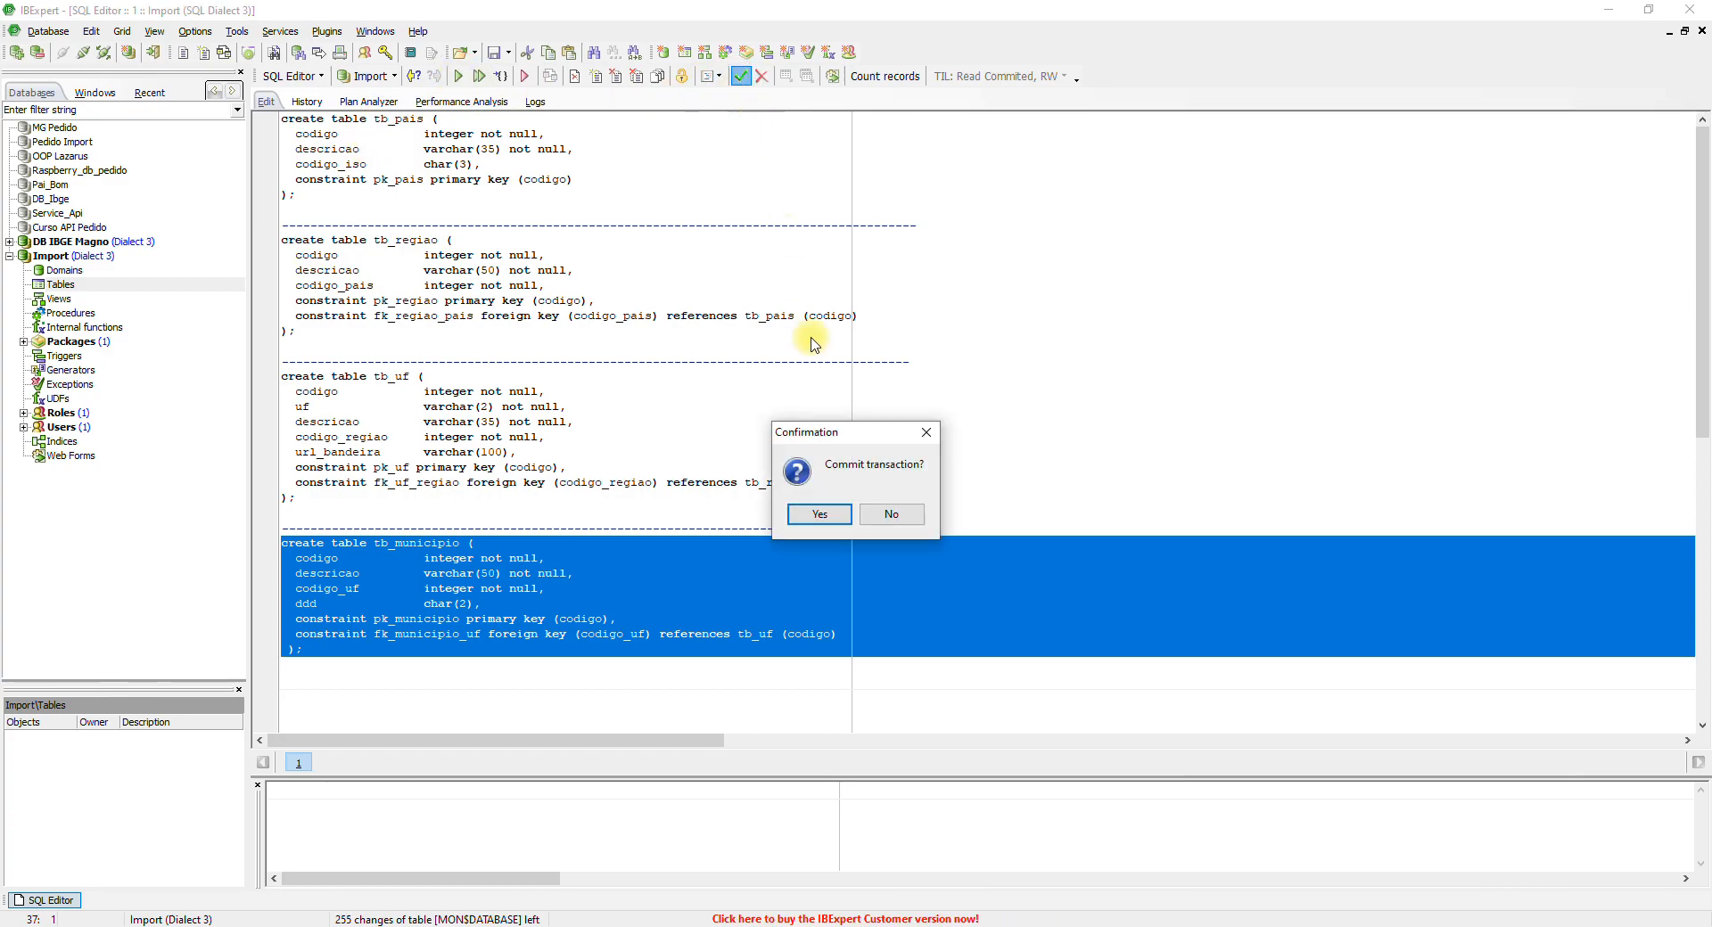
pyautogui.click(817, 512)
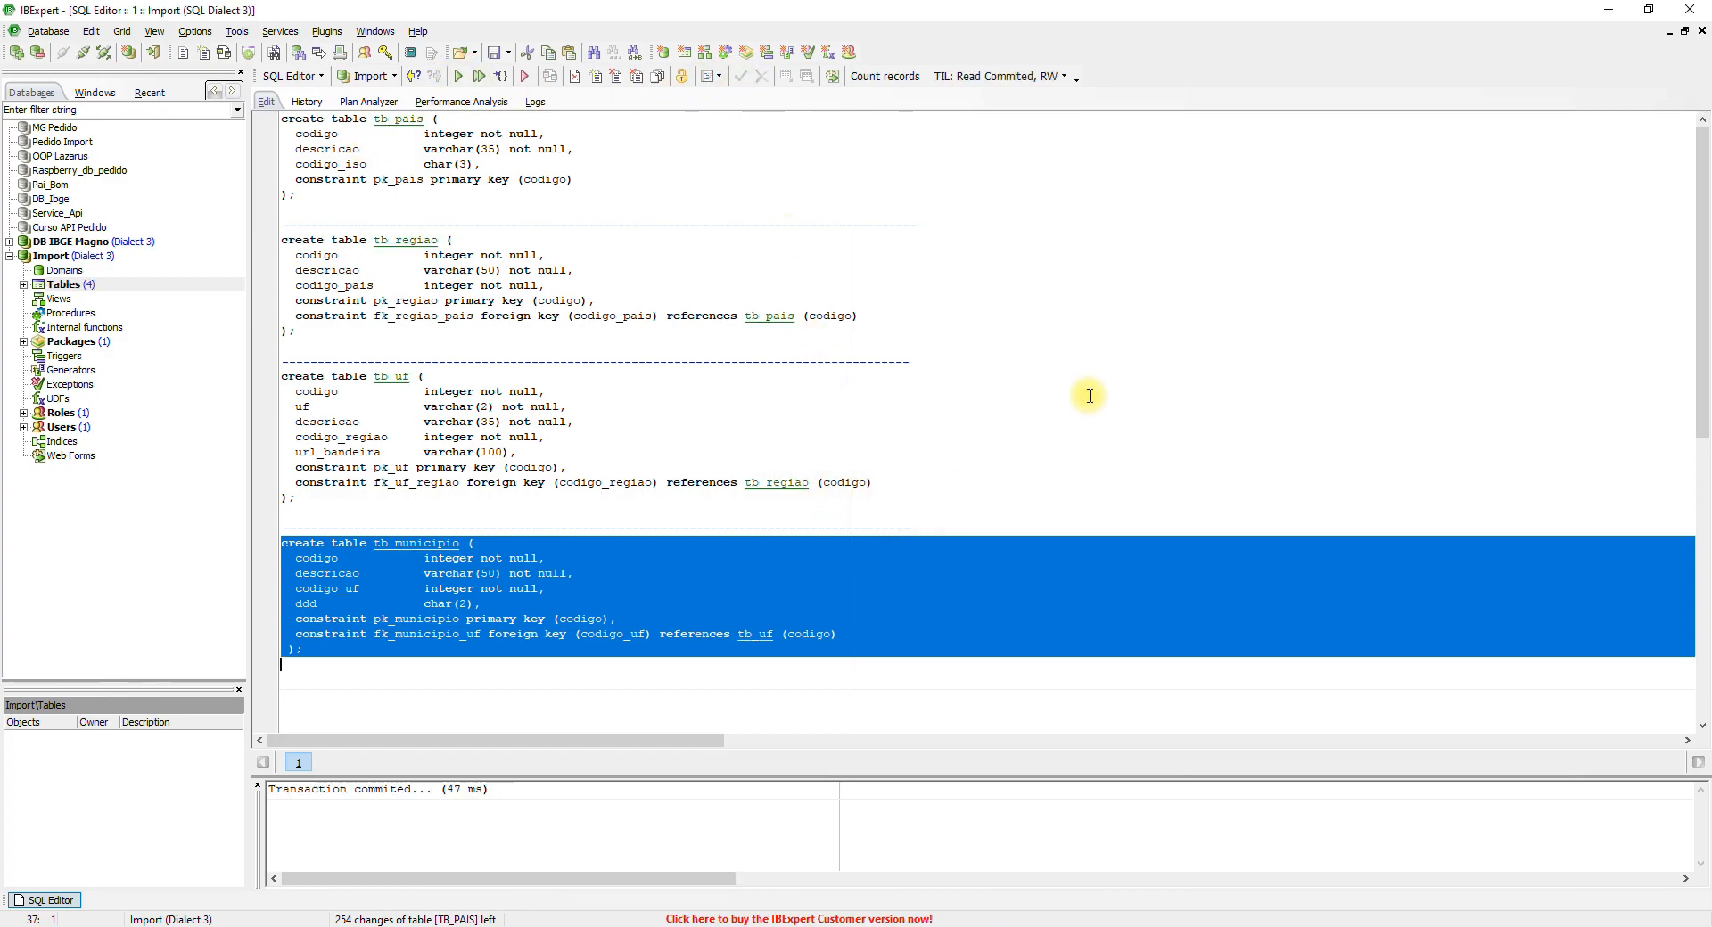
pyautogui.click(1701, 32)
# Step: Compare the data of TB_MUNICIPIO in the Import database with TB_MUNICIPIO in DB IBGE Magno
pyautogui.click(26, 286)
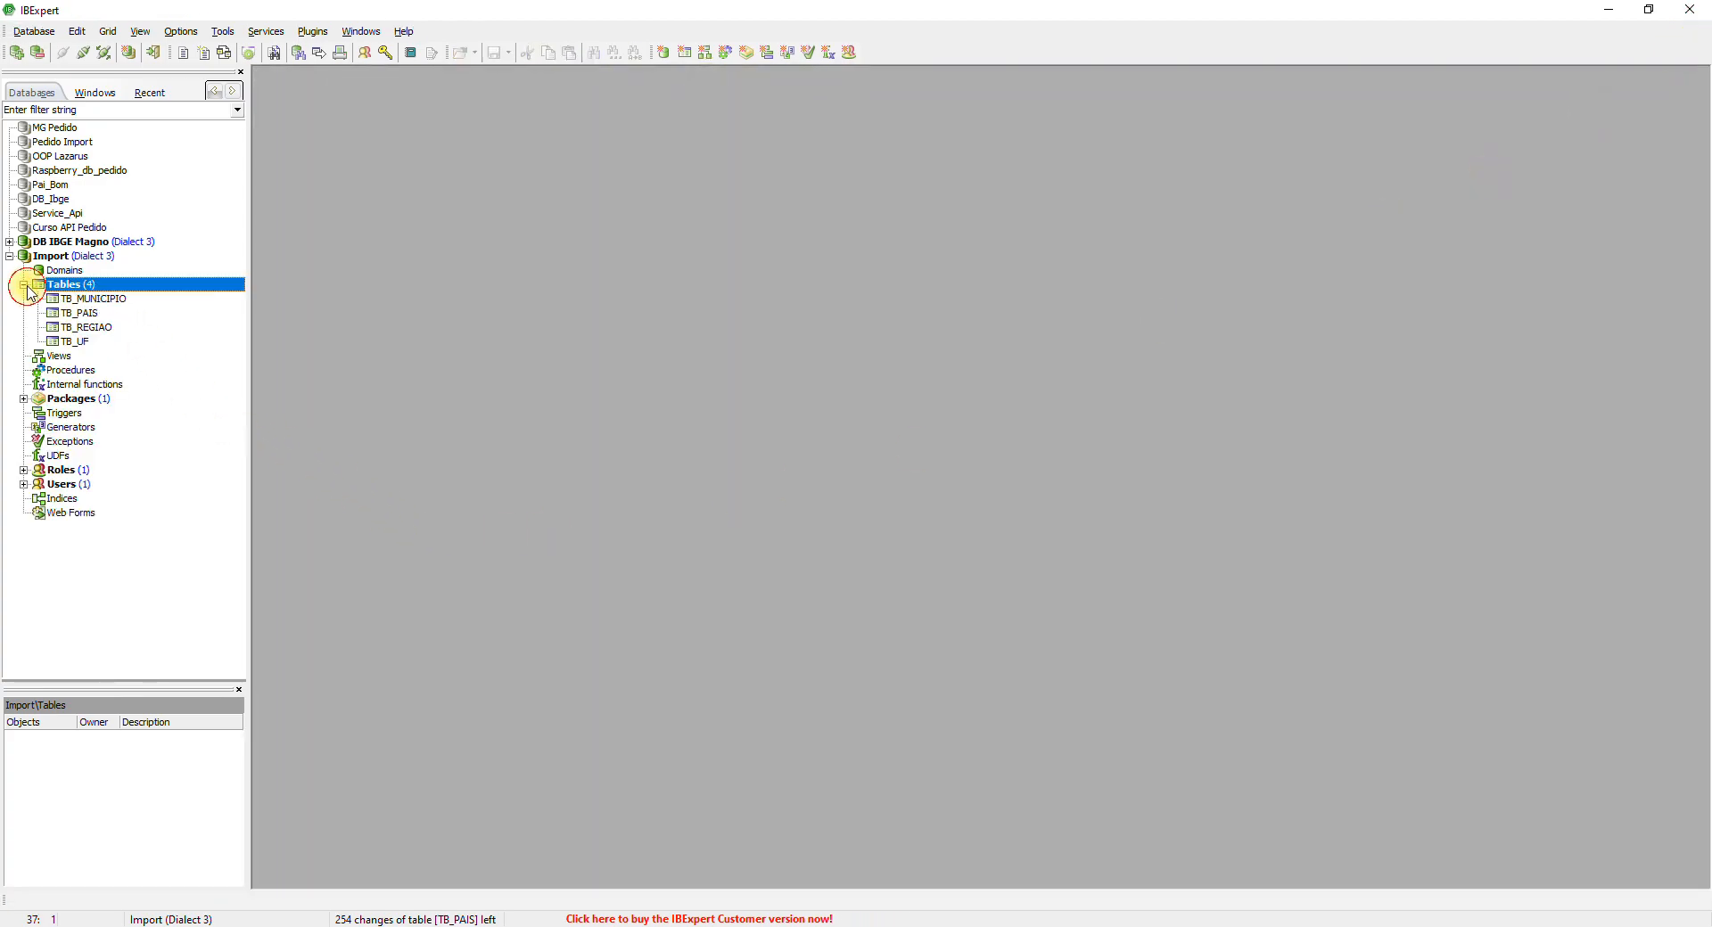
pyautogui.doubleClick(119, 302)
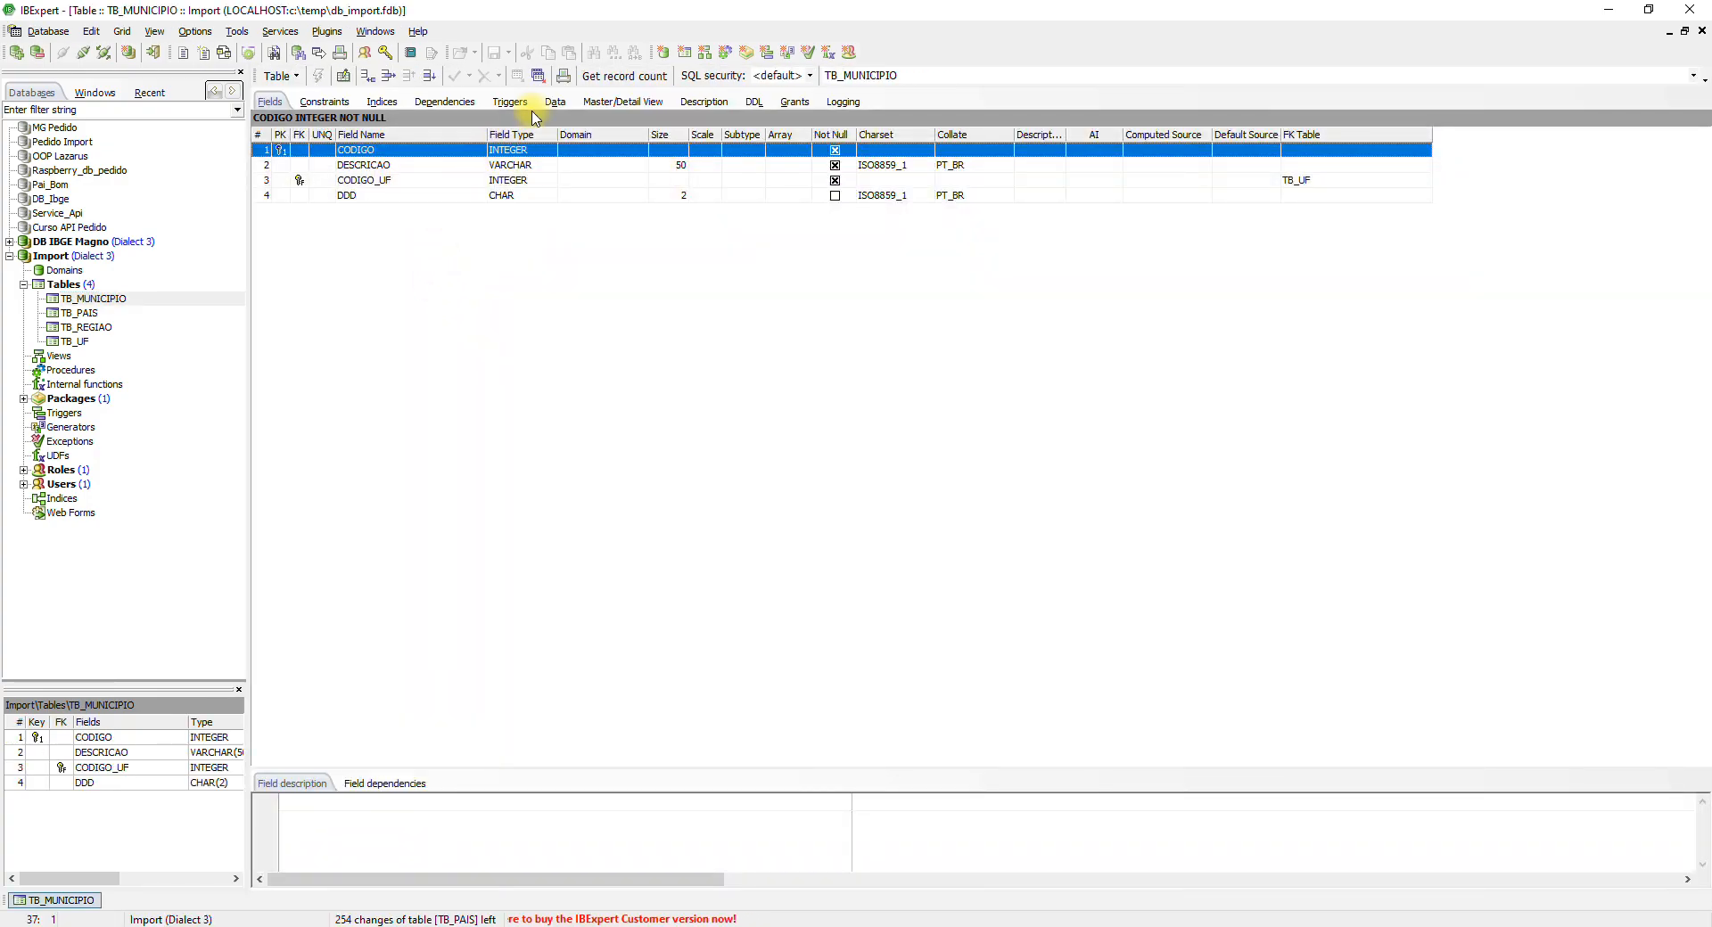
pyautogui.click(554, 101)
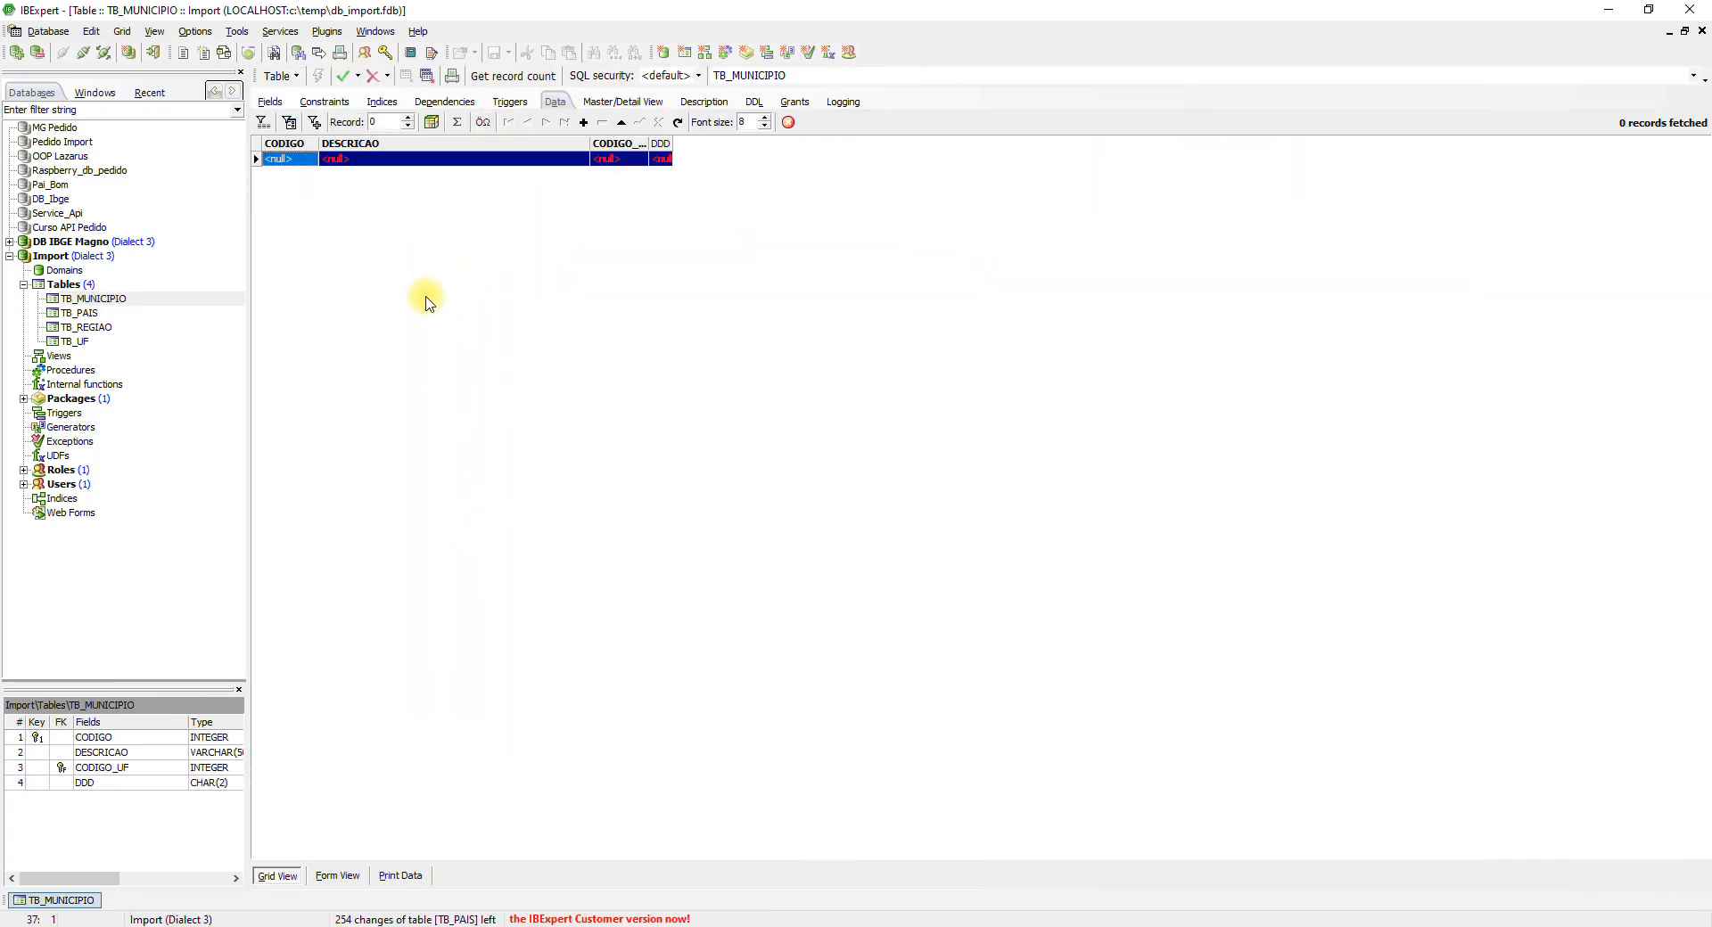
pyautogui.click(11, 242)
pyautogui.doubleClick(133, 283)
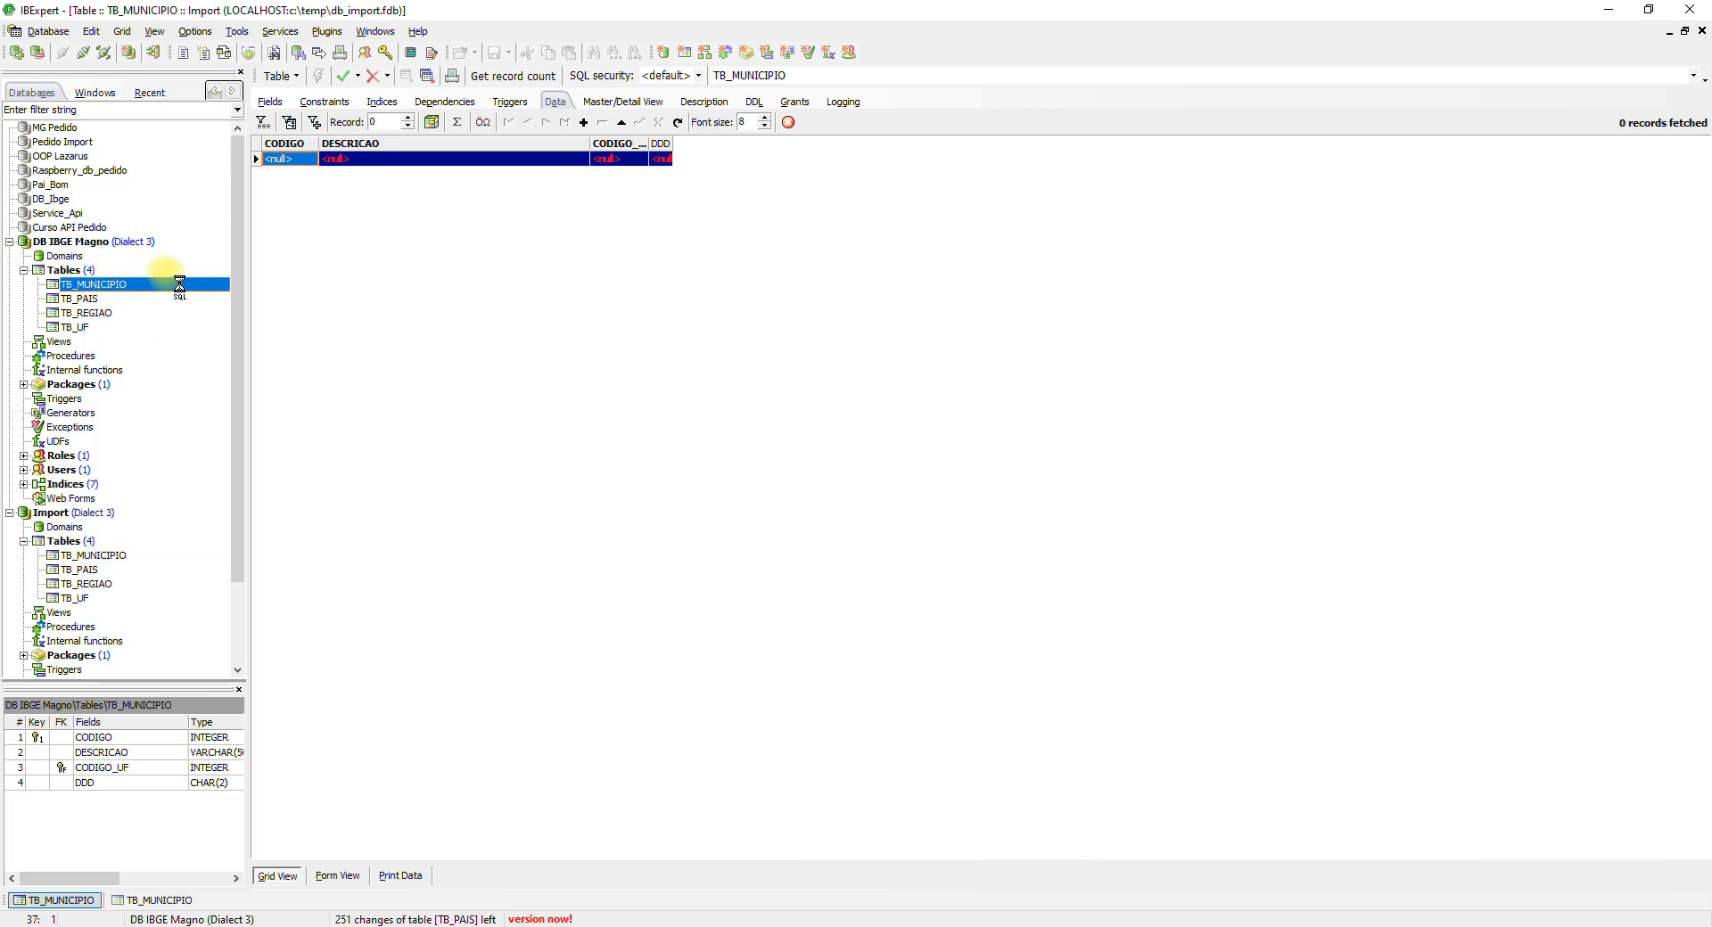
pyautogui.click(557, 103)
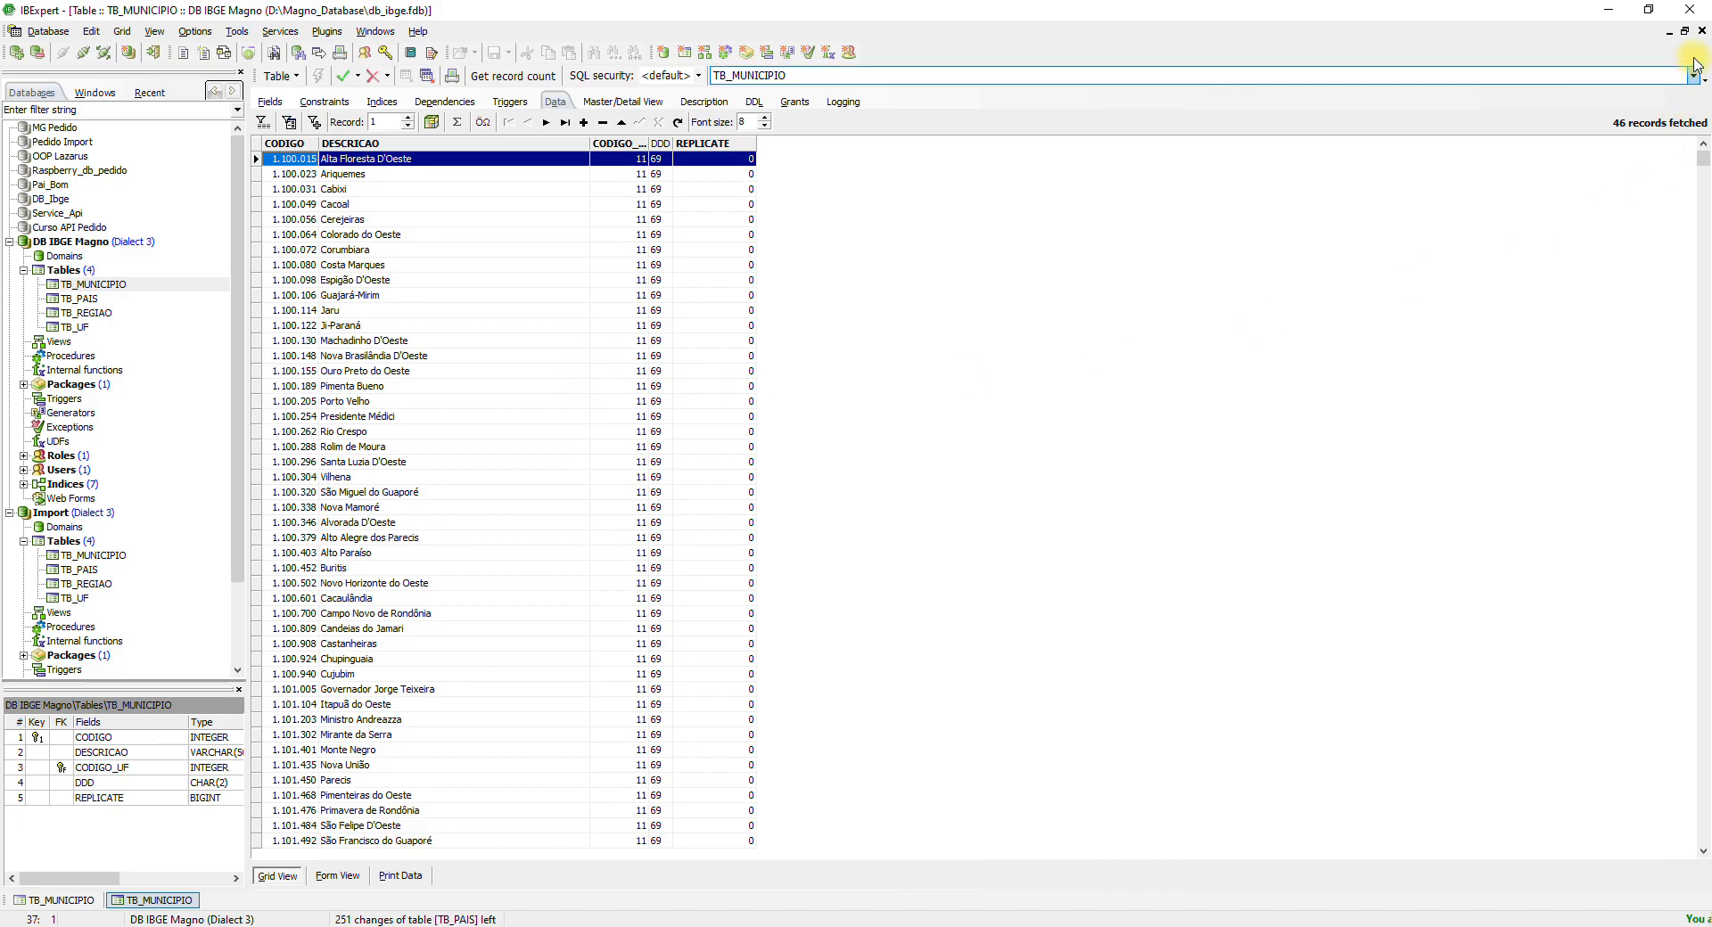
# Step: Close both TB_MUNICIPIO tables and collapse the DB IBGE Magno and Import databases in the tree
pyautogui.click(1704, 32)
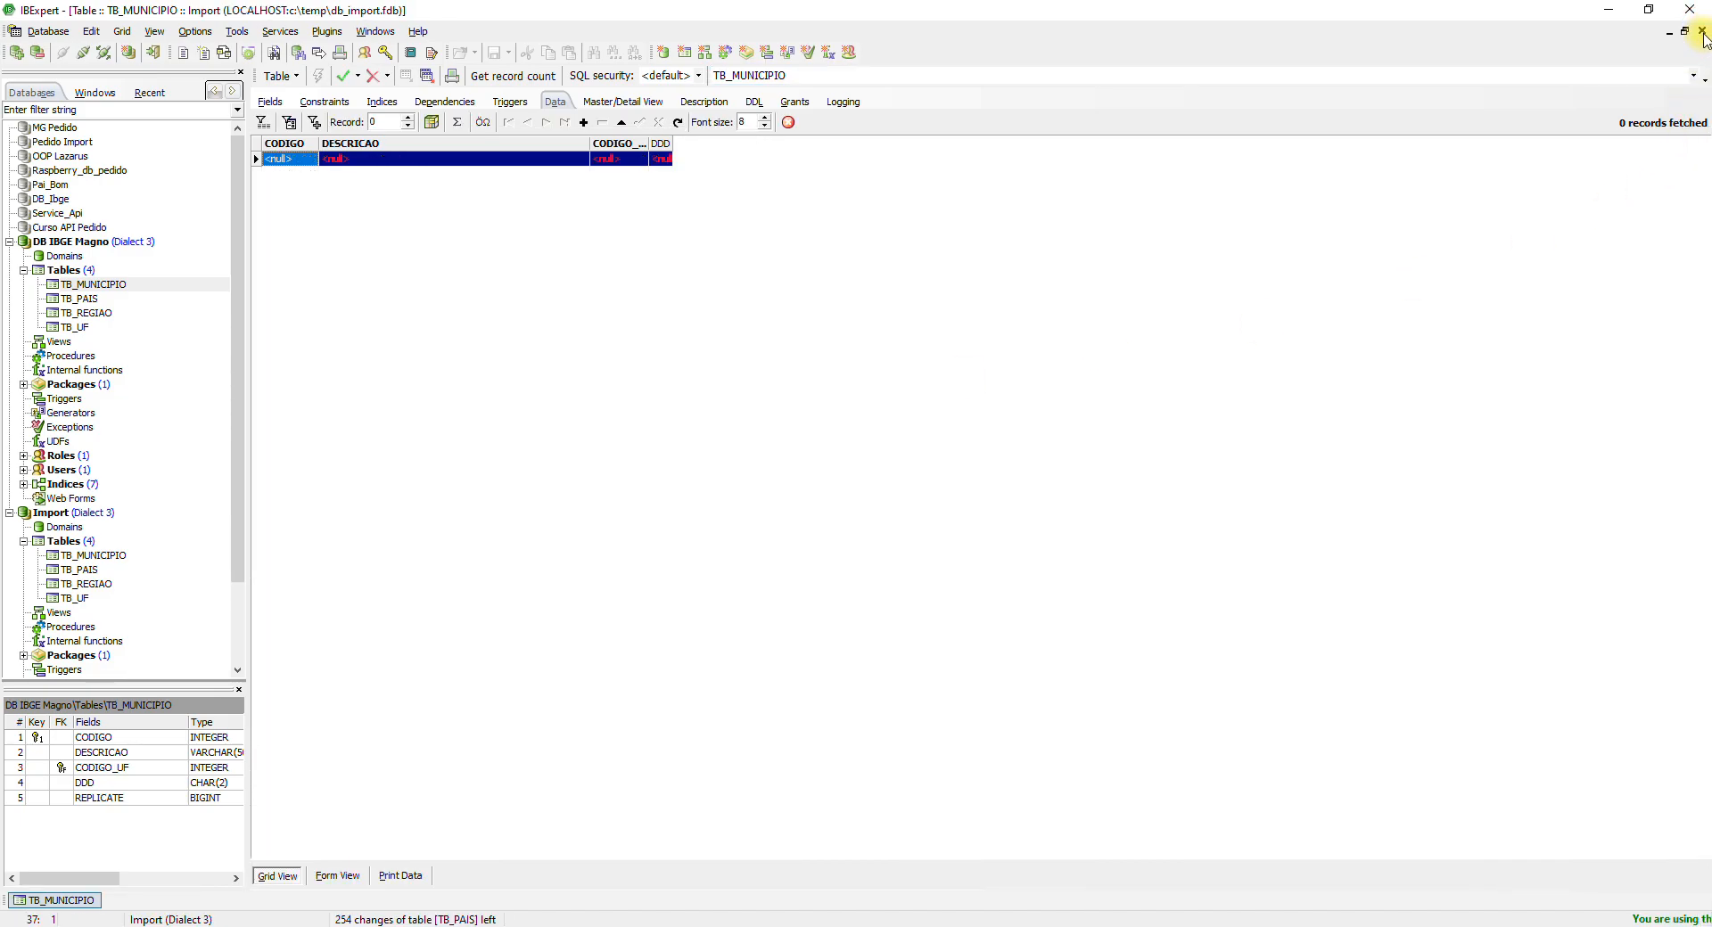
pyautogui.click(1703, 32)
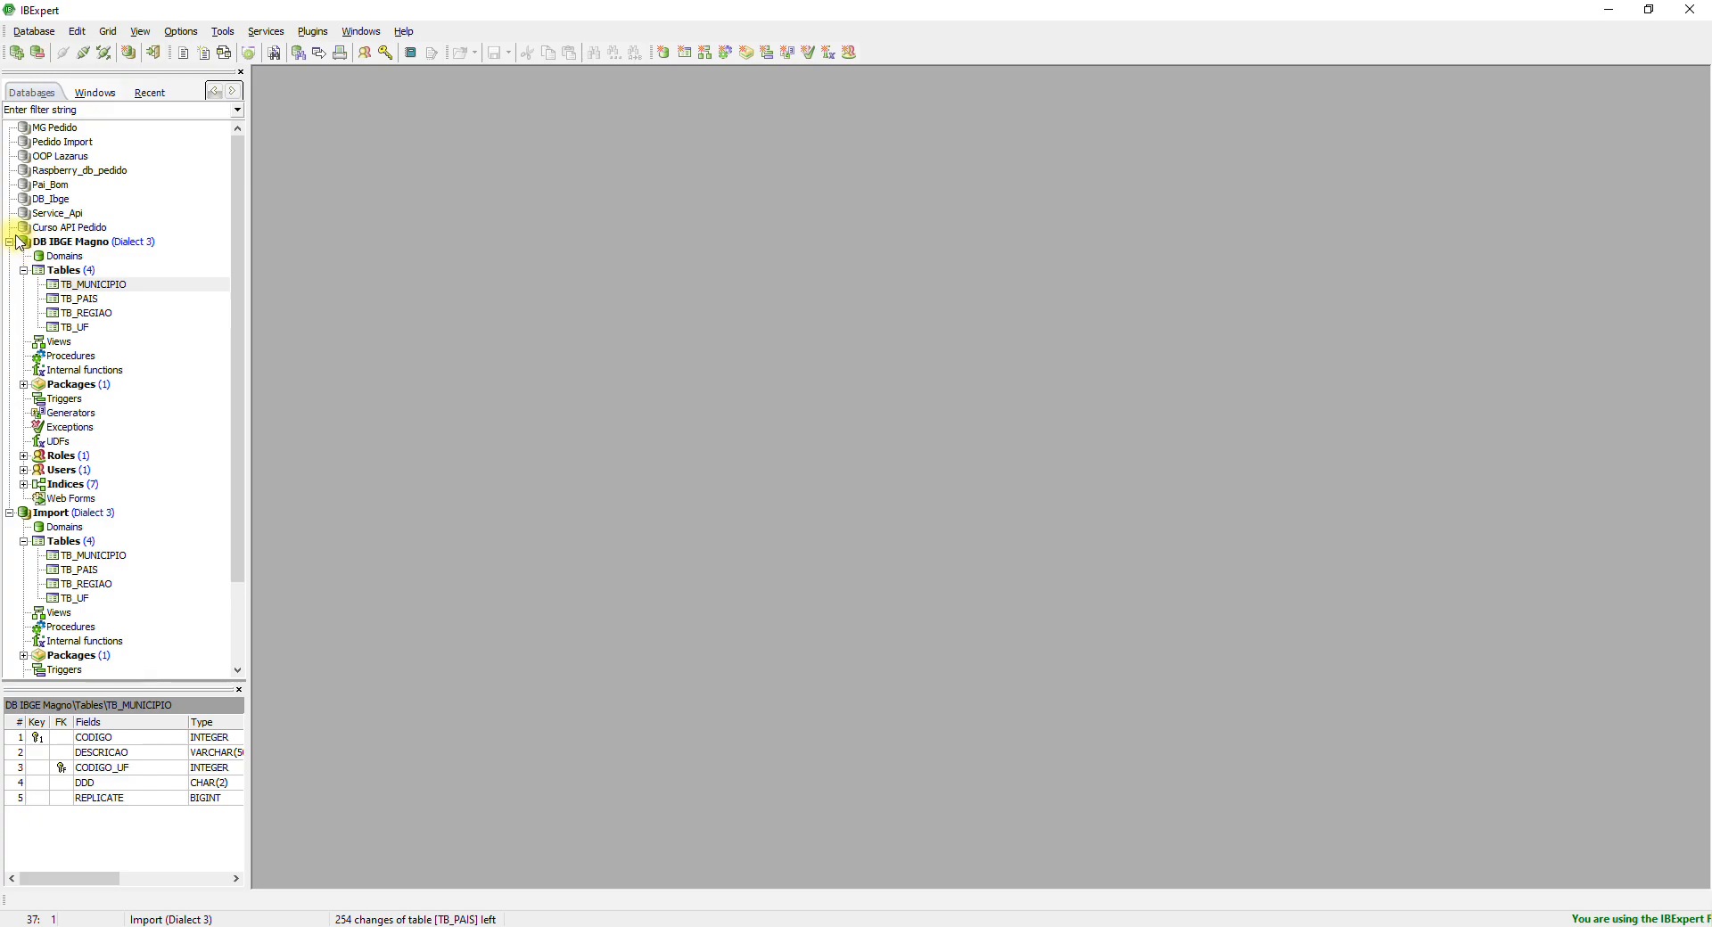
pyautogui.click(9, 242)
pyautogui.click(9, 256)
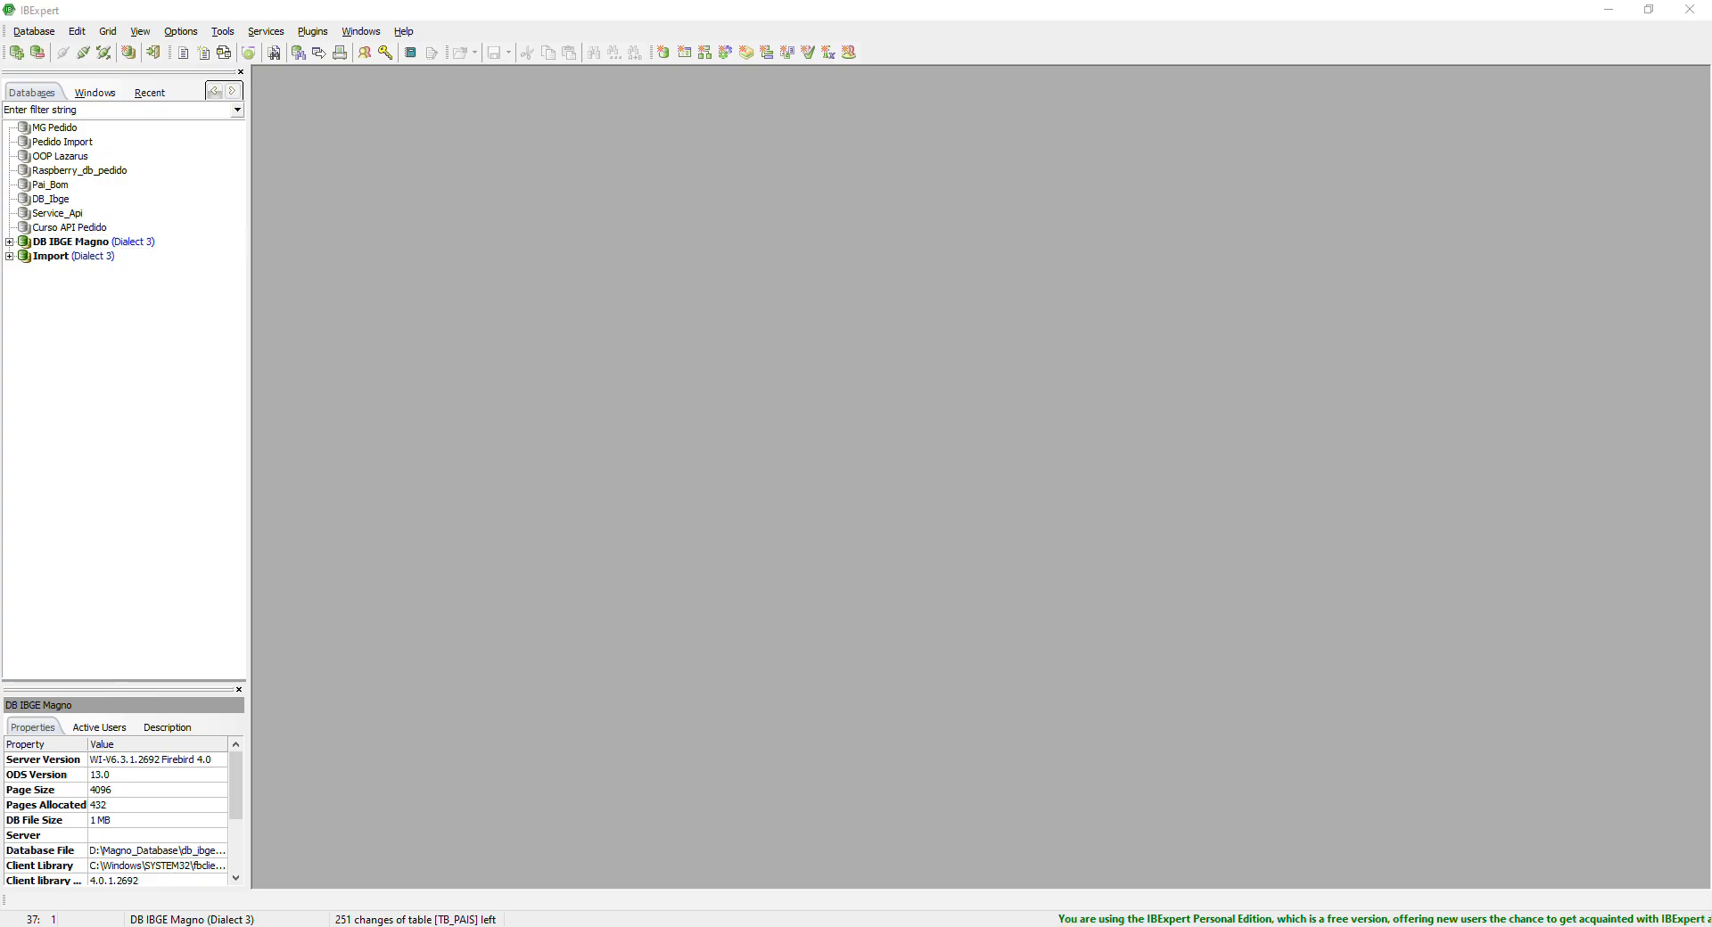
# Step: In ReplicateCliente's database configuration, enter replicate as the control field and choose Firebird as the source SGDB
pyautogui.click(931, 324)
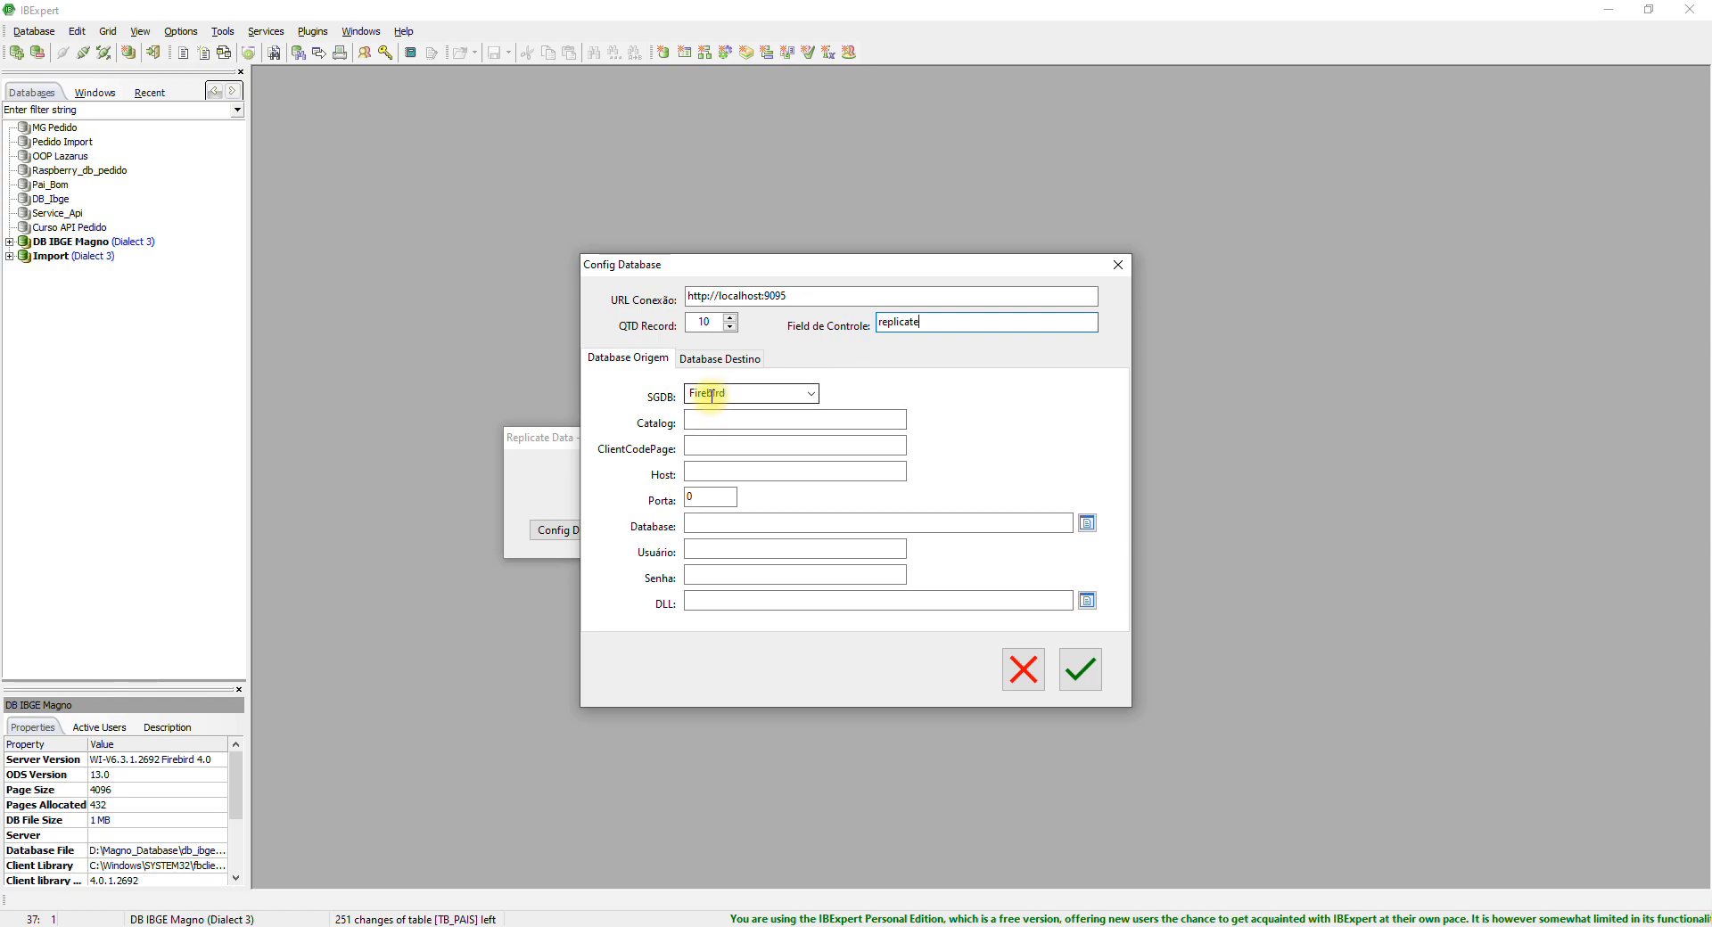
pyautogui.click(810, 393)
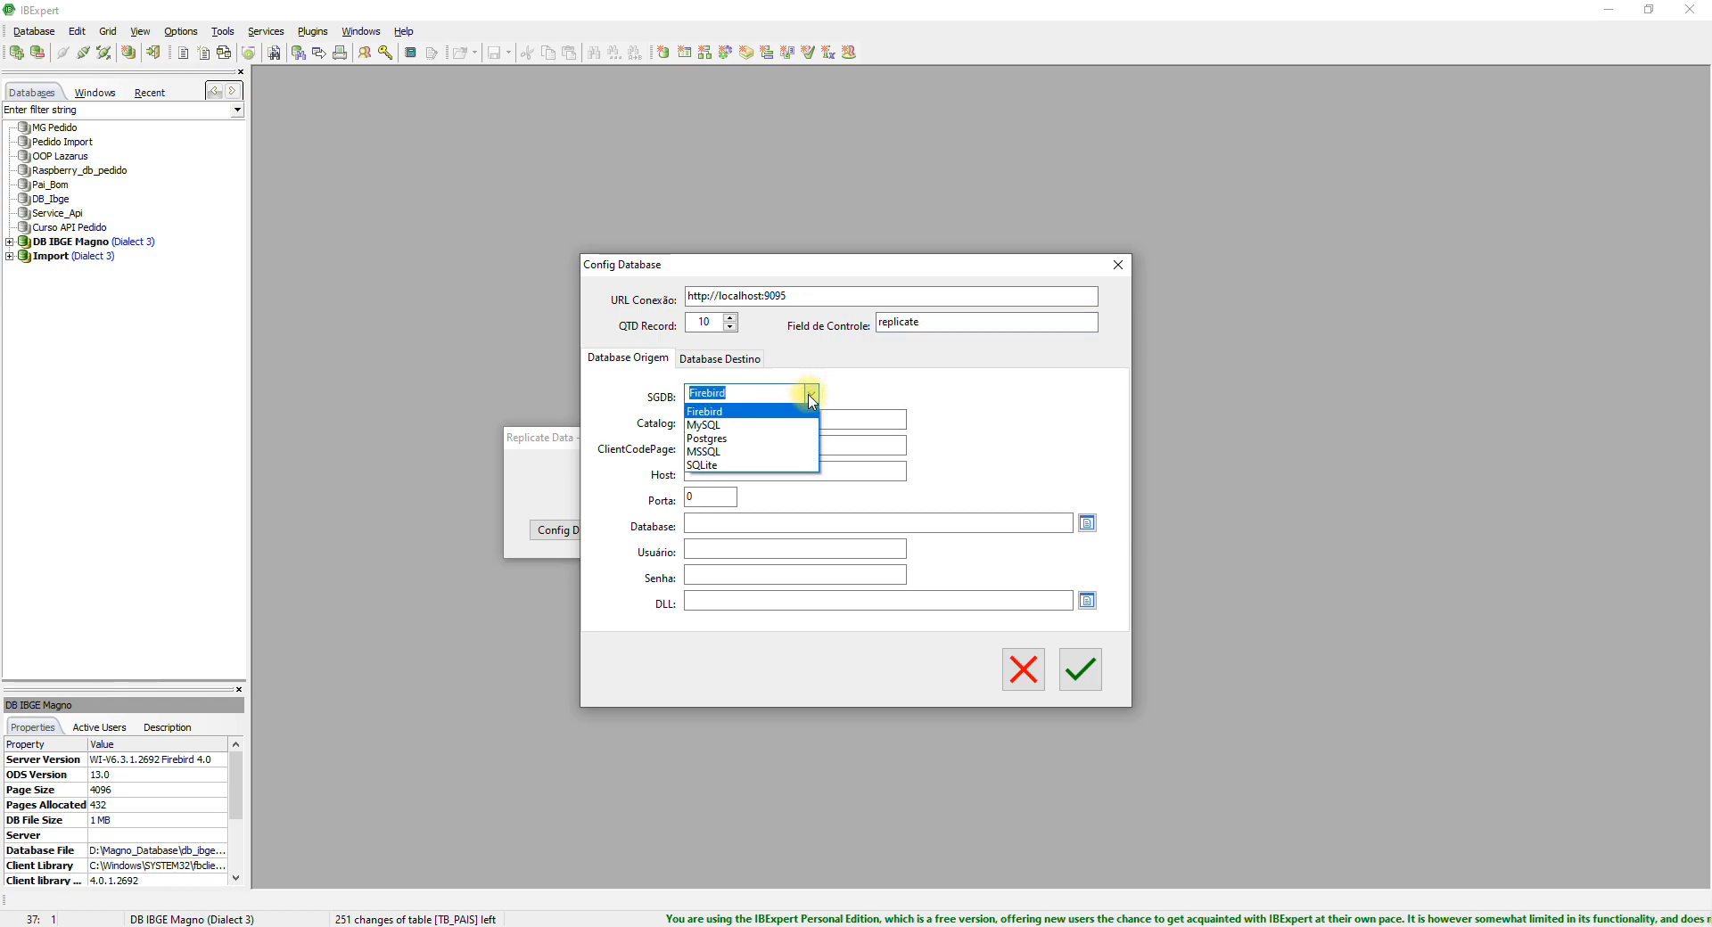
pyautogui.click(715, 412)
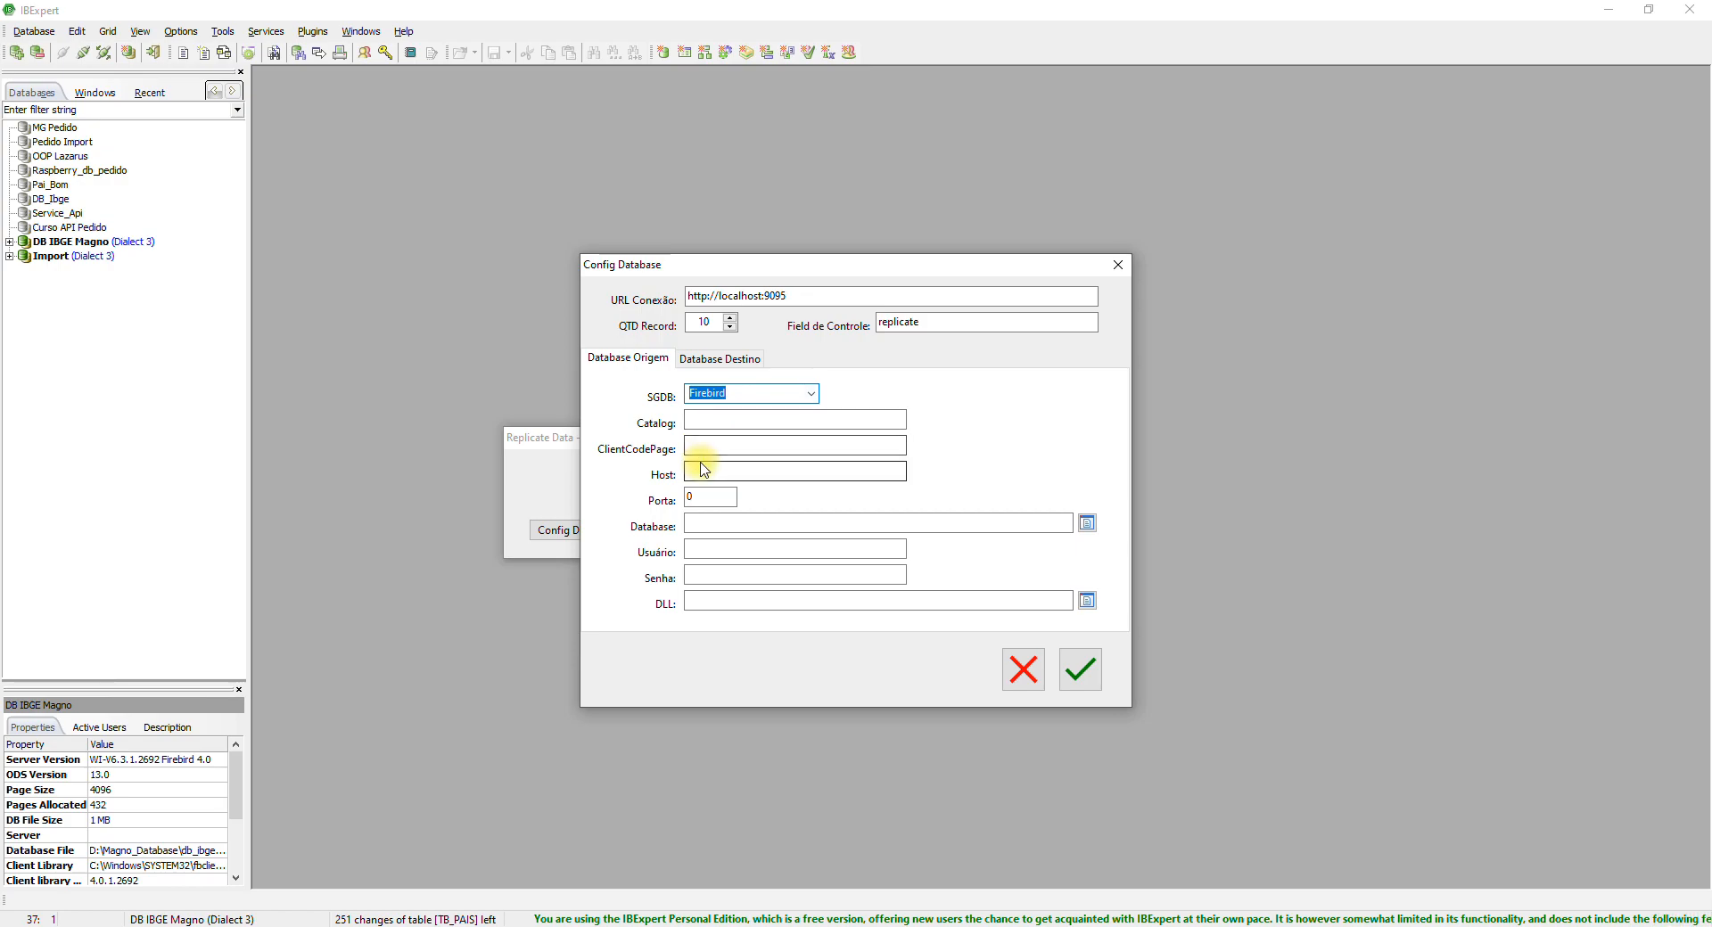
# Step: Fill in the source connection with host localhost, port 3050, database db_ibge, user SYSDBA and the database password
pyautogui.click(713, 466)
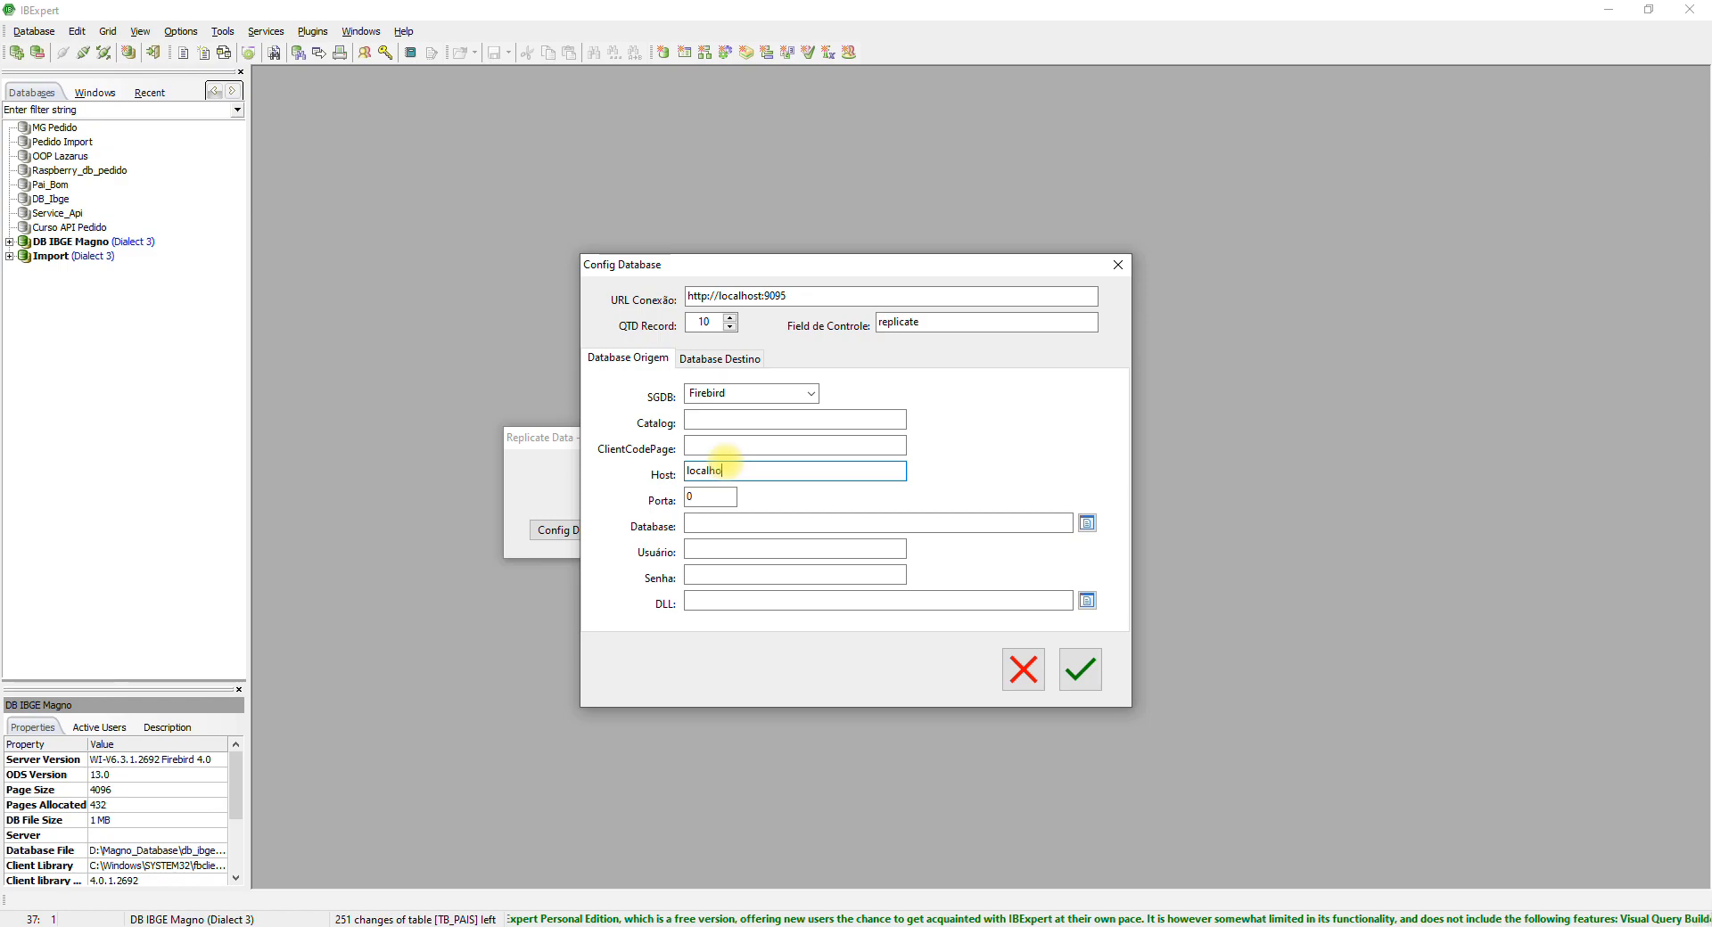
pyautogui.doubleClick(700, 498)
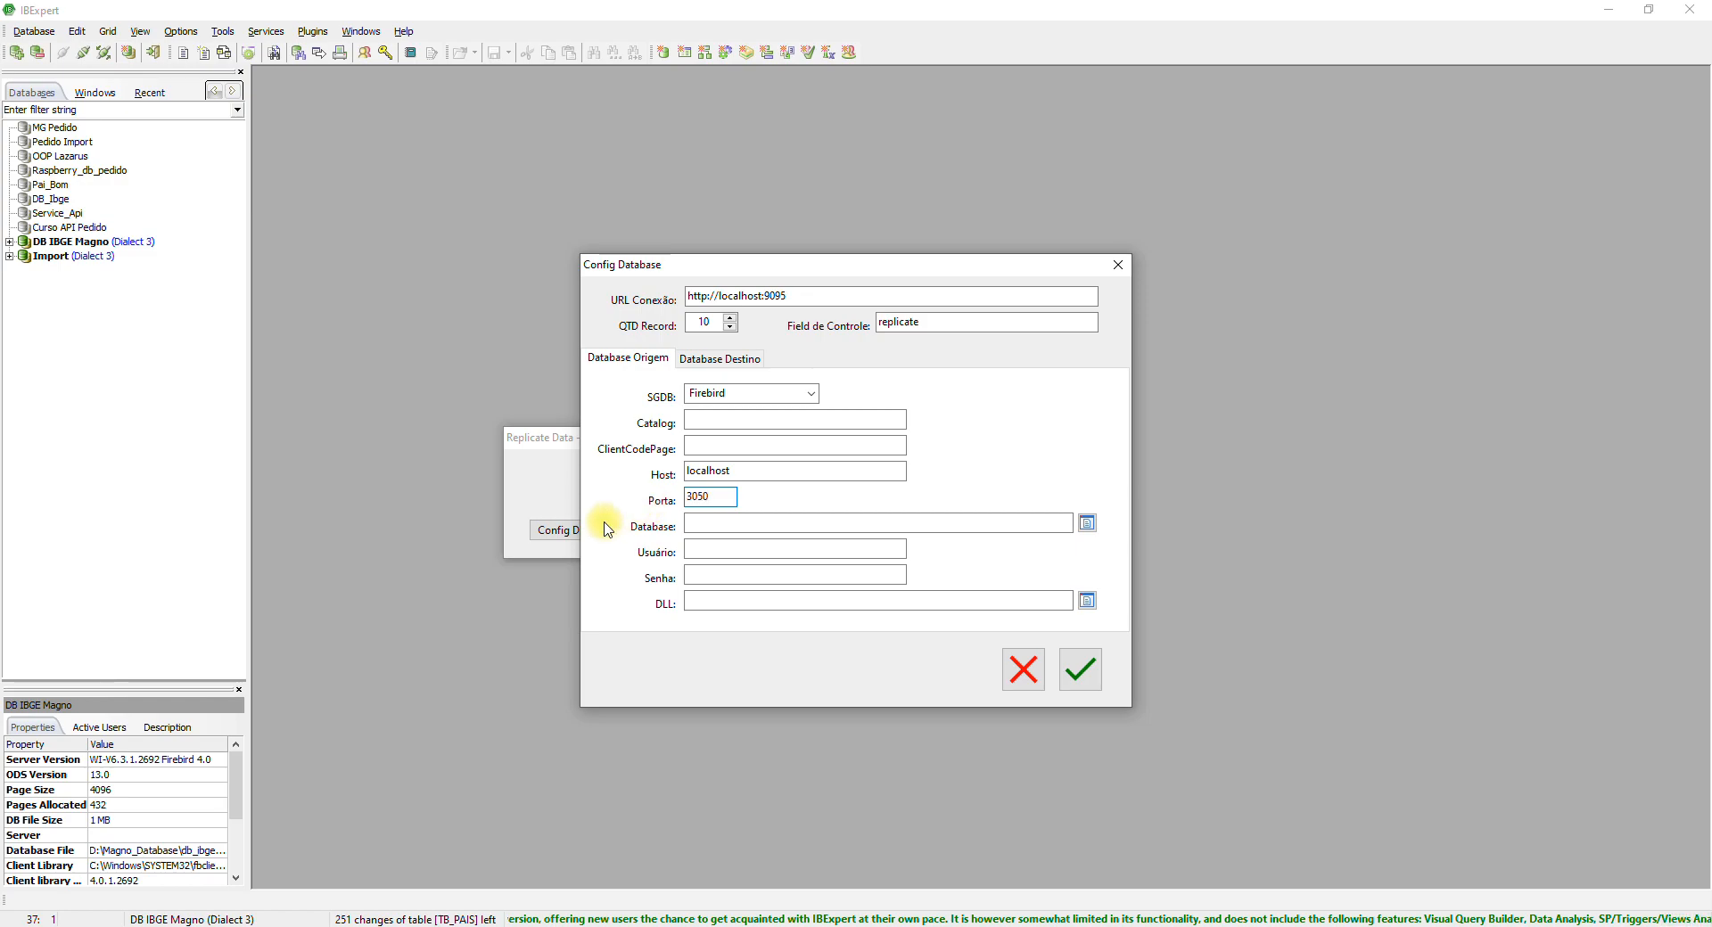
pyautogui.click(721, 525)
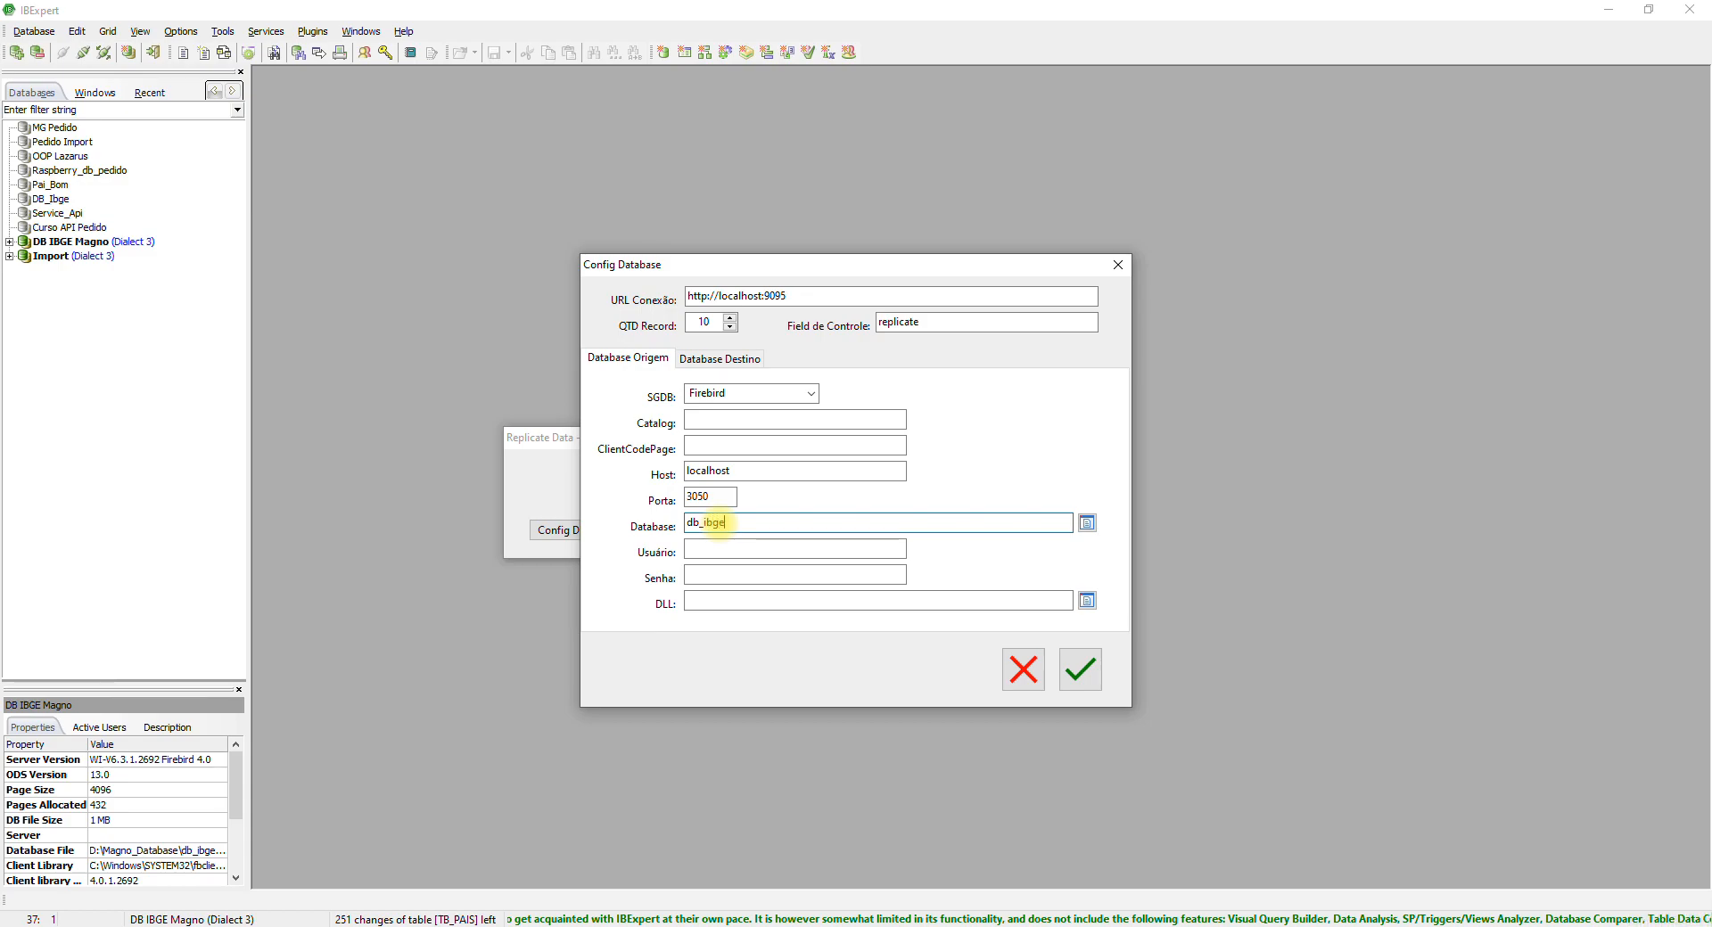
pyautogui.click(708, 552)
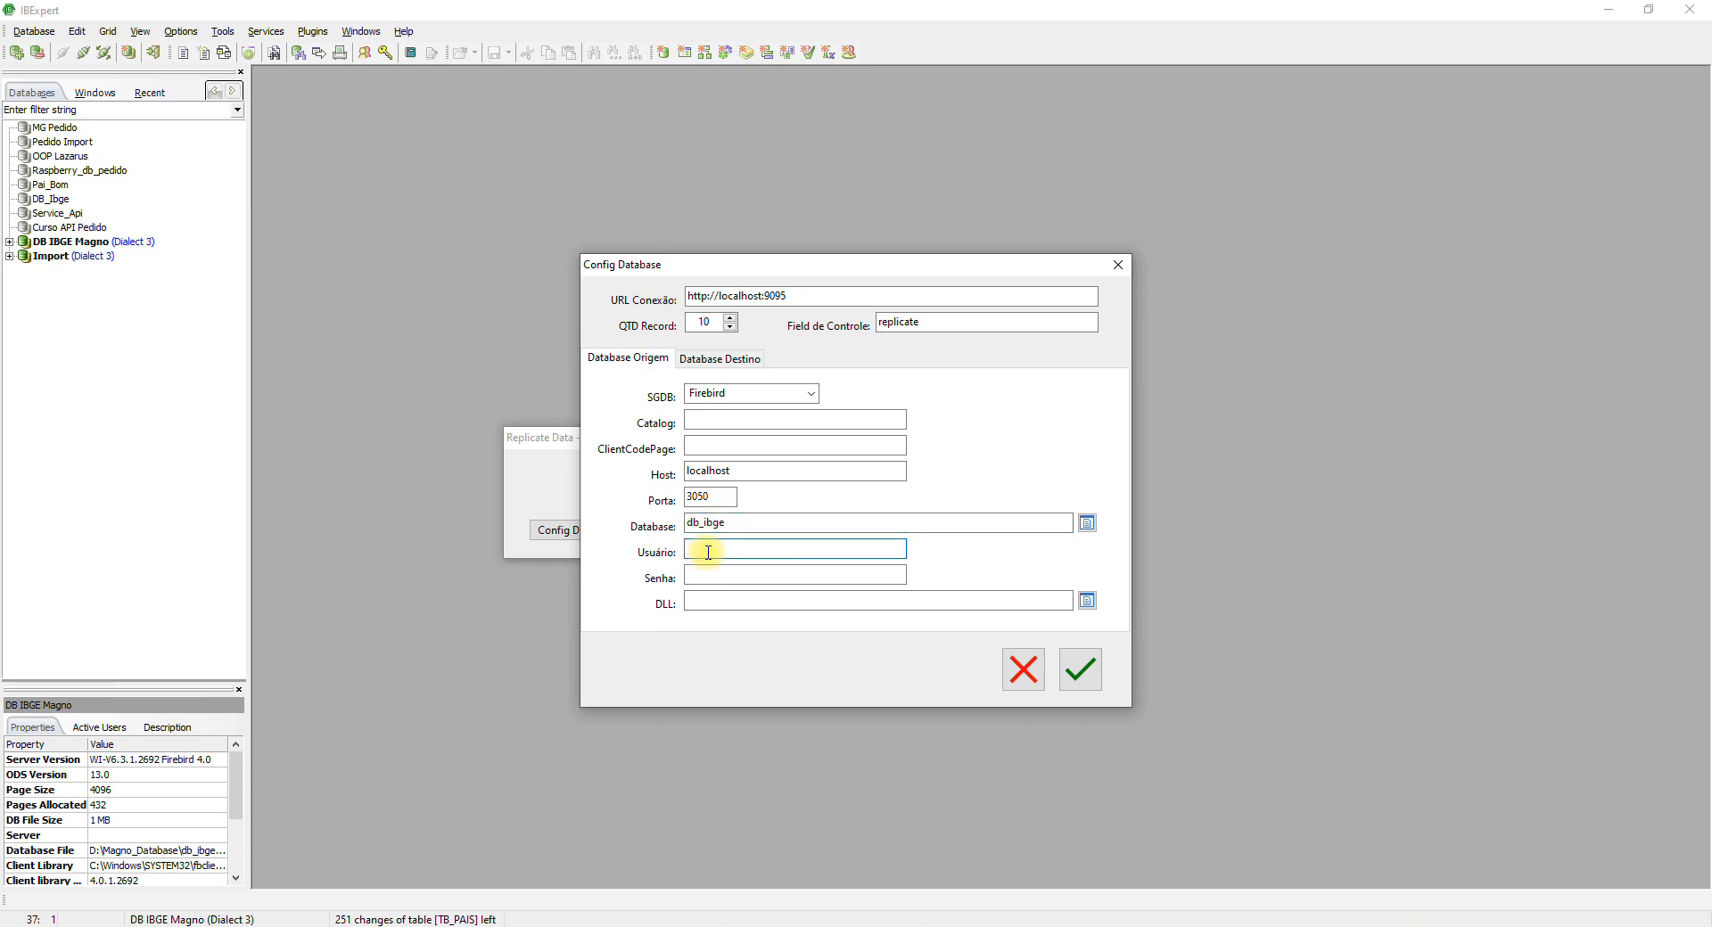
pyautogui.press('Tab')
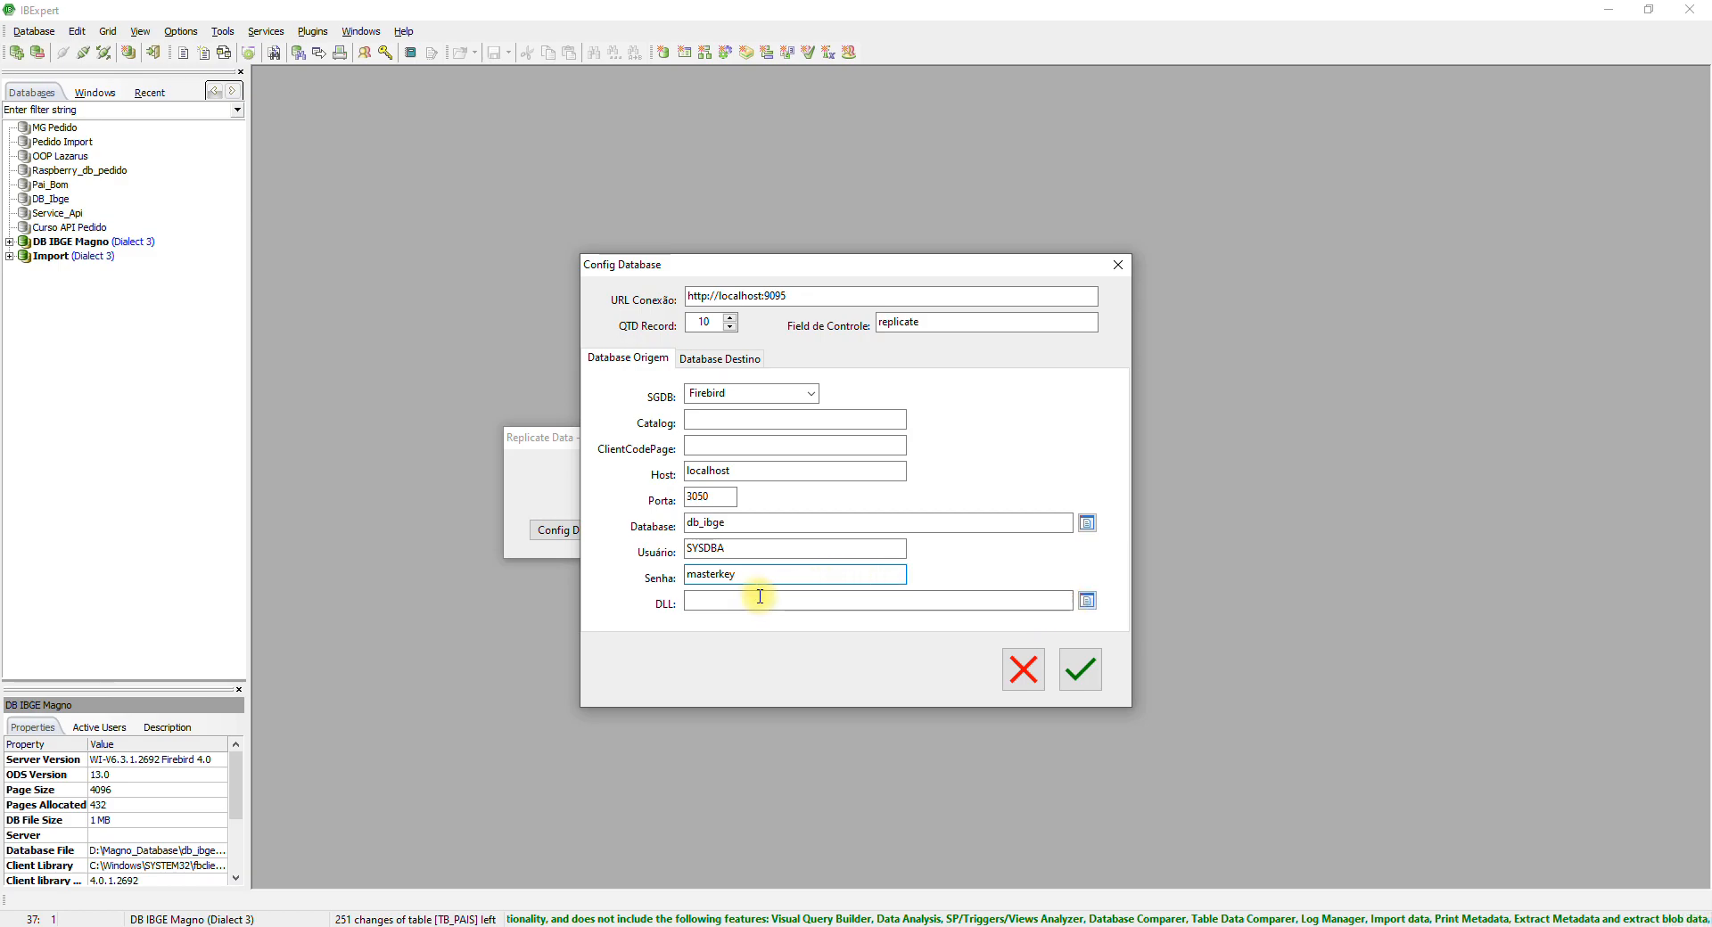
# Step: Set the destination database to host localhost, port 3050 and the file C:\Temp\DB_IMPORT.FDB
pyautogui.click(741, 365)
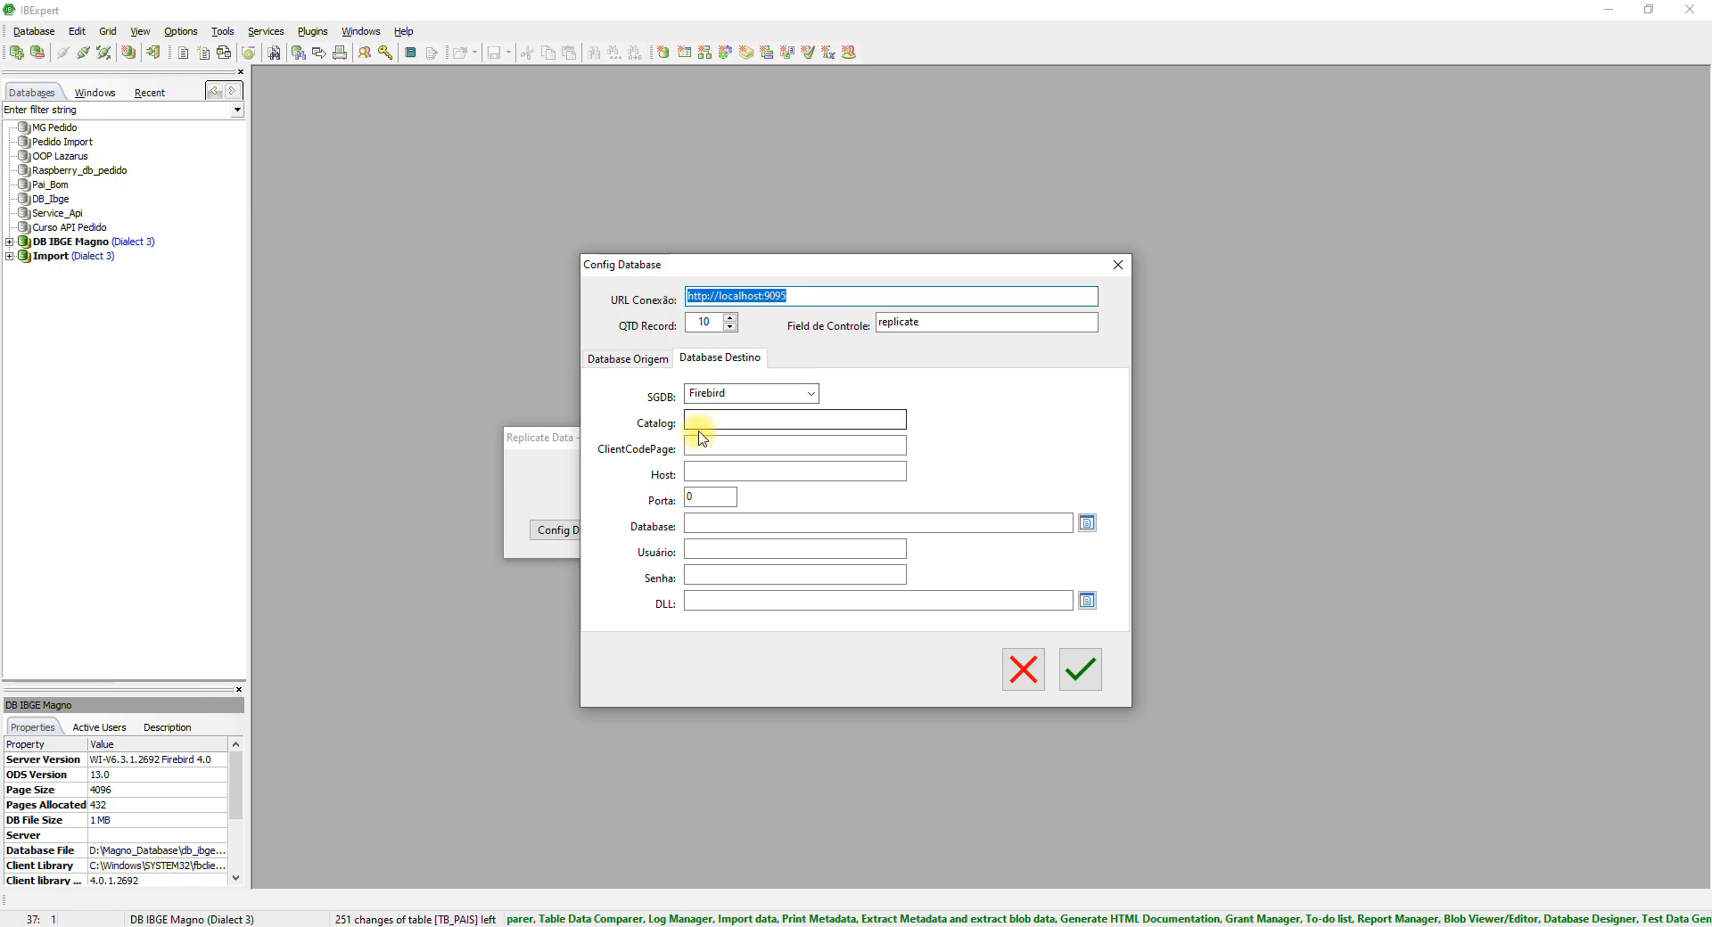
pyautogui.click(703, 473)
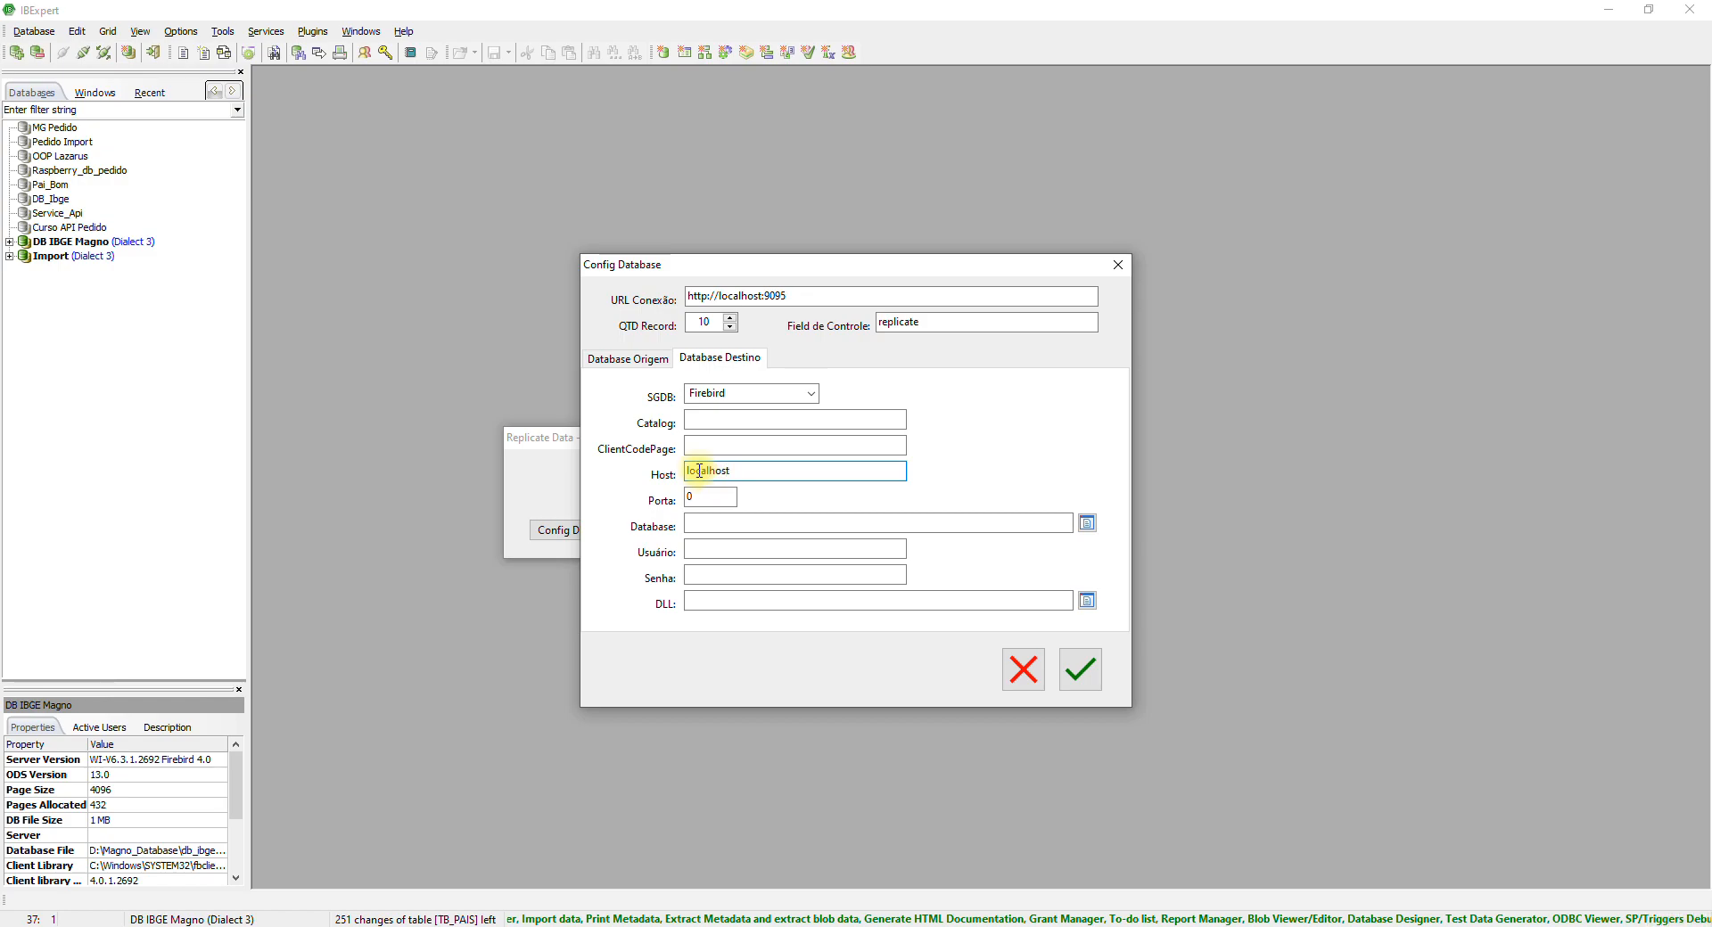
pyautogui.click(706, 497)
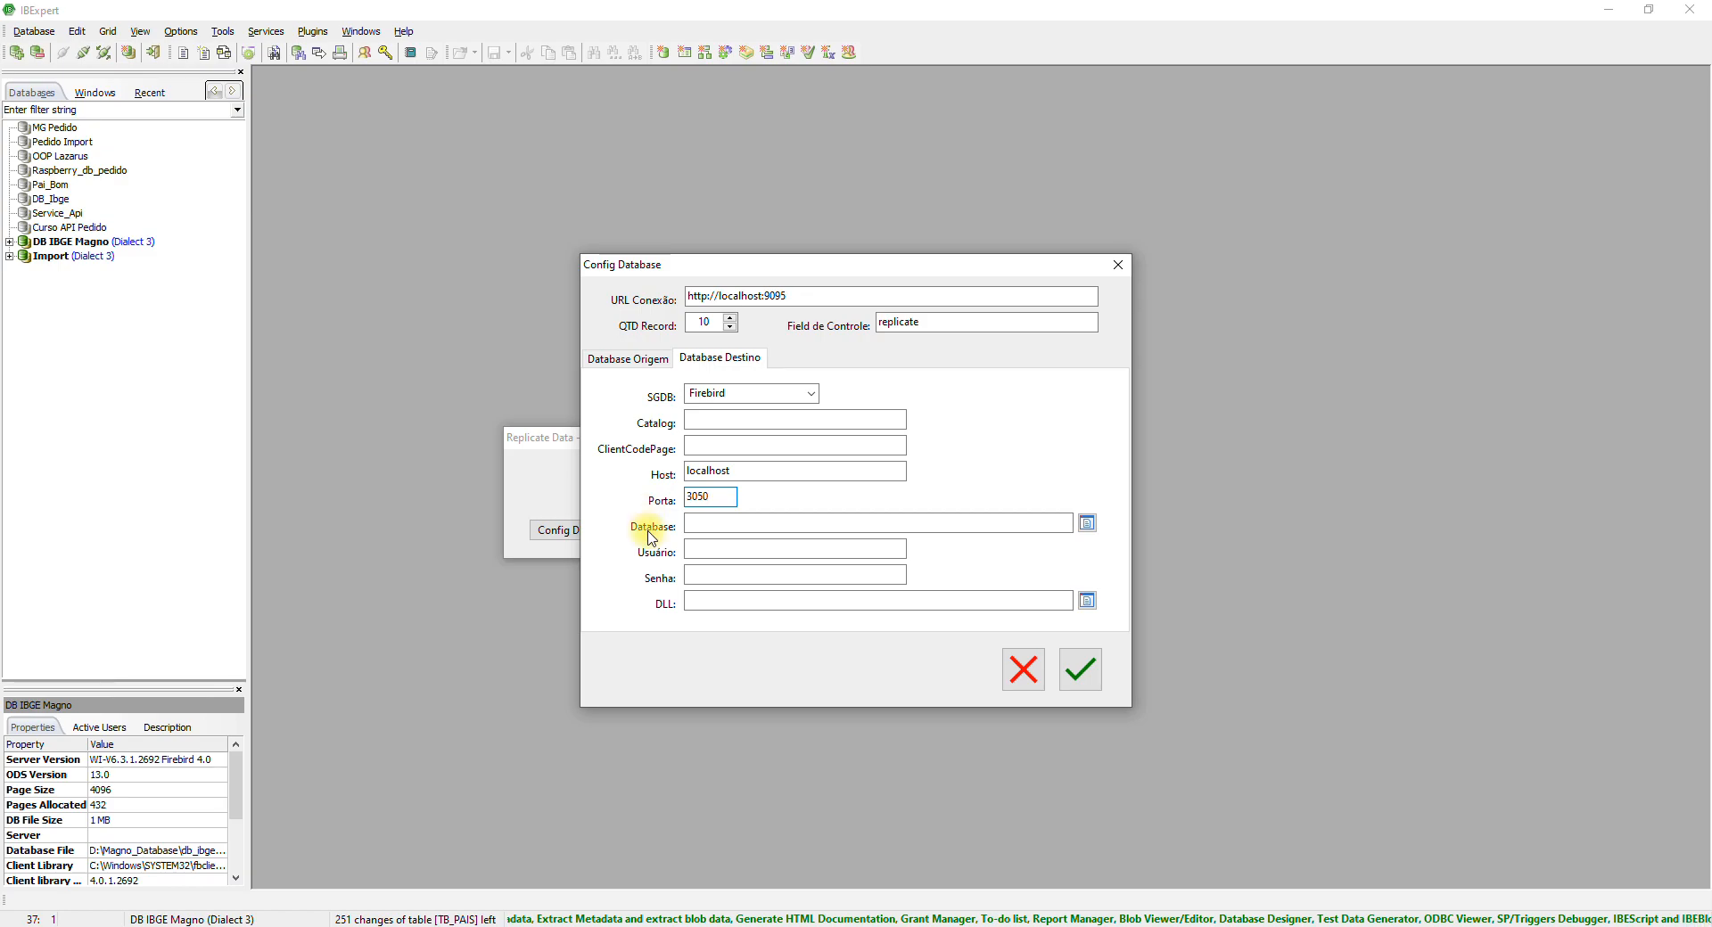
pyautogui.click(1090, 525)
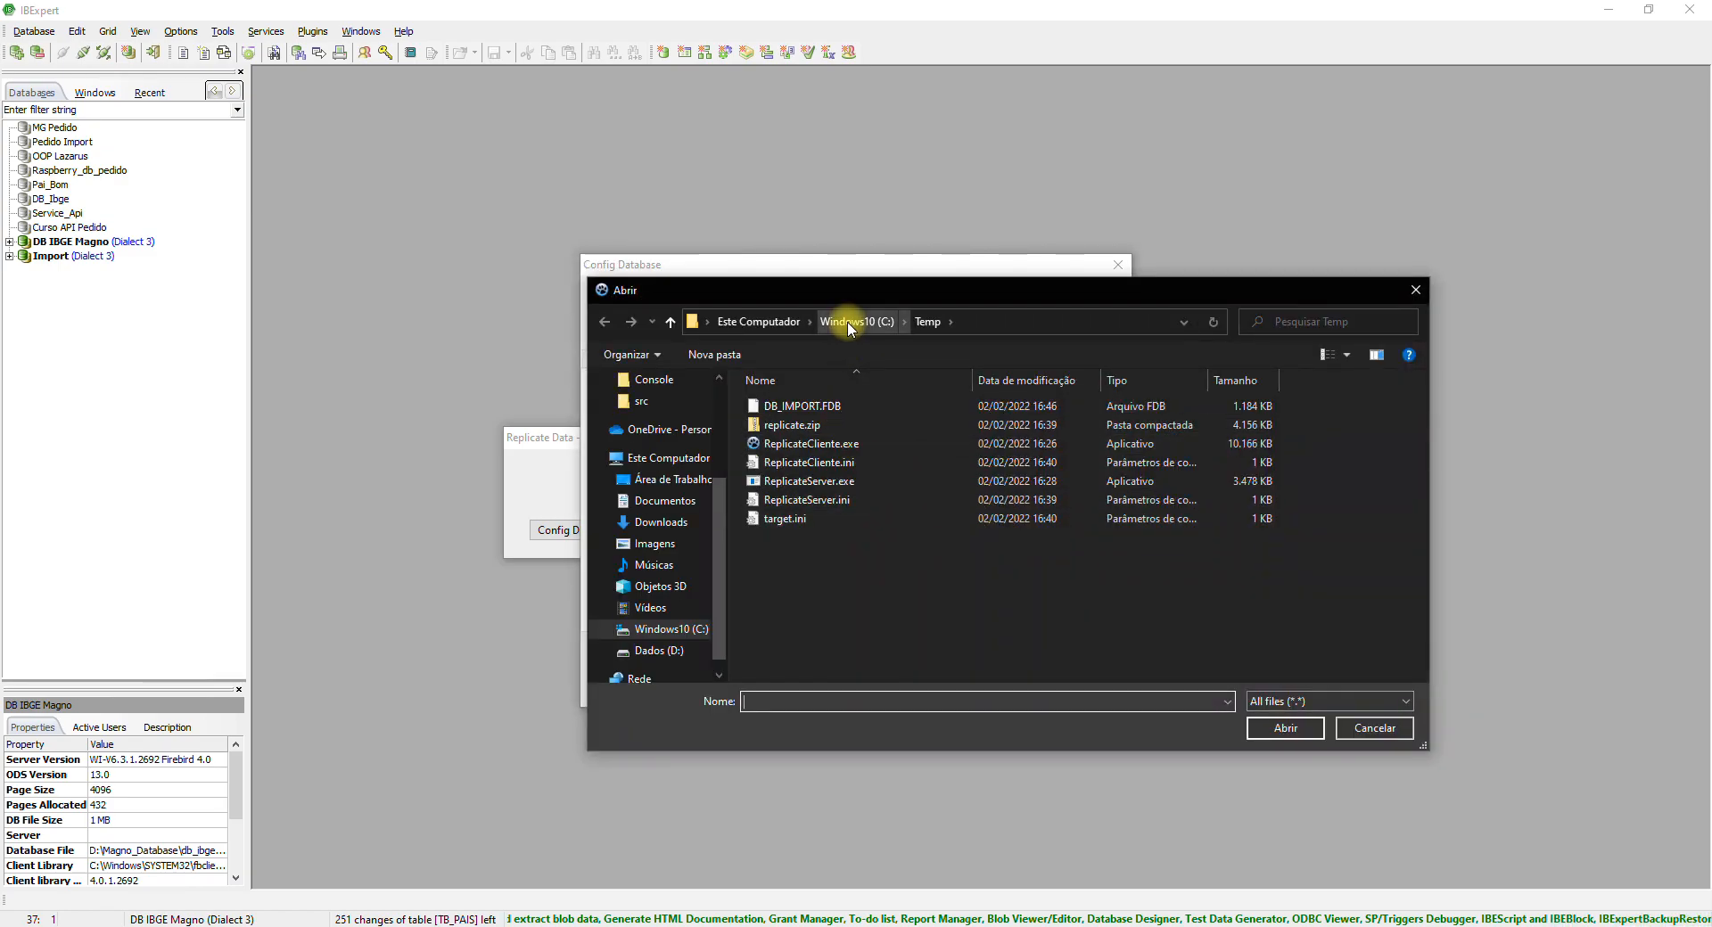
pyautogui.doubleClick(824, 407)
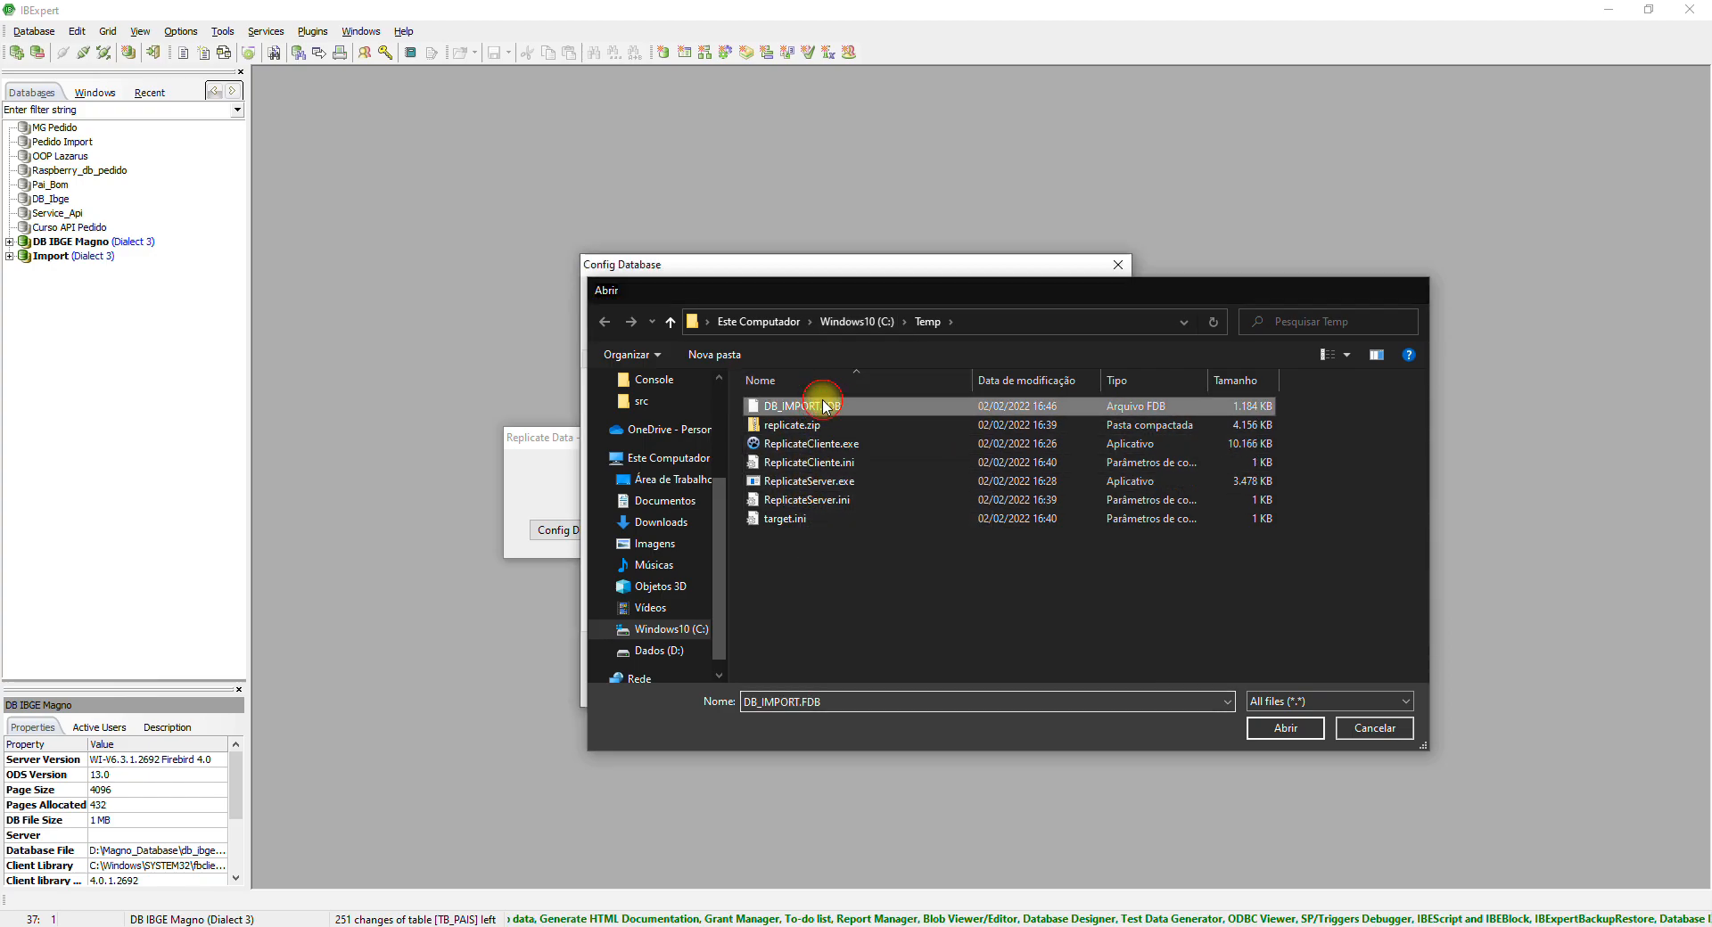
# Step: Enter user SYSDBA and the database password for the destination, and save the database configuration
pyautogui.click(733, 553)
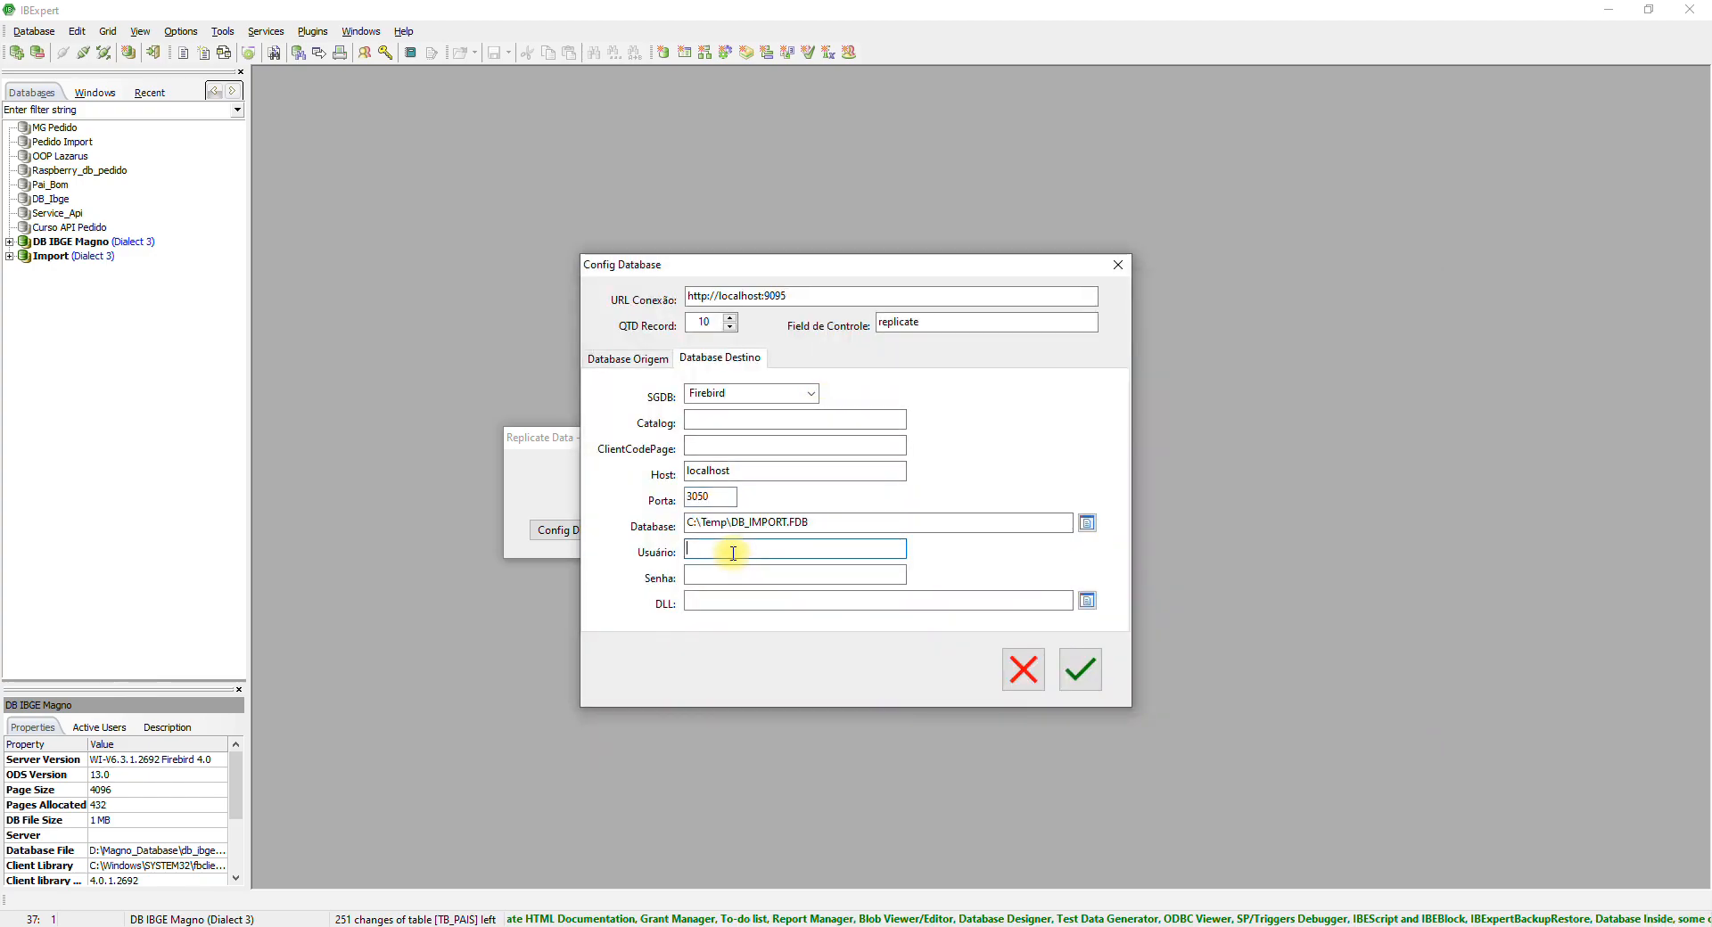
pyautogui.write('SYSDBA')
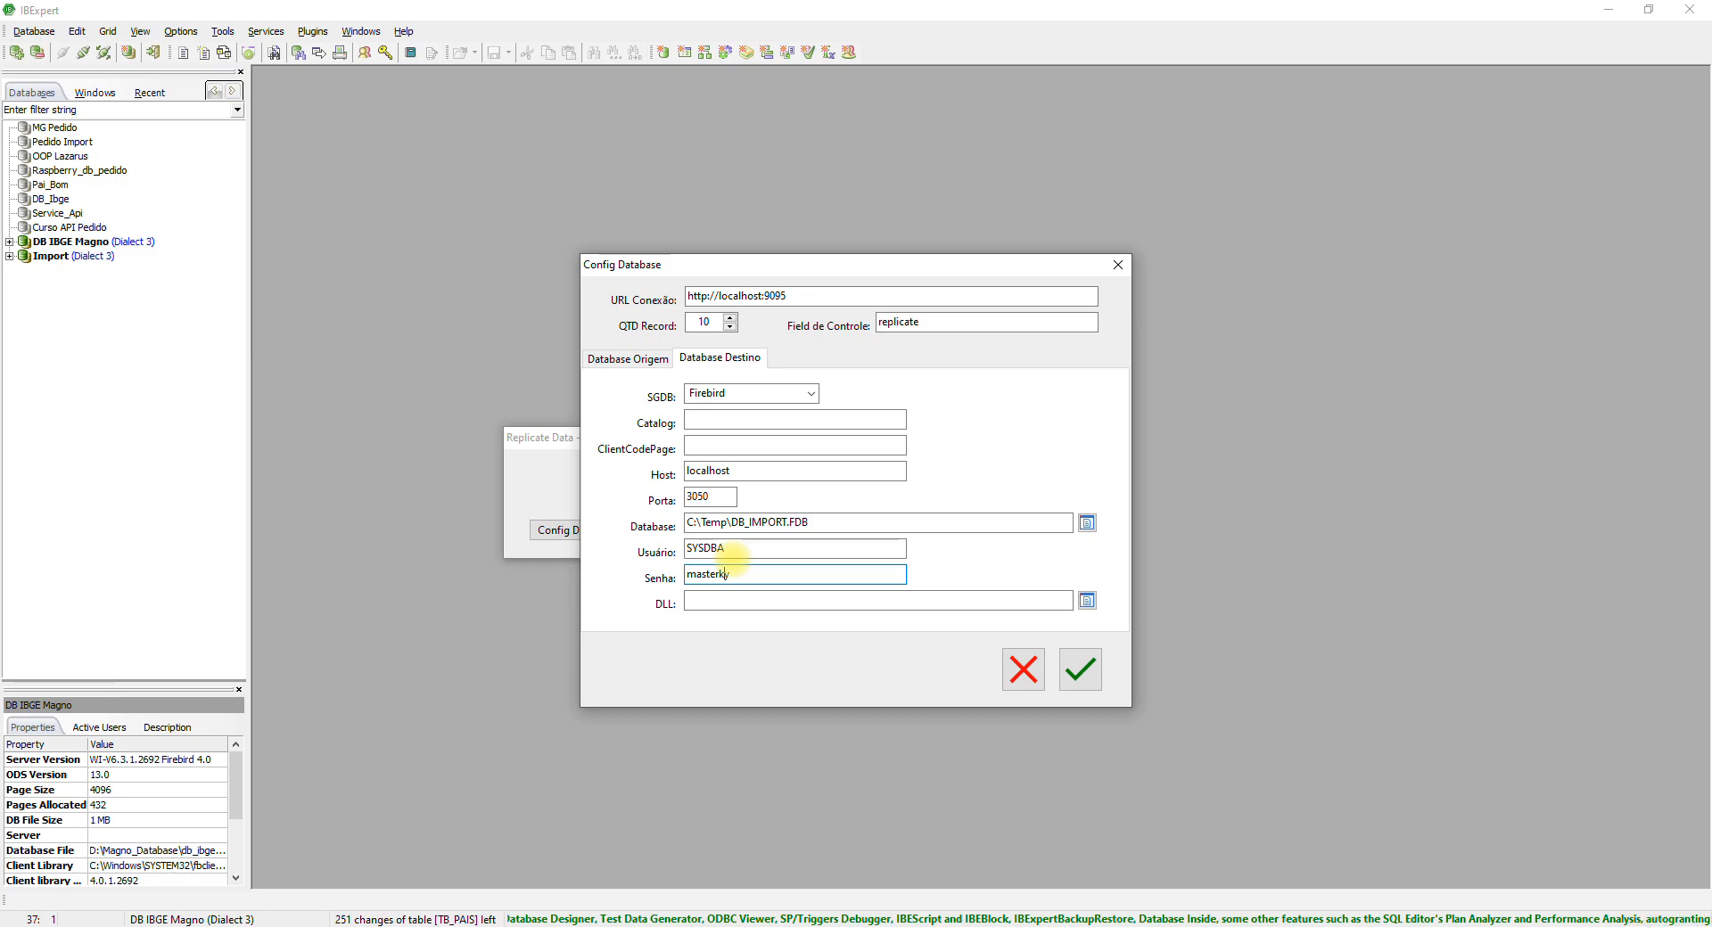
pyautogui.click(628, 358)
pyautogui.click(704, 360)
pyautogui.click(723, 574)
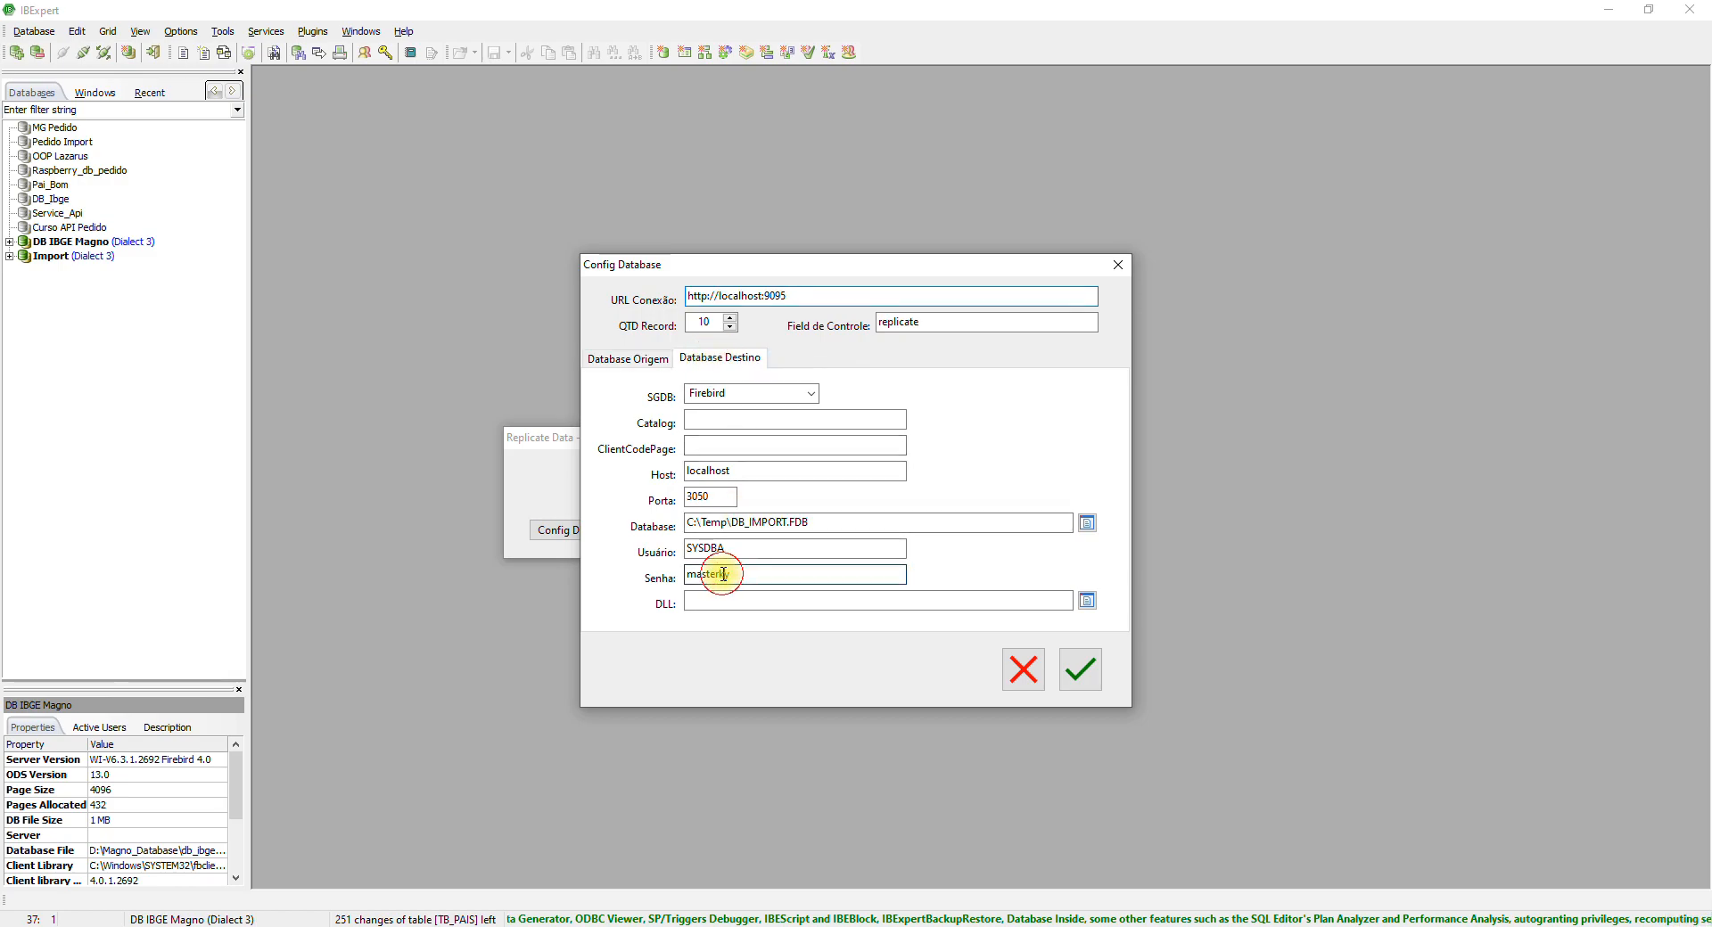
pyautogui.write('e')
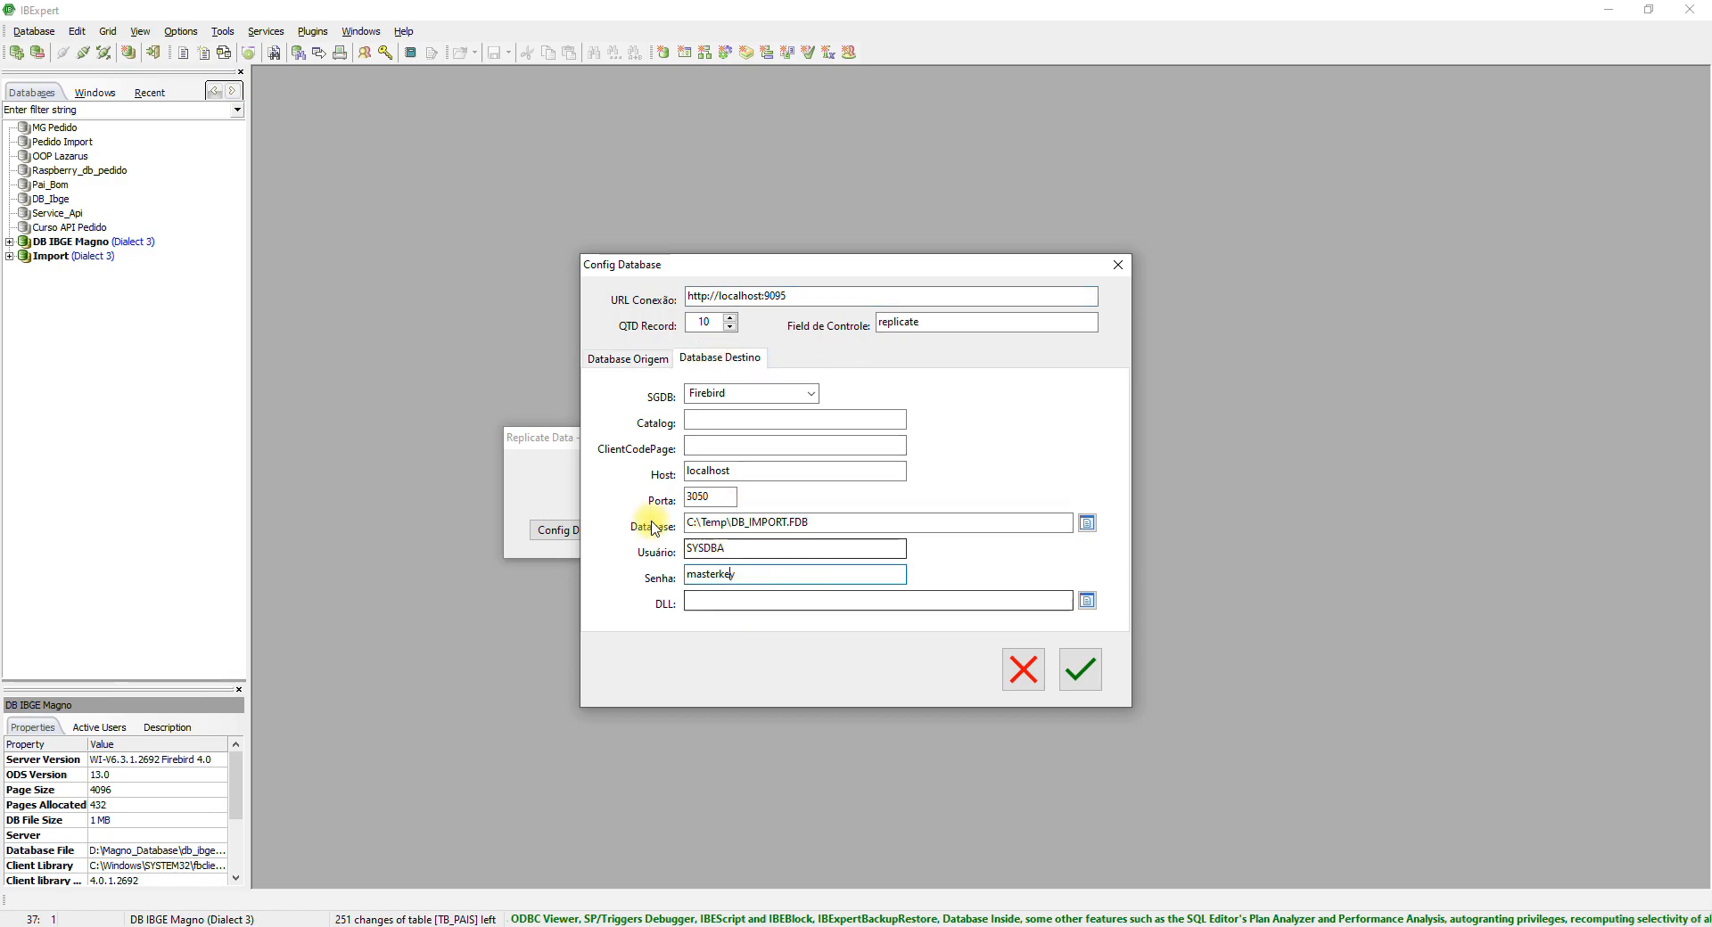
pyautogui.click(1081, 675)
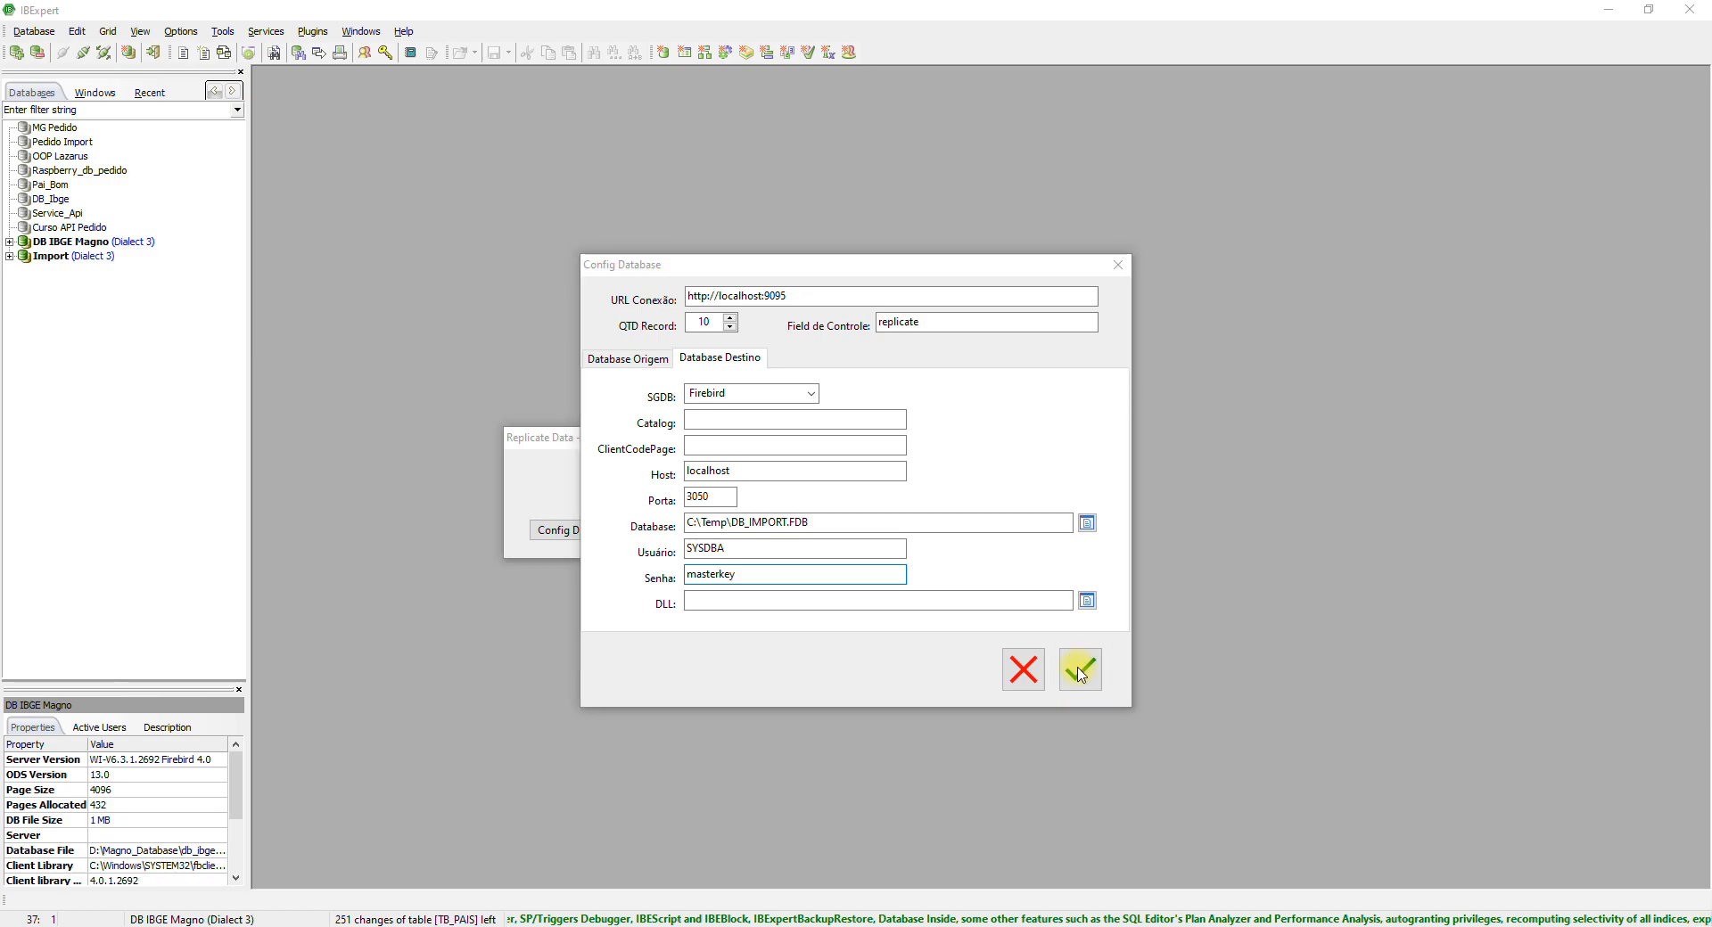
pyautogui.click(995, 471)
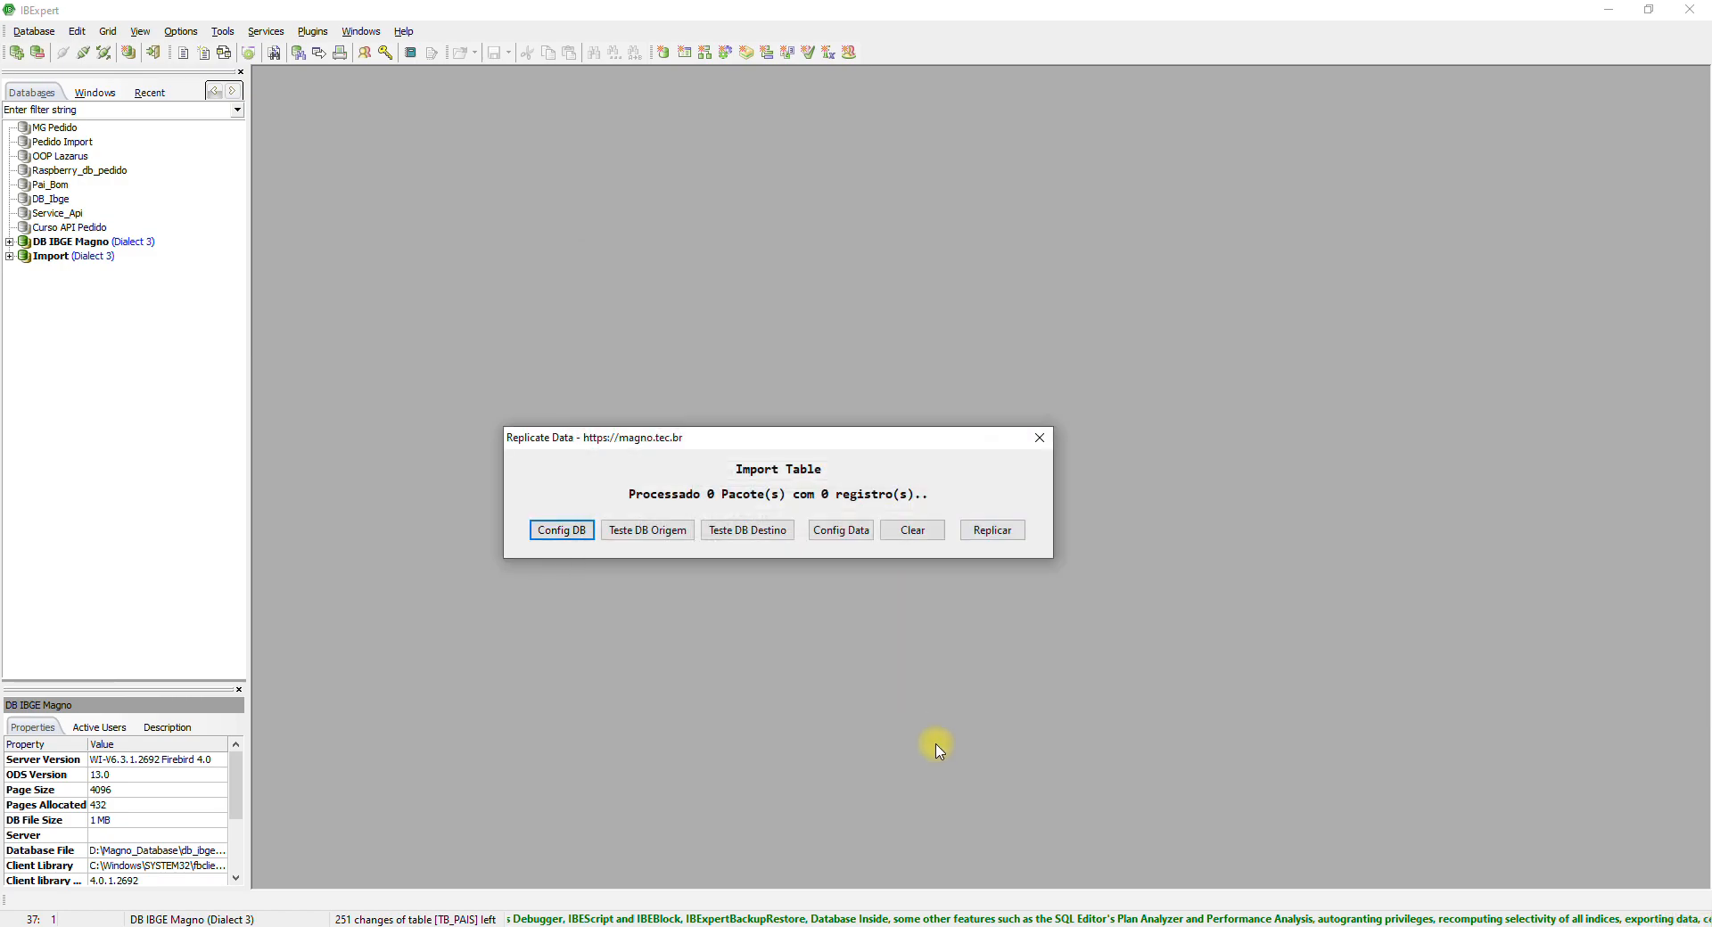
# Step: Test the connections to the source and destination databases
pyautogui.click(662, 539)
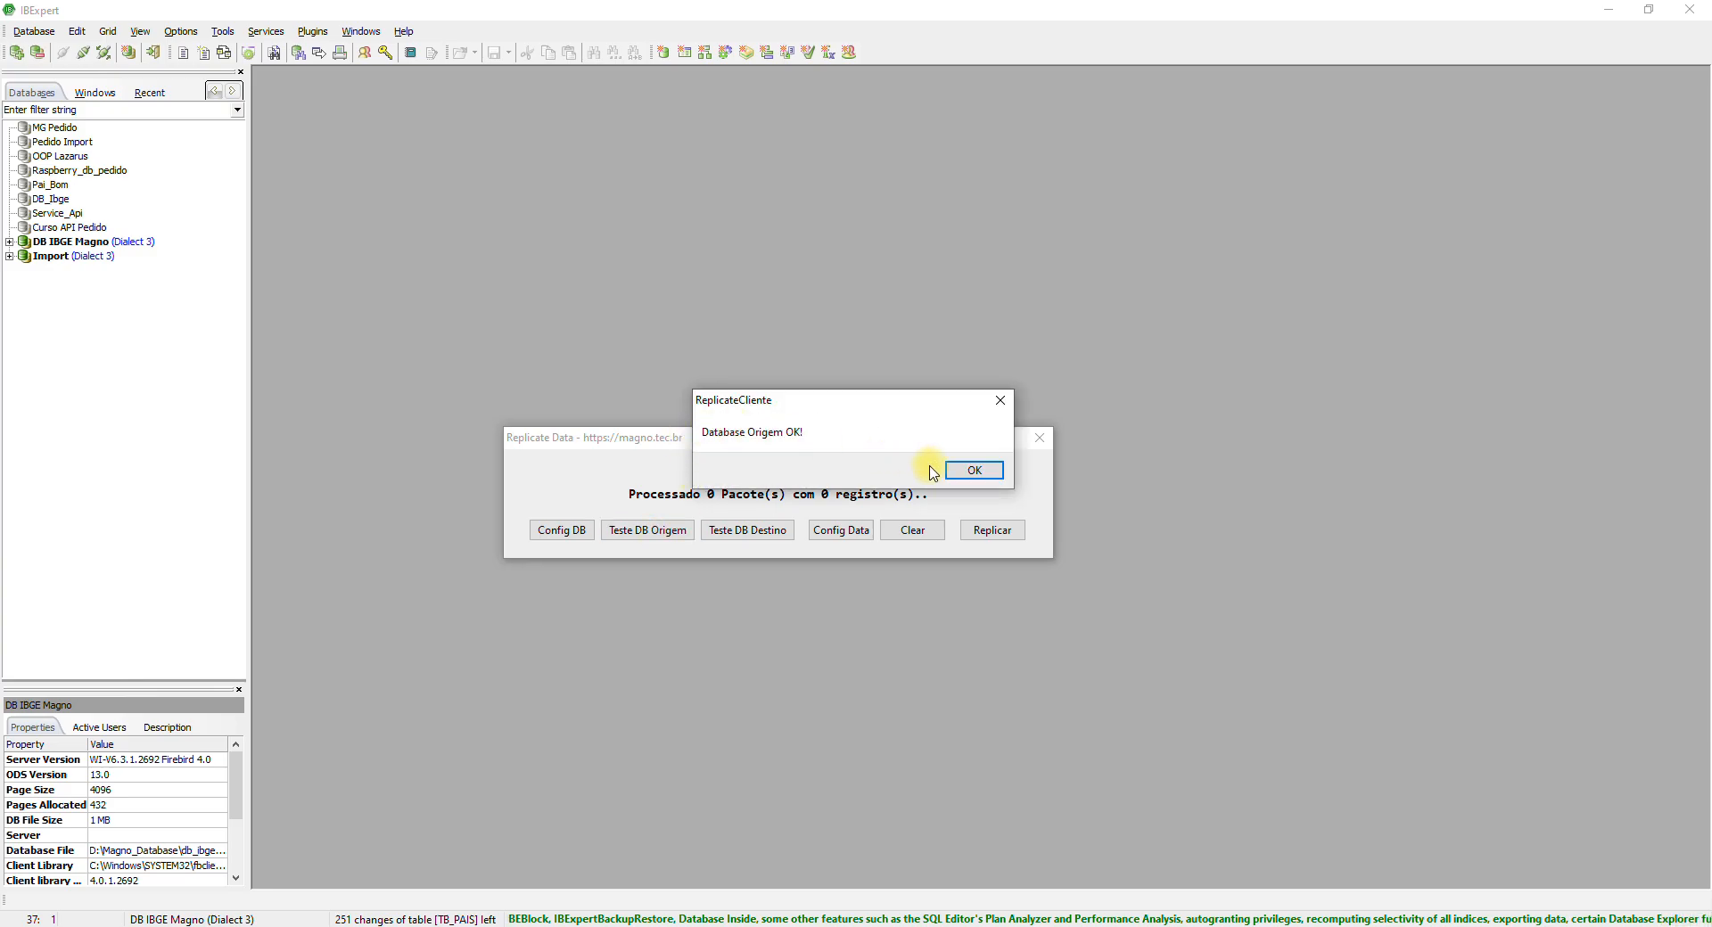
pyautogui.click(992, 472)
pyautogui.click(742, 535)
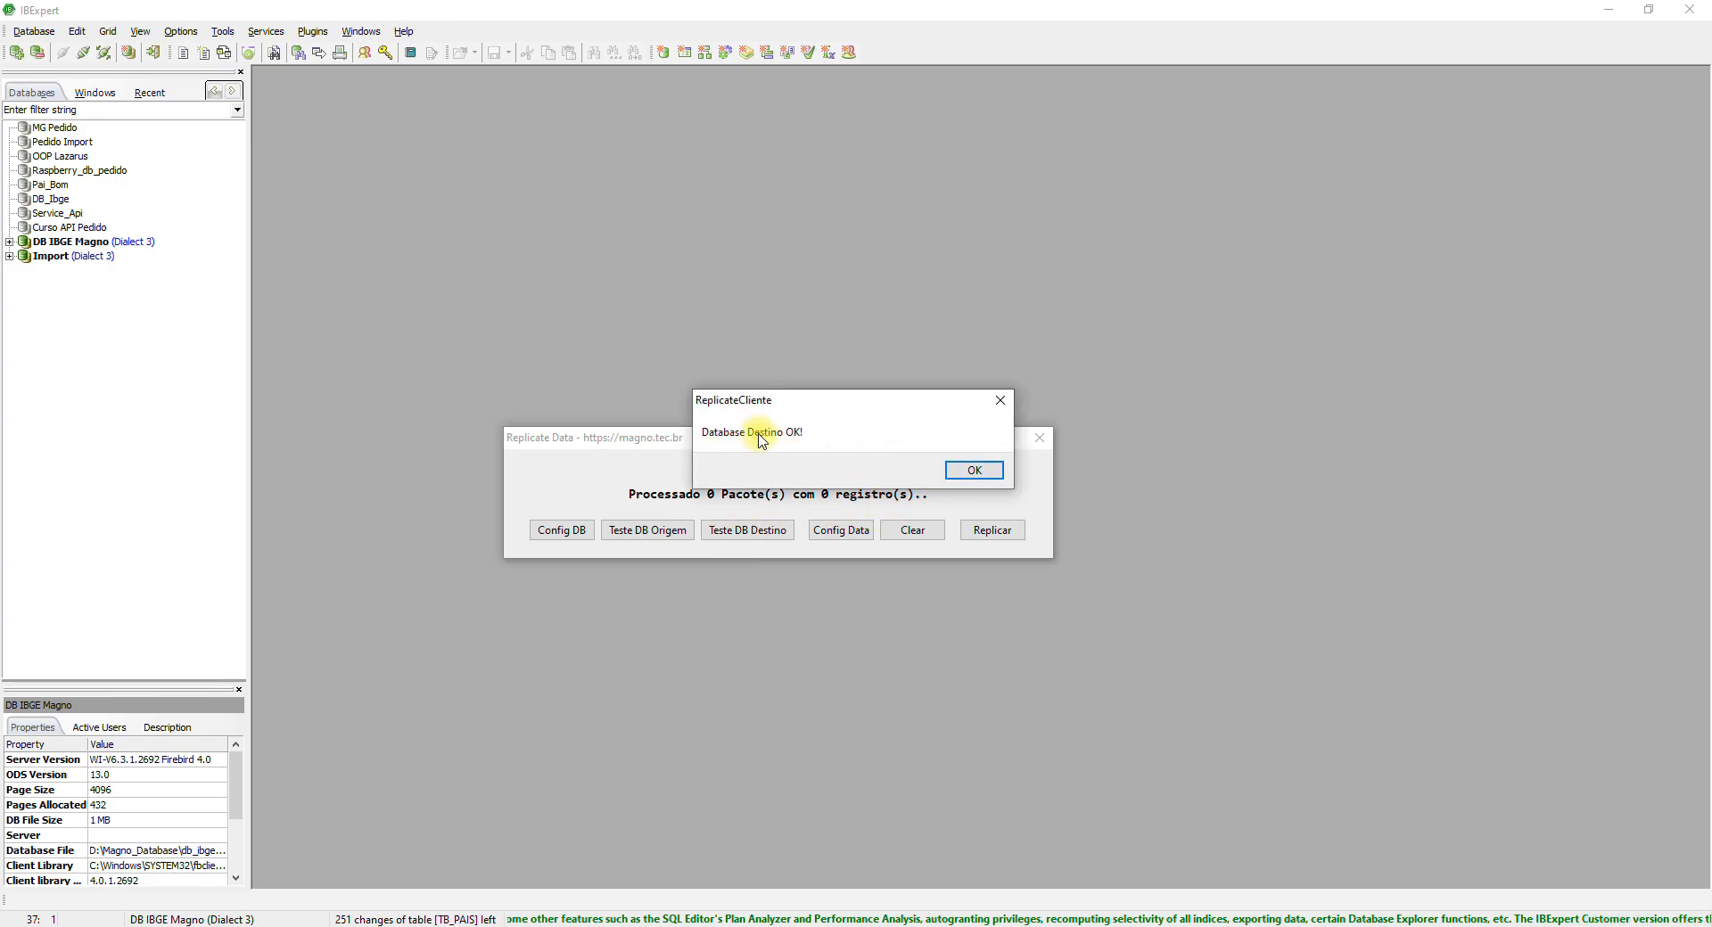
pyautogui.click(975, 472)
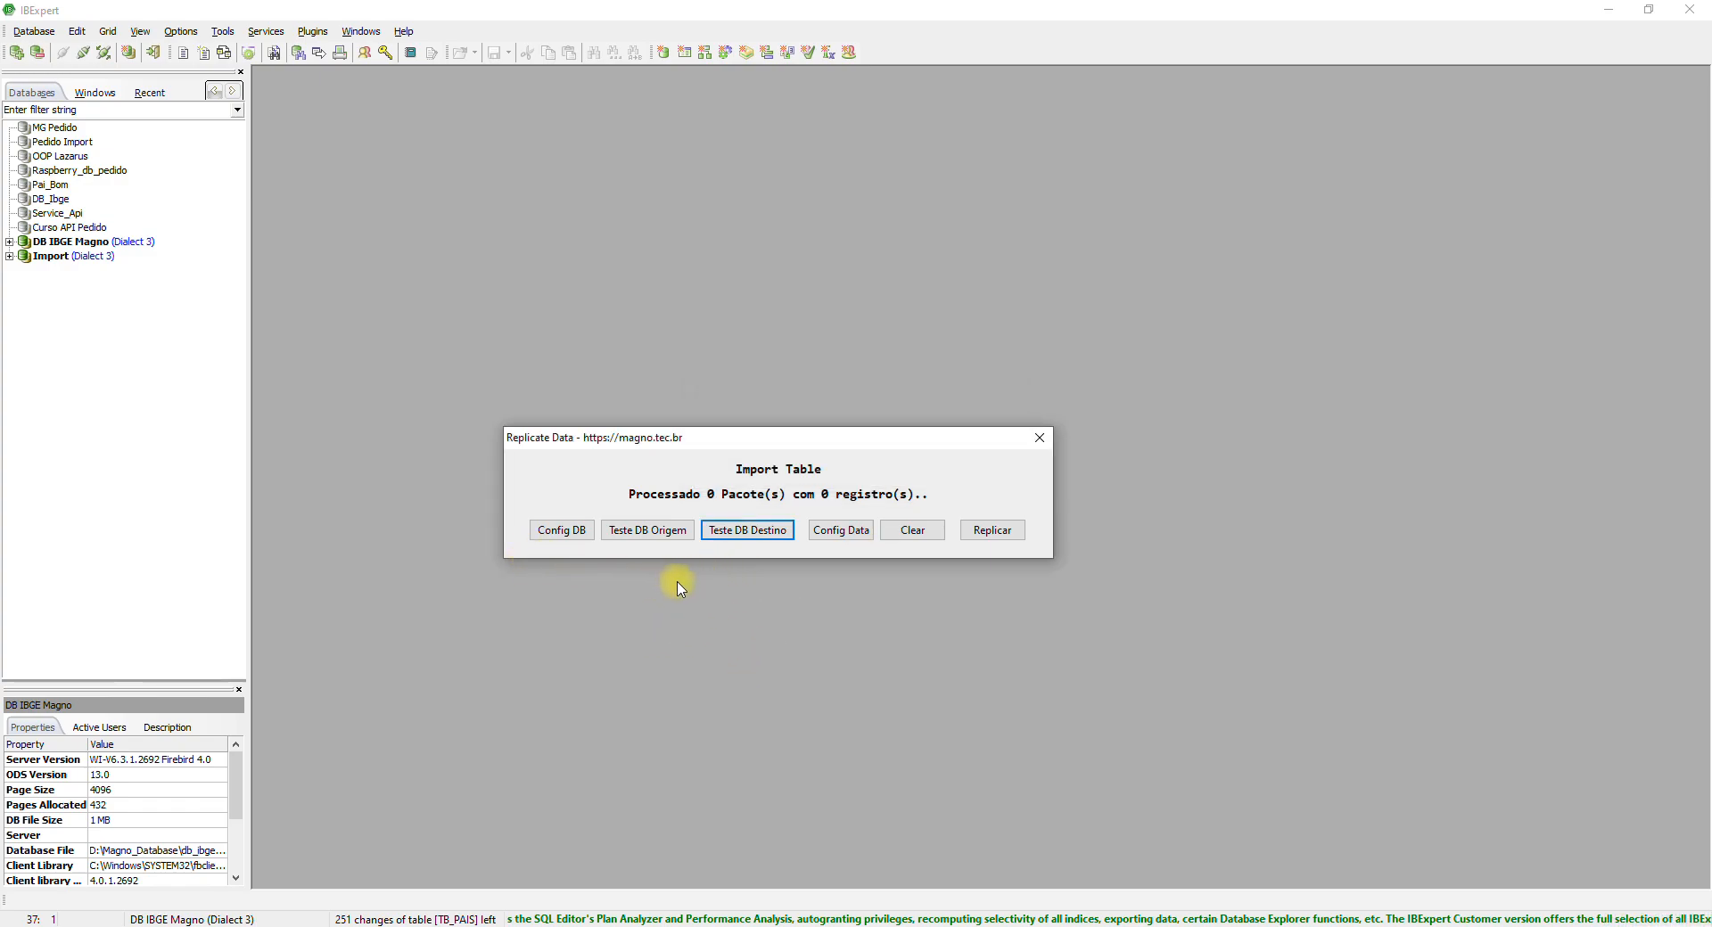
# Step: Load the database tables into the data configuration, add TB_PAIS to the import tables and list its fields
pyautogui.click(837, 532)
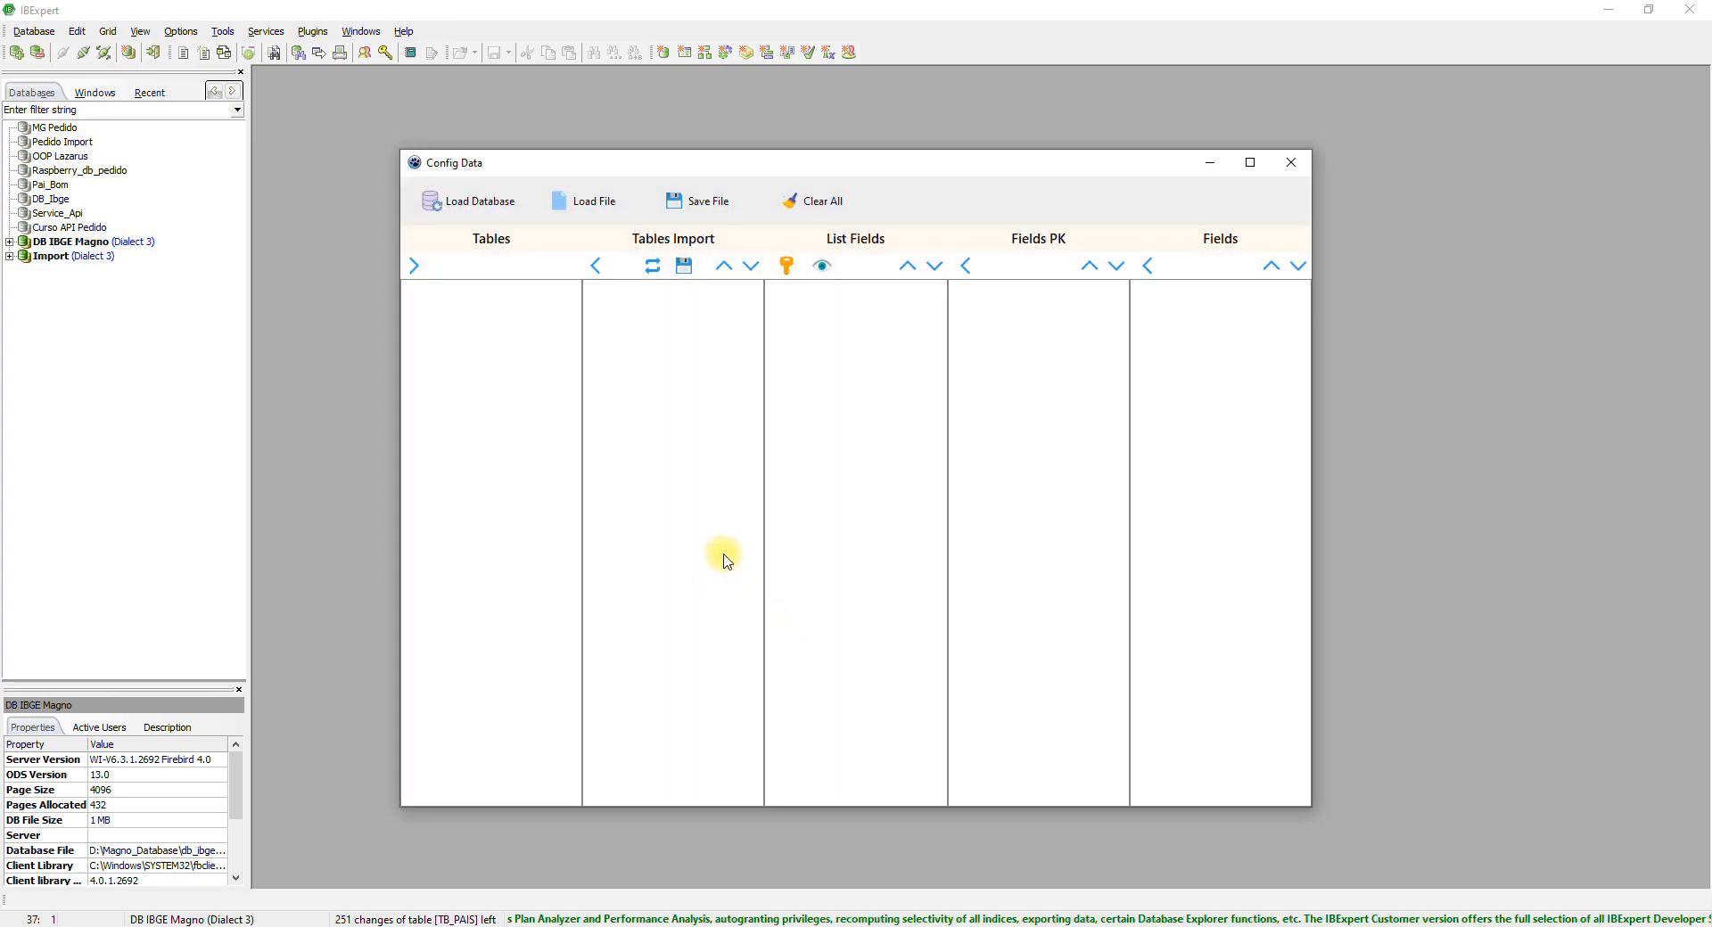
pyautogui.click(473, 207)
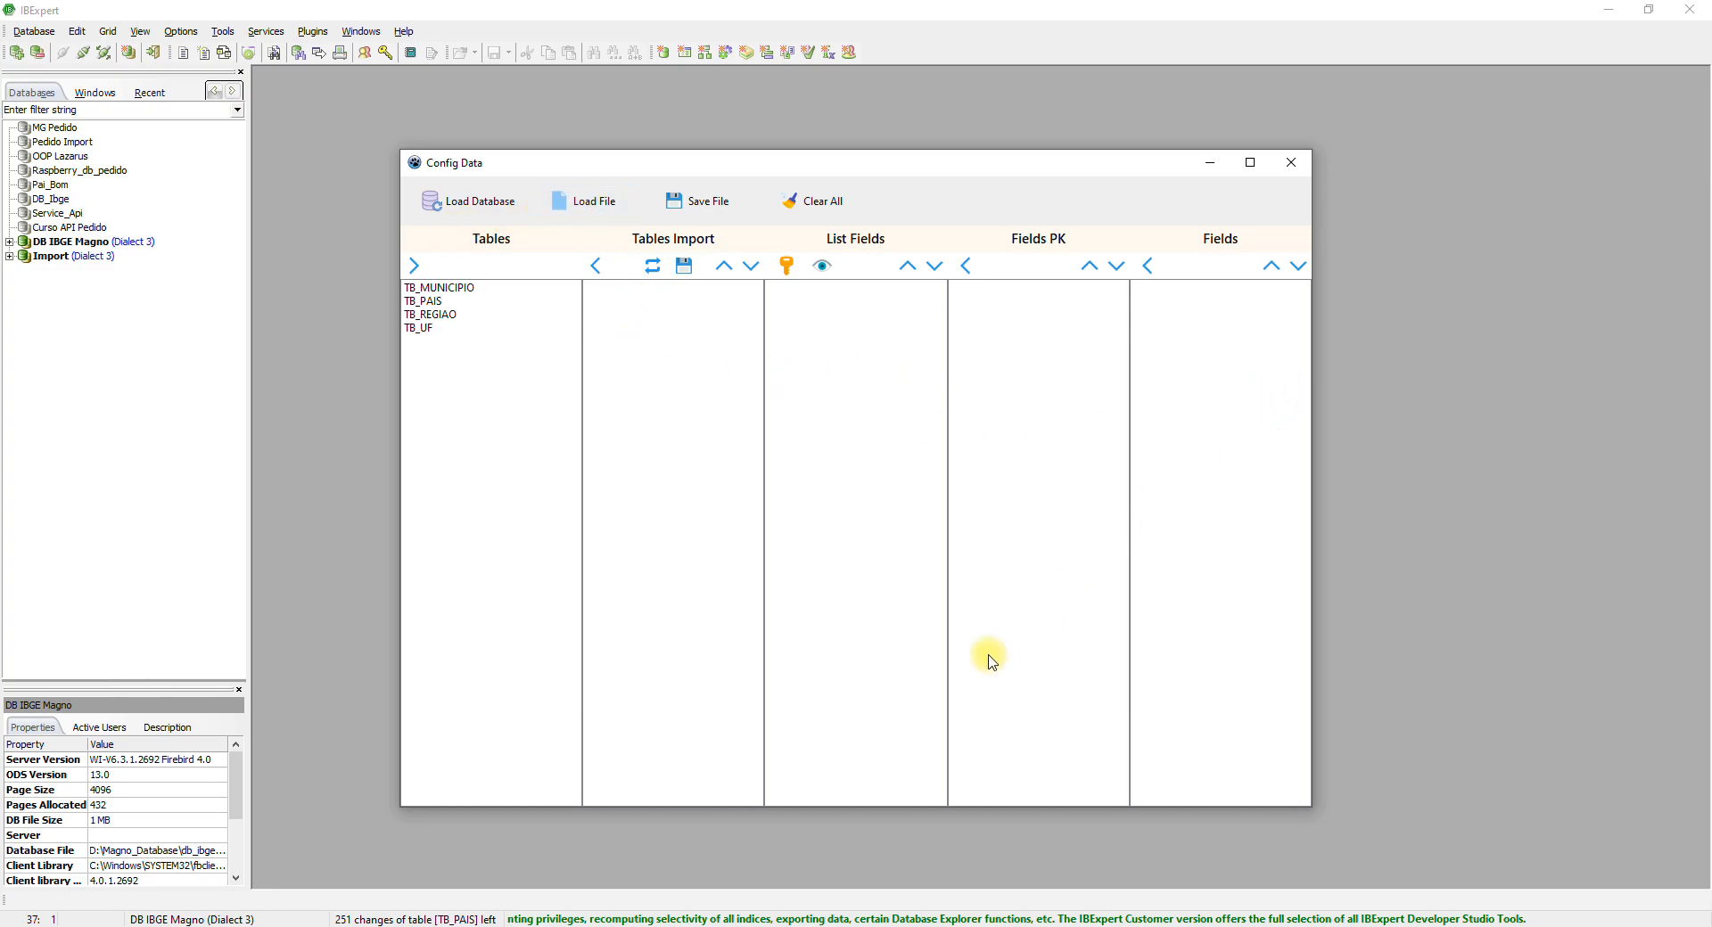
pyautogui.click(440, 304)
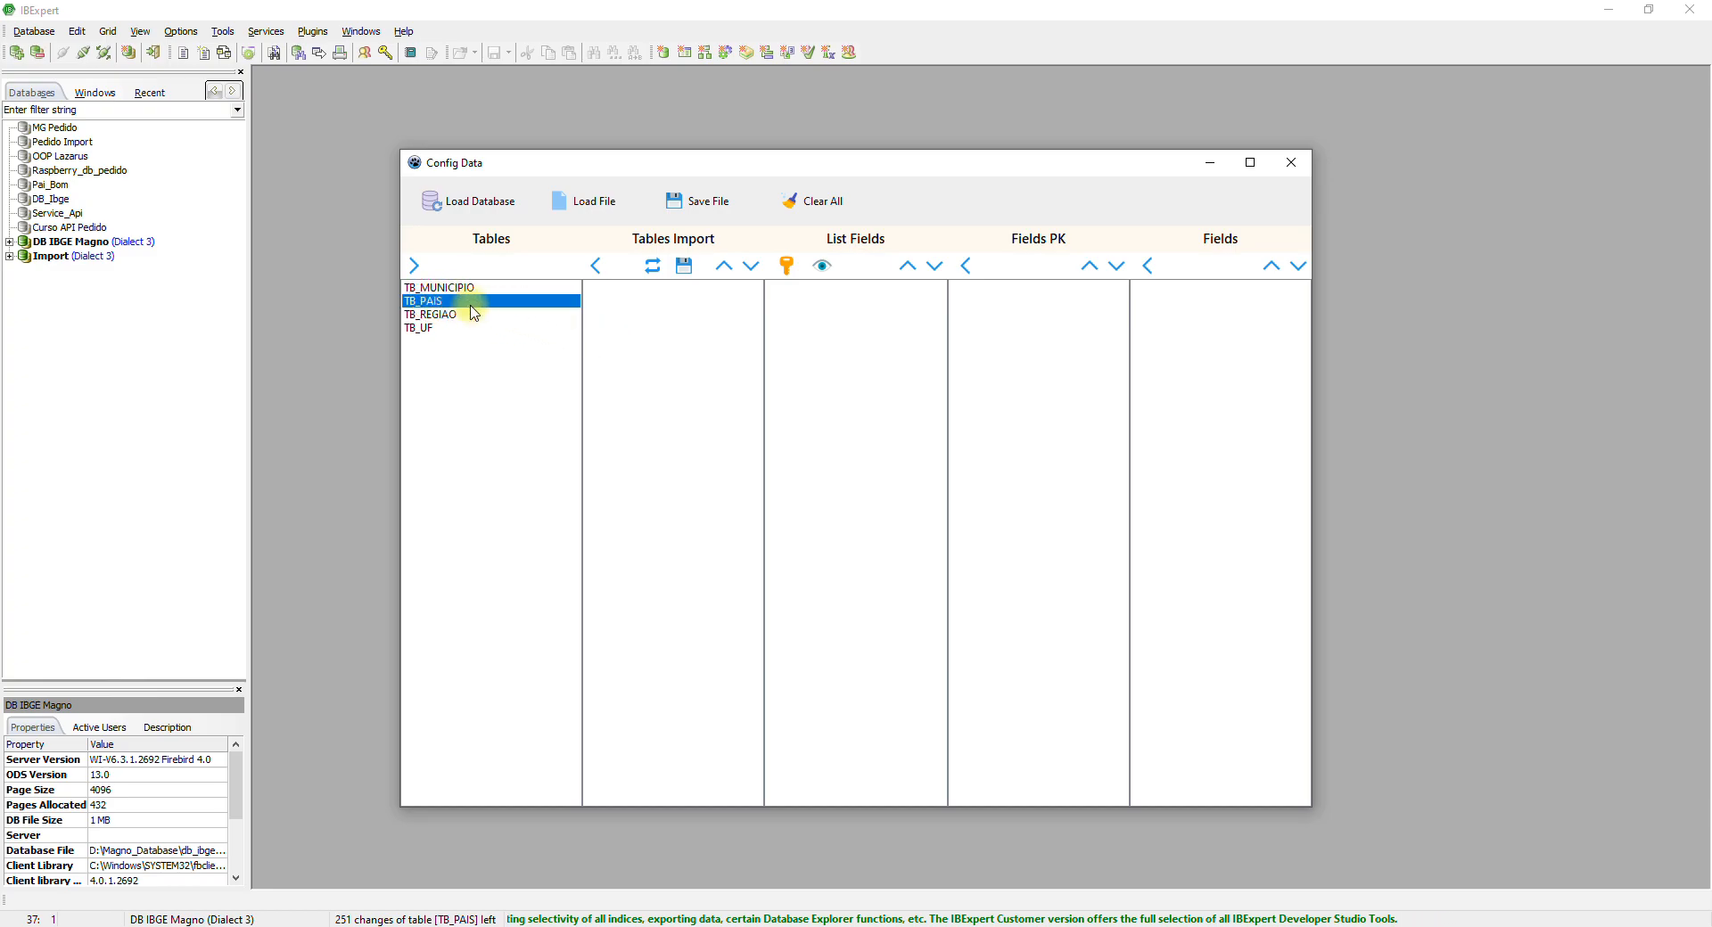
pyautogui.click(414, 266)
pyautogui.click(589, 289)
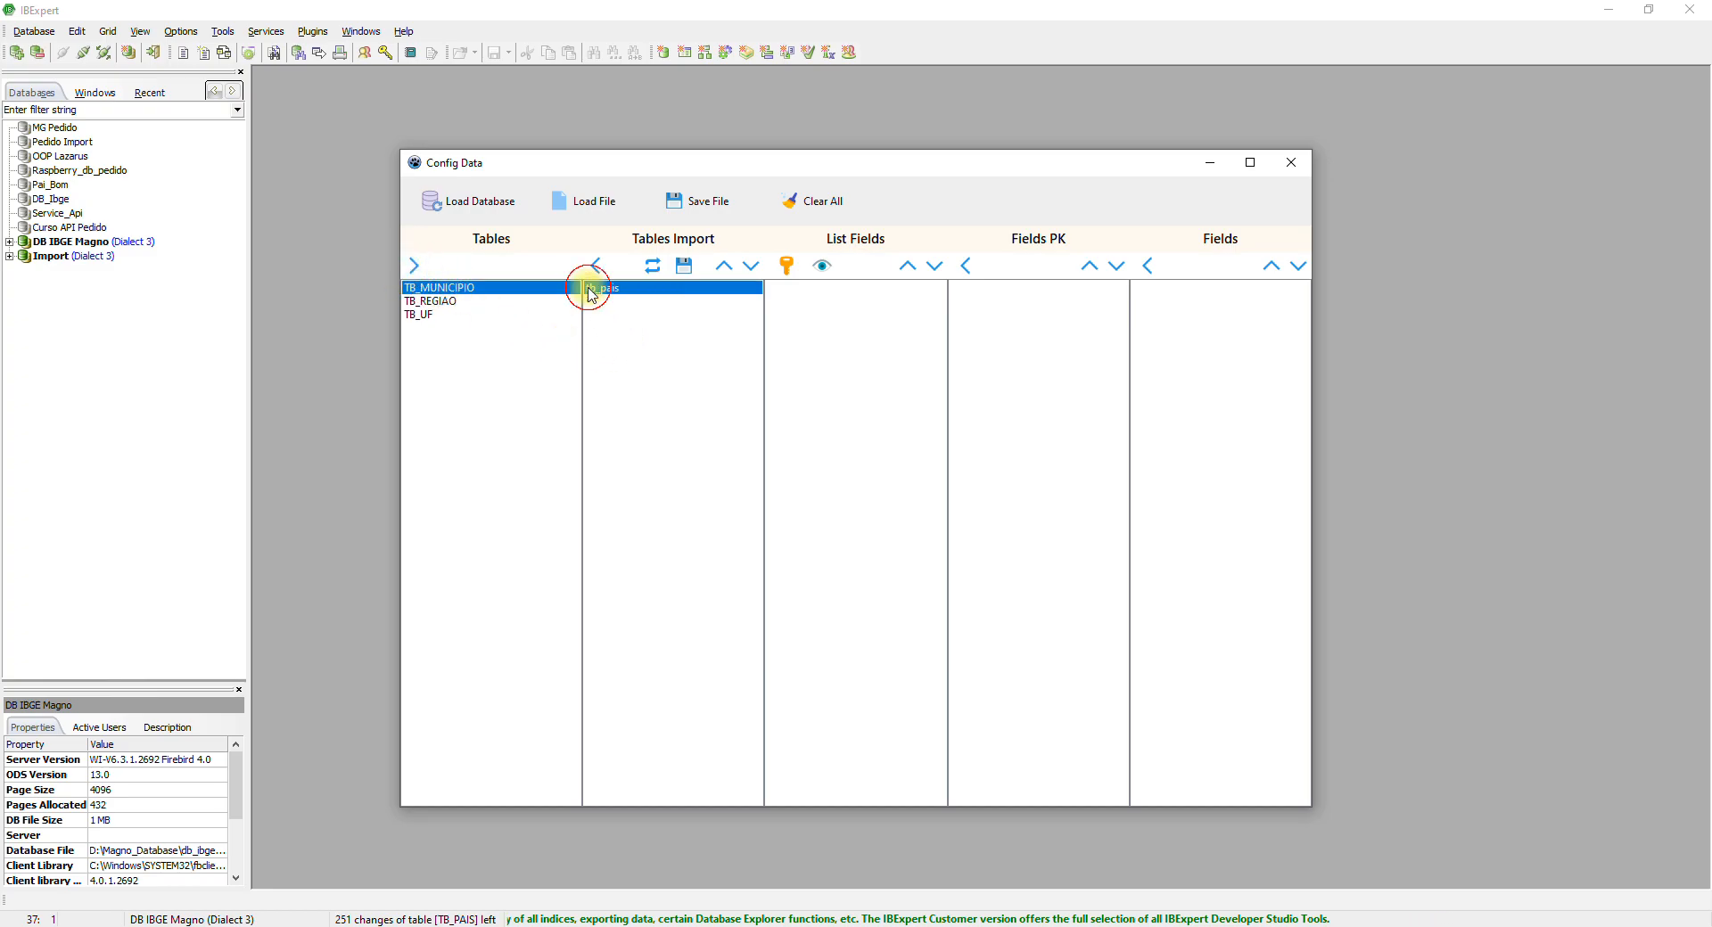
pyautogui.click(656, 268)
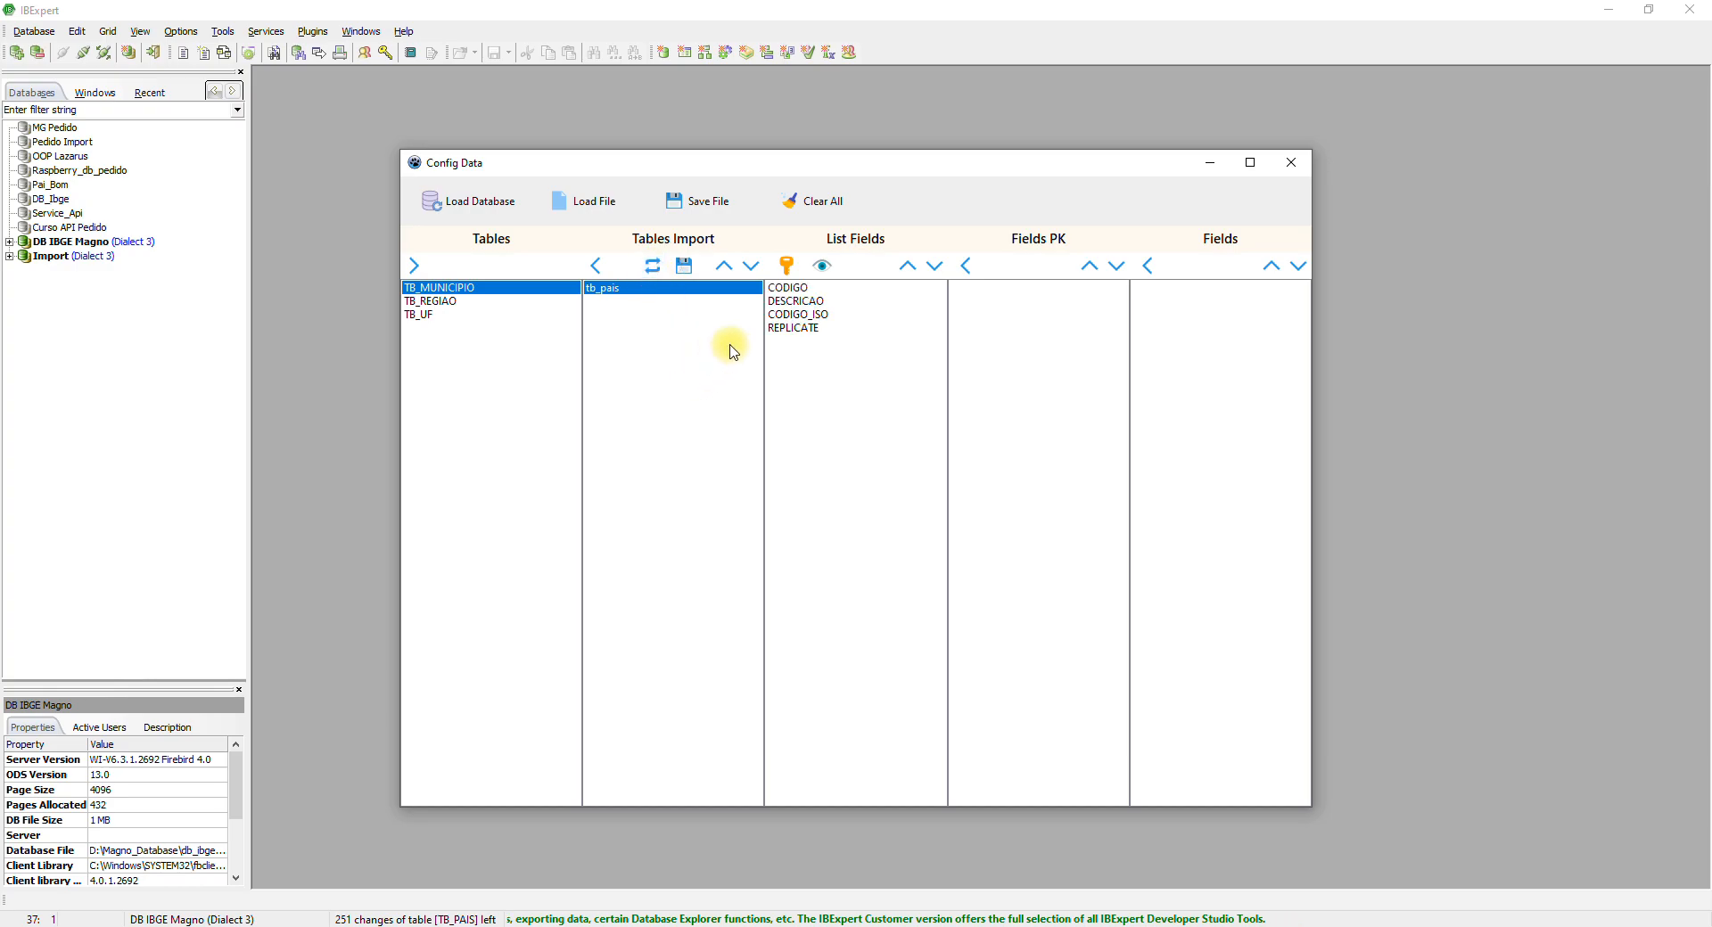
# Step: Set codigo as the primary key of tb_pais with descricao and codigo_iso as replicated fields, and save the configuration to file
pyautogui.click(788, 289)
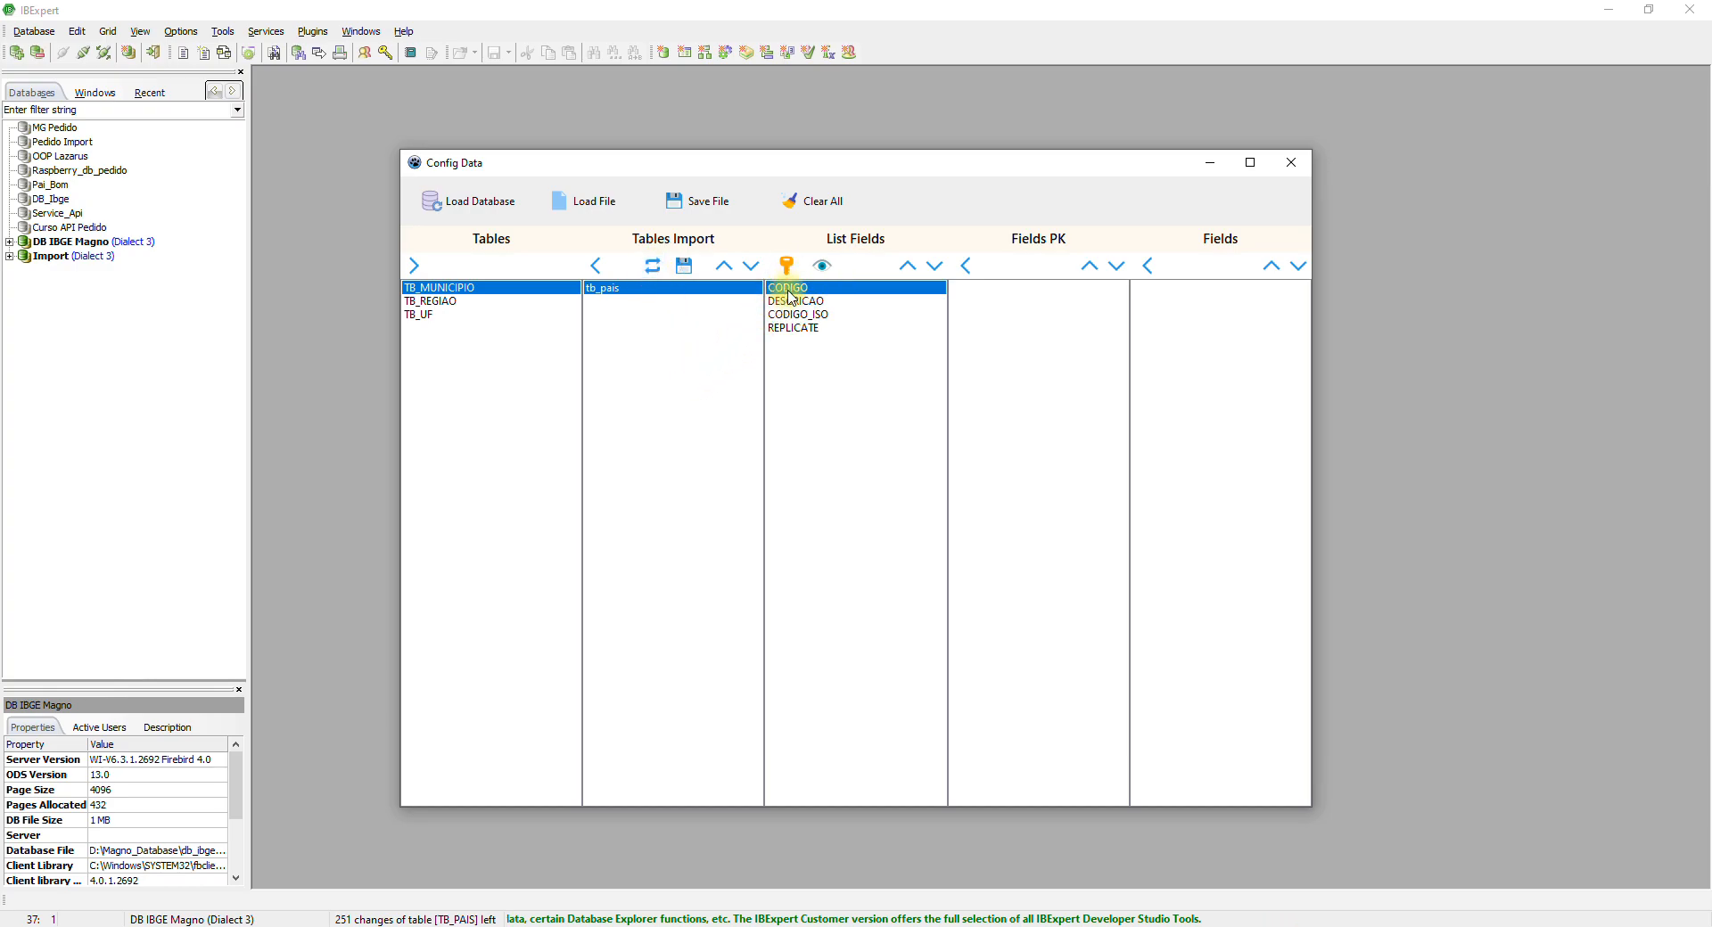
pyautogui.click(788, 265)
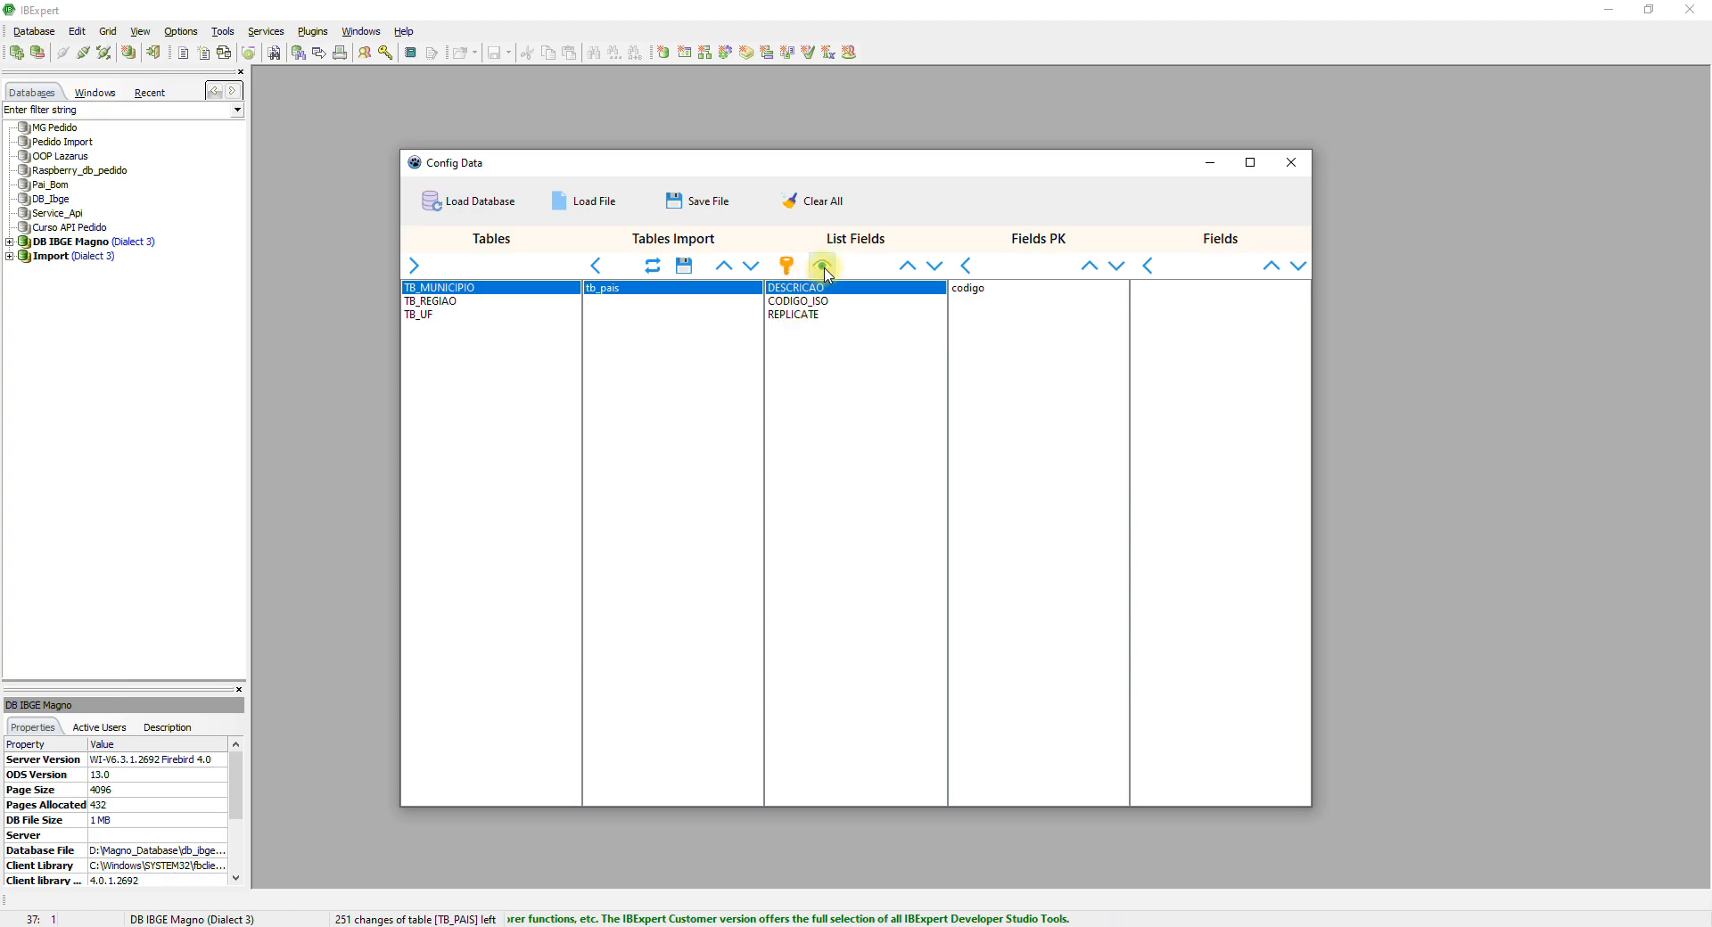
pyautogui.click(824, 268)
pyautogui.click(824, 266)
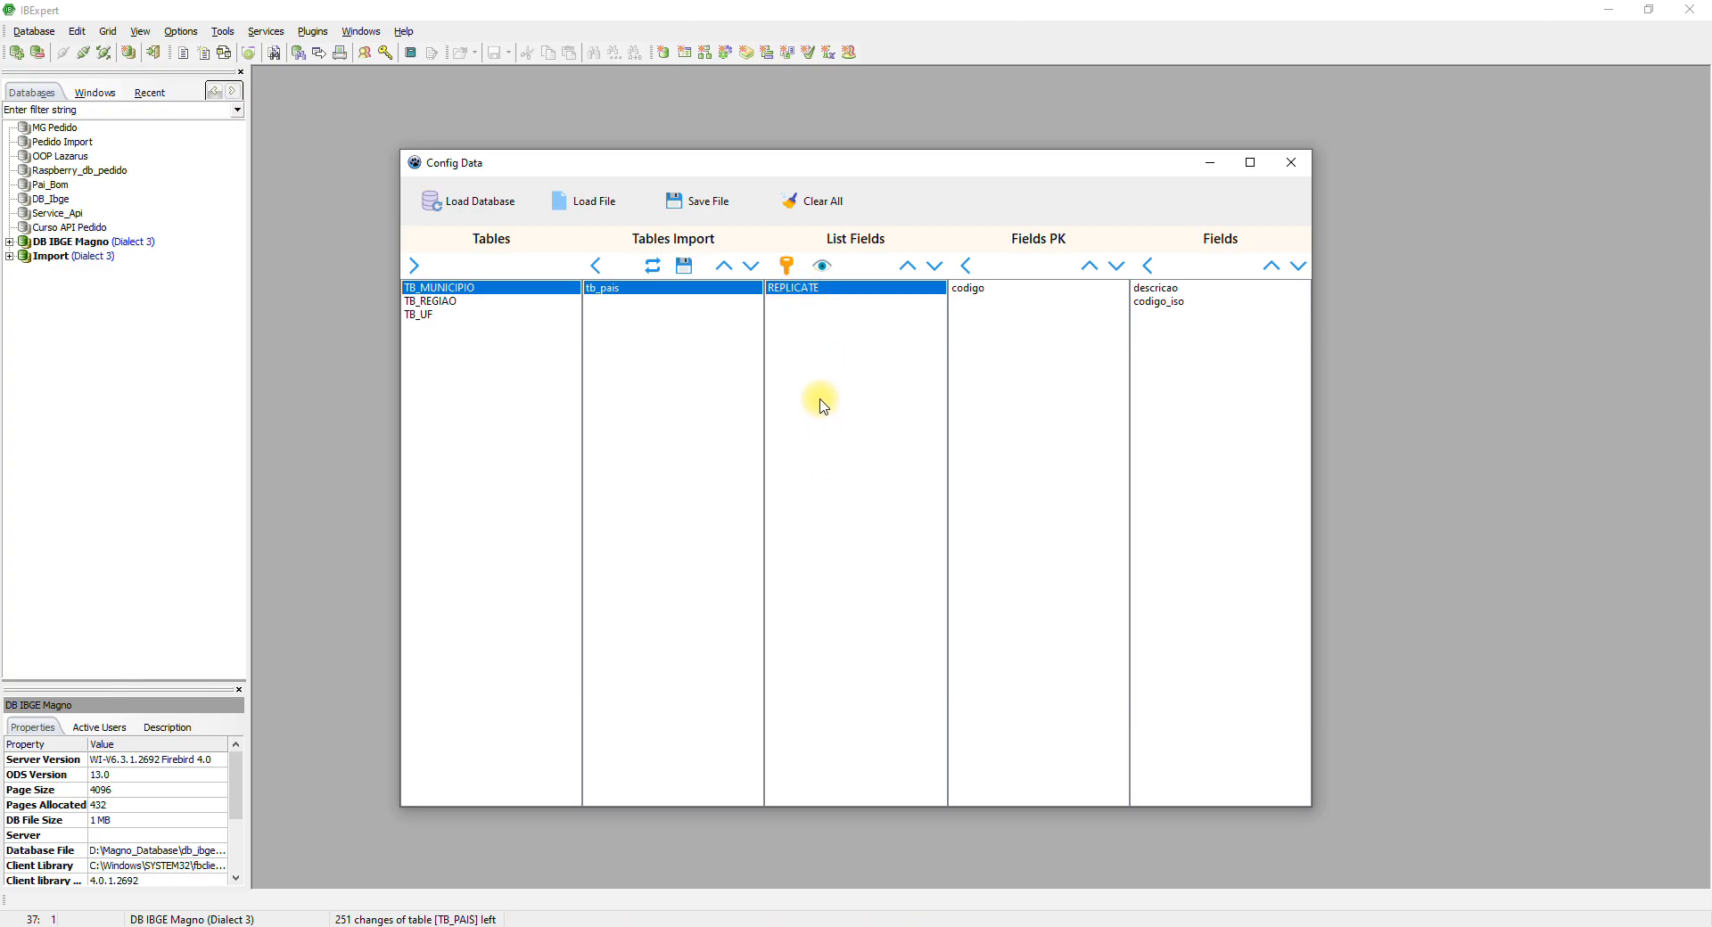
pyautogui.click(685, 267)
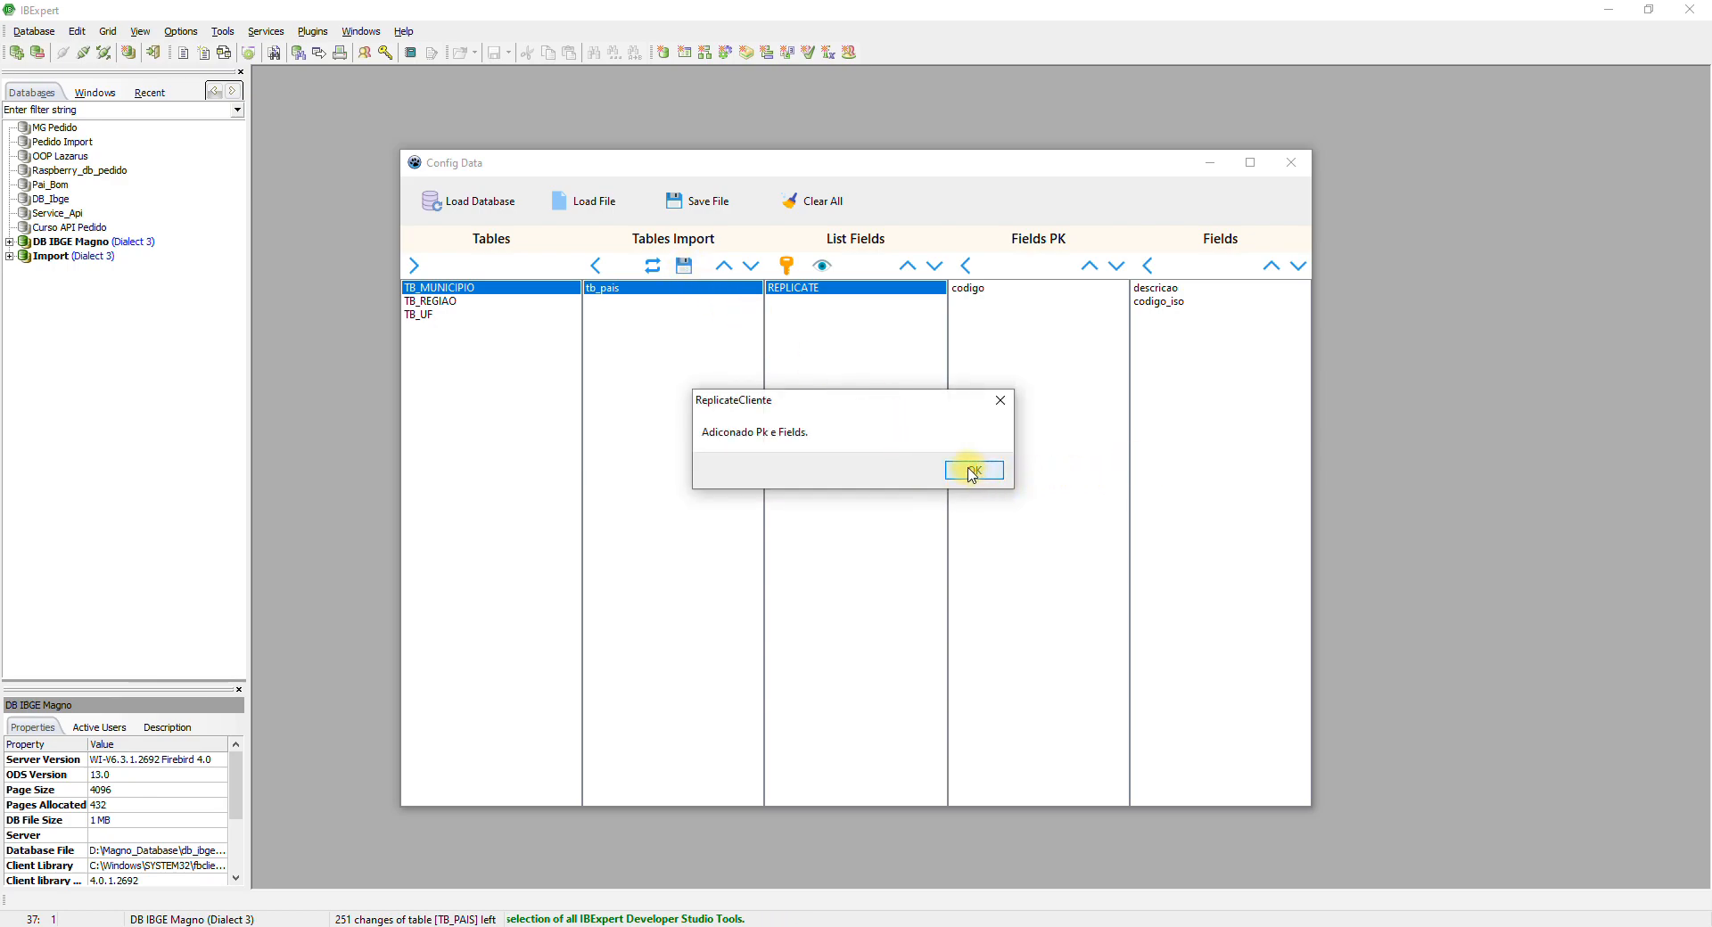
pyautogui.click(973, 471)
pyautogui.click(709, 202)
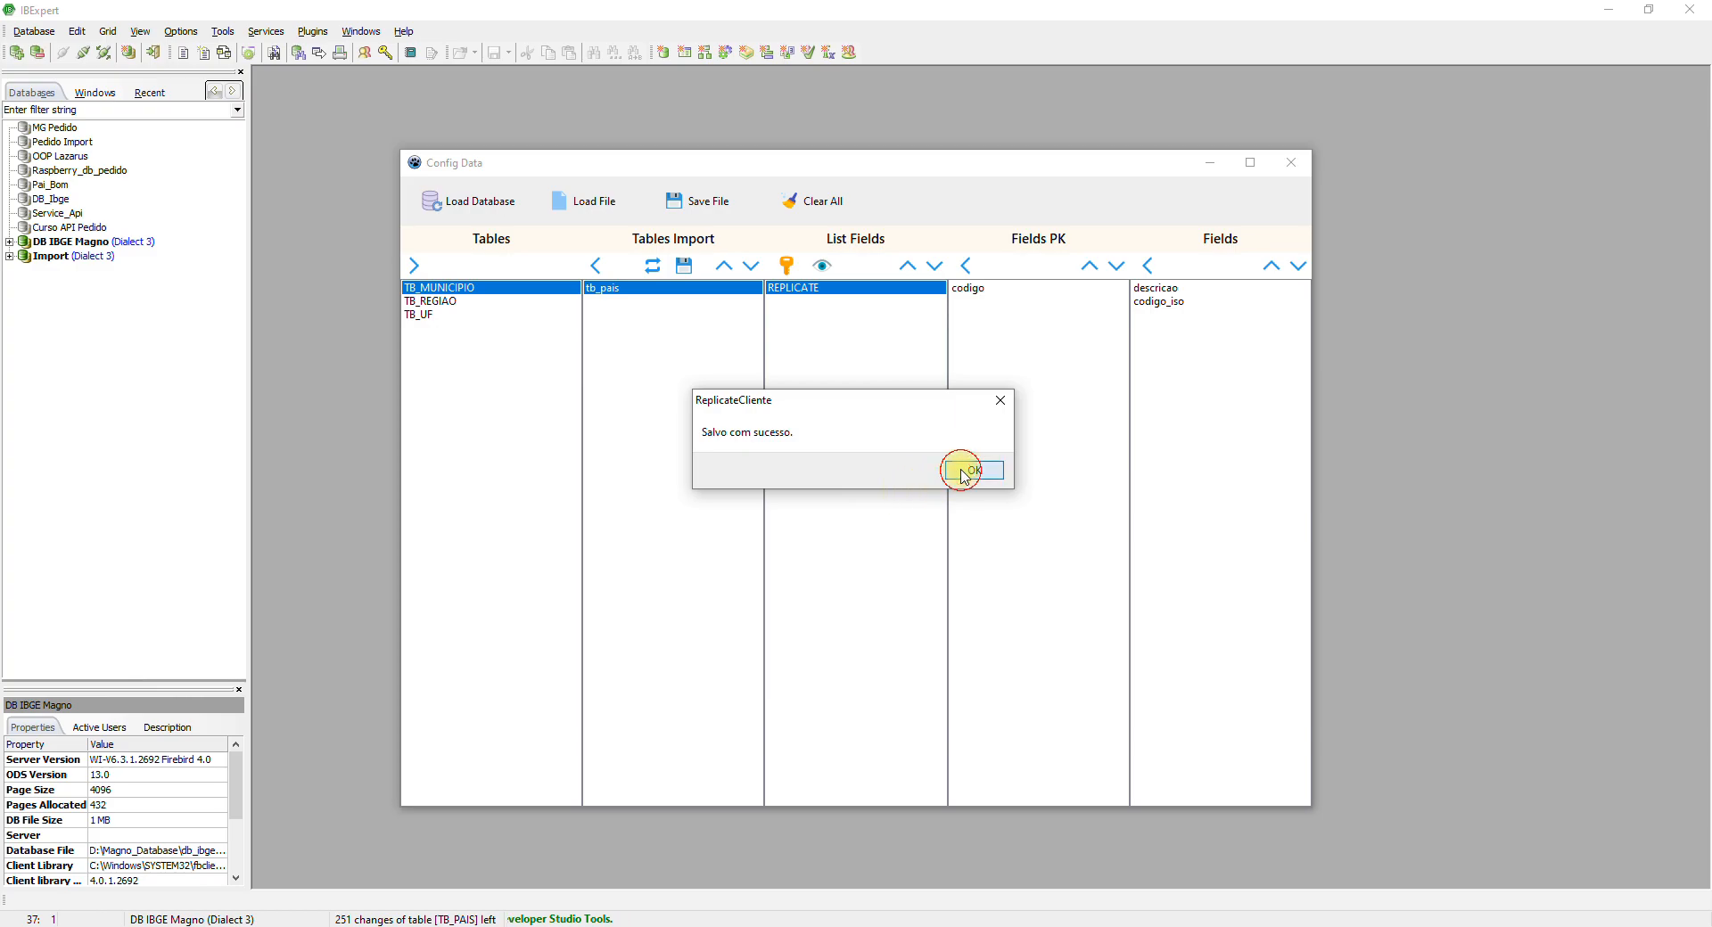
pyautogui.click(963, 473)
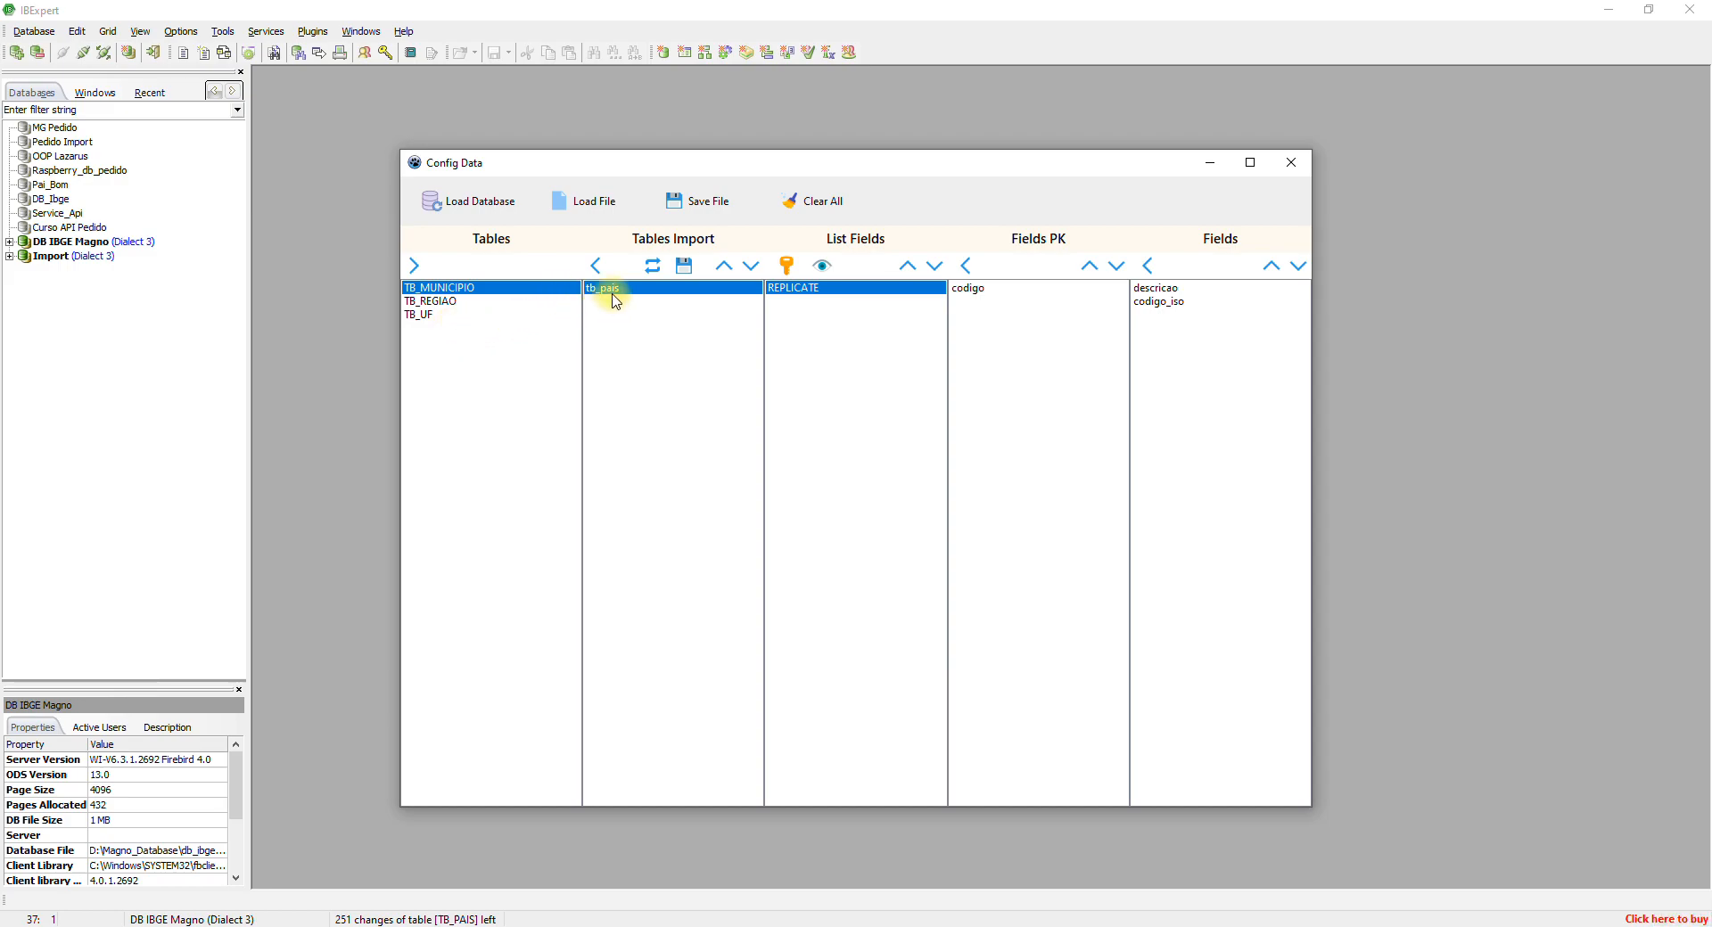
# Step: Add TB_REGIAO to the import tables and list its fields
pyautogui.click(455, 303)
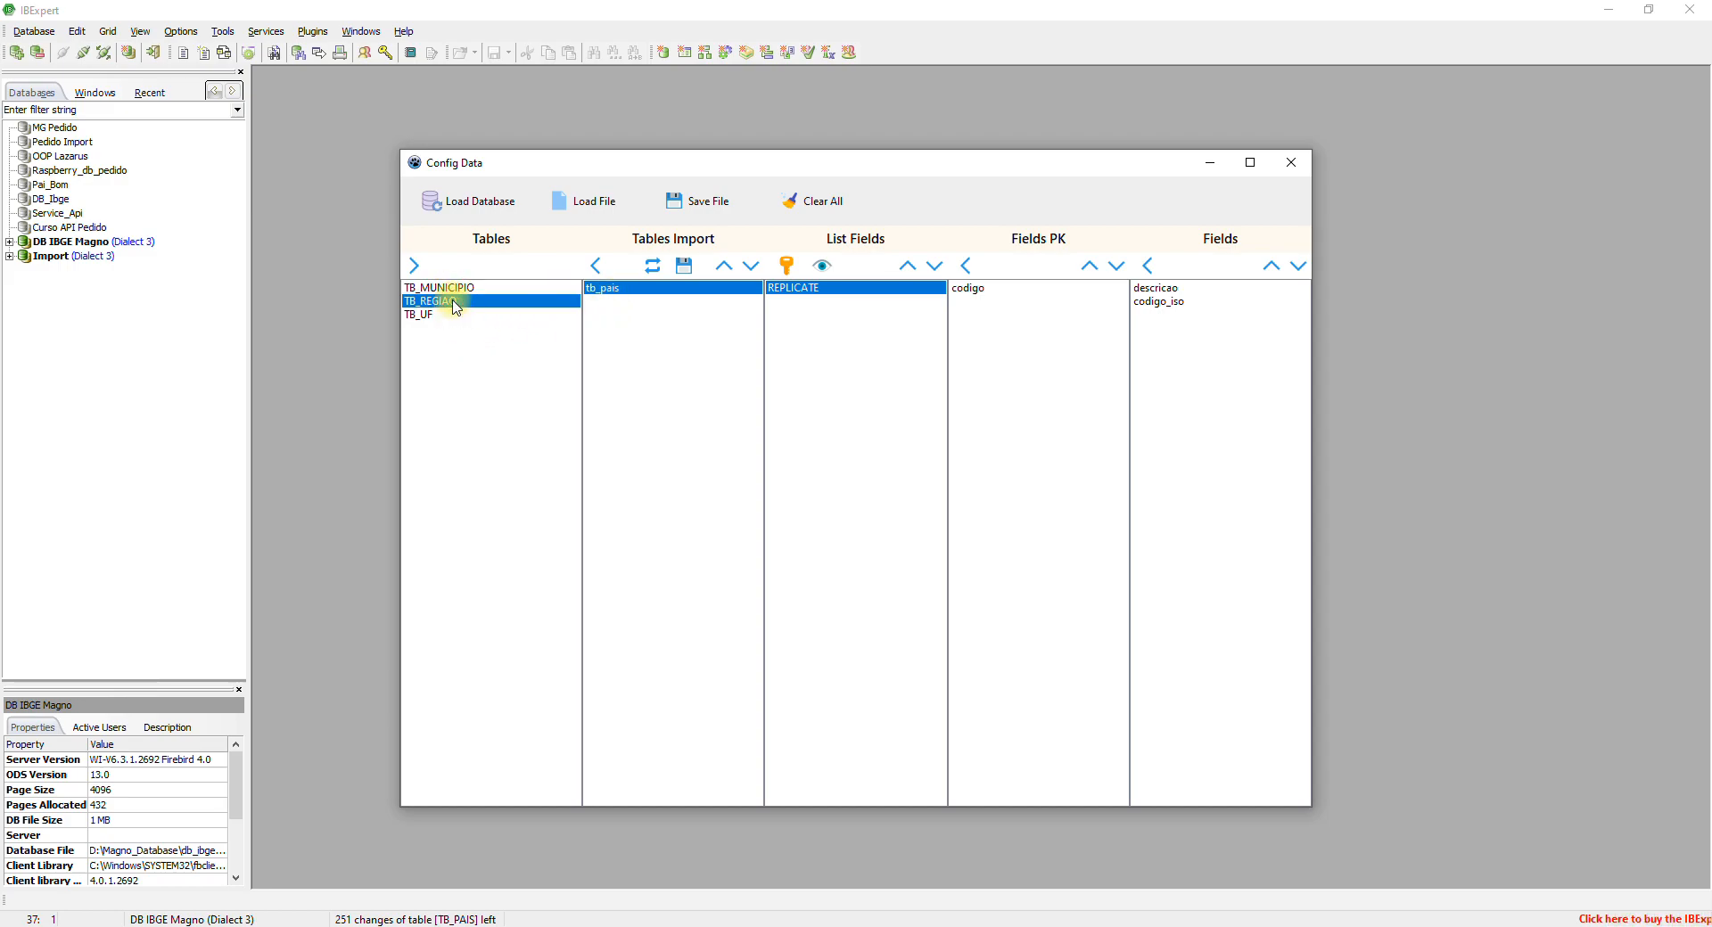
pyautogui.click(415, 271)
pyautogui.click(630, 303)
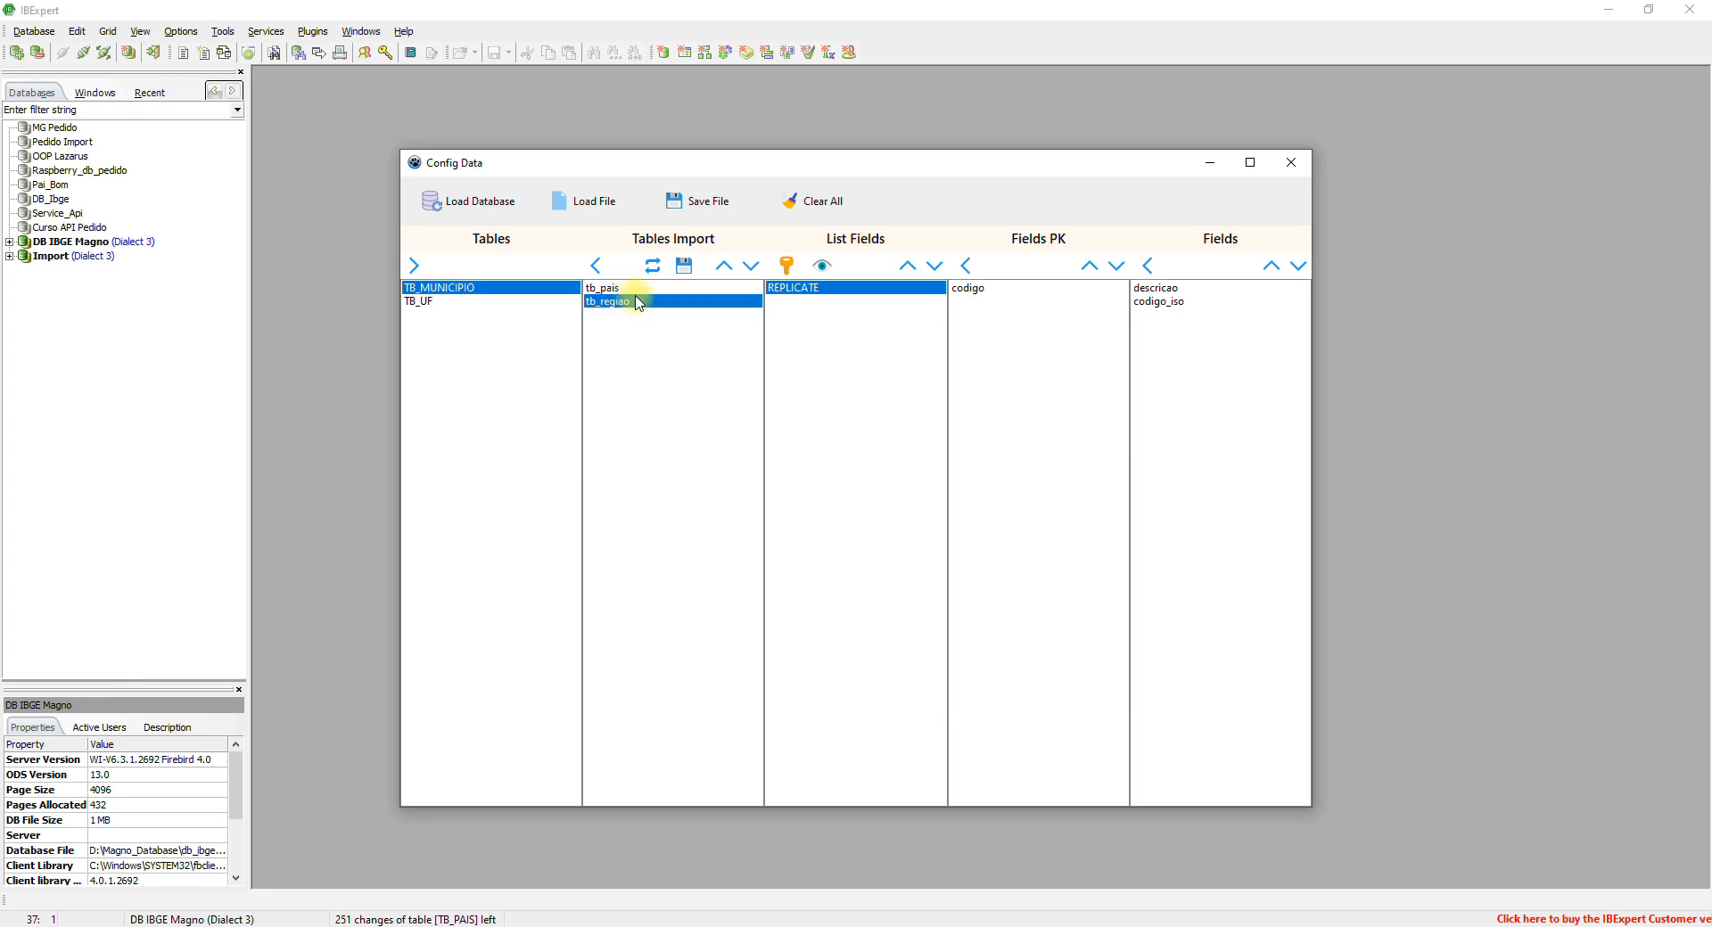
pyautogui.click(653, 266)
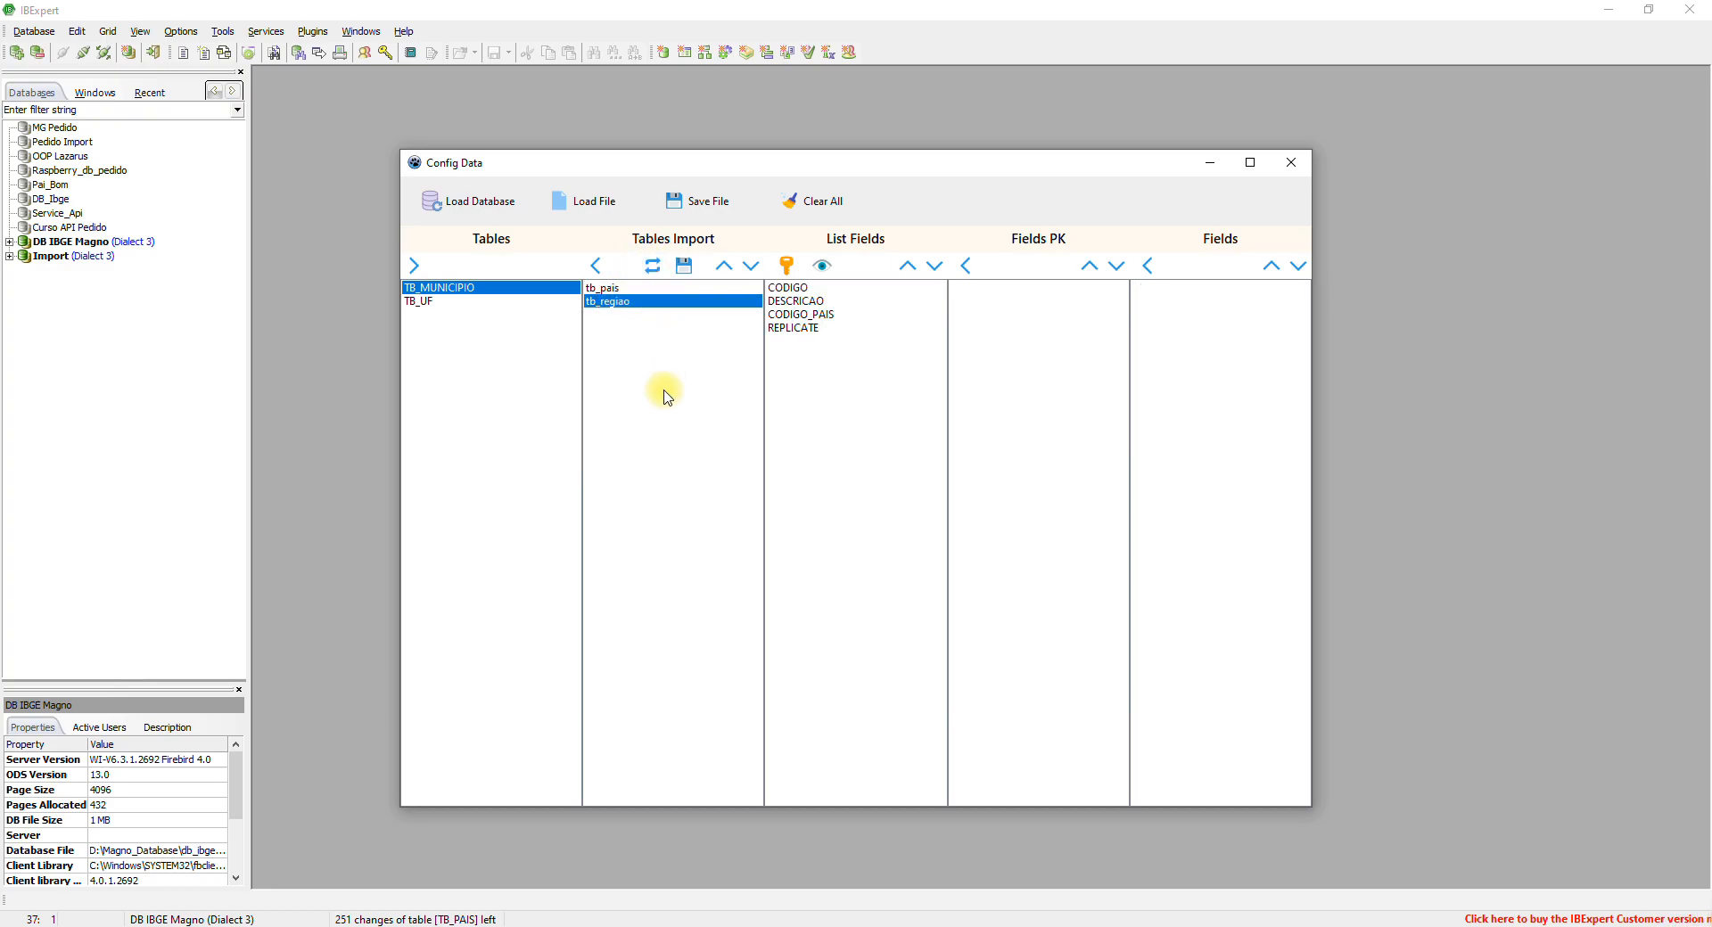
# Step: Set codigo as the primary key of tb_regiao, with descricao and codigo_pais as replicated fields, and store the selection
pyautogui.click(787, 289)
pyautogui.click(788, 266)
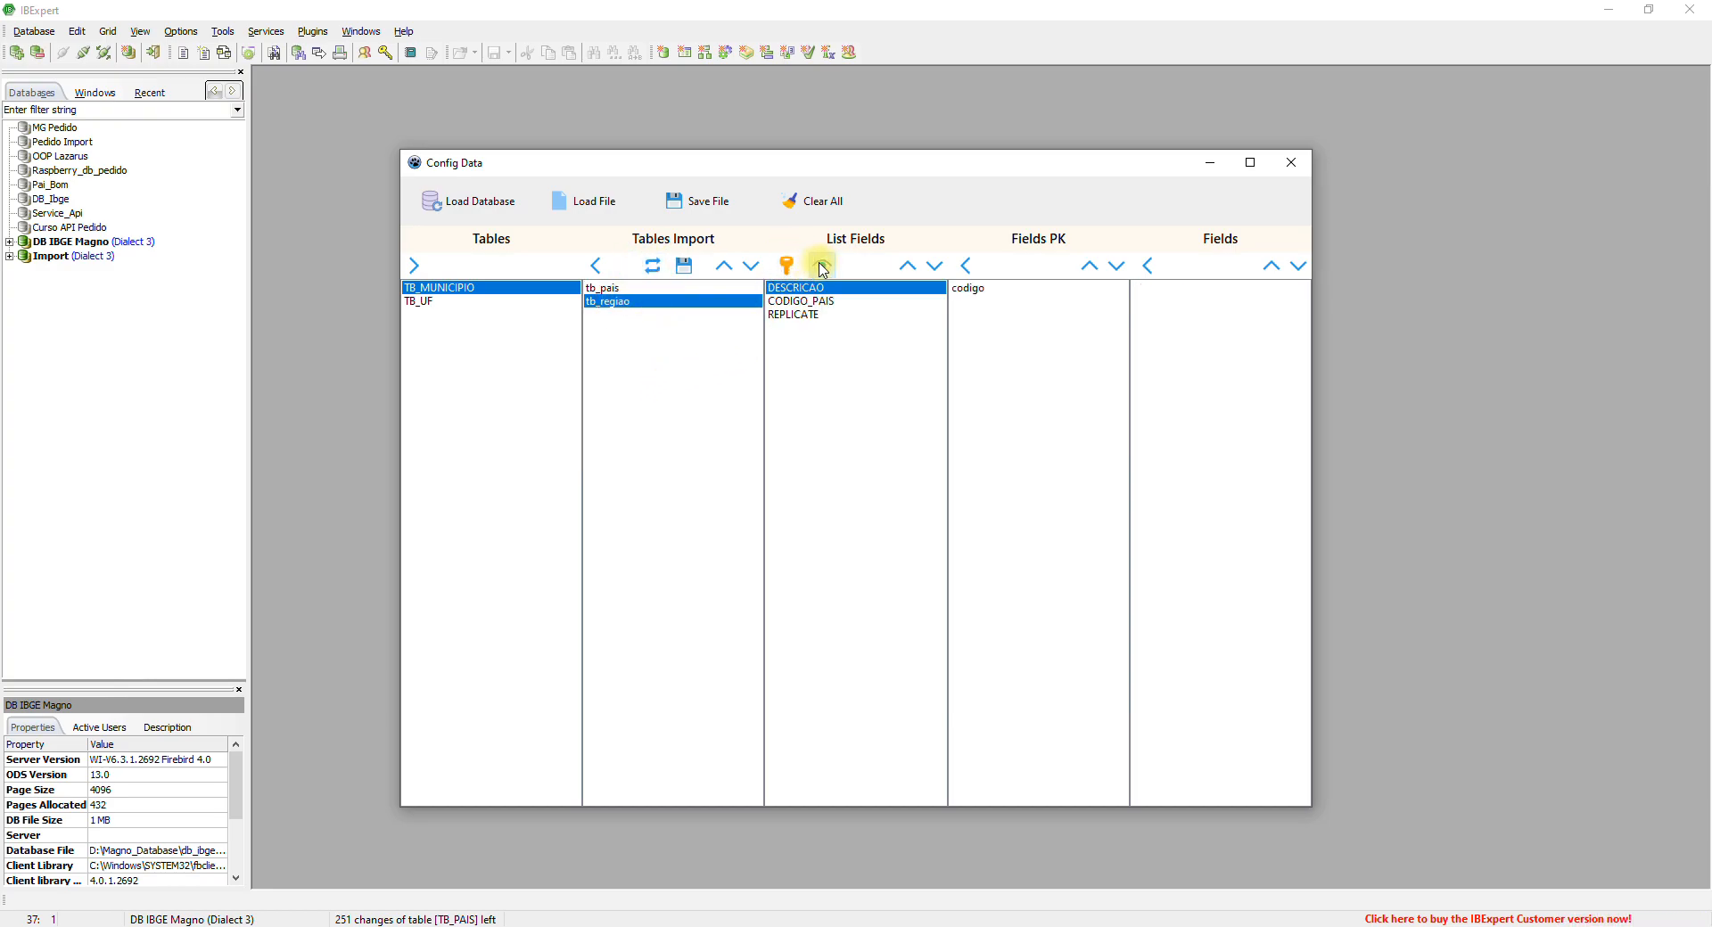
pyautogui.click(823, 268)
pyautogui.click(824, 267)
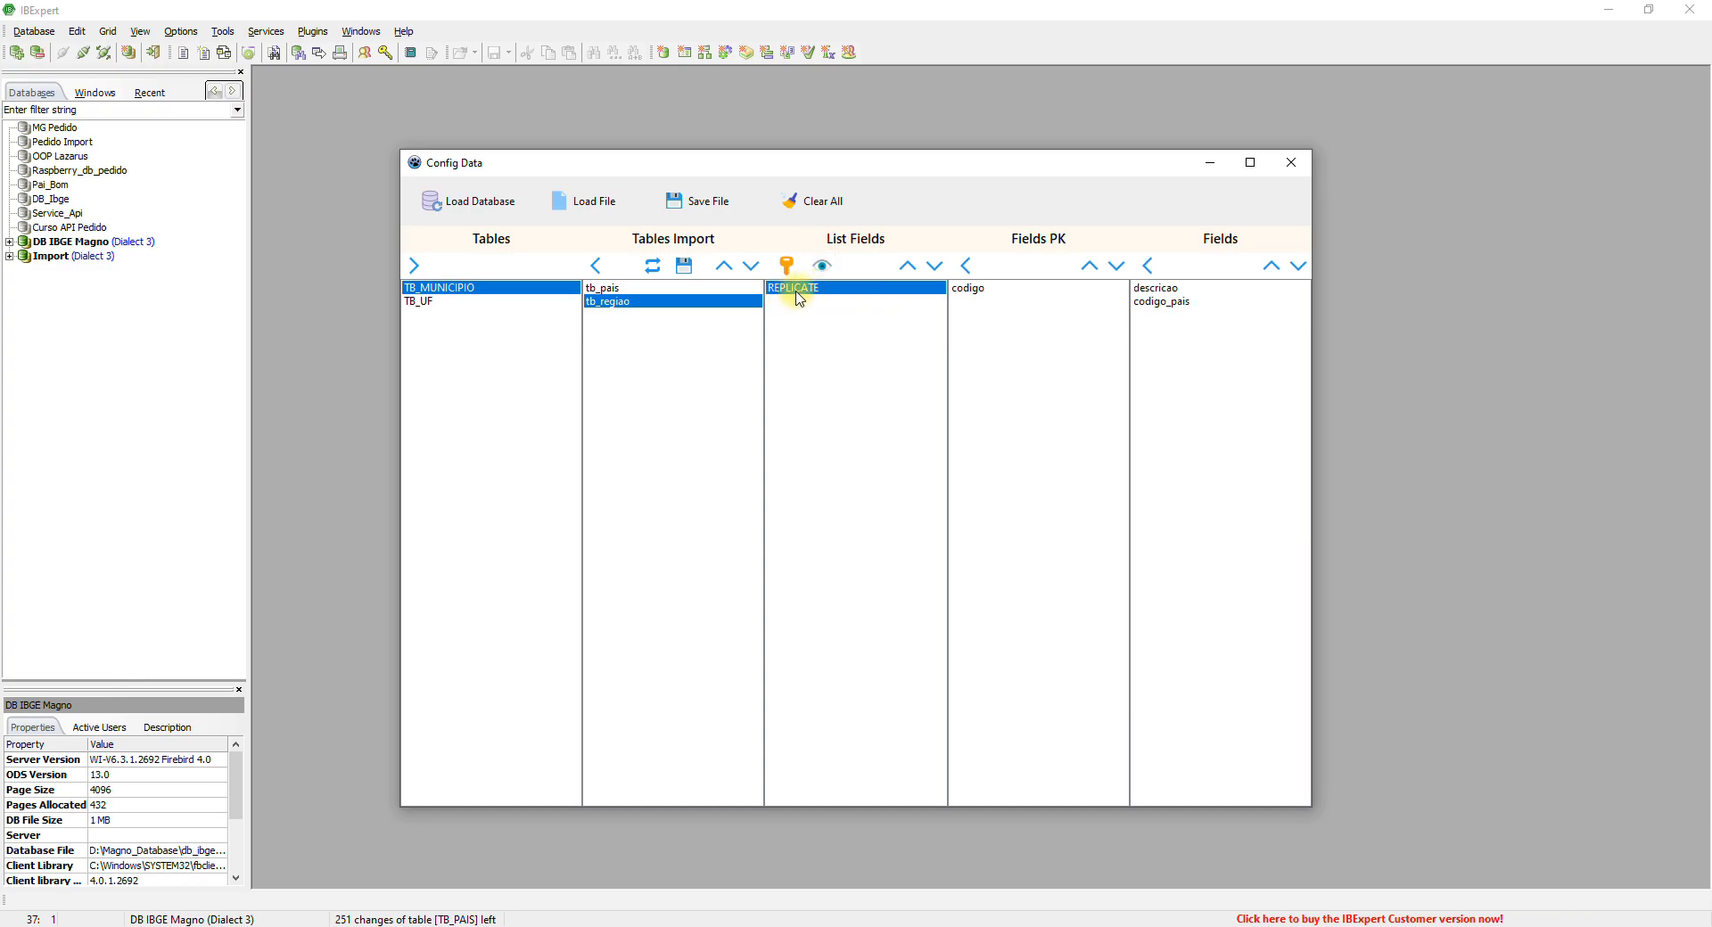
pyautogui.click(685, 273)
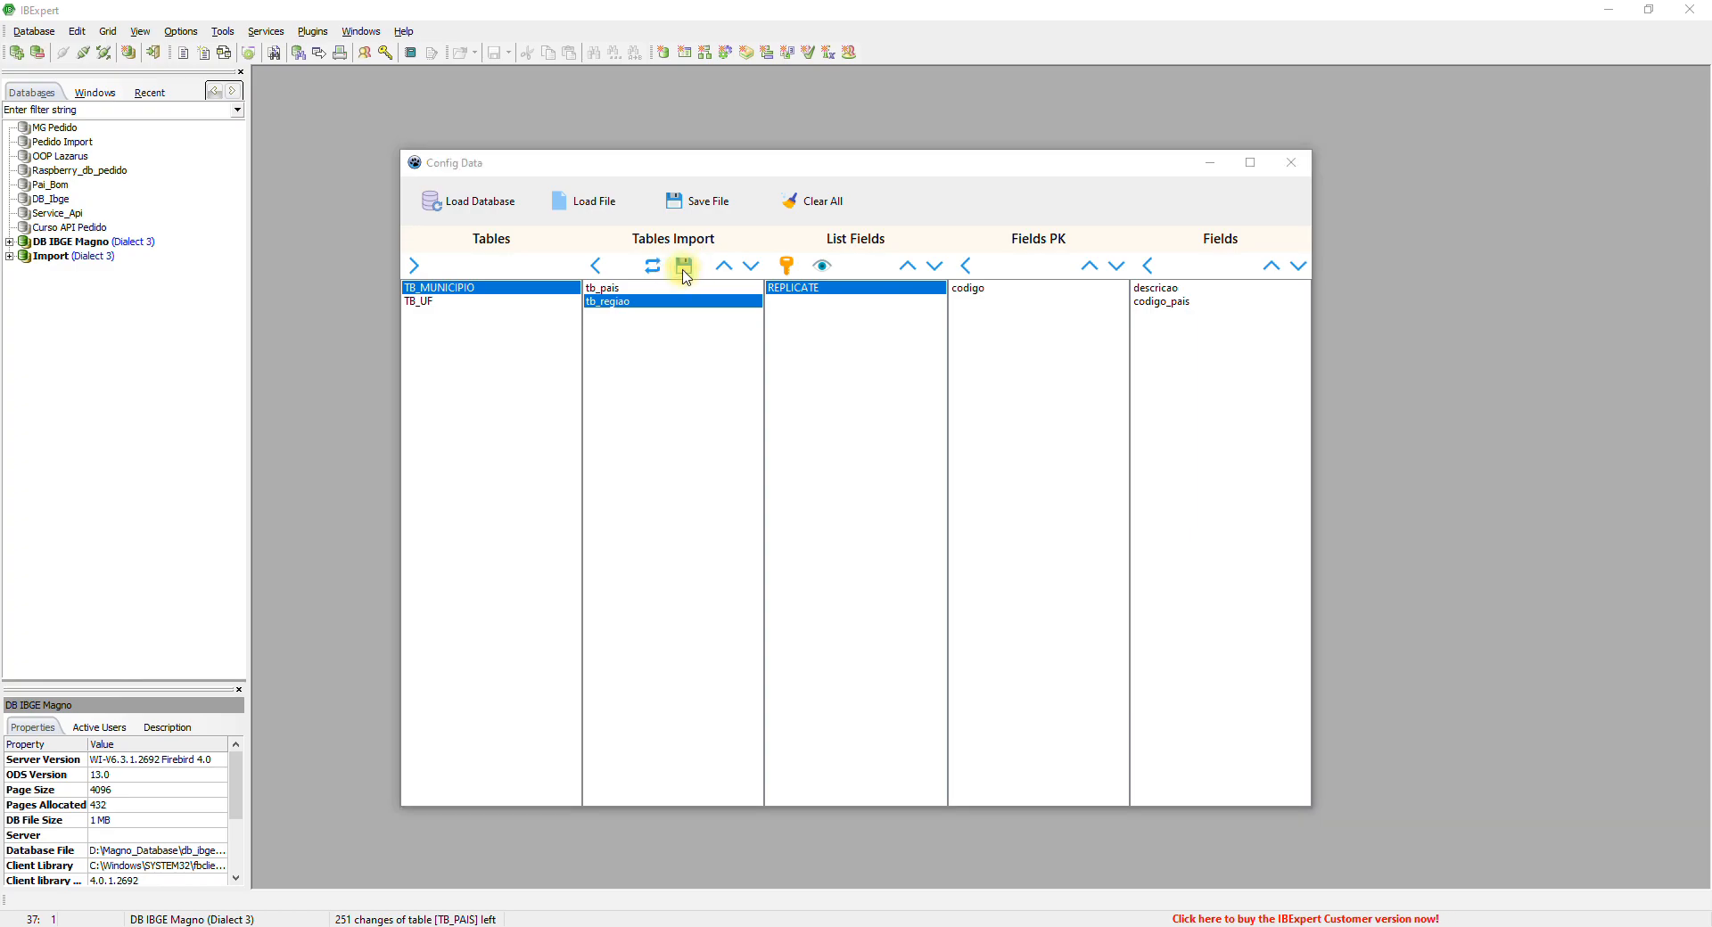
pyautogui.click(979, 471)
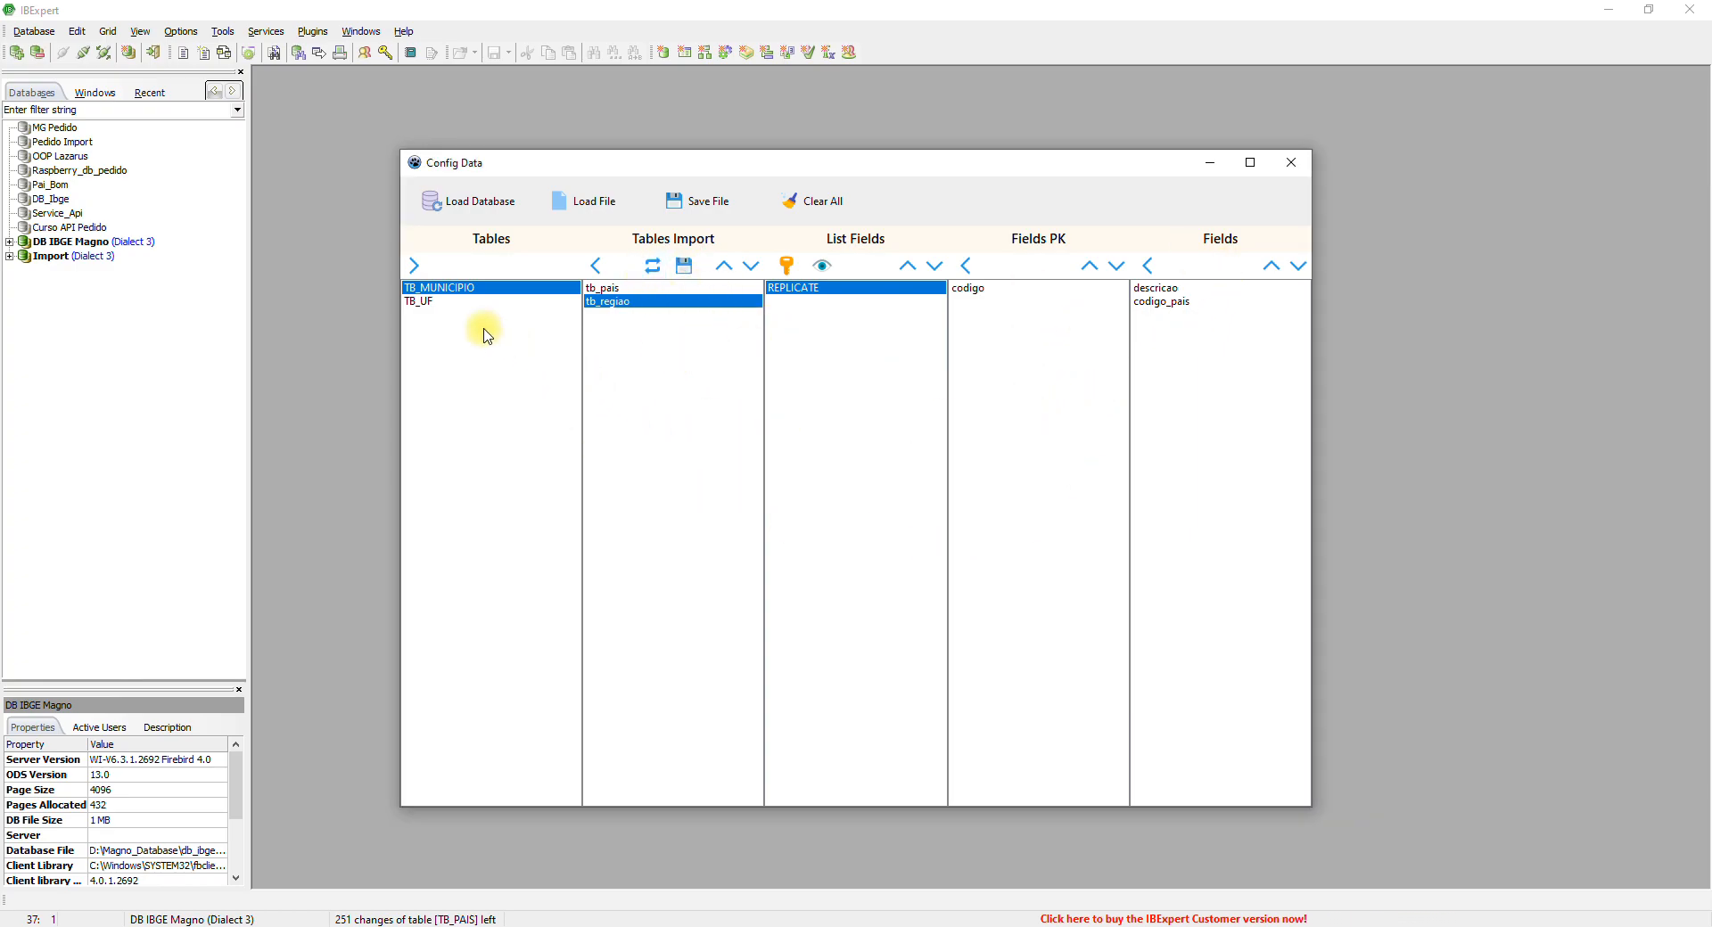
# Step: Add TB_UF to the import tables and list its fields
pyautogui.click(421, 302)
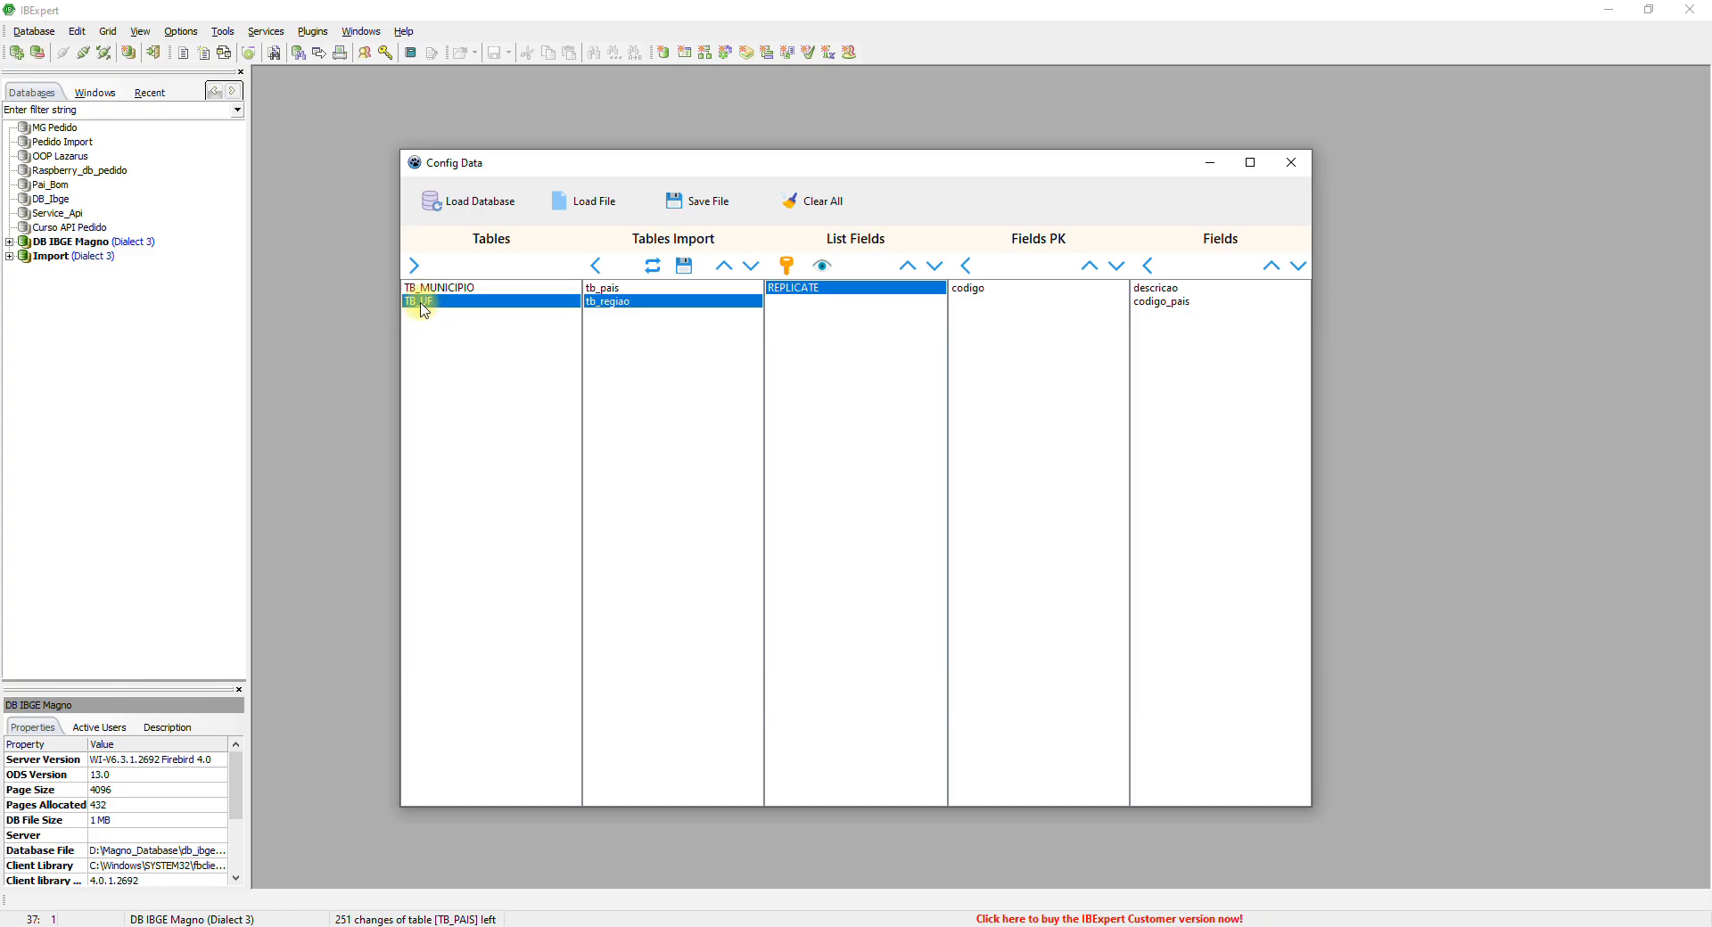
pyautogui.click(414, 266)
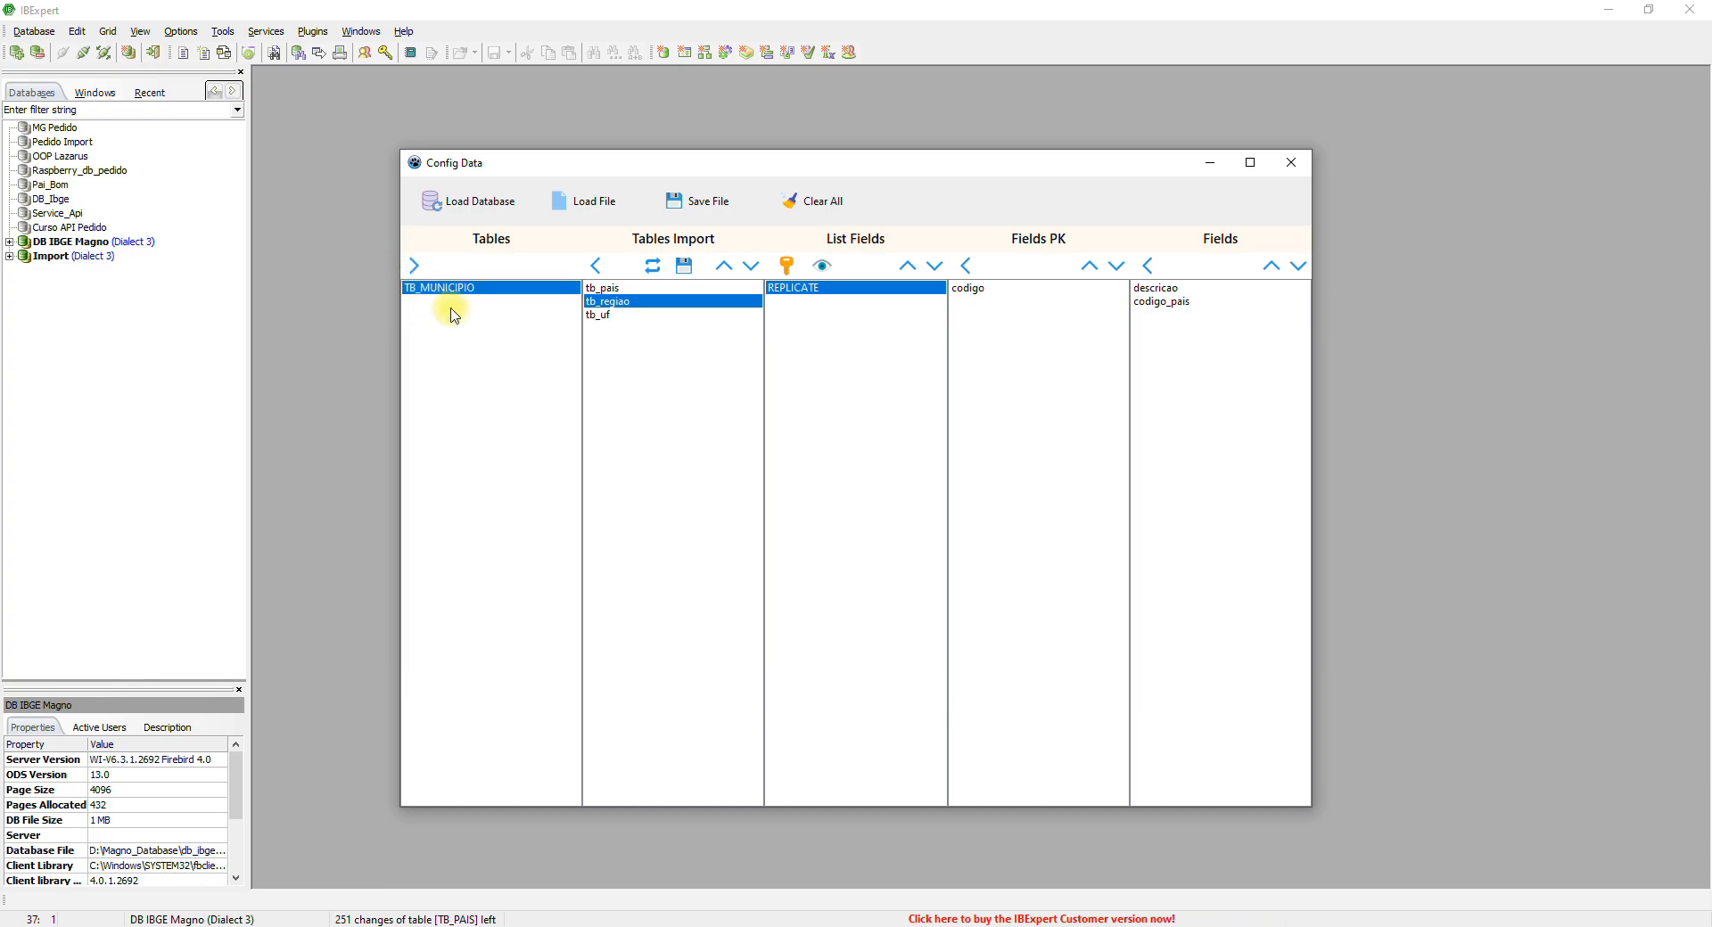
pyautogui.click(600, 315)
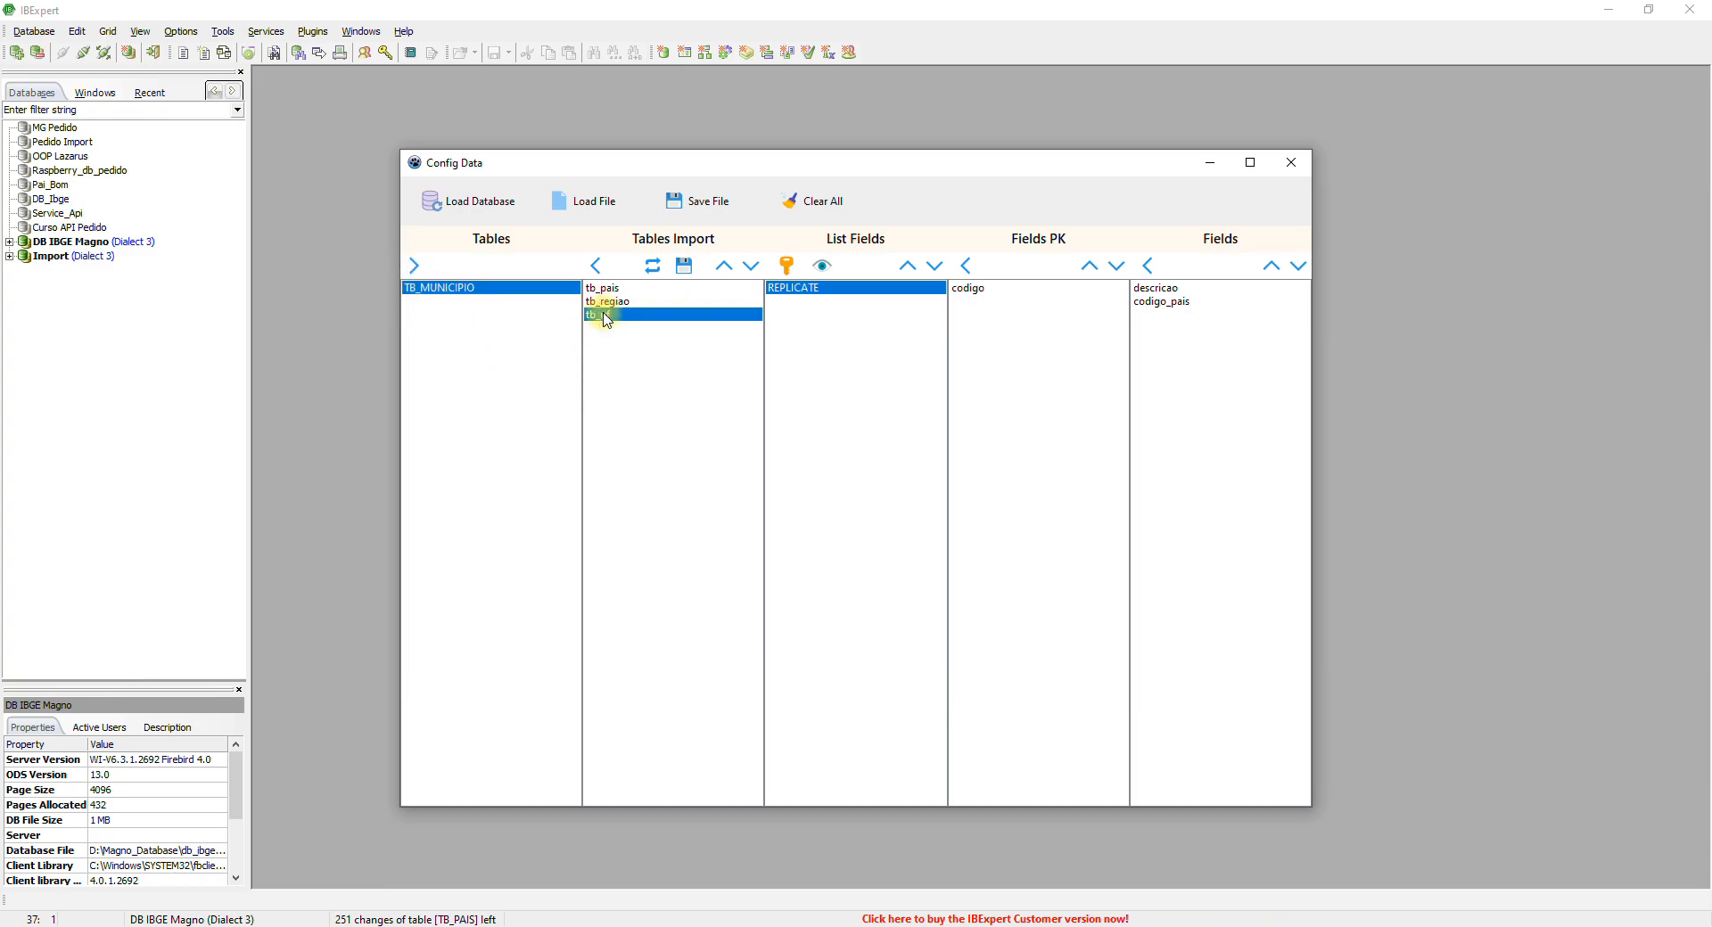
pyautogui.click(653, 265)
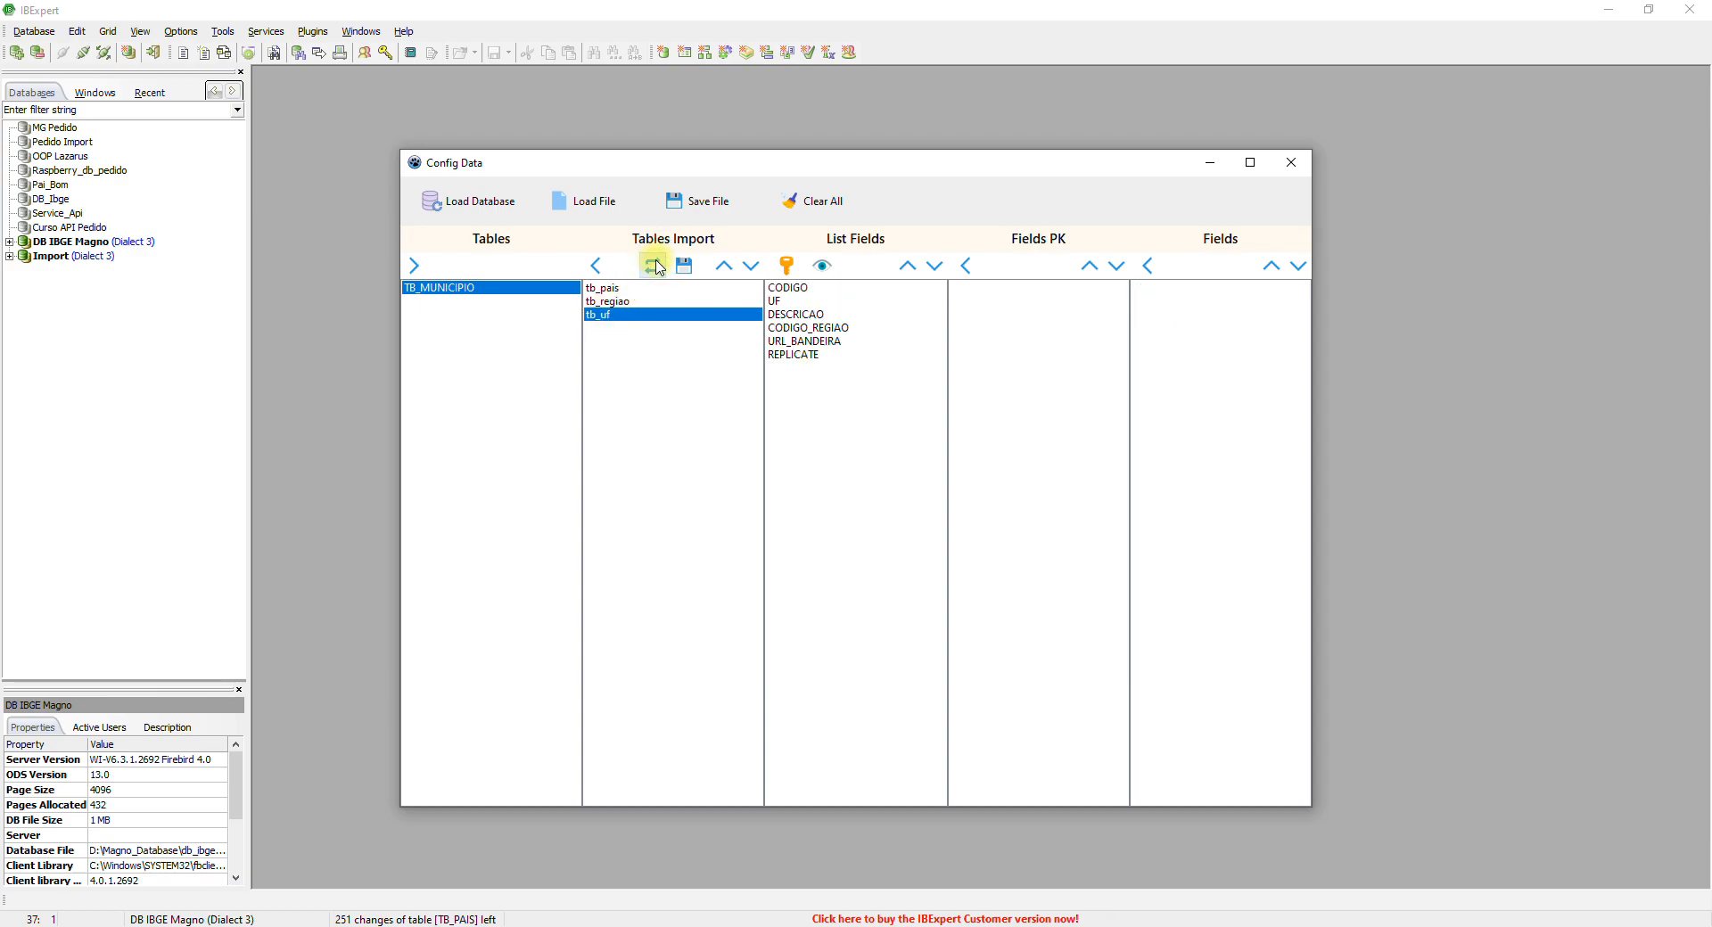
# Step: Set codigo as the primary key of tb_uf, with uf, descricao, codigo_regiao and url_bandeira as replicated fields, and store the selection
pyautogui.click(792, 287)
pyautogui.click(788, 264)
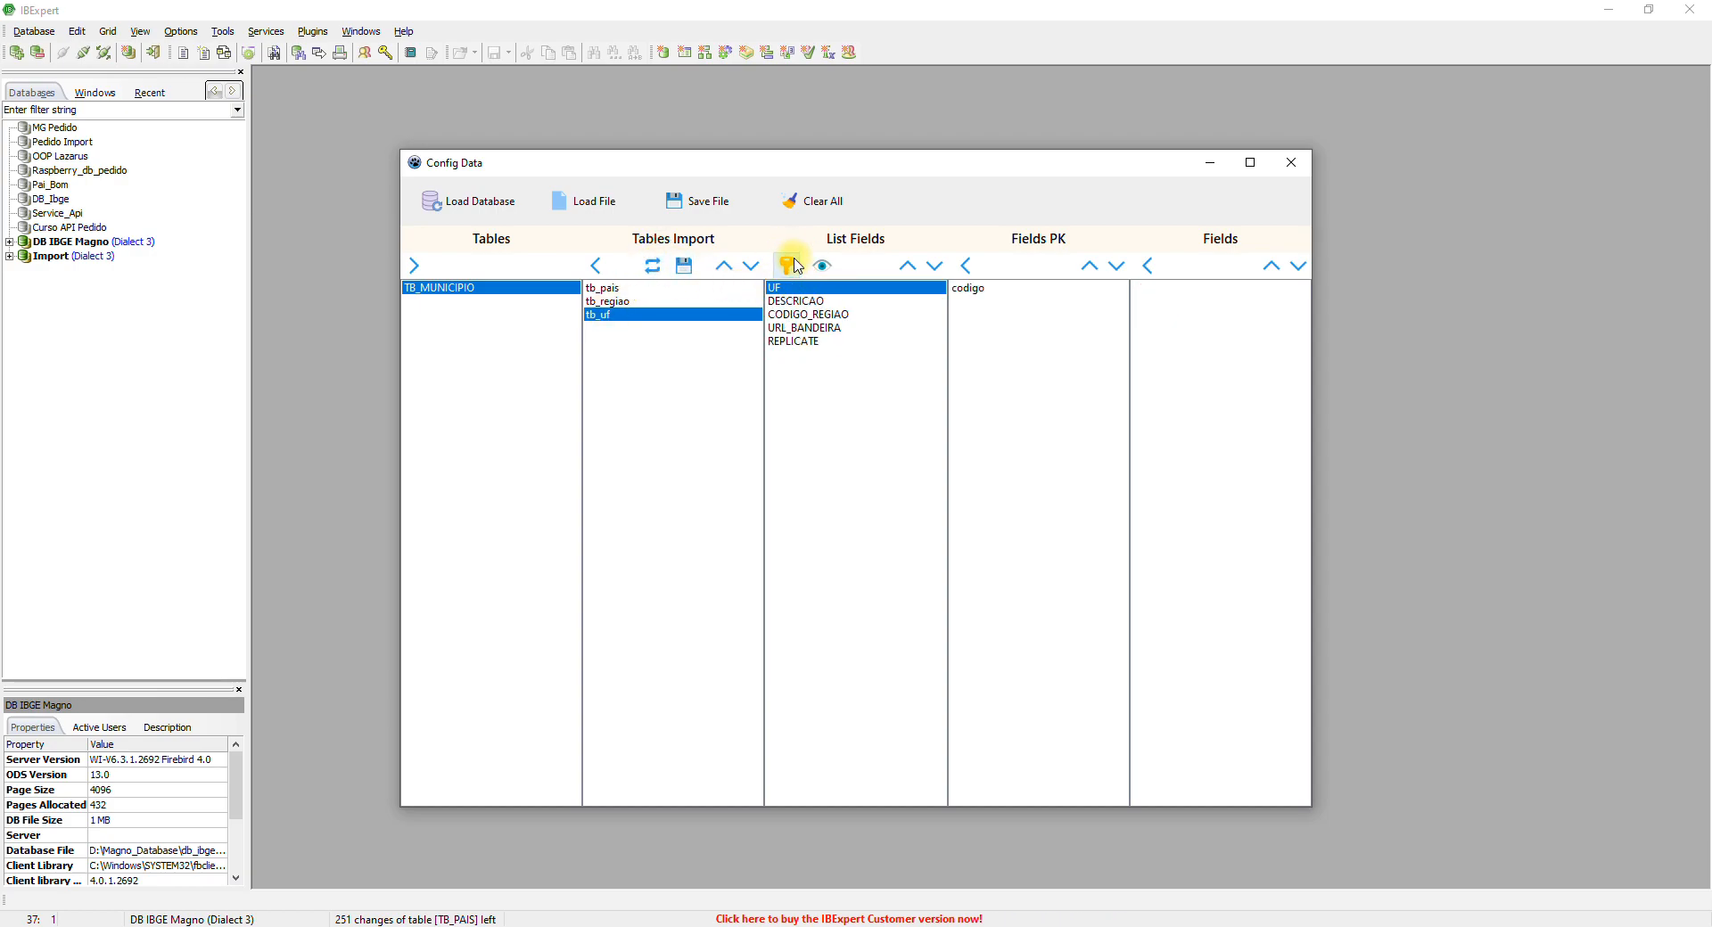
pyautogui.click(823, 266)
pyautogui.click(824, 267)
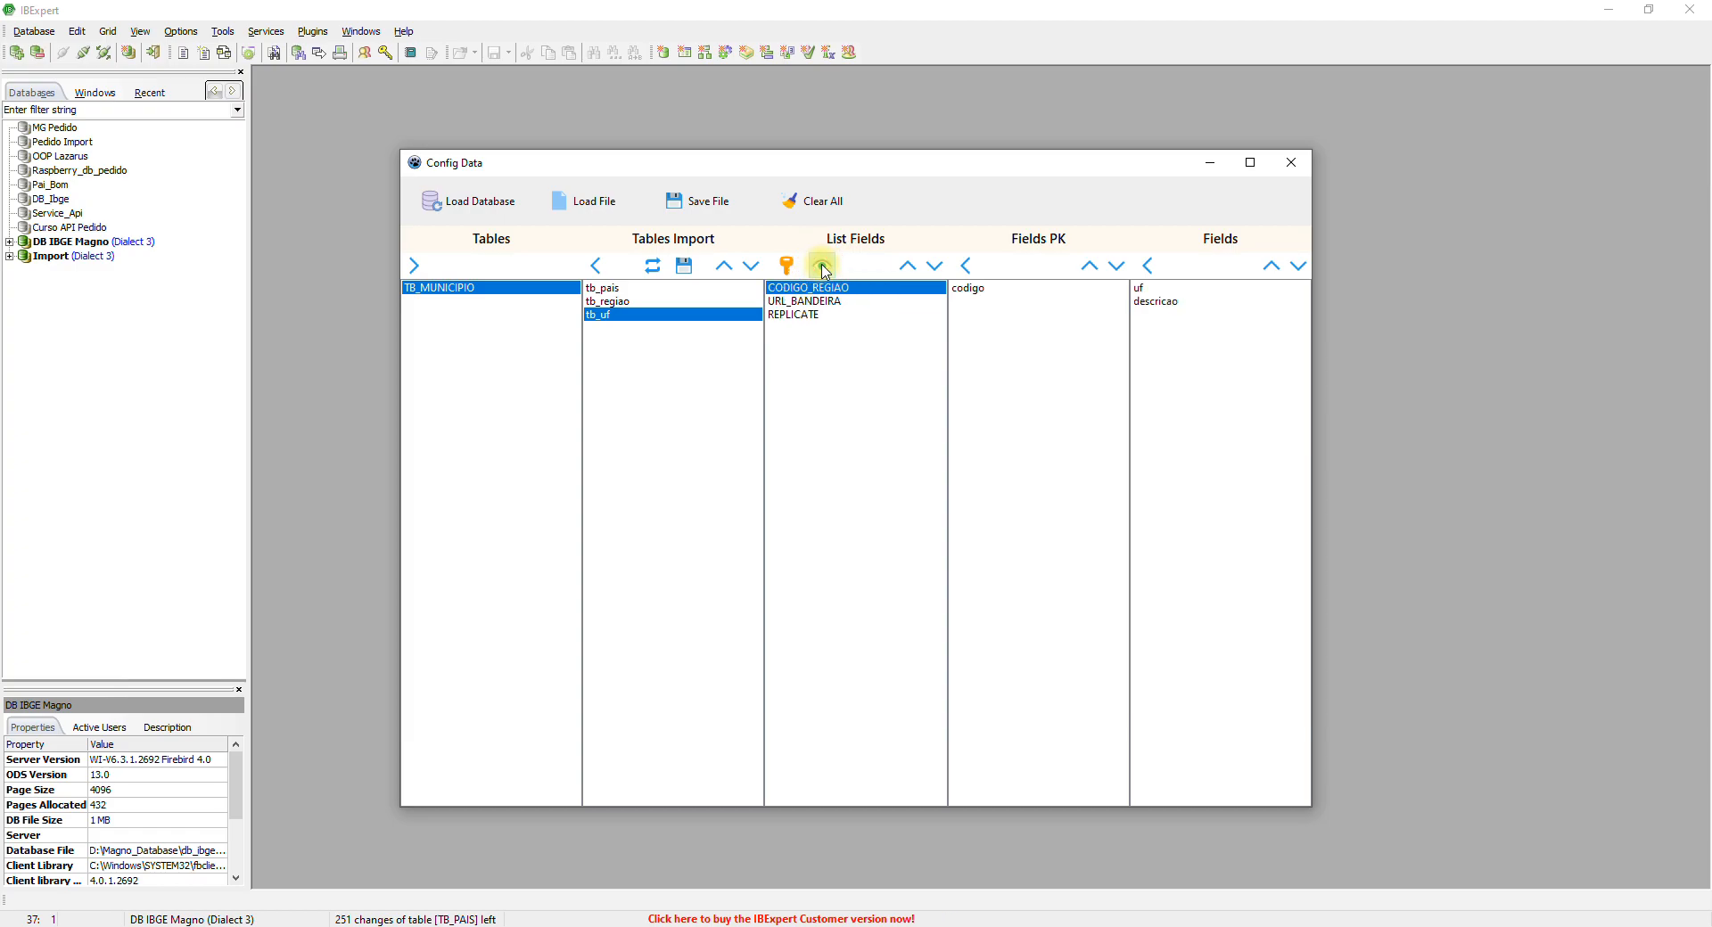
pyautogui.click(823, 266)
pyautogui.click(823, 267)
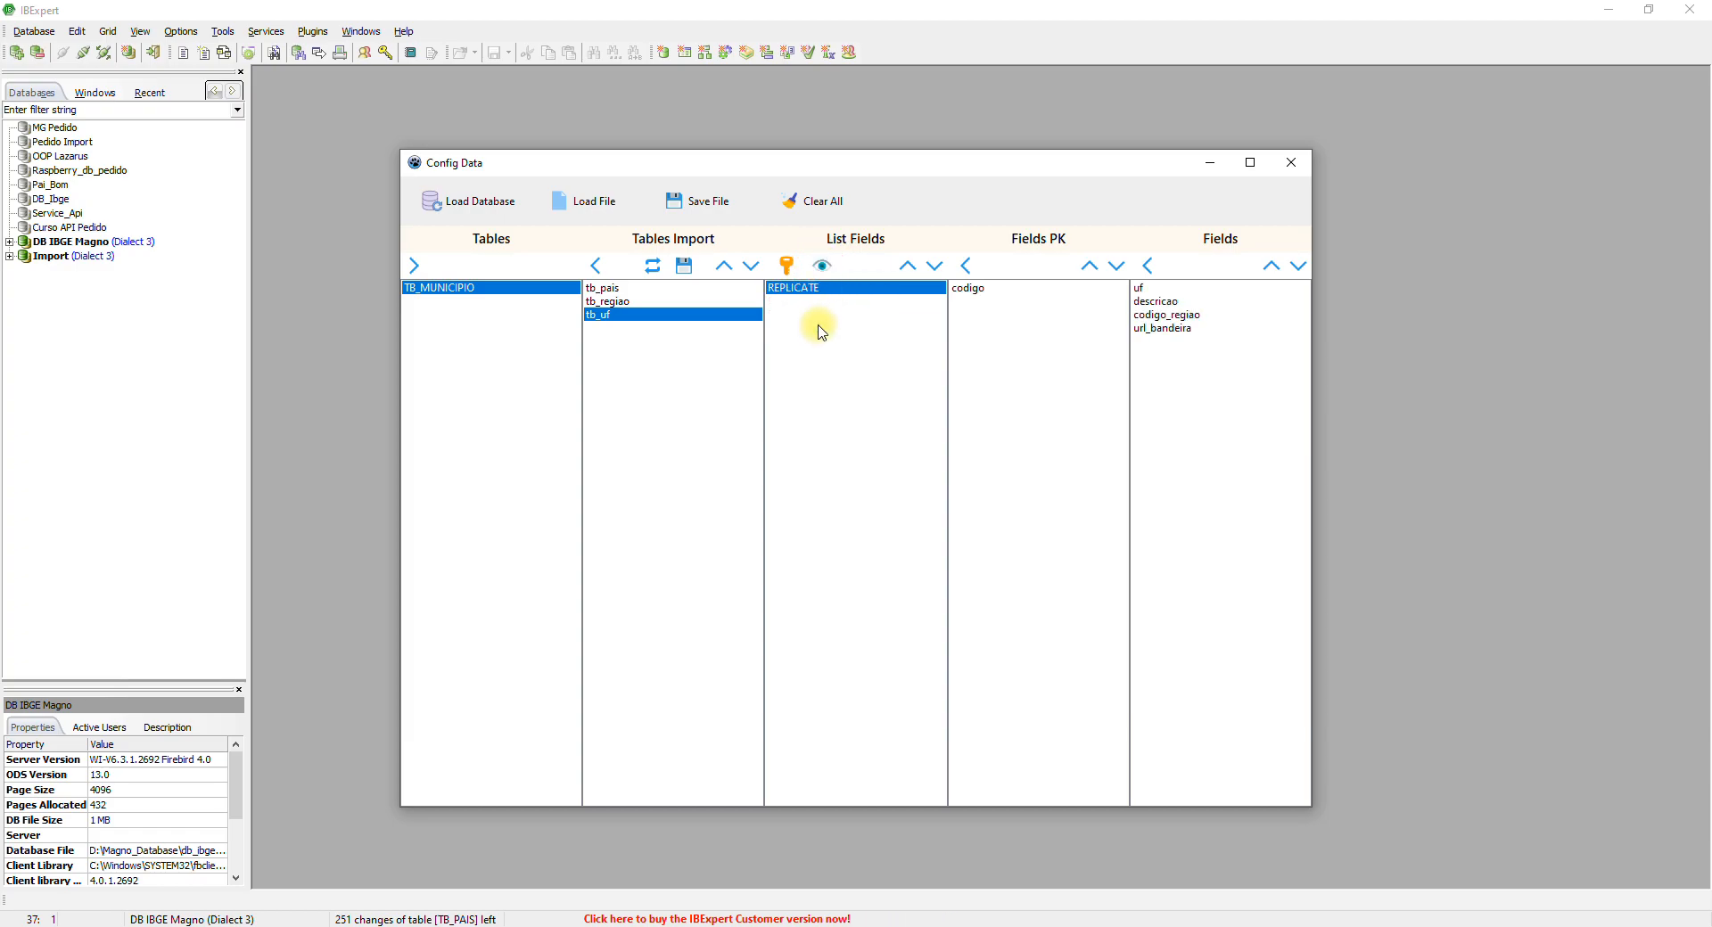
pyautogui.click(683, 280)
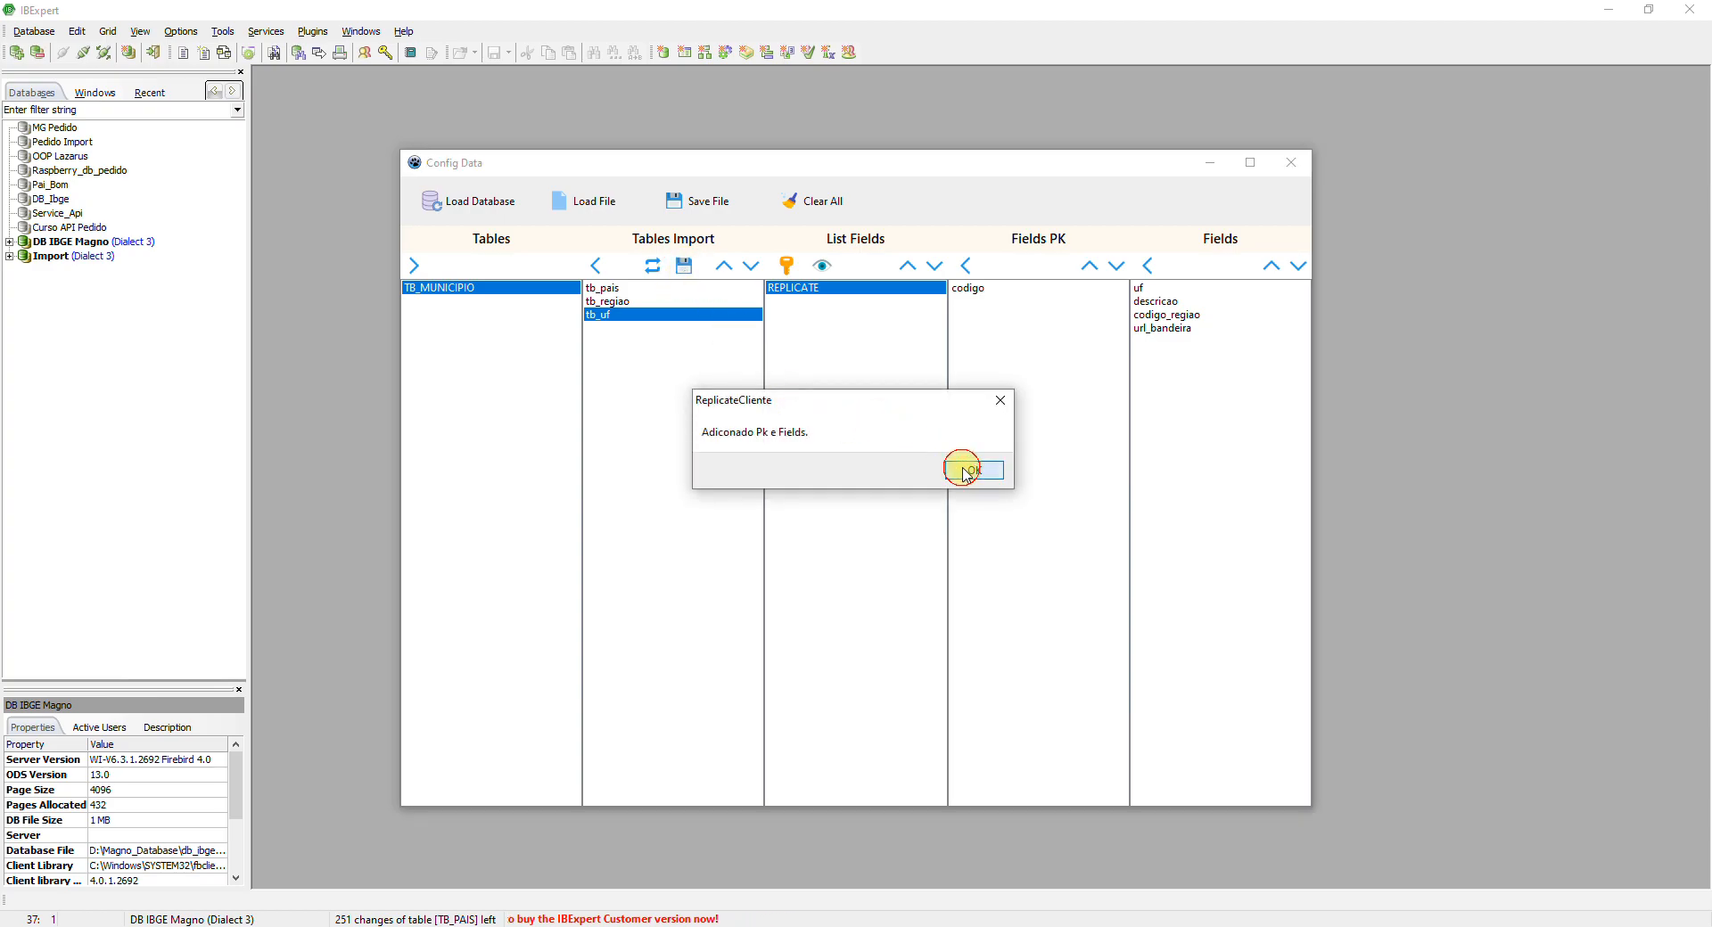
pyautogui.click(965, 473)
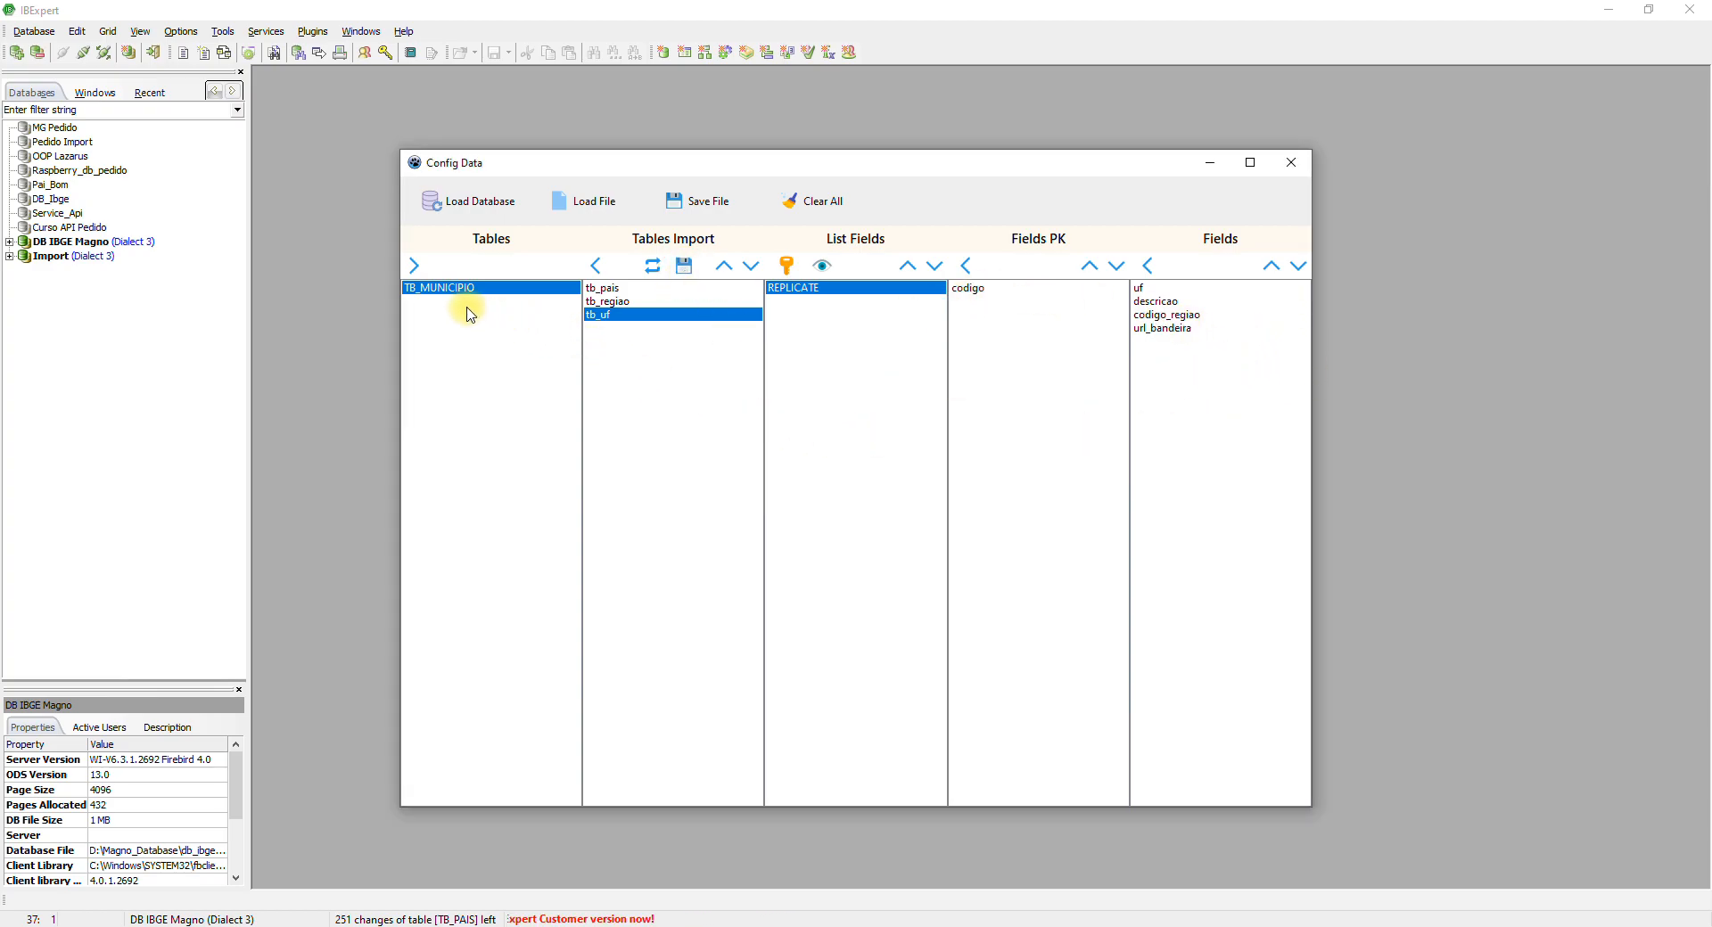
# Step: Add TB_MUNICIPIO to the import tables and list its fields
pyautogui.click(415, 266)
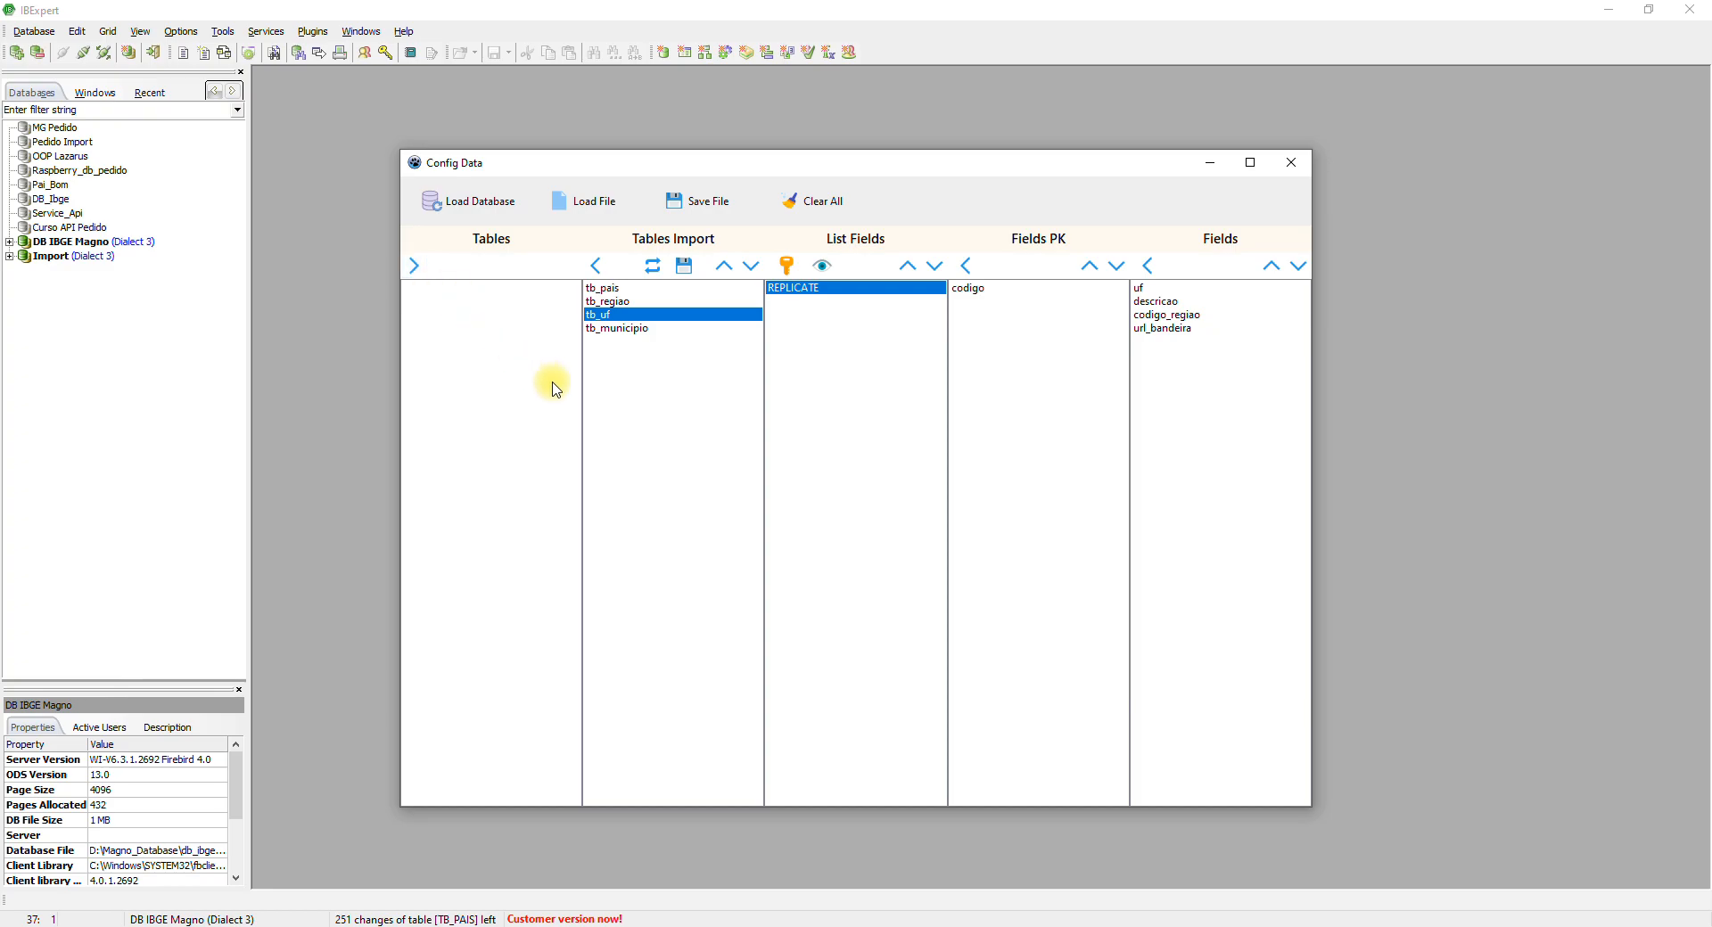
pyautogui.click(640, 329)
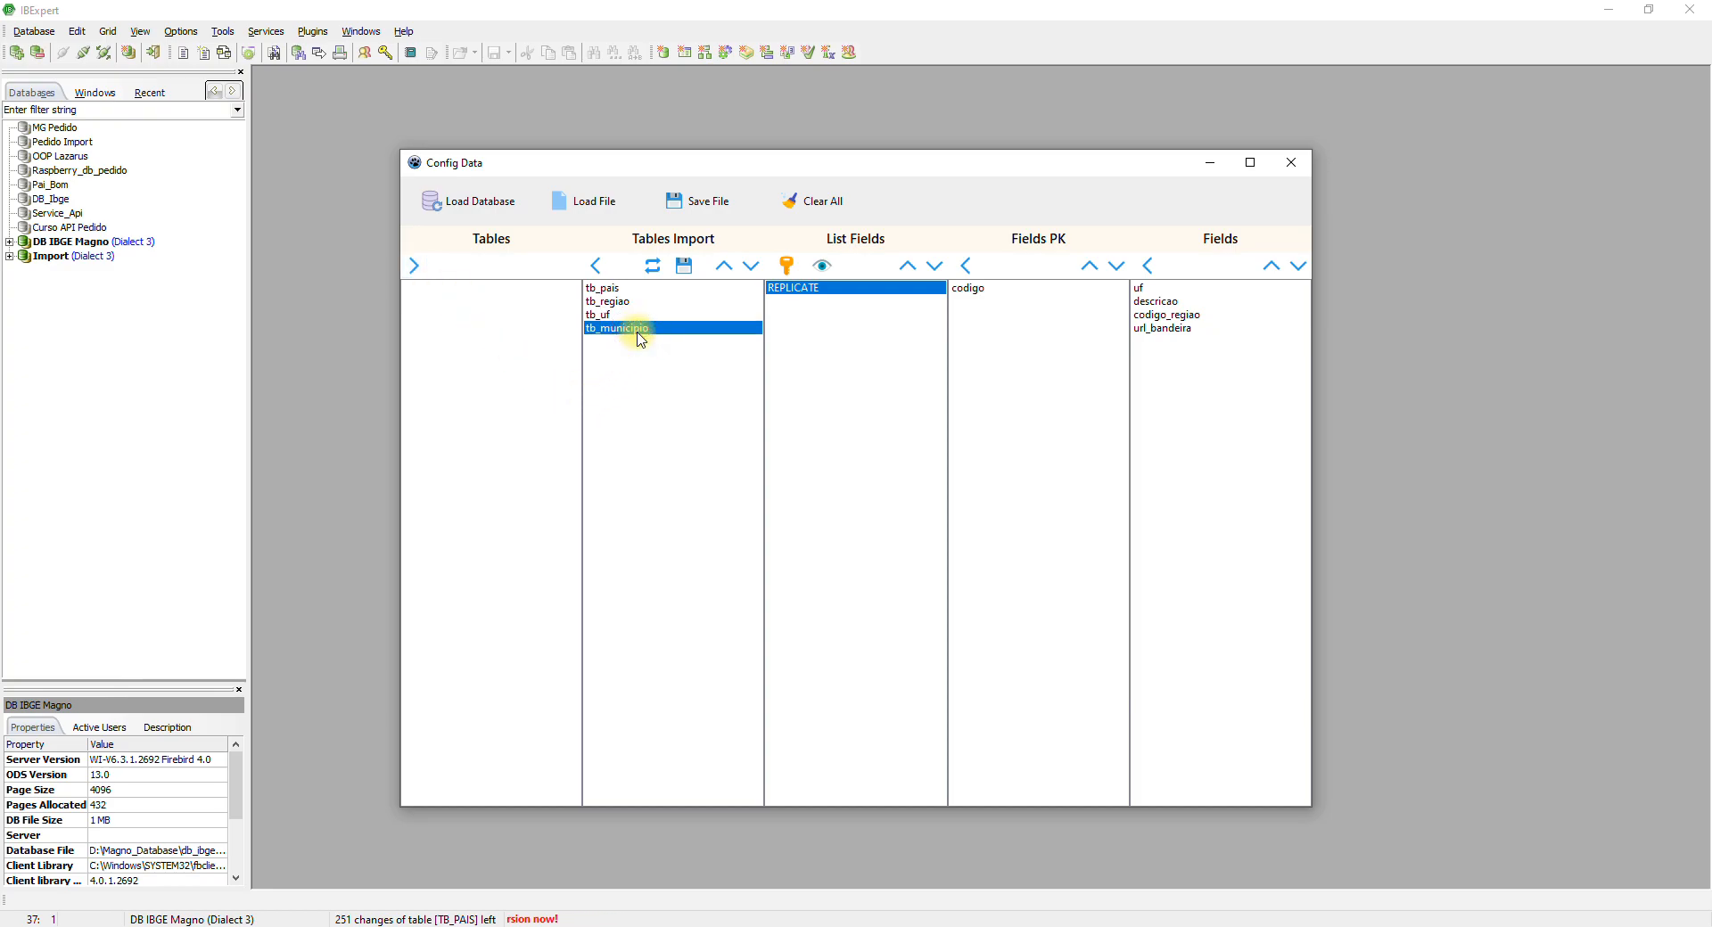
pyautogui.click(653, 266)
# Step: Set codigo as the primary key of tb_municipio with descricao, codigo_uf and ddd as replicated fields, and save the configuration to file
pyautogui.click(788, 288)
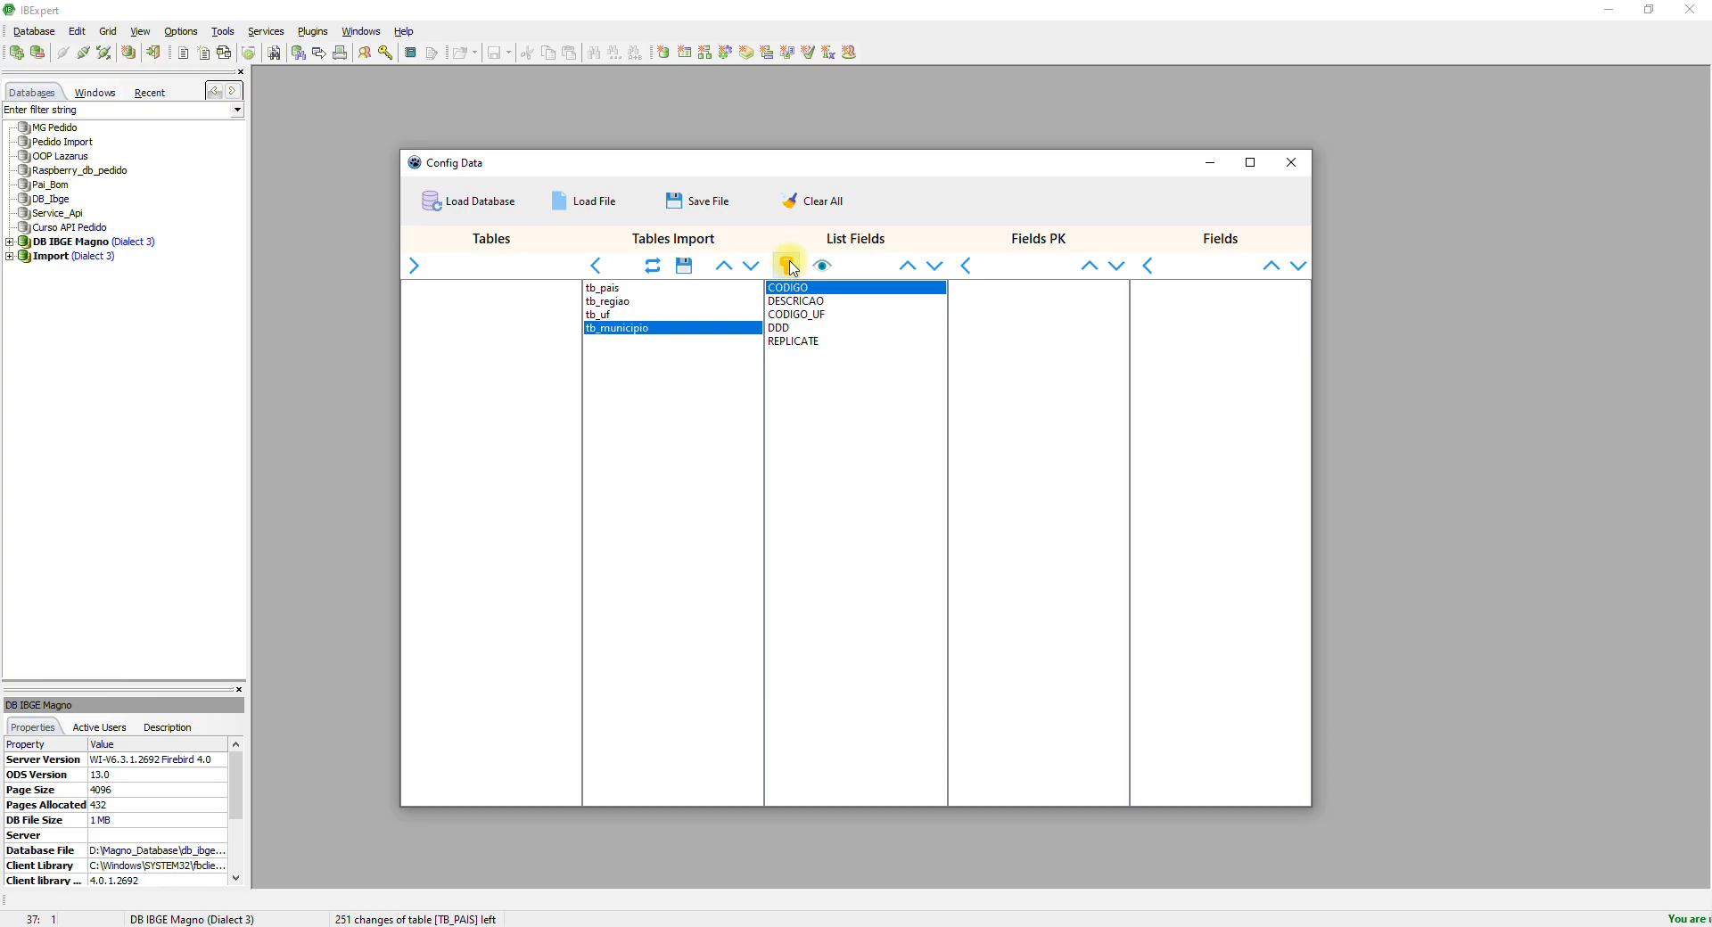
pyautogui.click(791, 267)
pyautogui.click(823, 267)
pyautogui.click(823, 267)
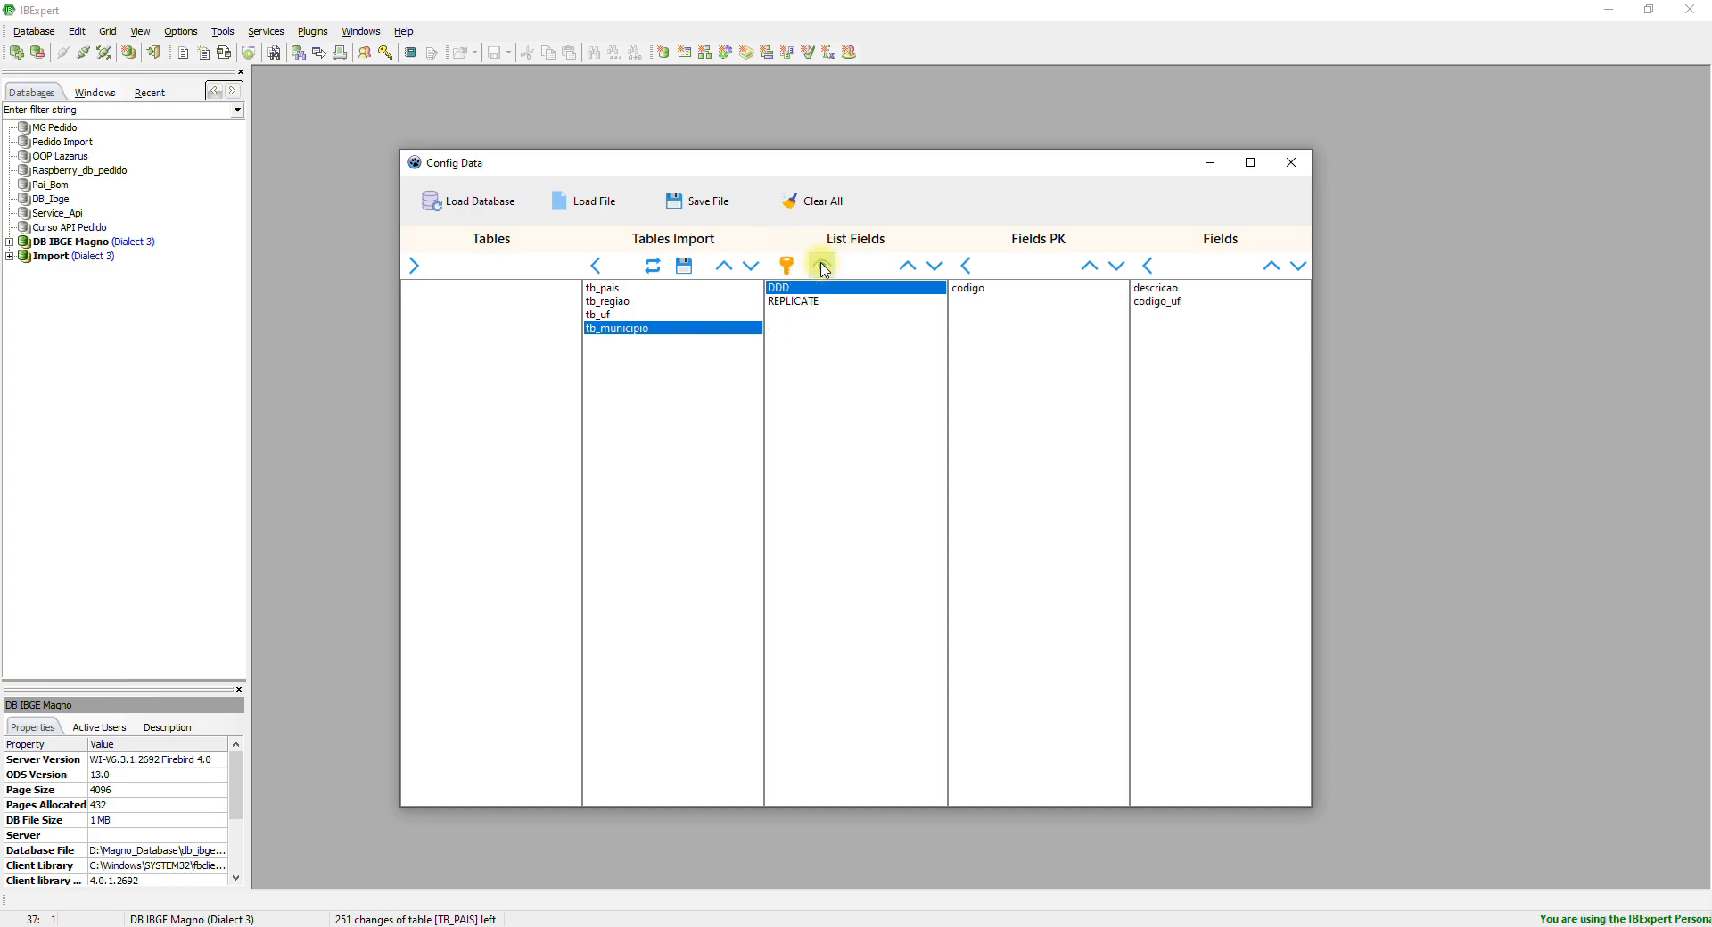
pyautogui.click(686, 268)
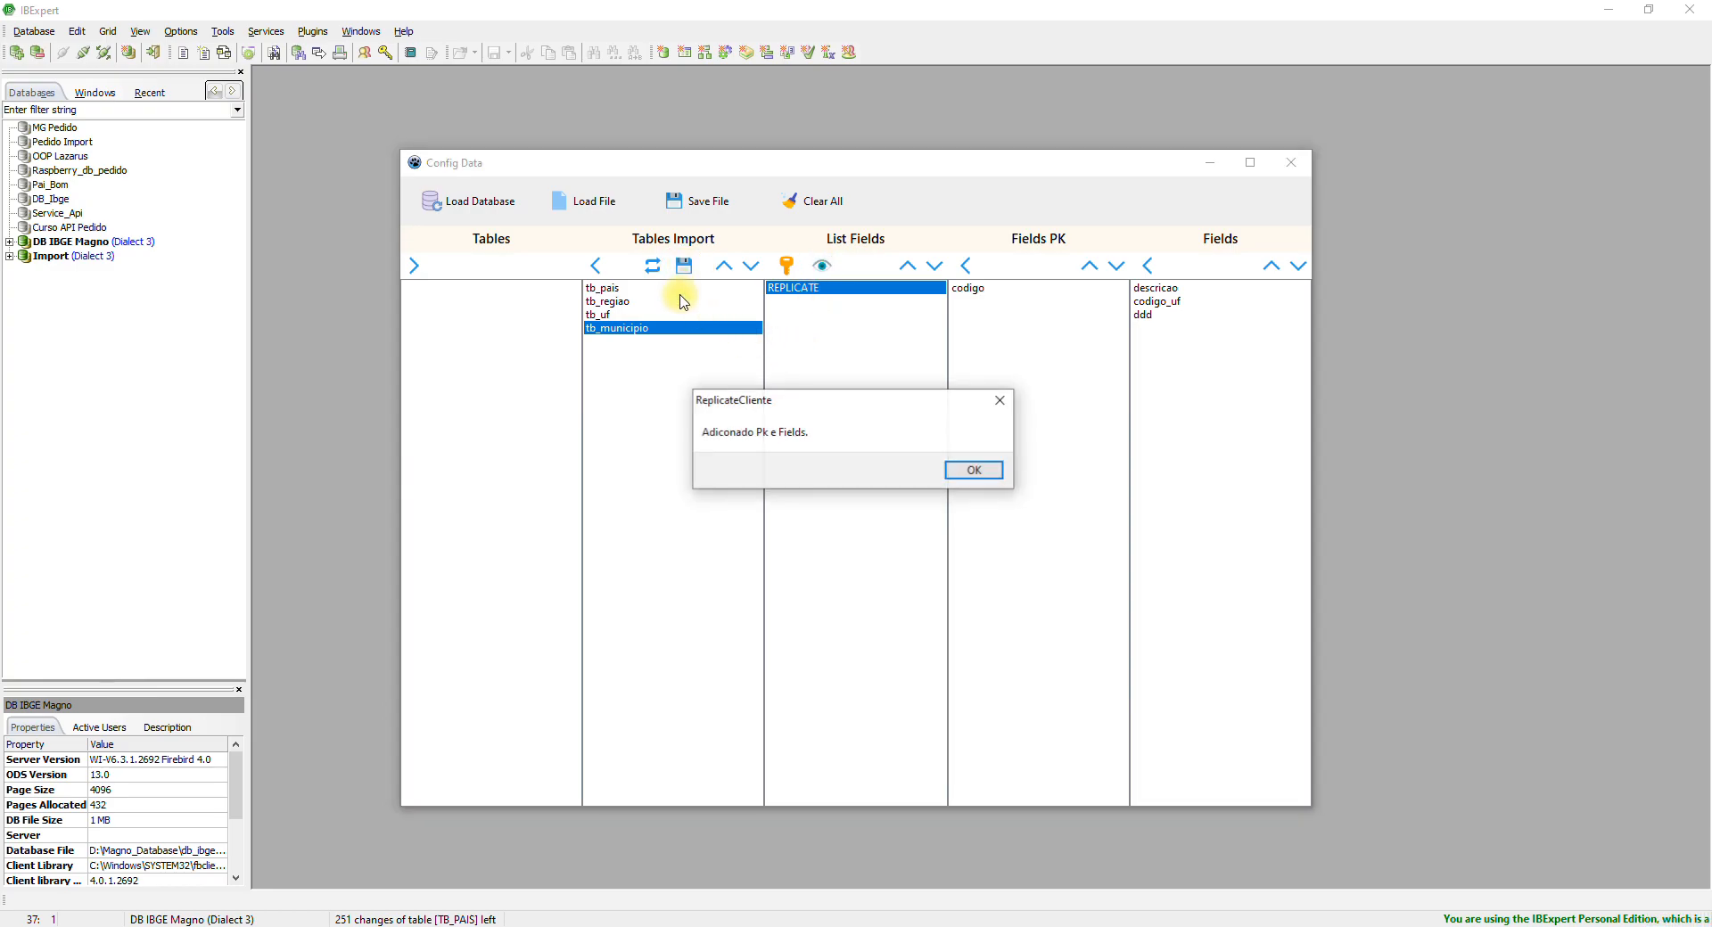
pyautogui.click(969, 482)
pyautogui.click(698, 203)
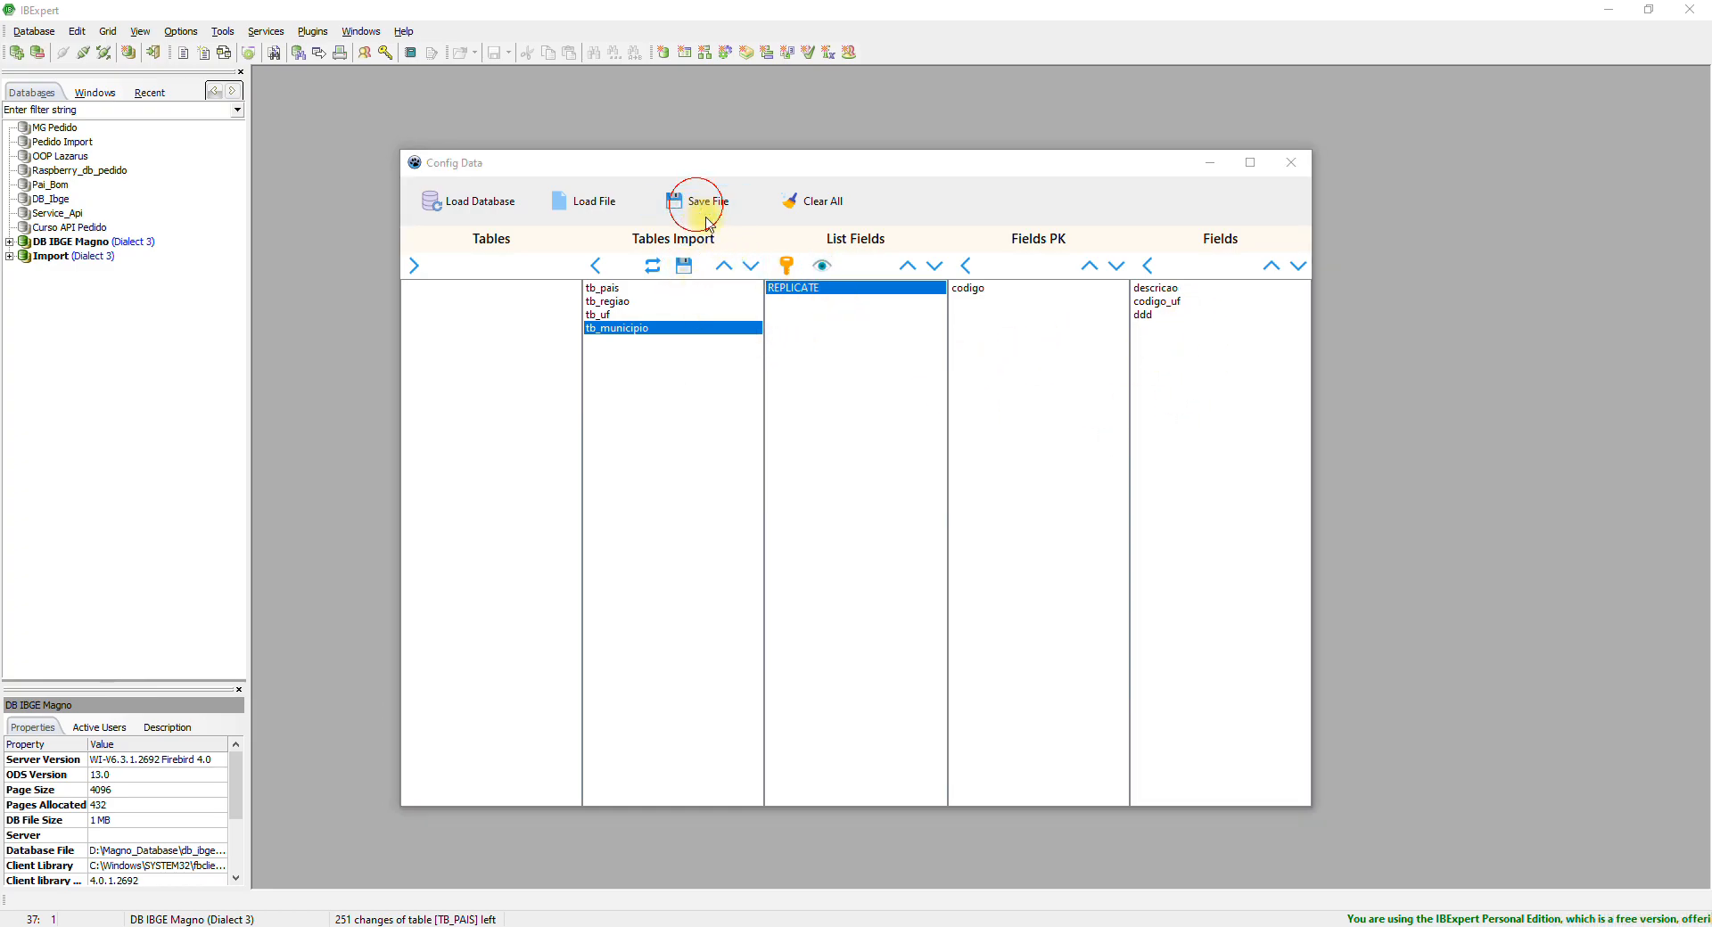
pyautogui.click(975, 470)
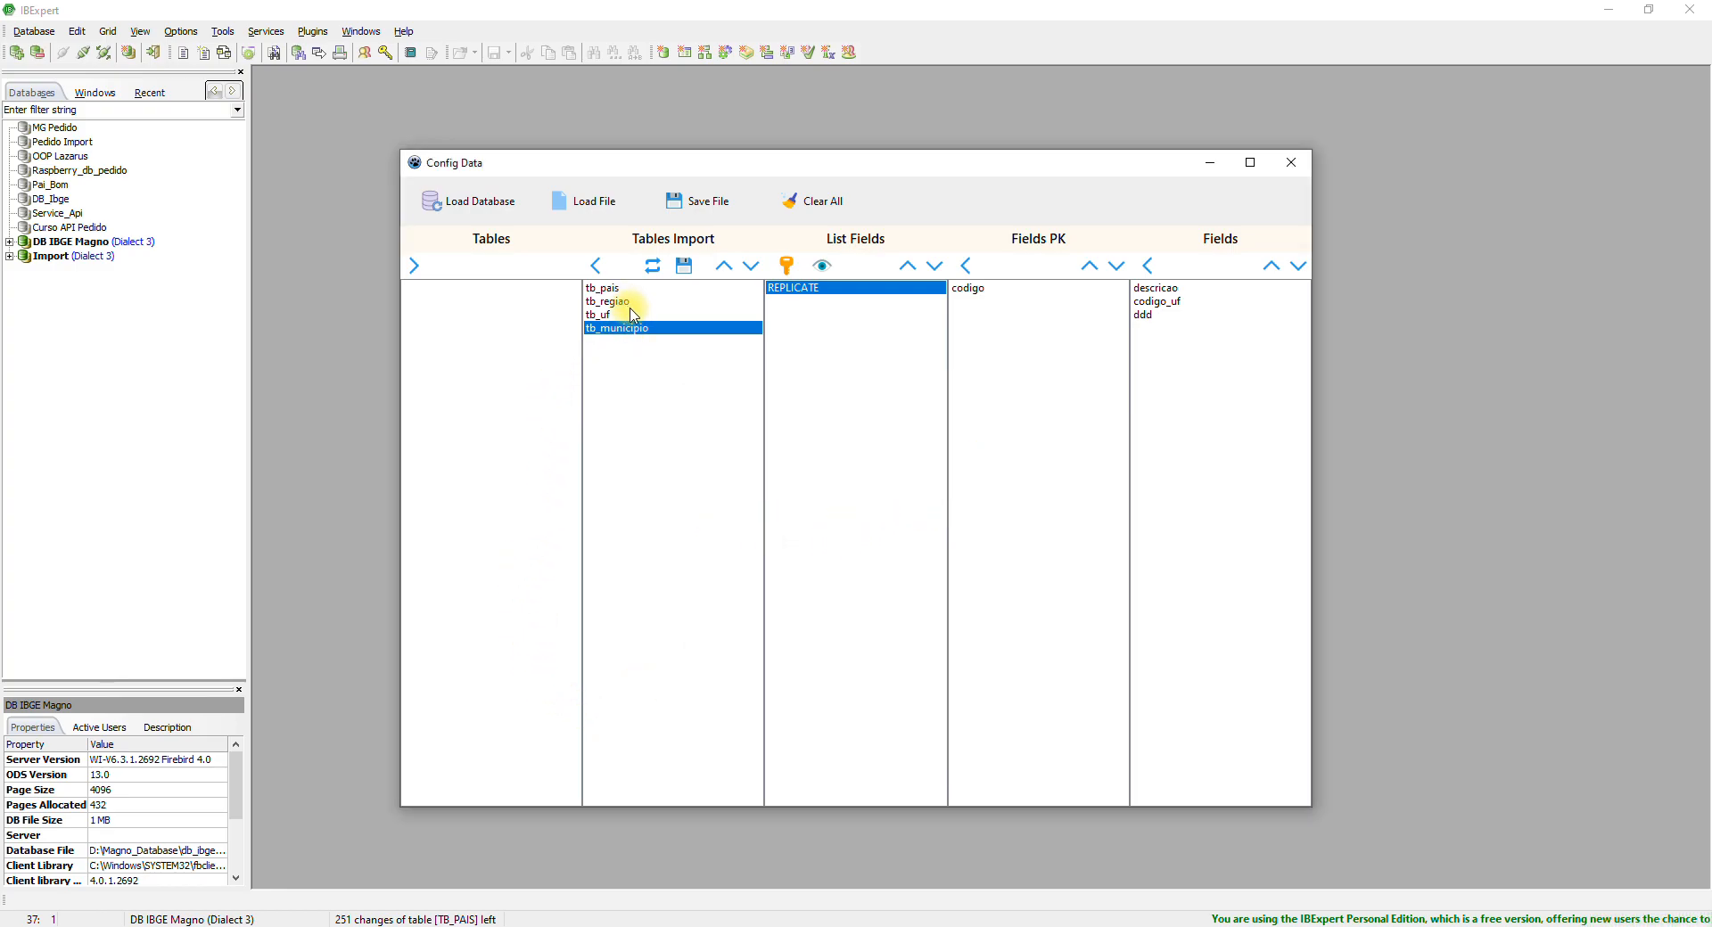
# Step: Move tb_municipio to the start of the import order and return it to the end
pyautogui.click(724, 267)
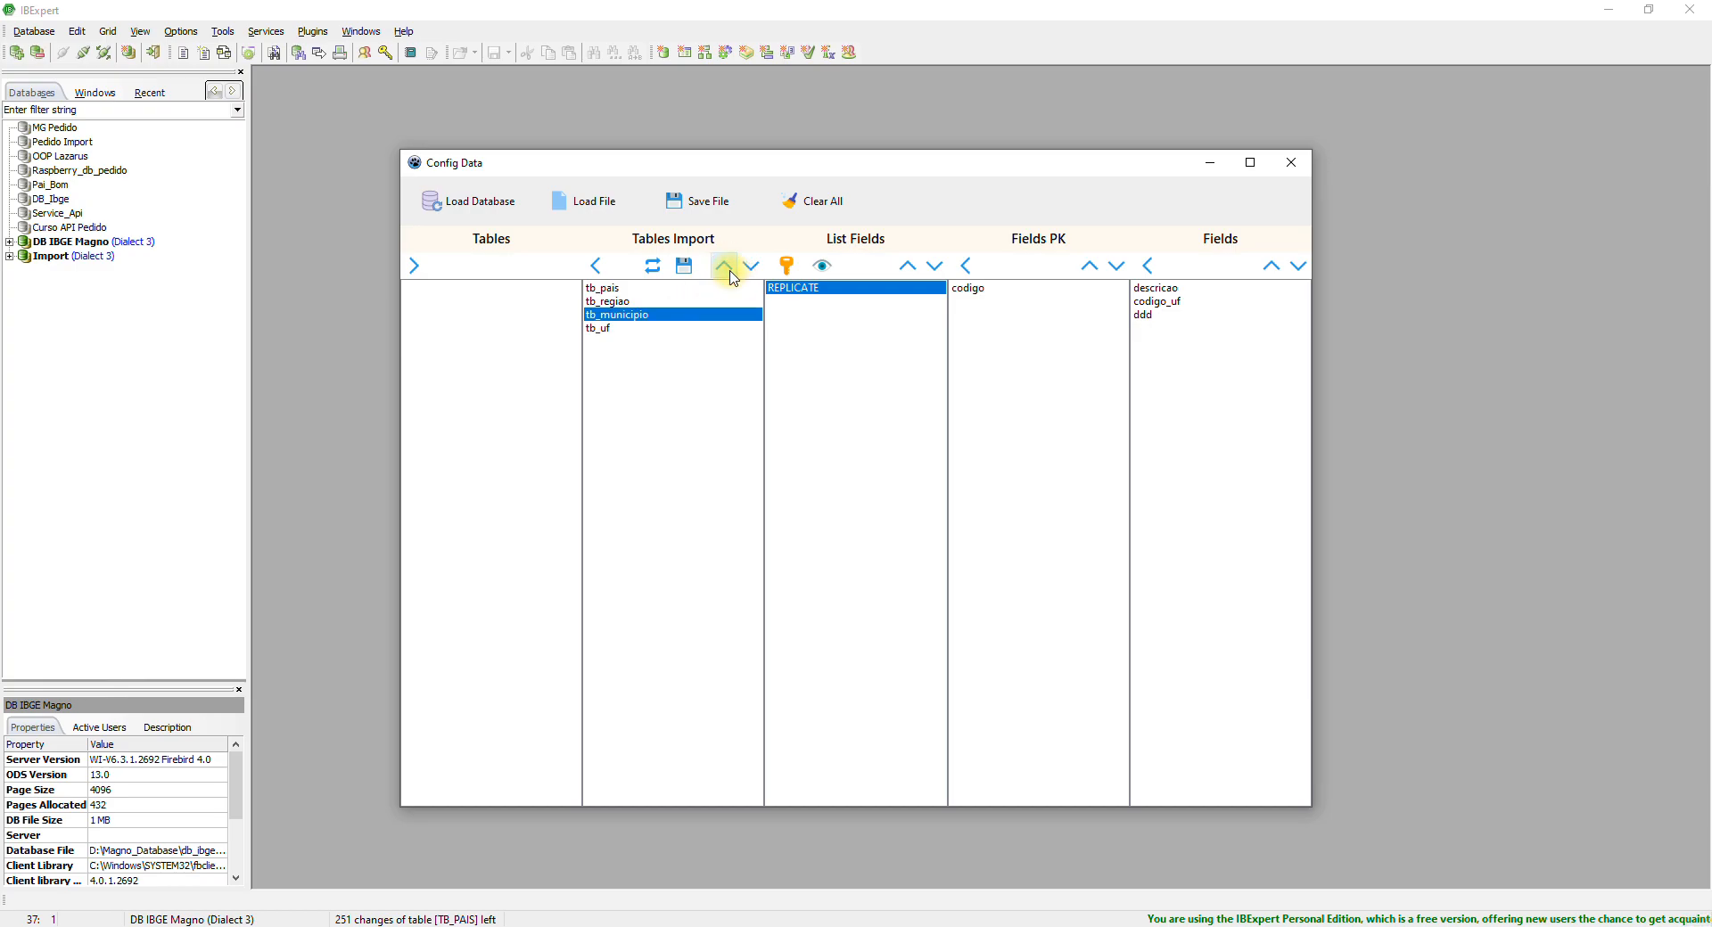
pyautogui.click(725, 267)
pyautogui.click(728, 270)
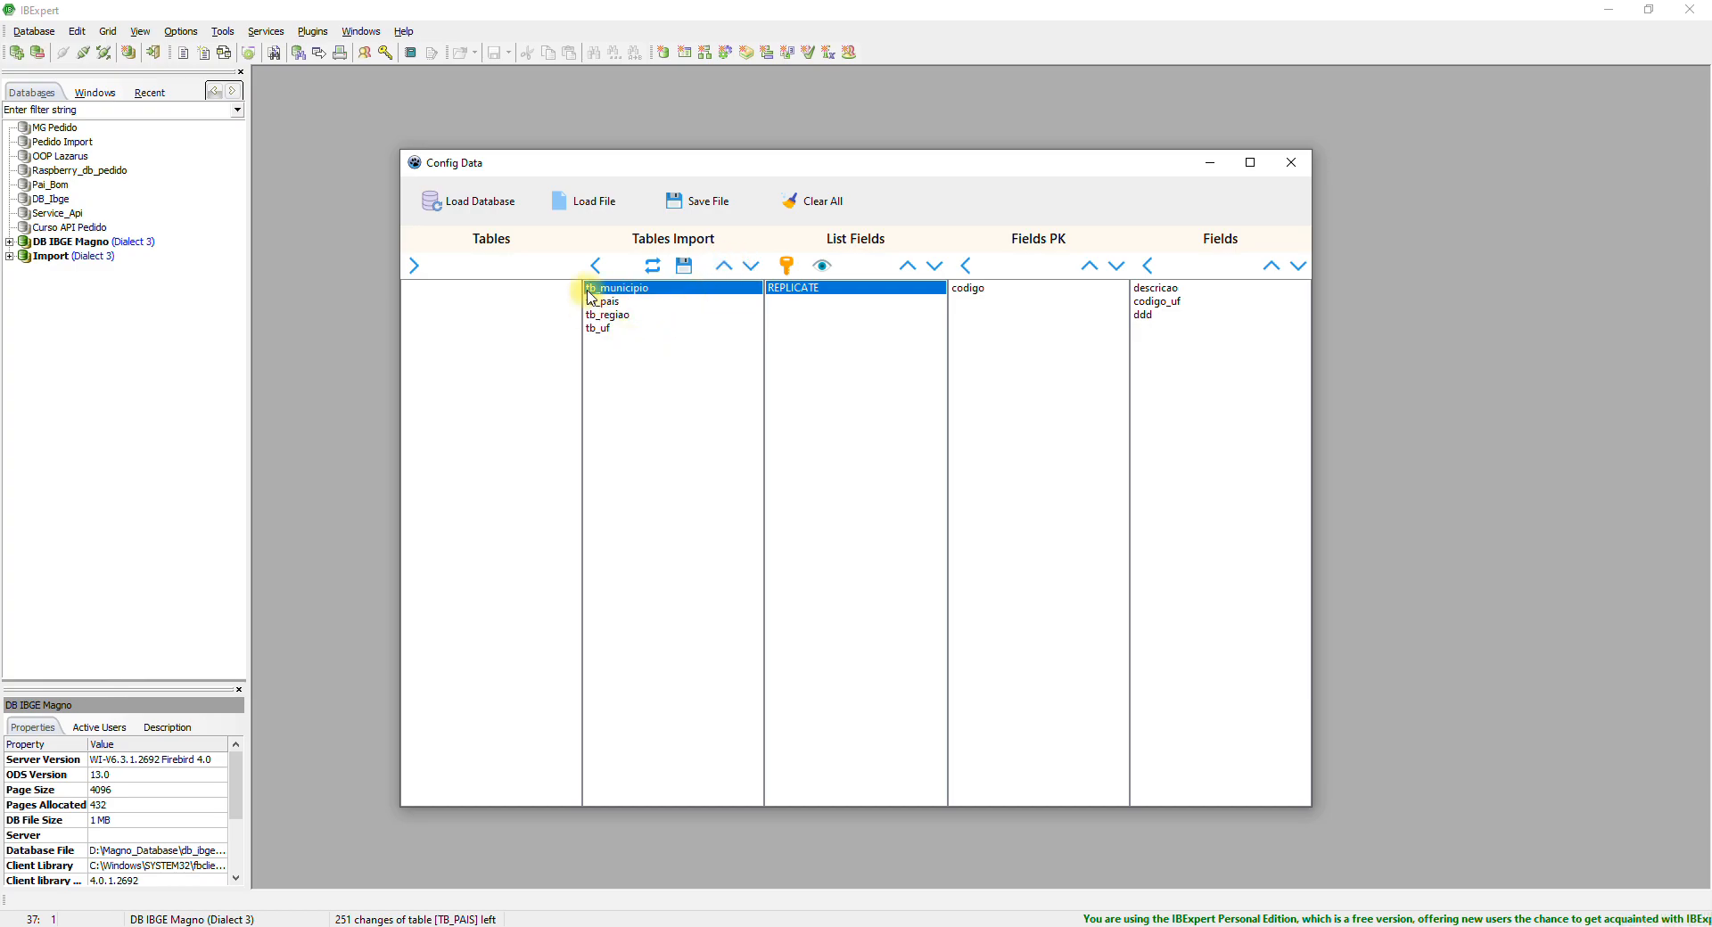
pyautogui.click(754, 269)
pyautogui.click(754, 269)
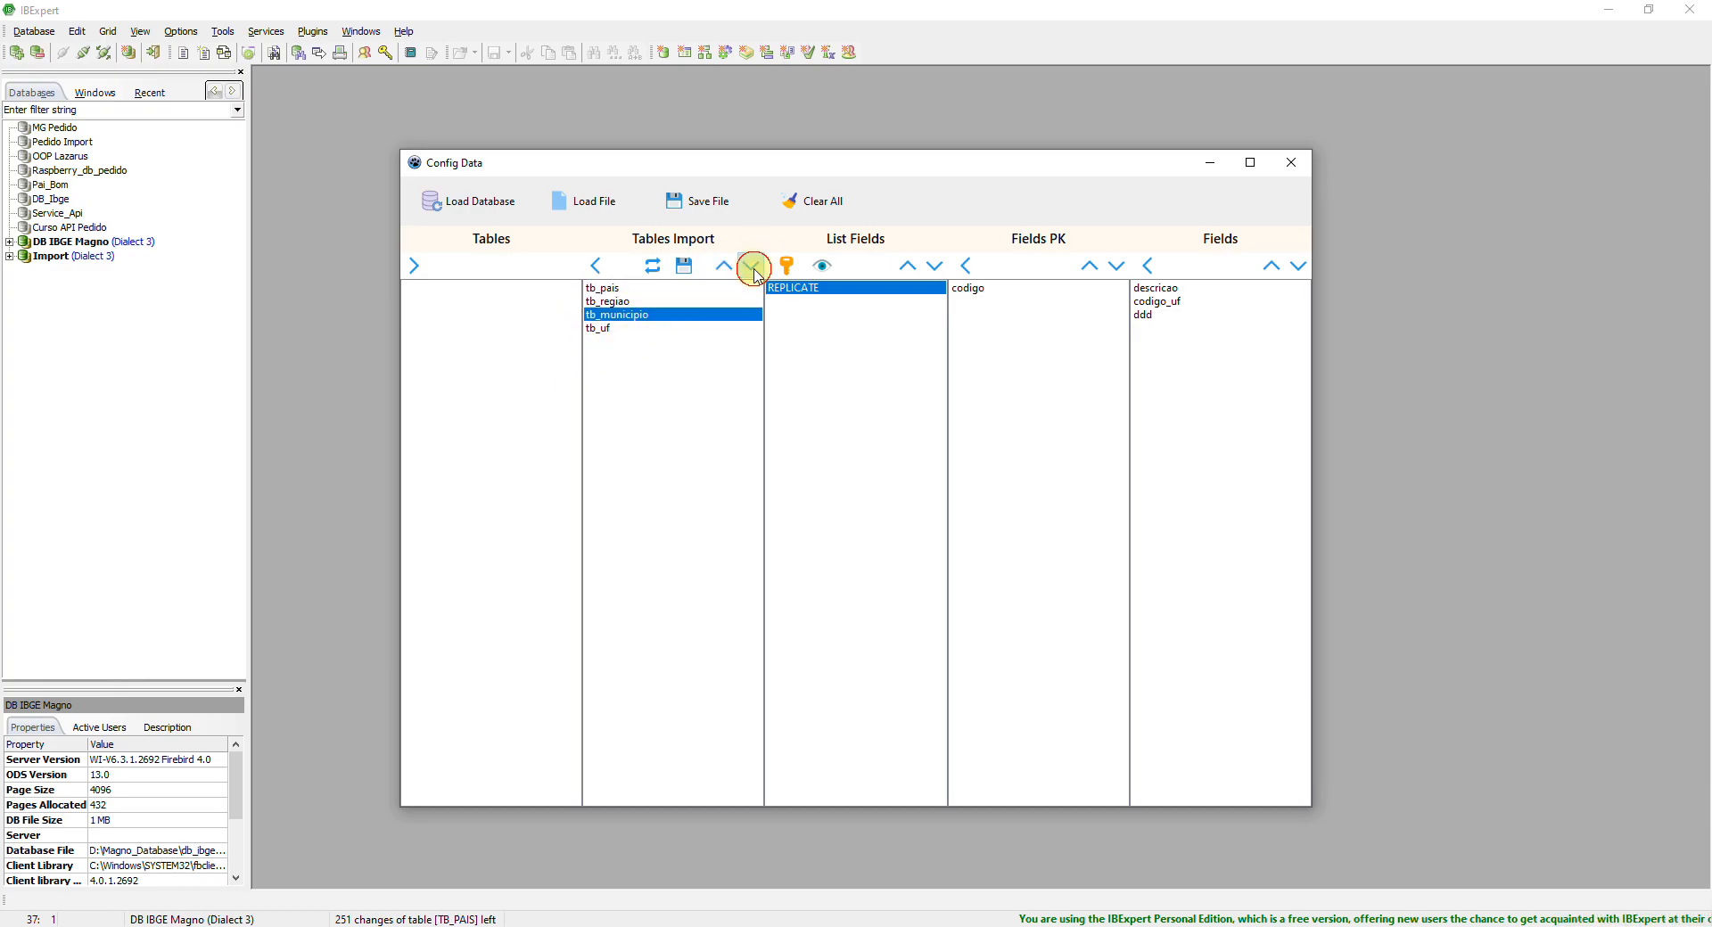
pyautogui.click(754, 269)
# Step: Review the import order table by table, from tb_pais through tb_regiao and tb_uf to tb_municipio
pyautogui.click(602, 289)
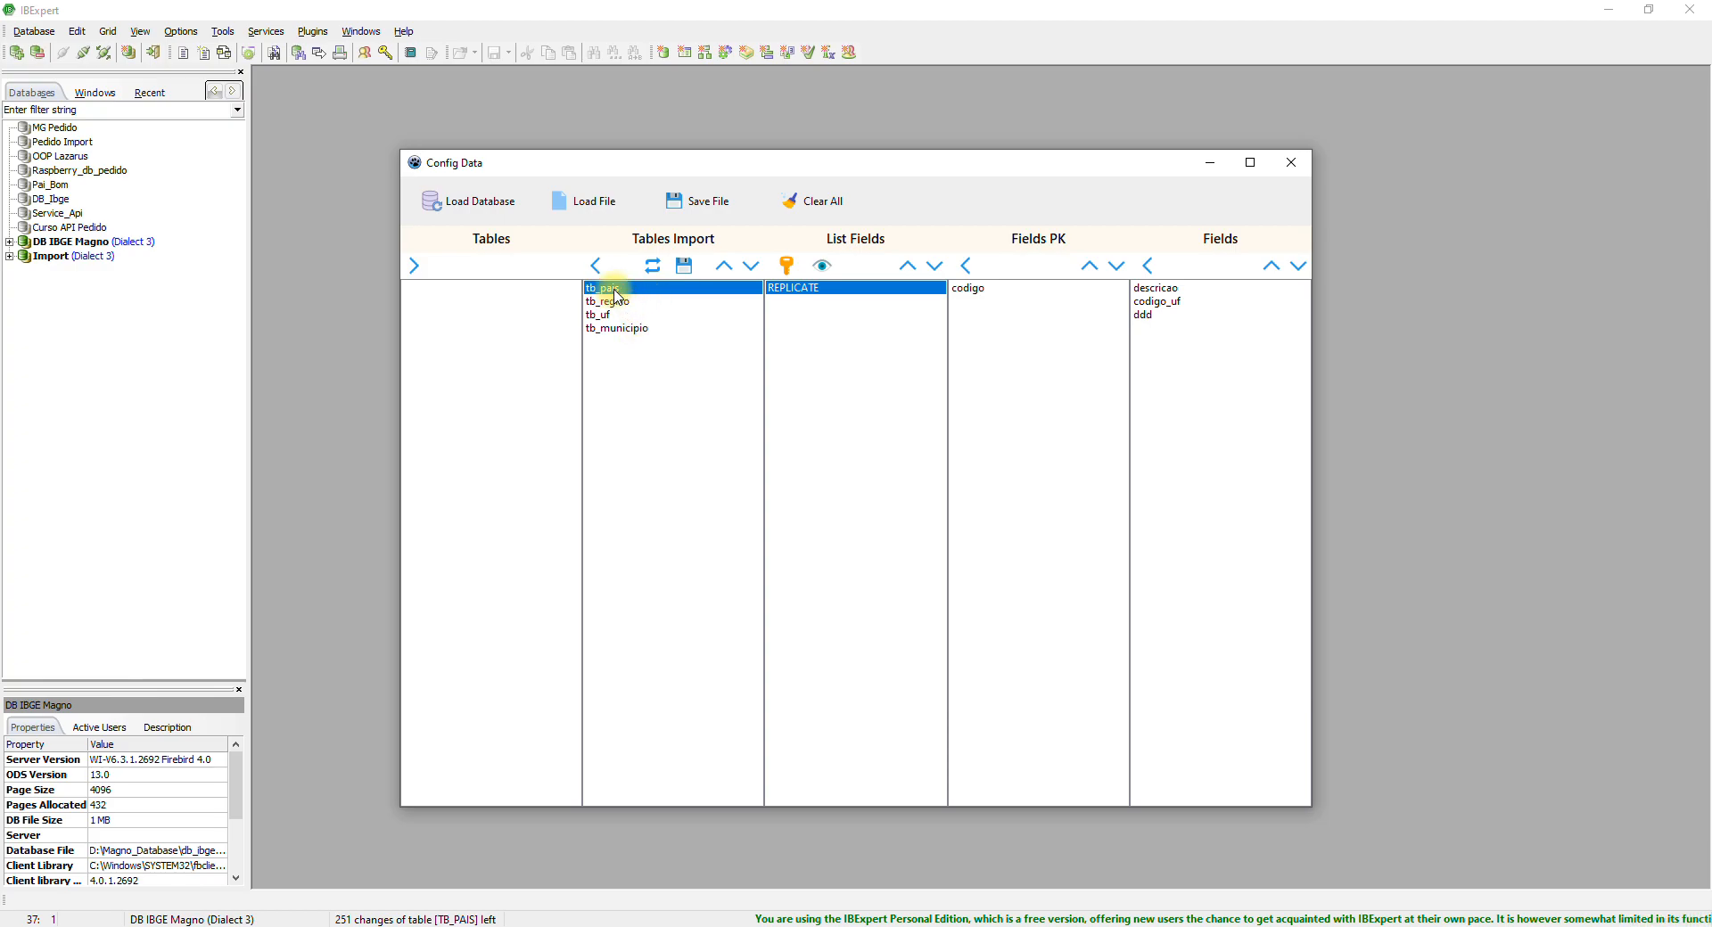
pyautogui.click(626, 302)
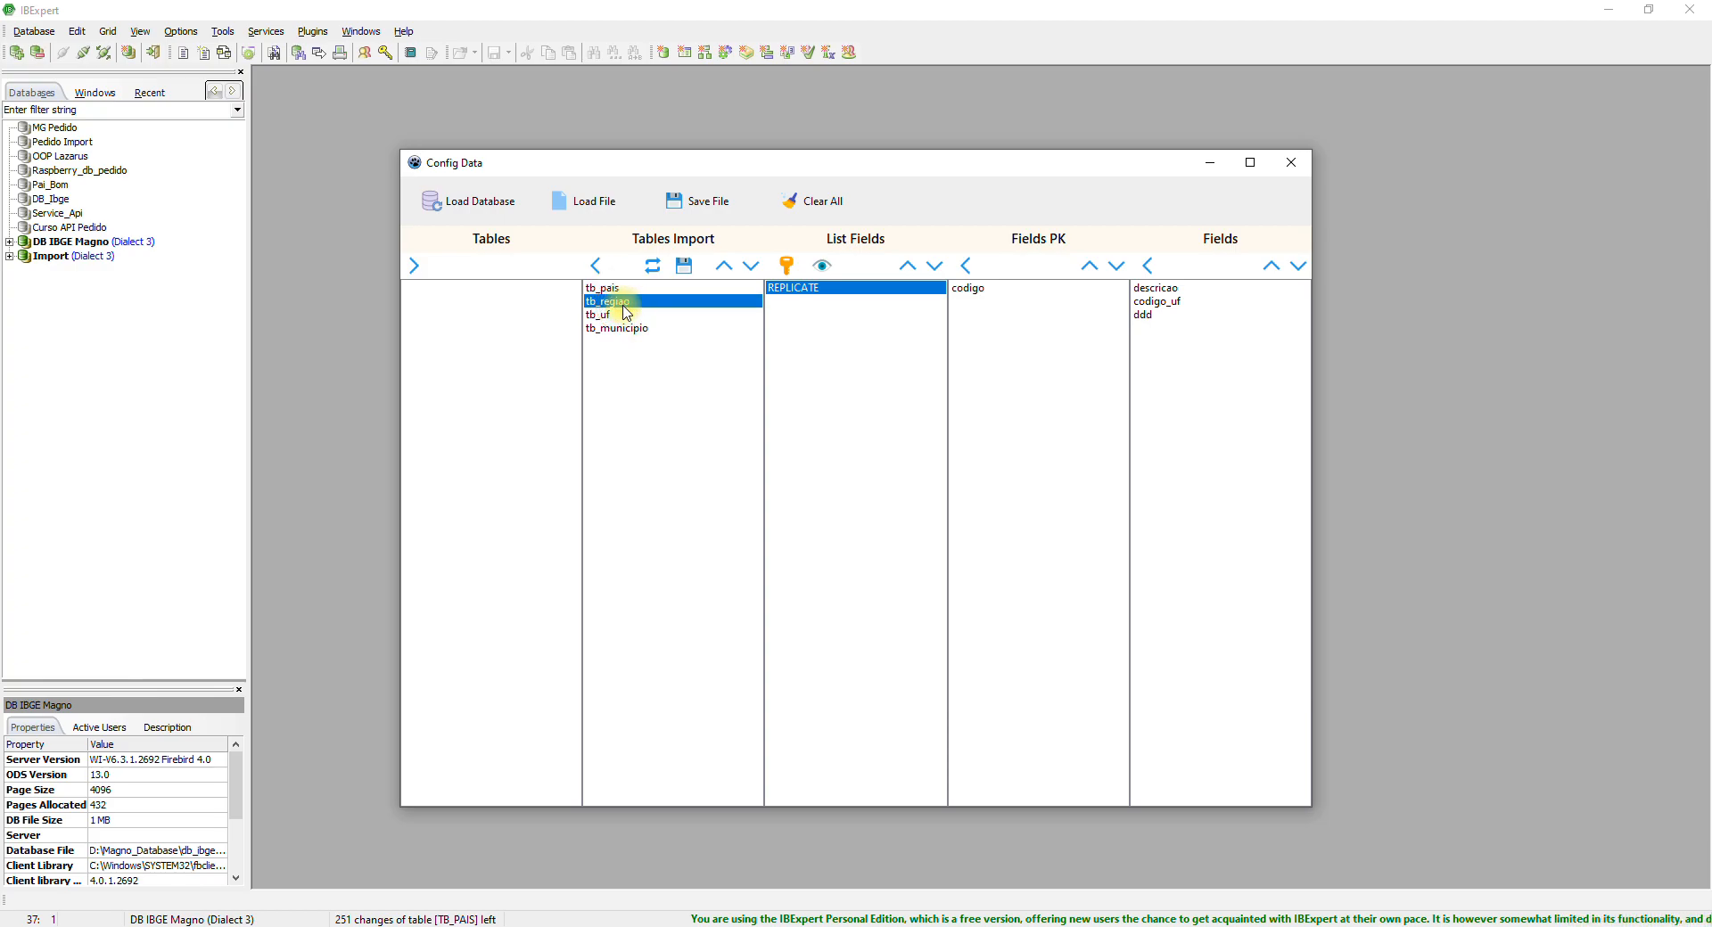
pyautogui.click(604, 317)
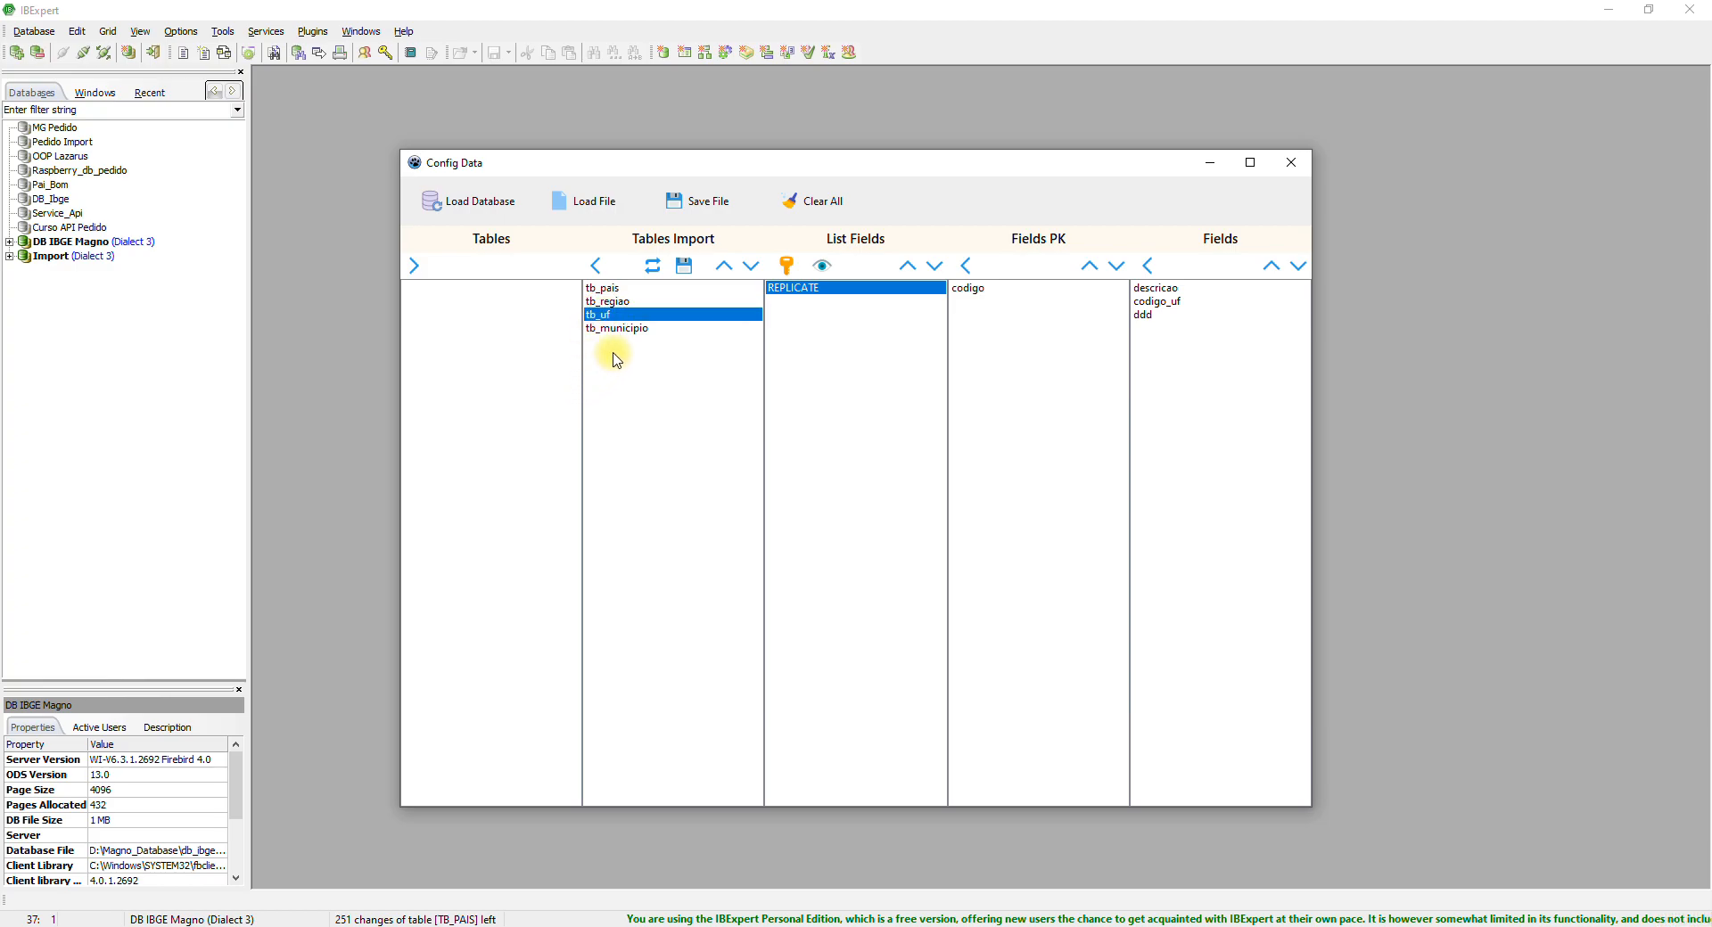
pyautogui.click(624, 330)
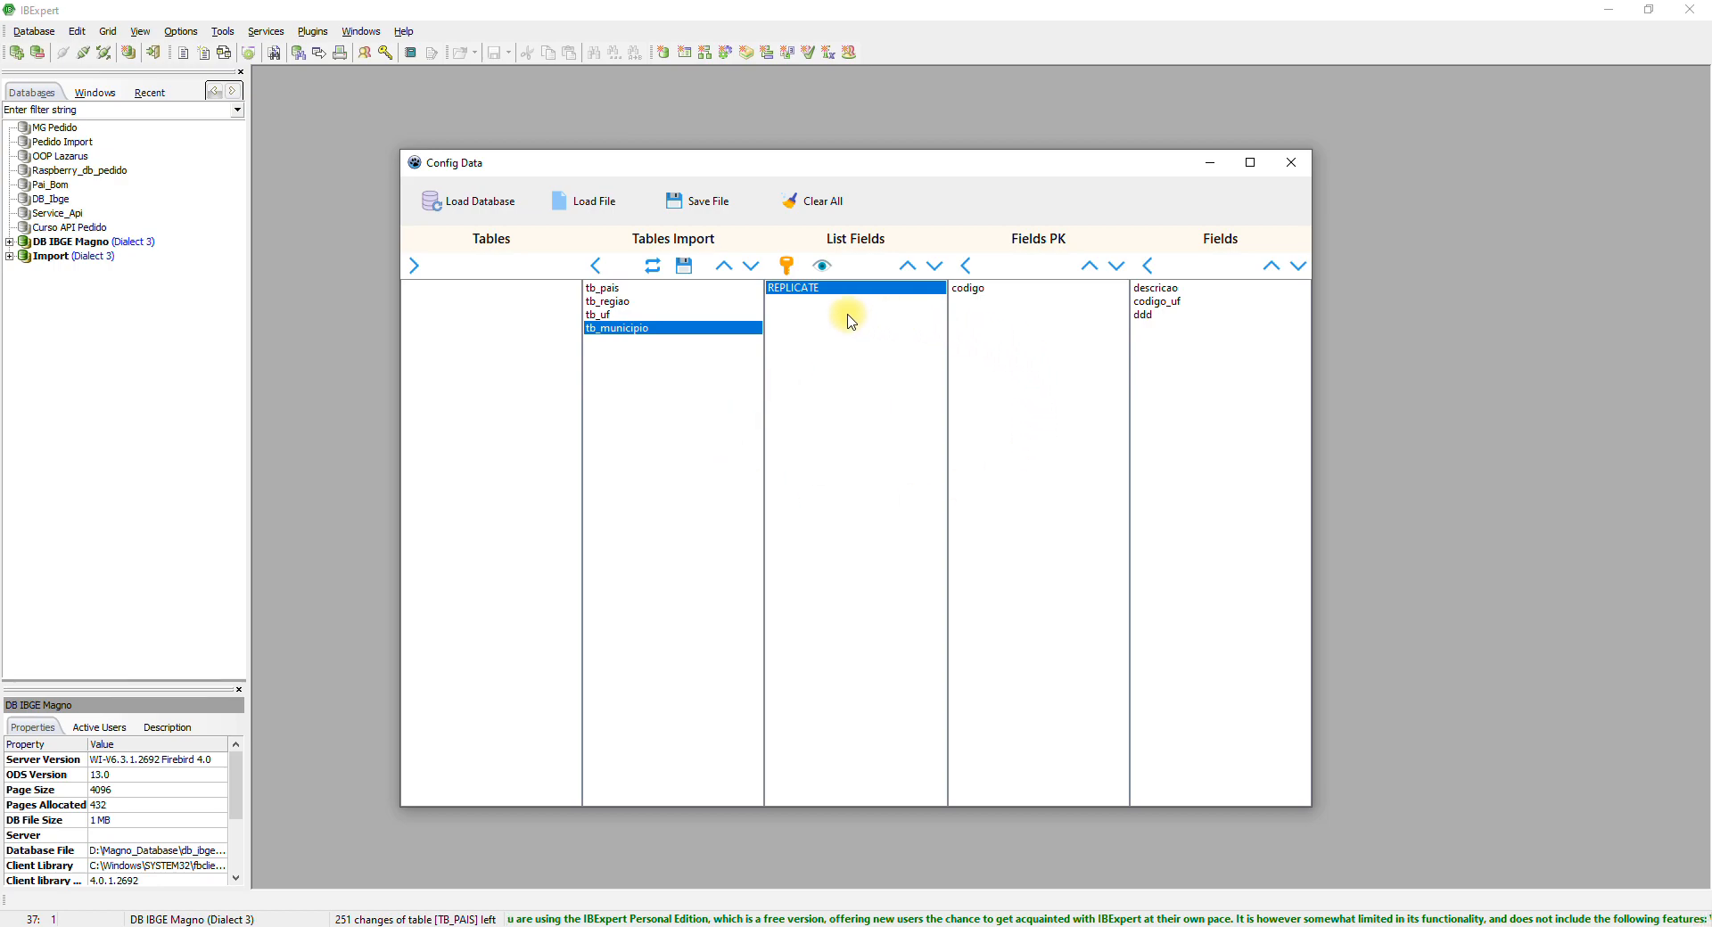
# Step: Clear the whole data configuration, reload it from file, and display the stored fields of tb_pais and tb_municipio
pyautogui.click(819, 205)
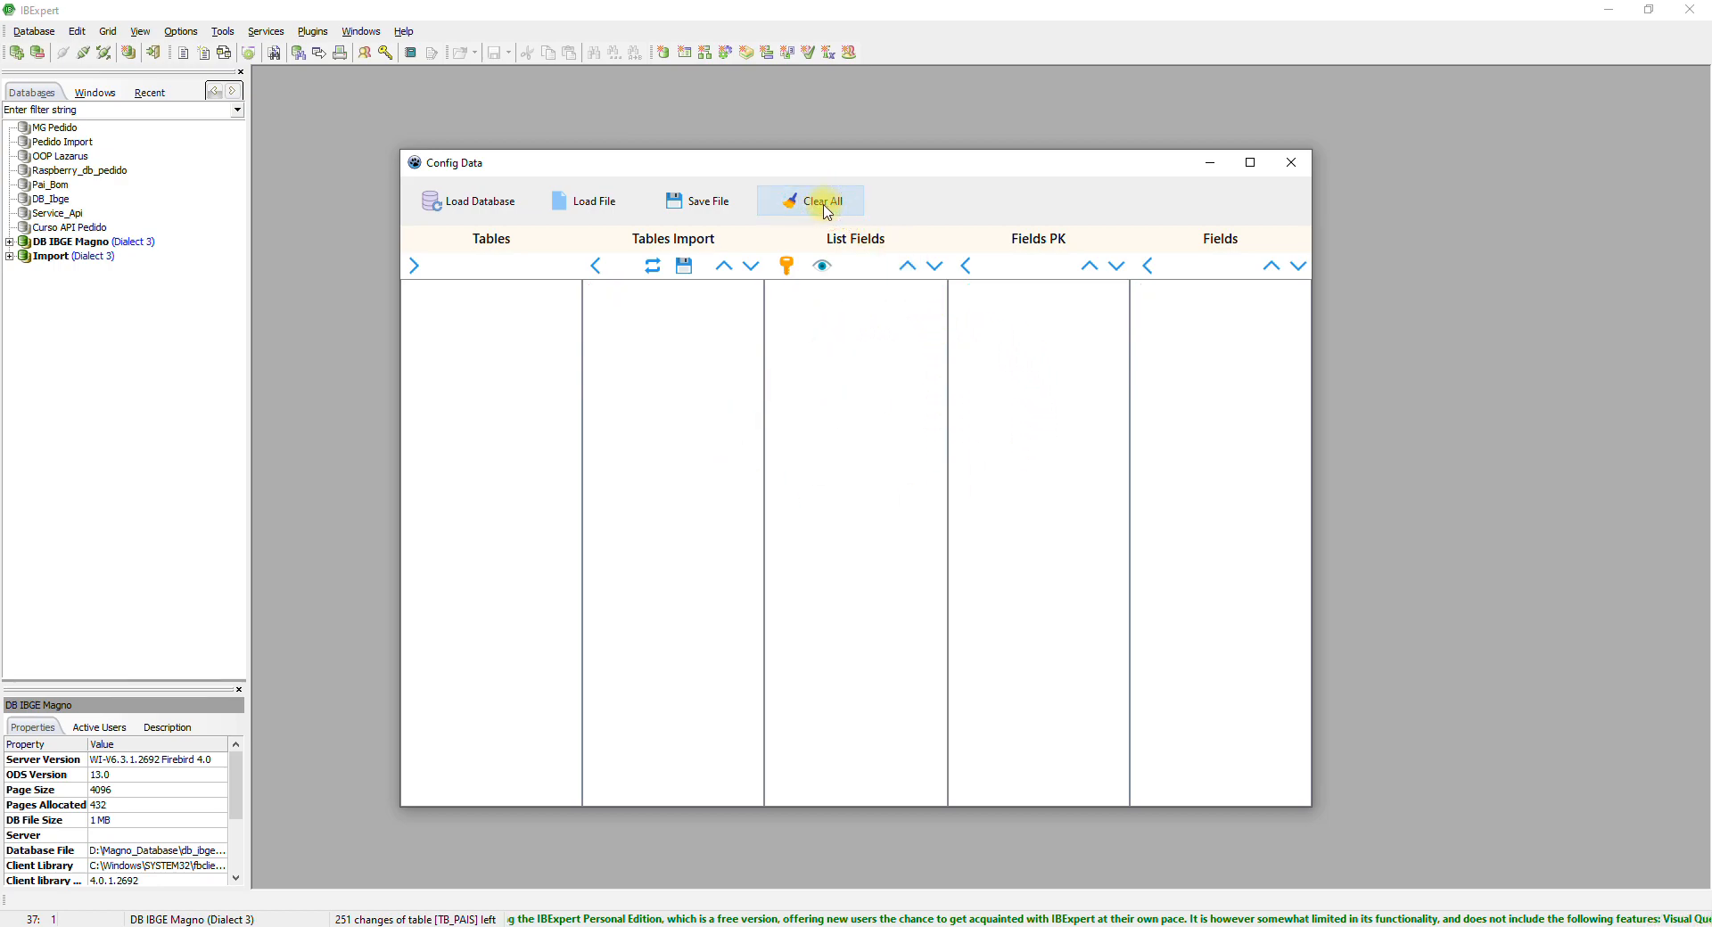
pyautogui.click(605, 215)
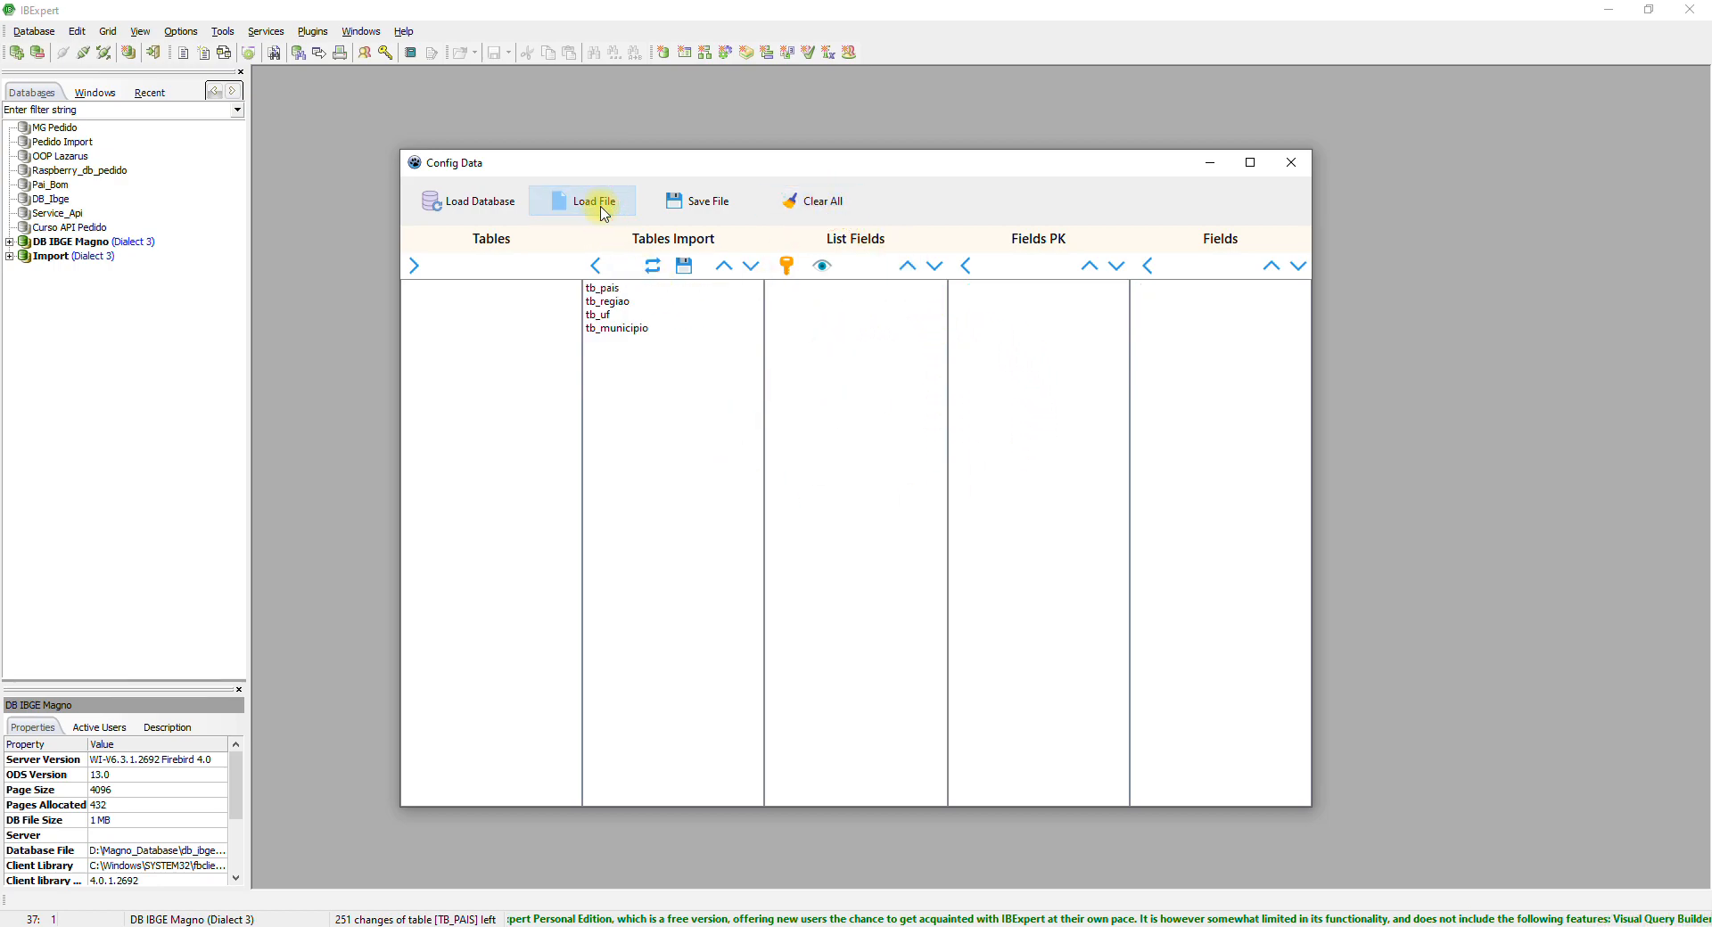
pyautogui.click(607, 291)
pyautogui.click(654, 272)
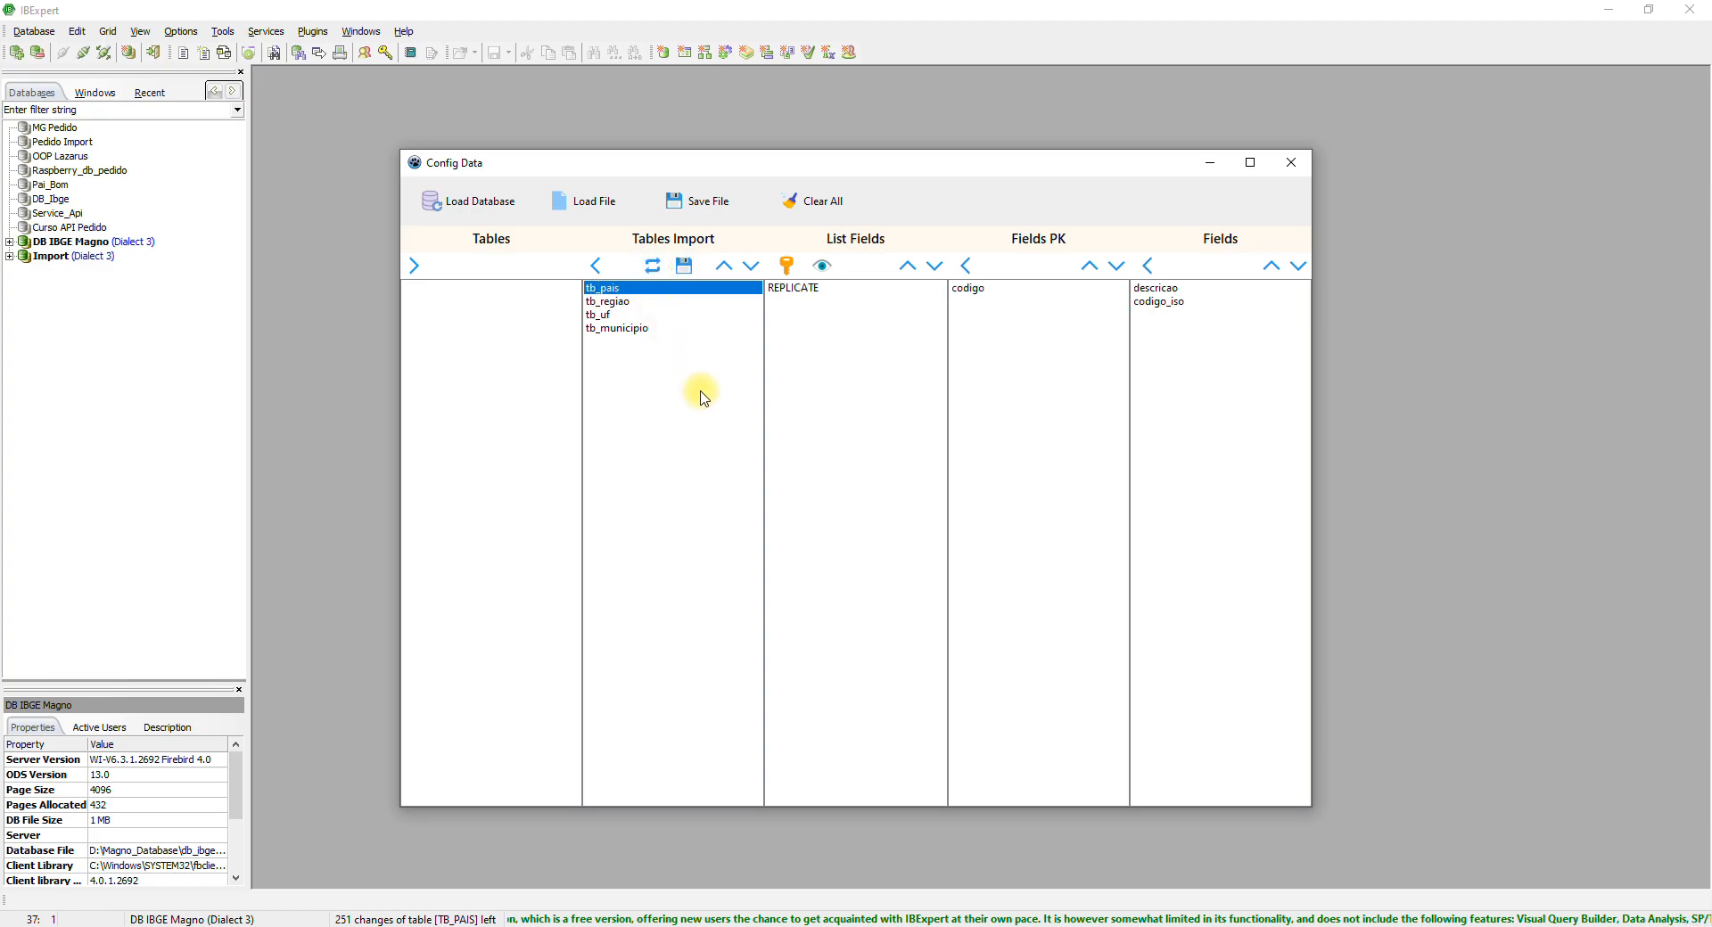
pyautogui.click(593, 329)
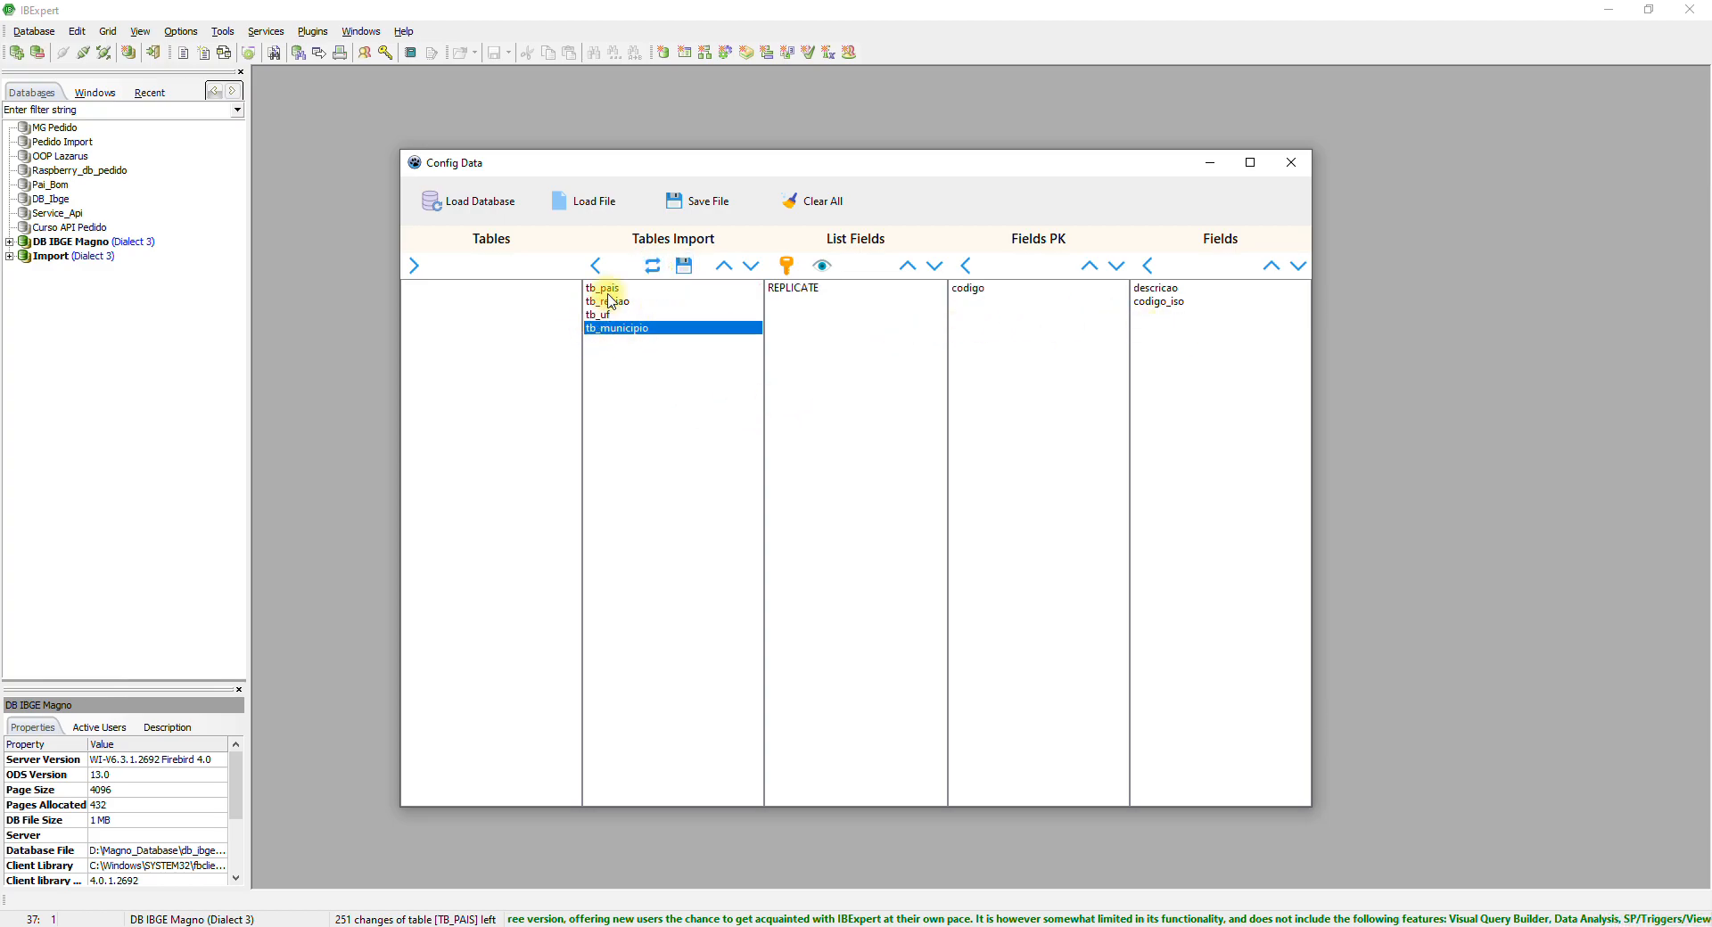
pyautogui.click(655, 268)
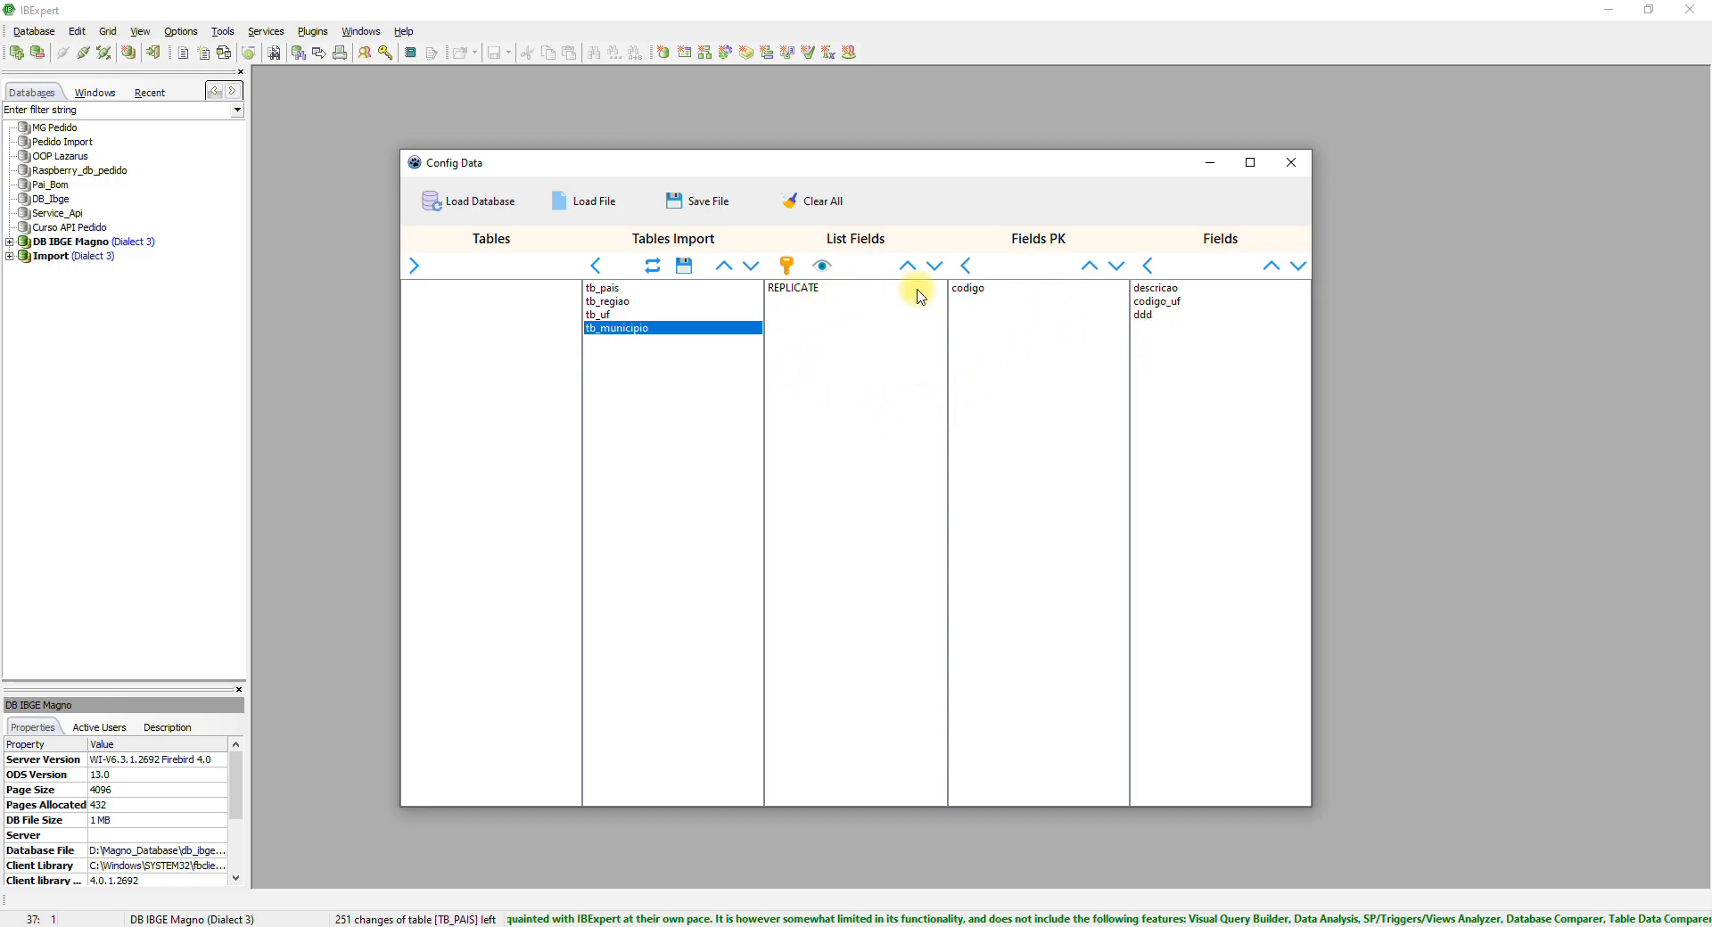
# Step: Close the data configuration and try to replicate the configured tables
pyautogui.click(1297, 171)
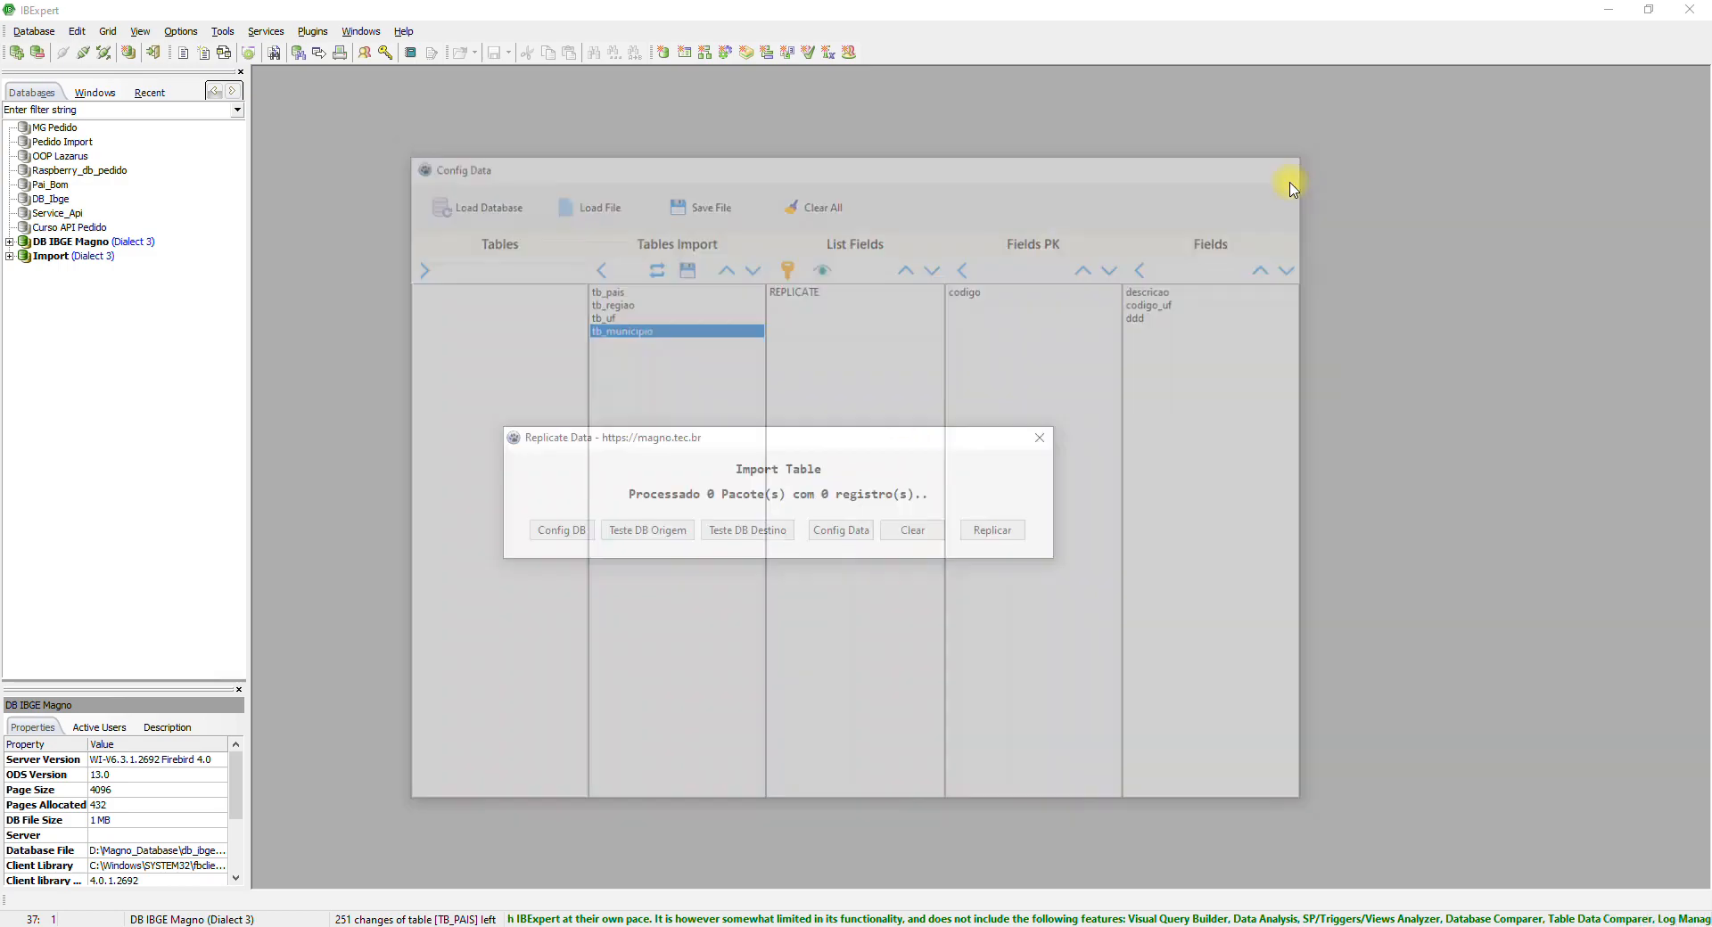
pyautogui.click(977, 535)
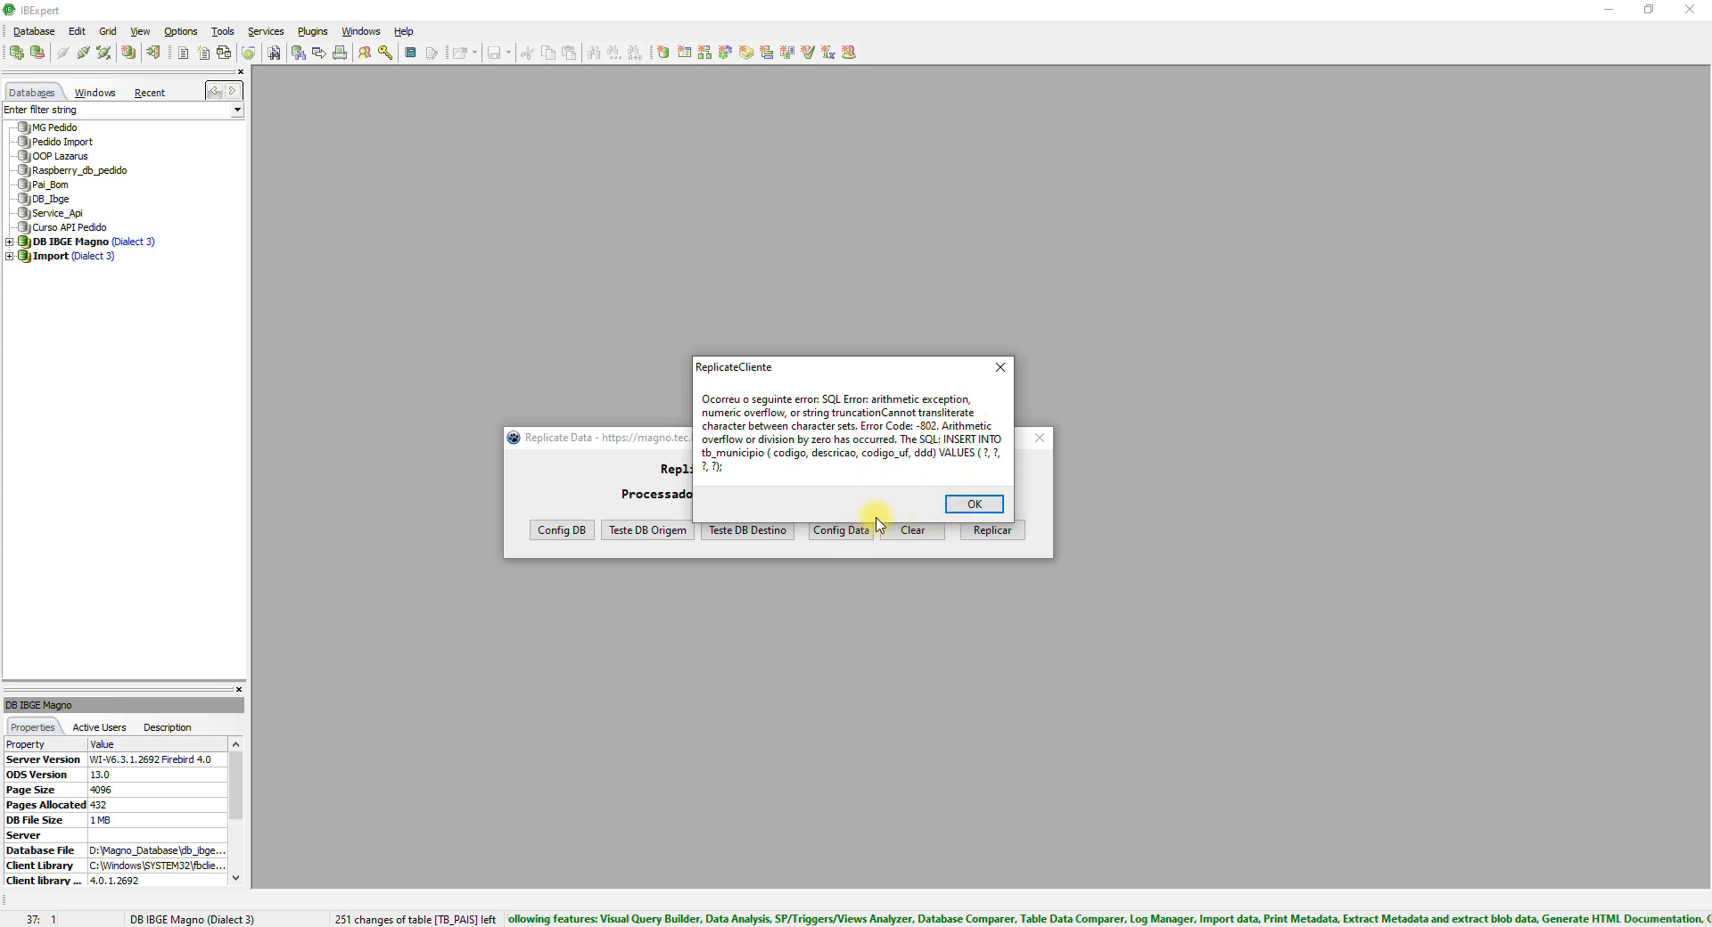
pyautogui.click(967, 504)
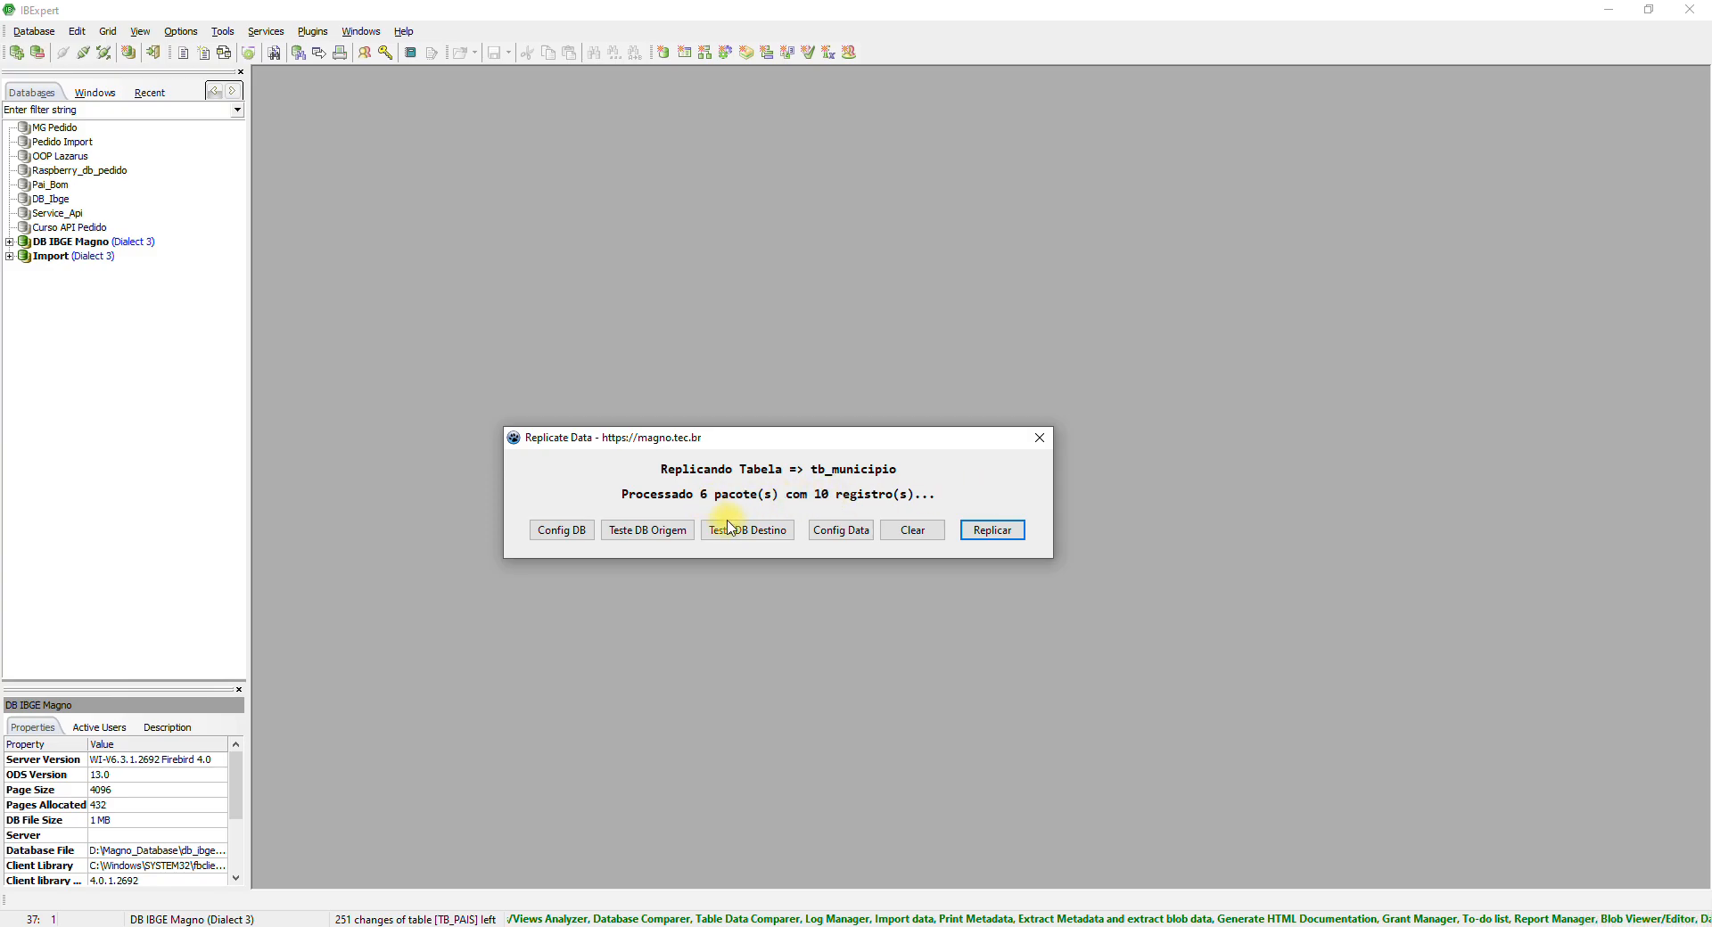
# Step: Set ClientCodePage to ISO8859_1 for both the origin and destination databases and save the database configuration
pyautogui.click(569, 532)
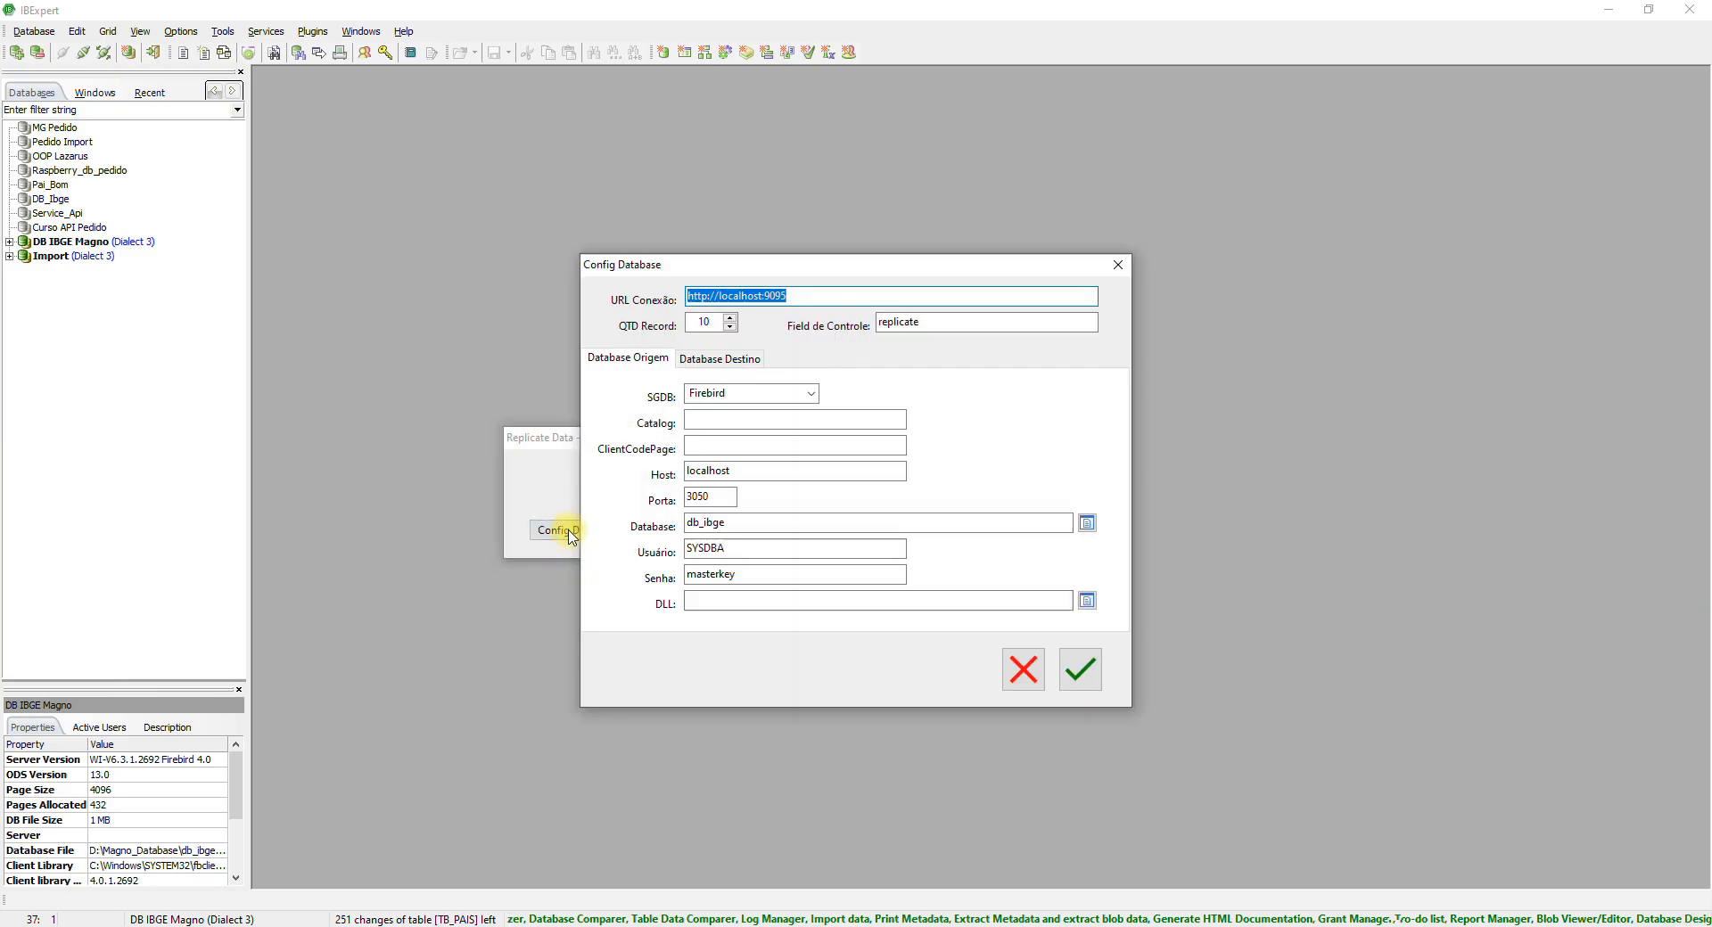
pyautogui.click(715, 446)
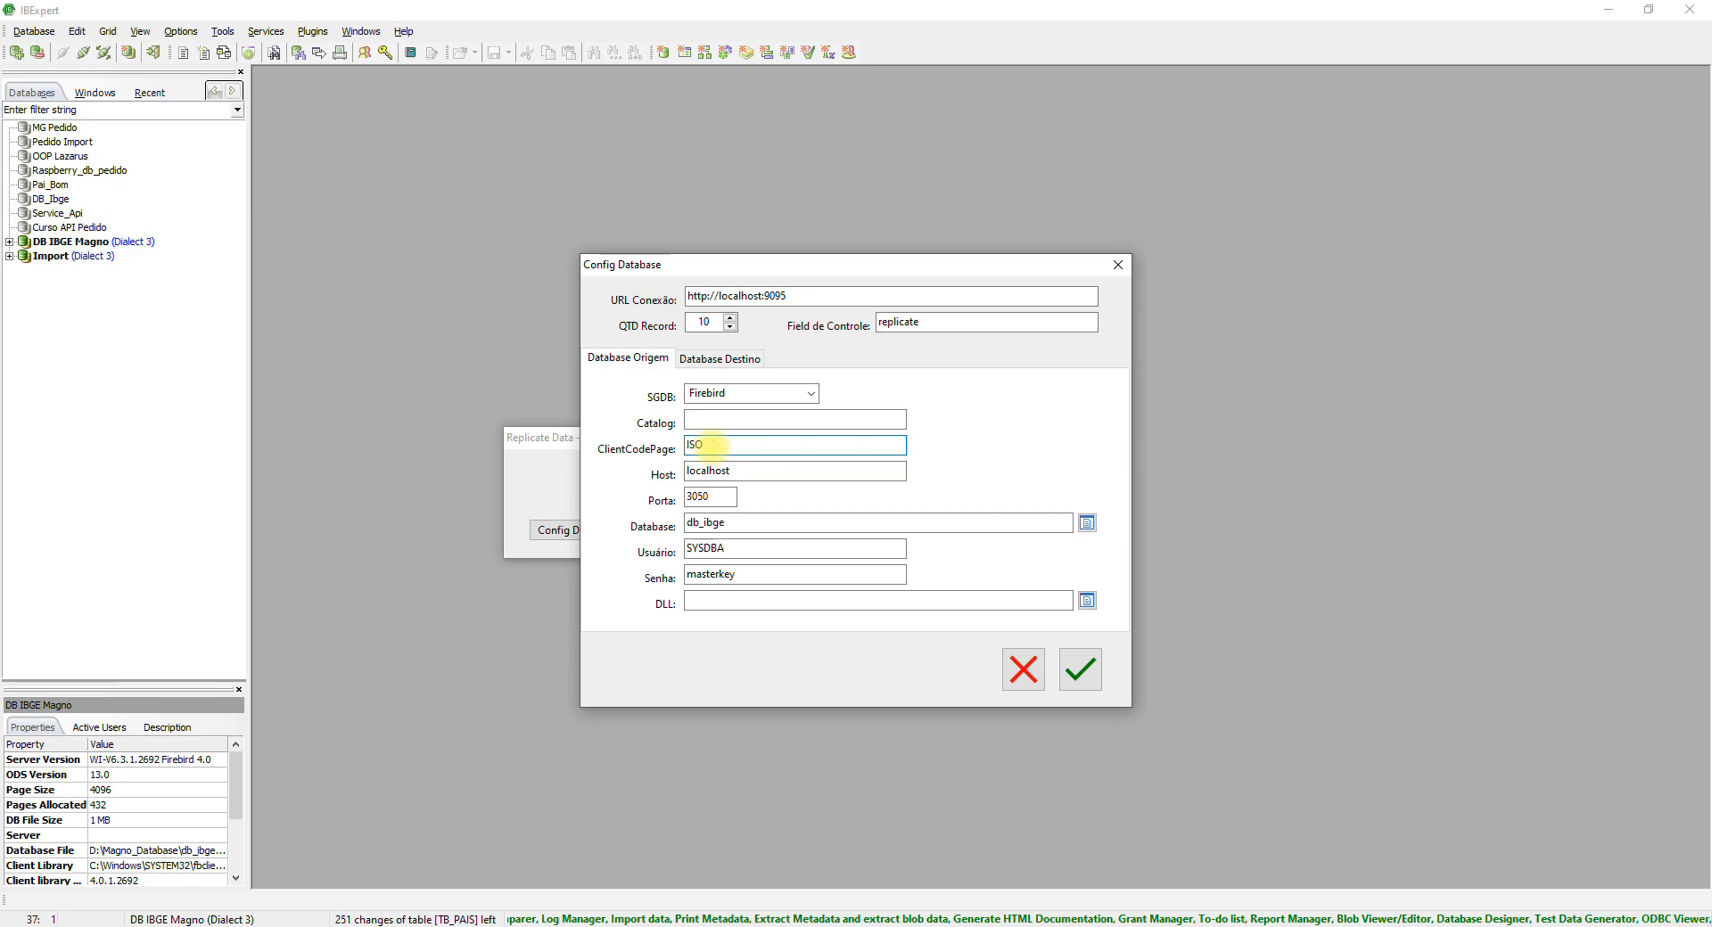
pyautogui.write('59_1')
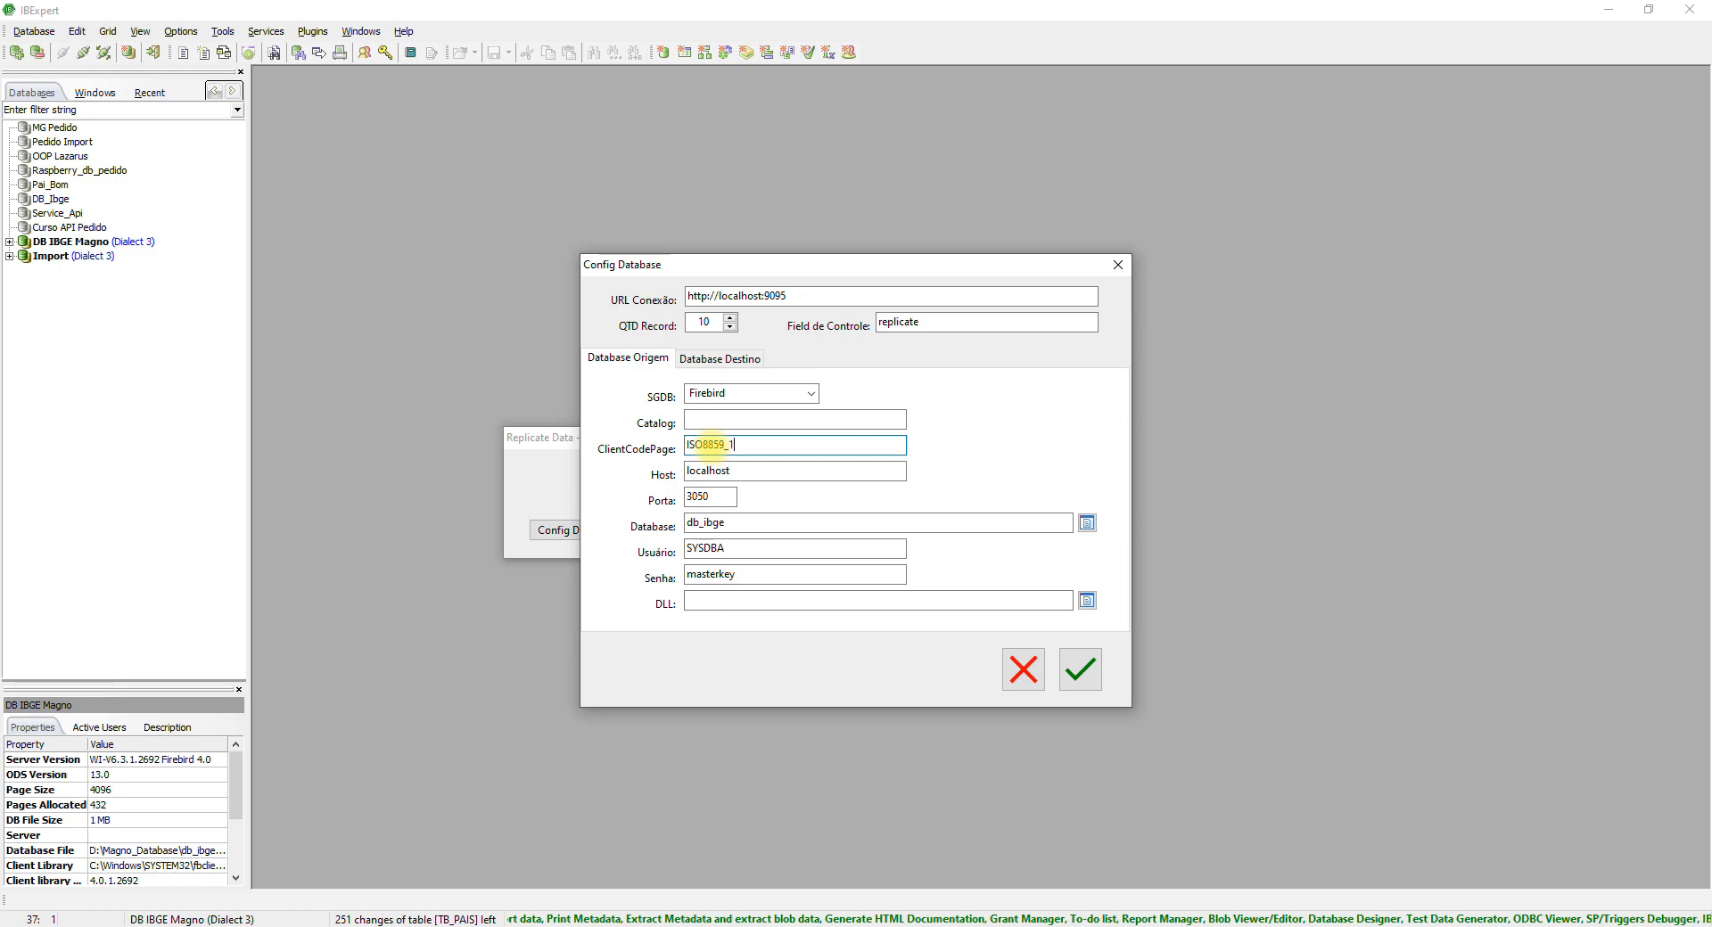
pyautogui.doubleClick(710, 443)
pyautogui.hotkey('ctrl', 'c')
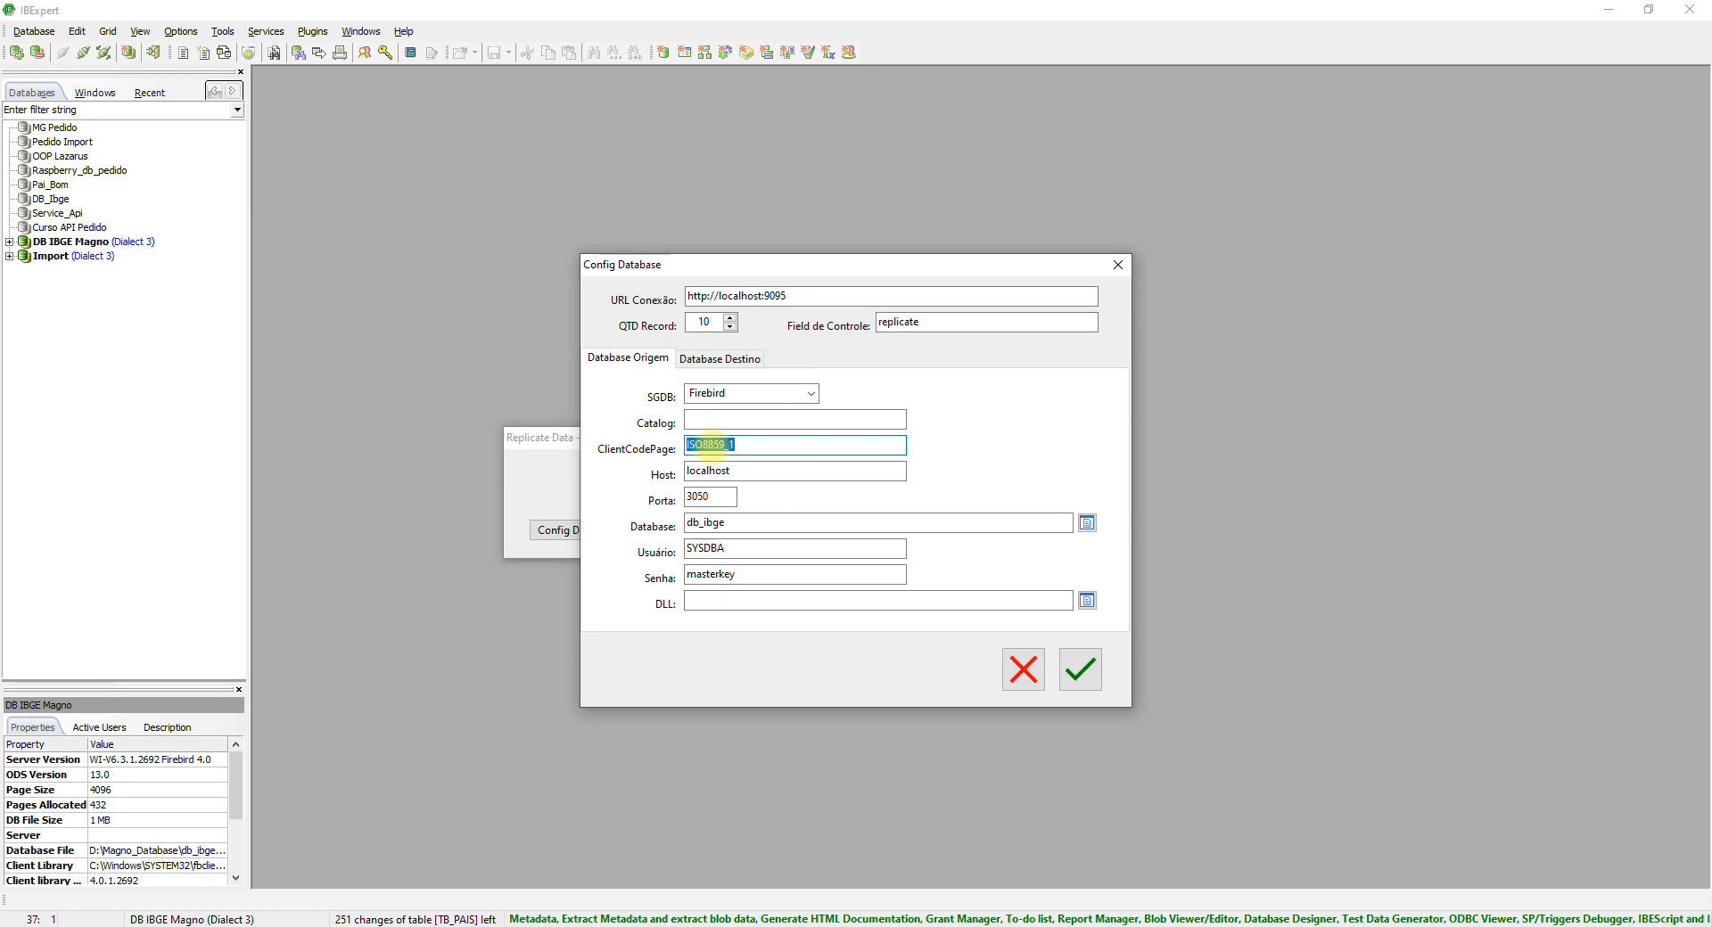
pyautogui.click(719, 358)
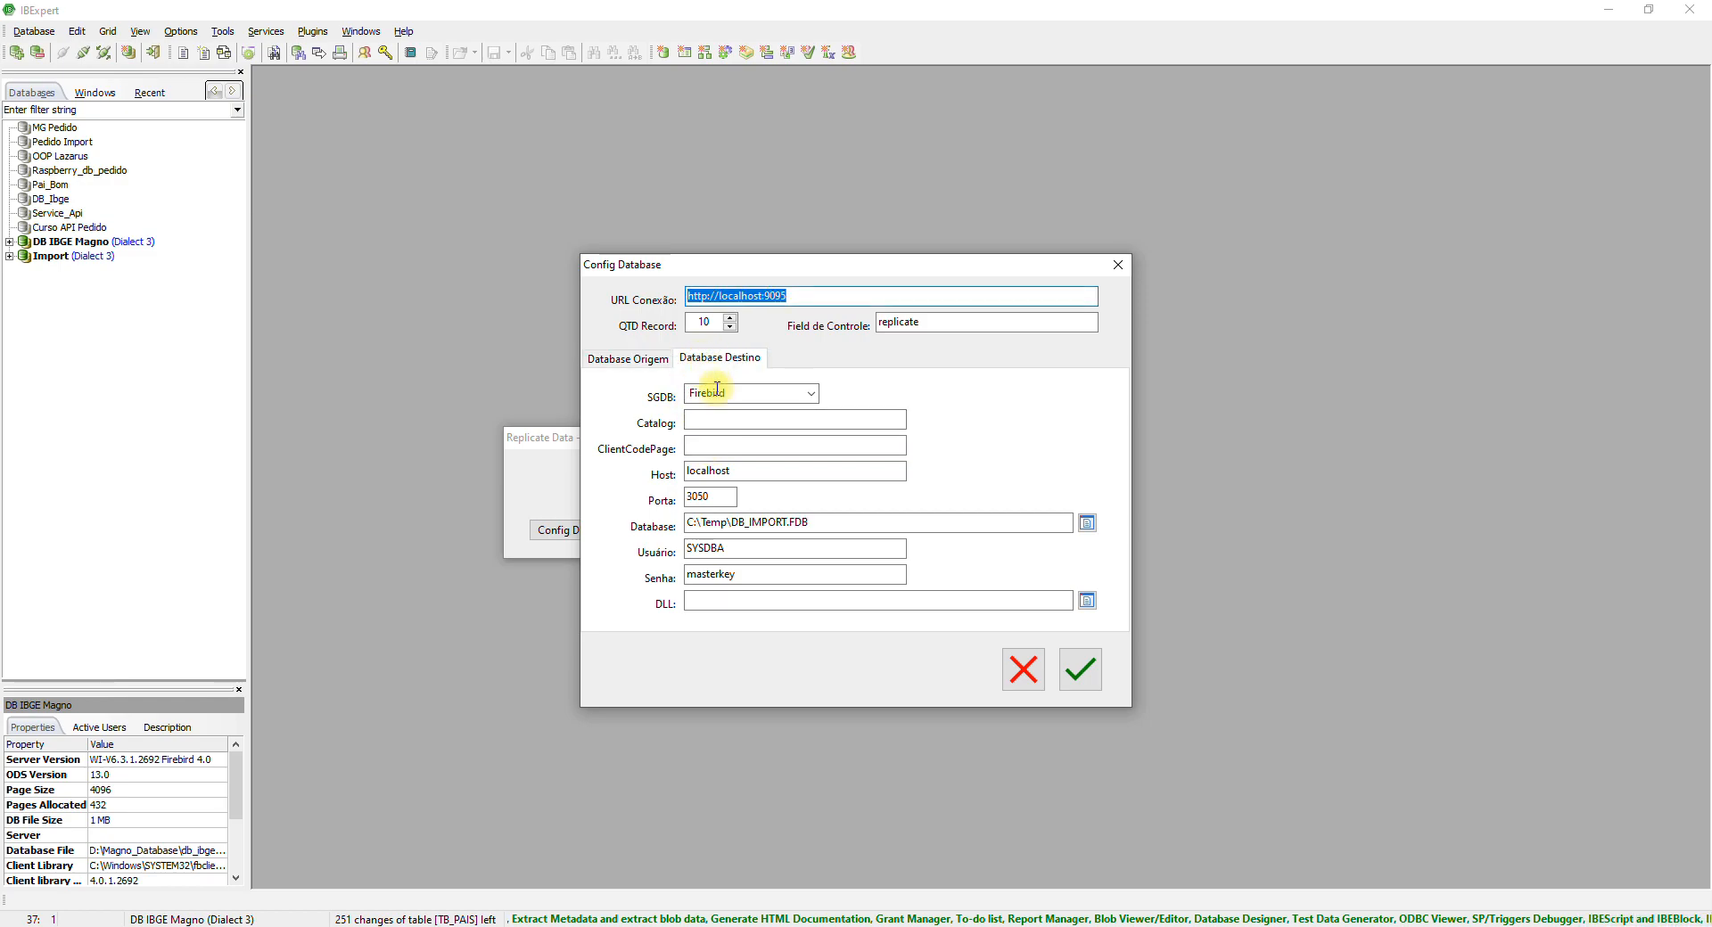
pyautogui.click(712, 446)
pyautogui.hotkey('ctrl', 'v')
pyautogui.click(1080, 670)
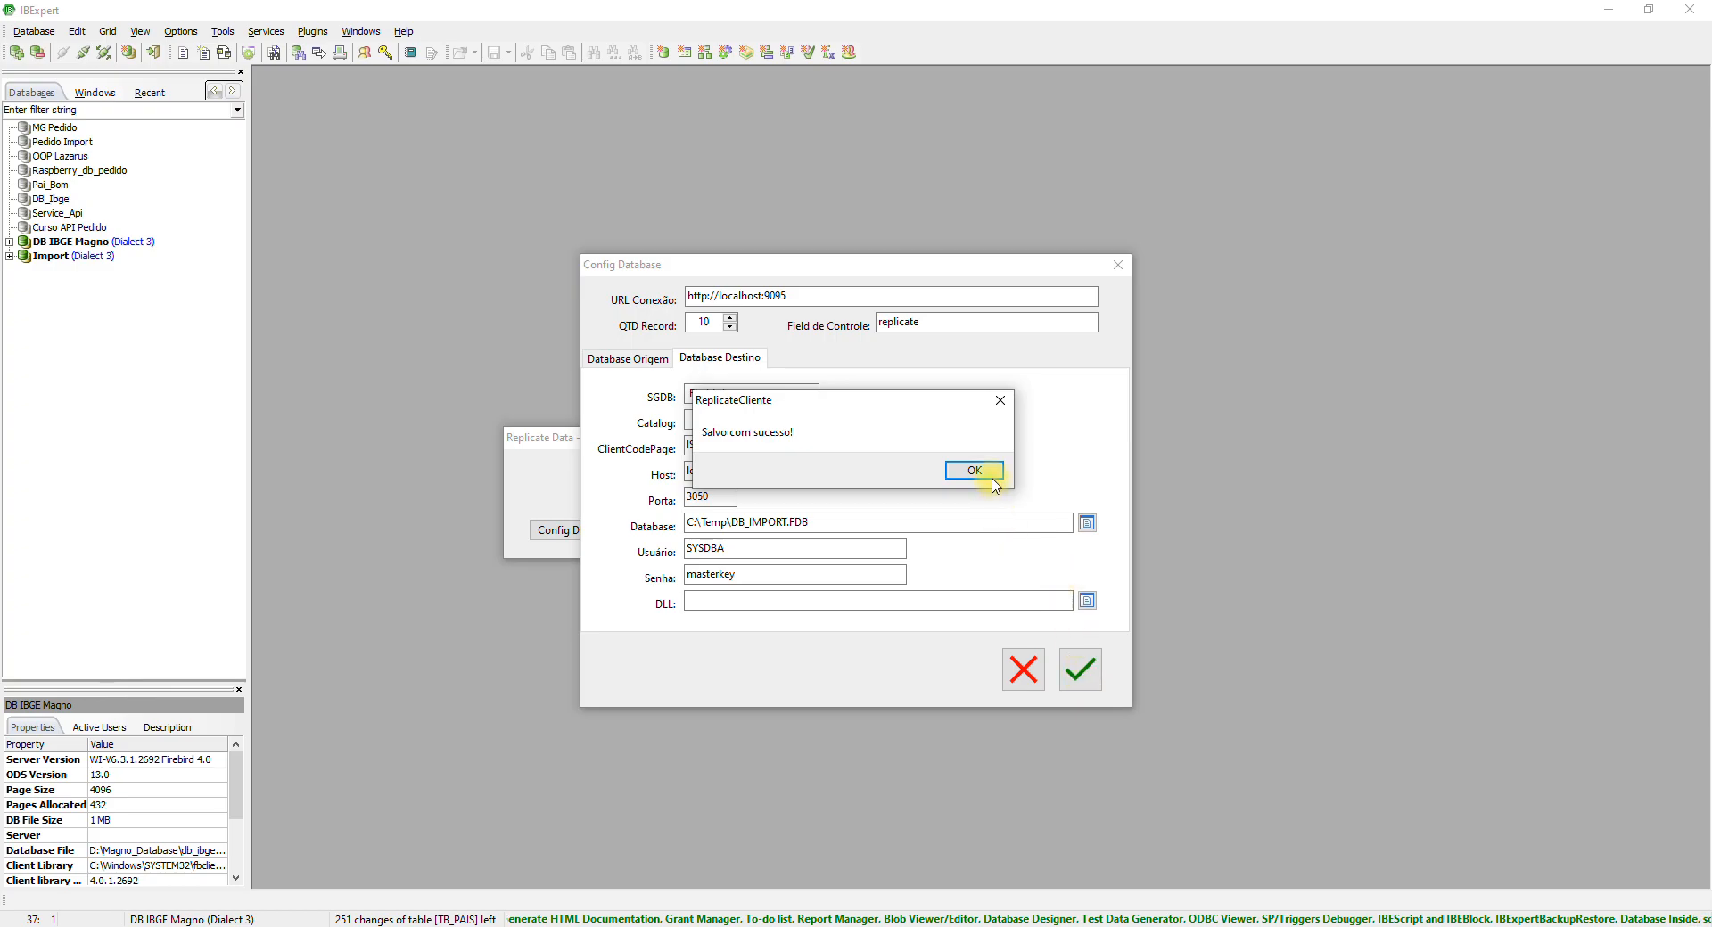
pyautogui.click(993, 482)
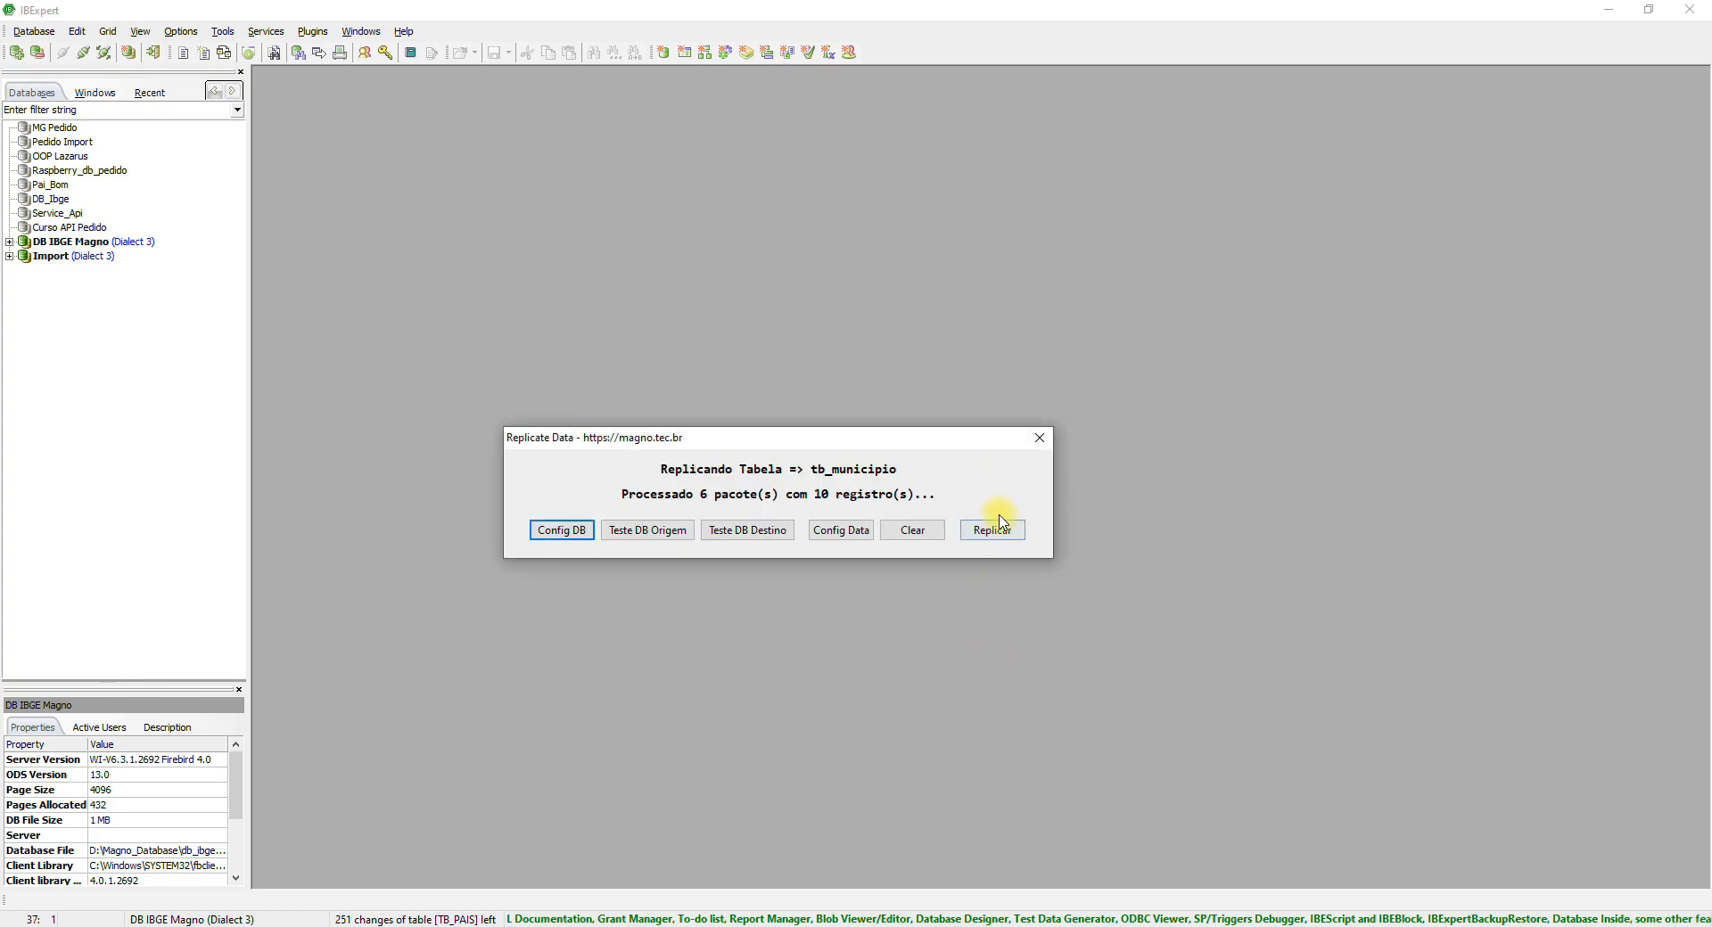
# Step: Run the replication again and acknowledge its completion
pyautogui.click(999, 527)
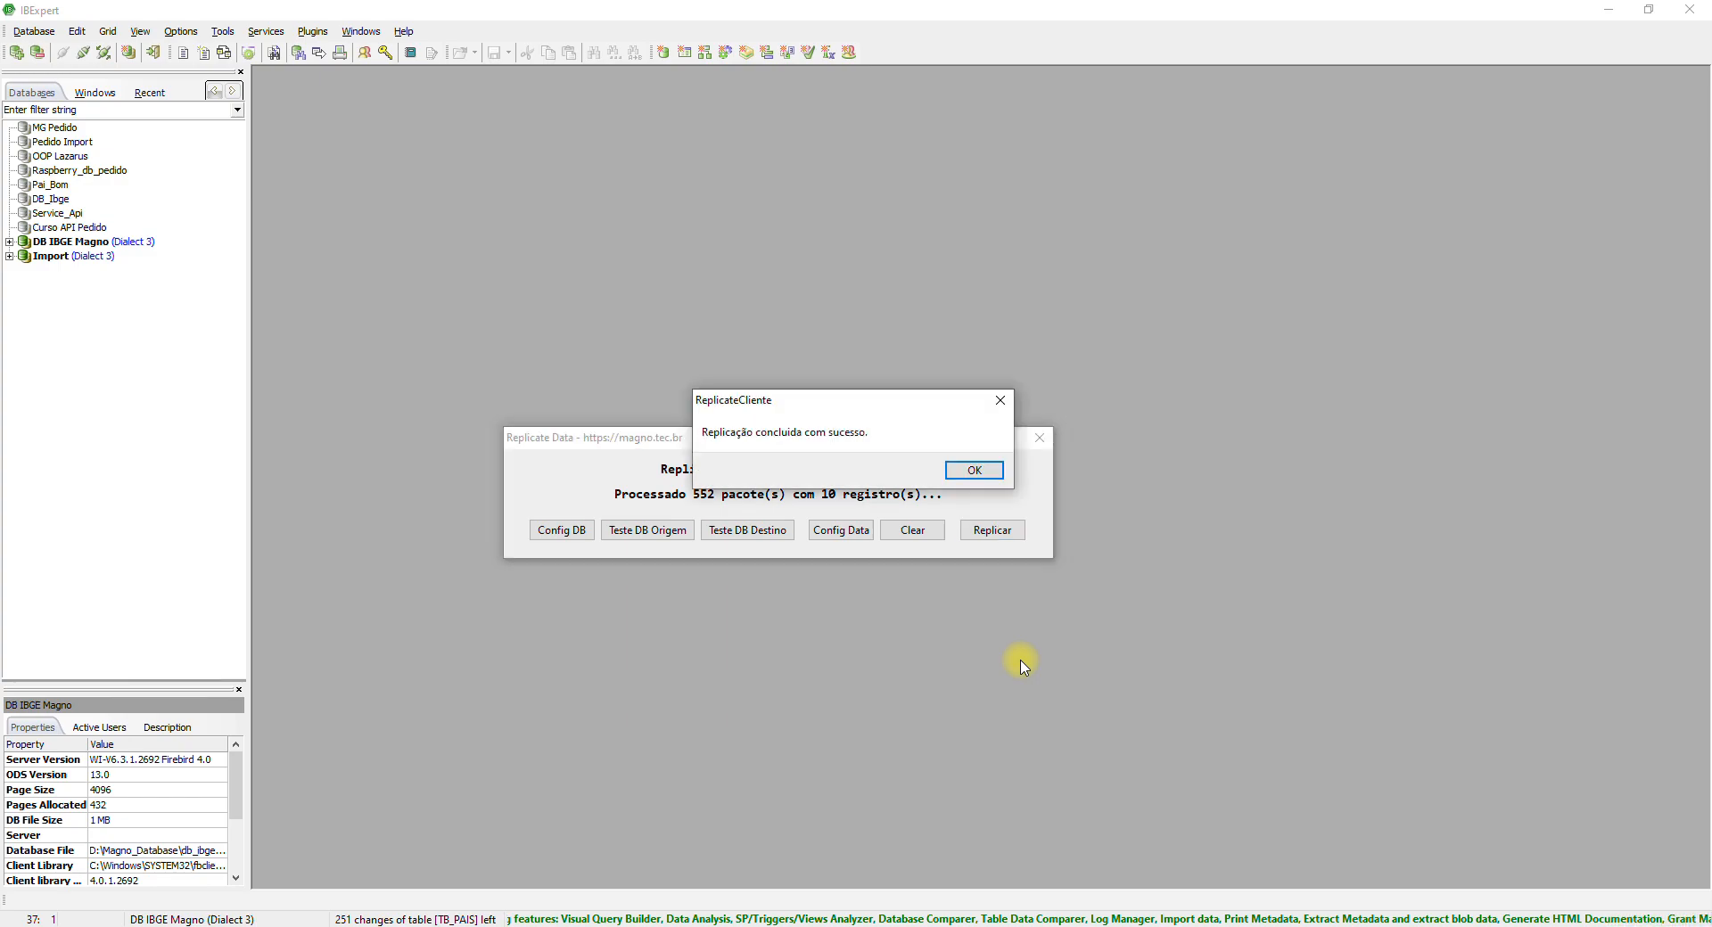
pyautogui.click(970, 467)
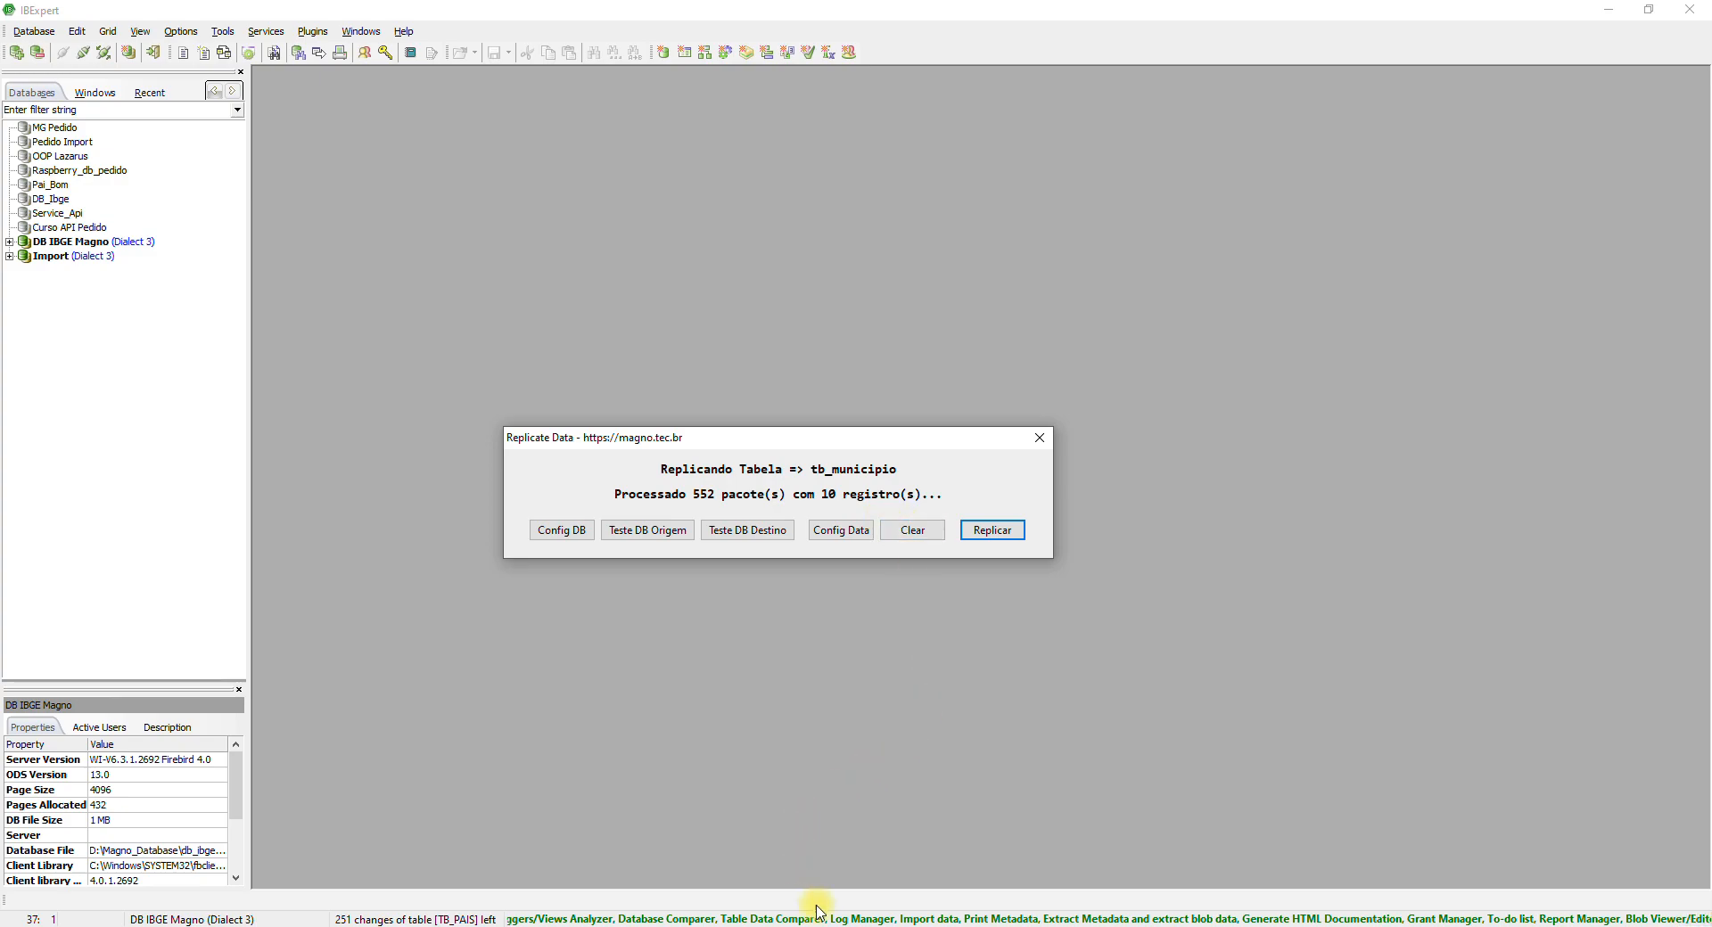
# Step: Examine the replicated data of TB_MUNICIPIO in the Import database in IBExpert, through to the last record
pyautogui.doubleClick(42, 259)
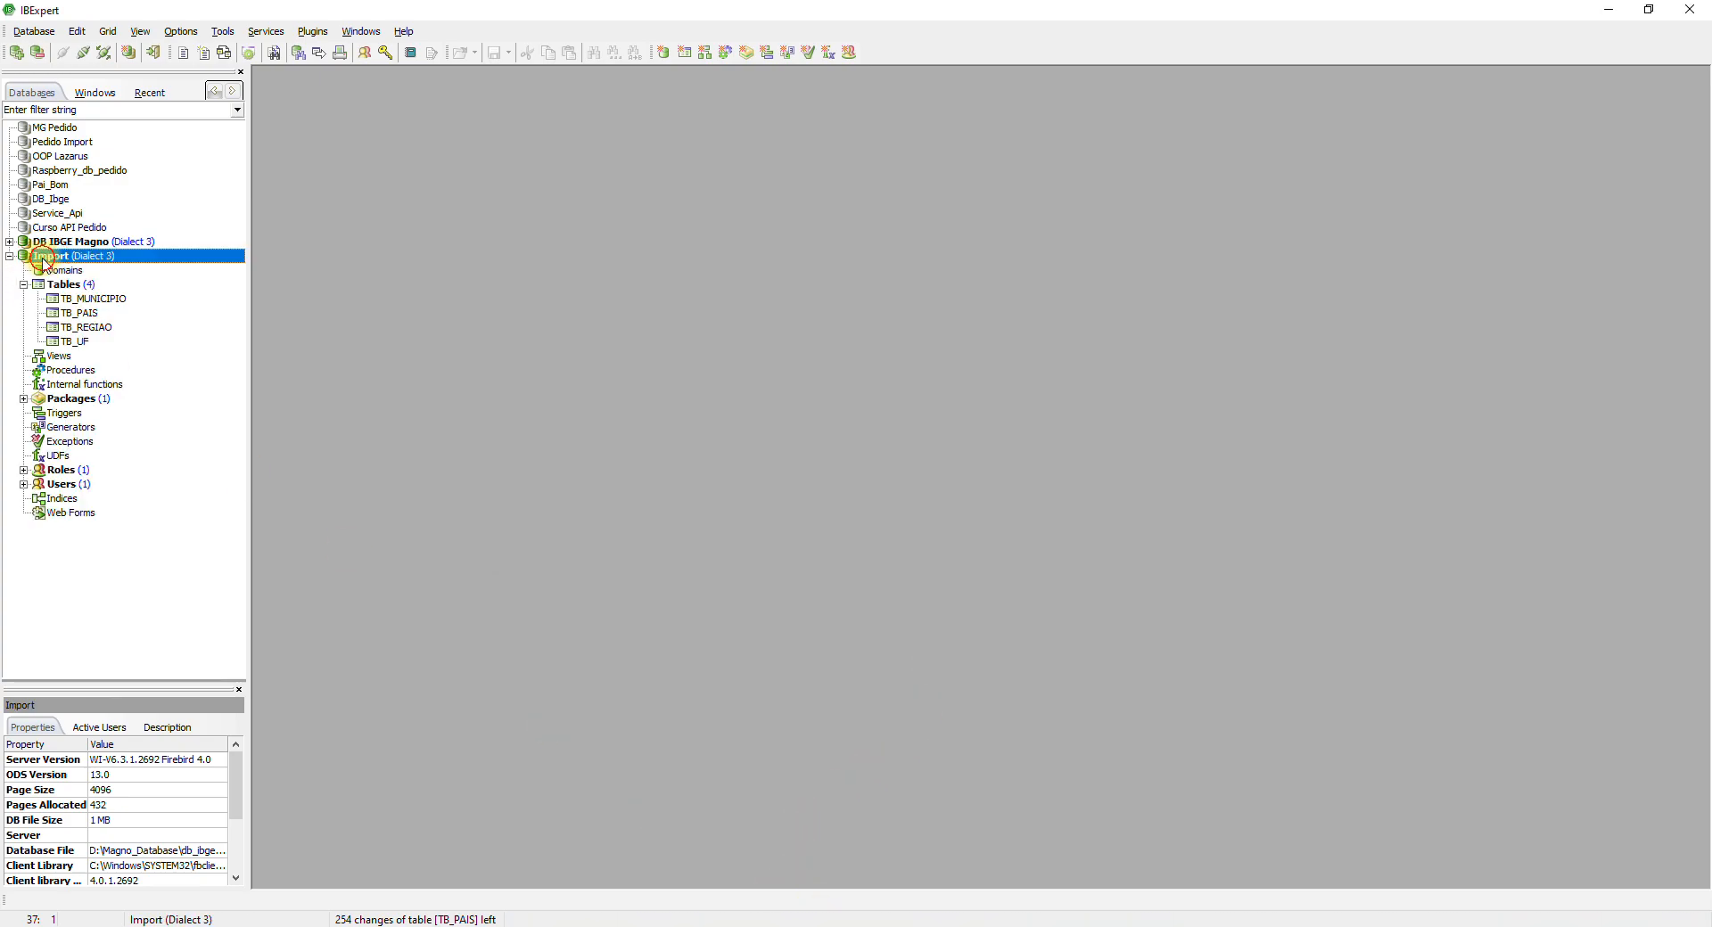
pyautogui.doubleClick(92, 300)
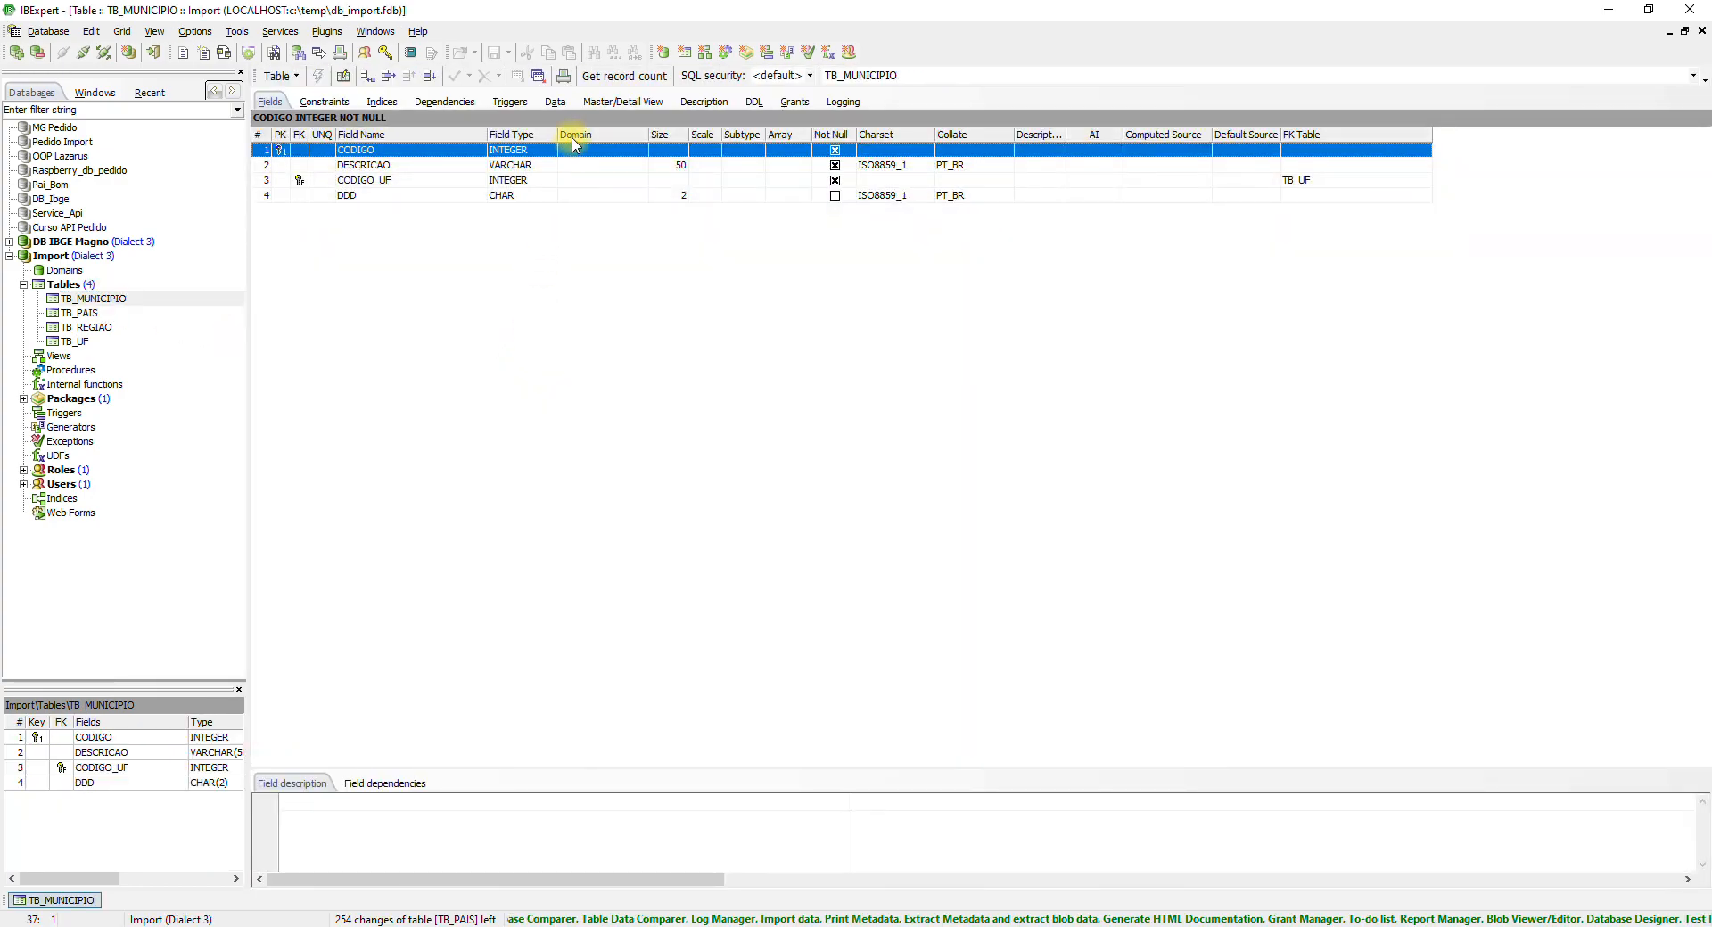
pyautogui.click(554, 100)
pyautogui.press('Down')
pyautogui.press('Down')
pyautogui.press('Down')
pyautogui.press('Down')
pyautogui.press('Down')
pyautogui.press('Down')
pyautogui.press('Down')
pyautogui.press('Down')
pyautogui.press('Down')
pyautogui.press('Down')
pyautogui.press('Down')
pyautogui.press('Down')
pyautogui.press('Down')
pyautogui.press('Down')
pyautogui.press('Down')
pyautogui.press('Down')
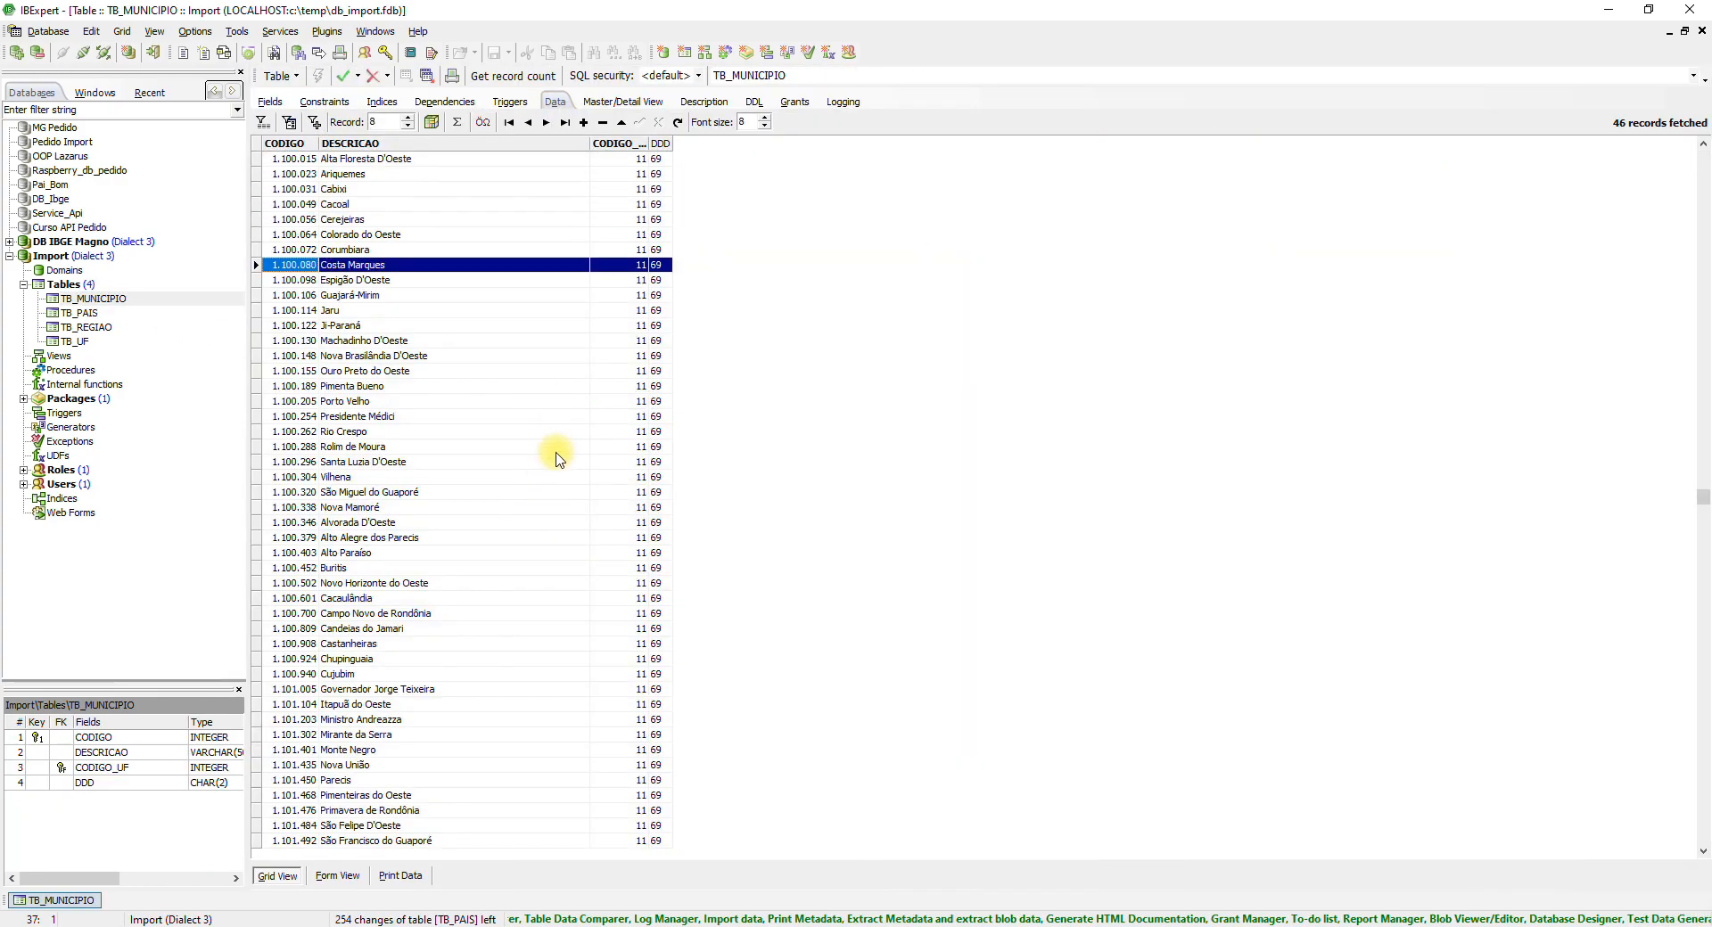
pyautogui.click(567, 125)
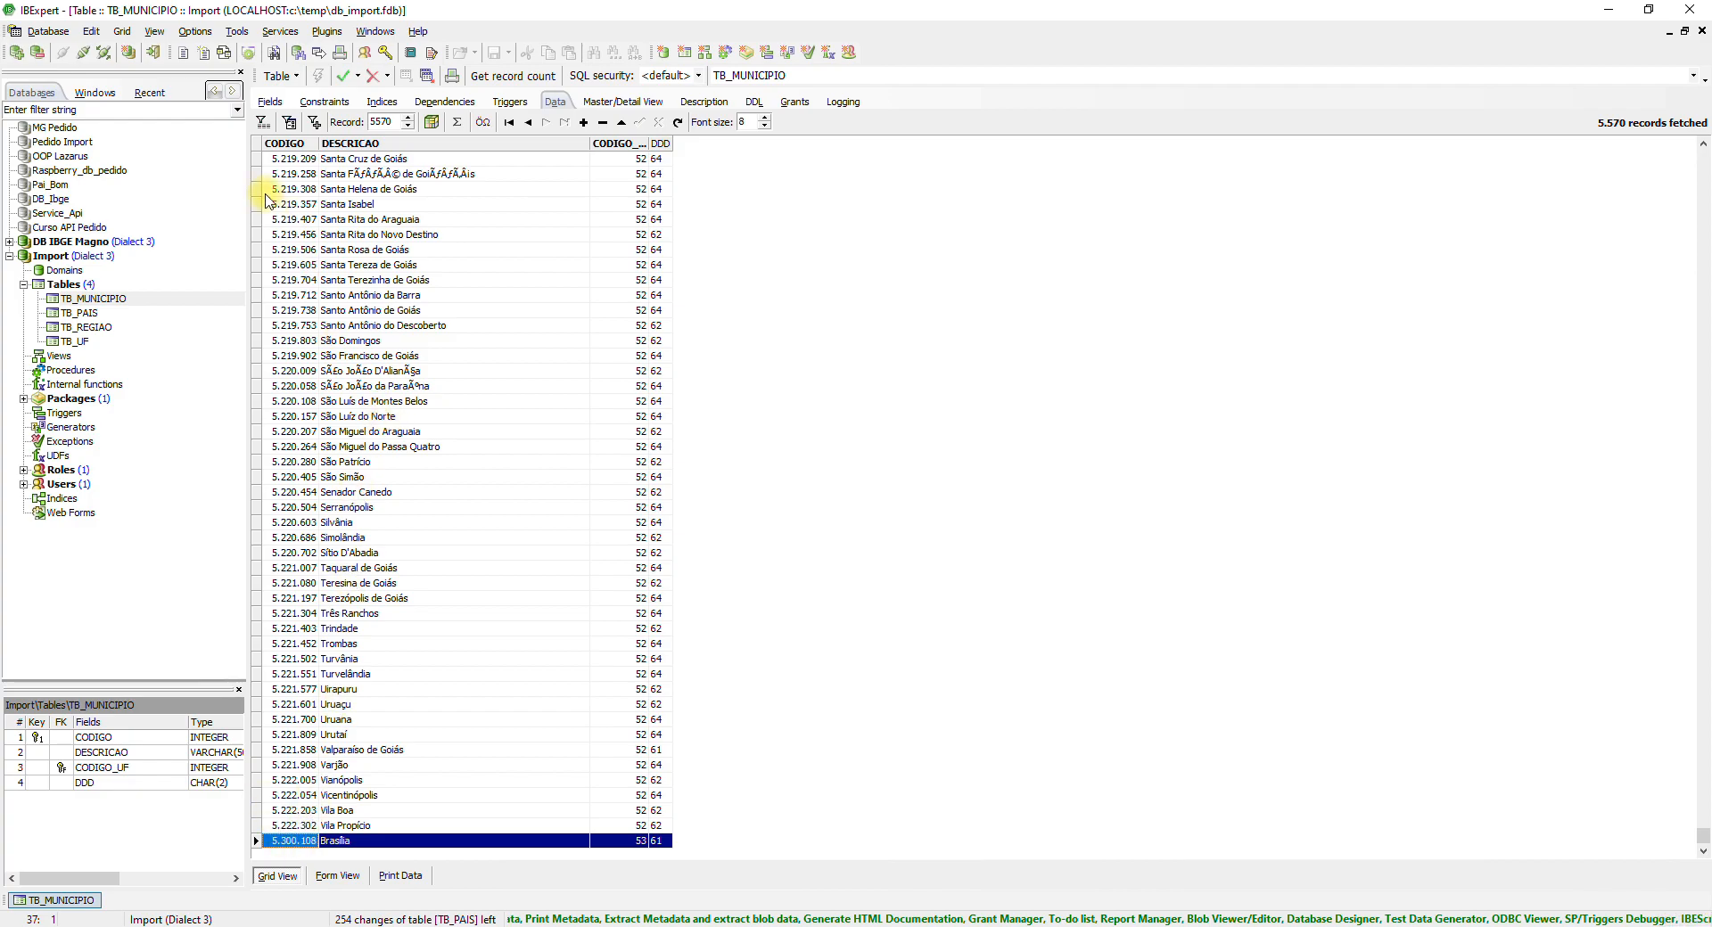
# Step: Replace the SQL editor's script with select count(*) from tb_municipio and execute it on the Import database
pyautogui.click(181, 55)
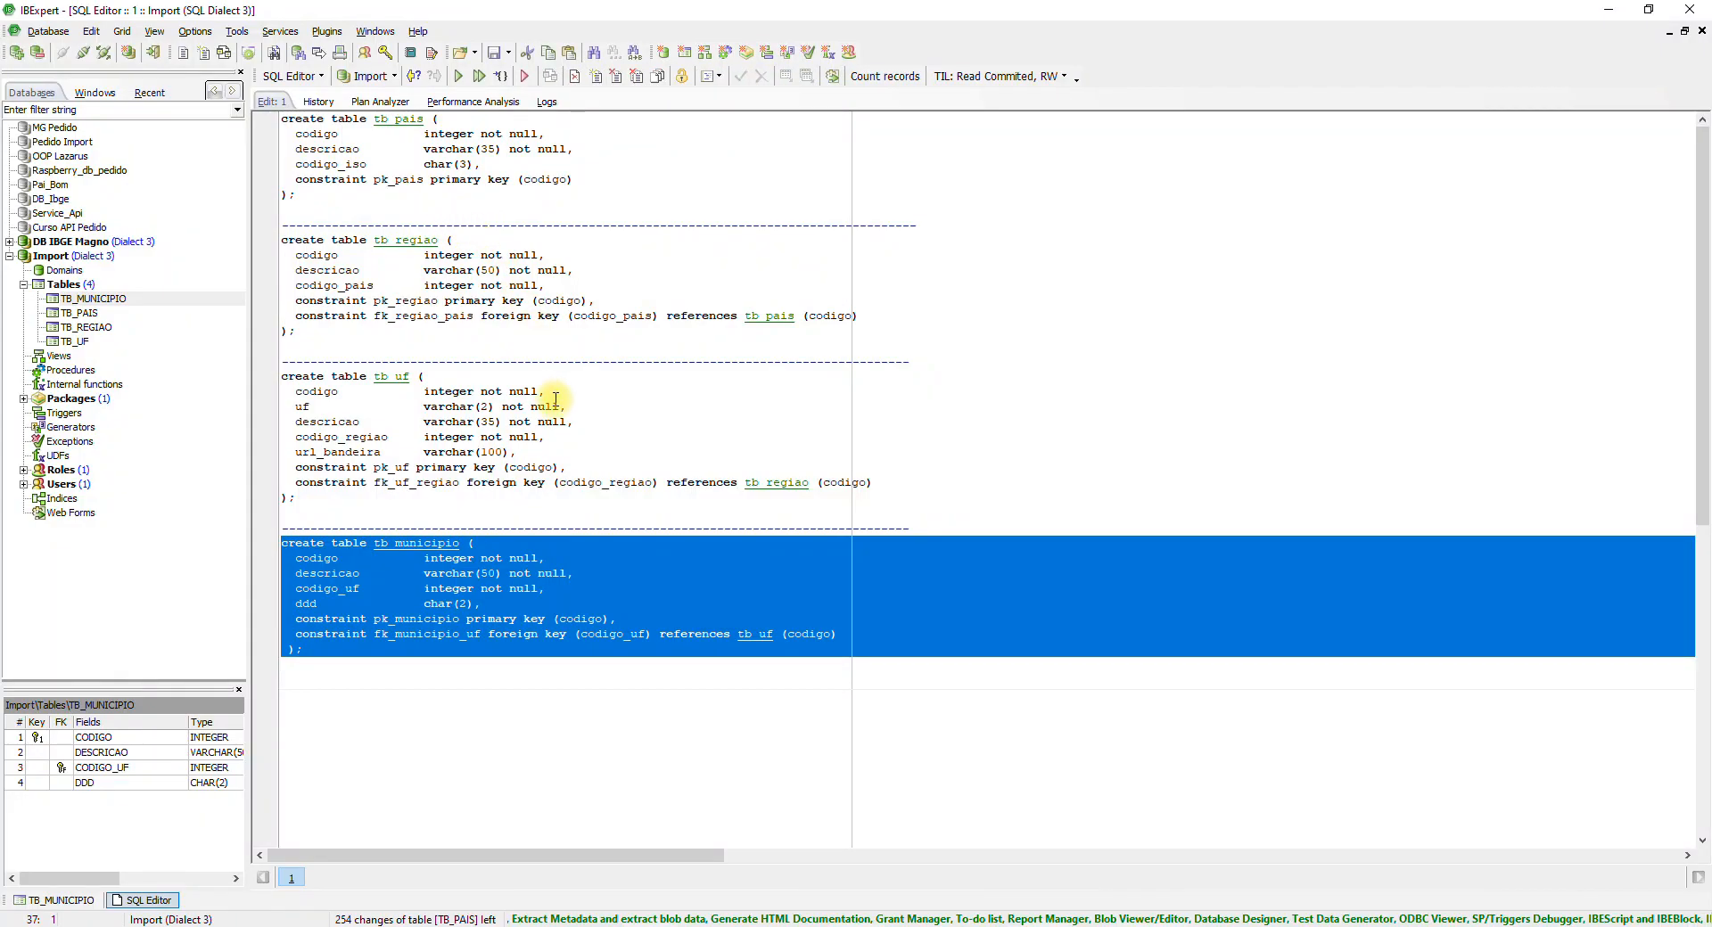
pyautogui.hotkey('ctrl', 'a')
pyautogui.press('Delete')
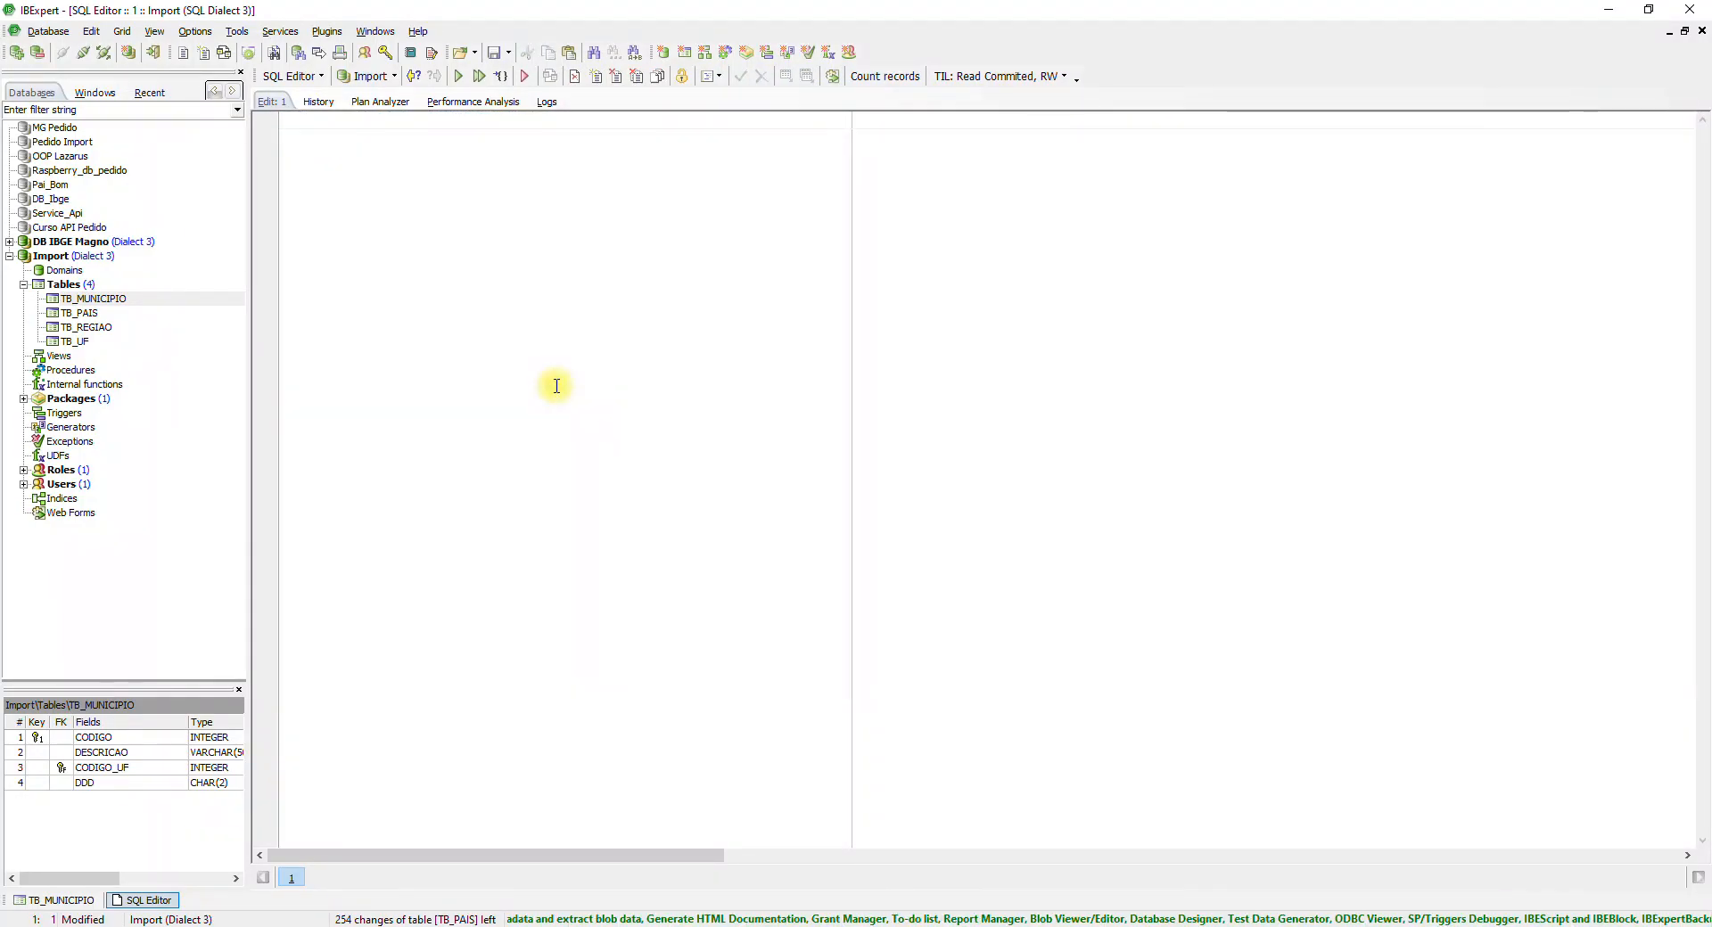
pyautogui.write('select count(*) from')
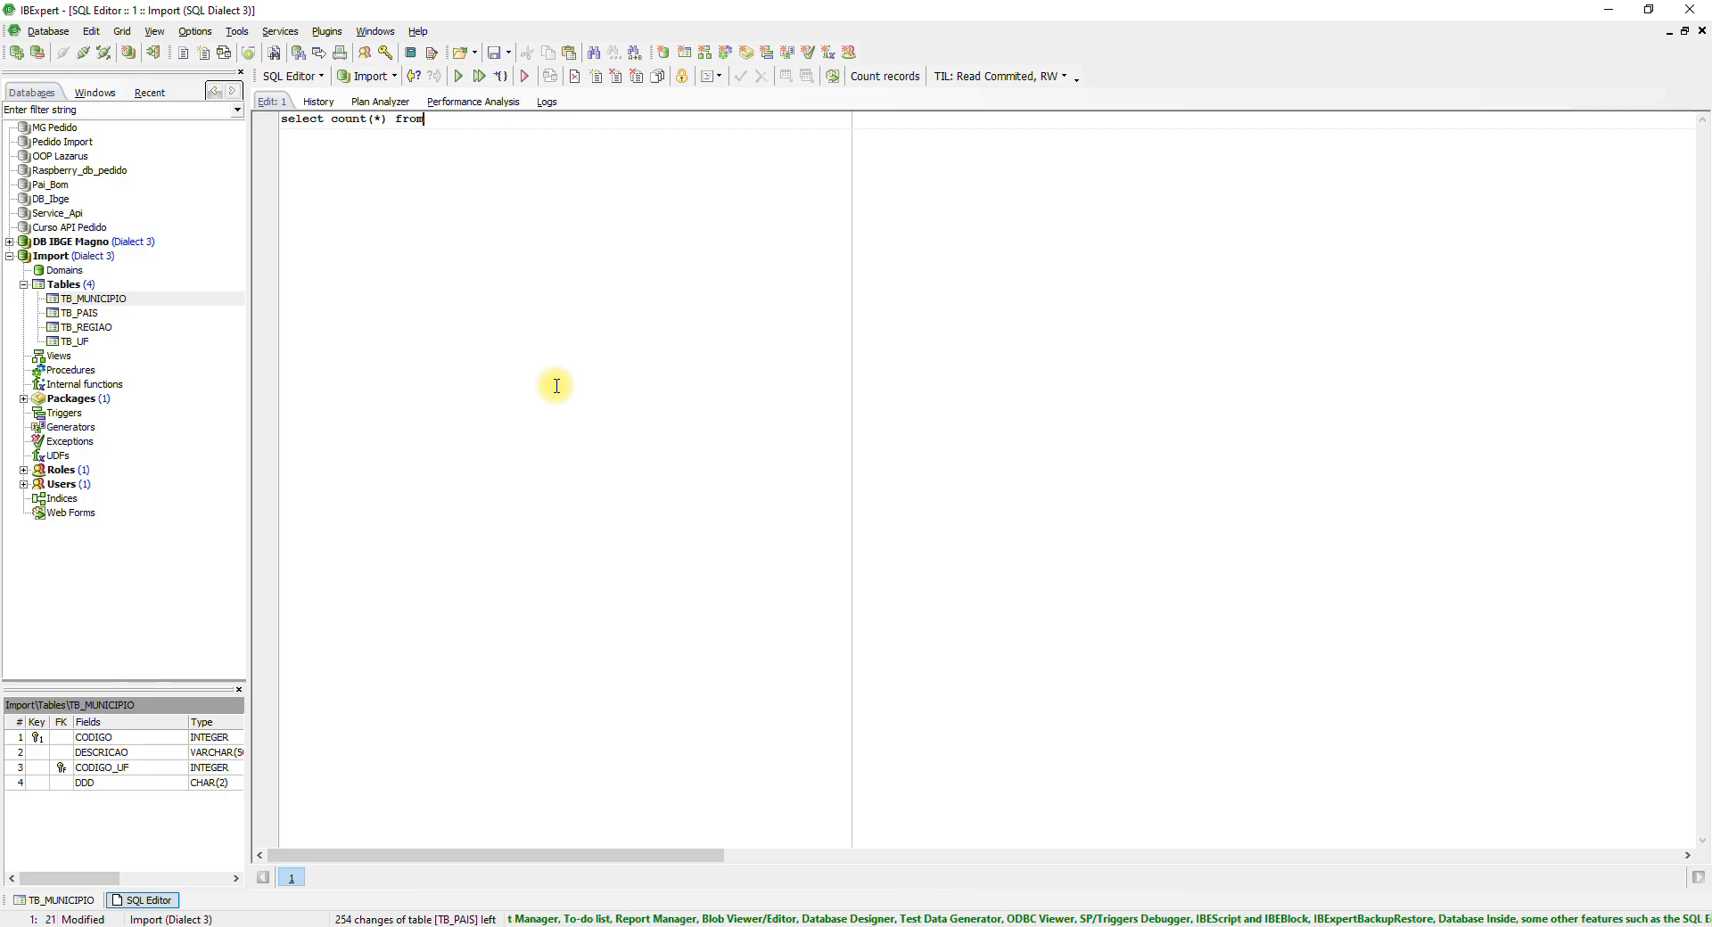
pyautogui.write('_municipio')
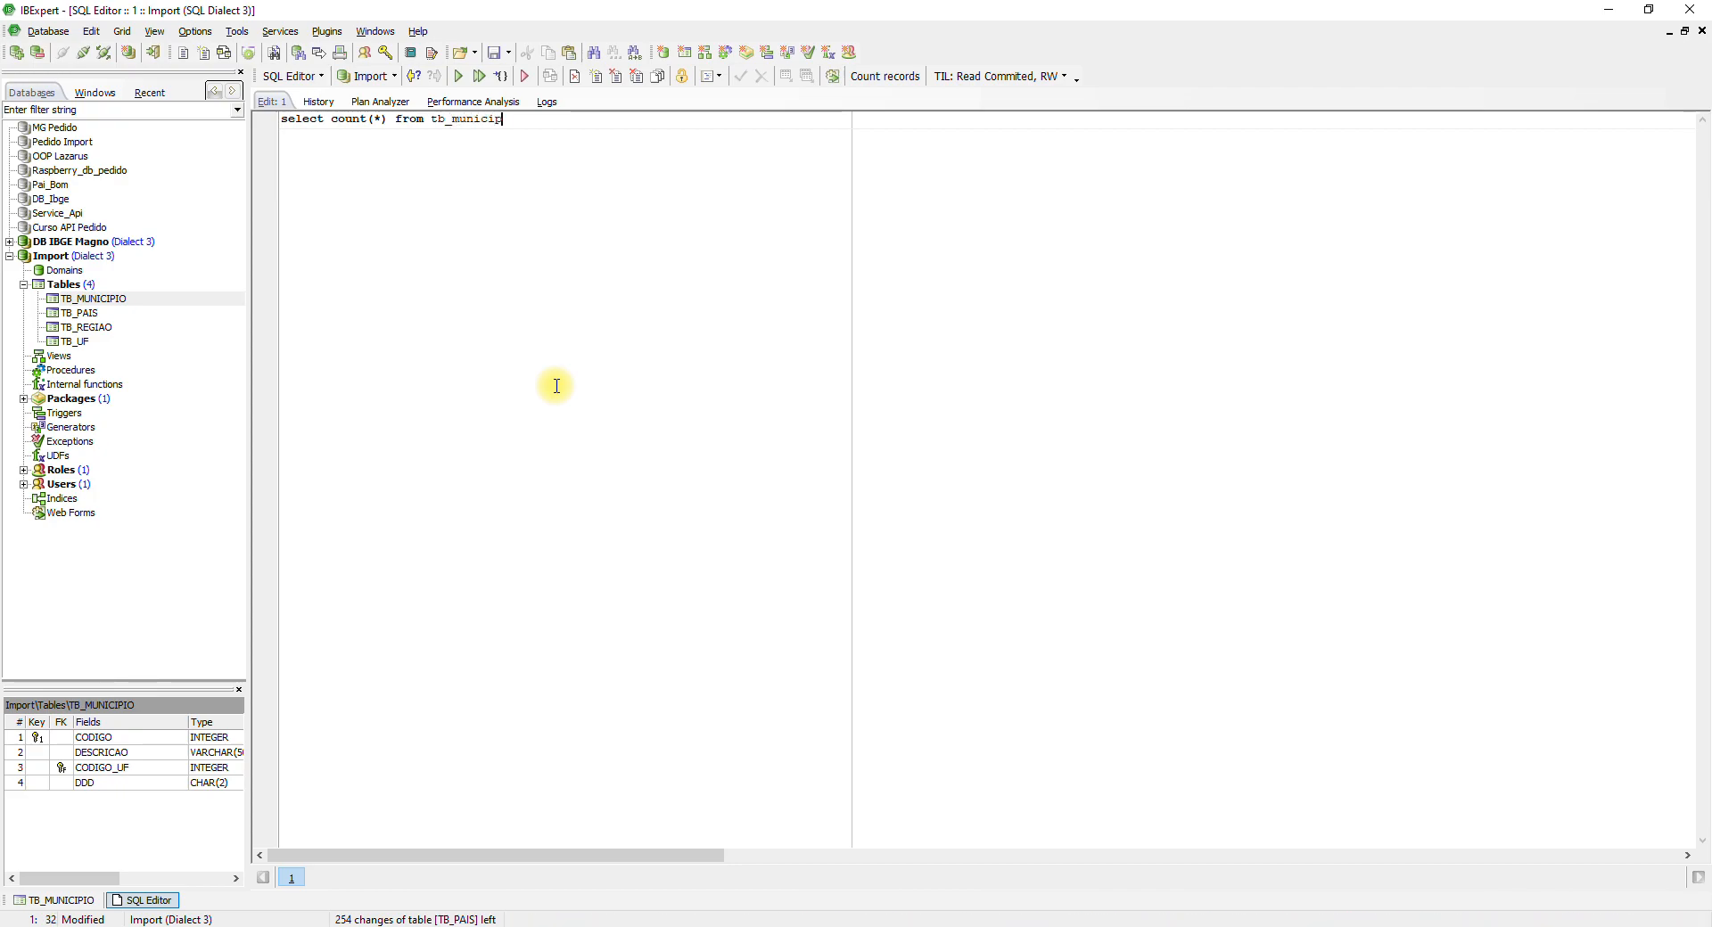
pyautogui.click(456, 75)
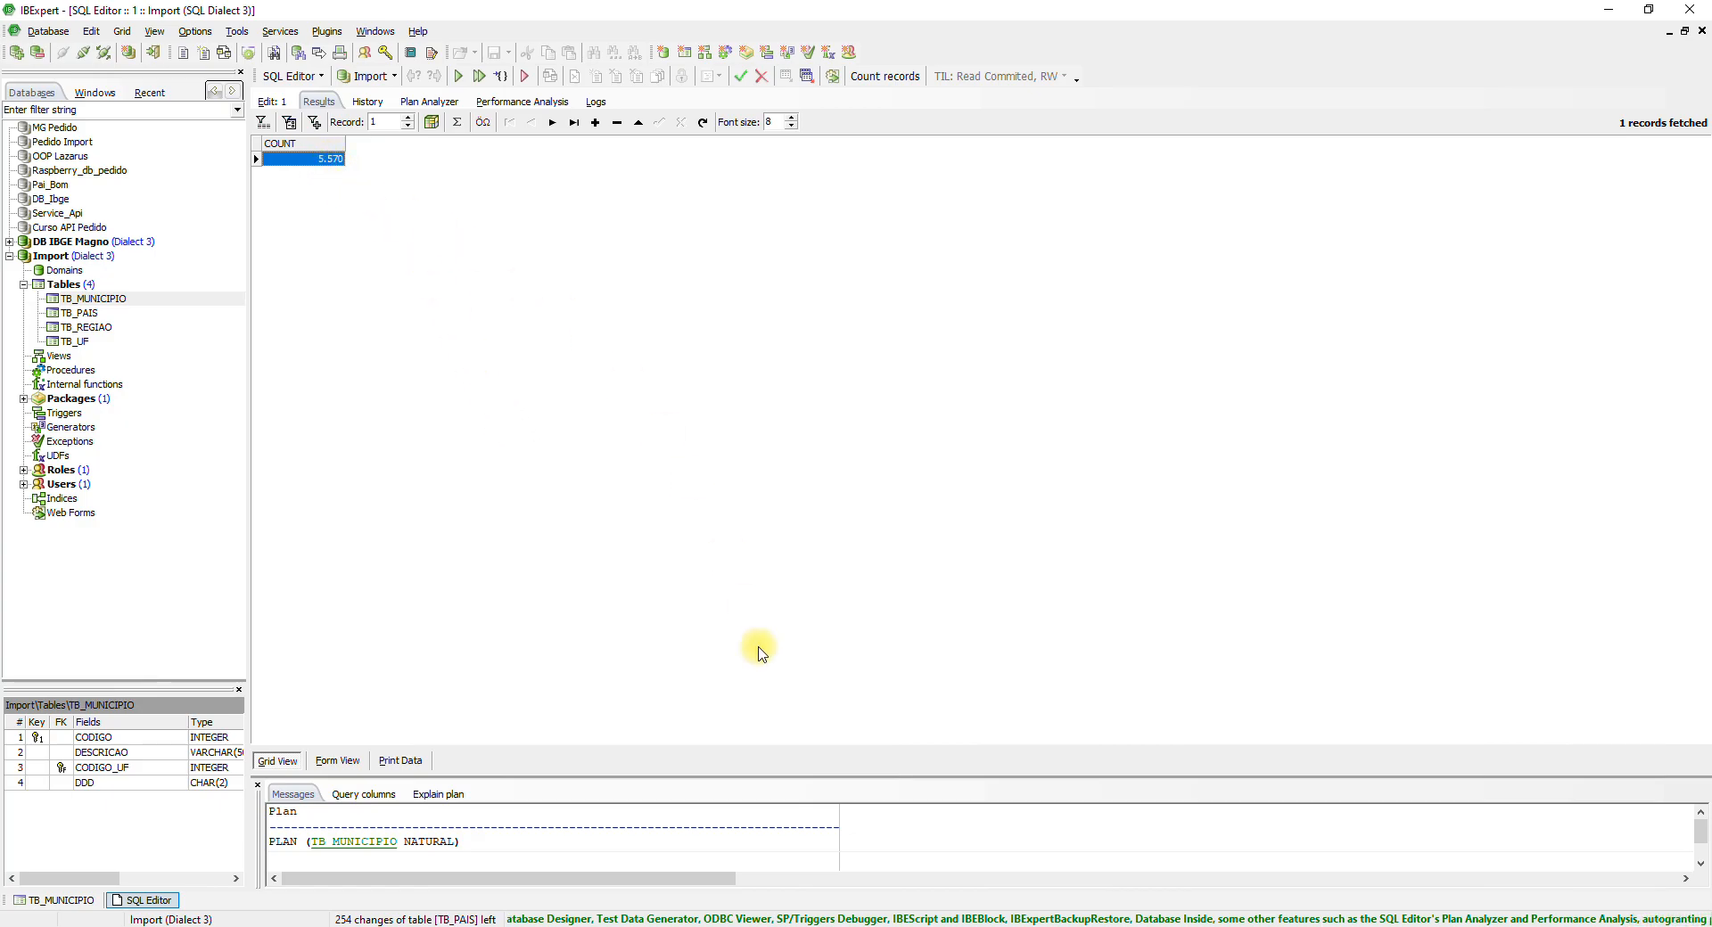
# Step: Switch to the Replicate client, review the origin ClientCodePage and control field in the database configuration, and save it
pyautogui.click(1025, 926)
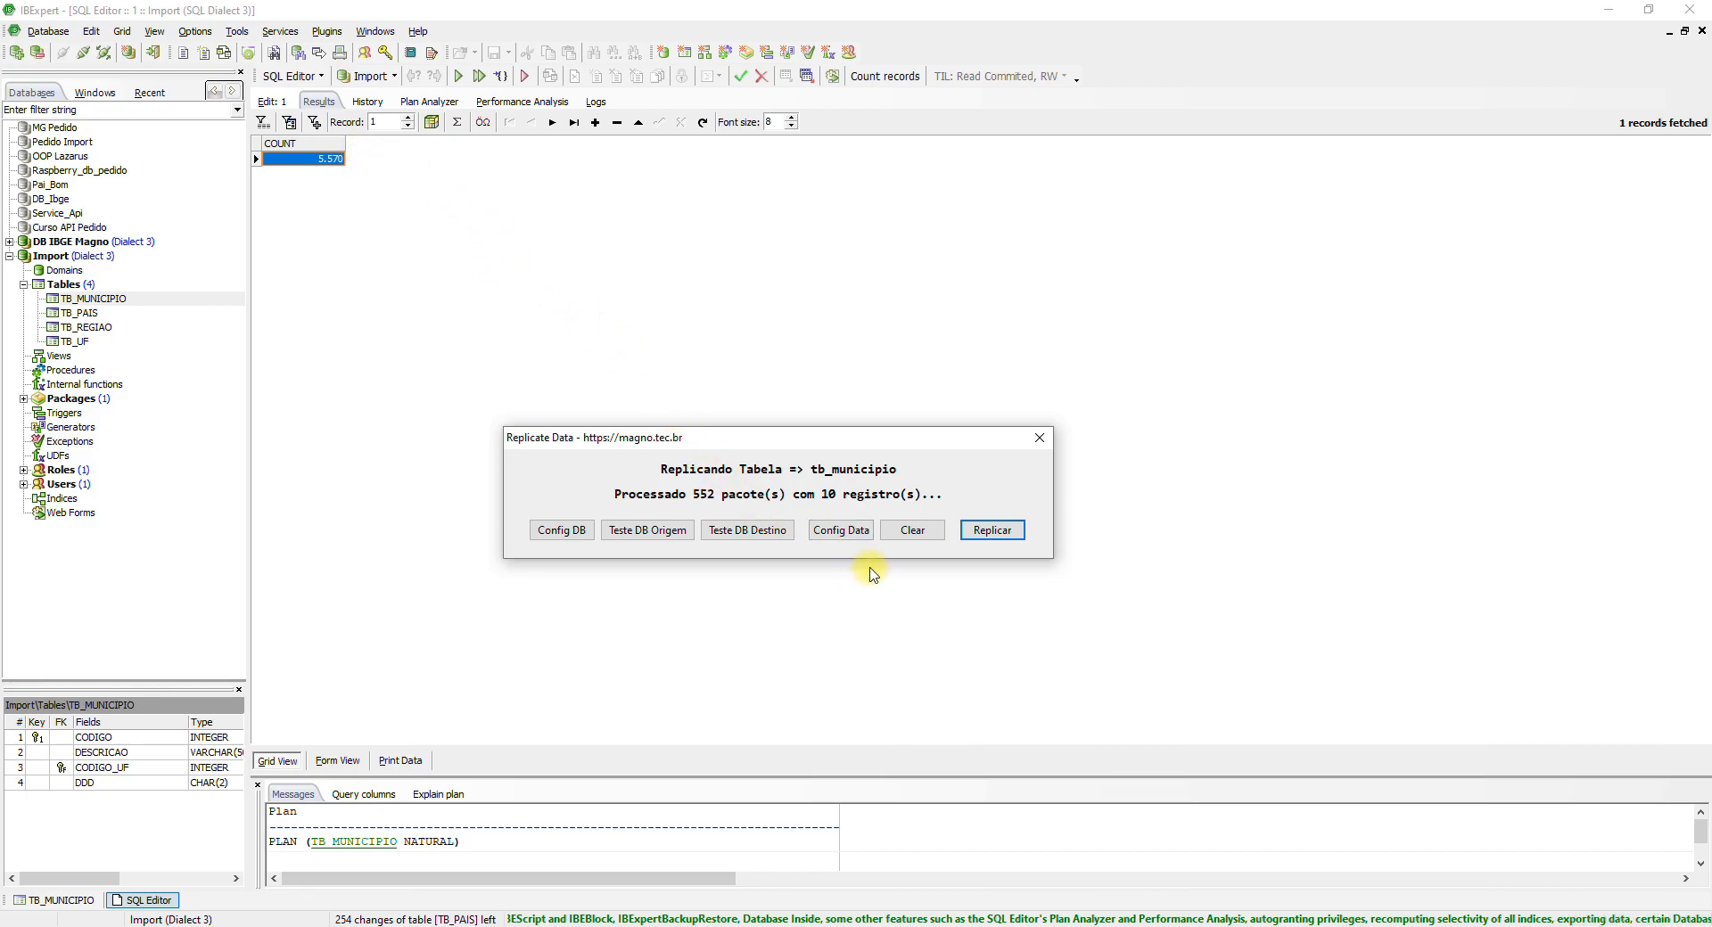
pyautogui.click(578, 539)
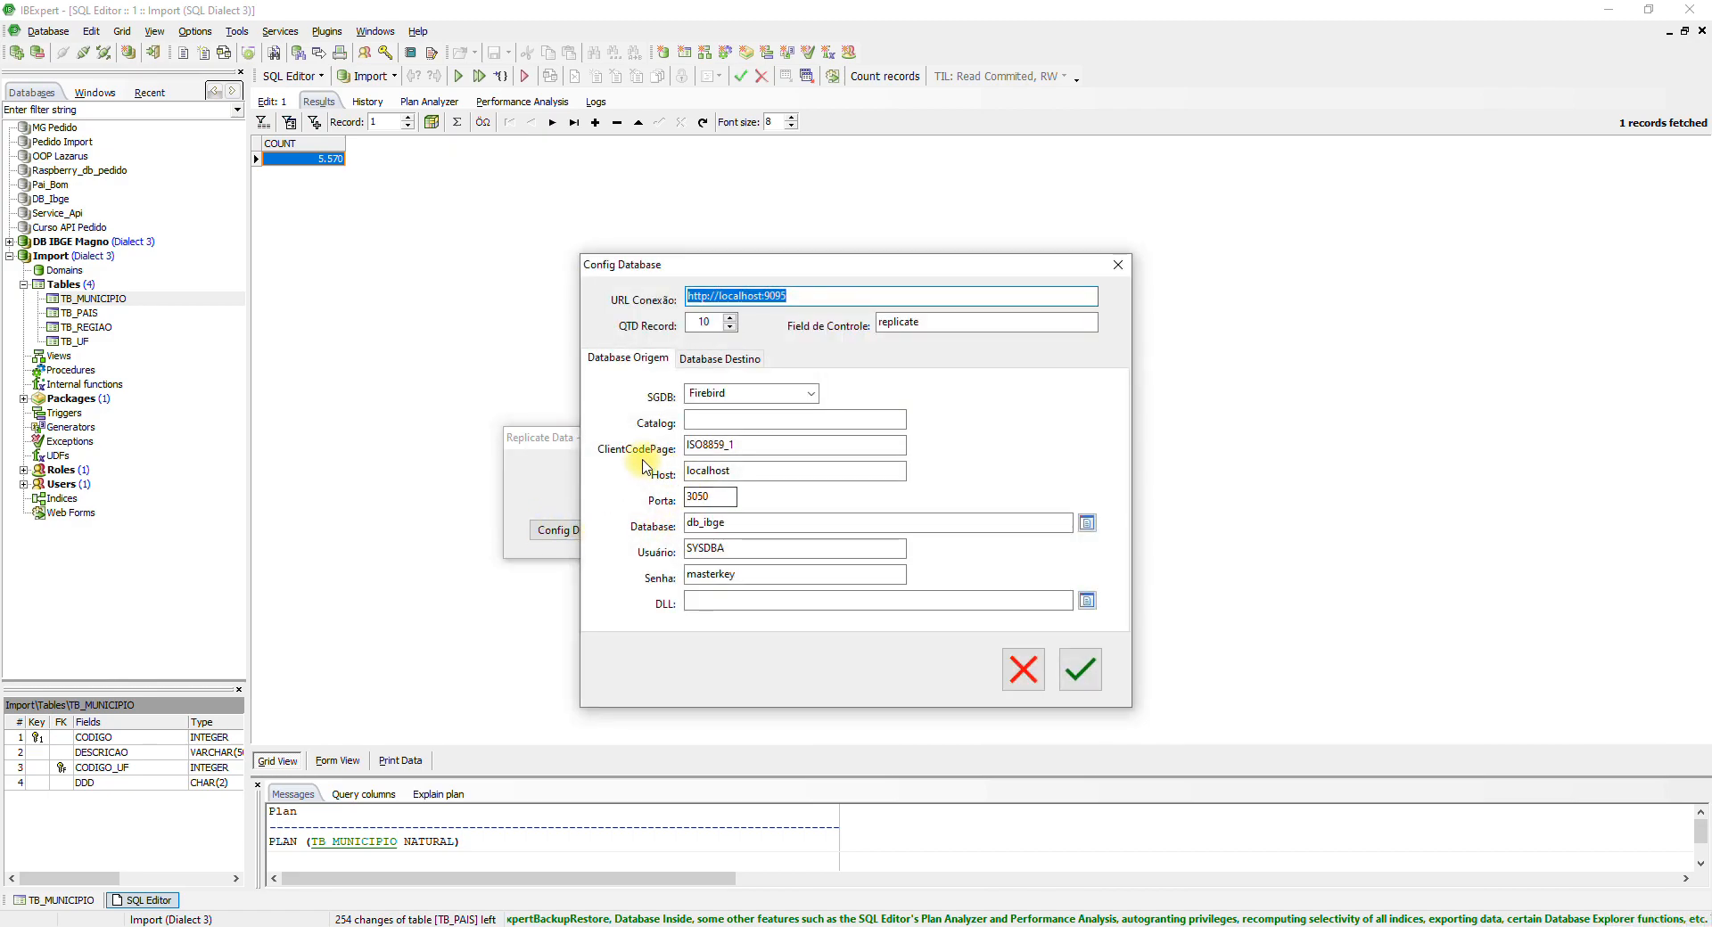
pyautogui.moveTo(739, 449); pyautogui.dragTo(672, 445)
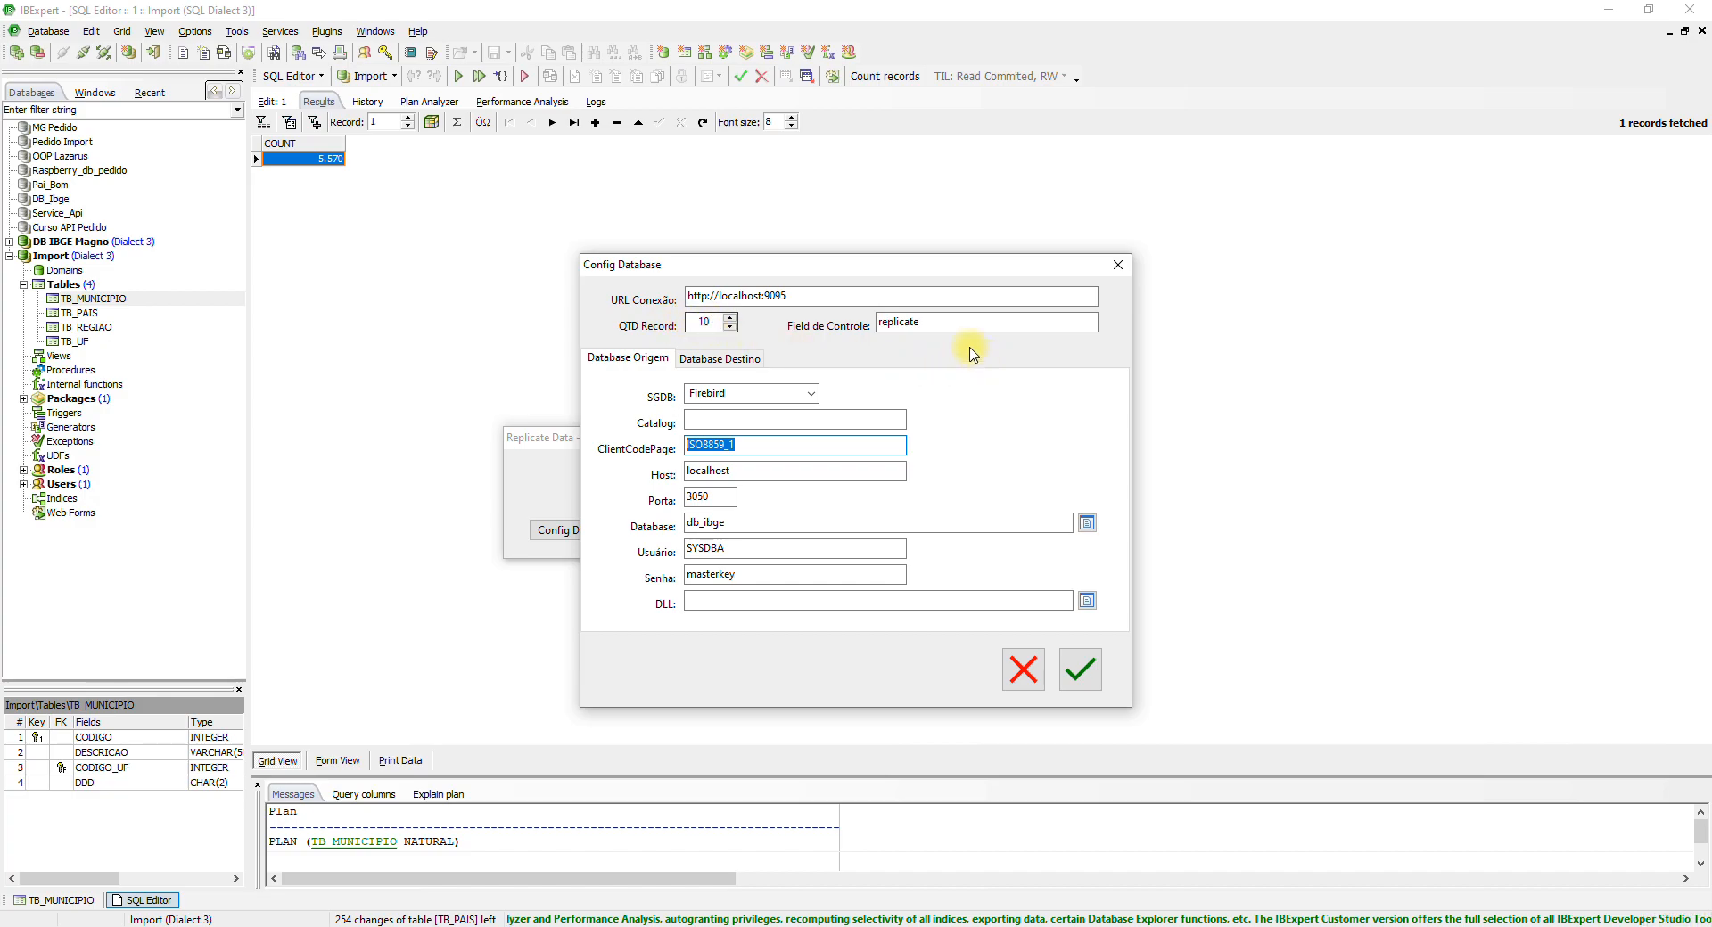
pyautogui.click(930, 325)
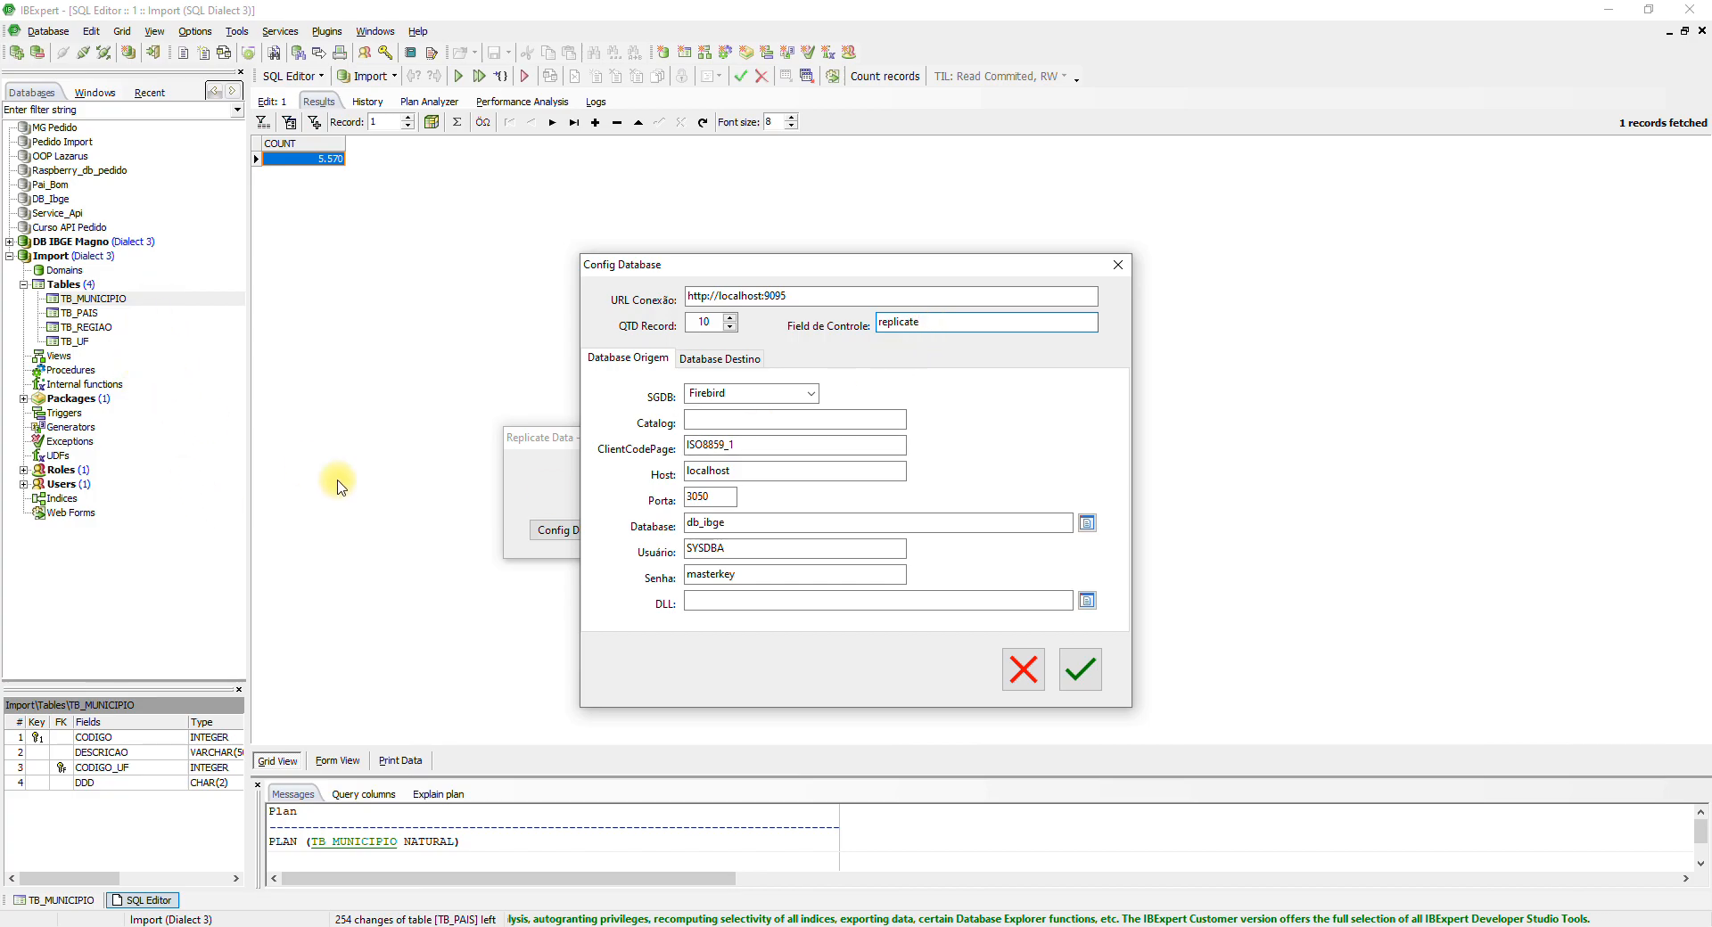
pyautogui.click(1080, 669)
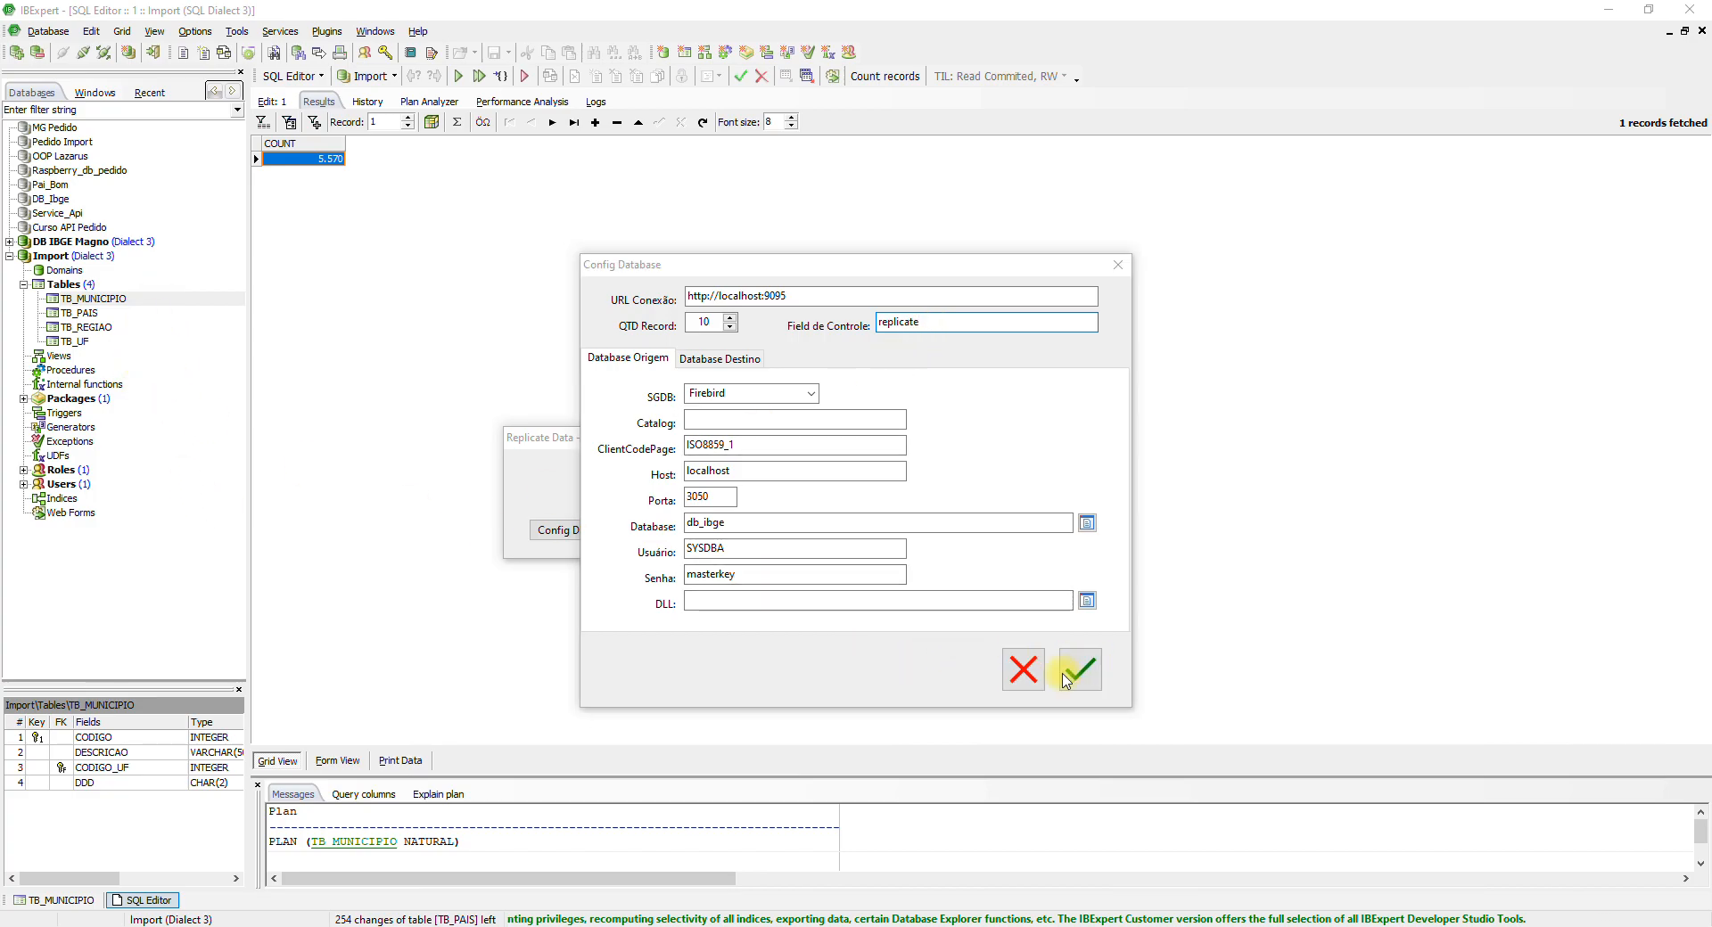
pyautogui.click(972, 470)
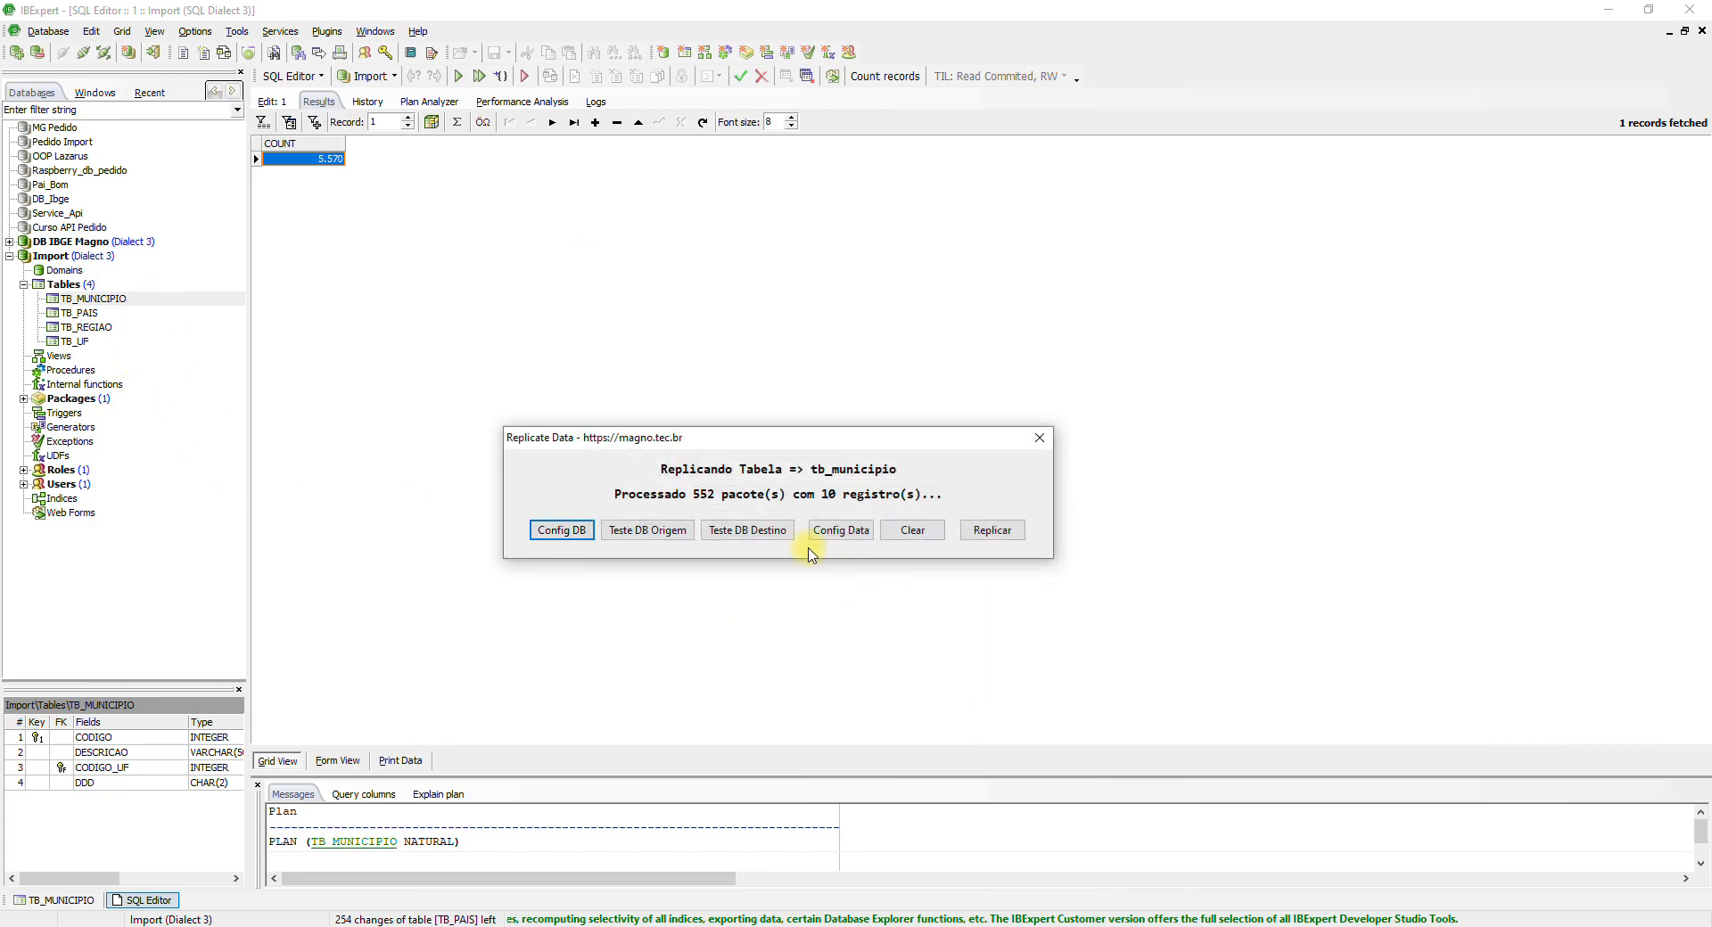
# Step: Open the data configuration and load the tables from the database and from the saved configuration file
pyautogui.click(836, 533)
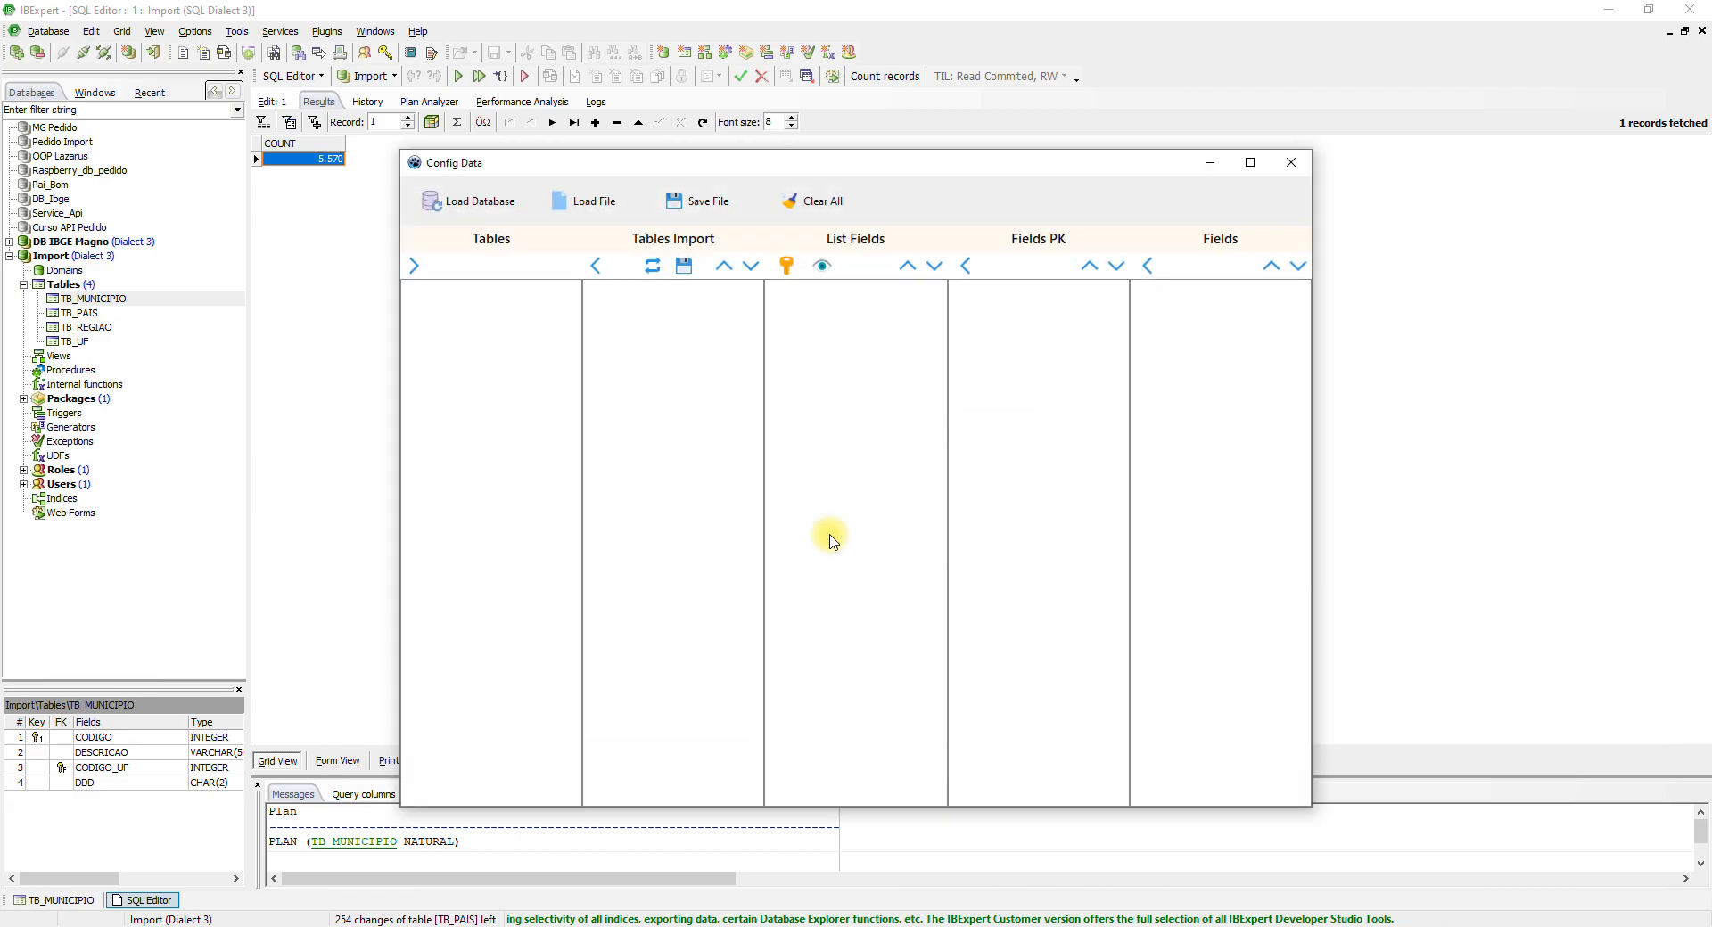
pyautogui.click(482, 203)
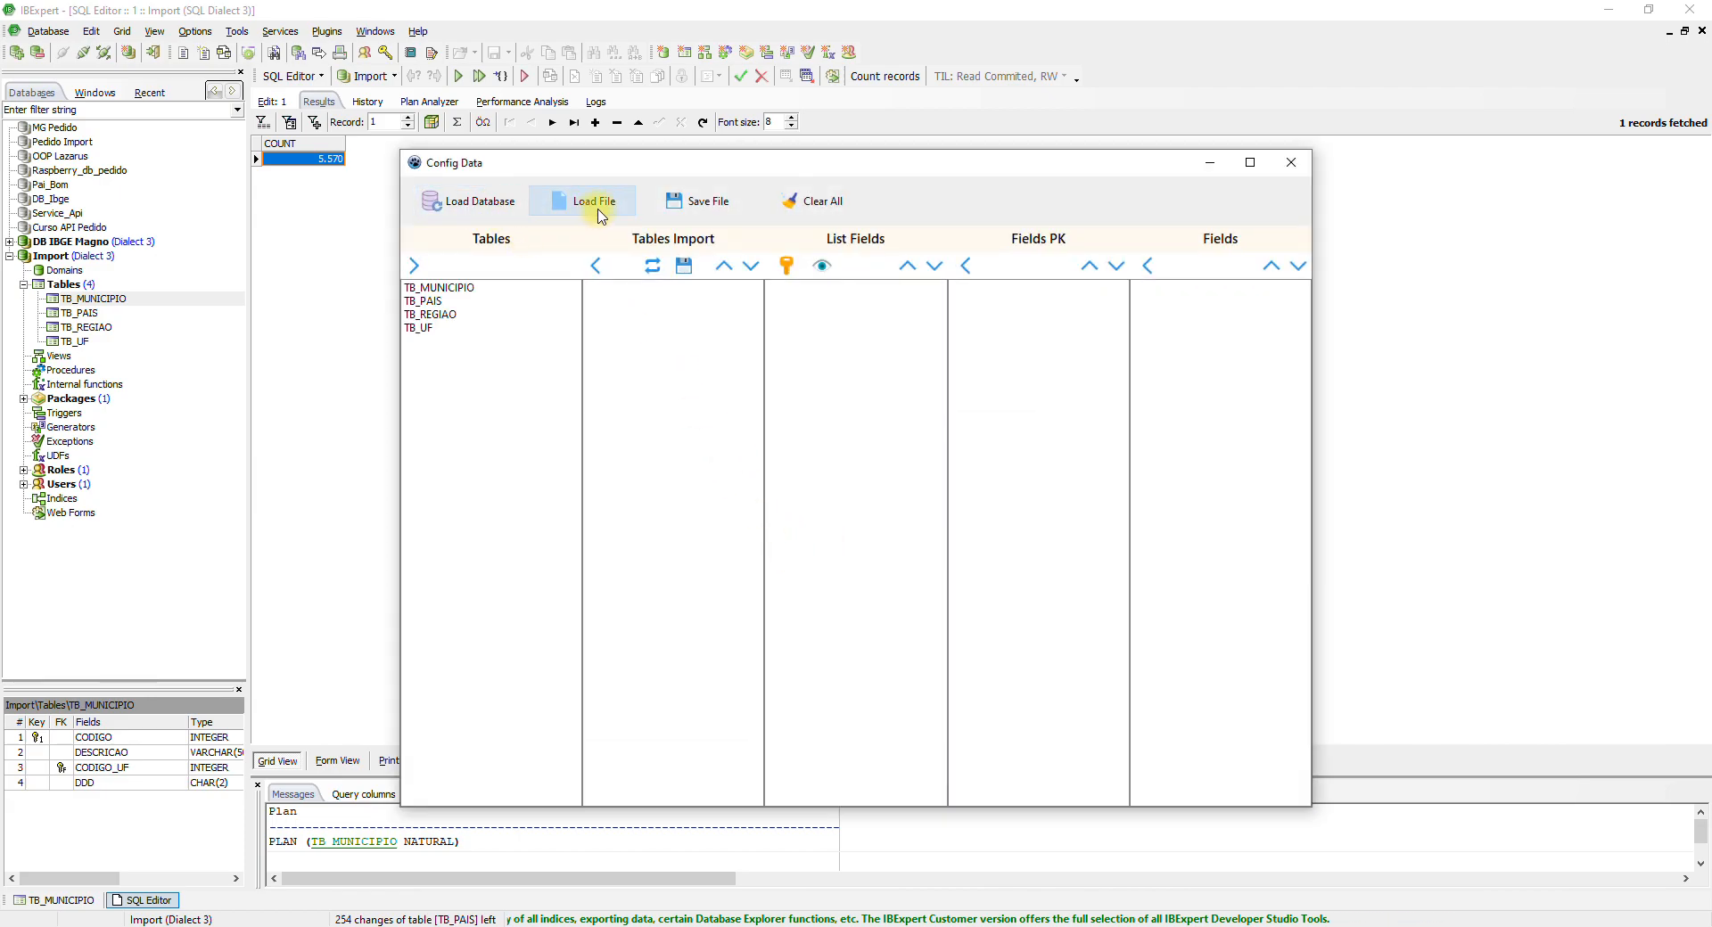
pyautogui.click(580, 202)
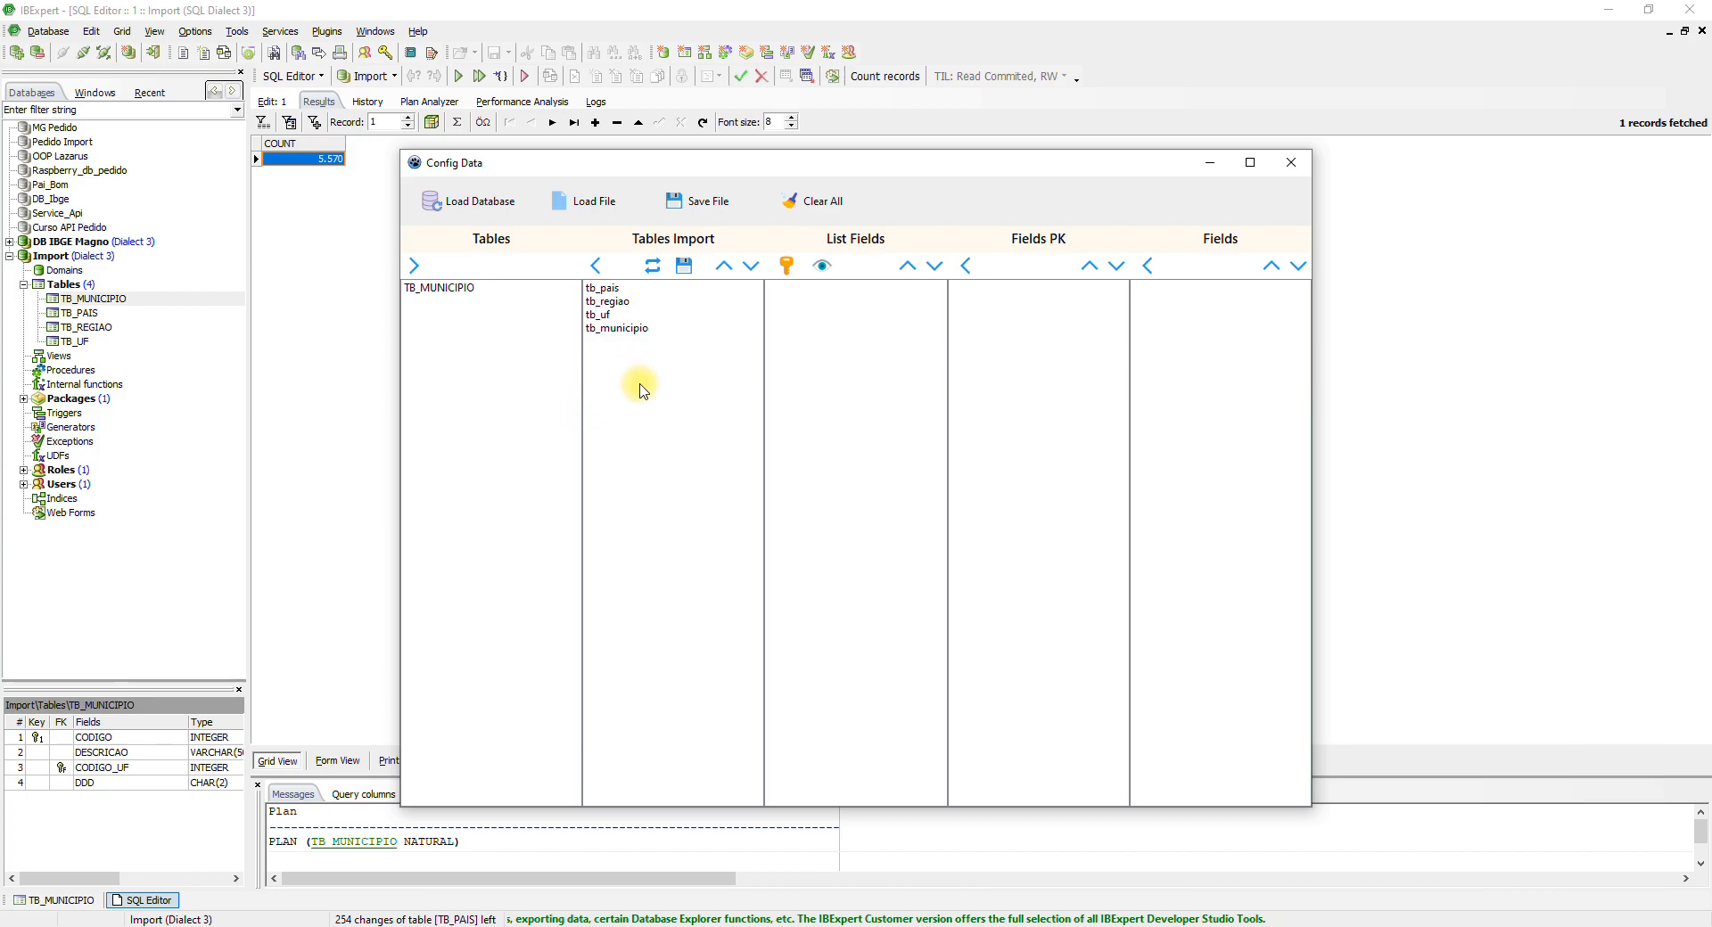
# Step: Examine the order of tb_pais, tb_regiao, tb_uf and tb_municipio in the list of tables to import
pyautogui.click(620, 289)
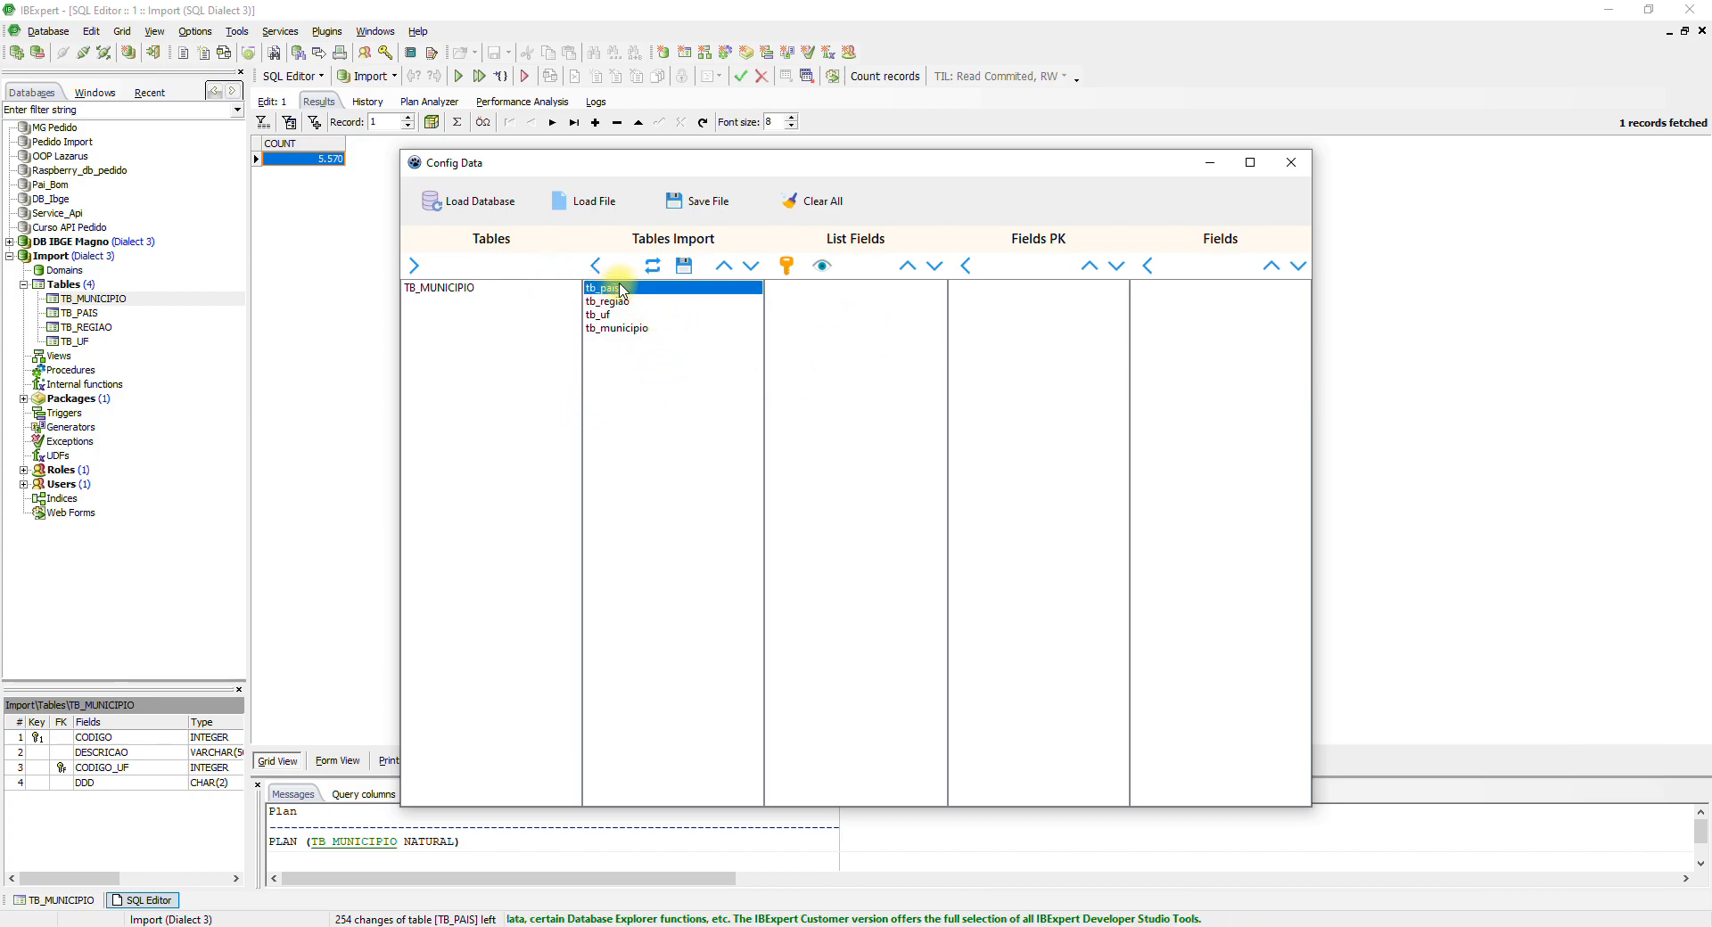
pyautogui.click(635, 303)
pyautogui.click(629, 316)
pyautogui.click(624, 329)
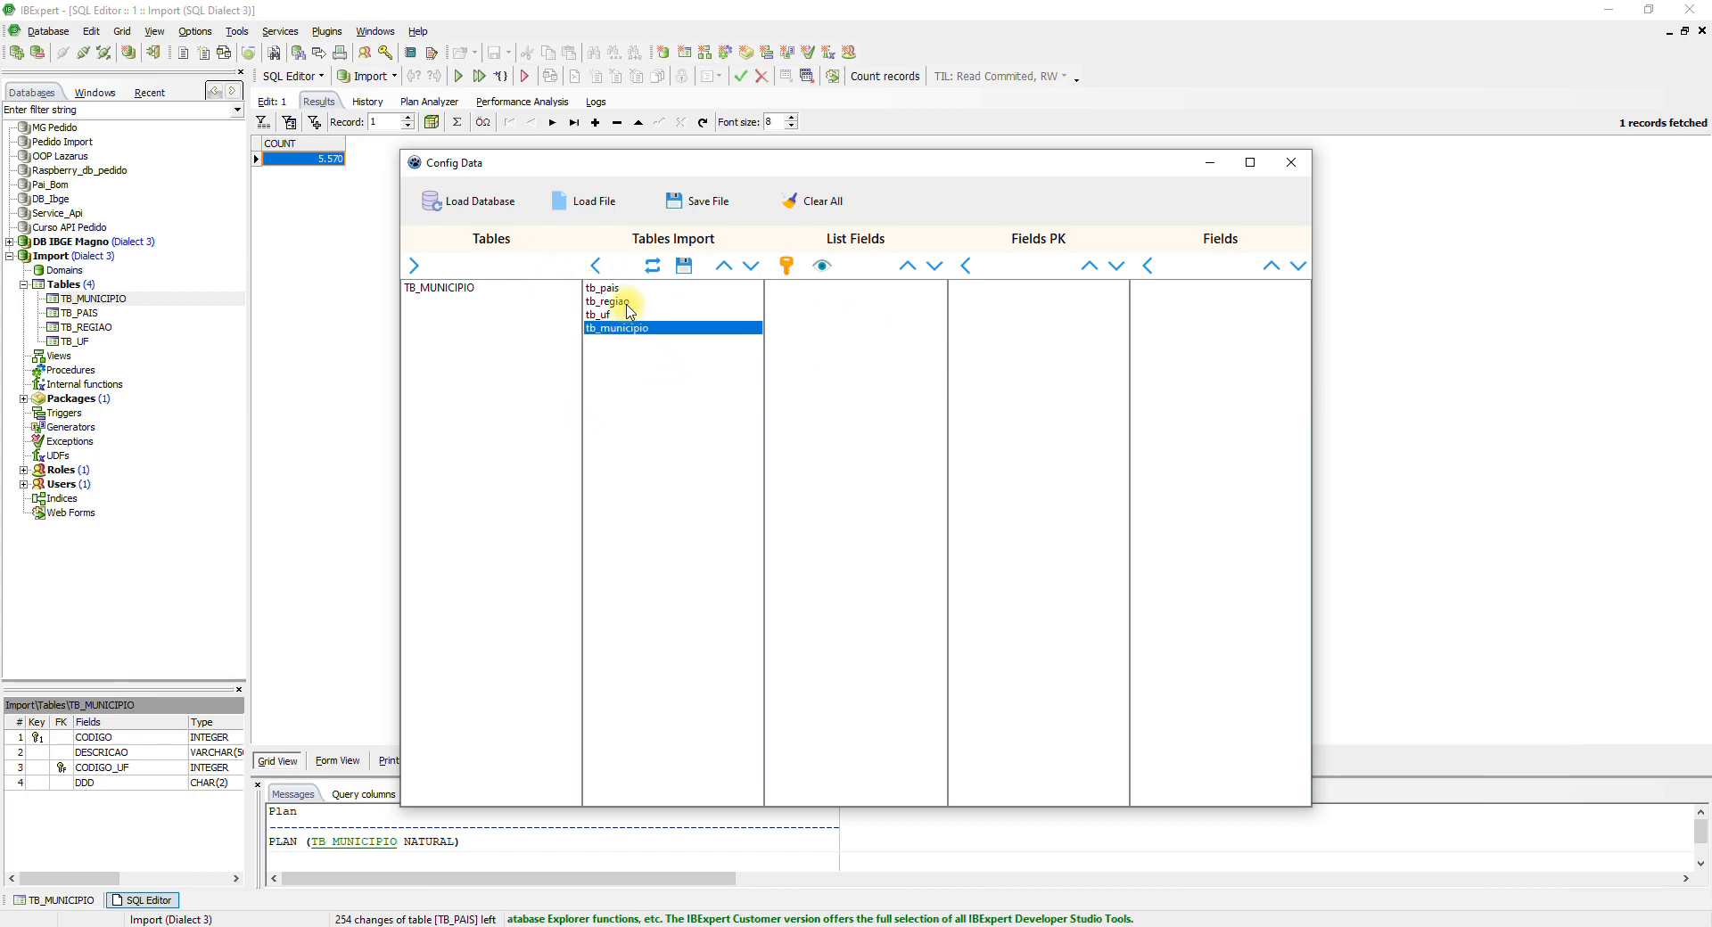
pyautogui.click(620, 289)
pyautogui.click(635, 303)
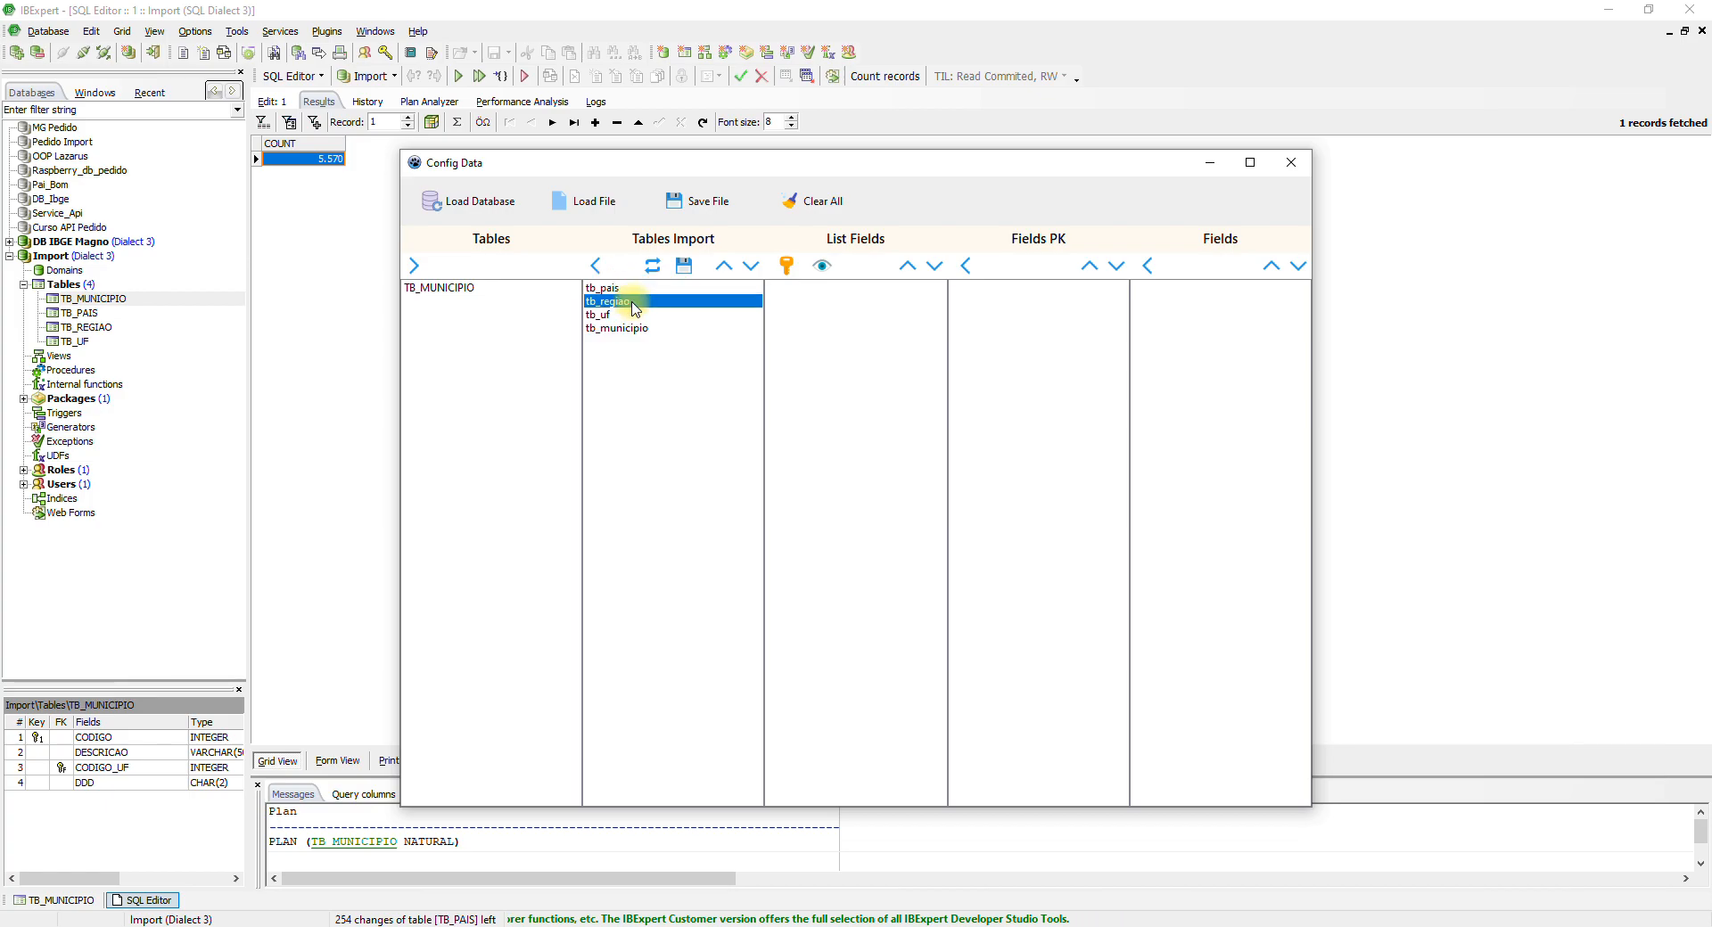
pyautogui.click(611, 316)
# Step: Load the fields of tb_municipio and check its unused control field and its primary key field codigo
pyautogui.click(626, 330)
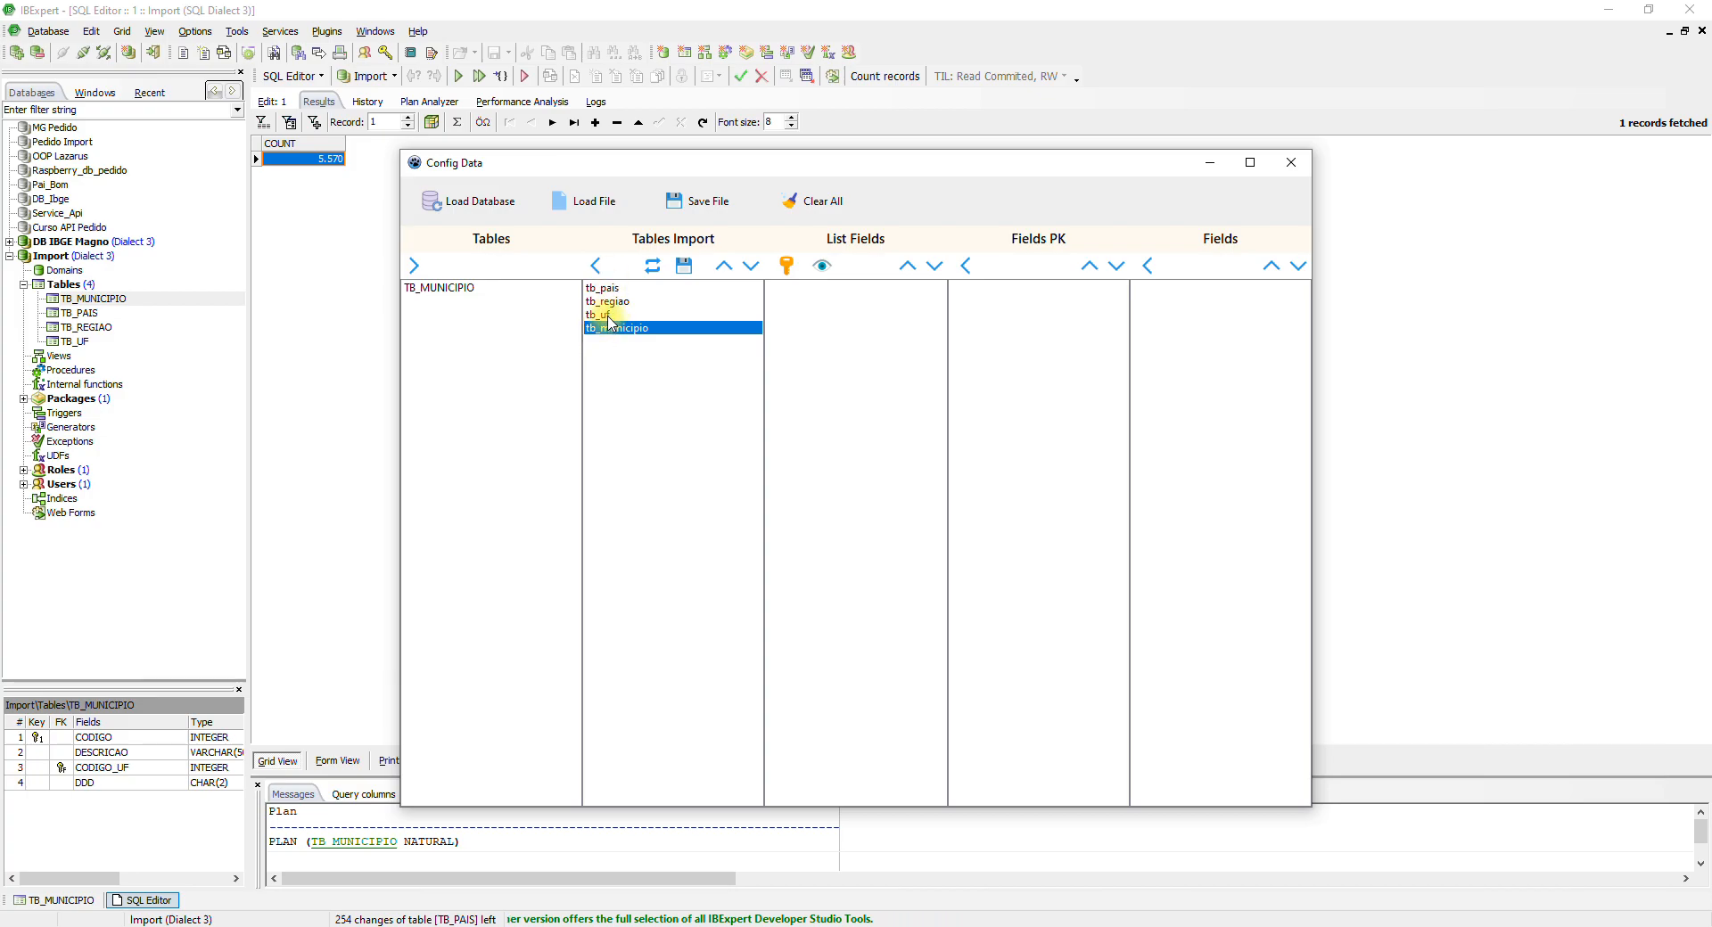
pyautogui.click(656, 268)
pyautogui.click(803, 296)
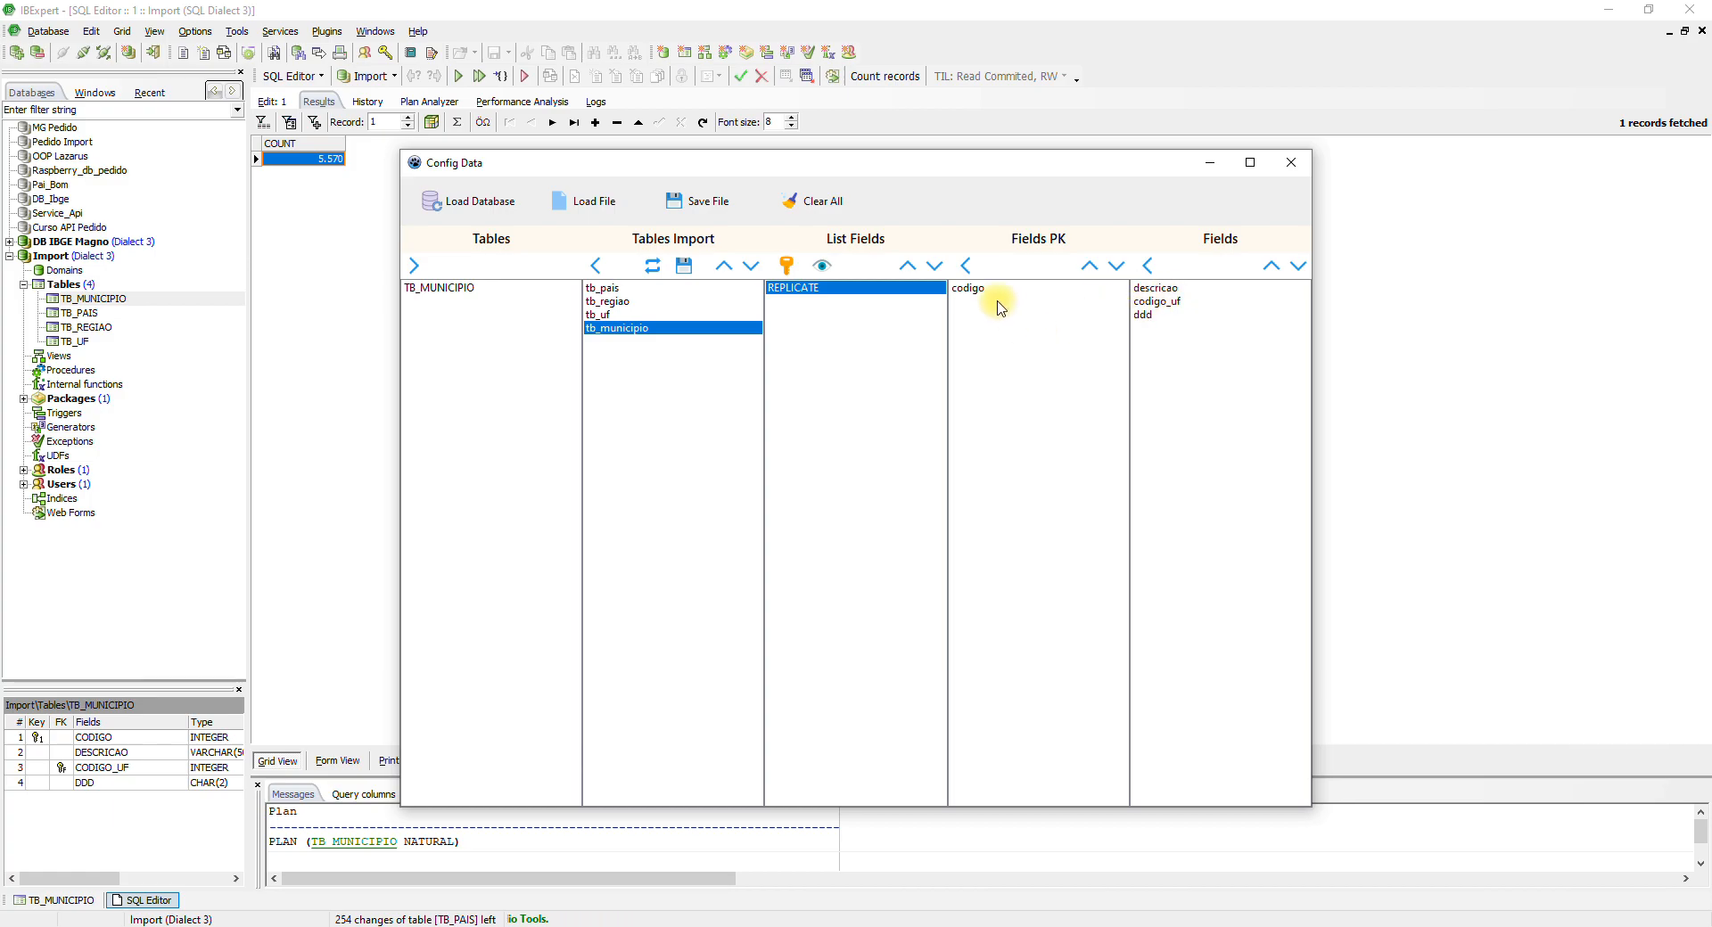
pyautogui.click(971, 292)
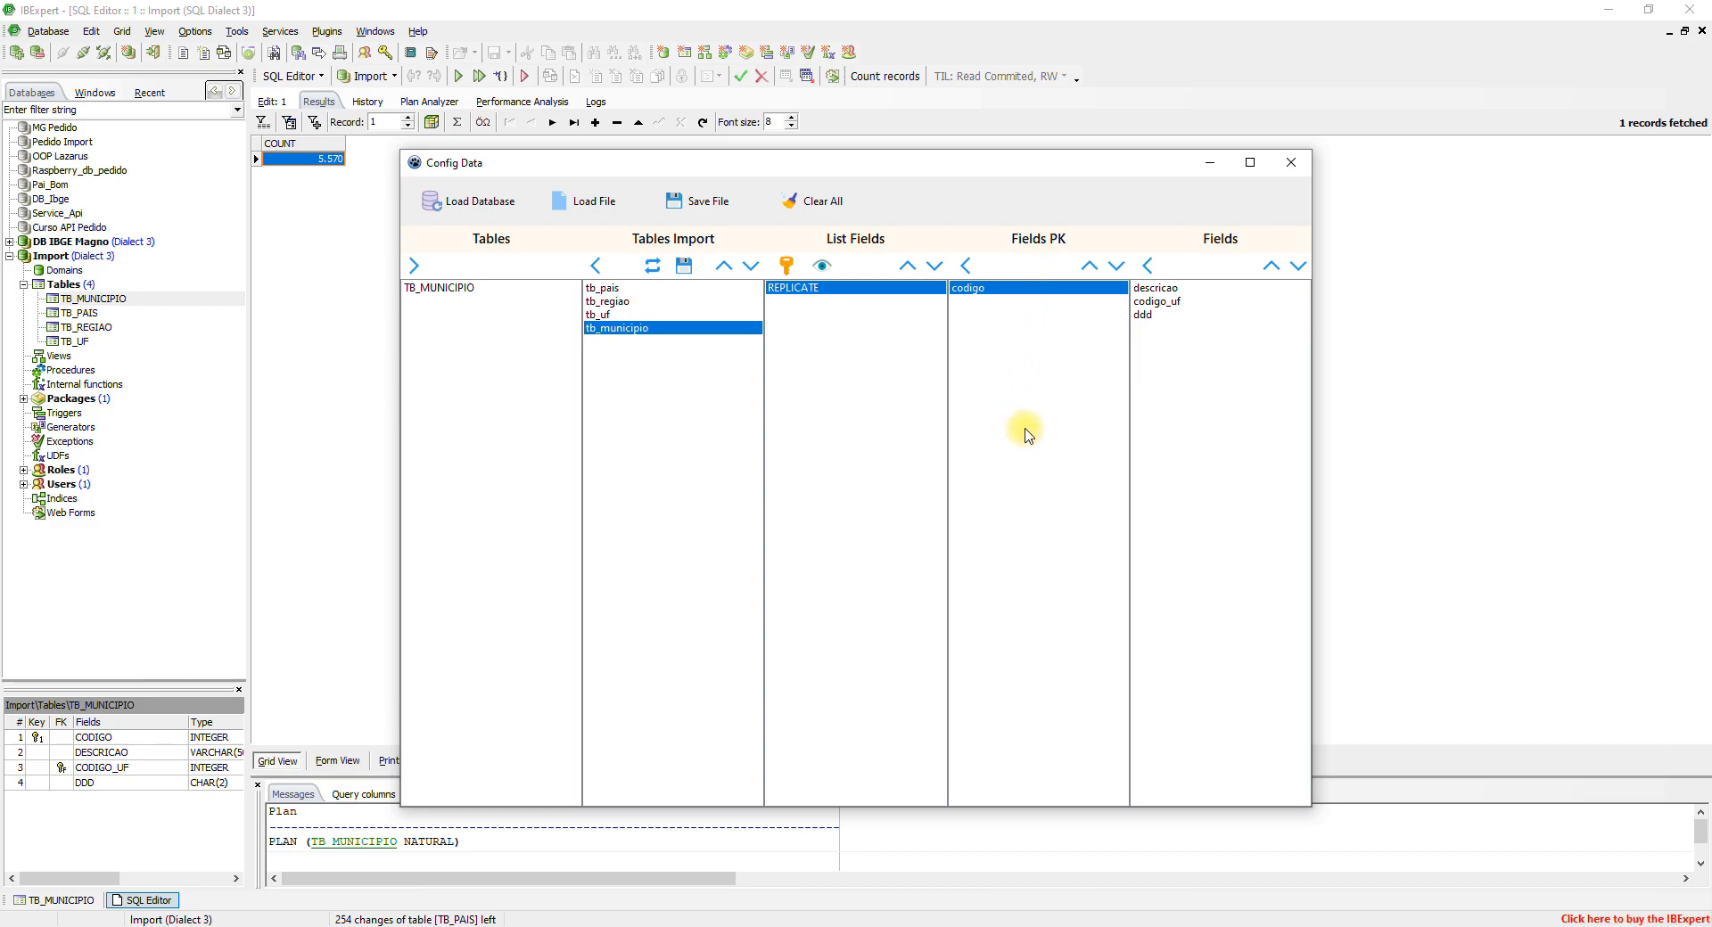
# Step: Take ddd out of tb_municipio's replicated fields and add it to the primary key fields
pyautogui.click(1153, 316)
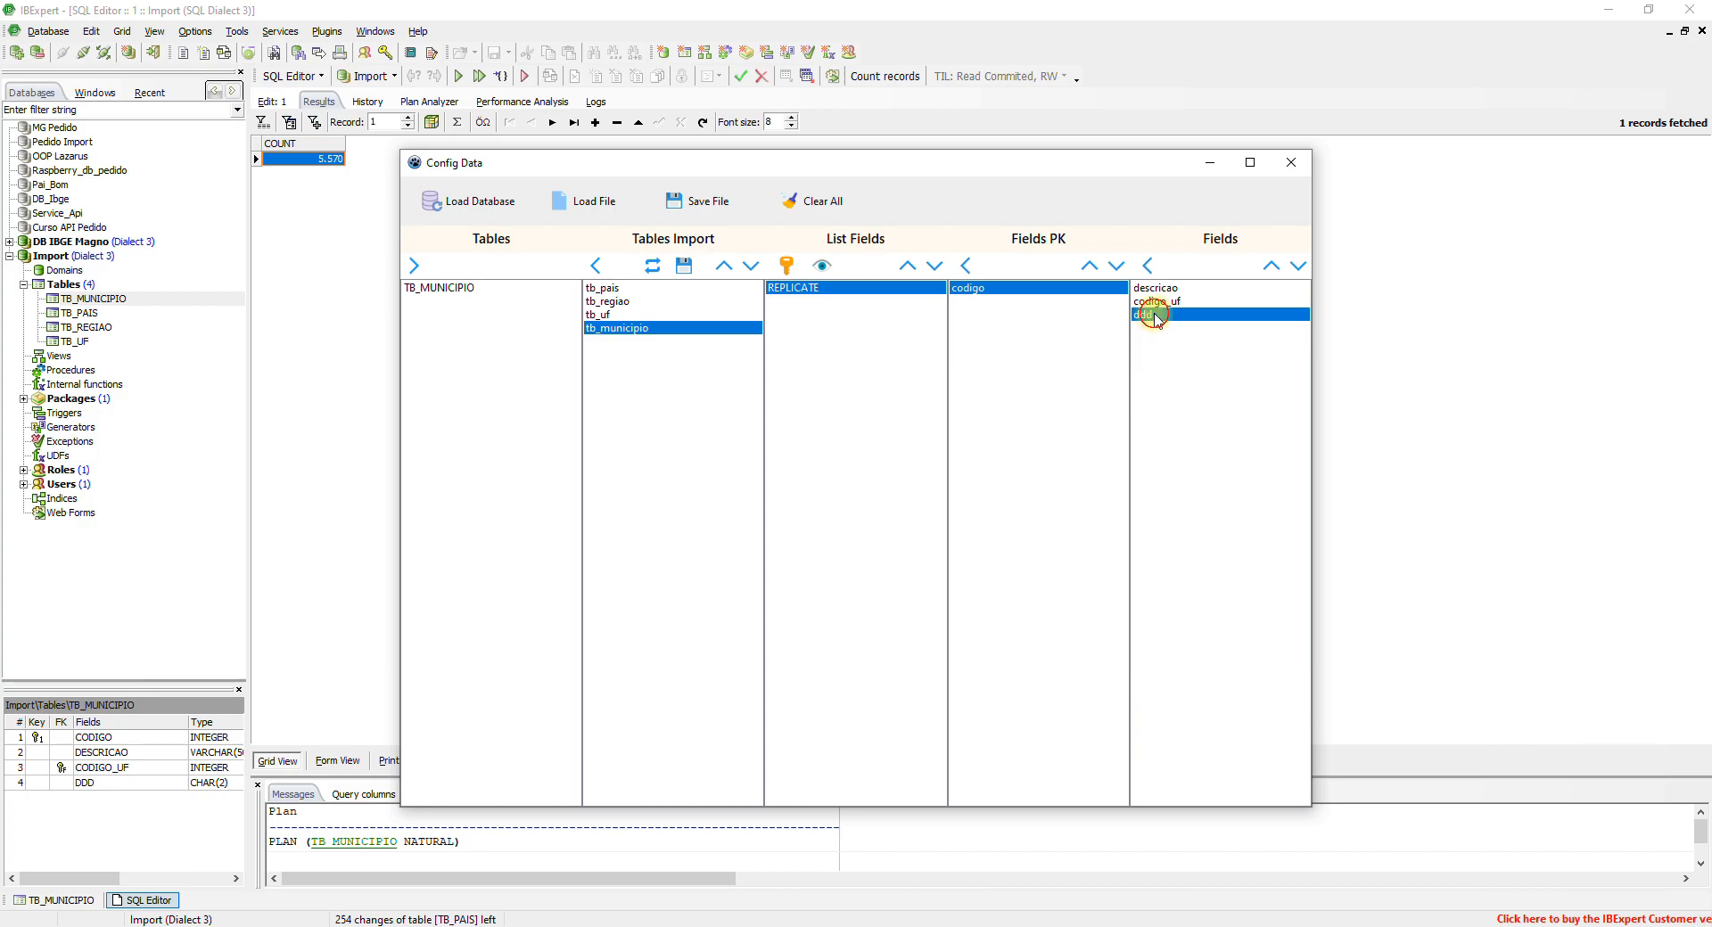
pyautogui.click(1147, 266)
pyautogui.click(837, 289)
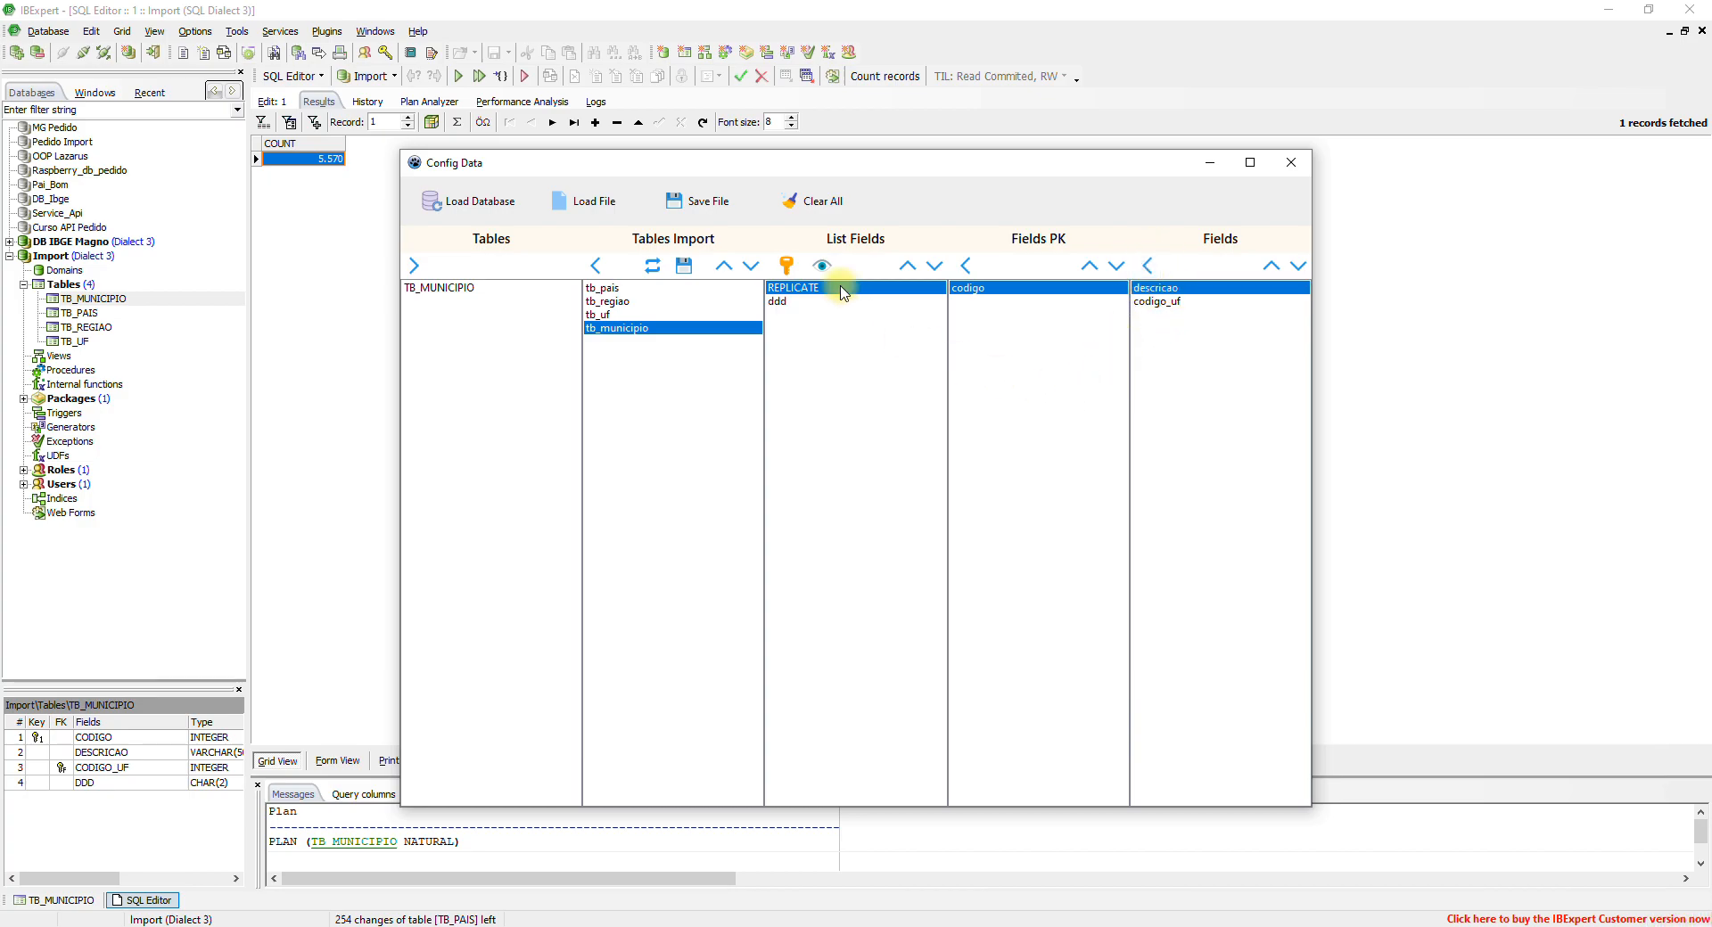
pyautogui.click(777, 301)
pyautogui.click(787, 265)
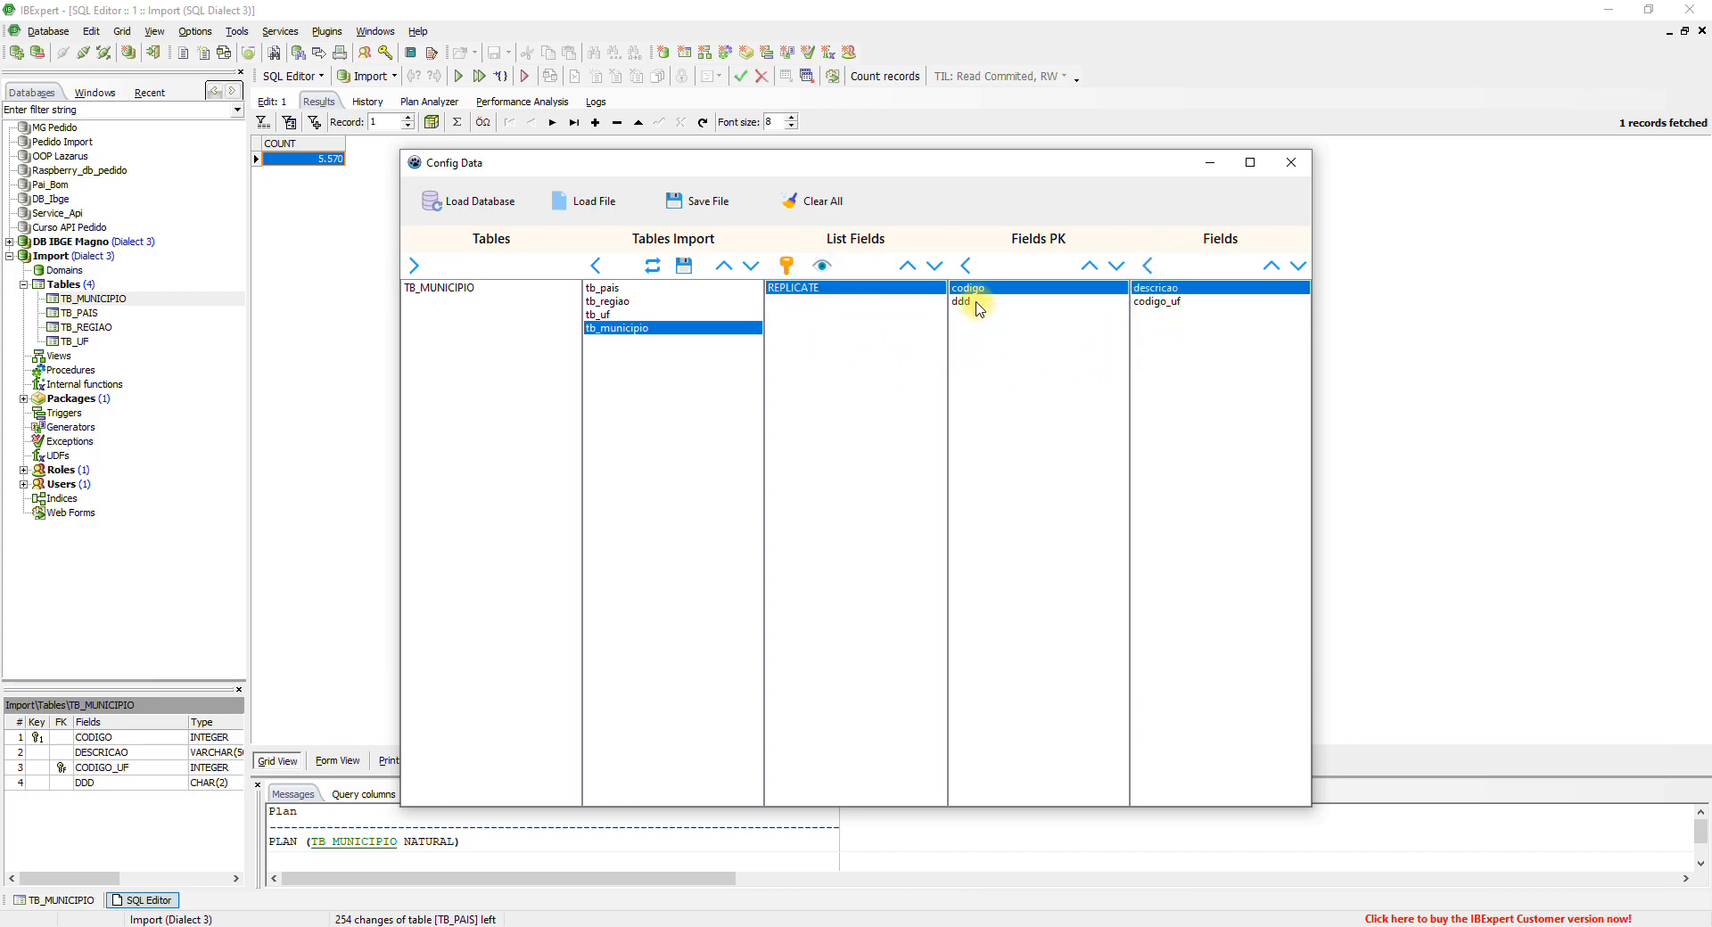
# Step: Move ddd above codigo in the primary key fields, and return it to the replicated fields
pyautogui.click(974, 304)
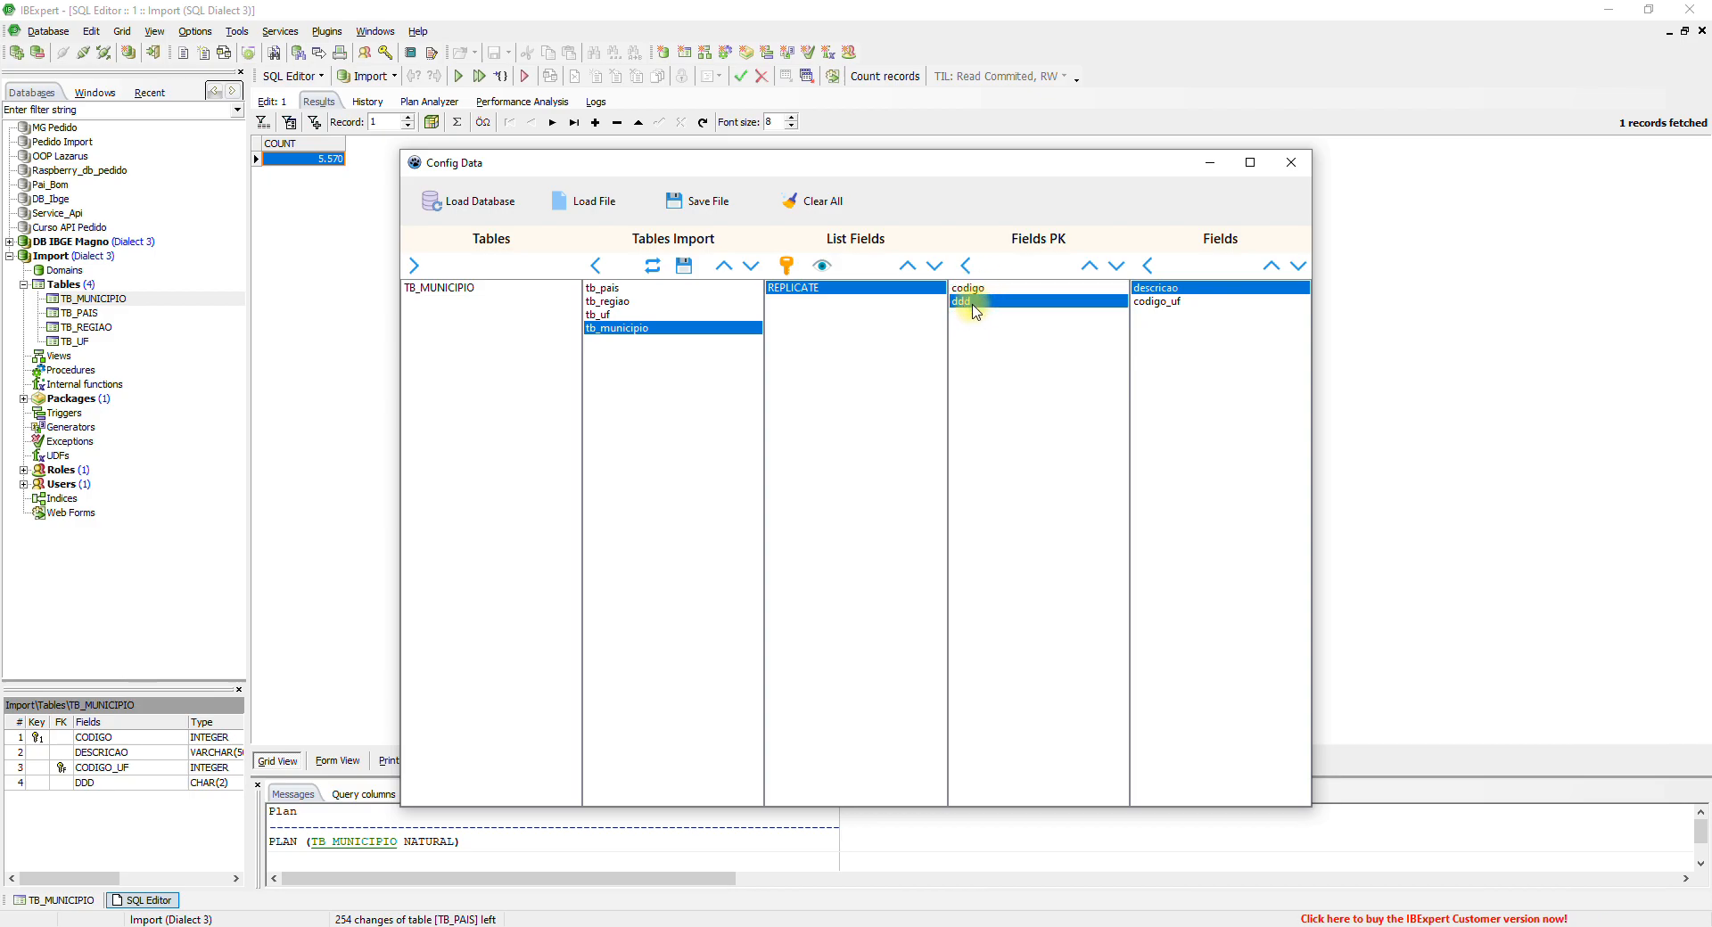
pyautogui.click(1090, 266)
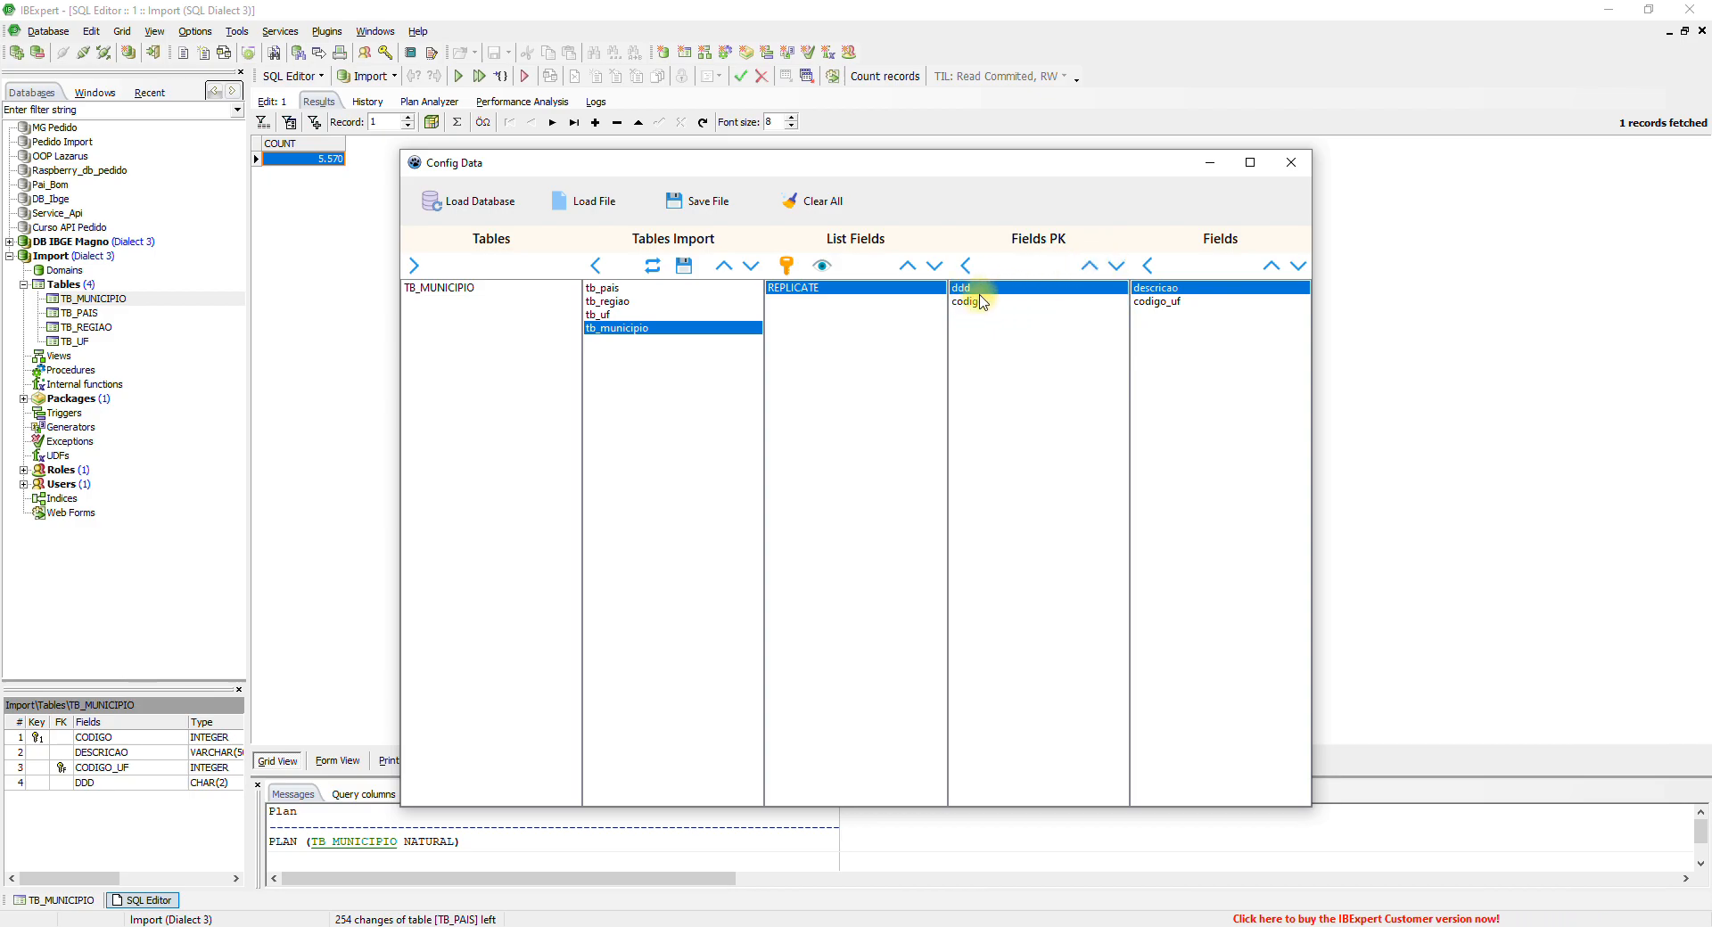
pyautogui.click(966, 266)
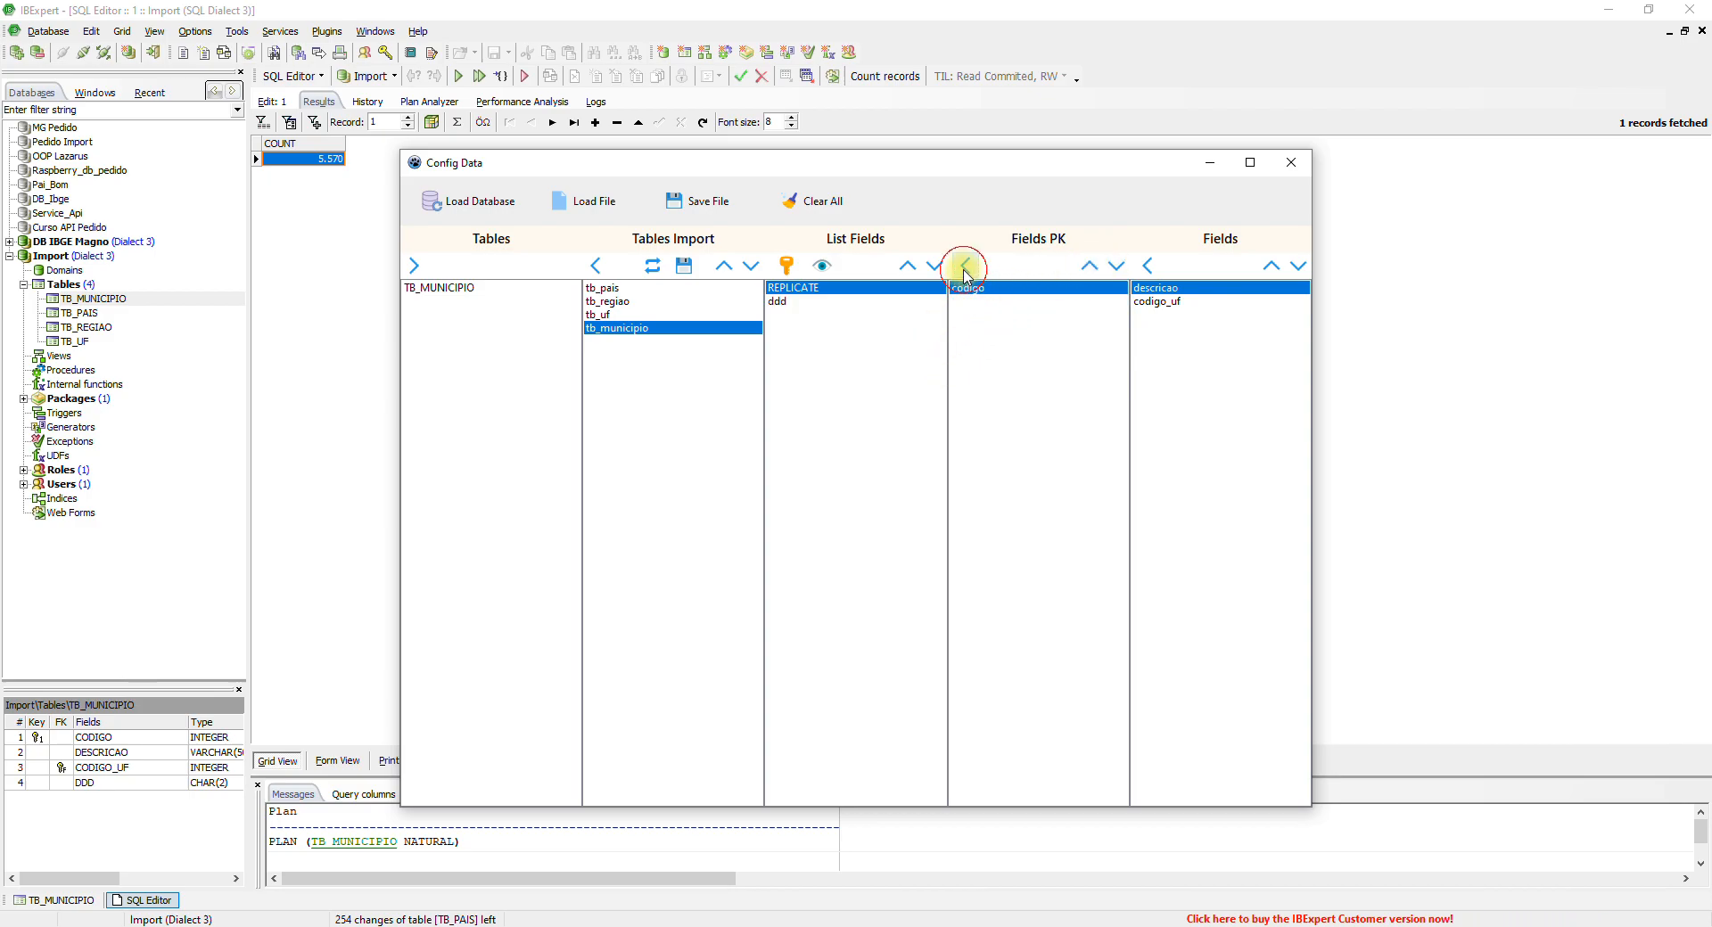
pyautogui.click(789, 303)
pyautogui.click(822, 265)
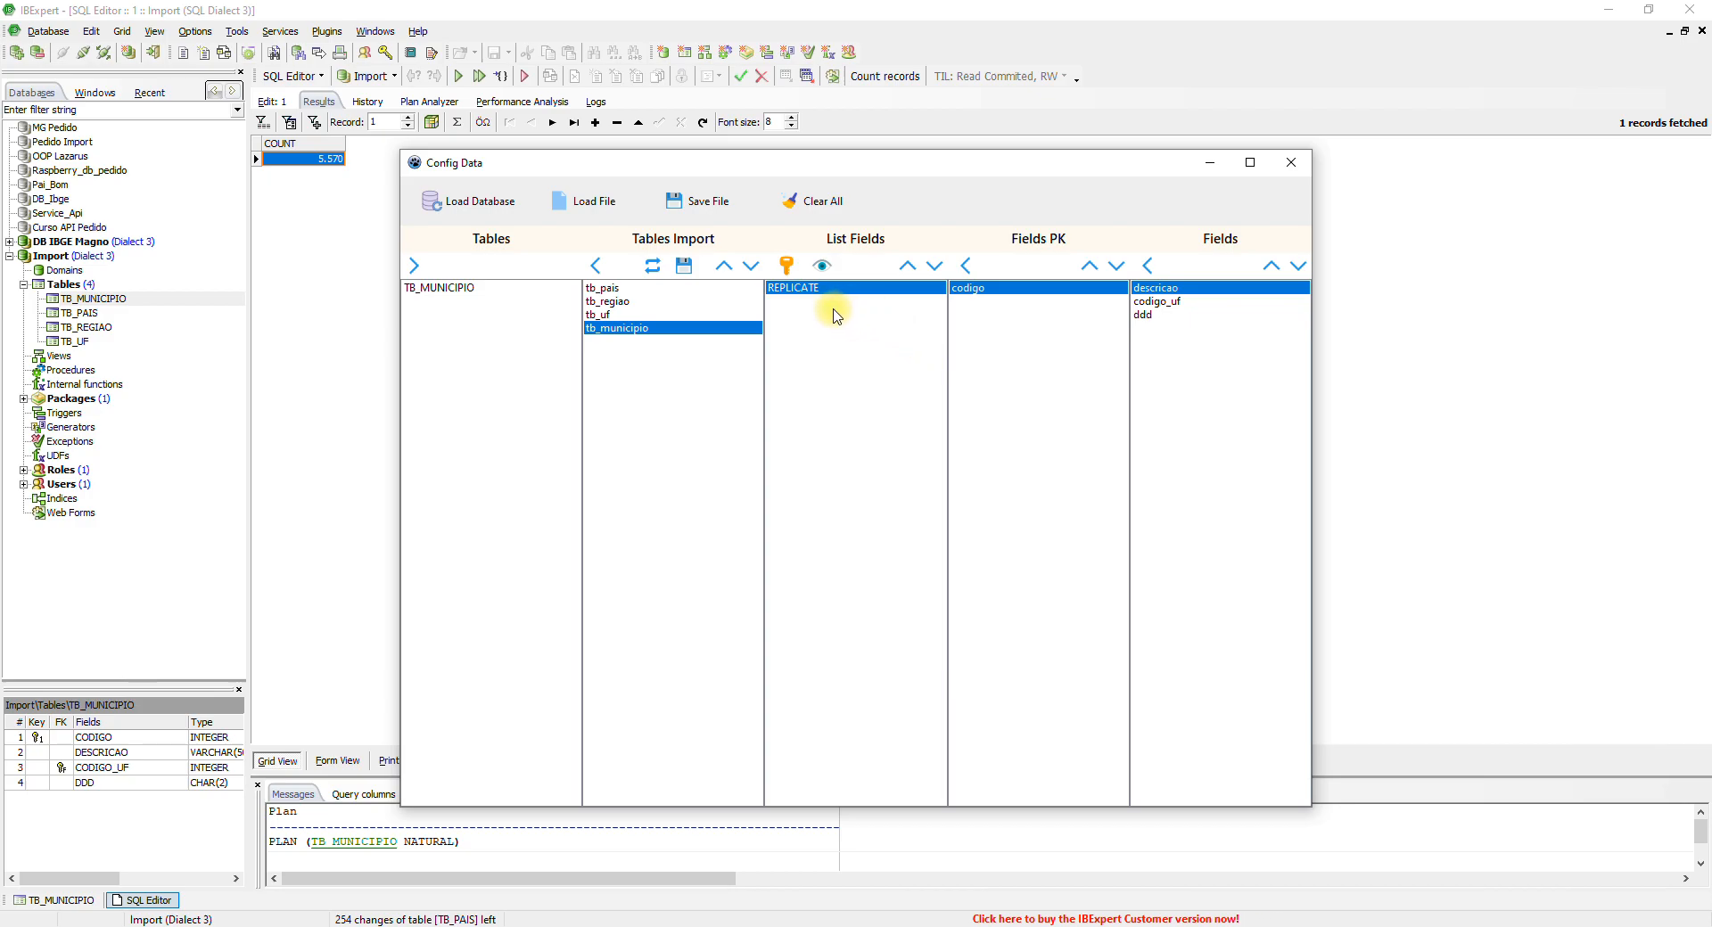
# Step: Save tb_municipio's field setup and the configuration file, acknowledge both saves, and close the data configuration
pyautogui.click(684, 267)
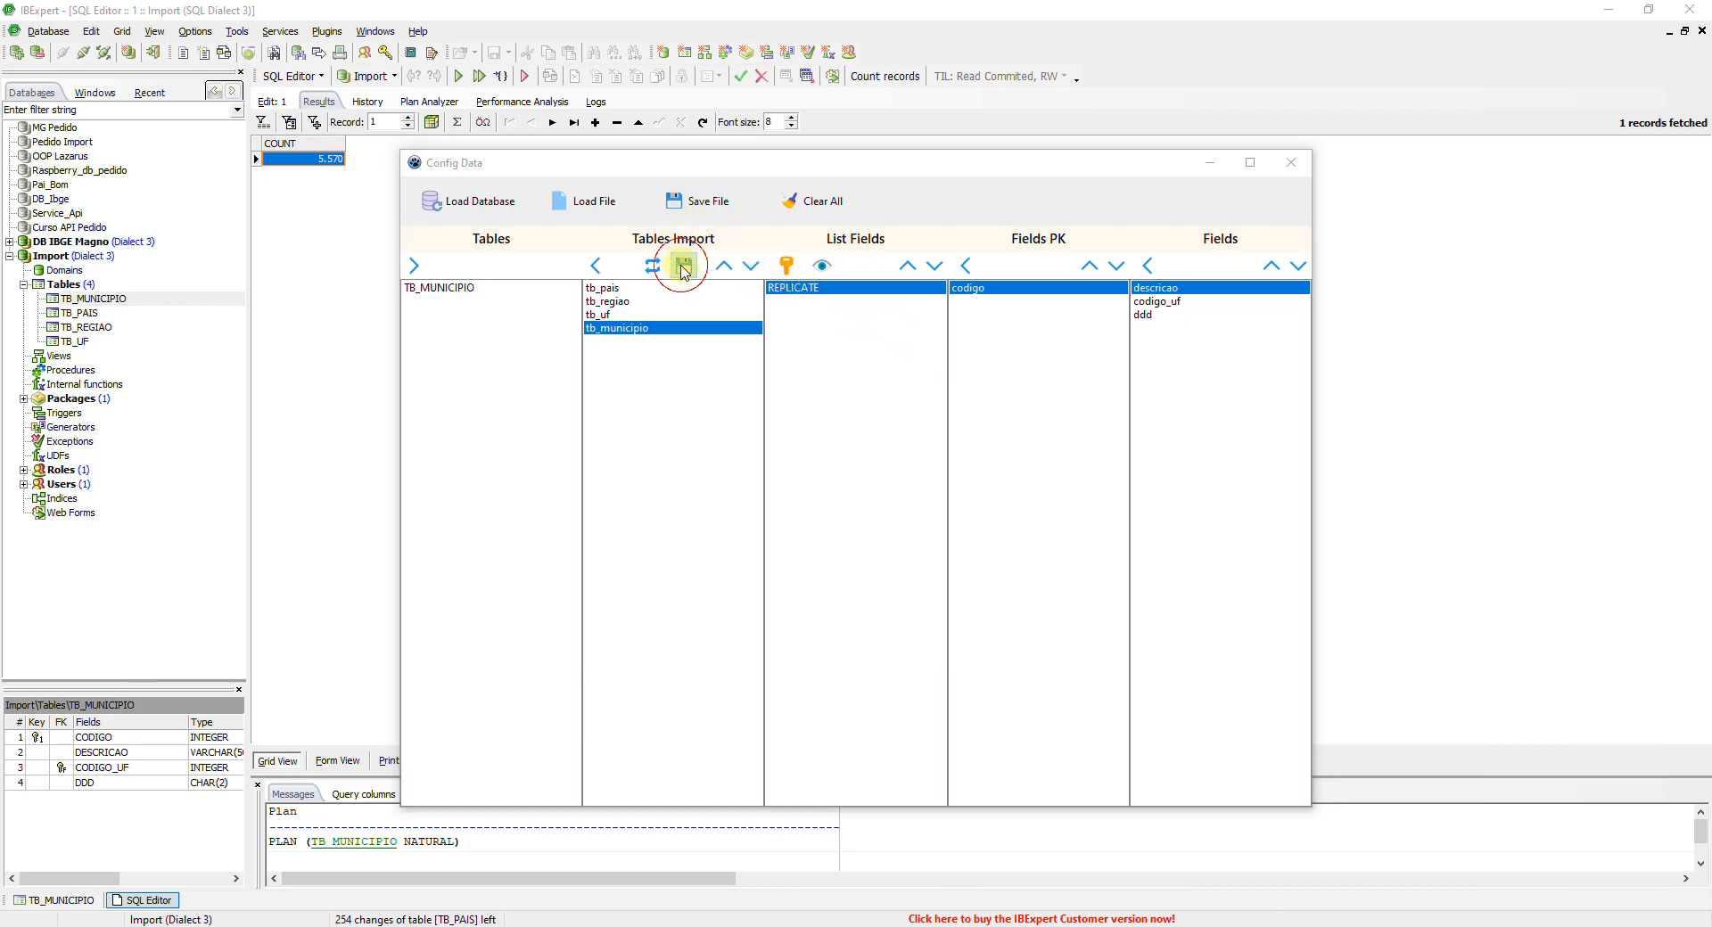
pyautogui.click(974, 471)
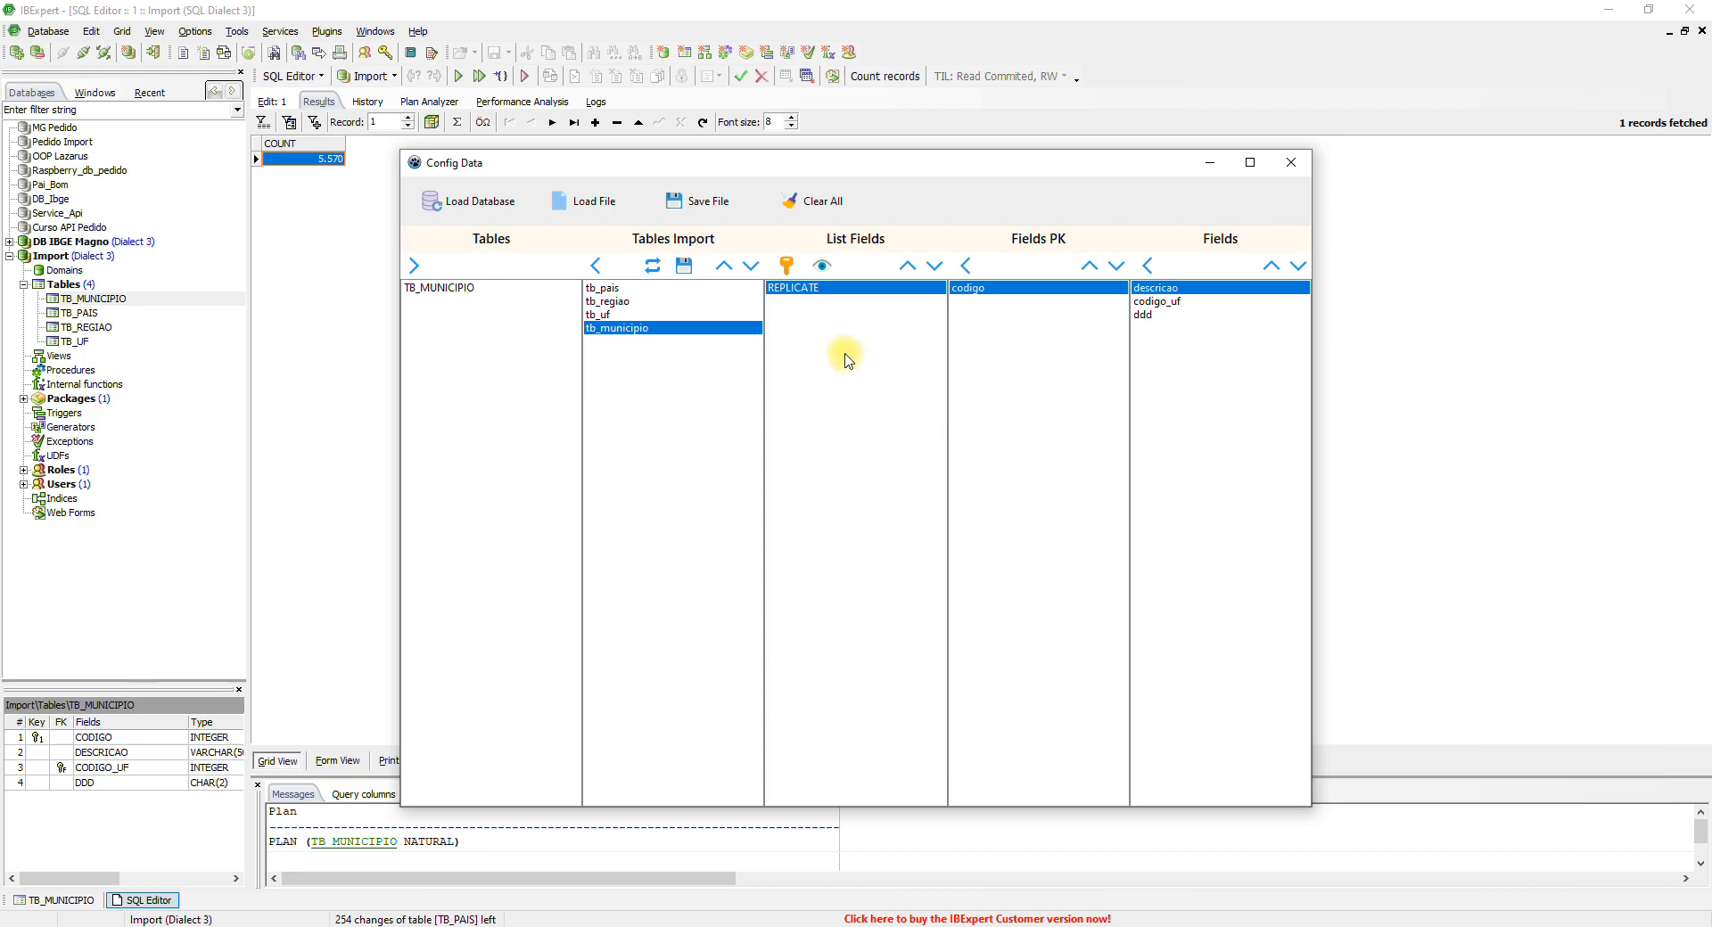
pyautogui.click(699, 201)
pyautogui.click(975, 470)
pyautogui.click(1299, 167)
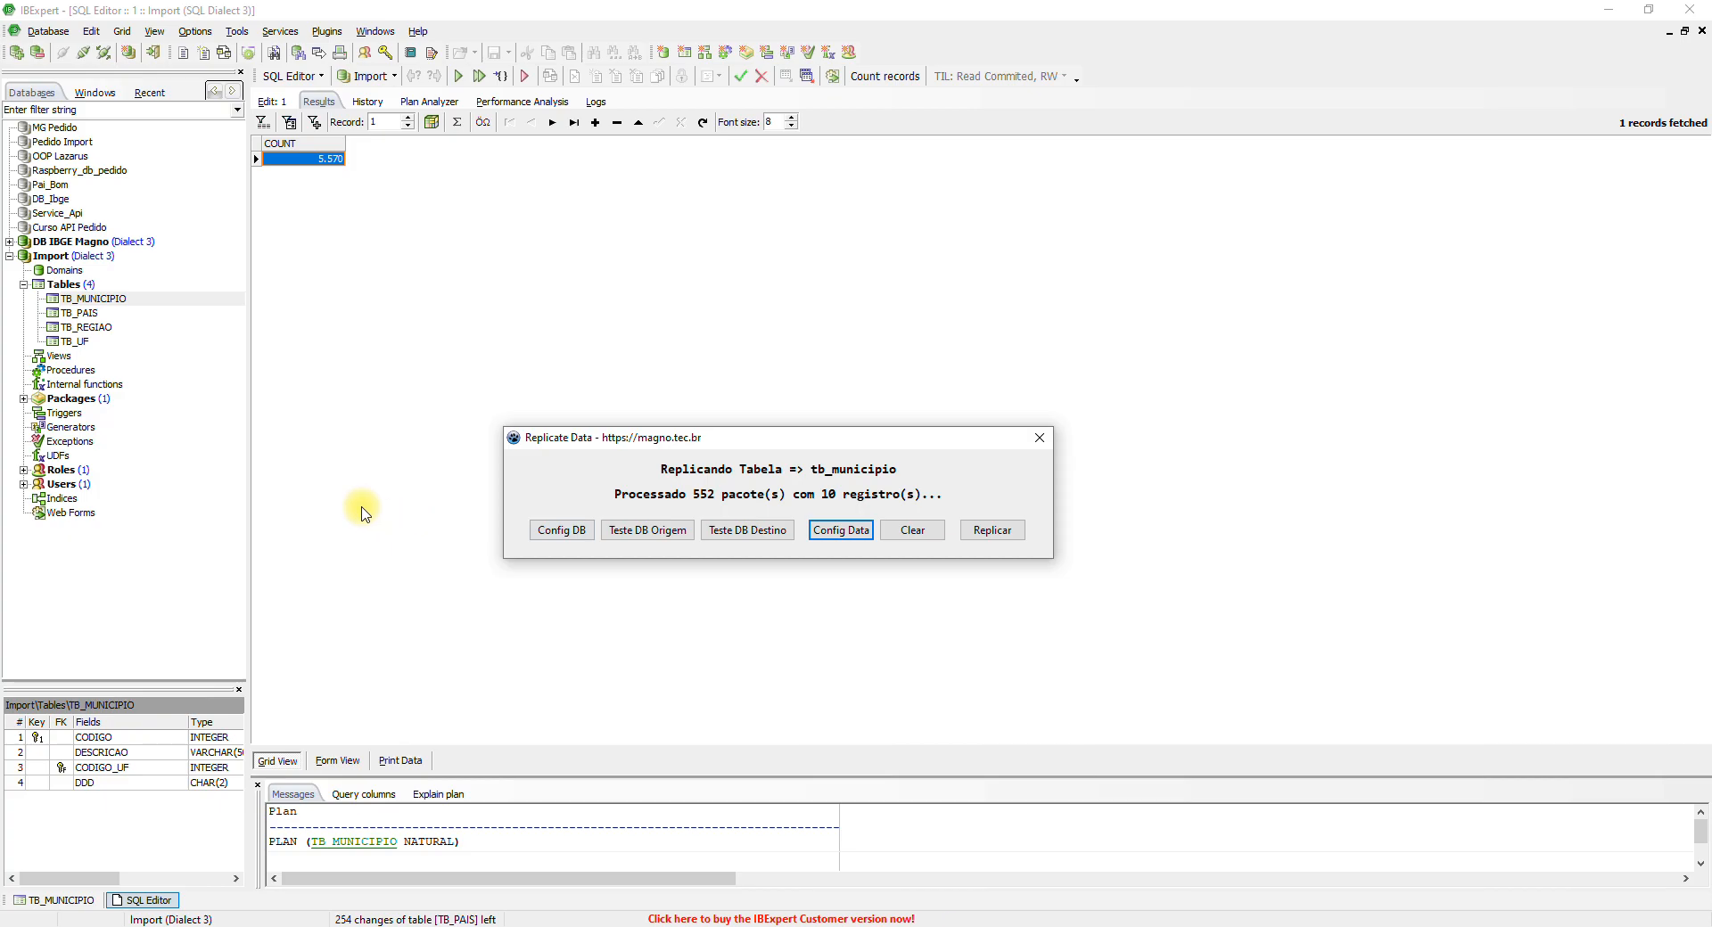
# Step: Run the replication several times in a row, acknowledging the completion of each run
pyautogui.click(985, 535)
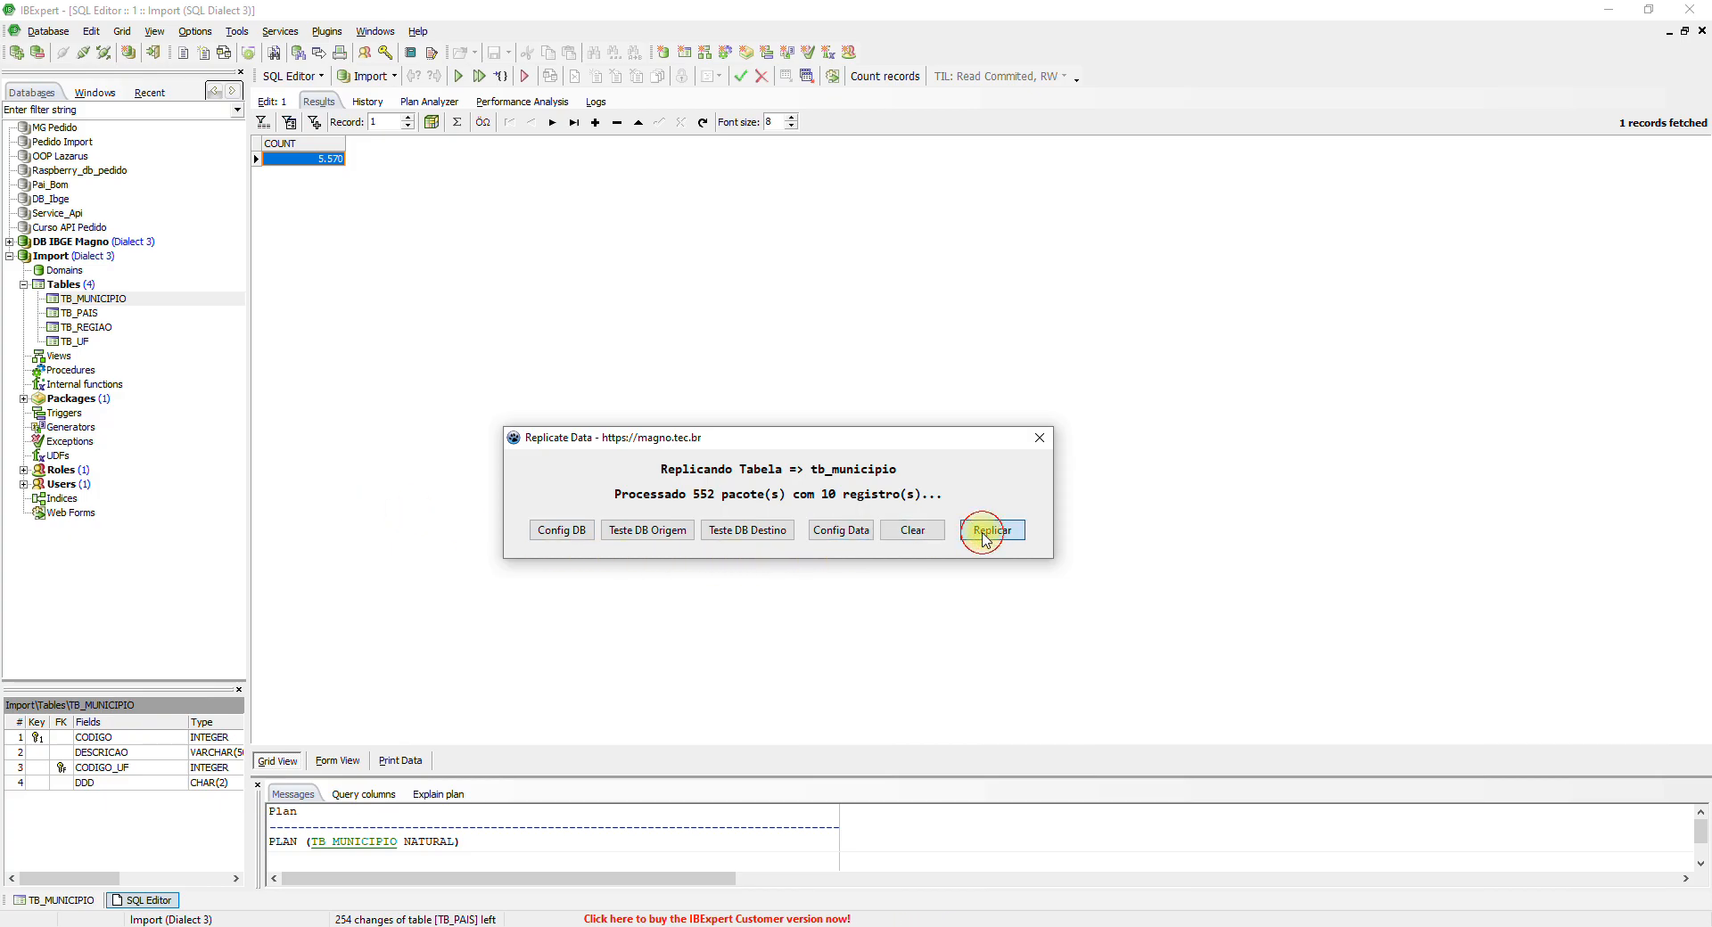
pyautogui.click(950, 468)
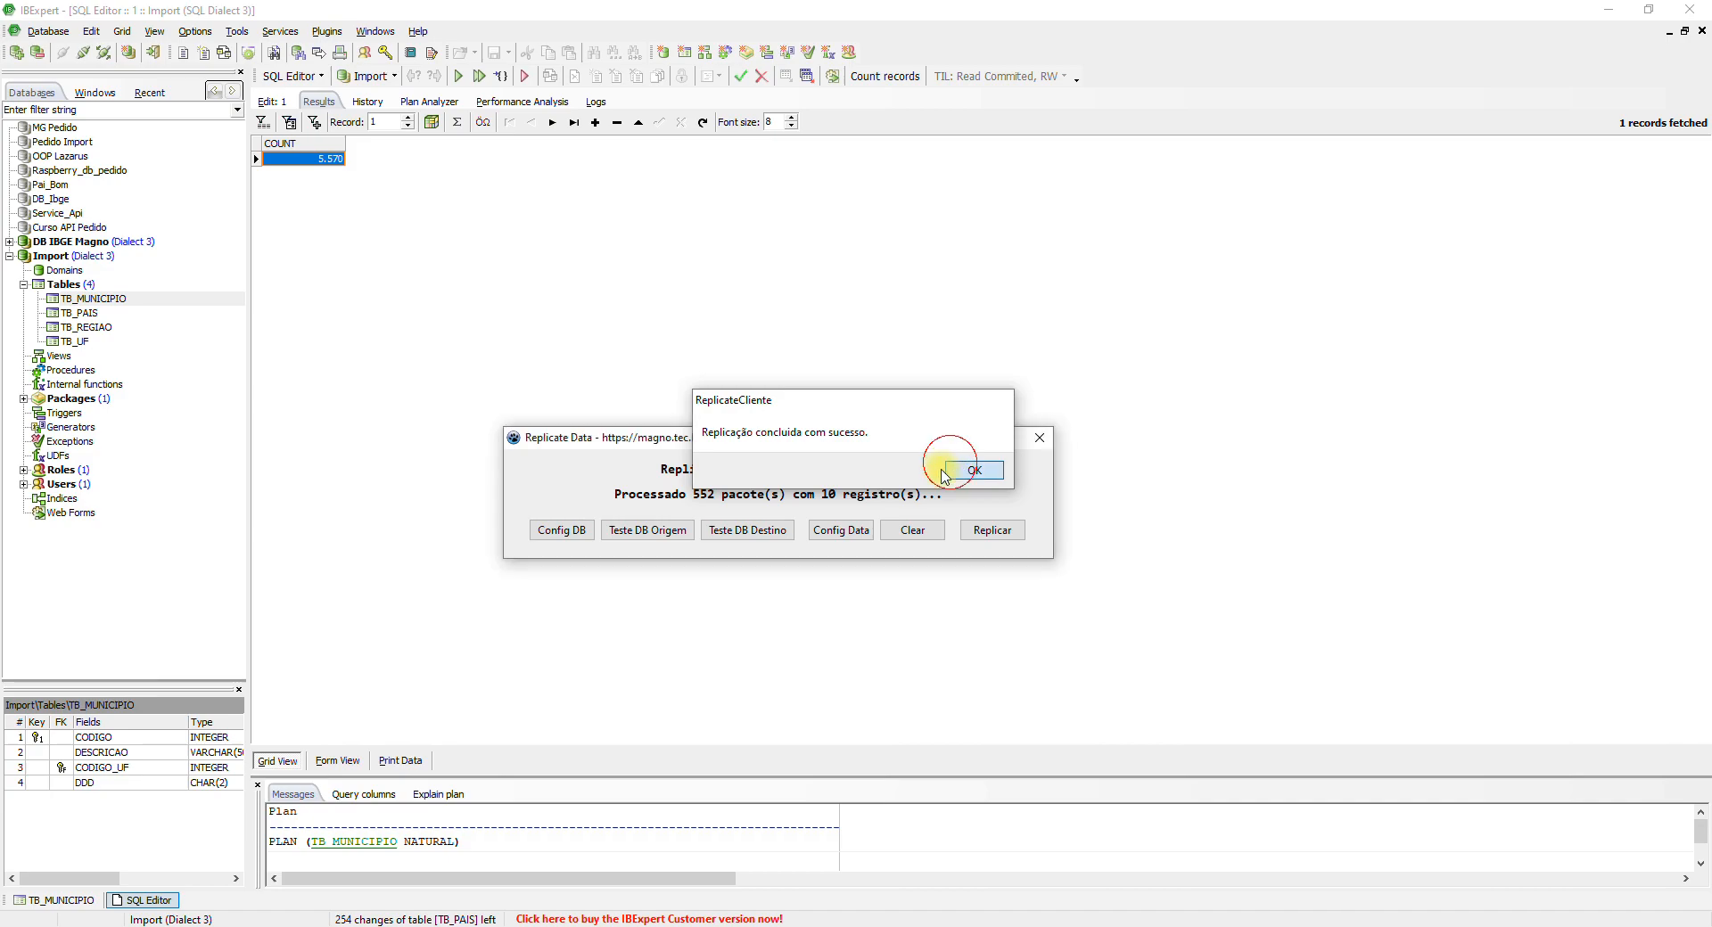
pyautogui.click(986, 531)
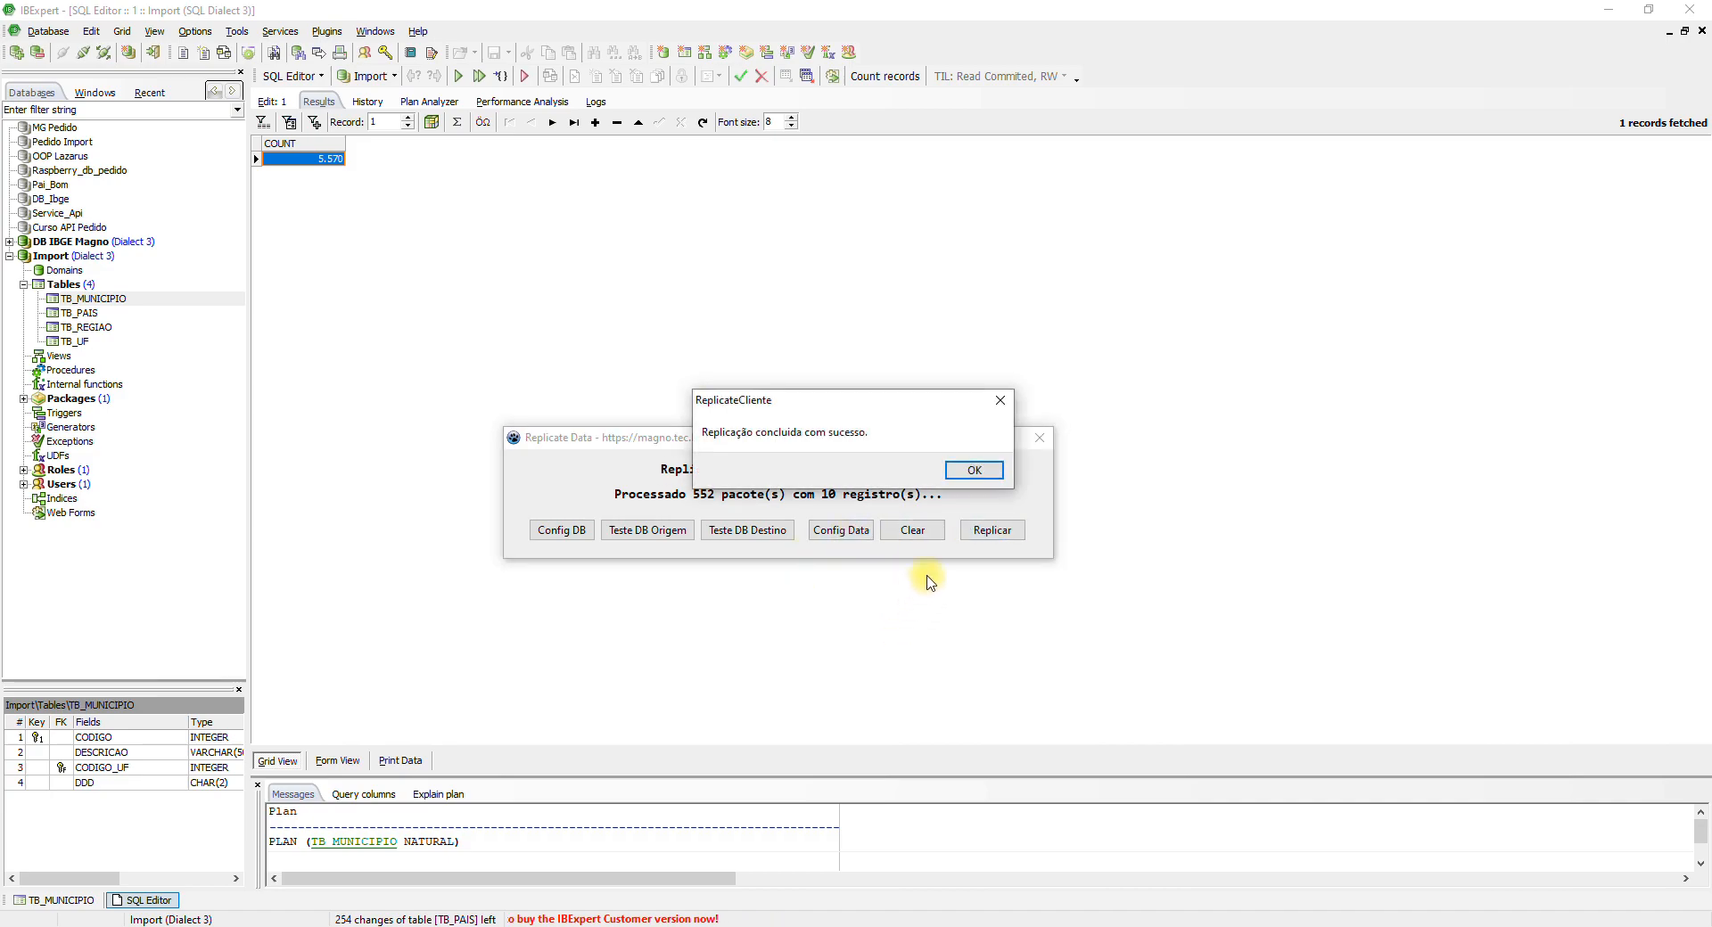
pyautogui.click(972, 470)
pyautogui.click(988, 532)
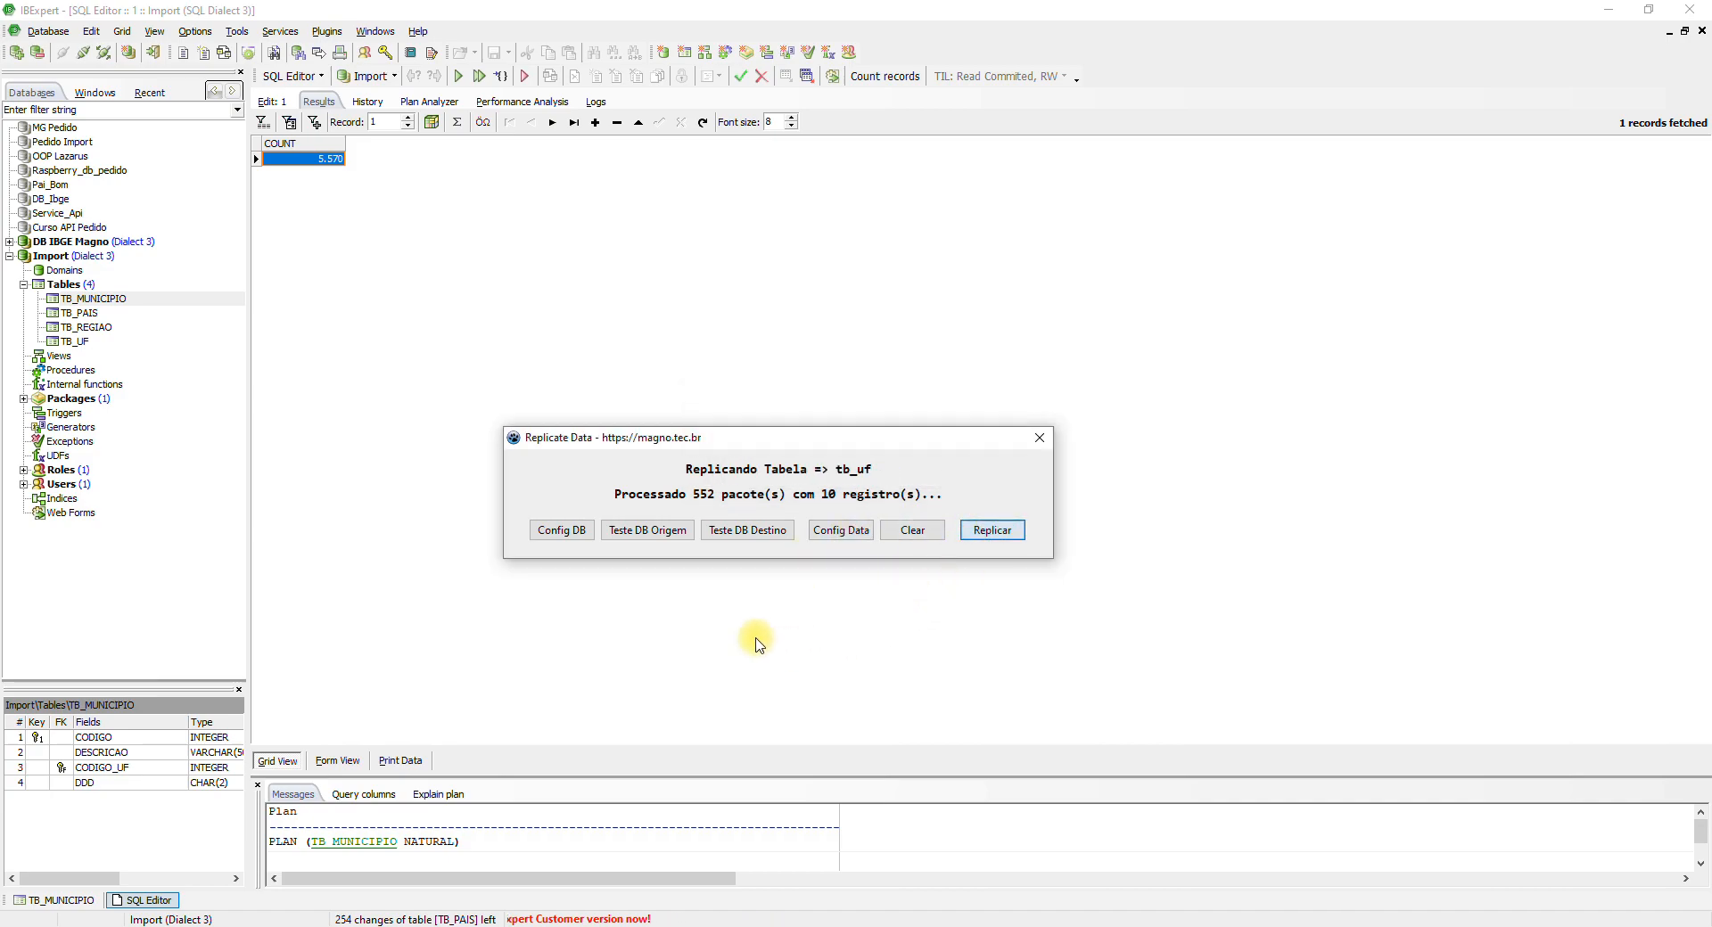
pyautogui.click(971, 468)
pyautogui.click(995, 532)
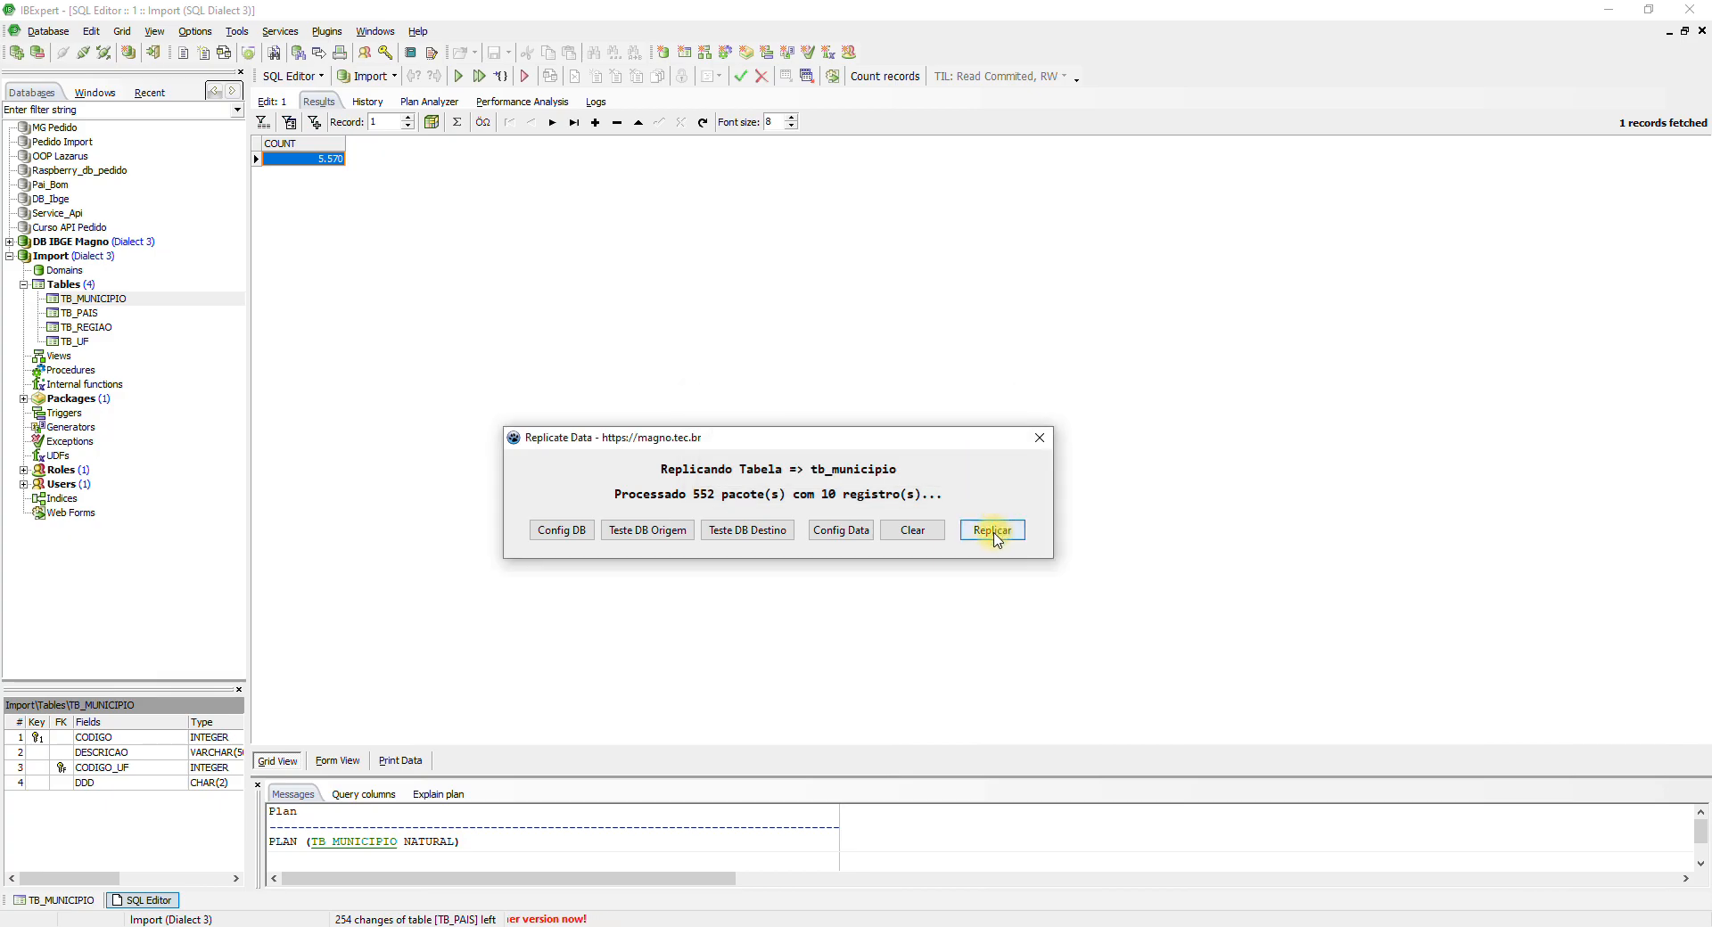
pyautogui.click(971, 467)
pyautogui.click(1004, 535)
pyautogui.click(975, 469)
pyautogui.click(1001, 531)
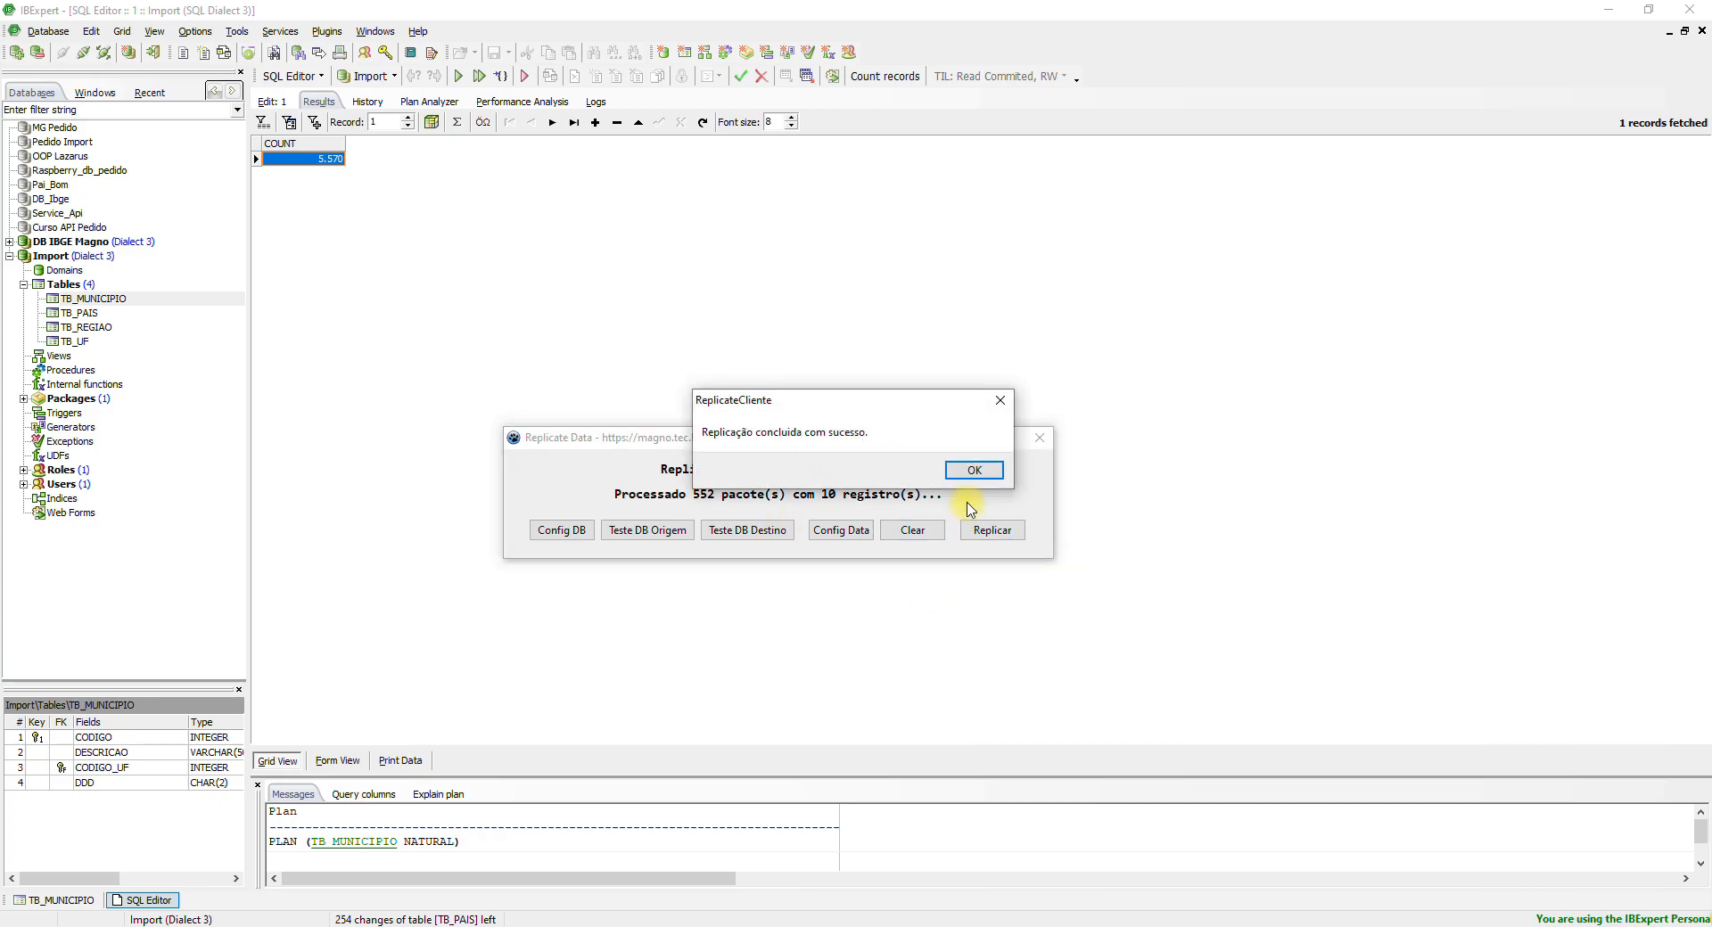
pyautogui.click(975, 471)
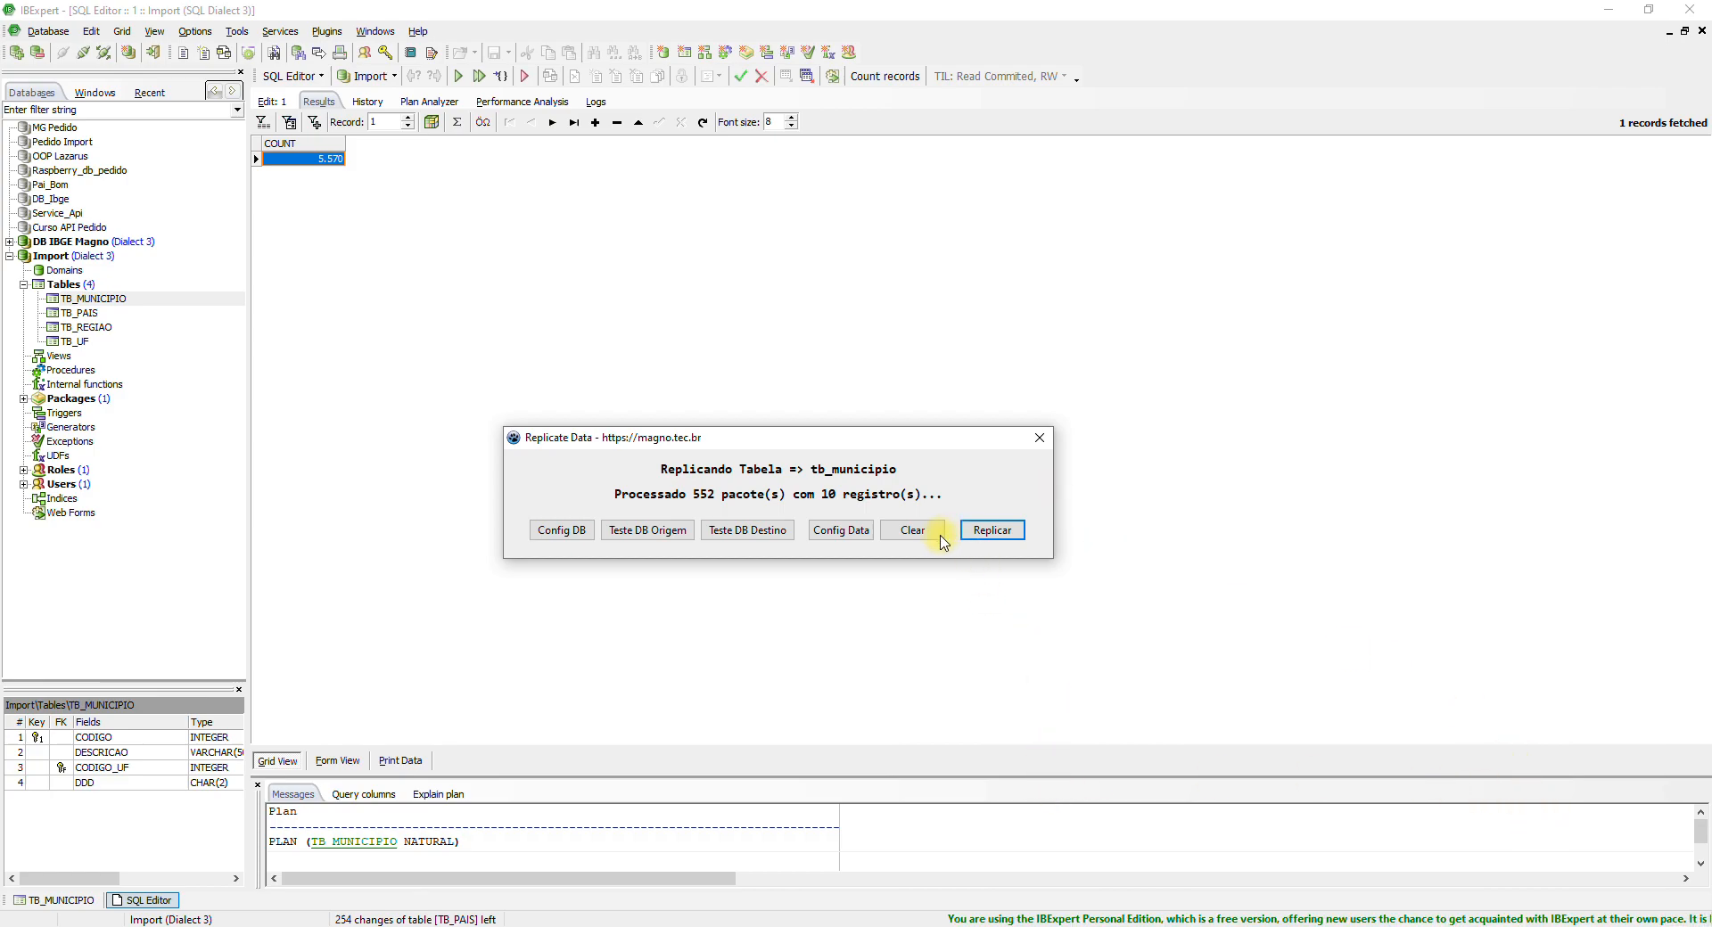
pyautogui.click(992, 539)
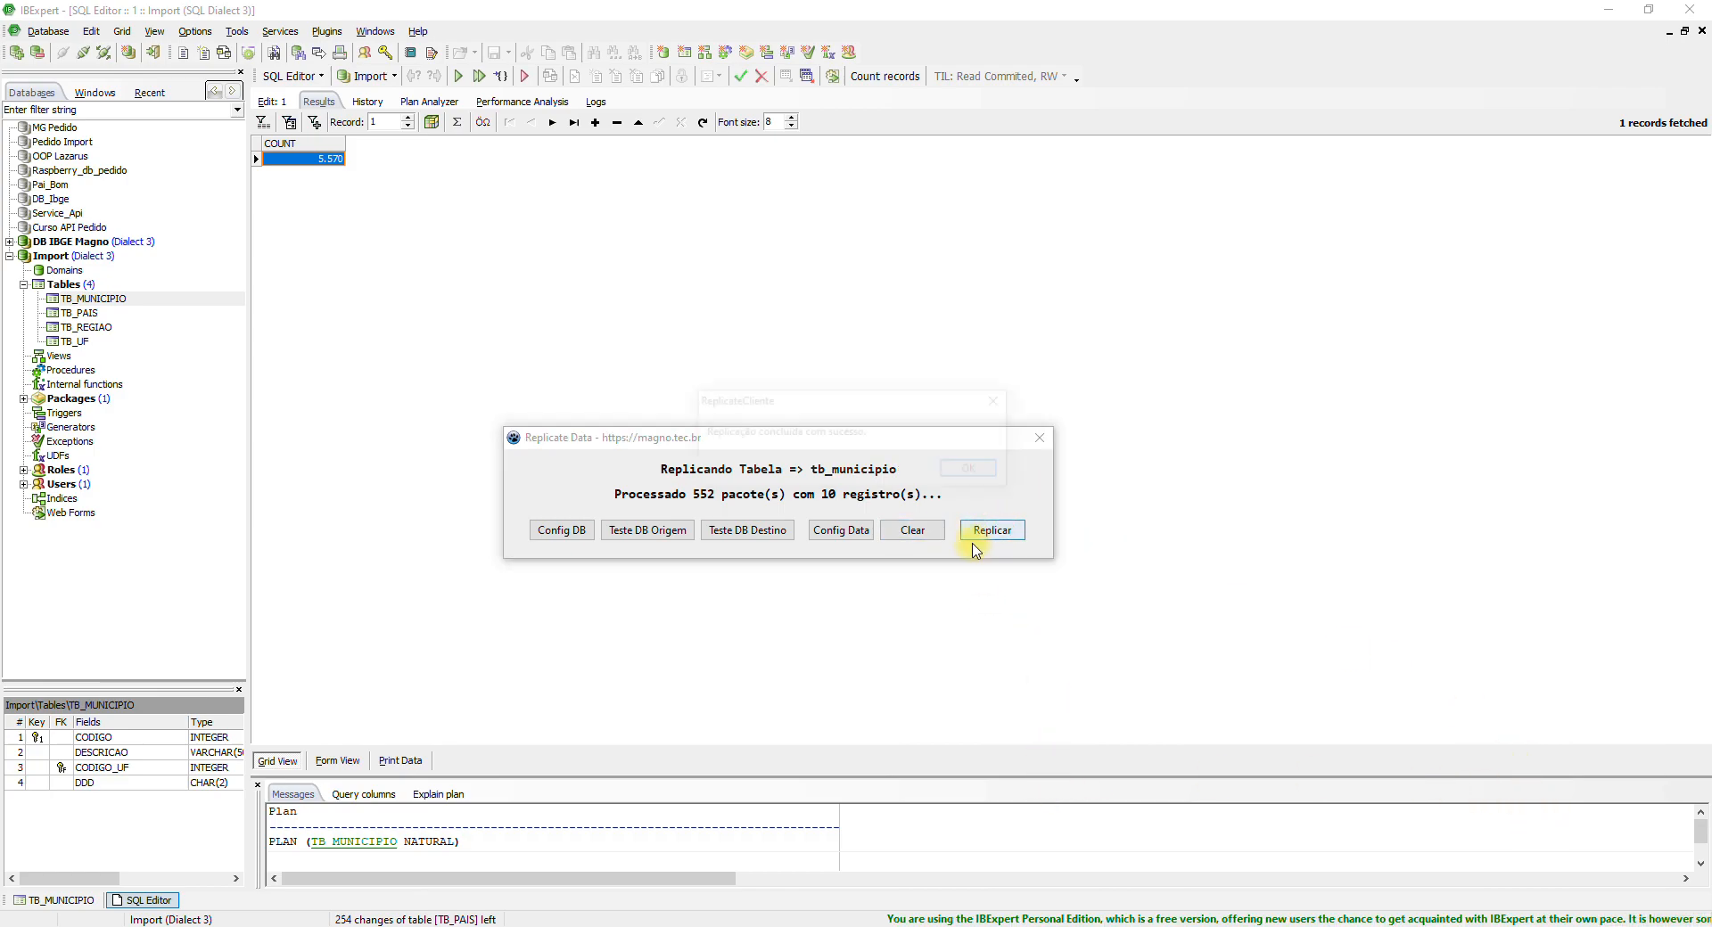
pyautogui.click(975, 472)
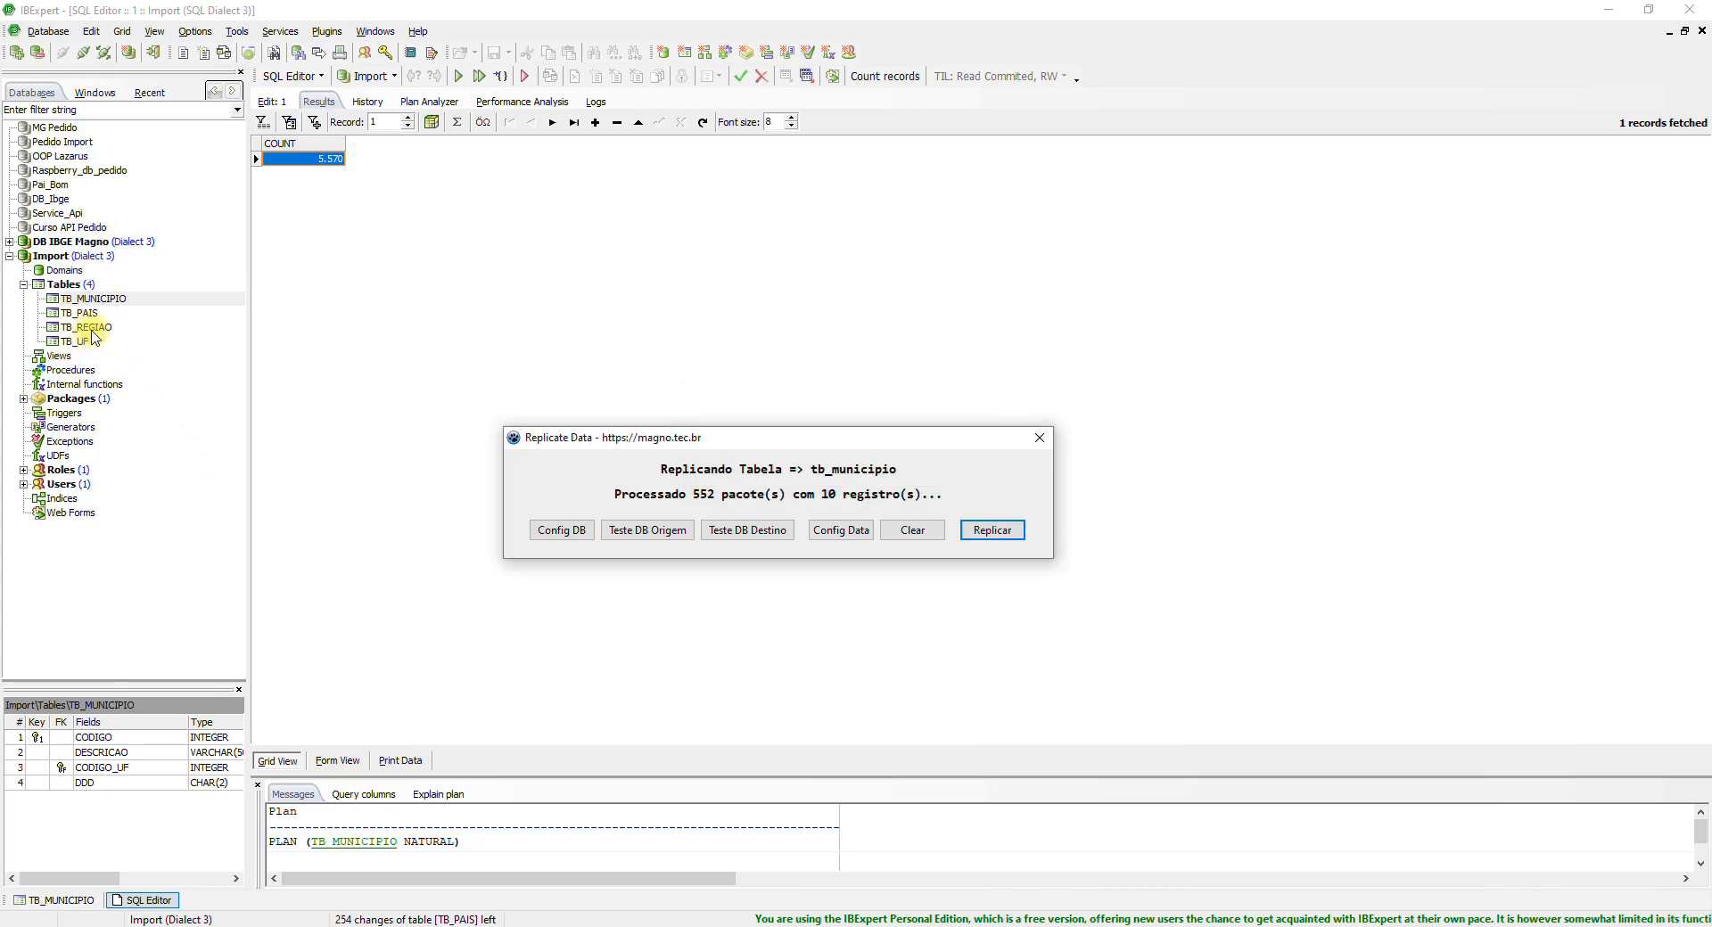
# Step: Open the data of the TB_MUNICIPIO table of the Import database in IBExpert
pyautogui.doubleClick(90, 300)
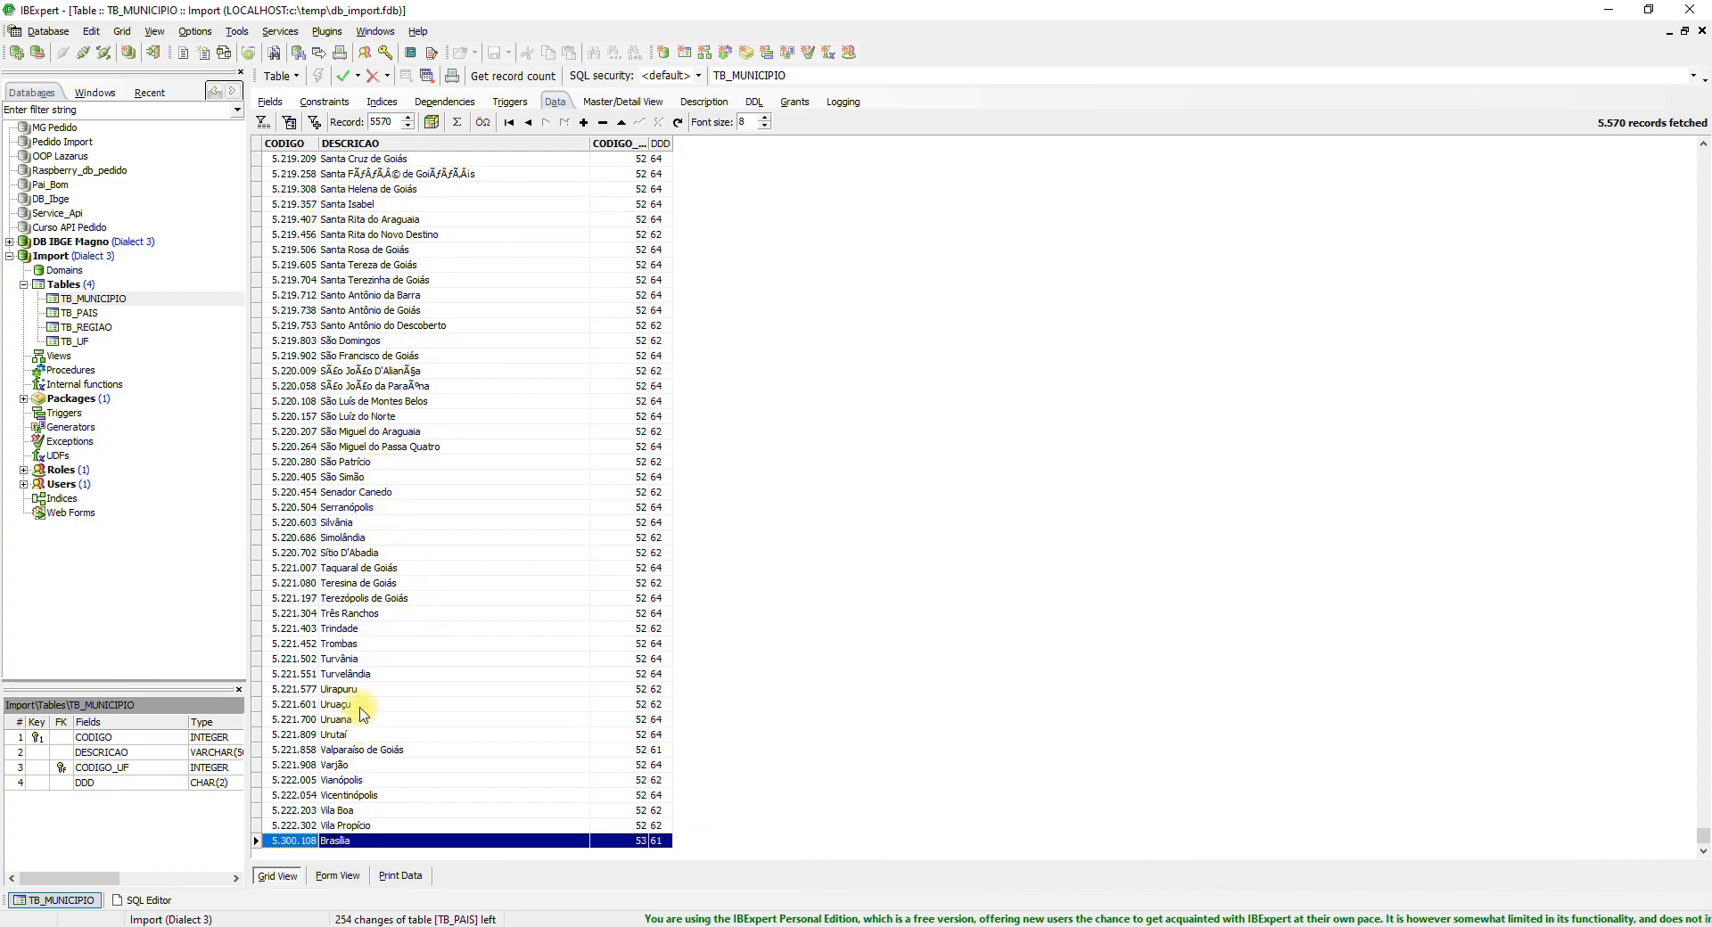
# Step: Delete the last 42 records of Import's TB_MUNICIPIO, from Santa Rita do Araguaia through Brasília, and commit the transaction
pyautogui.click(603, 122)
pyautogui.click(603, 122)
pyautogui.click(603, 122)
pyautogui.click(602, 122)
pyautogui.doubleClick(603, 123)
pyautogui.click(602, 122)
pyautogui.tripleClick(603, 123)
pyautogui.tripleClick(602, 122)
pyautogui.doubleClick(603, 122)
pyautogui.tripleClick(603, 122)
pyautogui.tripleClick(602, 123)
pyautogui.tripleClick(603, 123)
pyautogui.doubleClick(602, 122)
pyautogui.tripleClick(603, 122)
pyautogui.doubleClick(603, 122)
pyautogui.tripleClick(603, 122)
pyautogui.doubleClick(602, 123)
pyautogui.doubleClick(602, 122)
pyautogui.tripleClick(603, 122)
pyautogui.click(603, 122)
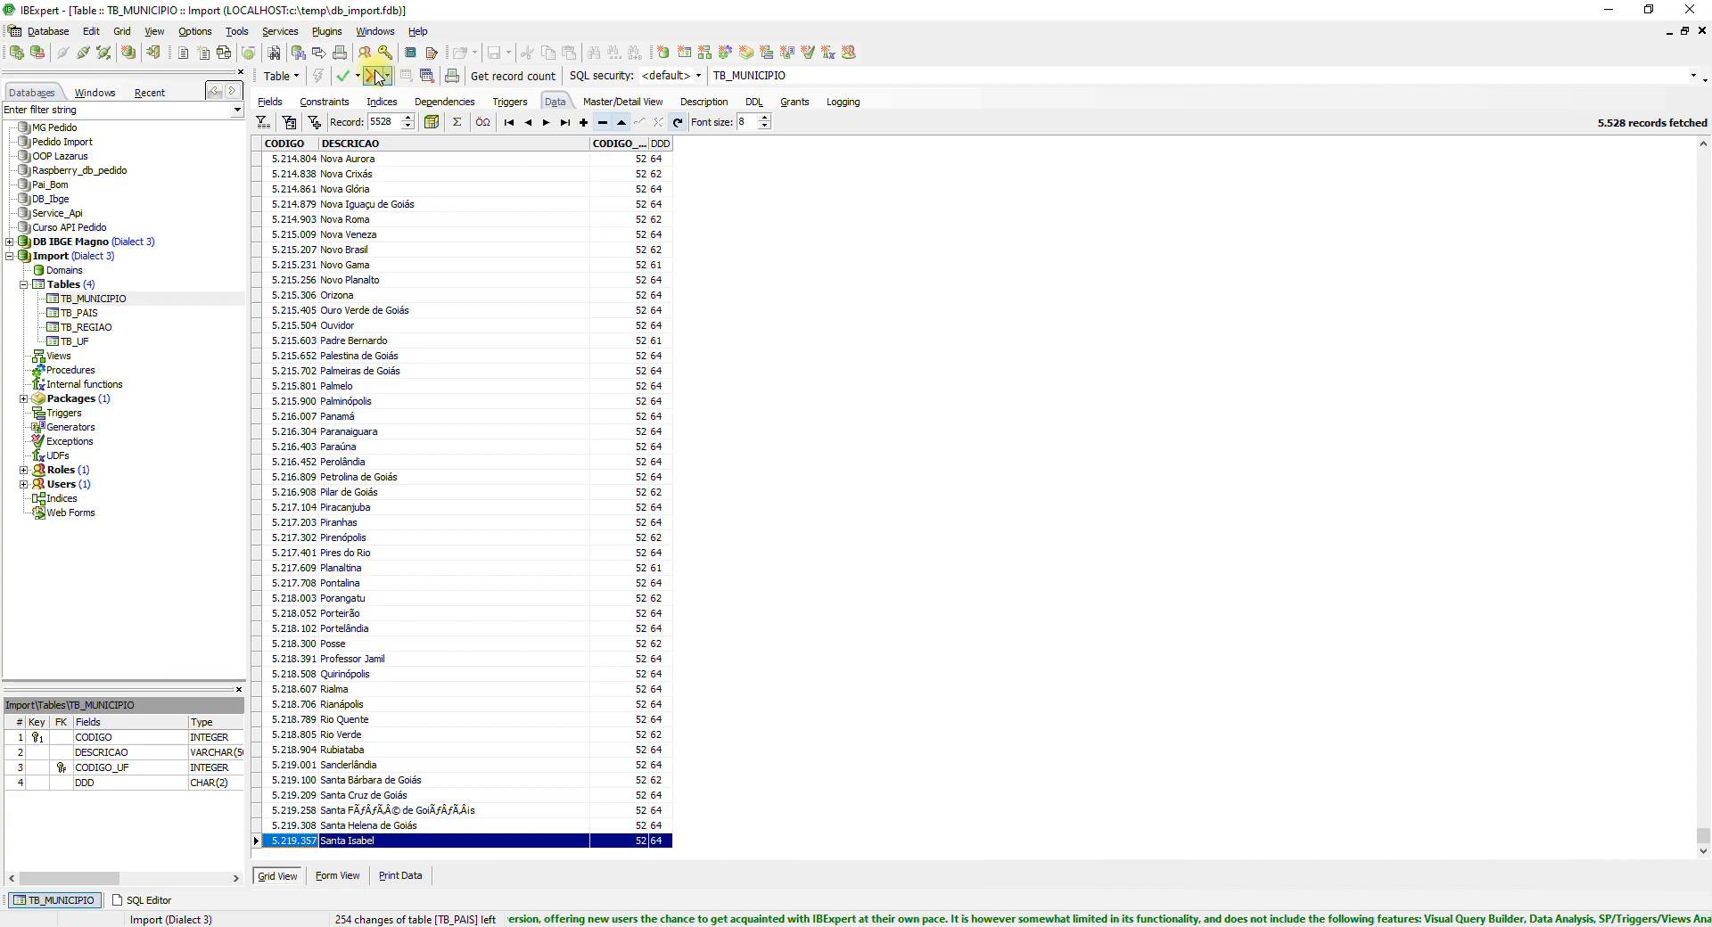
pyautogui.click(339, 77)
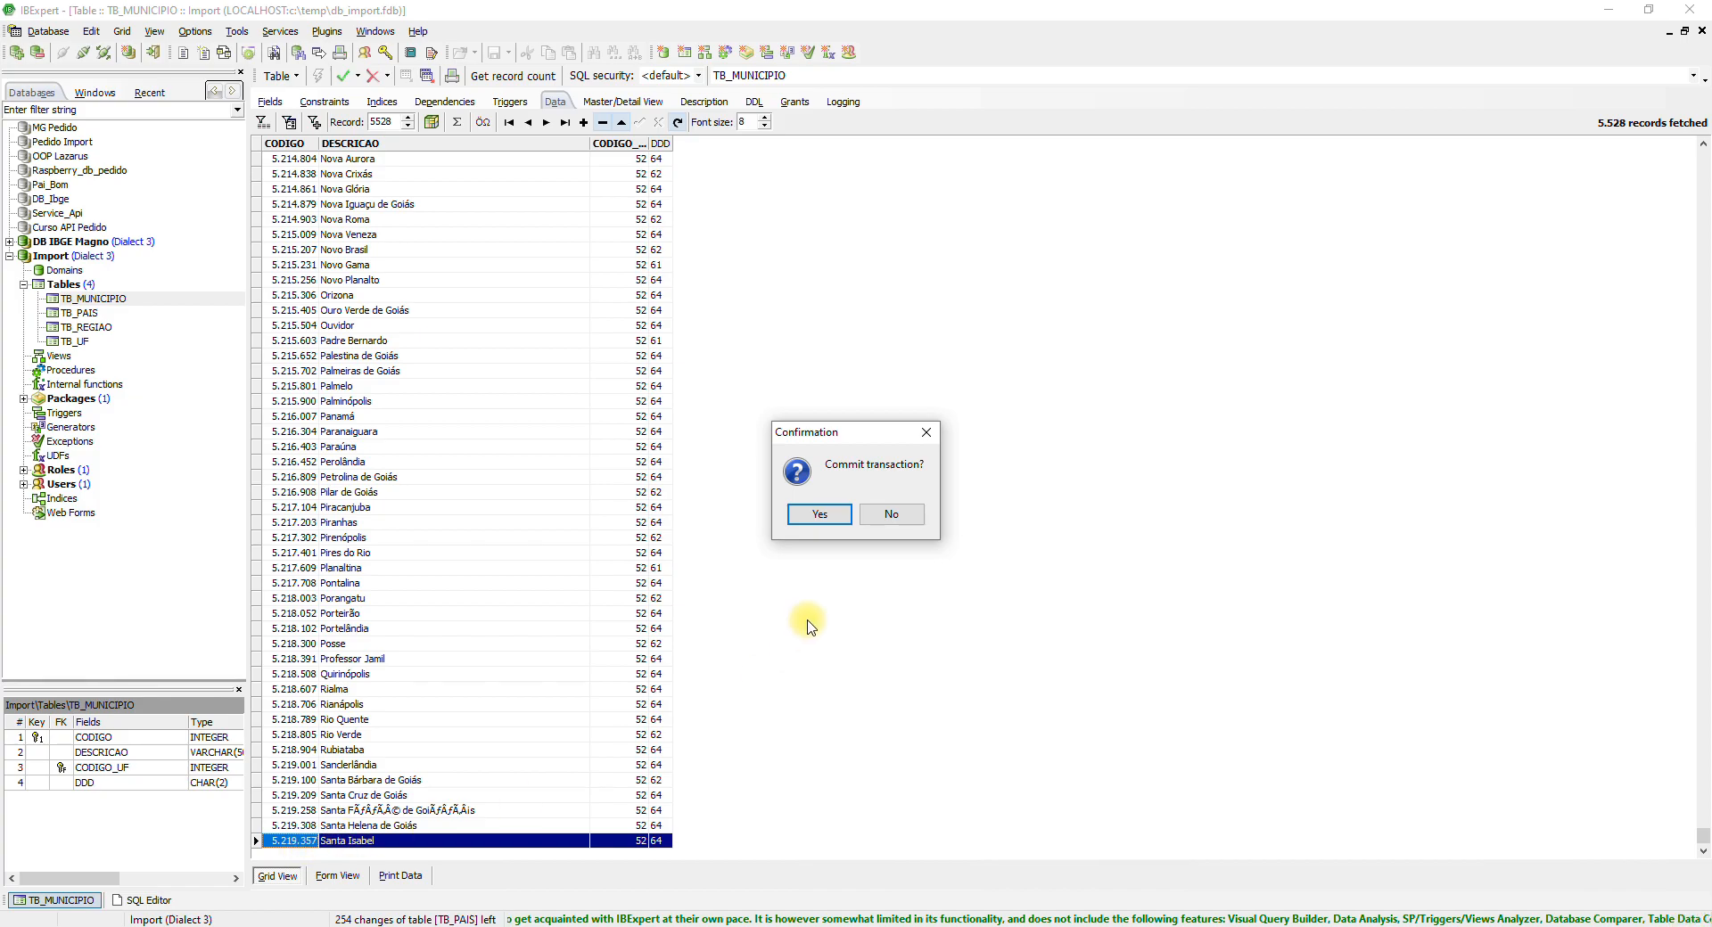
pyautogui.click(820, 516)
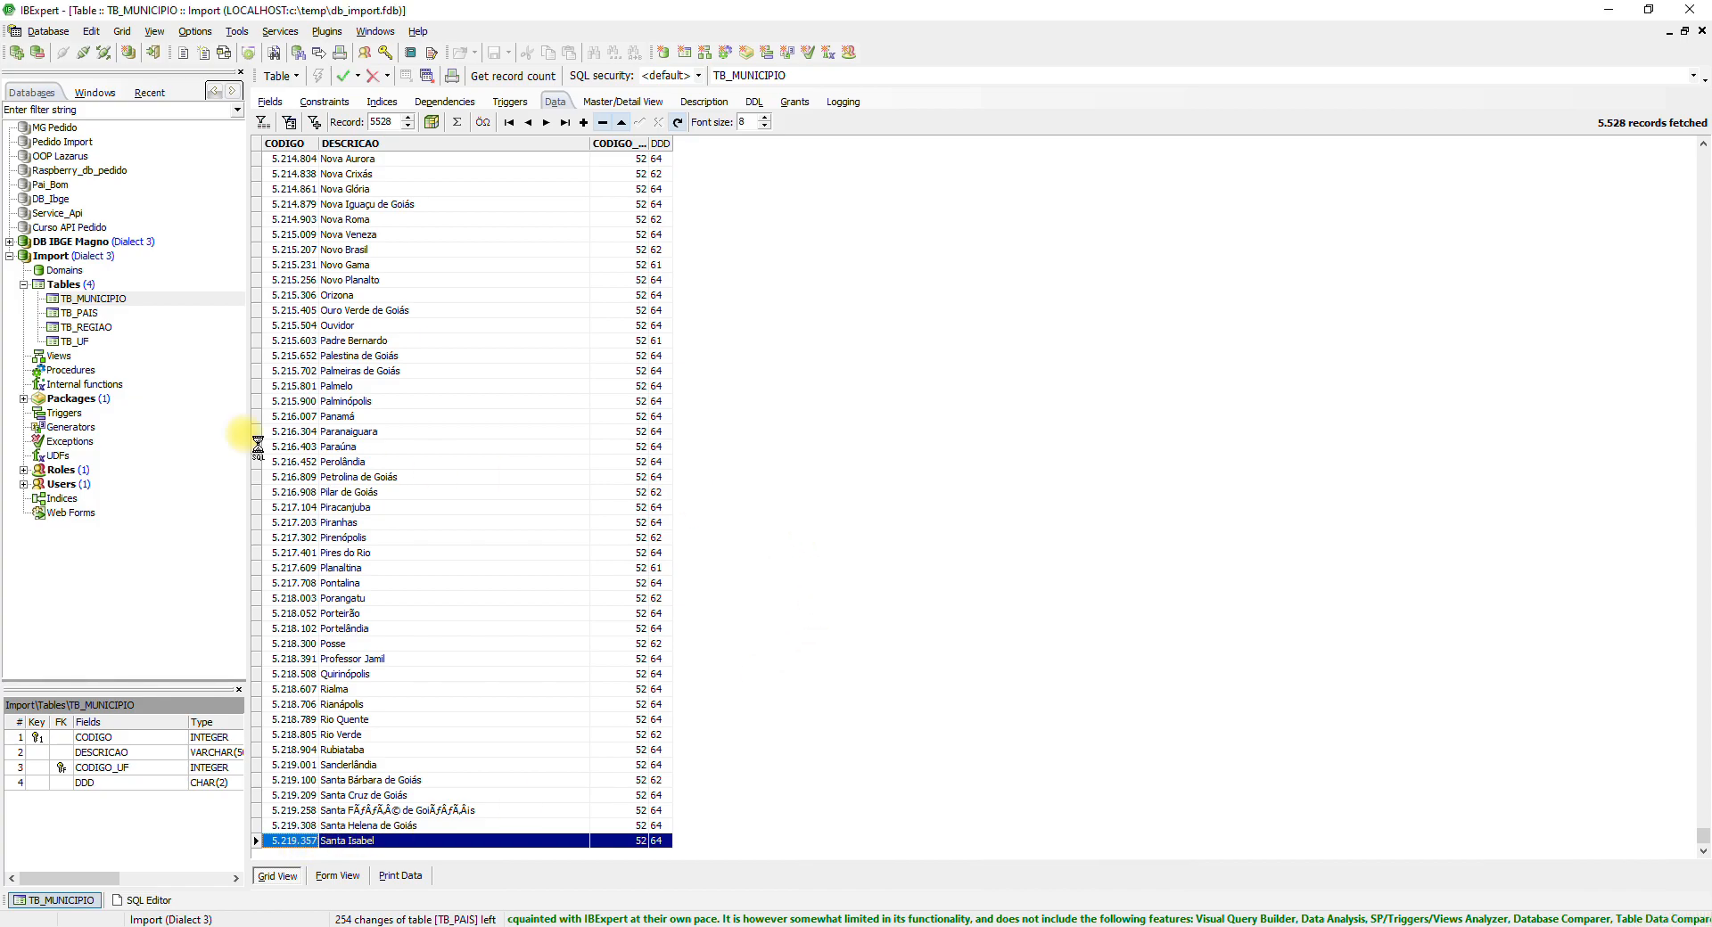
# Step: Open the data of TB_MUNICIPIO in the DB IBGE Magno database and go to its last record
pyautogui.click(10, 242)
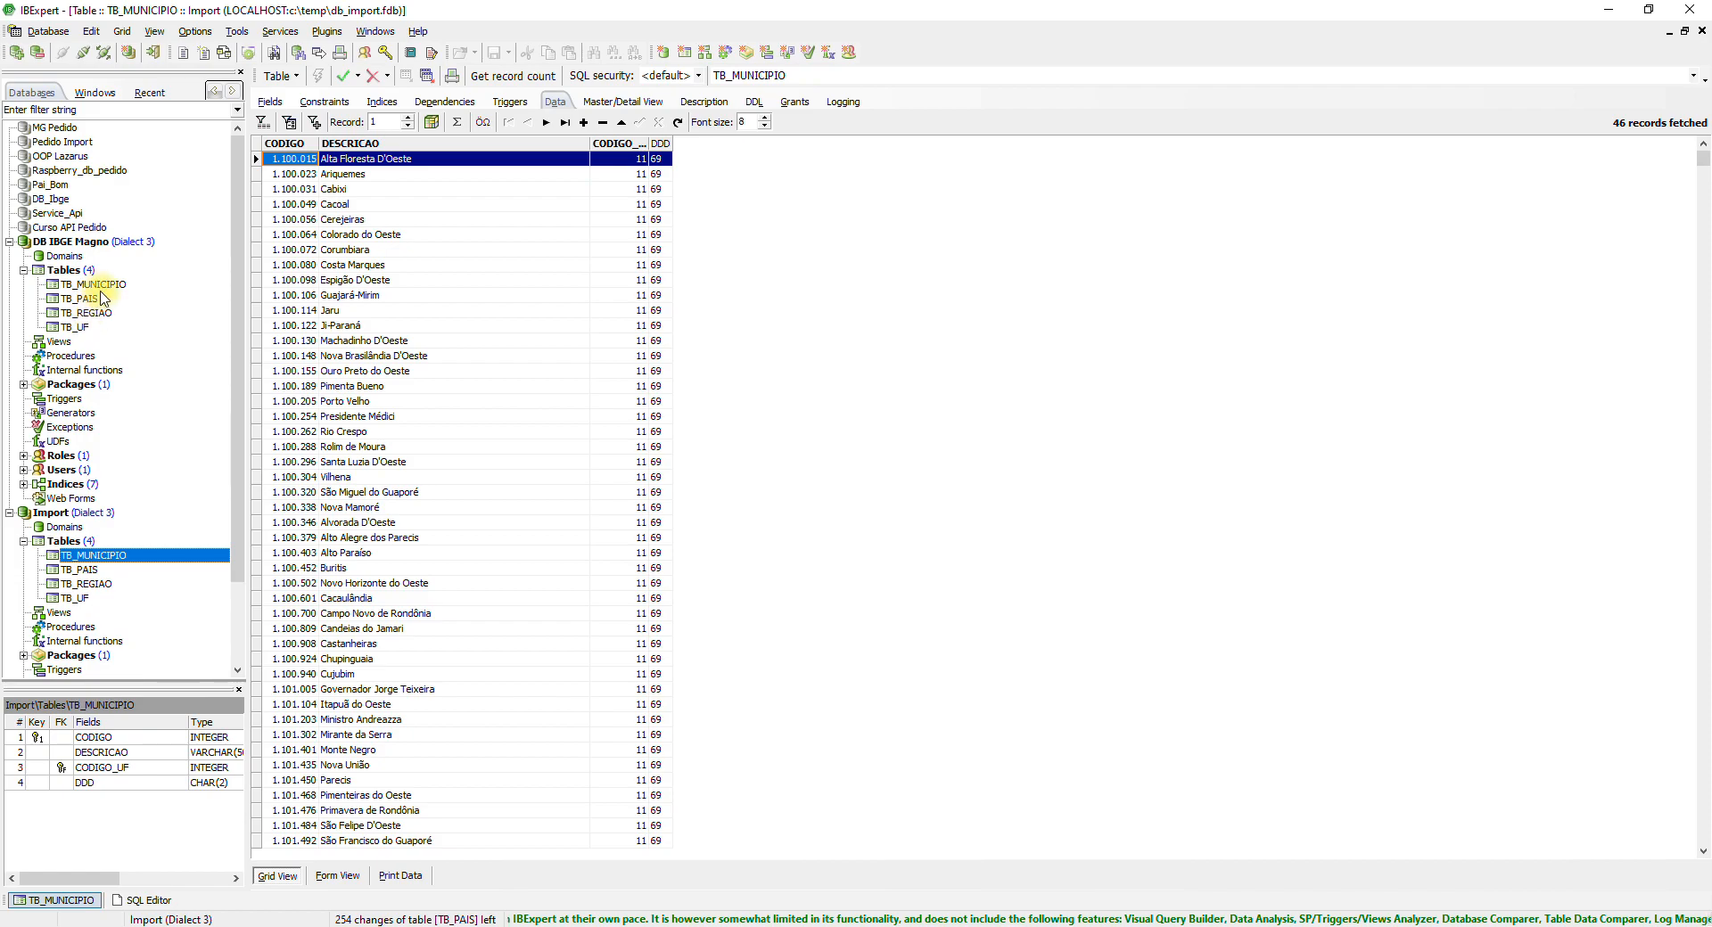
pyautogui.click(104, 285)
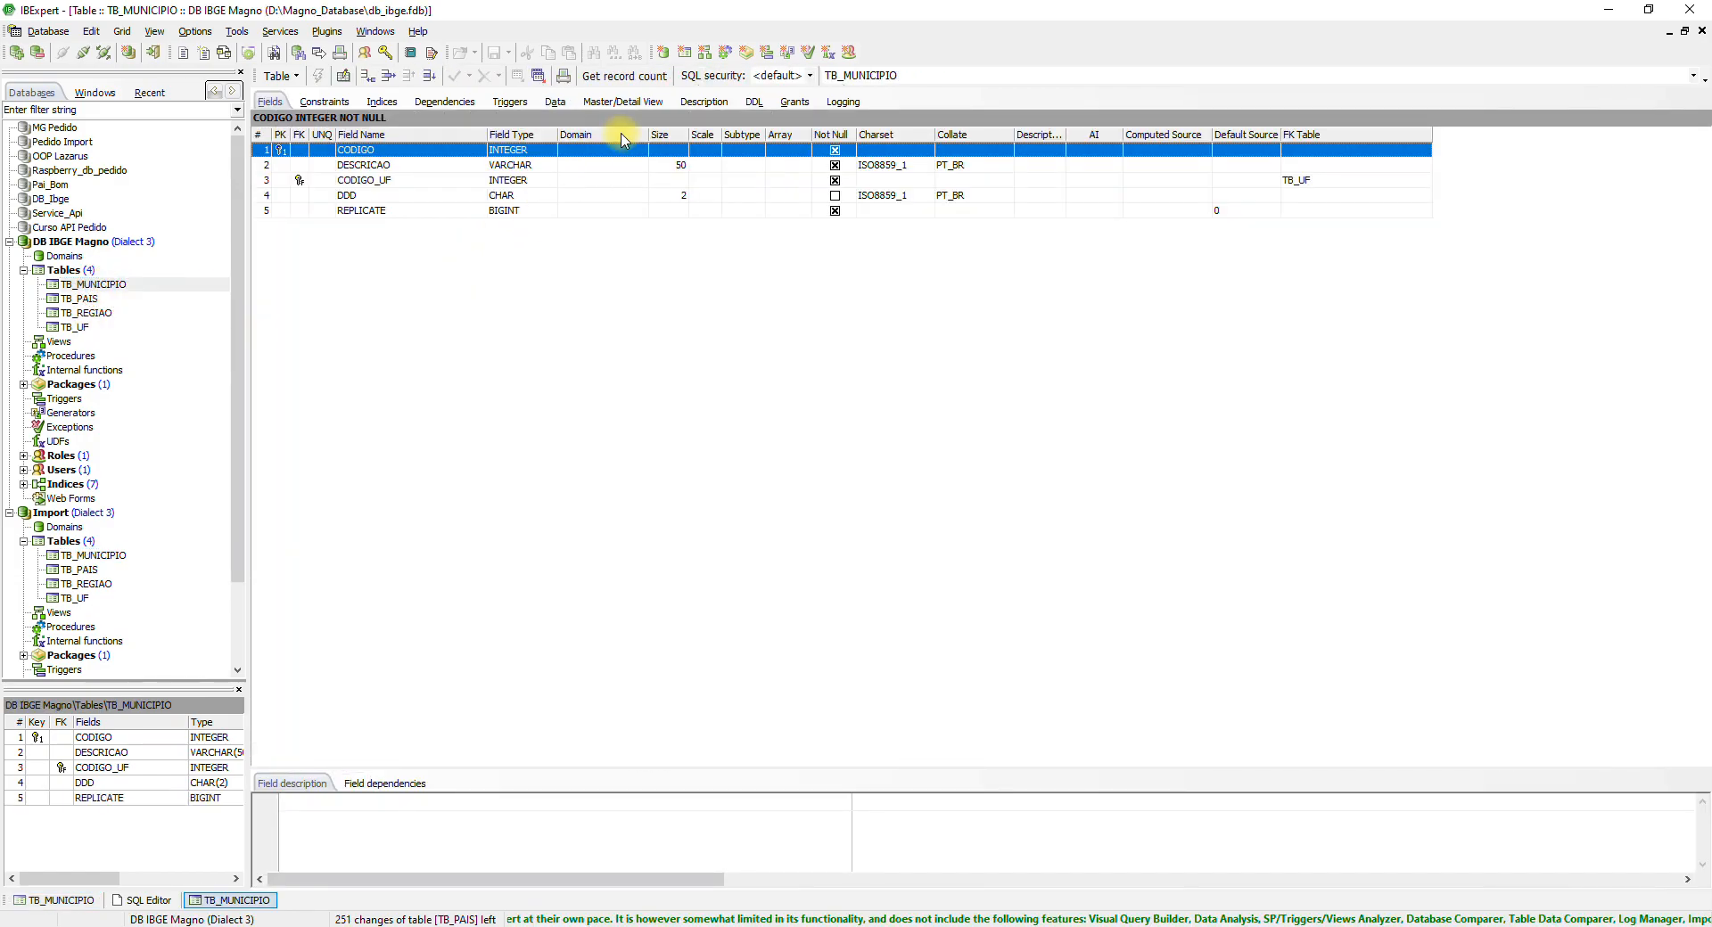
pyautogui.click(554, 101)
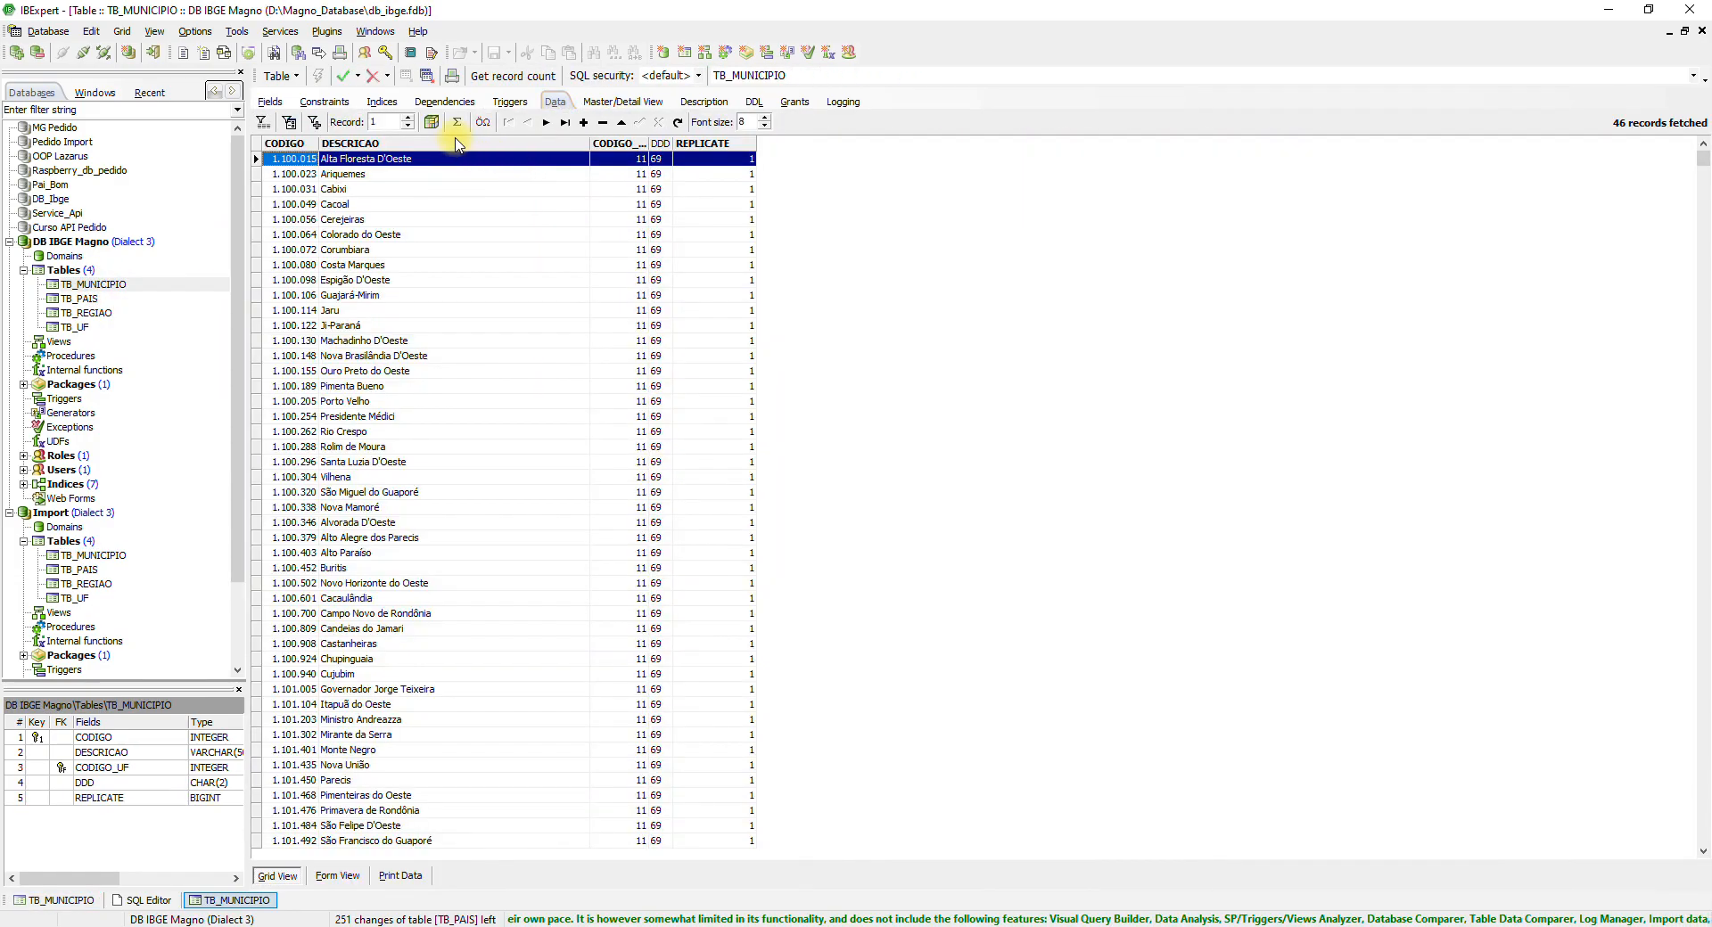
pyautogui.click(564, 123)
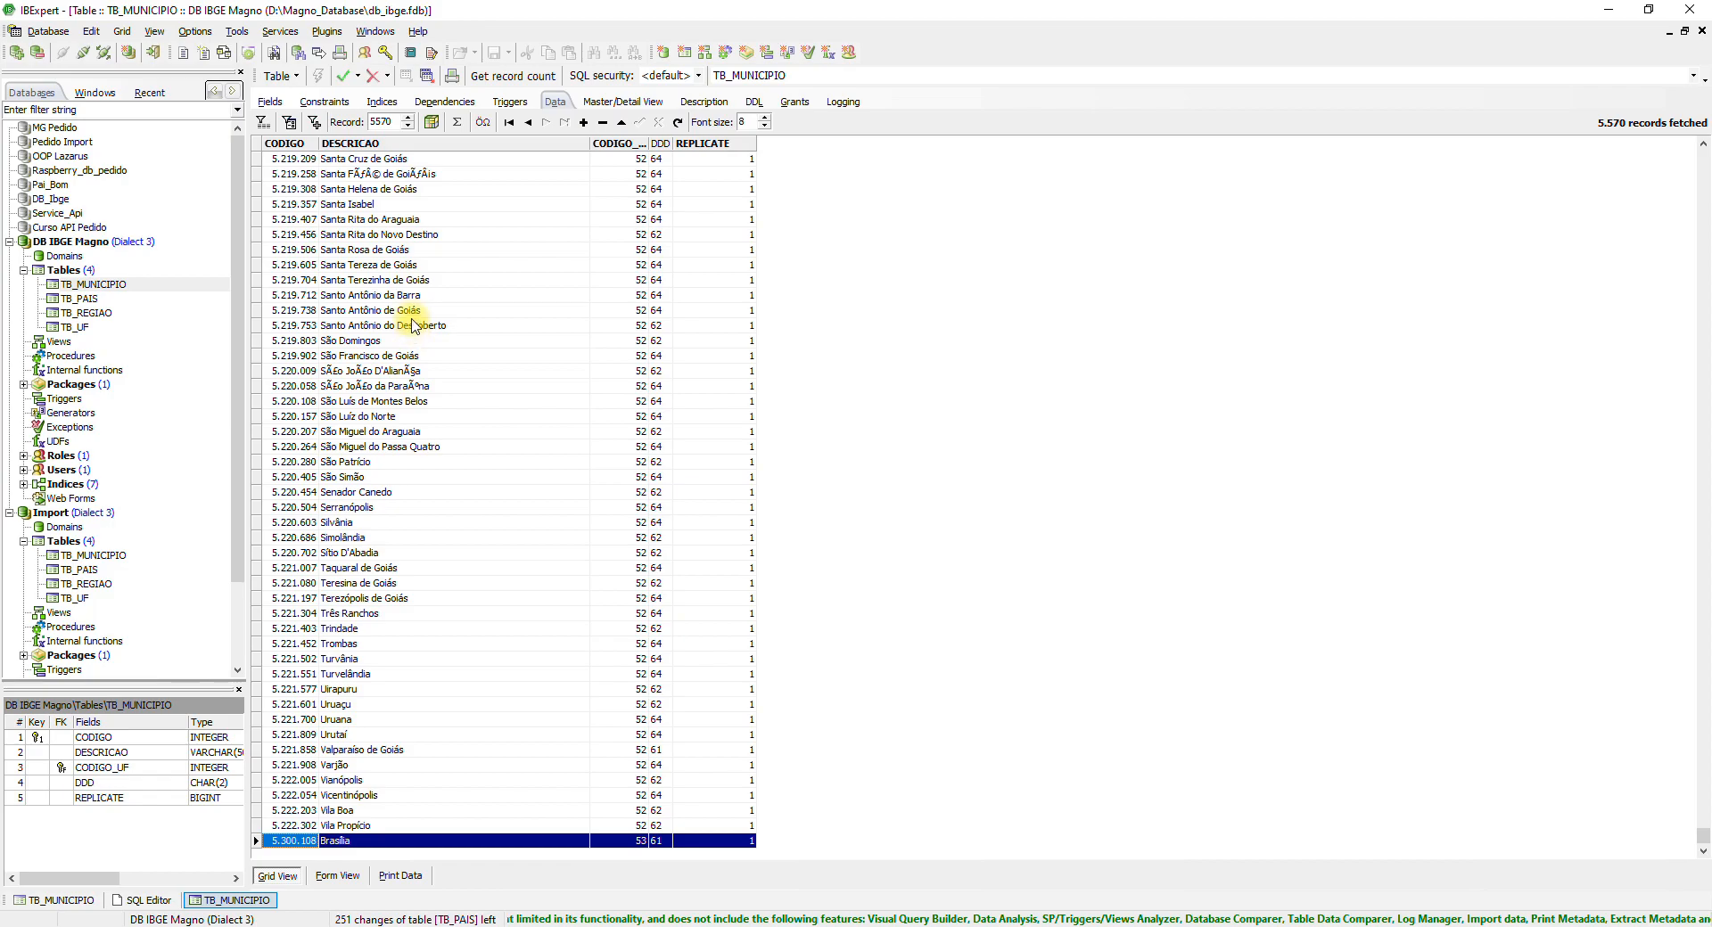
# Step: Set REPLICATE to 0 for every TB_MUNICIPIO record from Santa Cruz de Goiás through Brasília
pyautogui.click(746, 162)
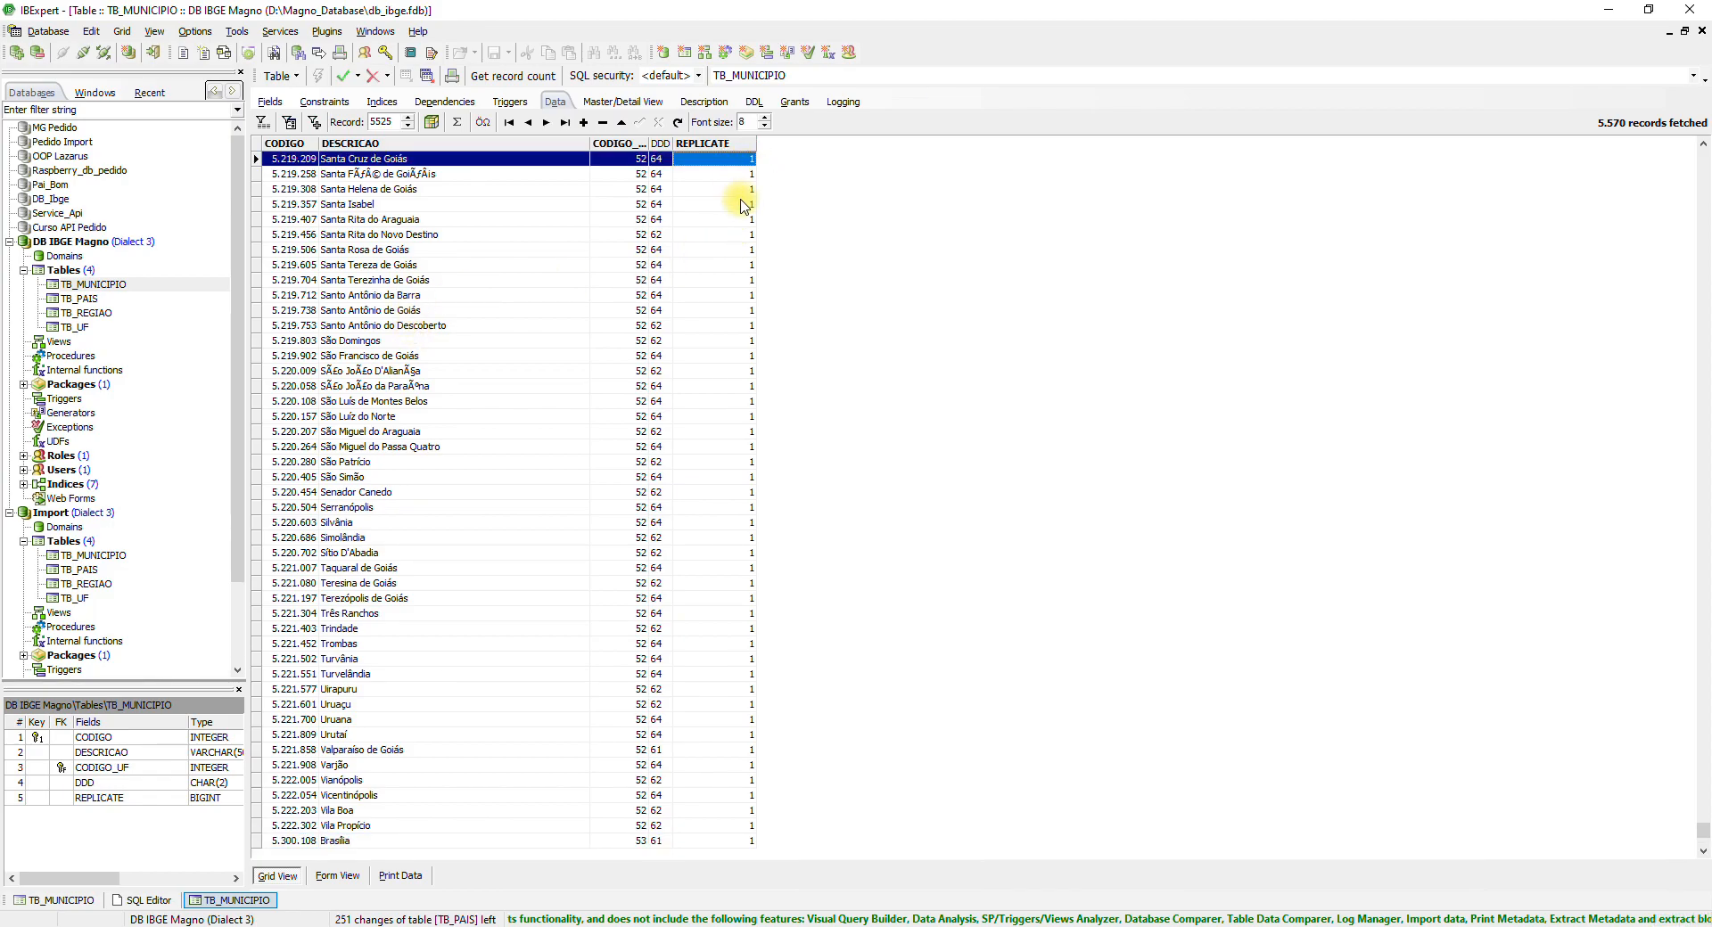
pyautogui.write('0')
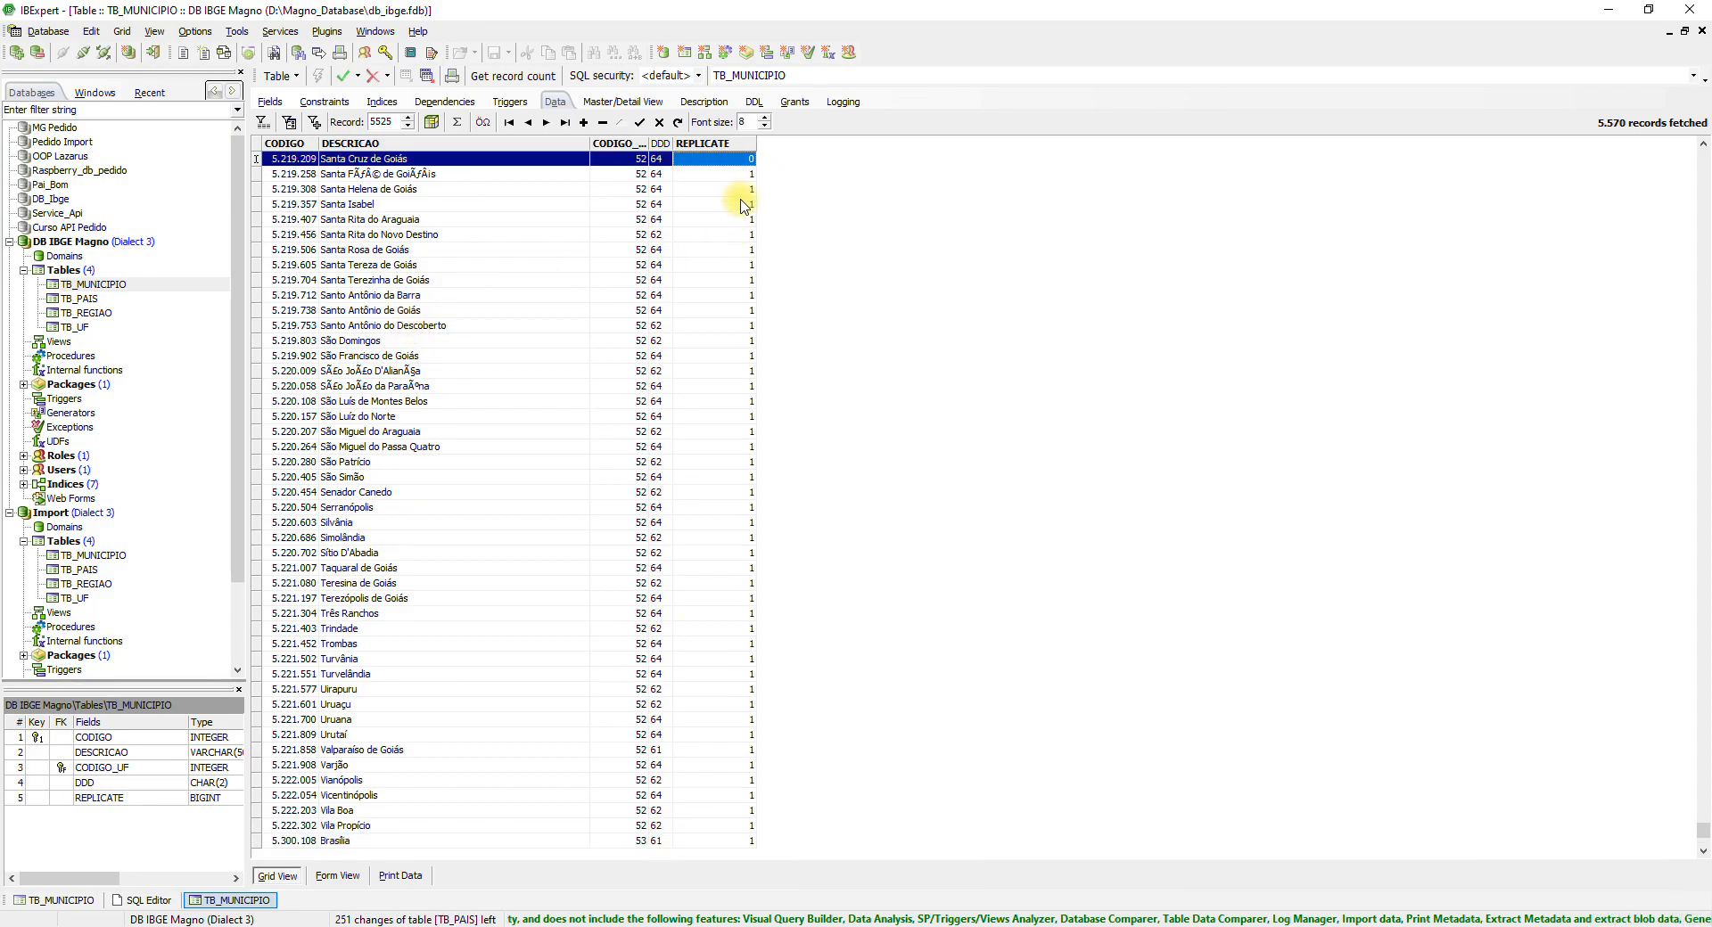
pyautogui.press('Down')
pyautogui.press('Down')
pyautogui.write('0')
pyautogui.press('Down')
pyautogui.write('0')
pyautogui.press('Down')
pyautogui.write('0')
pyautogui.press('Down')
pyautogui.write('0')
pyautogui.press('Down')
pyautogui.press('0')
pyautogui.press('Down')
pyautogui.press('0')
pyautogui.press('Down')
pyautogui.press('0')
pyautogui.press('Down')
pyautogui.press('0')
pyautogui.press('Down')
pyautogui.press('0')
pyautogui.press('Down')
pyautogui.press('0')
pyautogui.press('Down')
pyautogui.press('0')
pyautogui.press('Down')
pyautogui.press('0')
pyautogui.press('Down')
pyautogui.press('0')
pyautogui.press('Down')
pyautogui.press('0')
pyautogui.press('Down')
pyautogui.press('0')
pyautogui.press('Down')
pyautogui.press('0')
pyautogui.press('Down')
pyautogui.press('0')
pyautogui.press('Down')
pyautogui.press('0')
pyautogui.press('Down')
pyautogui.press('0')
pyautogui.press('Down')
pyautogui.press('0')
pyautogui.press('Down')
pyautogui.press('0')
pyautogui.press('Down')
pyautogui.press('0')
pyautogui.press('Down')
pyautogui.press('0')
pyautogui.press('Down')
pyautogui.press('0')
pyautogui.press('Down')
pyautogui.press('0')
pyautogui.press('Down')
pyautogui.press('0')
pyautogui.press('Down')
pyautogui.press('0')
pyautogui.press('Down')
pyautogui.press('0')
pyautogui.press('Down')
pyautogui.press('0')
pyautogui.press('Down')
pyautogui.press('0')
pyautogui.press('Down')
pyautogui.press('0')
pyautogui.press('Down')
pyautogui.press('0')
pyautogui.press('Down')
pyautogui.press('0')
pyautogui.press('Down')
pyautogui.press('0')
pyautogui.press('Down')
pyautogui.press('0')
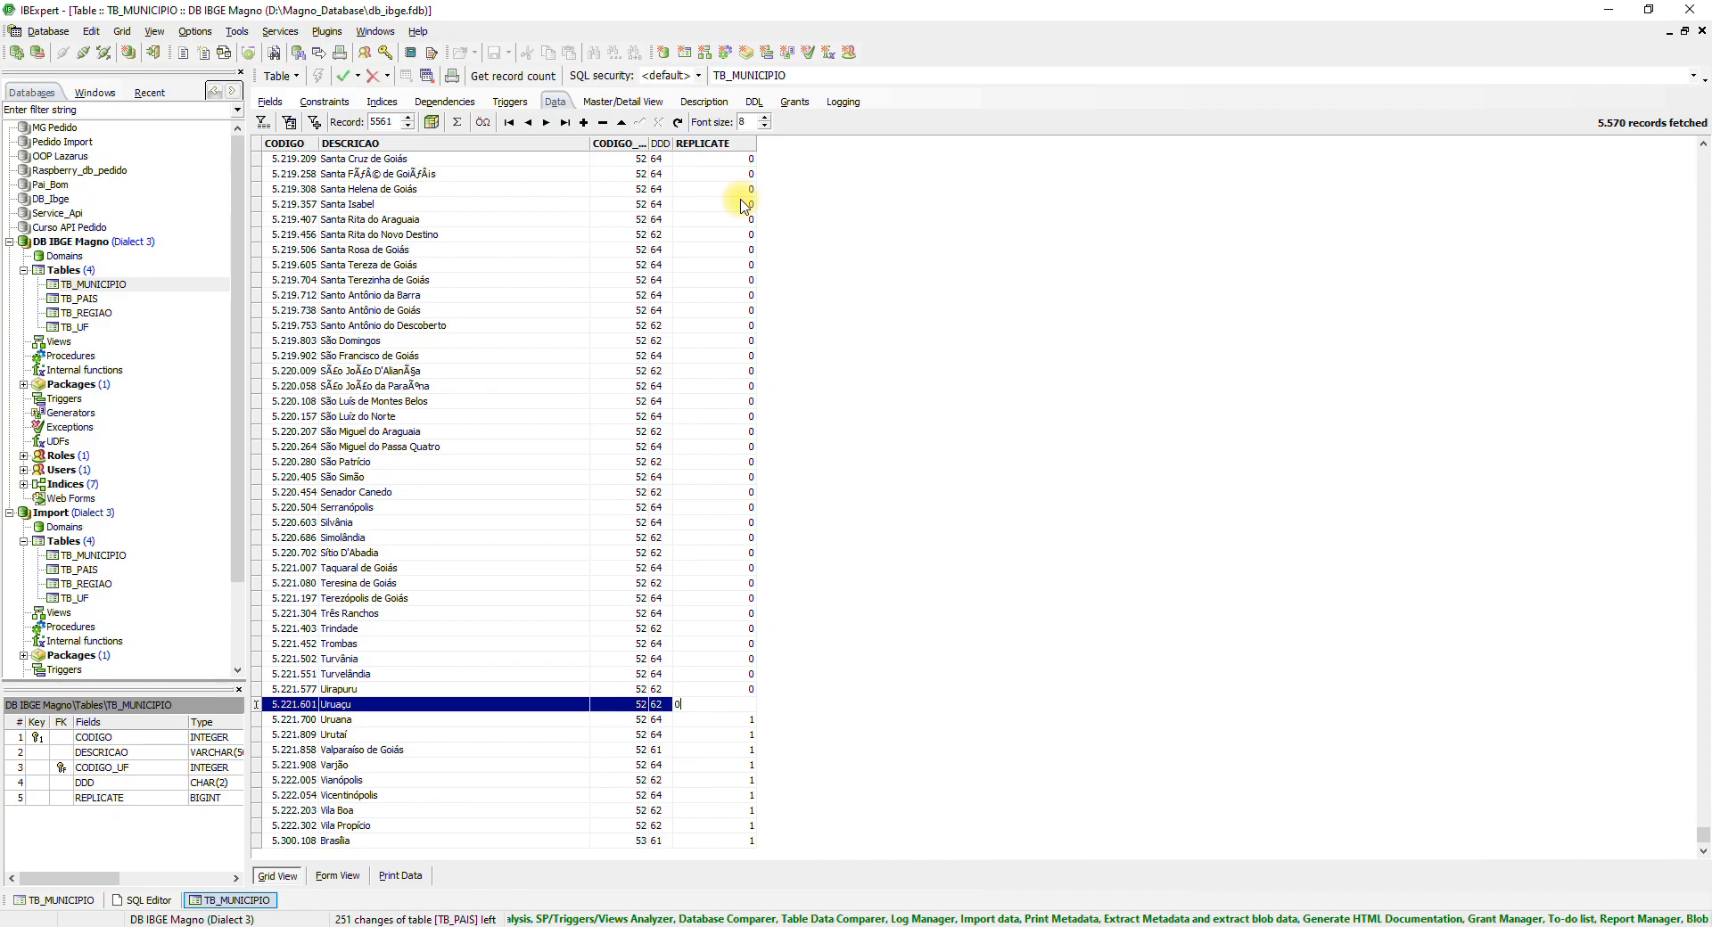
pyautogui.press('Down')
pyautogui.press('0')
pyautogui.press('Down')
pyautogui.press('0')
pyautogui.press('Down')
pyautogui.press('0')
pyautogui.press('Down')
pyautogui.press('0')
pyautogui.press('Down')
pyautogui.press('0')
pyautogui.press('Down')
pyautogui.press('0')
pyautogui.press('Down')
pyautogui.press('0')
pyautogui.press('Down')
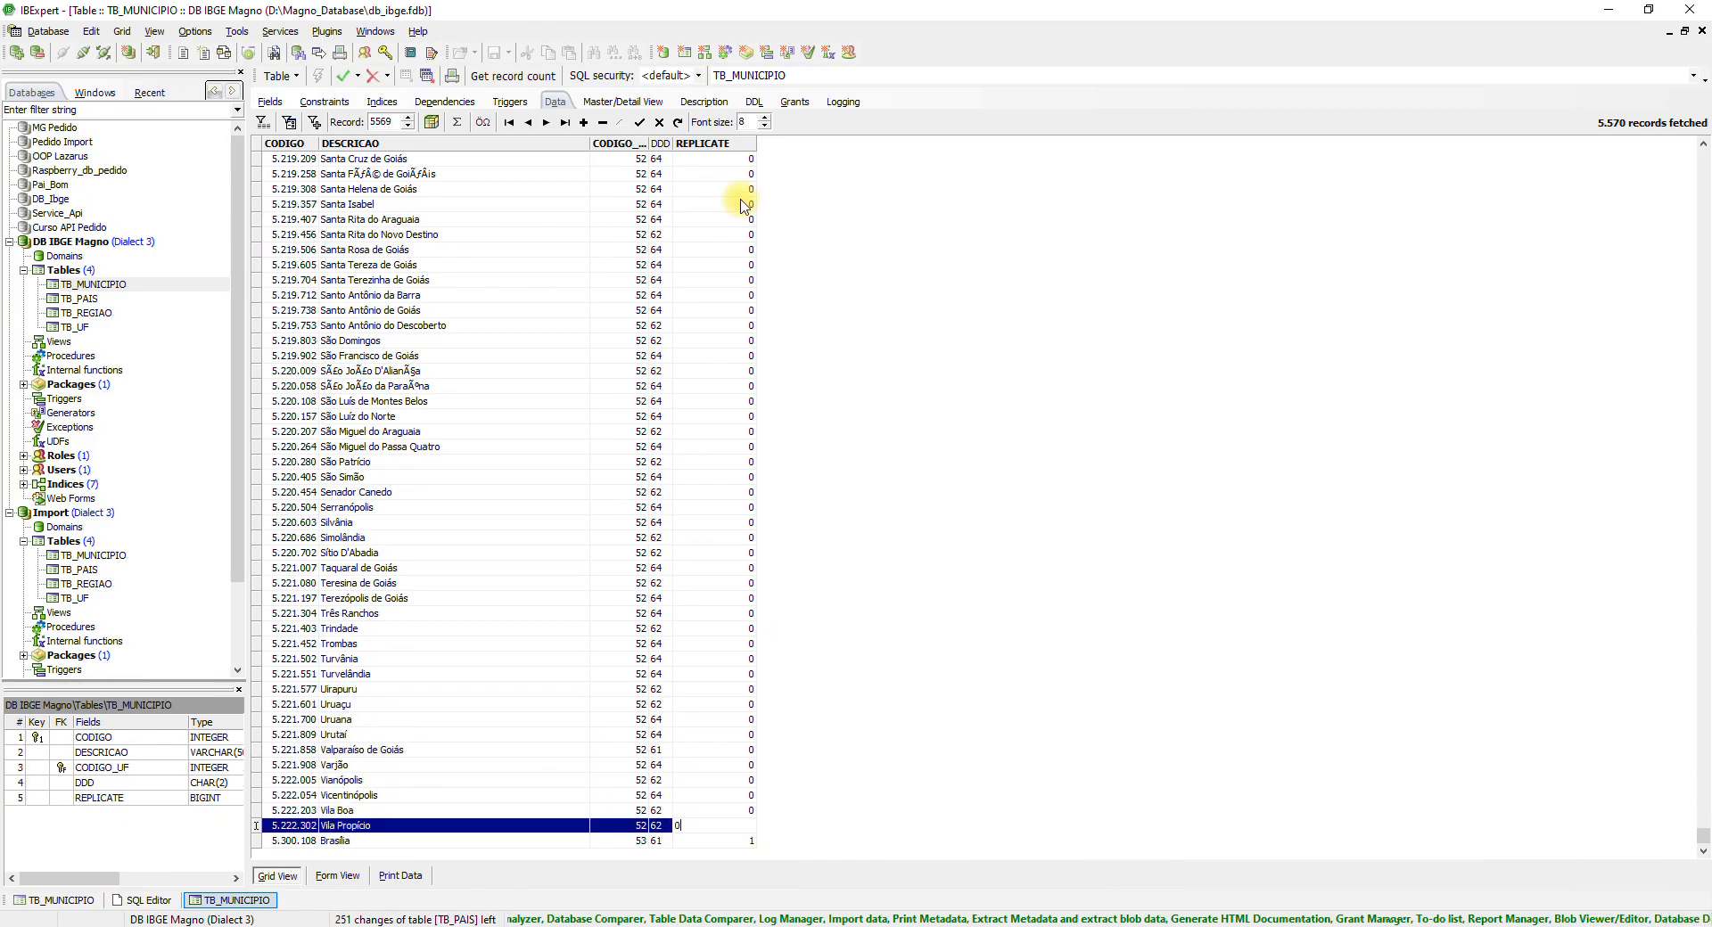
pyautogui.press('0')
pyautogui.press('Down')
pyautogui.press('0')
# Step: Review the edited REPLICATE values in DB IBGE Magno's TB_MUNICIPIO and commit the transaction
pyautogui.press('Up')
pyautogui.press('Up')
pyautogui.press('Up')
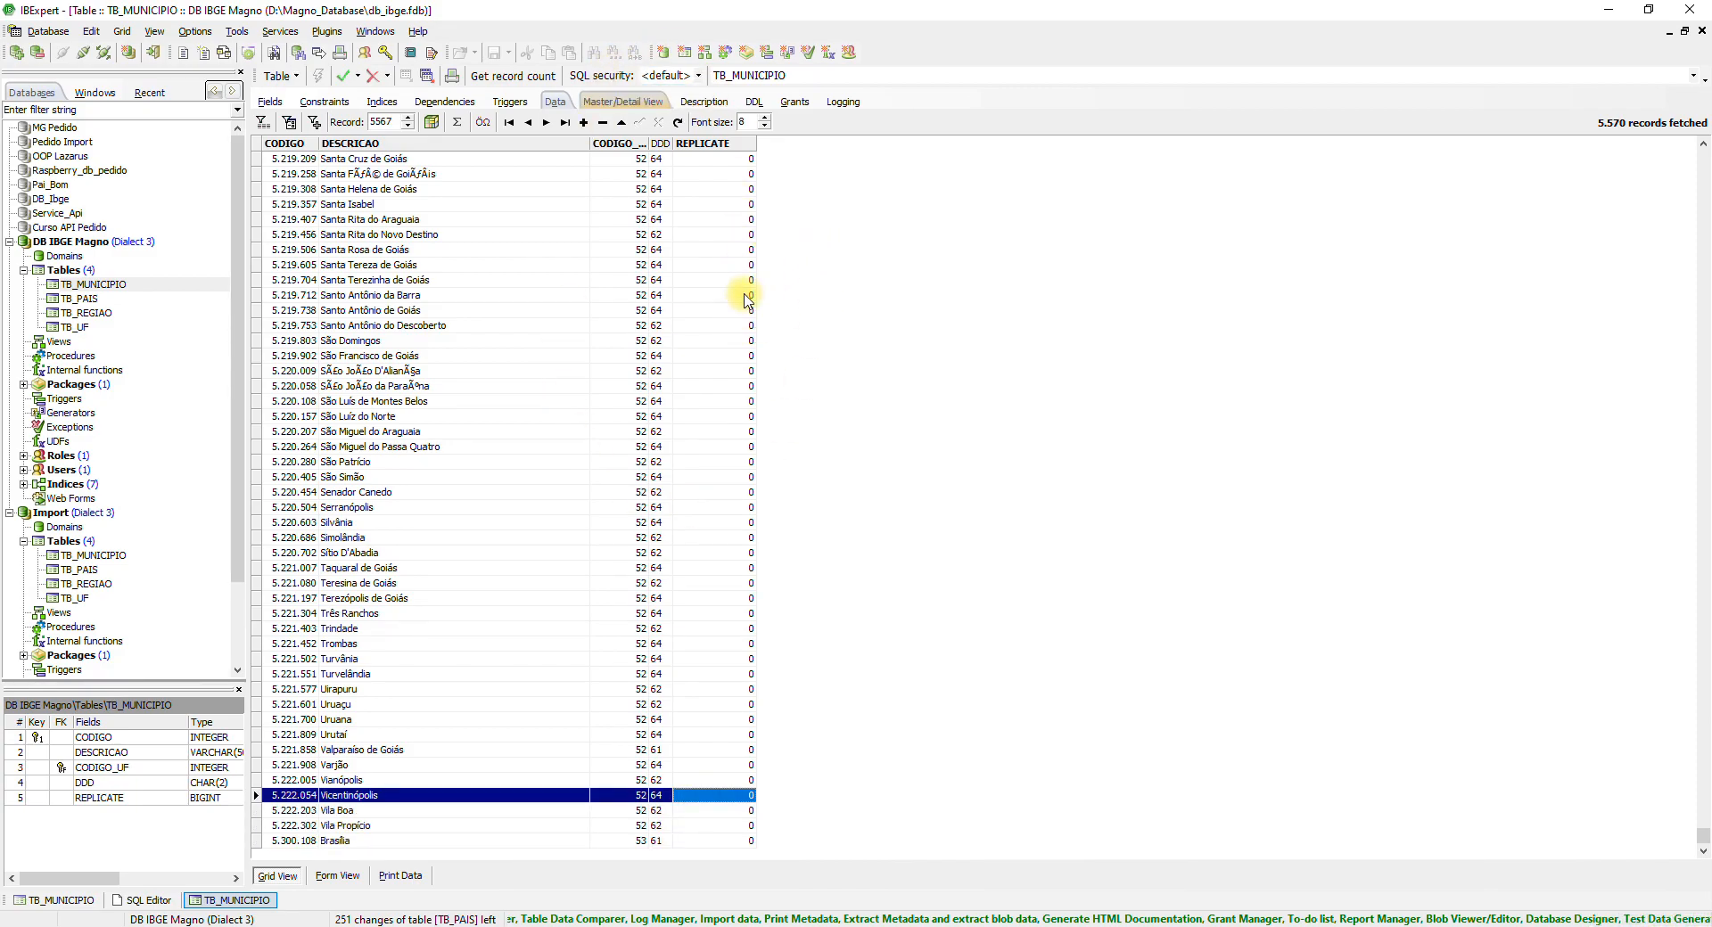
pyautogui.scroll(20, 727, 359)
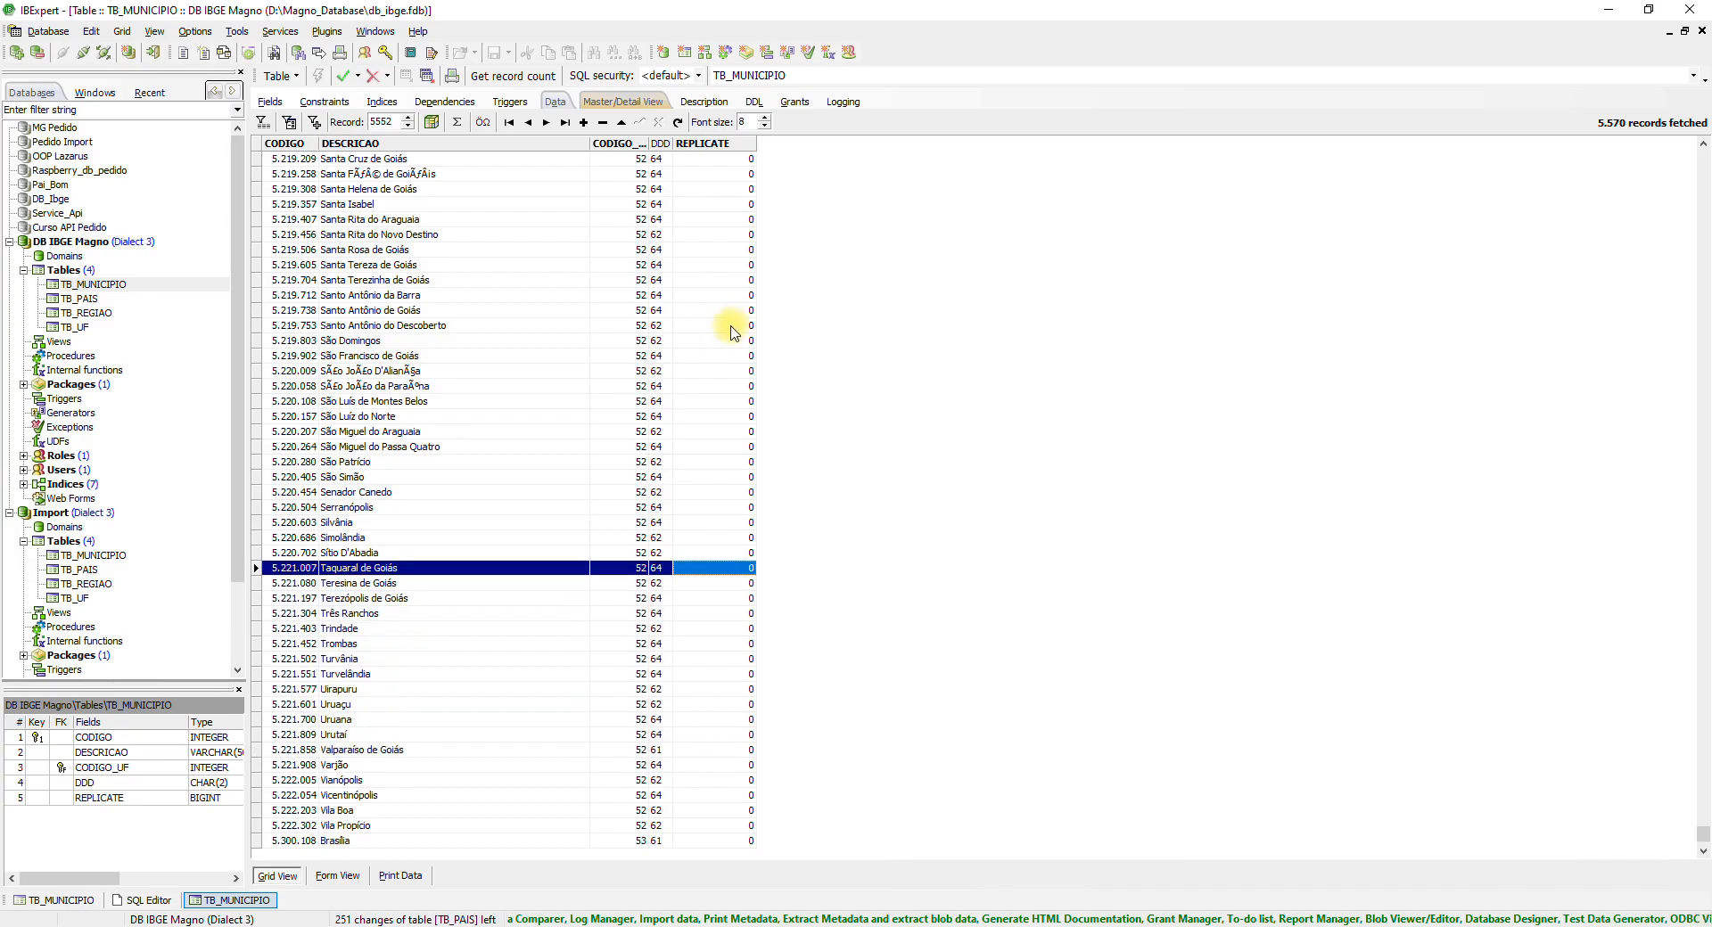
pyautogui.scroll(20, 722, 302)
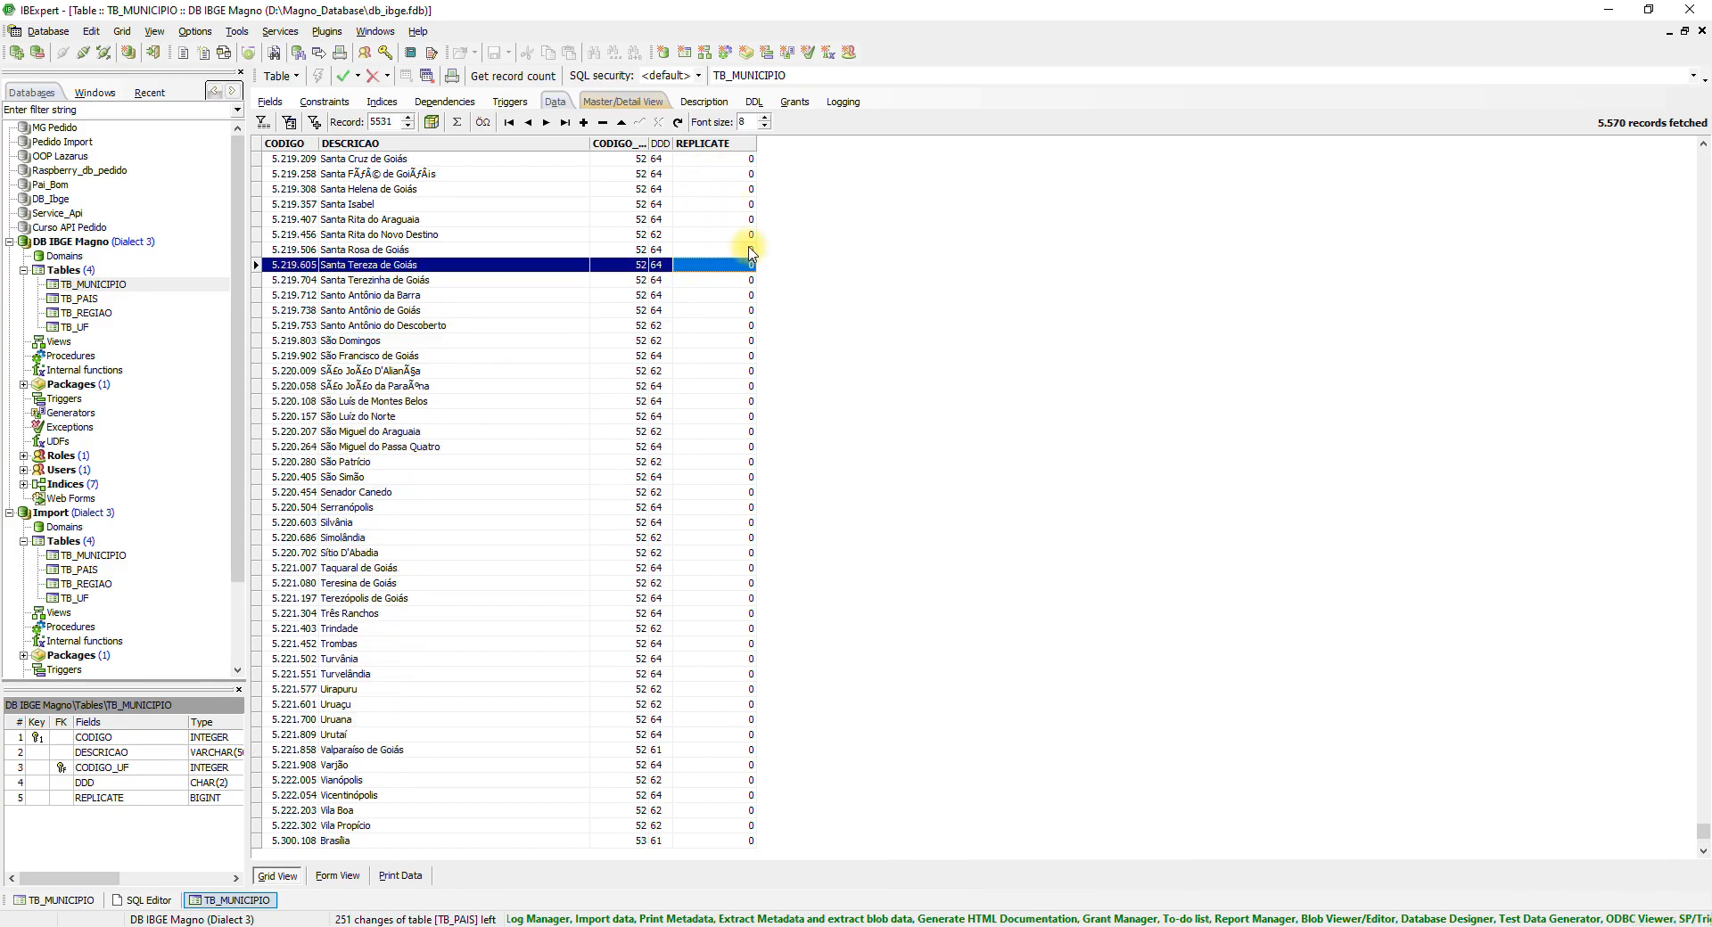
pyautogui.scroll(5, 765, 269)
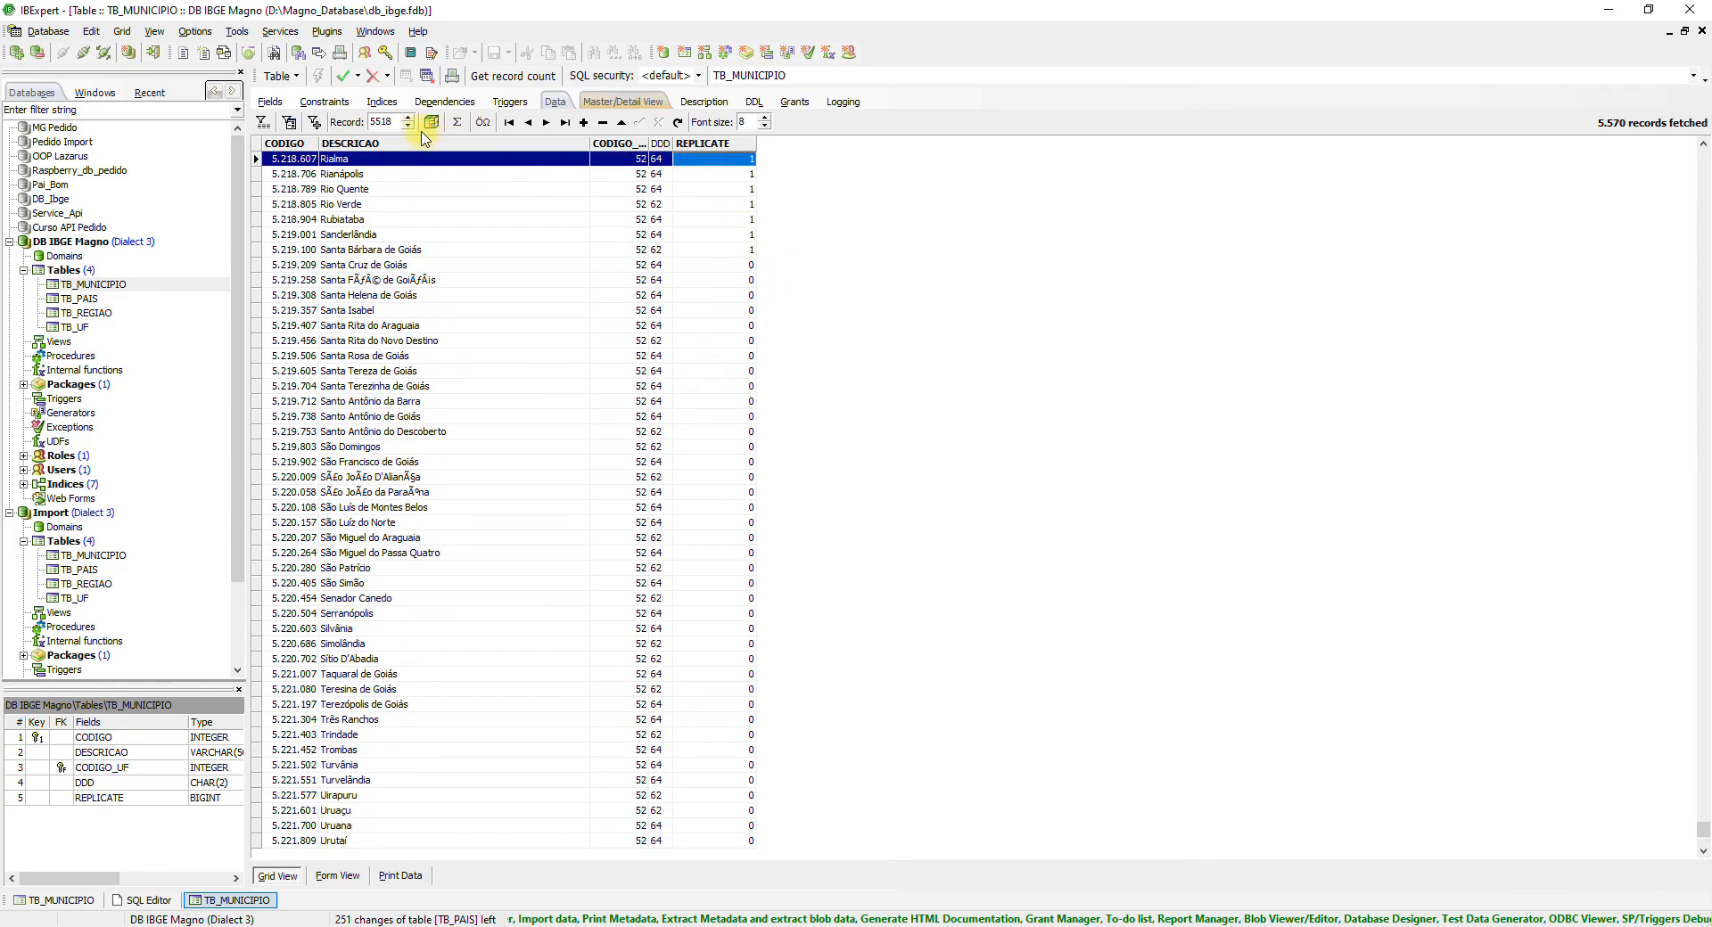
pyautogui.click(347, 80)
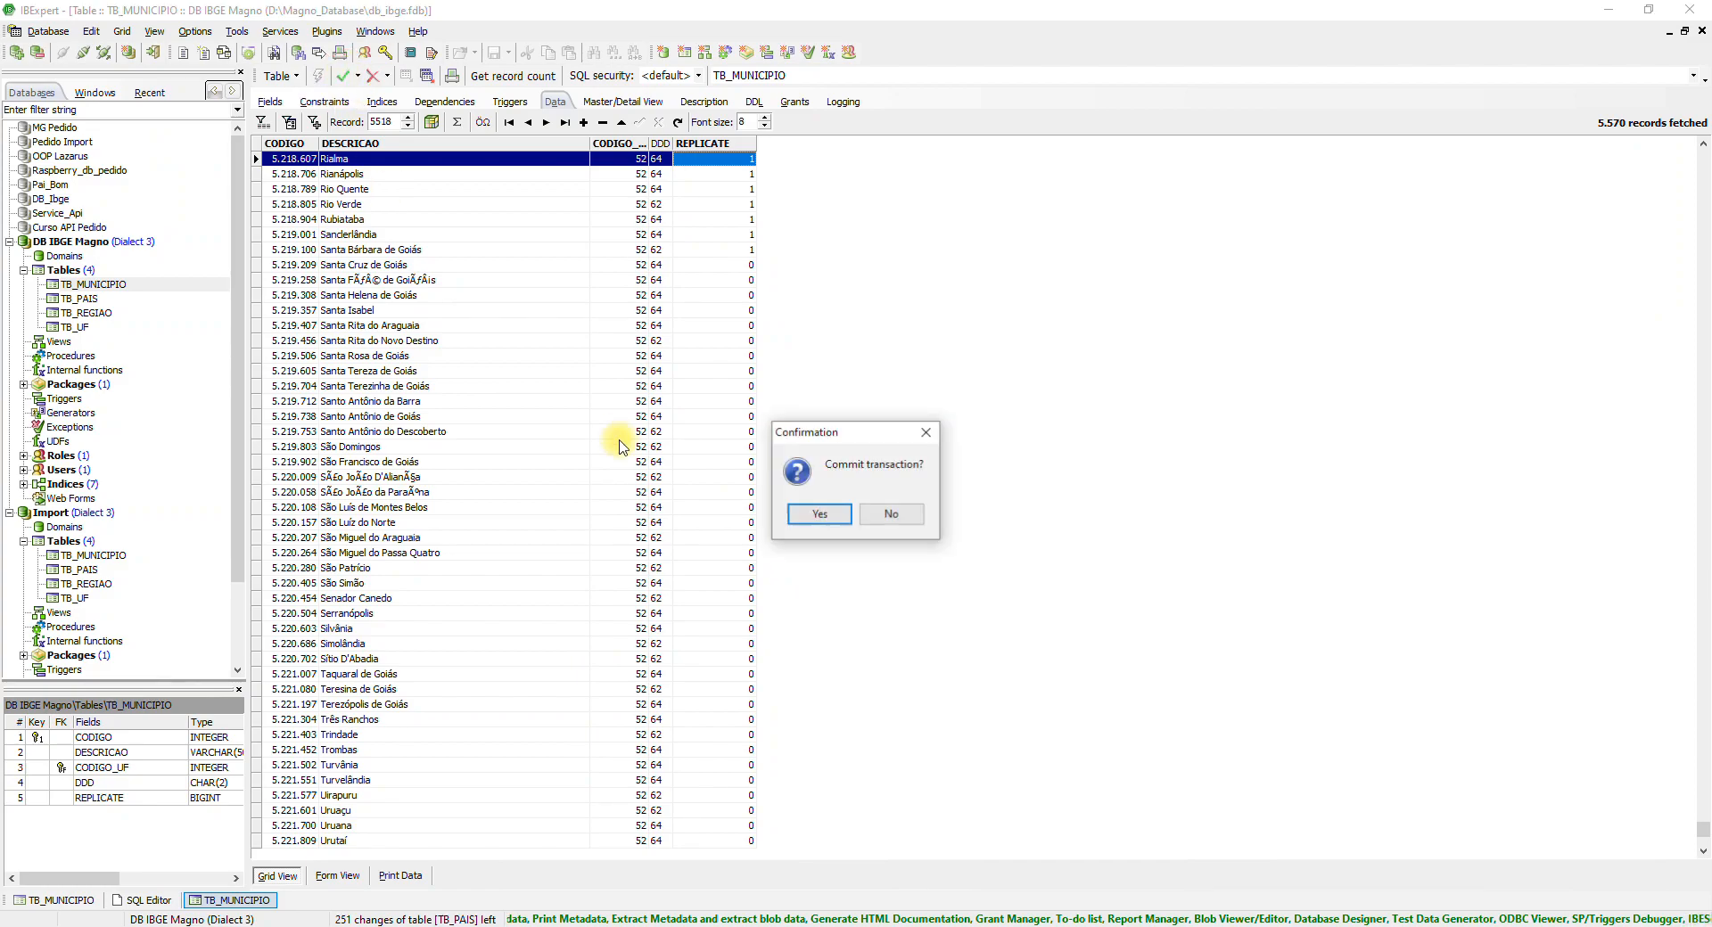
pyautogui.click(814, 511)
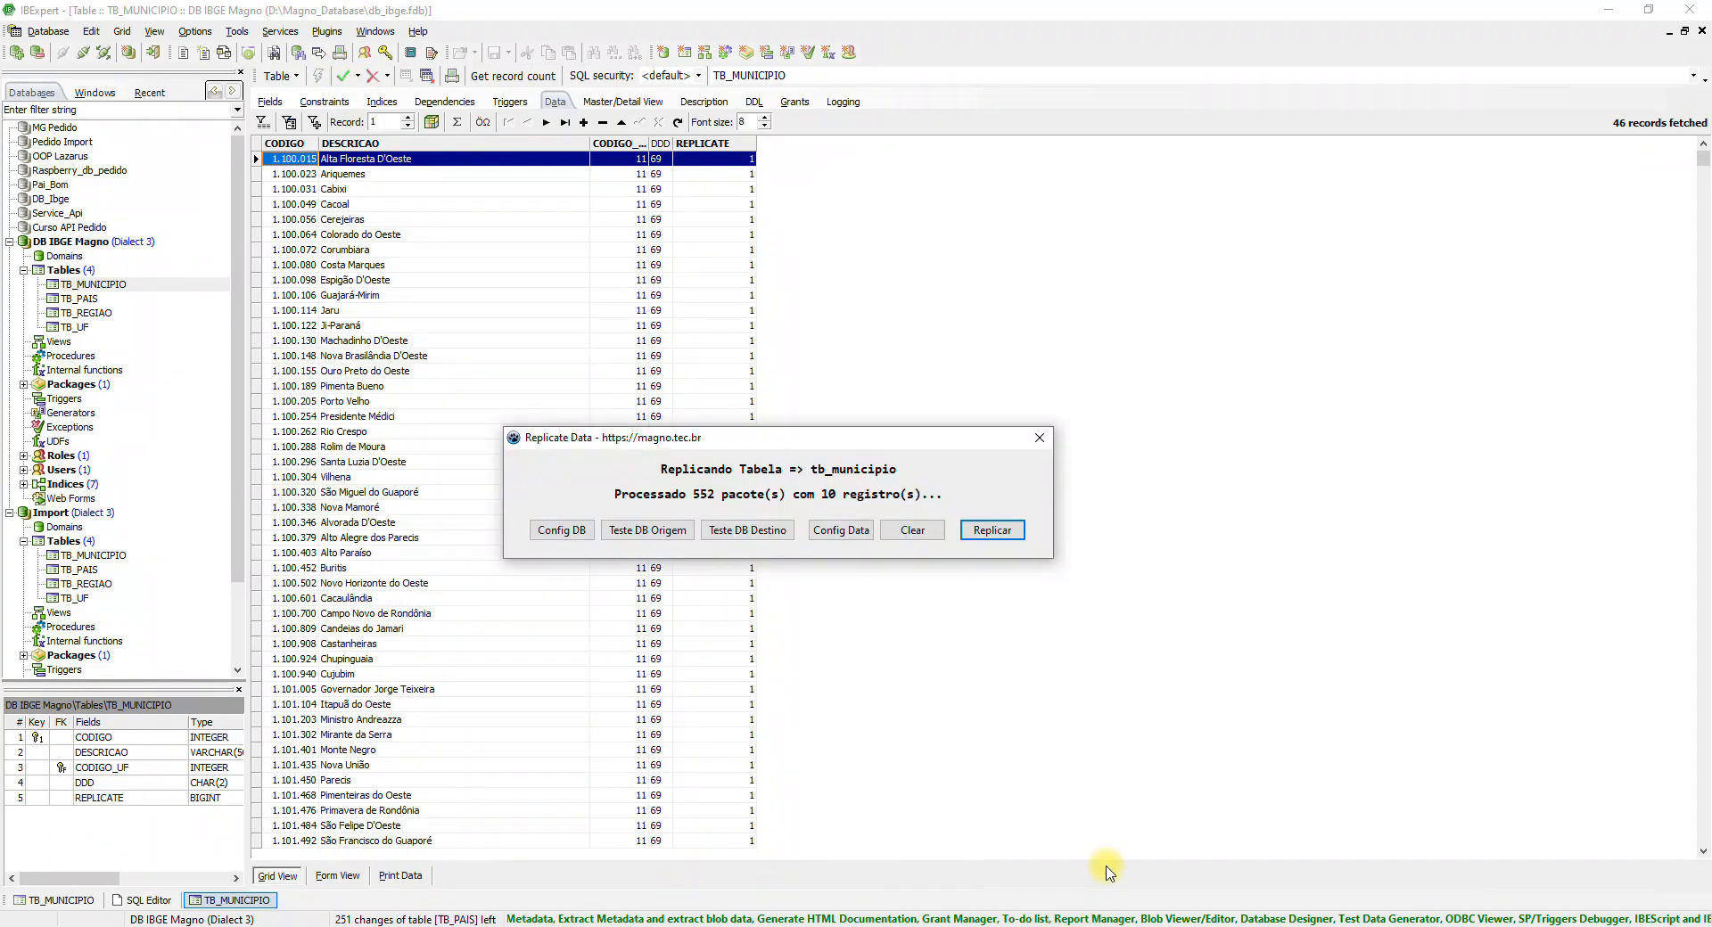
# Step: Run the replication in the Replicate client once more and acknowledge its completion
pyautogui.click(1001, 531)
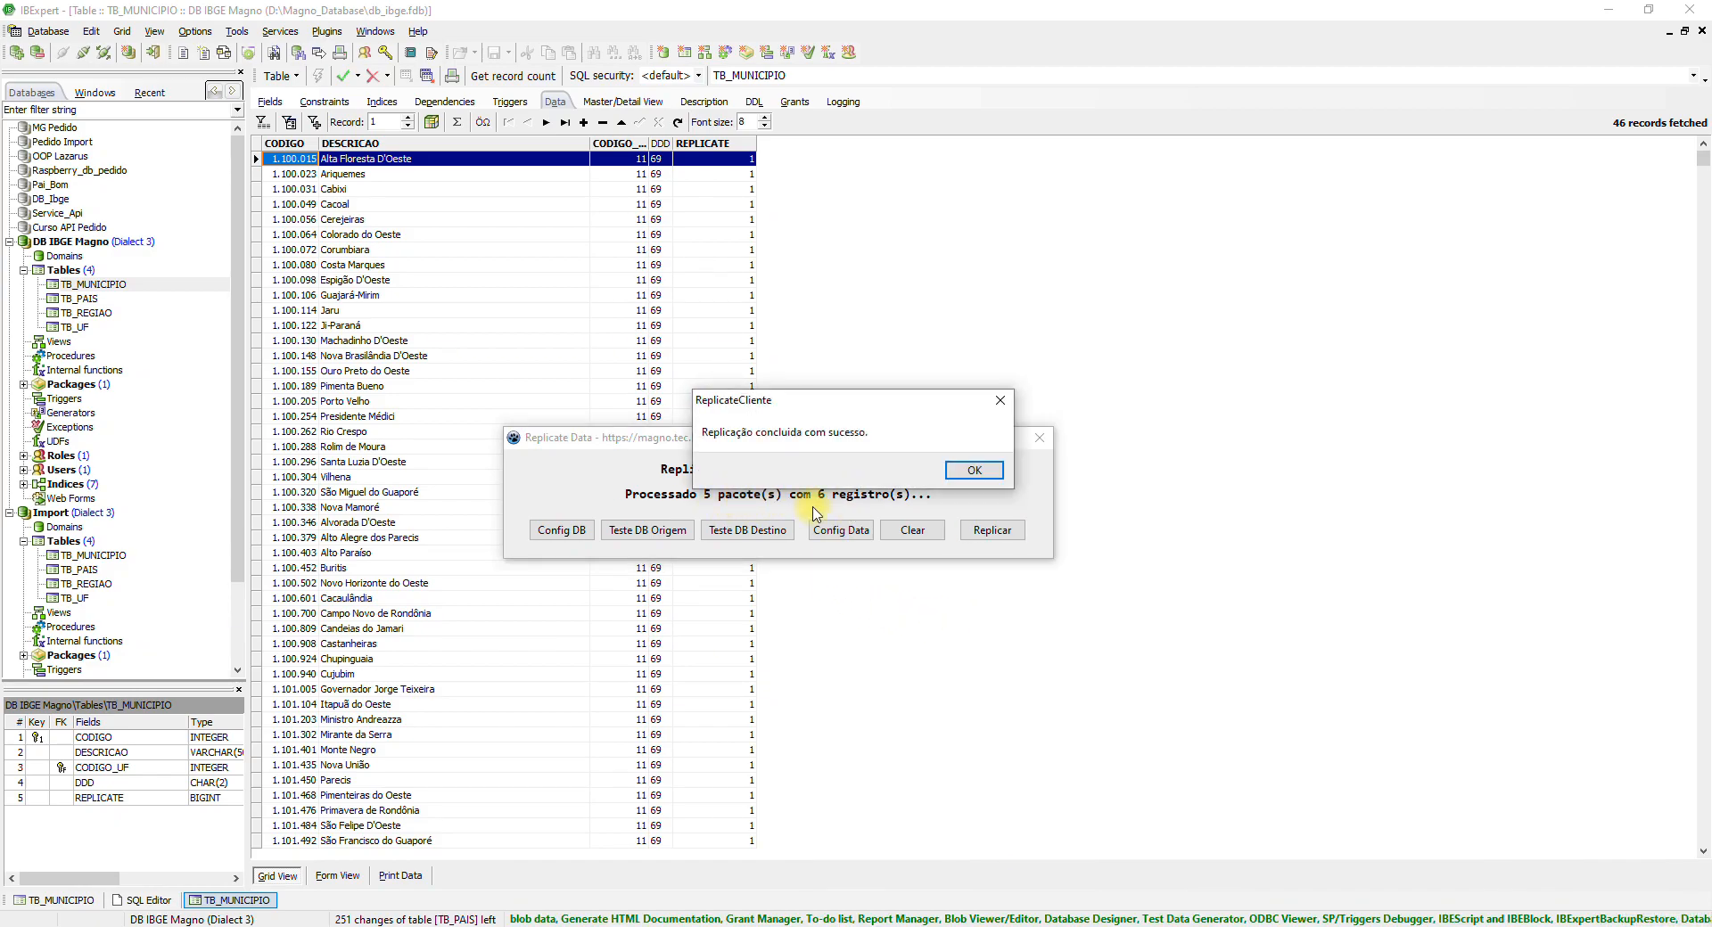
pyautogui.click(973, 470)
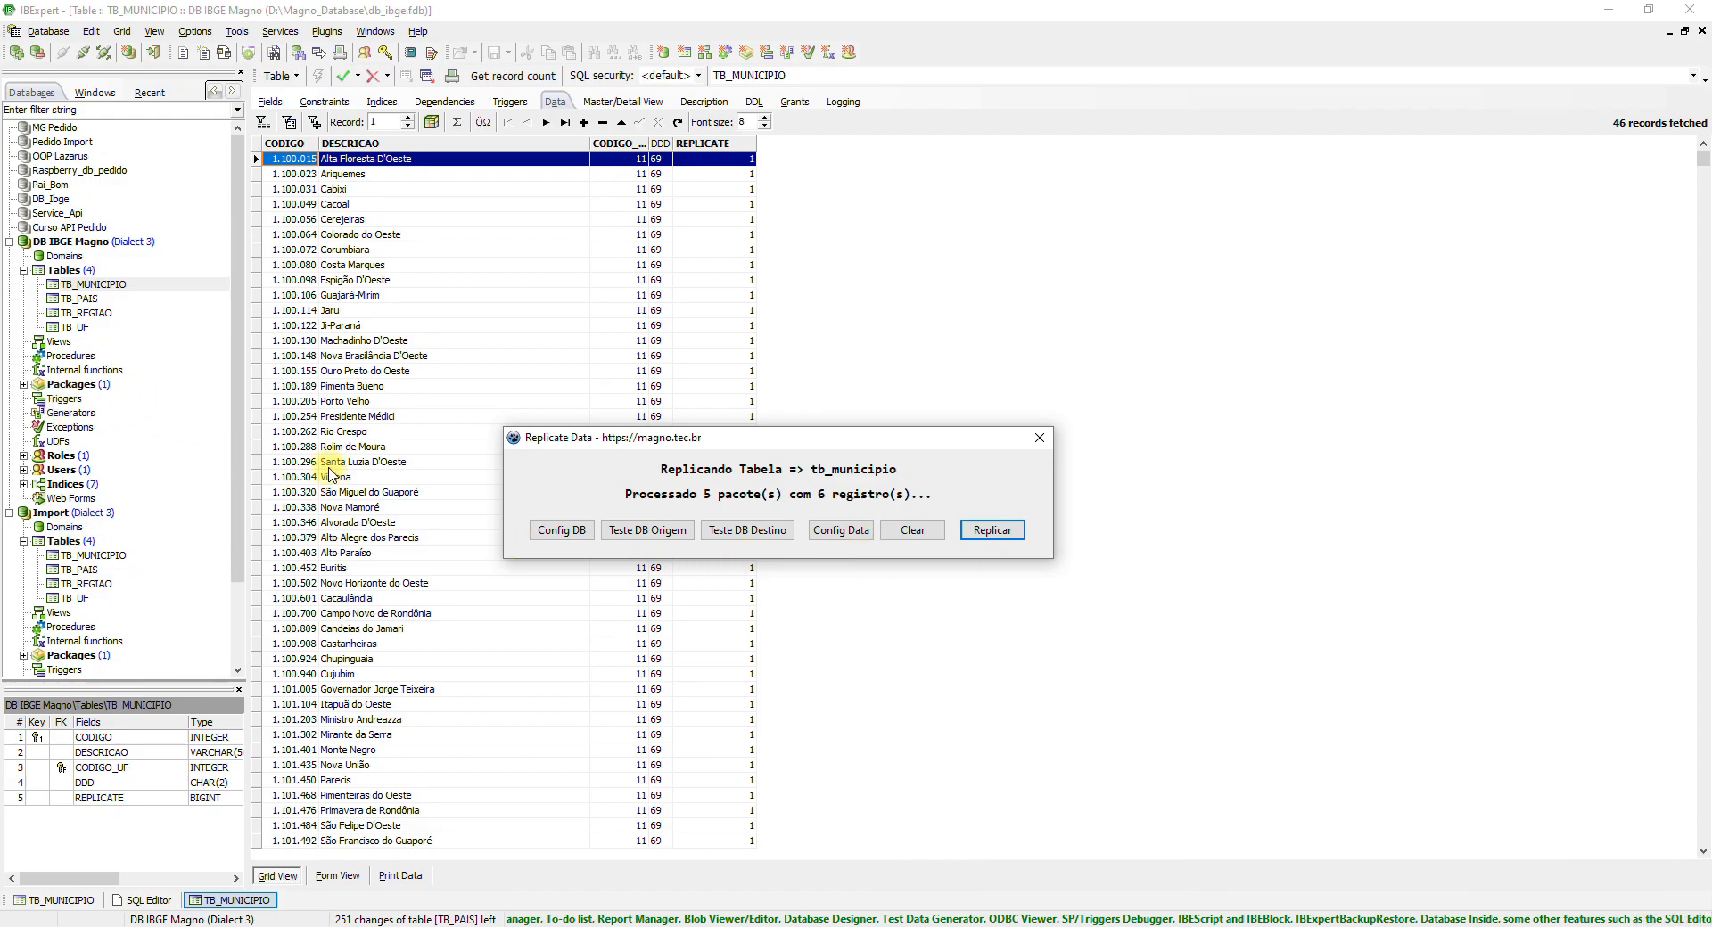
# Step: Close both TB_MUNICIPIO windows and the SQL Editor in IBExpert, committing the active transaction
pyautogui.click(1703, 31)
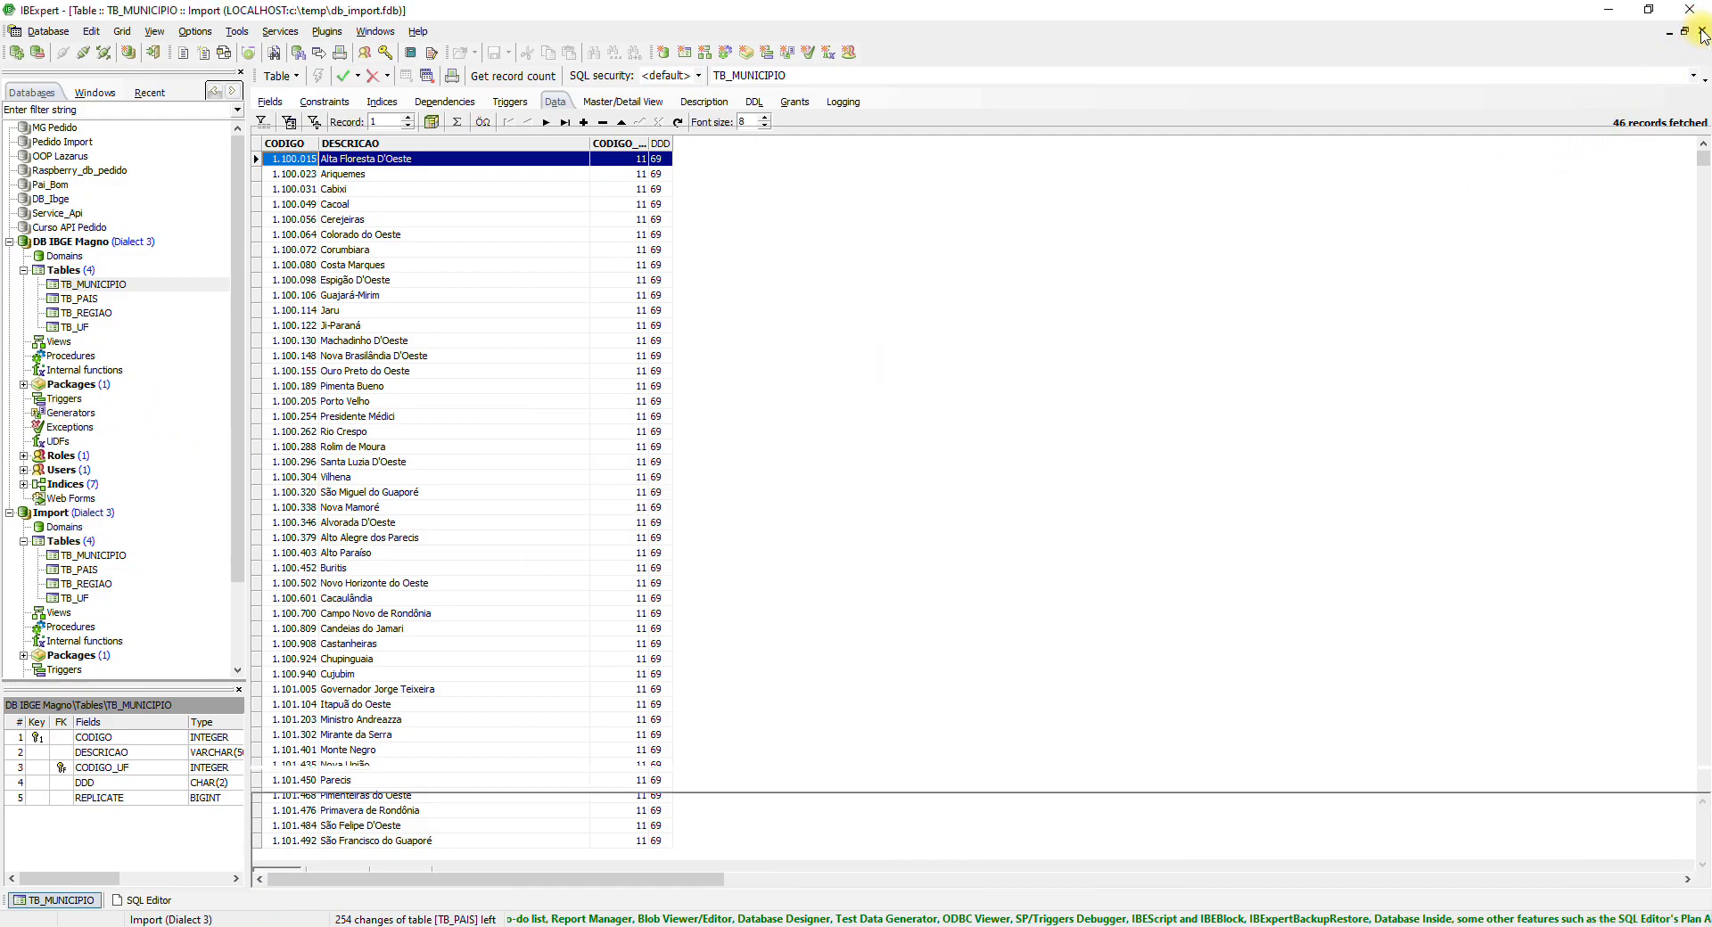
pyautogui.click(1703, 31)
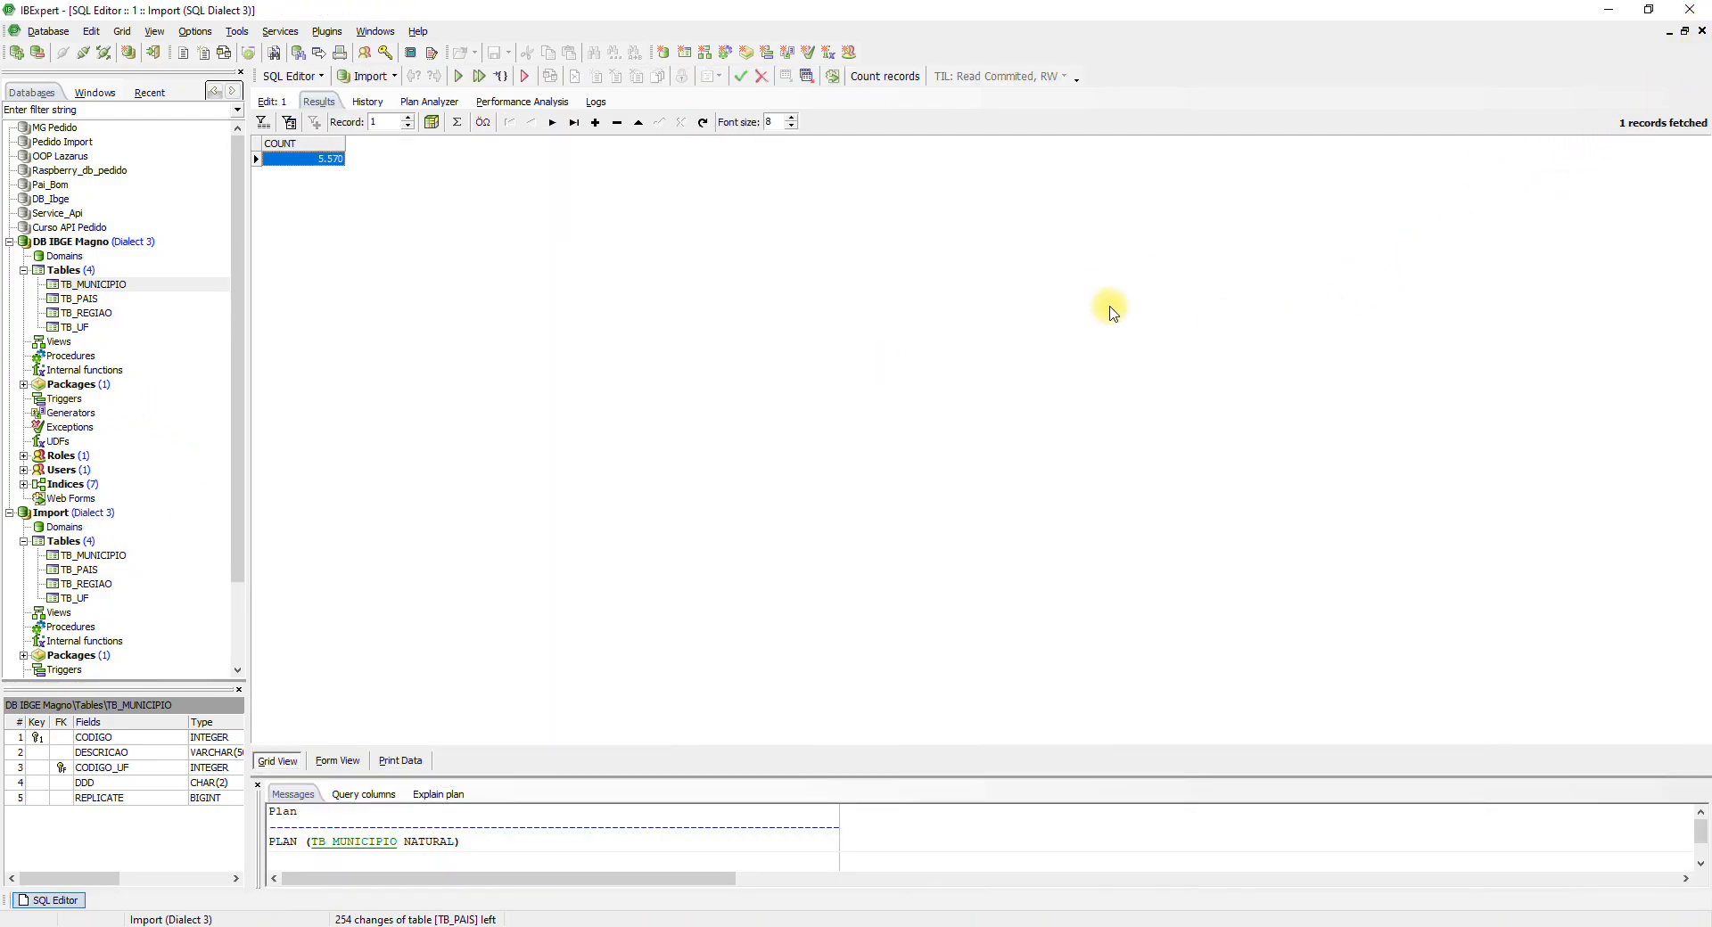
pyautogui.click(1704, 34)
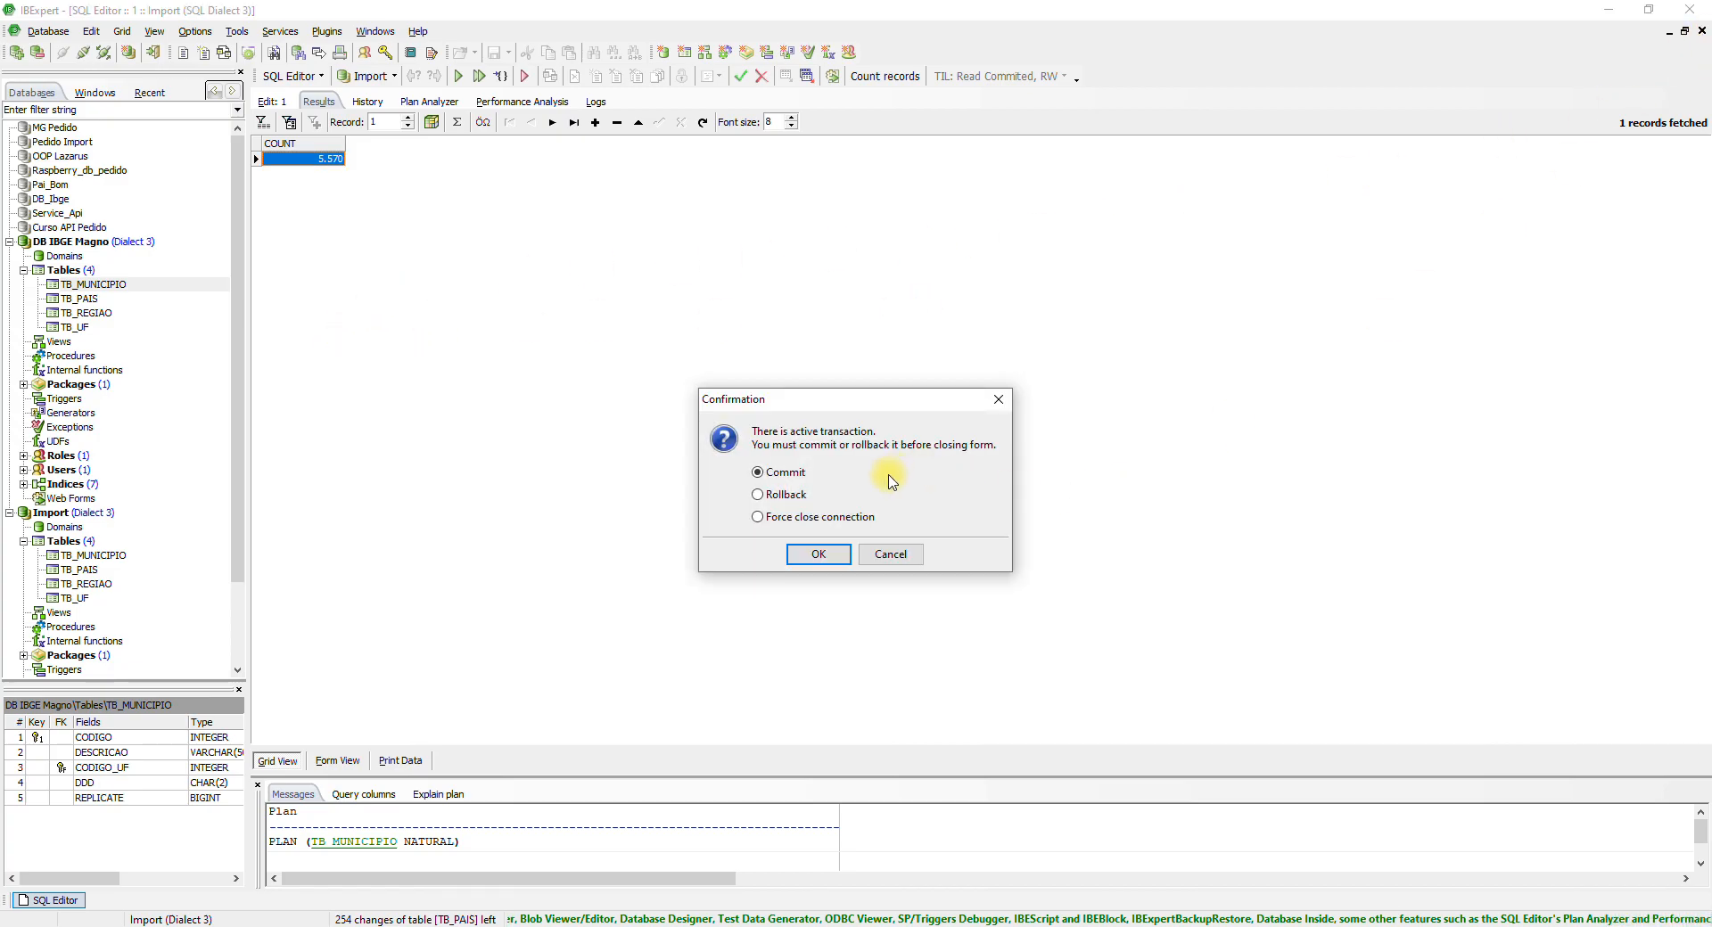
pyautogui.click(814, 557)
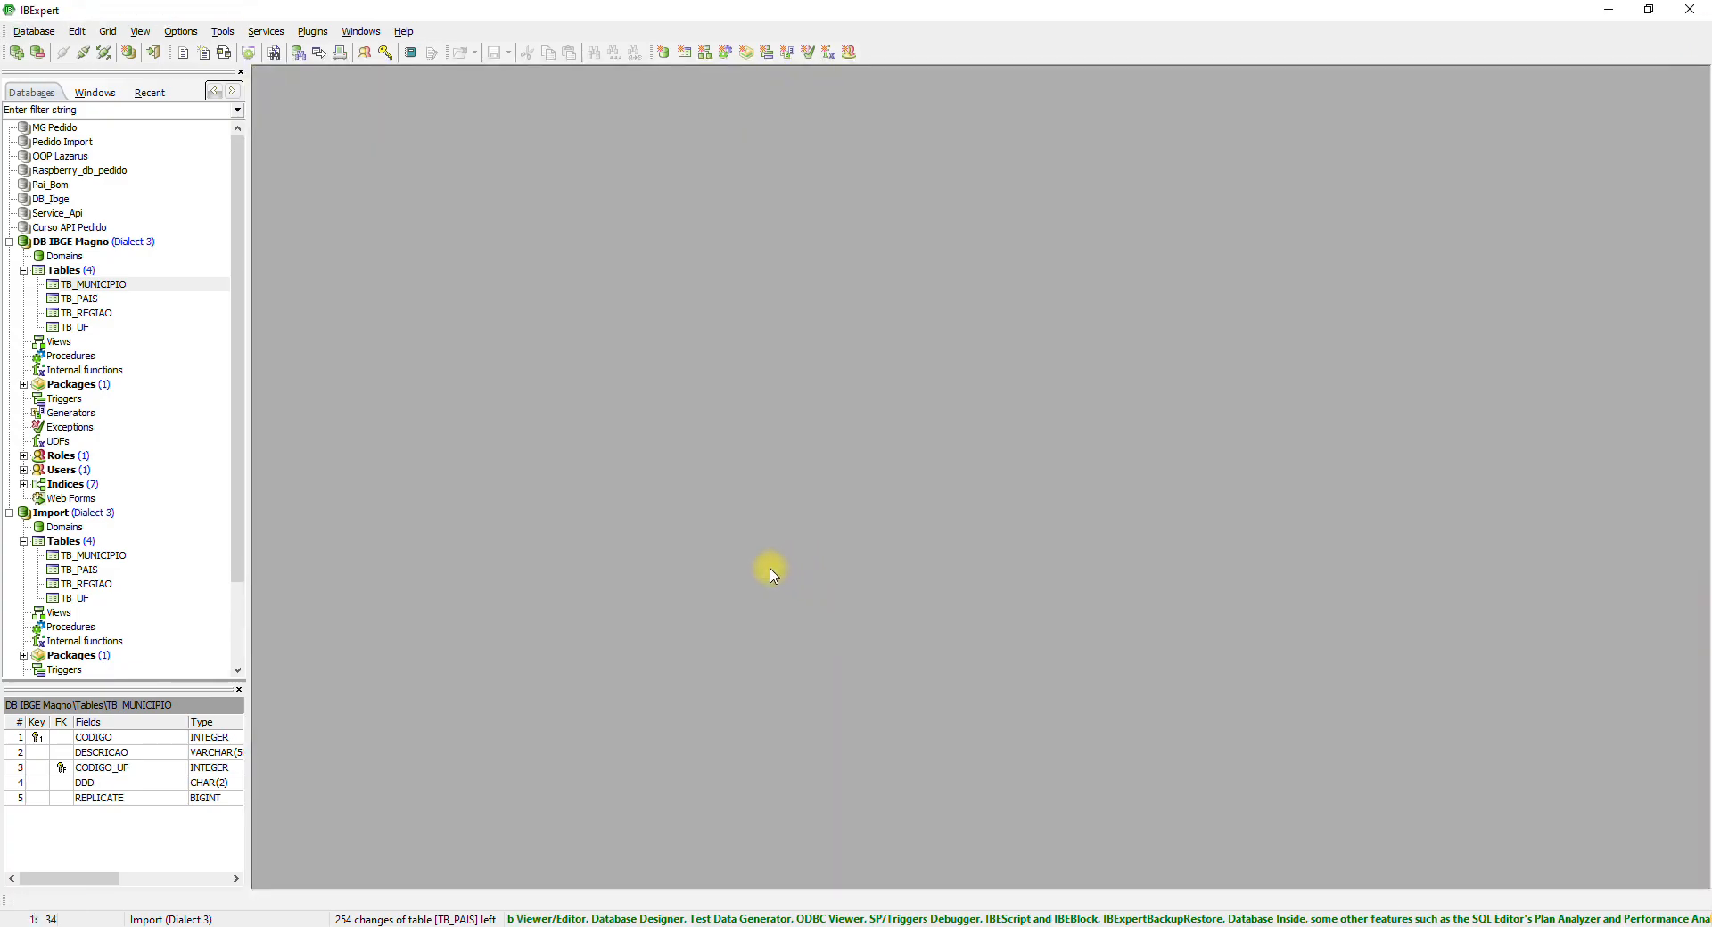
# Step: Reopen the data of Import's TB_MUNICIPIO and examine the last records for the replicated municipalities
pyautogui.doubleClick(71, 558)
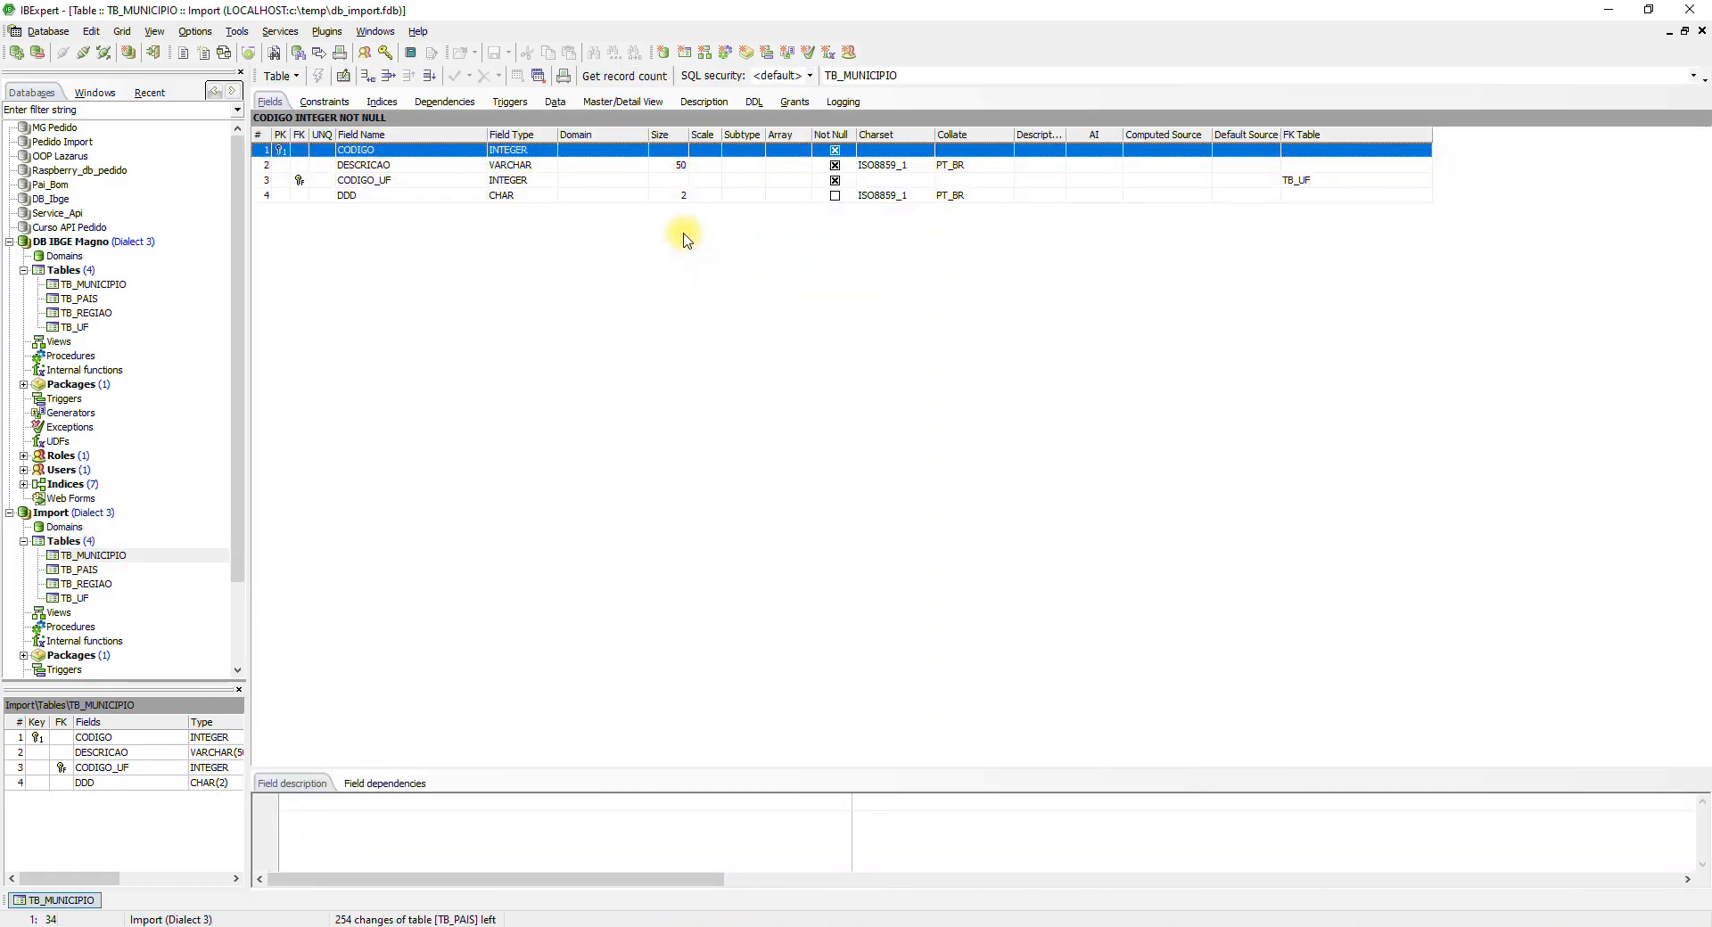
pyautogui.click(554, 101)
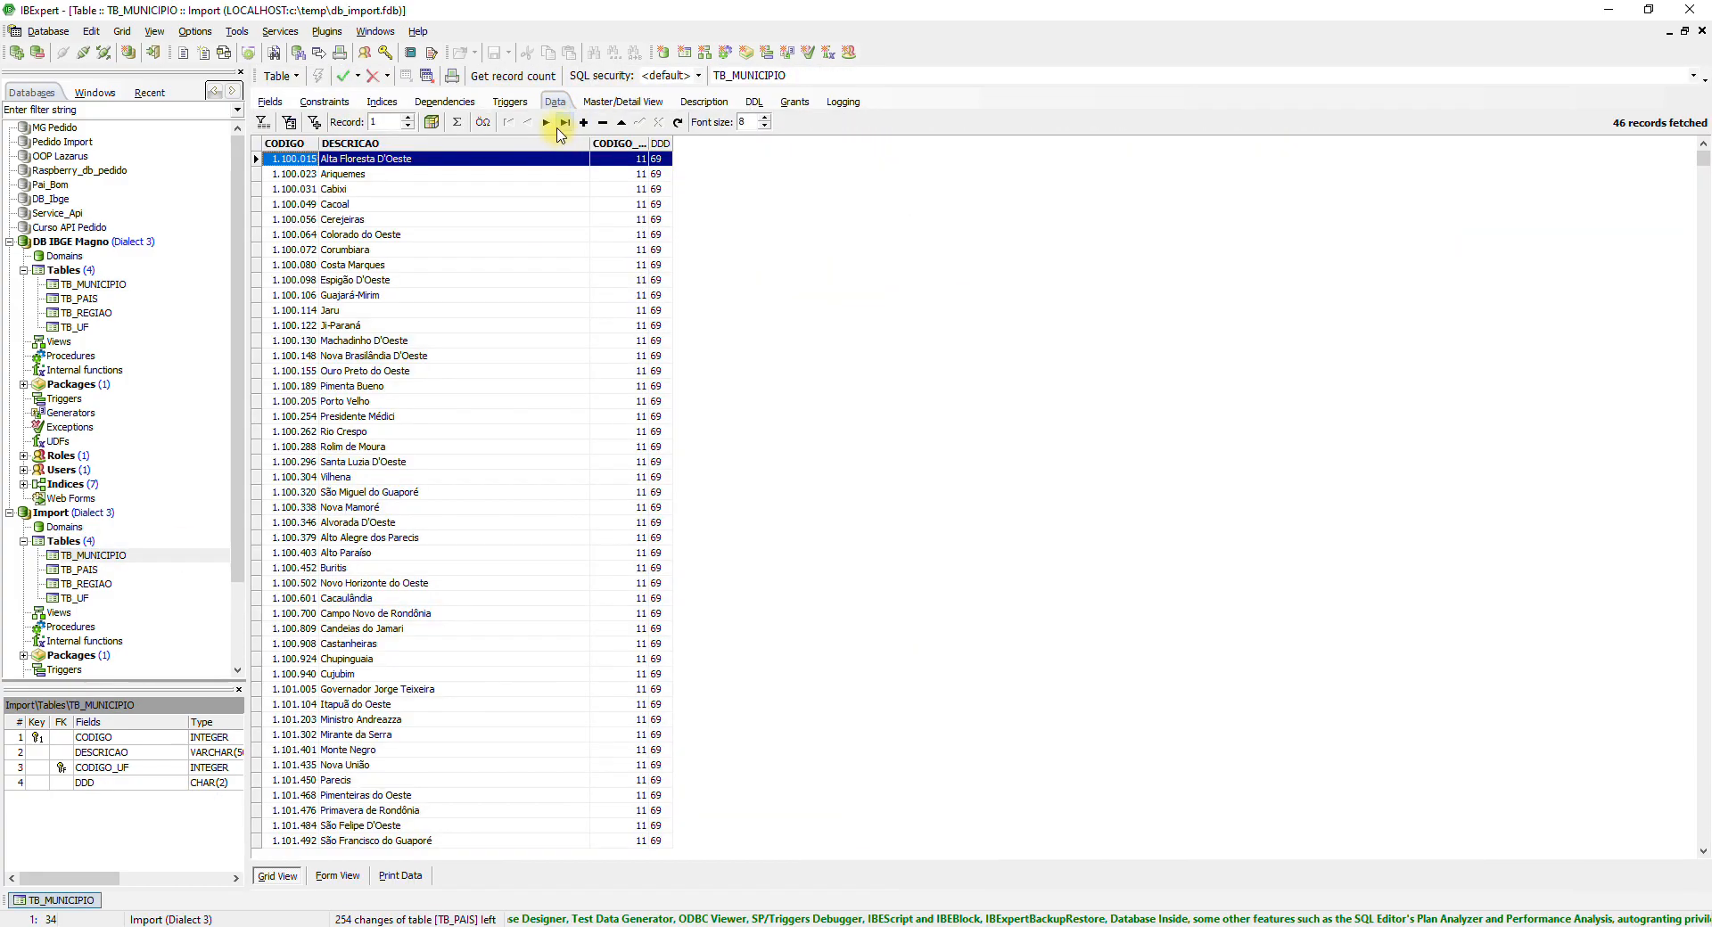
pyautogui.click(563, 125)
pyautogui.click(384, 828)
pyautogui.click(384, 842)
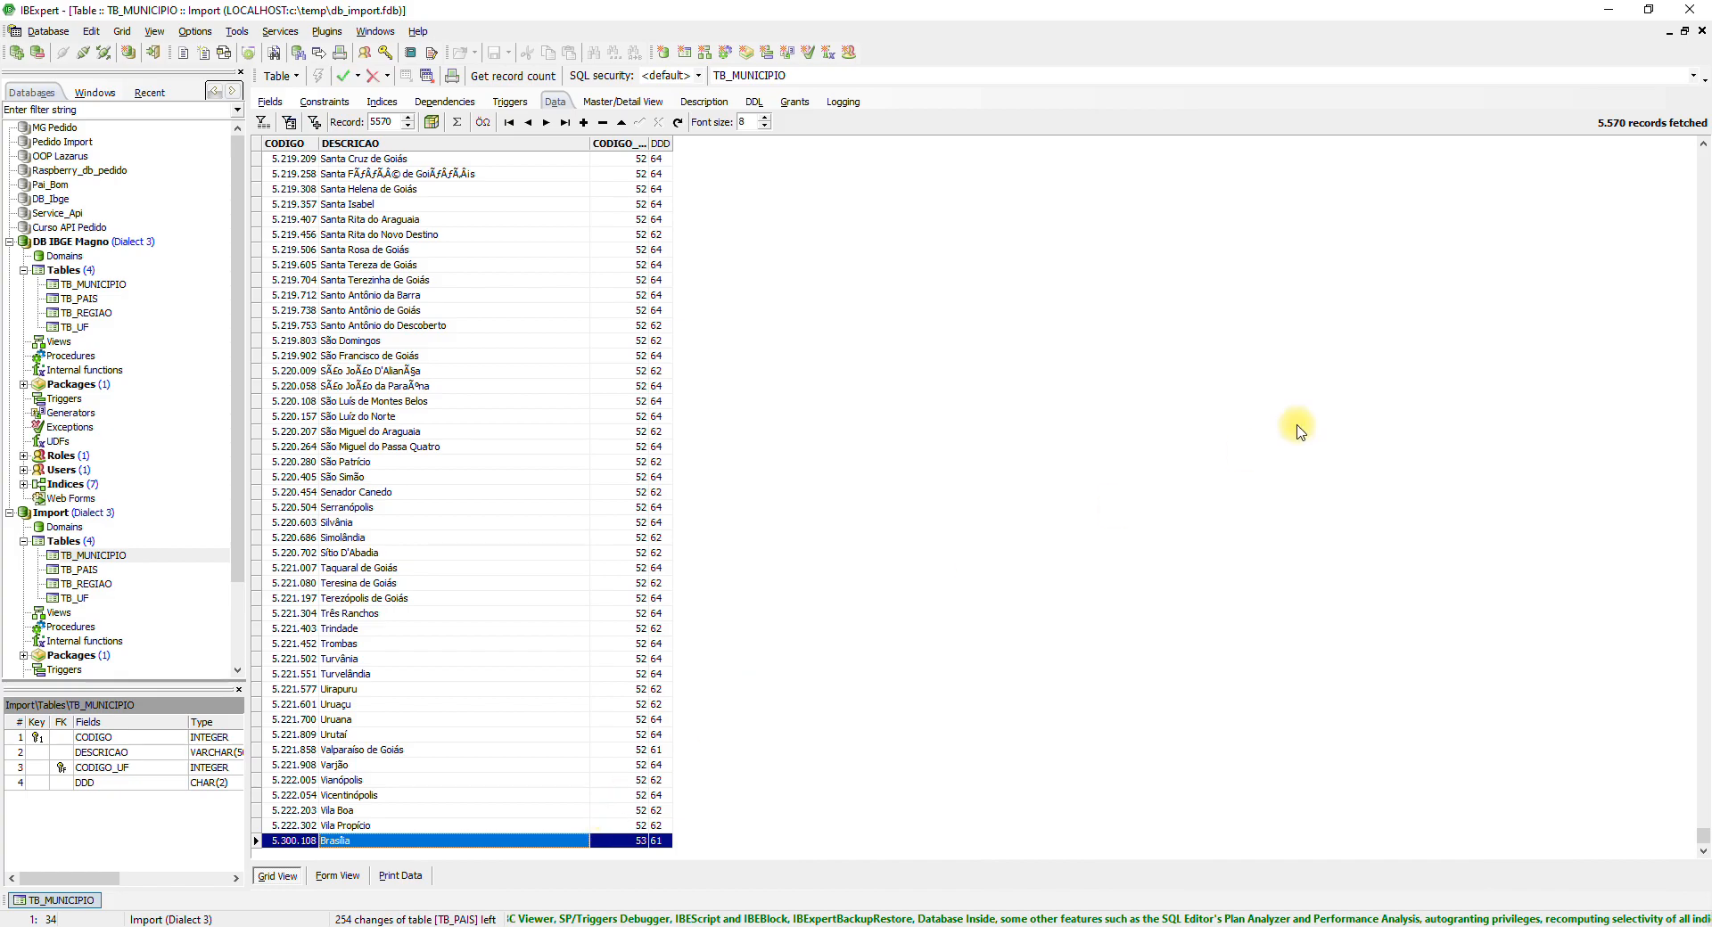
# Step: Close the Replicate client and switch to Chrome to show the magno.tec.br page with the replicator download link
pyautogui.click(1605, 10)
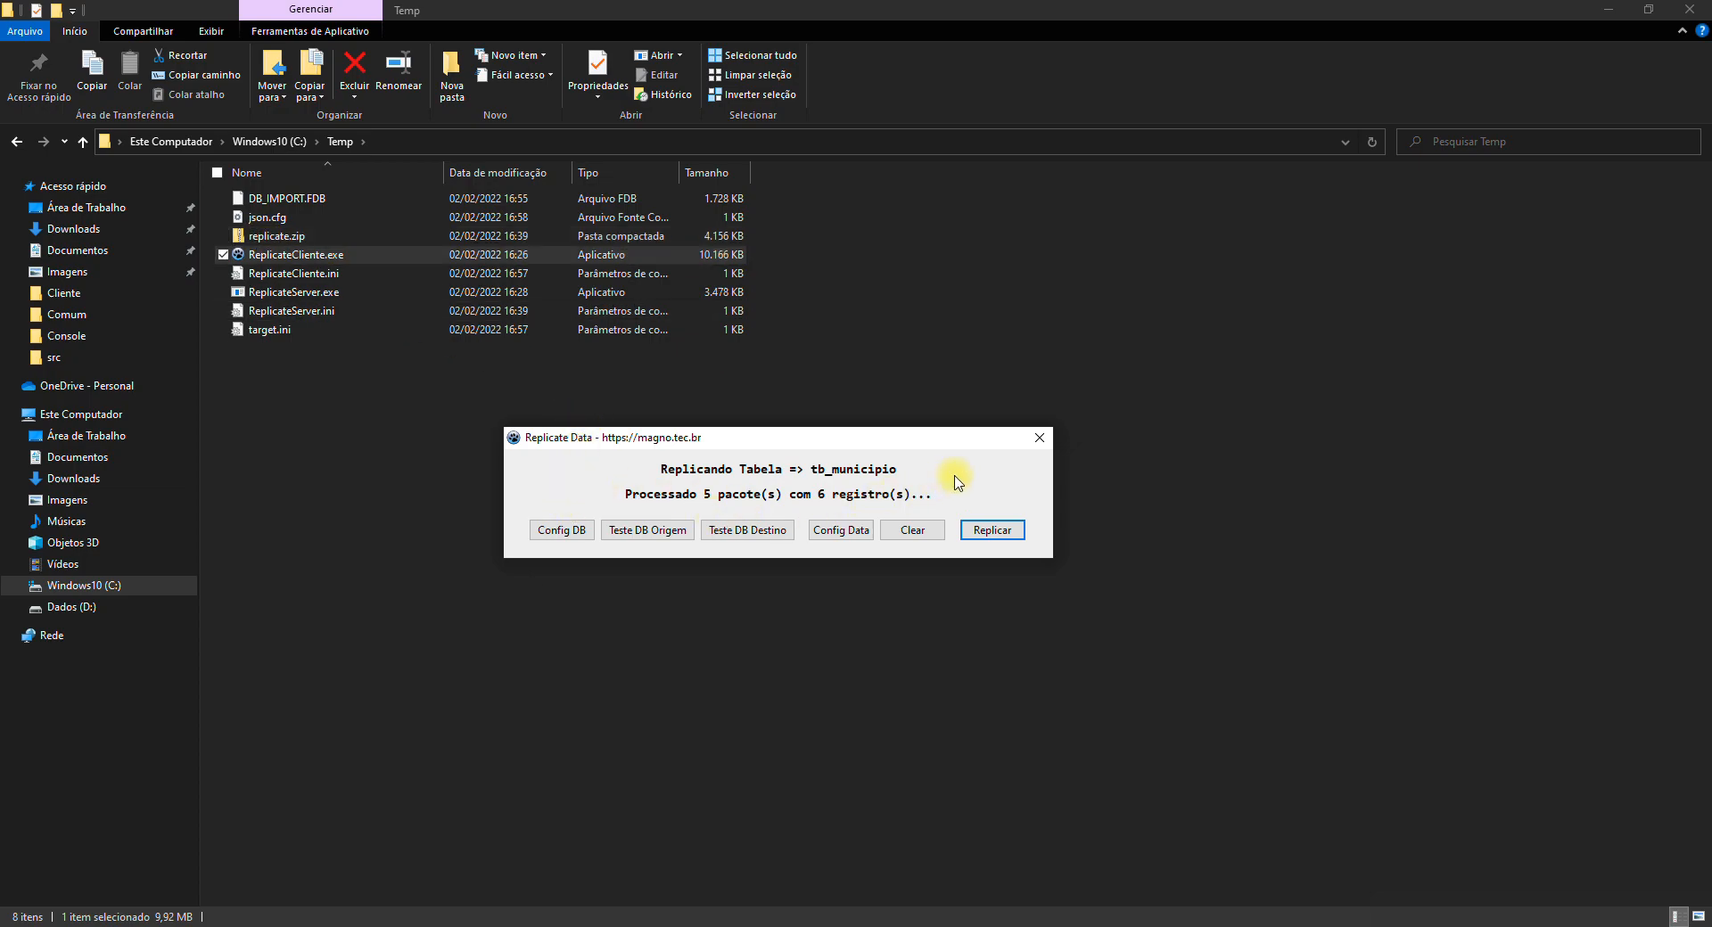
pyautogui.click(1046, 445)
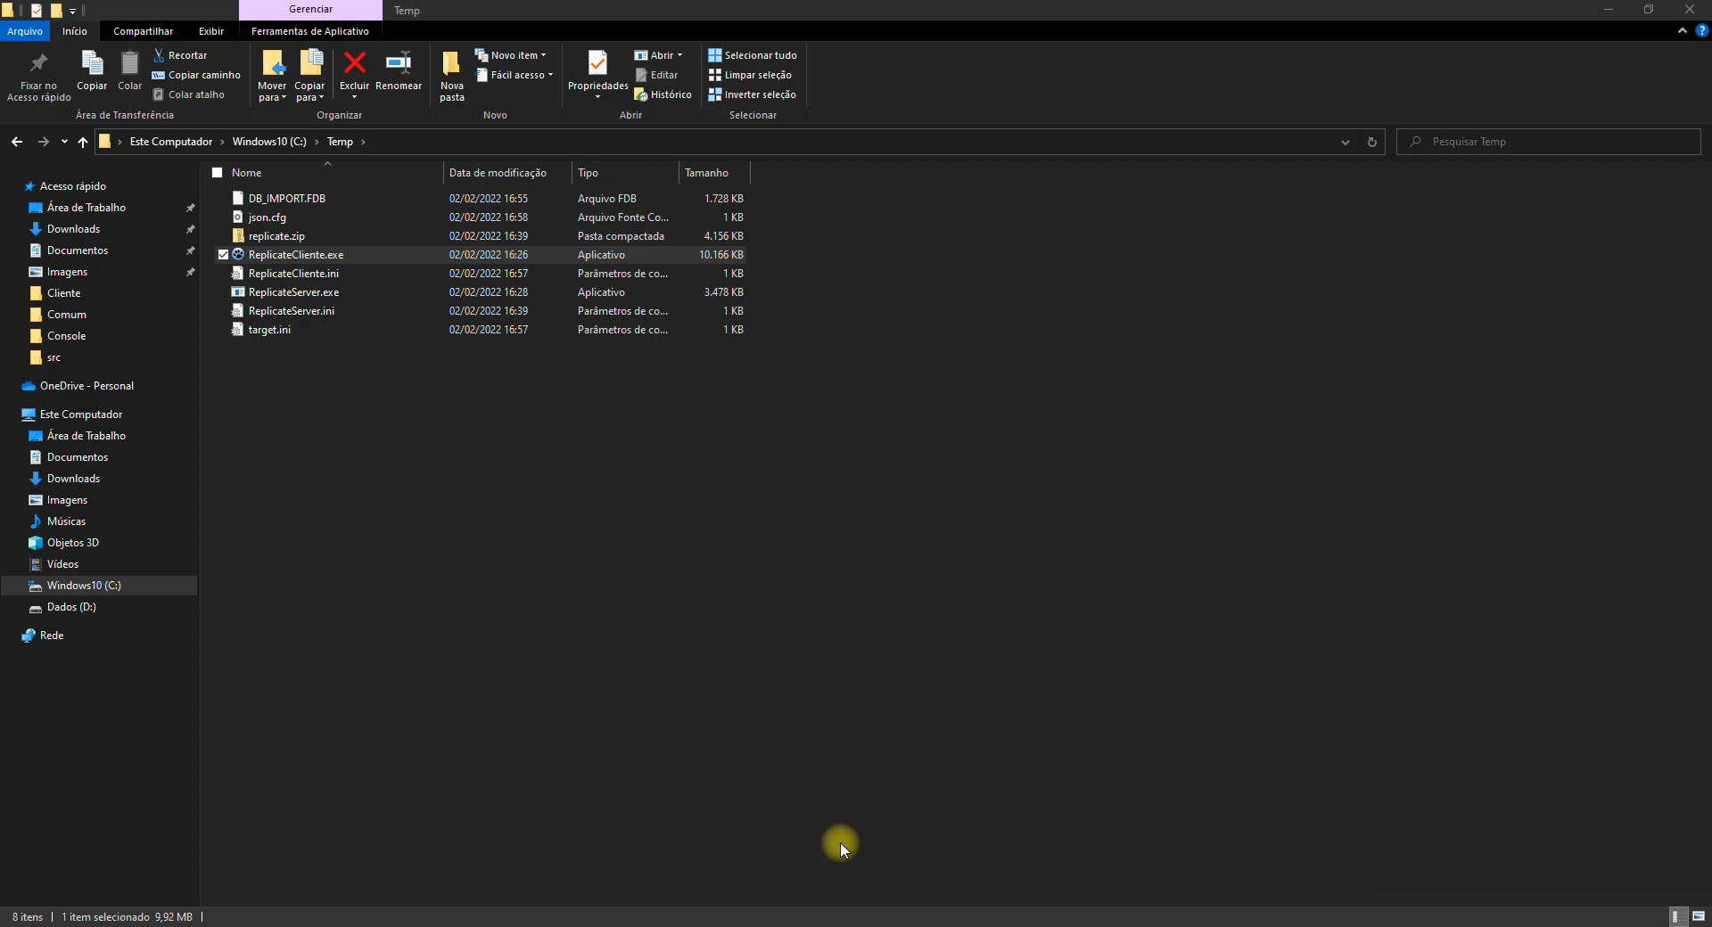
pyautogui.hotkey('alt', 'Tab')
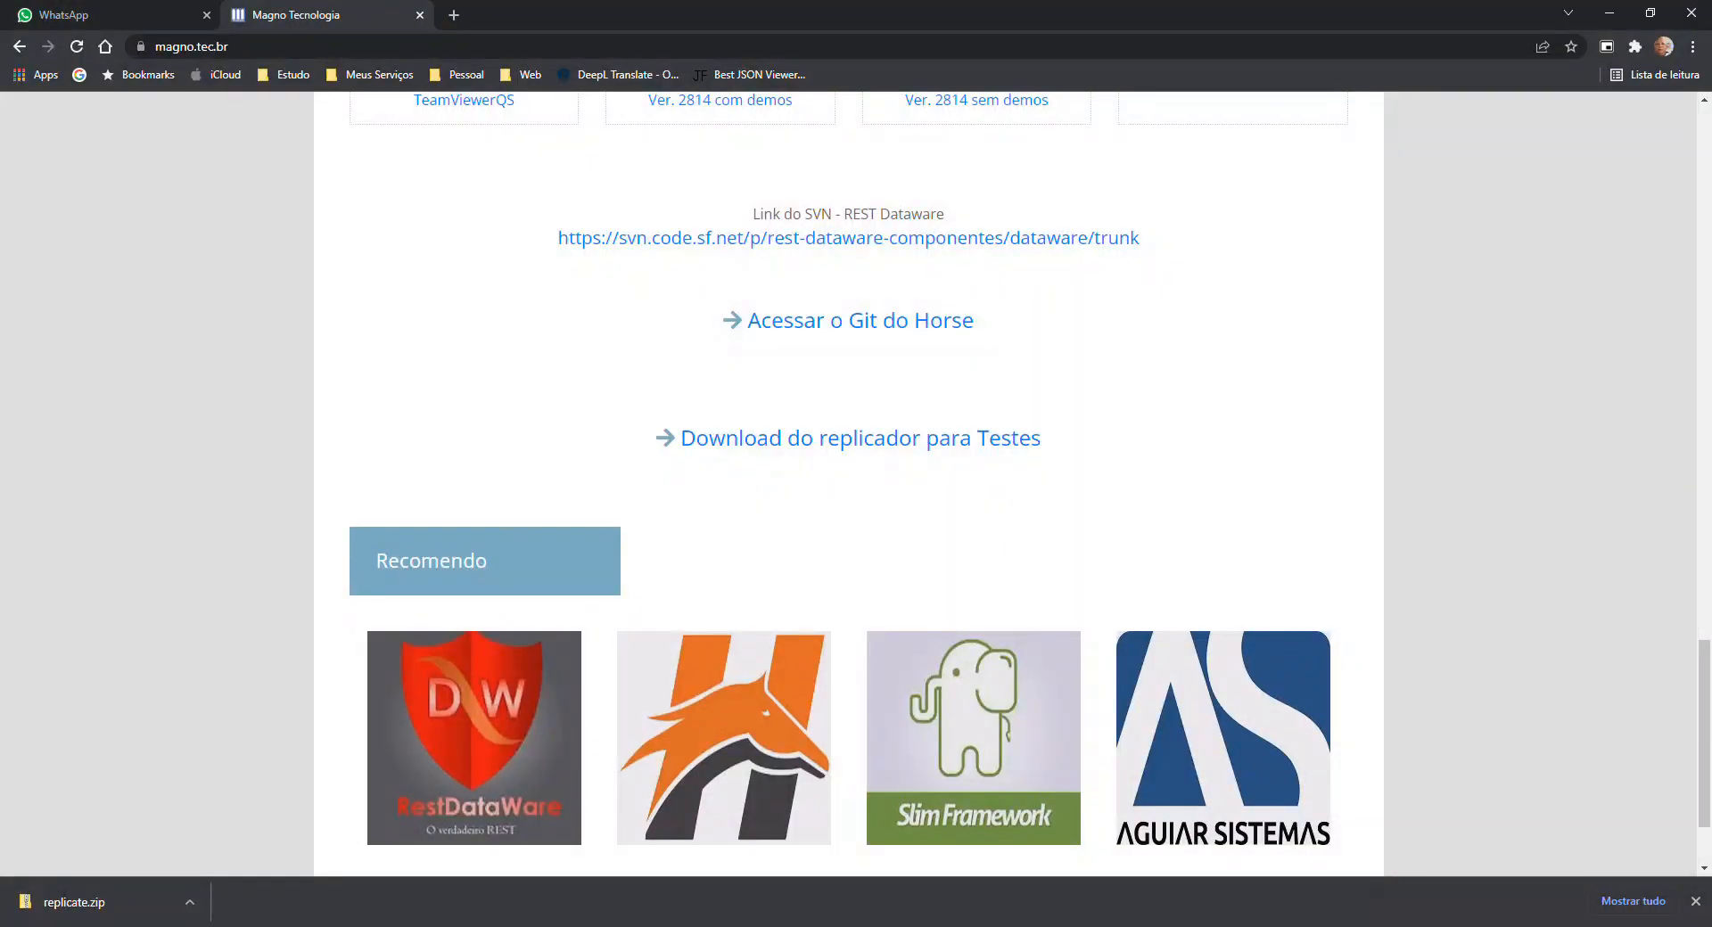
pyautogui.click(234, 47)
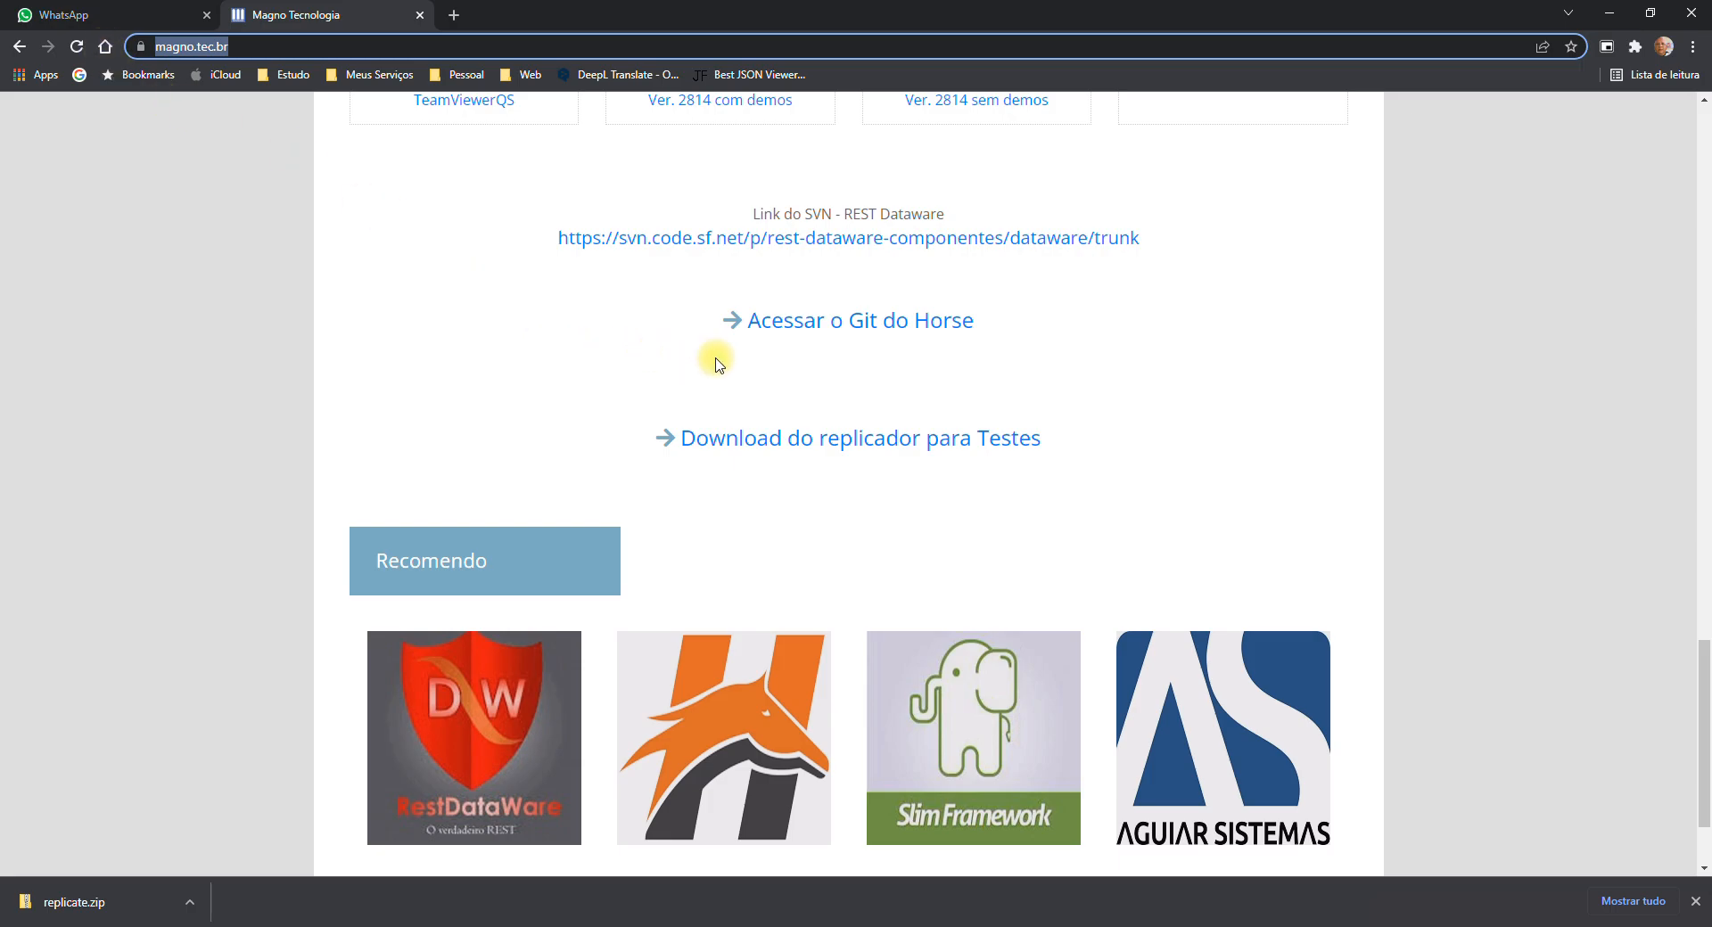